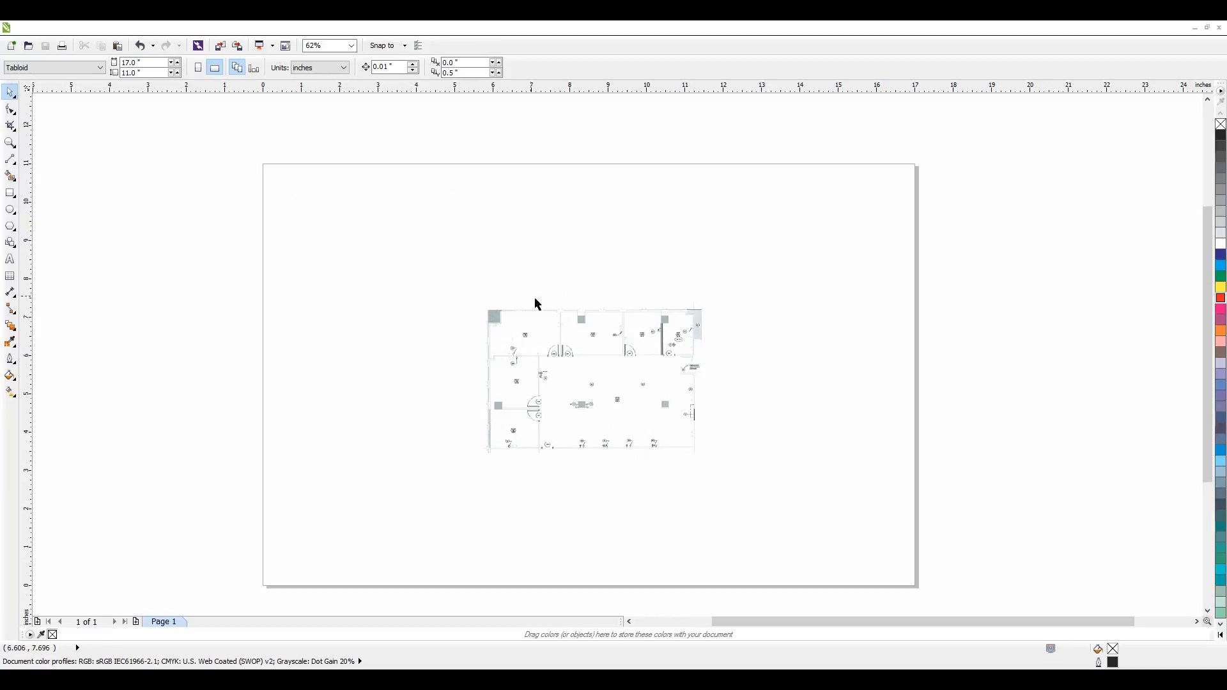
left_click(626, 362)
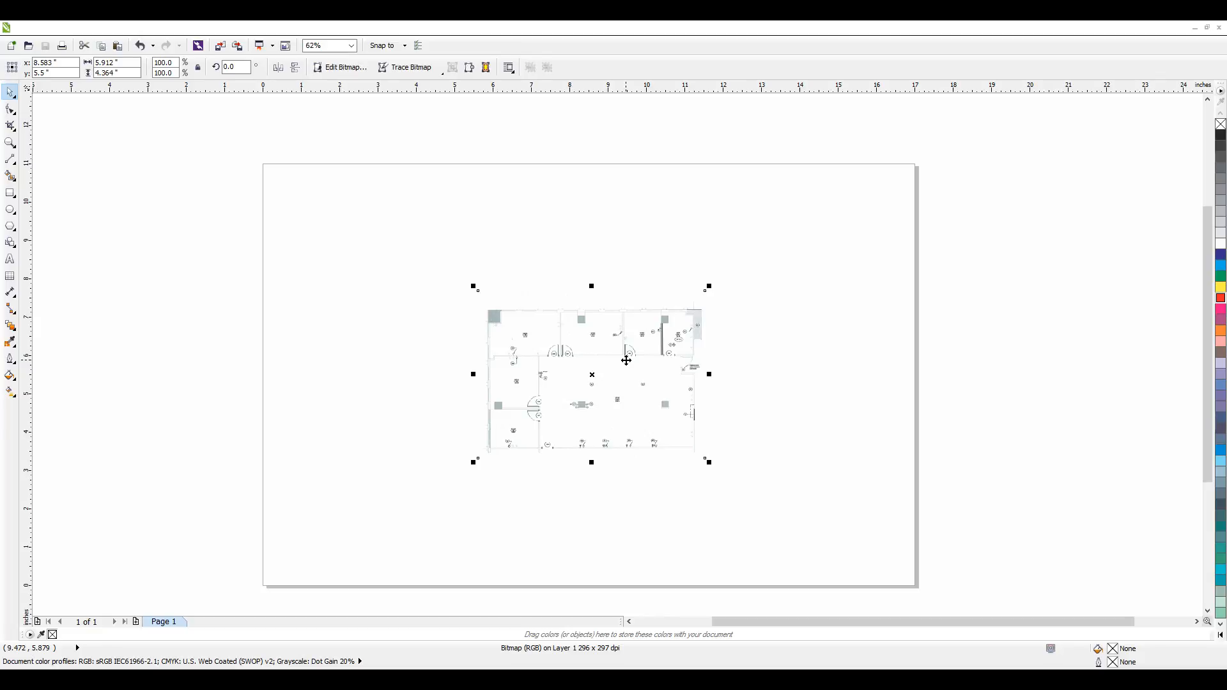
left_click(793, 327)
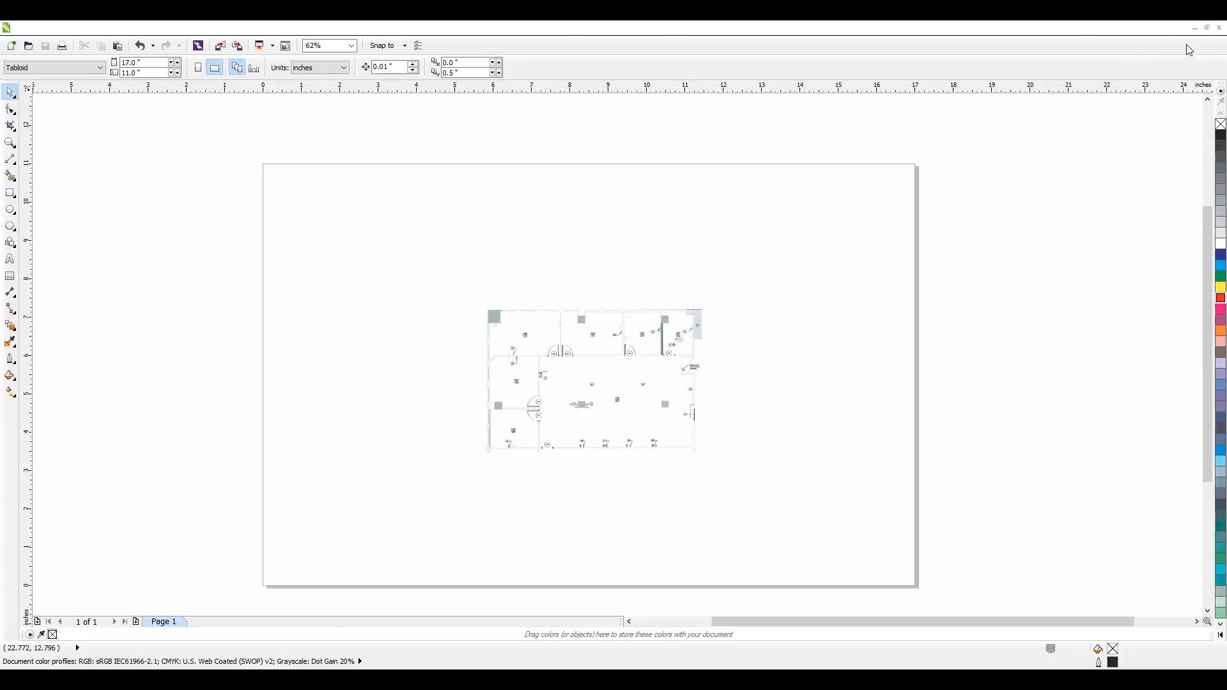
Float the document windows and move the Tutorial 2 drawing window down so the Level 7 drawing shows behind it
left_click(1206, 27)
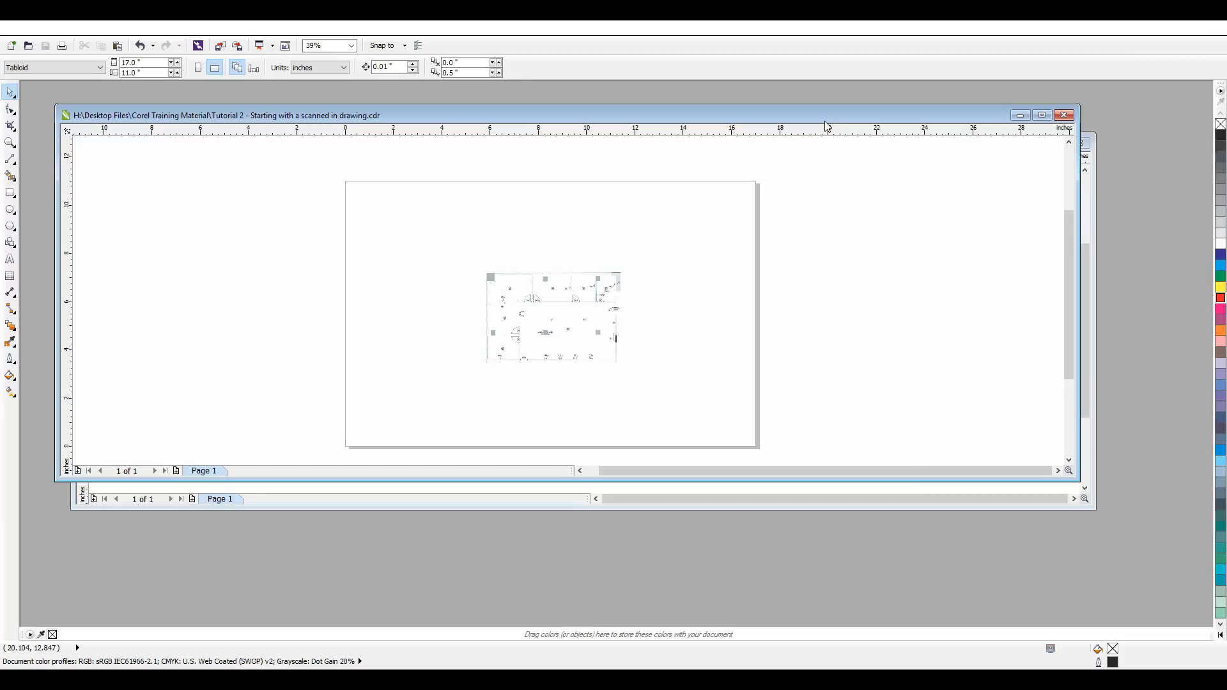
left_click_drag(825, 121, 815, 156)
left_click_drag(547, 155, 632, 437)
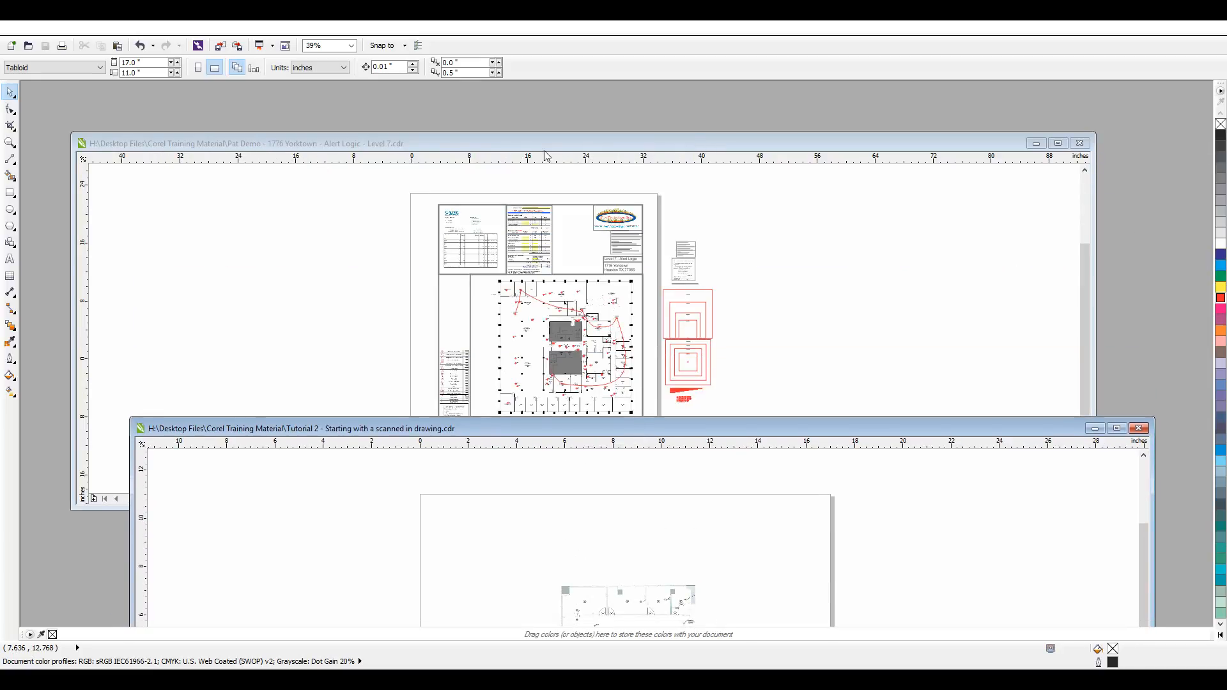
Switch to the Level 7 drawing and back to Tutorial 2, and shift the scanned floor plan slightly up and left on its page
left_click(646, 141)
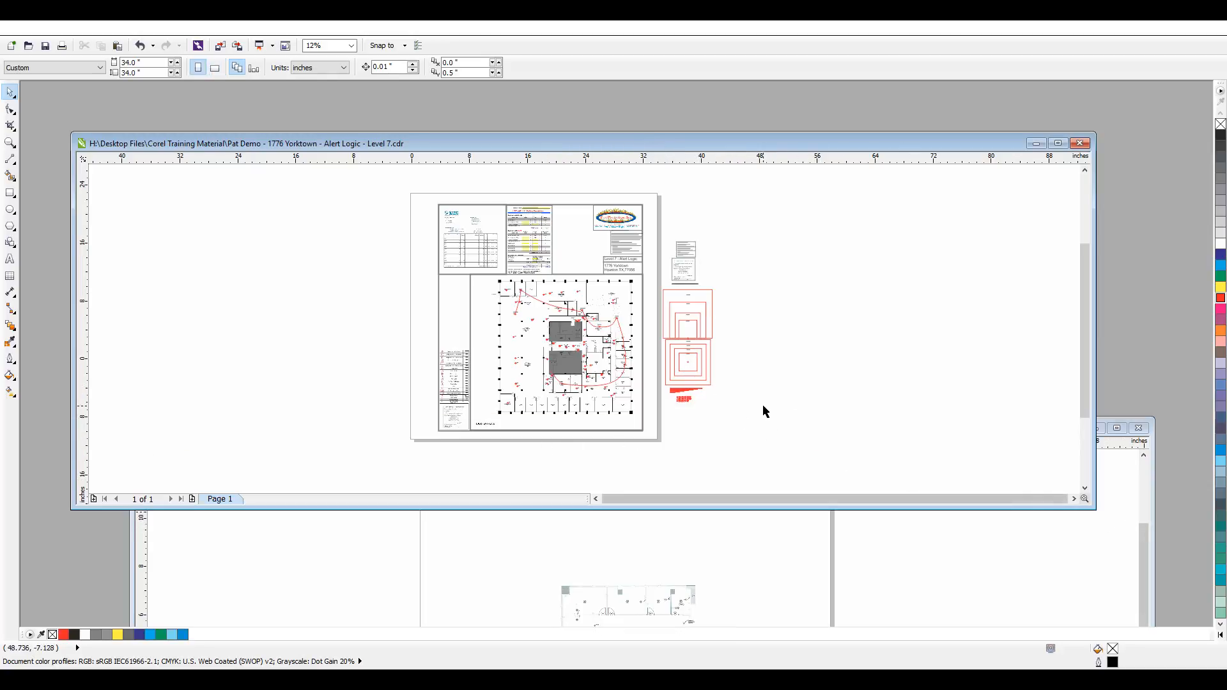
left_click(1141, 538)
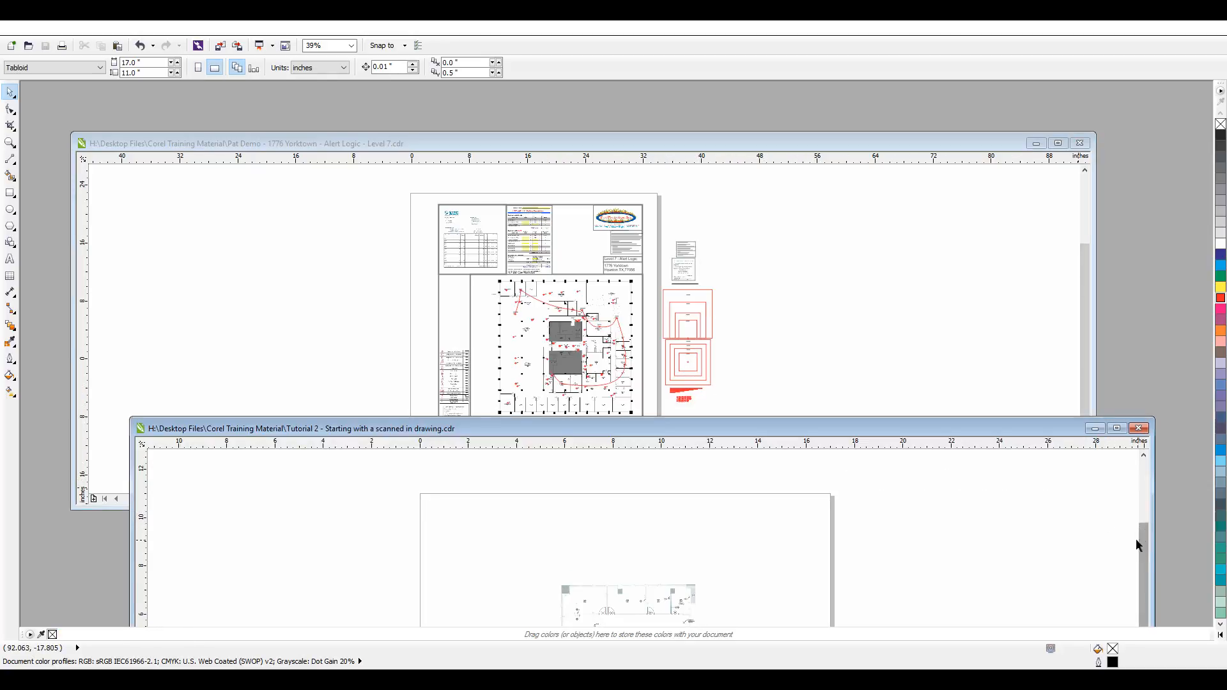
left_click_drag(634, 607, 620, 567)
Try moving all objects of the Level 7 drawing together up and left, and undo the move
left_click(379, 195)
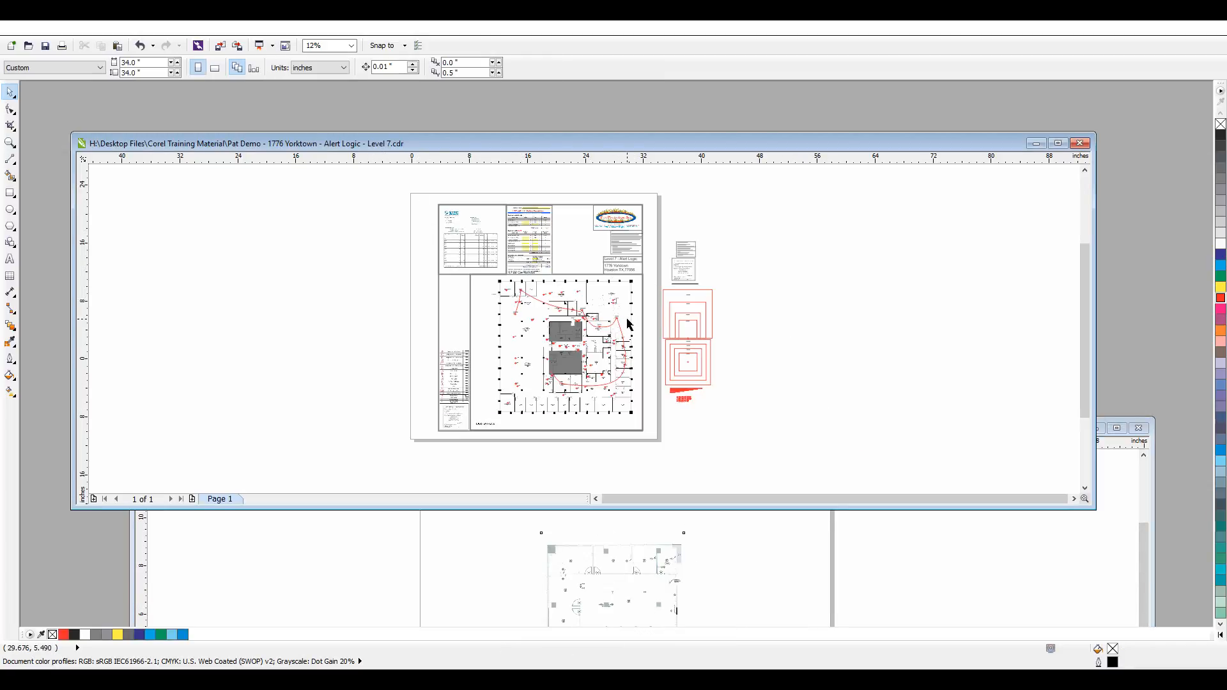
left_click_drag(403, 194, 741, 456)
left_click_drag(545, 301, 520, 286)
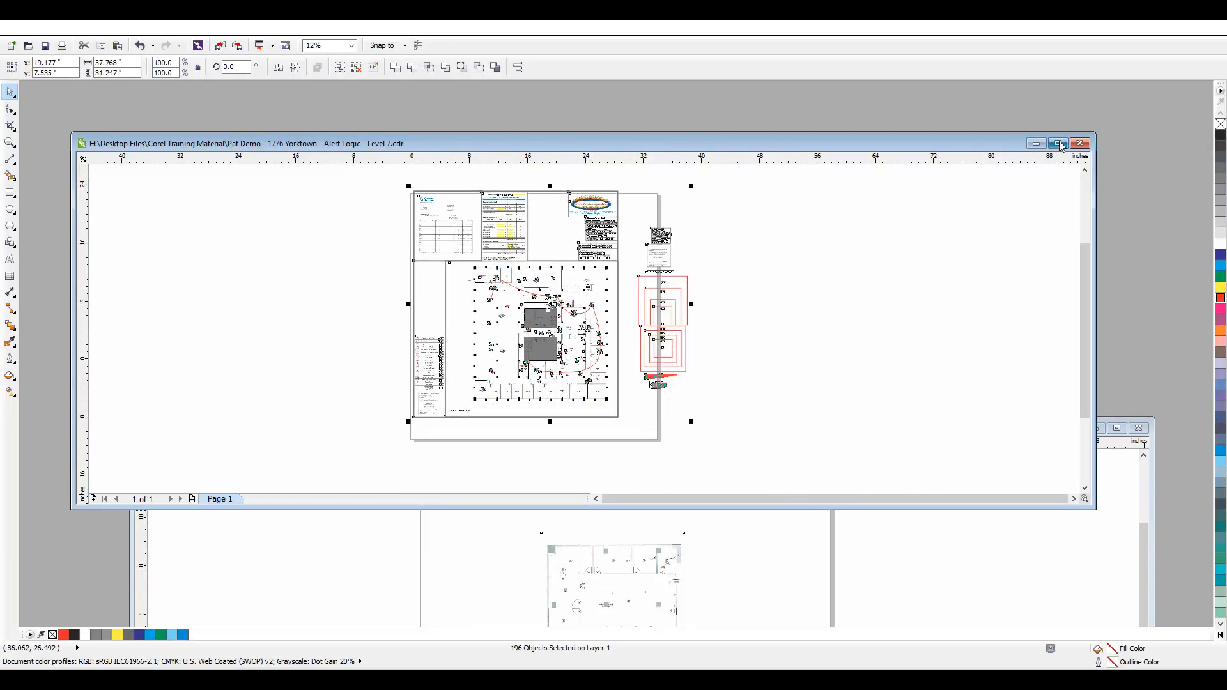
left_click(140, 45)
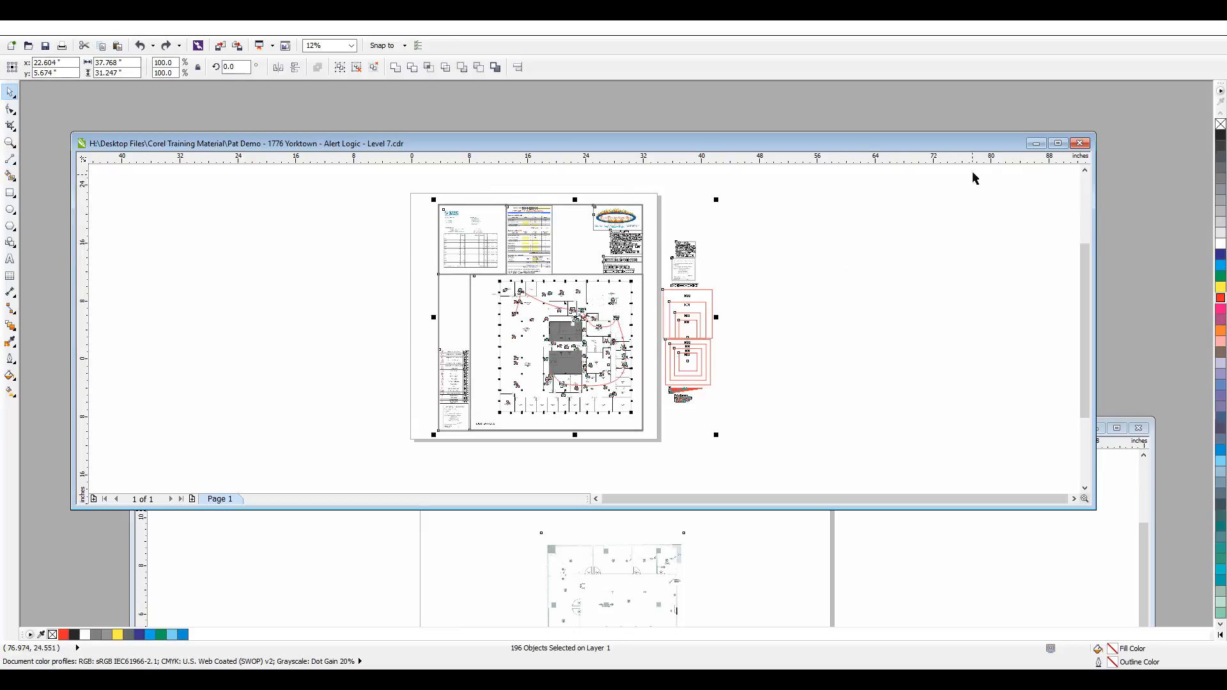
Maximize and restore the Level 7 drawing window, and shift it slightly higher in the workspace
left_click(1058, 143)
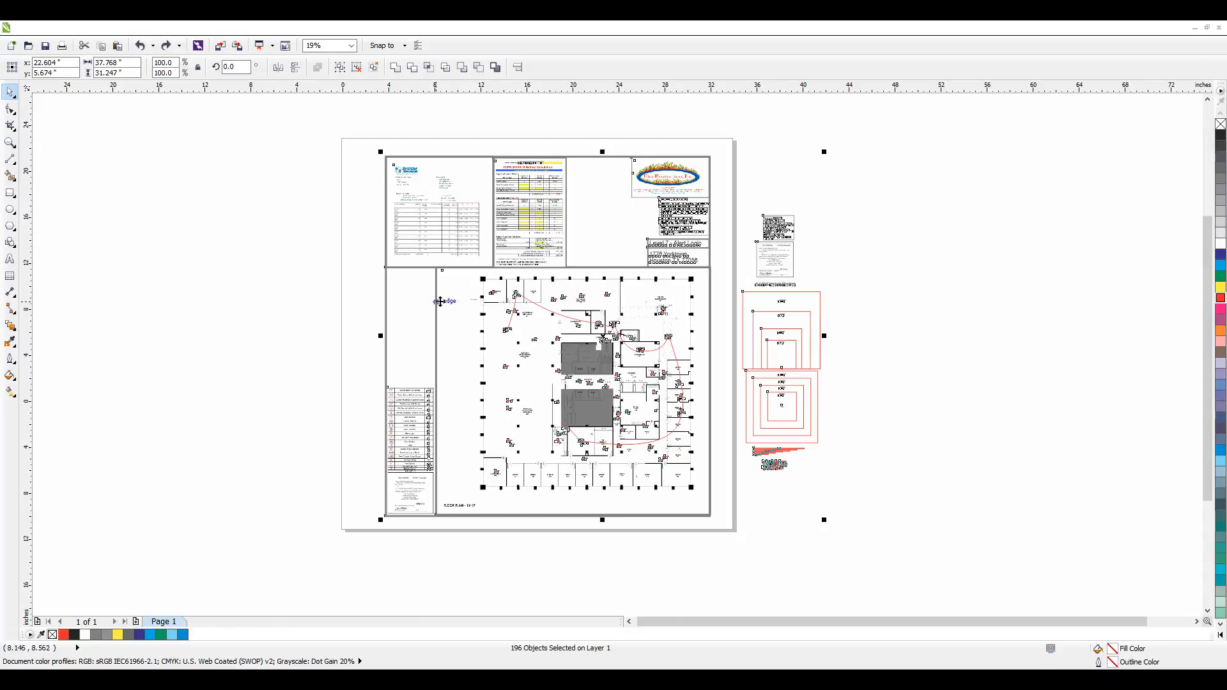
left_click(1207, 28)
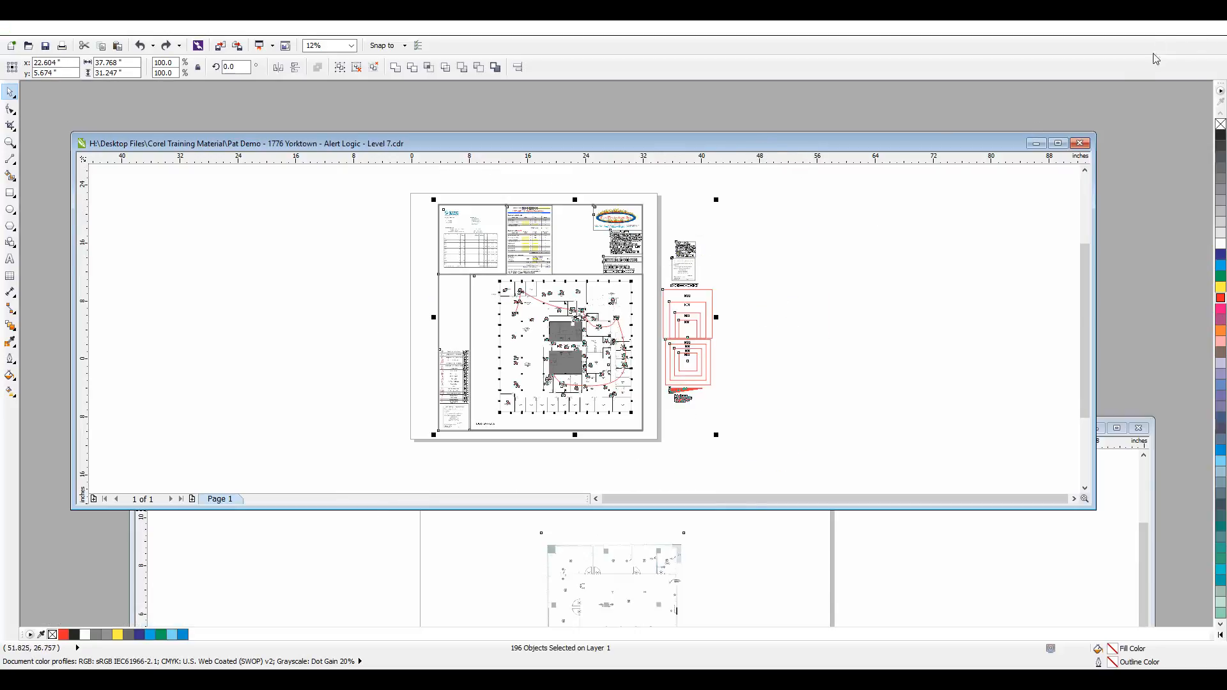
left_click_drag(829, 150, 818, 113)
Minimize and reopen the Tutorial 2 drawing window, and toggle it to full size and back to floating
left_click(1090, 532)
left_click(1094, 428)
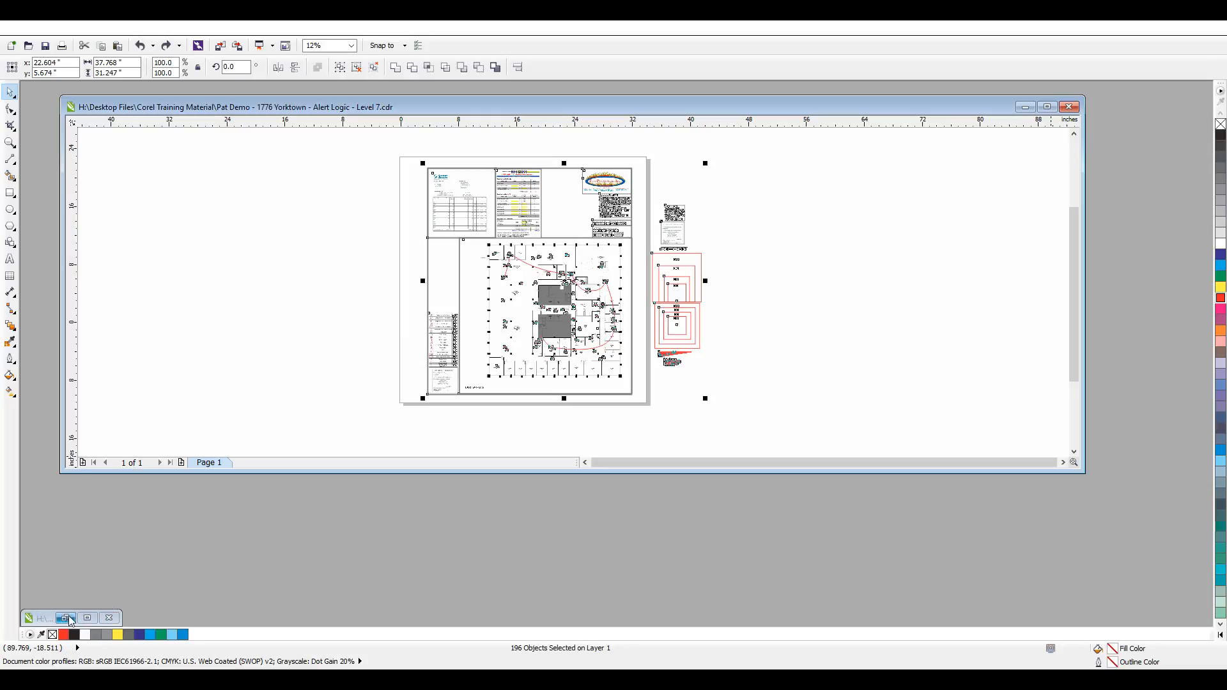
left_click(67, 619)
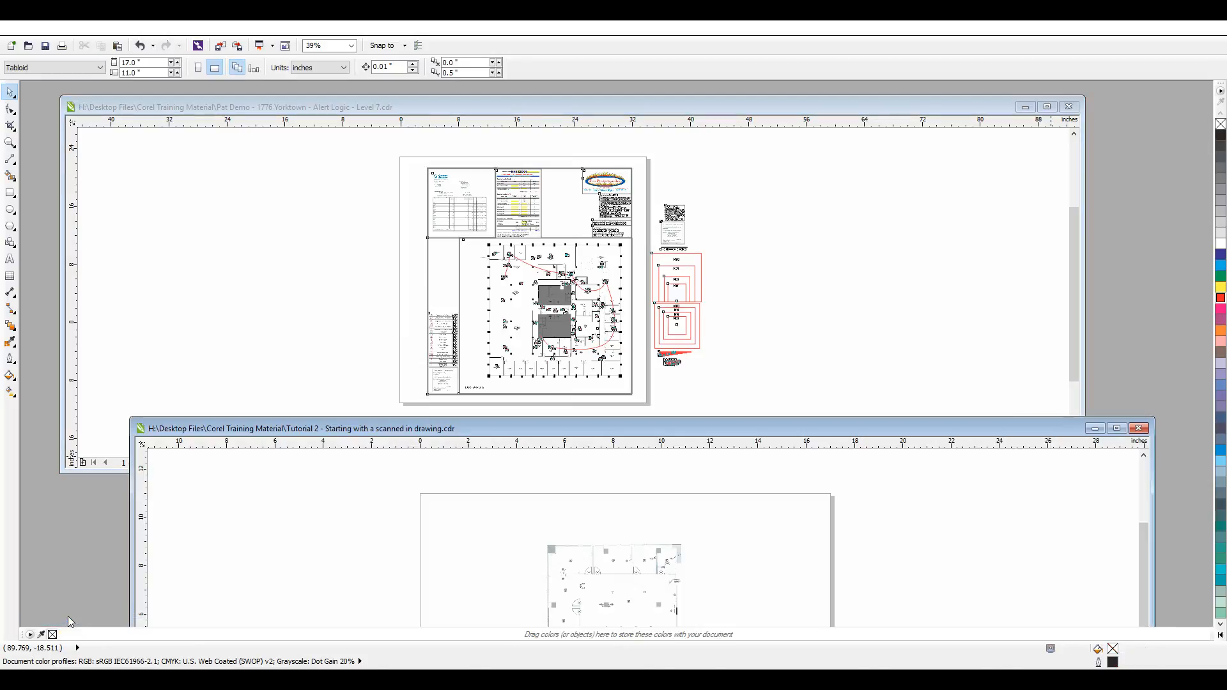
left_click(1125, 431)
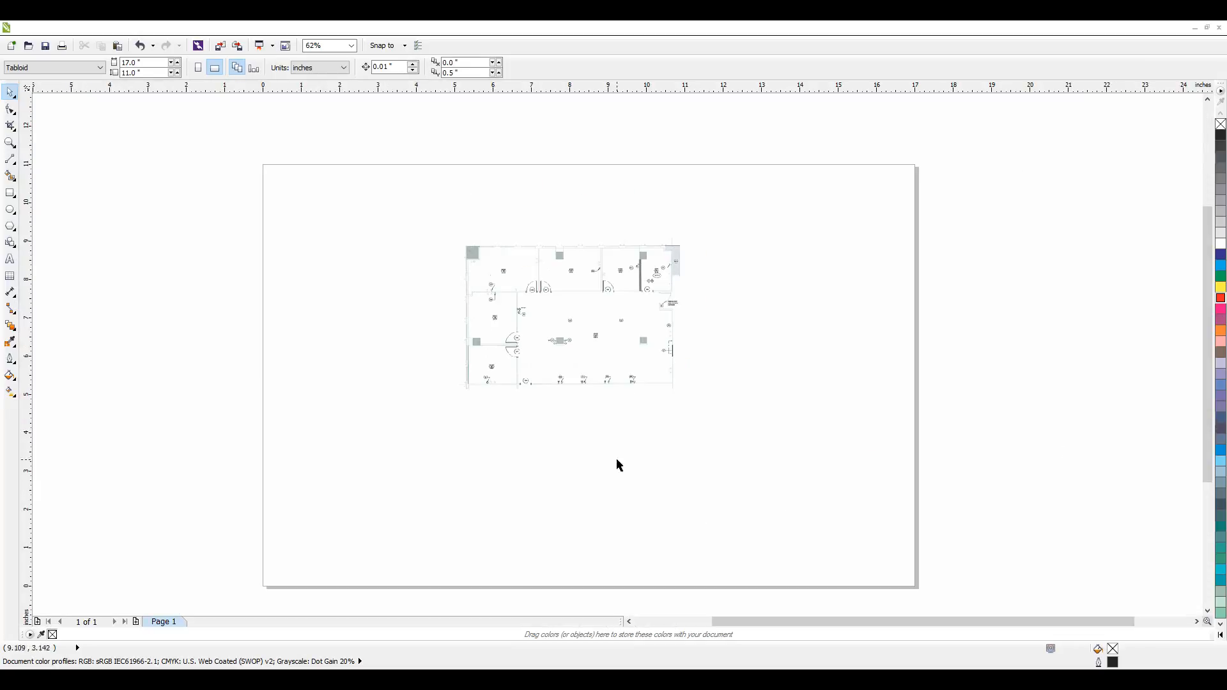
left_click(1207, 28)
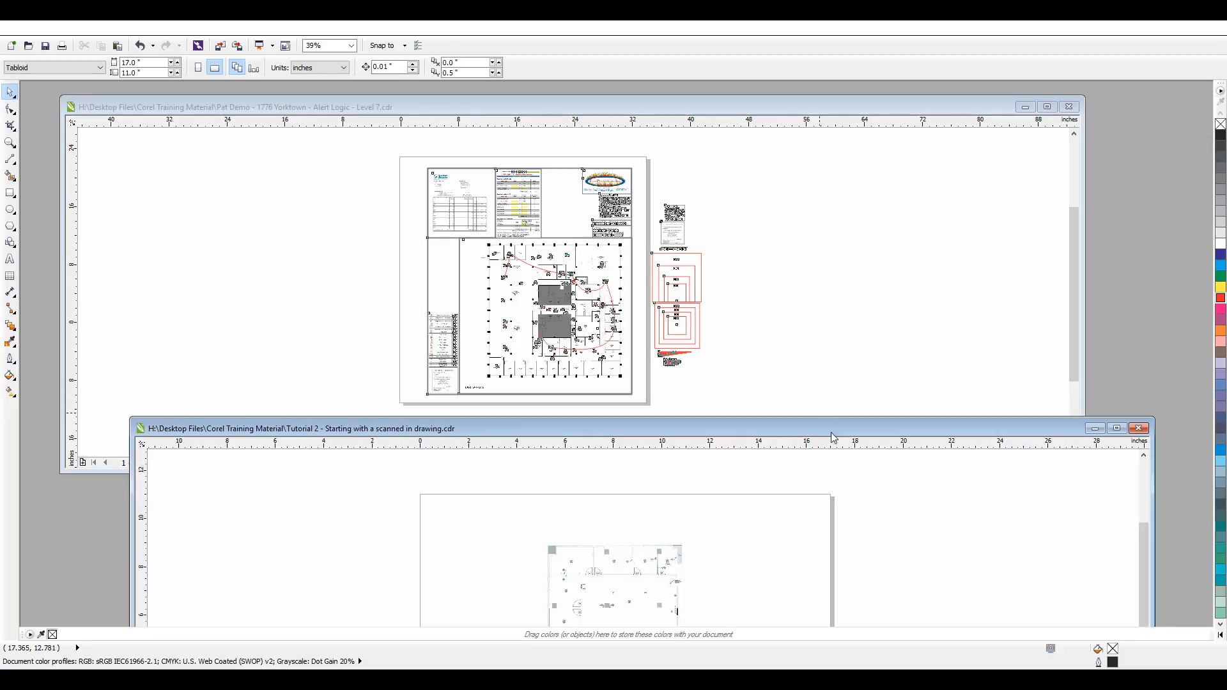
Show the Level 7 drawing at full size and select and copy all its objects, including those beside the page
left_click(1048, 108)
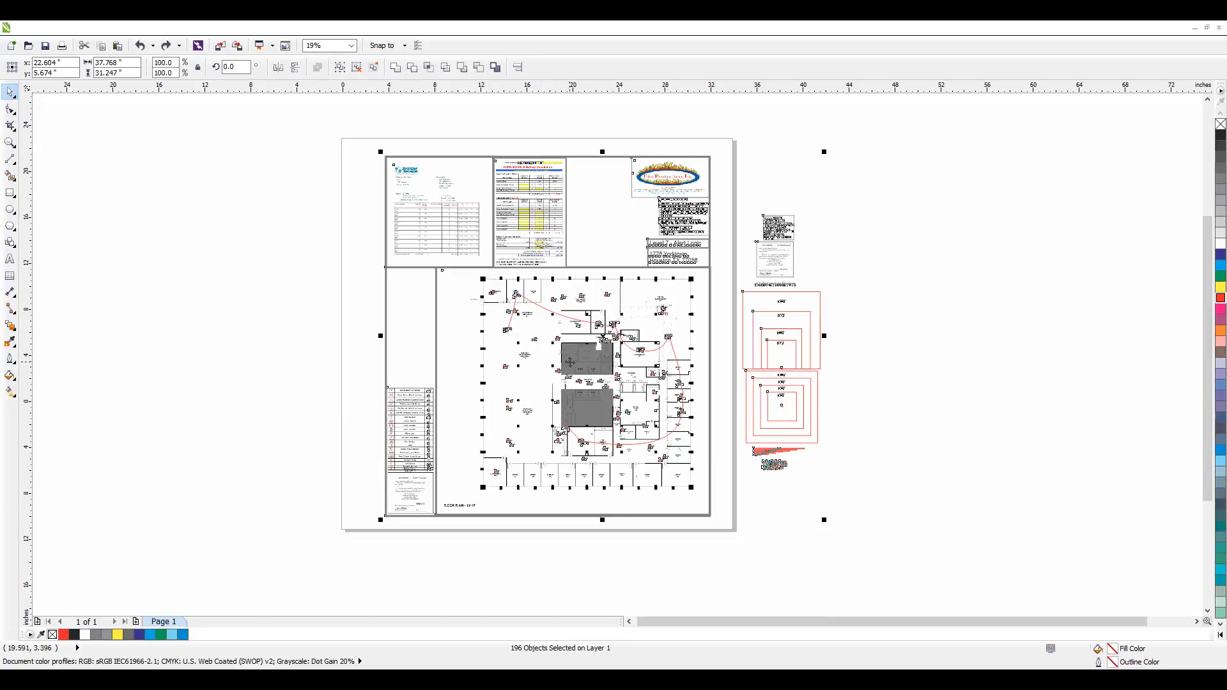
left_click(268, 249)
mouse_move(298, 119)
left_mouse_down()
mouse_move(820, 515)
mouse_move(968, 591)
left_mouse_up()
Minimize the Level 7 drawing window and bring the Tutorial 2 drawing up at full size
left_click(1207, 29)
left_click_drag(802, 420, 797, 186)
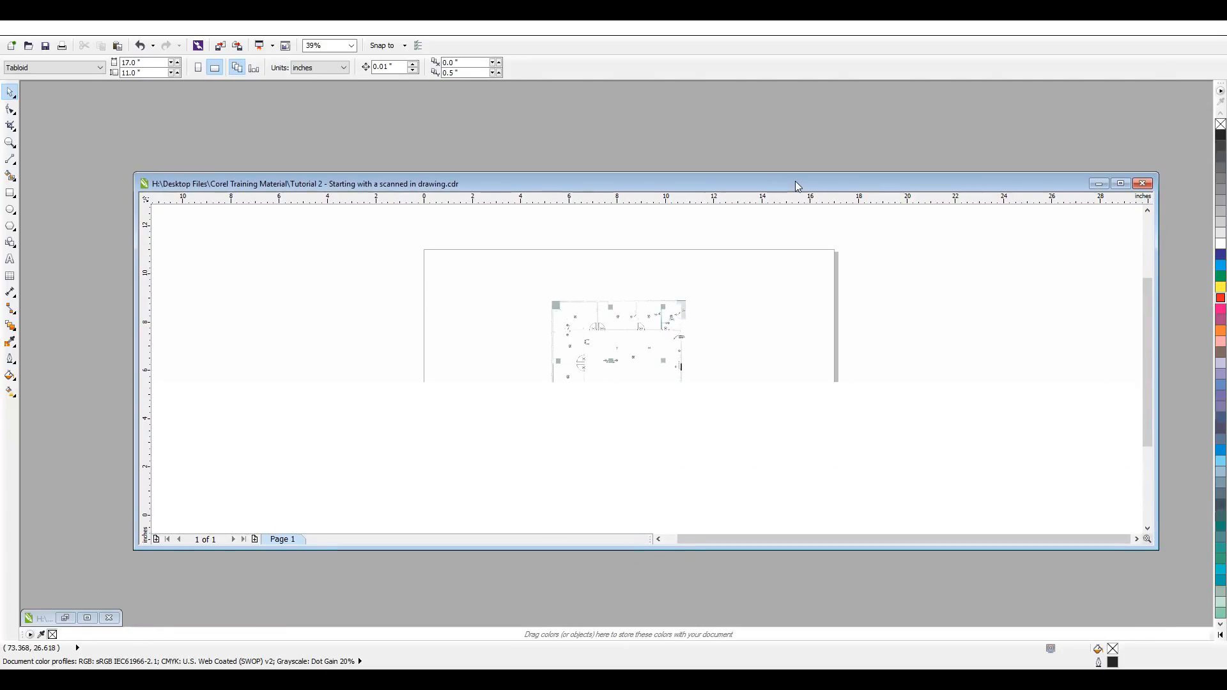
double_click(797, 185)
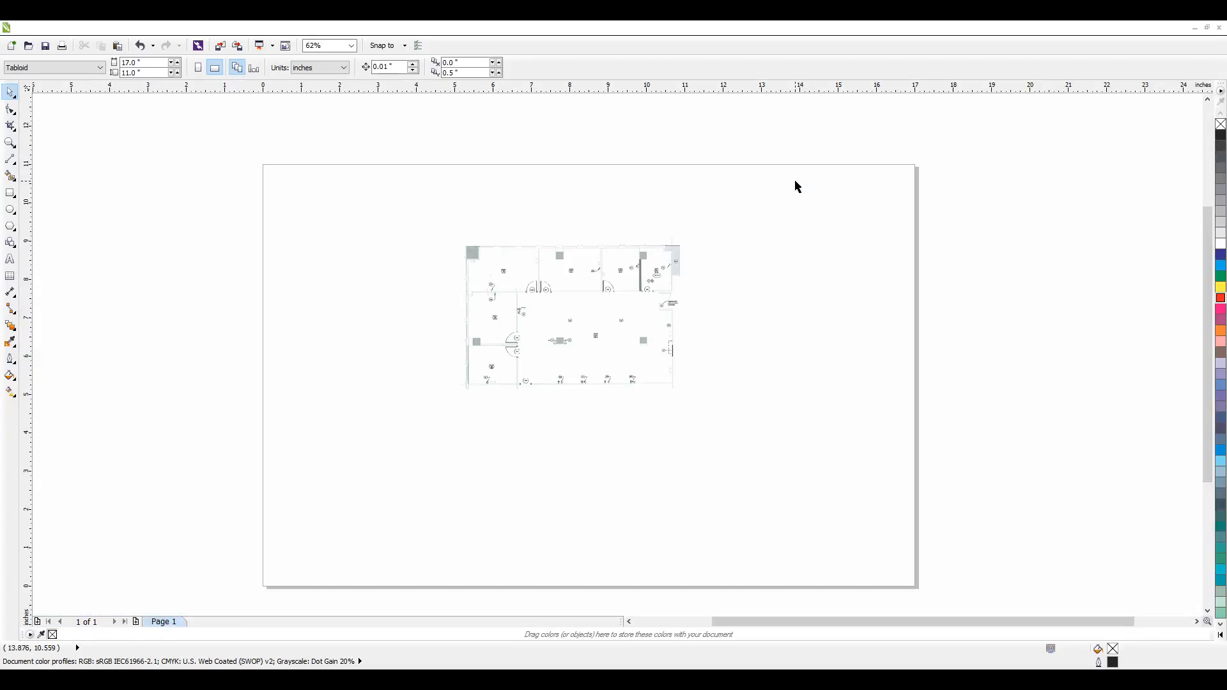
left_click(1207, 29)
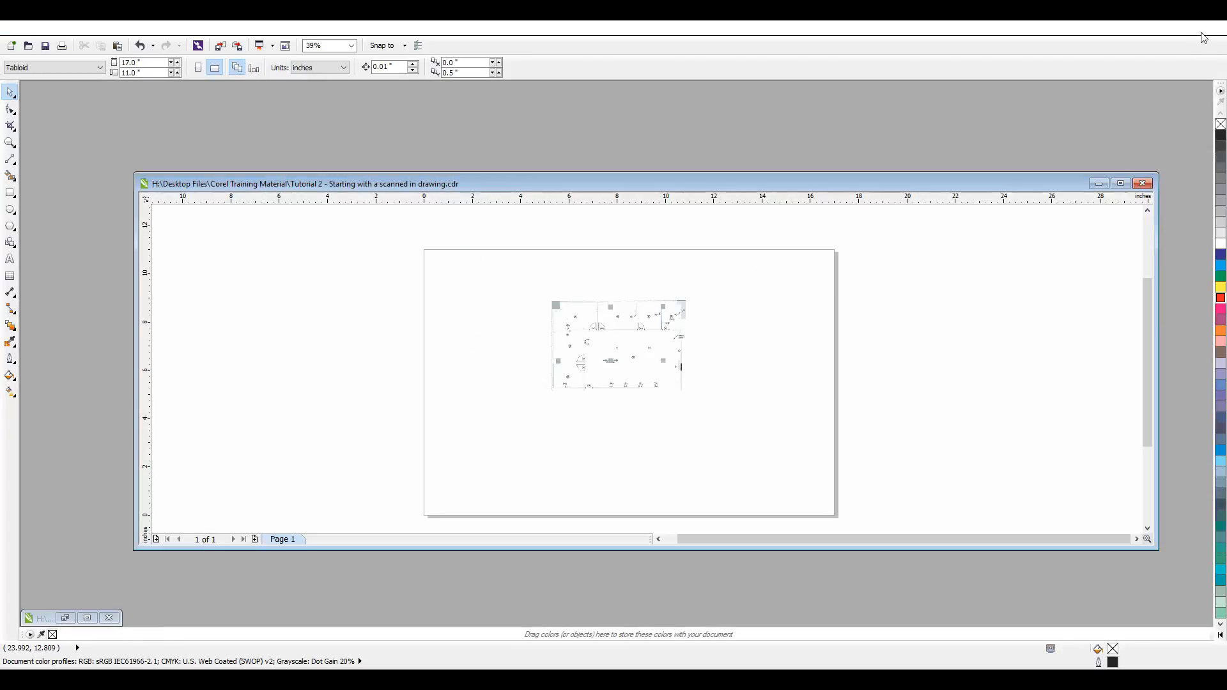
double_click(714, 183)
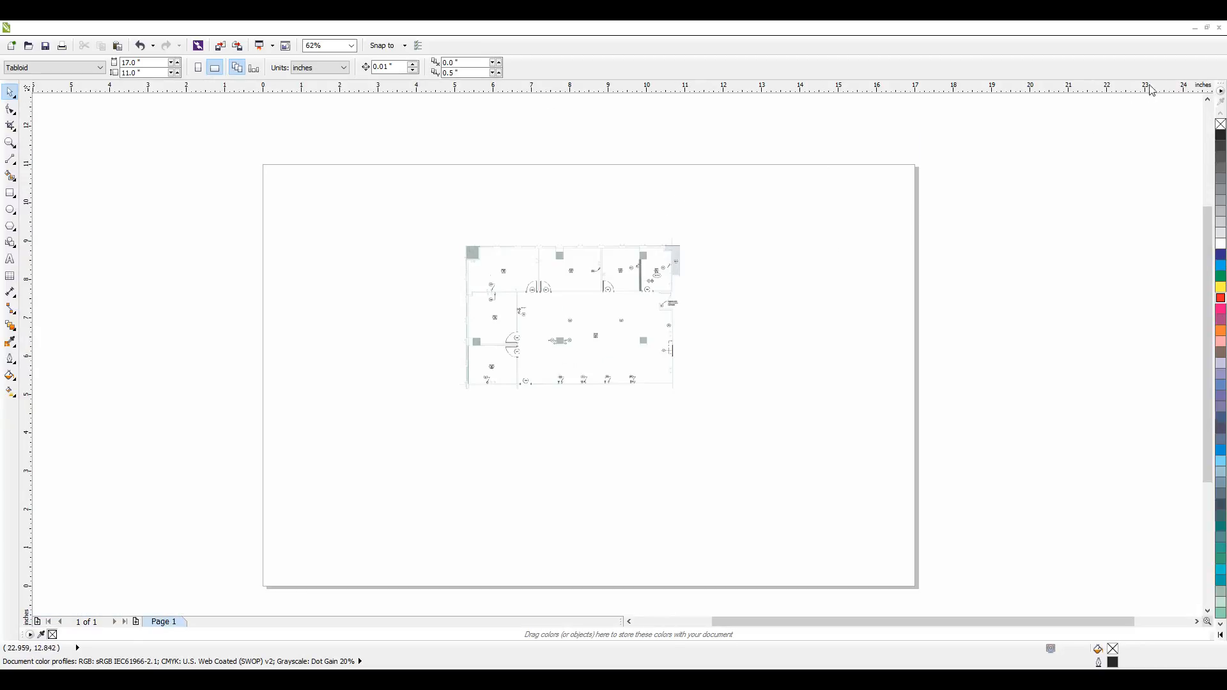
left_click(1207, 29)
left_click(1126, 183)
Move the scanned floor plan off the page to the right, to about X 36.8 and Y 4.7 inches
scroll(430, 345, "down", 5)
scroll(403, 351, "up", 4)
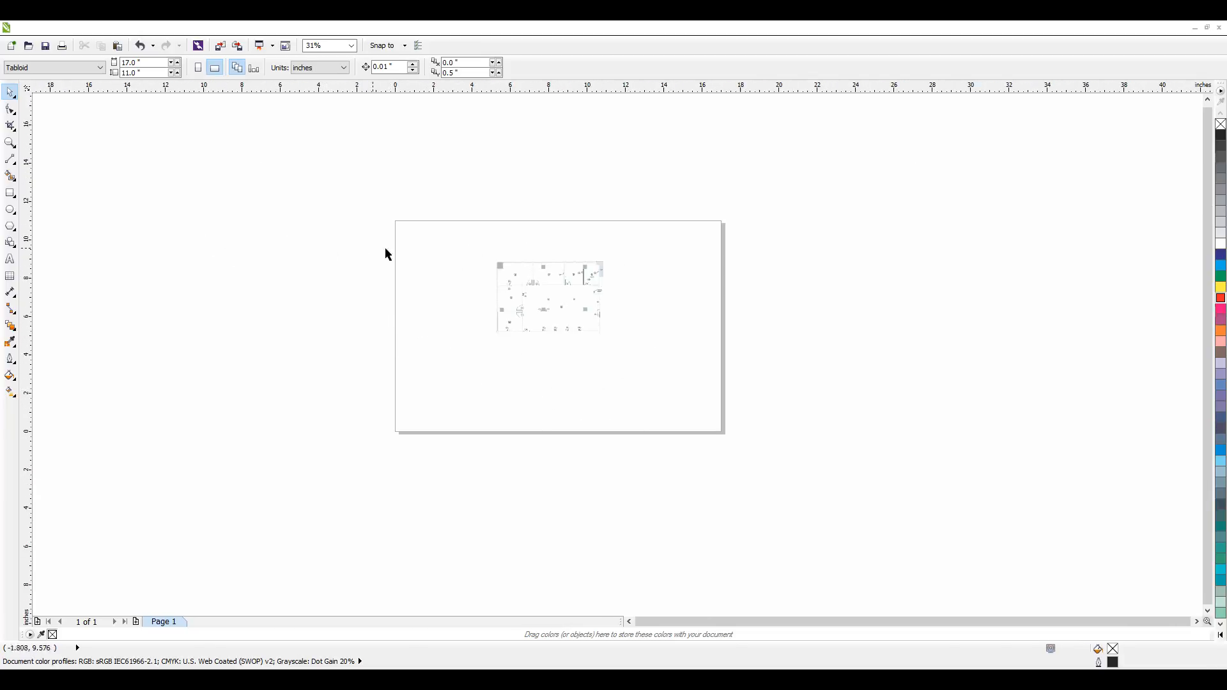
left_click_drag(543, 310, 1094, 356)
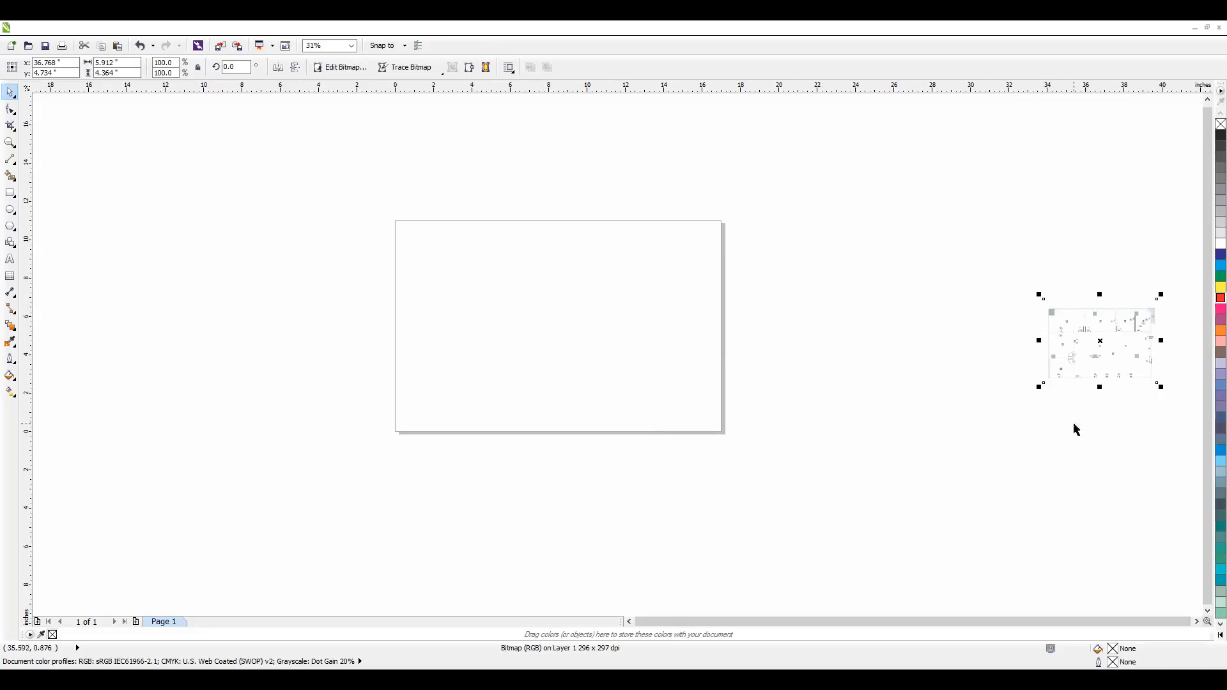
left_click(471, 326)
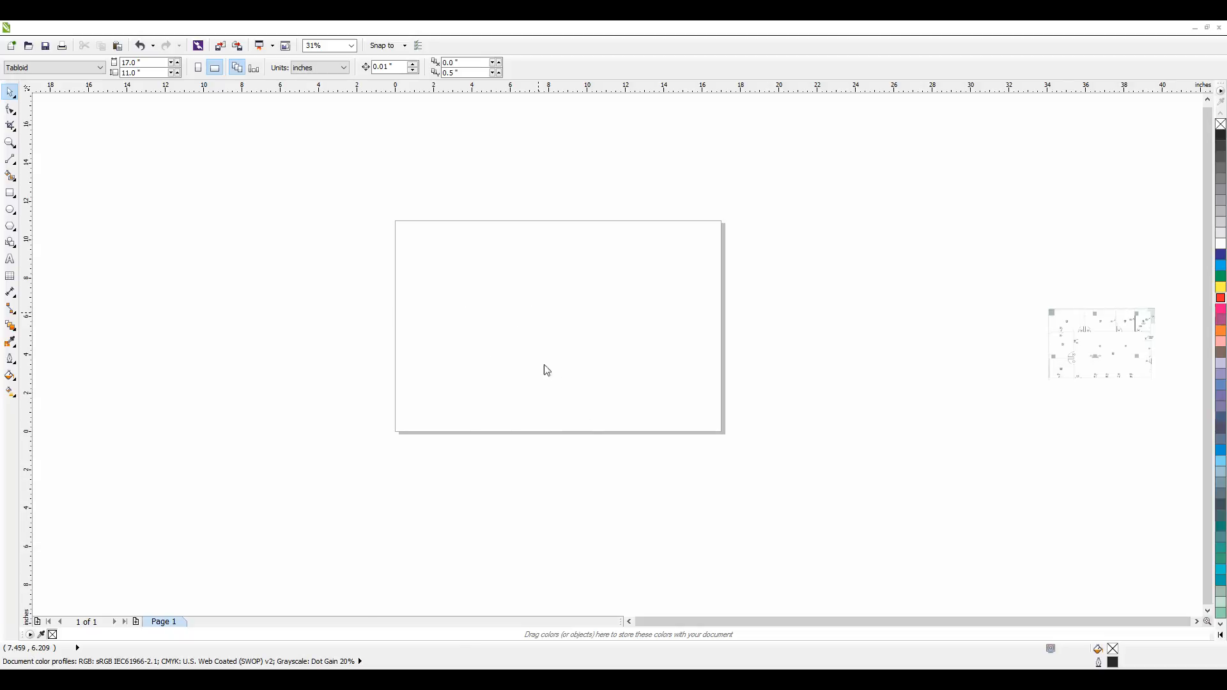
Paste the copied Level 7 objects into the Tutorial 2 drawing, and move the scanned plan clear of them to about X 38.5, Y 5.5 inches
key("ctrl+v")
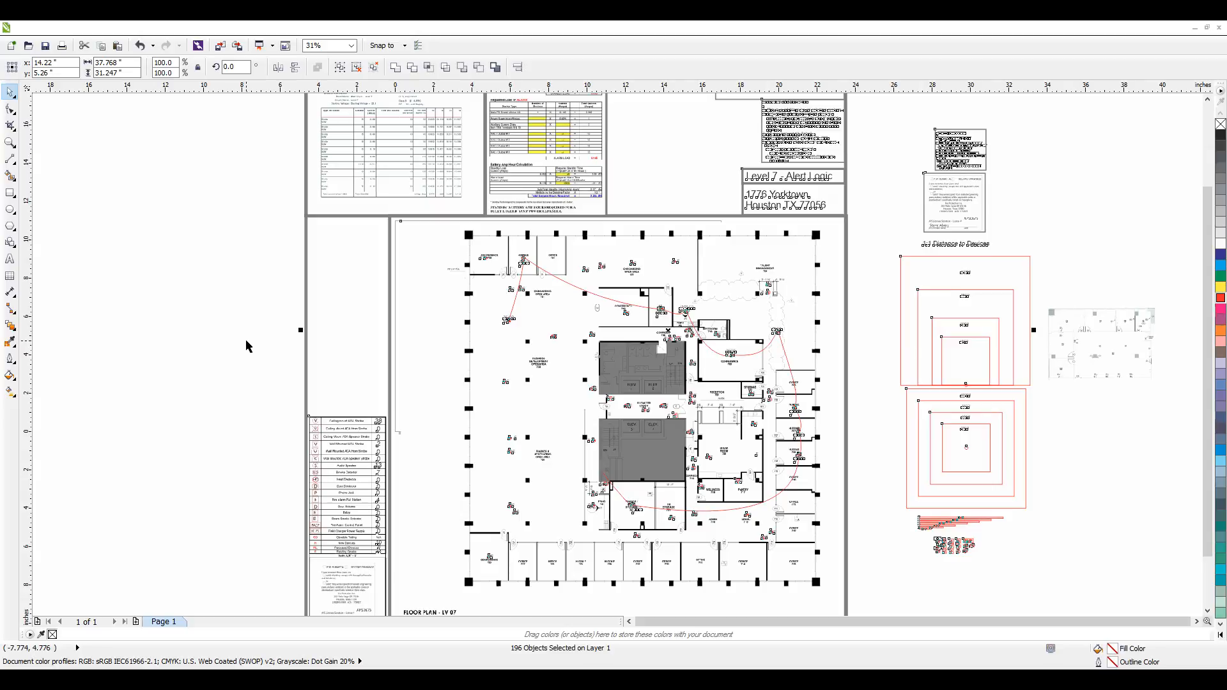
left_click(206, 302)
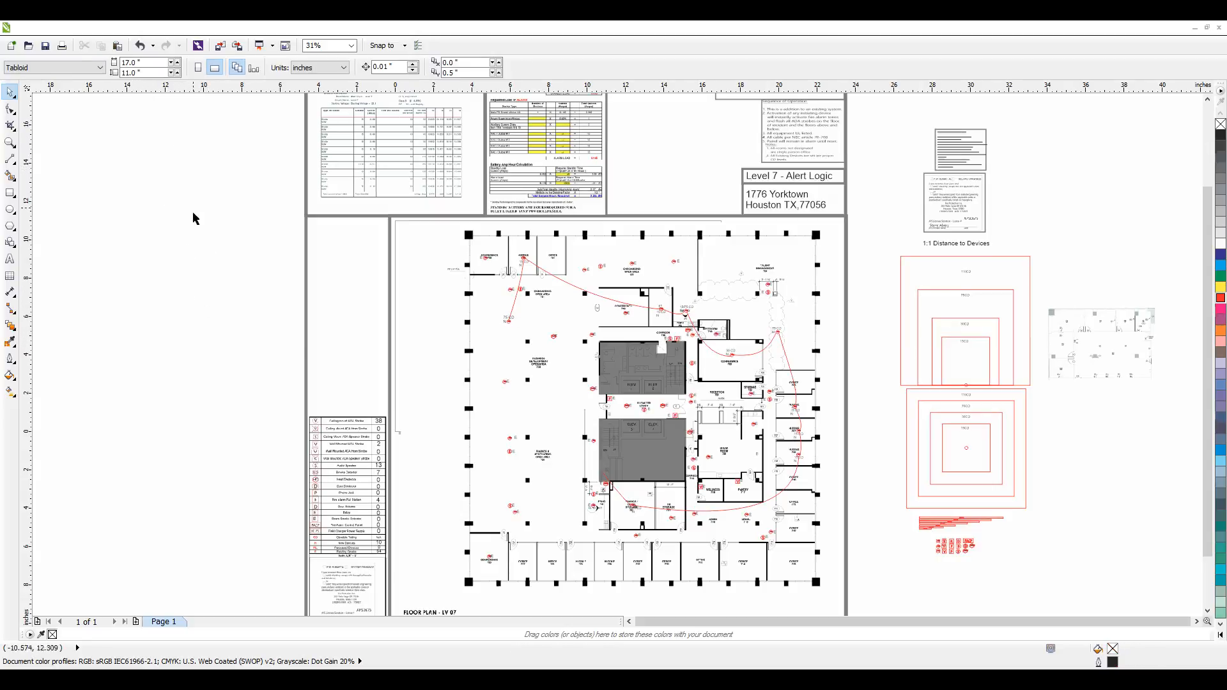
left_click_drag(1110, 352, 1142, 336)
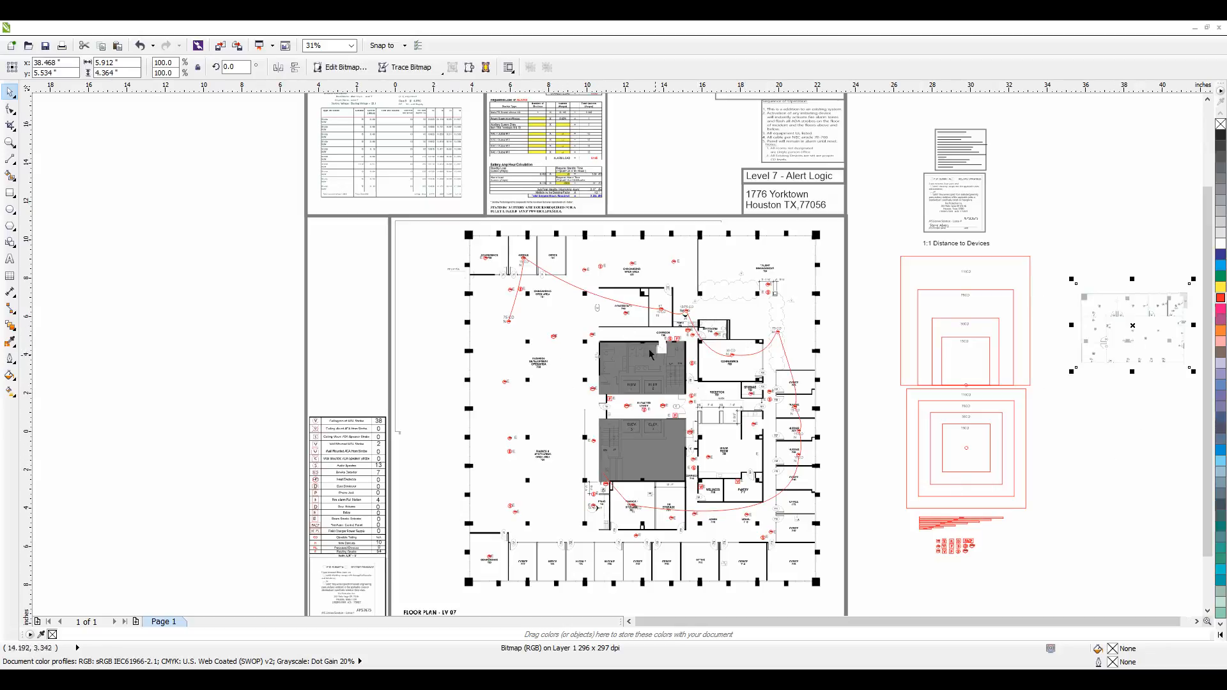
left_click(111, 265)
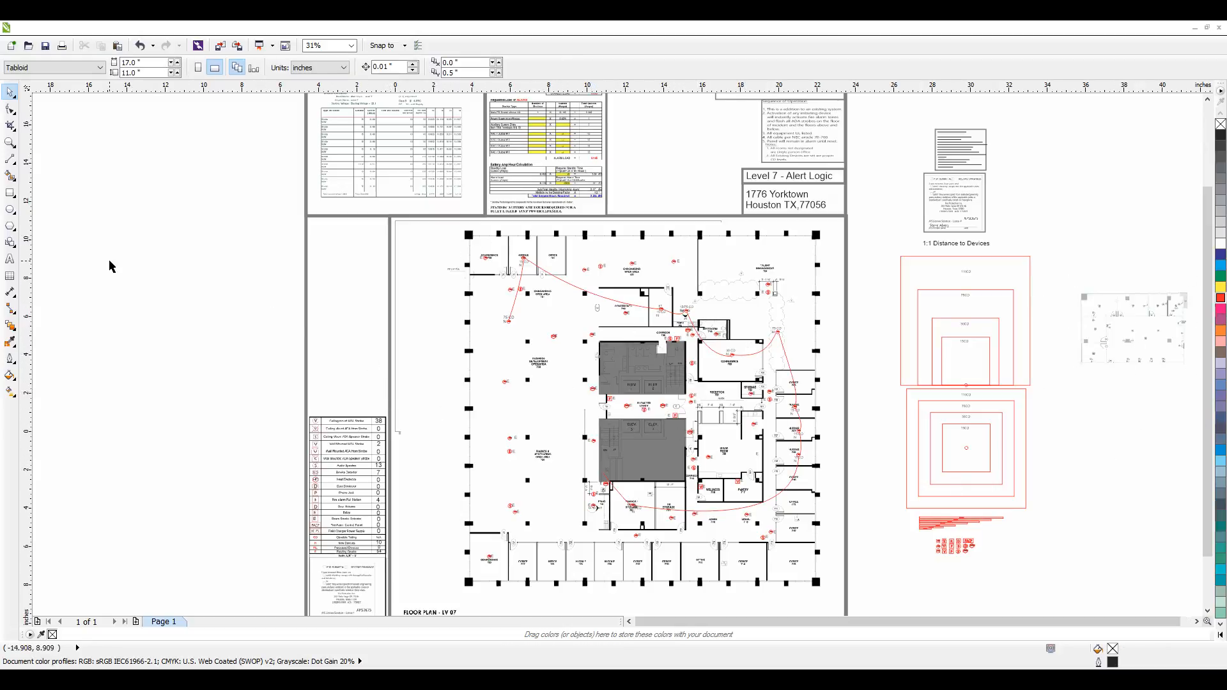
scroll(517, 328, "down", 1)
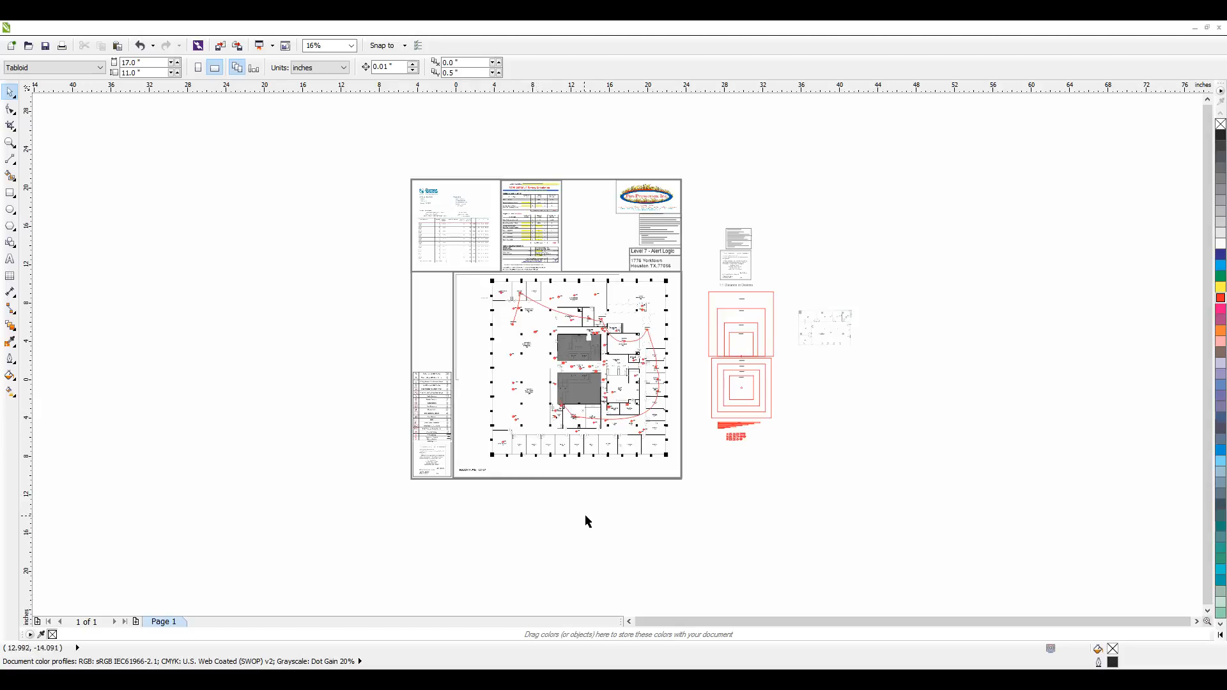
scroll(386, 386, "up", 1)
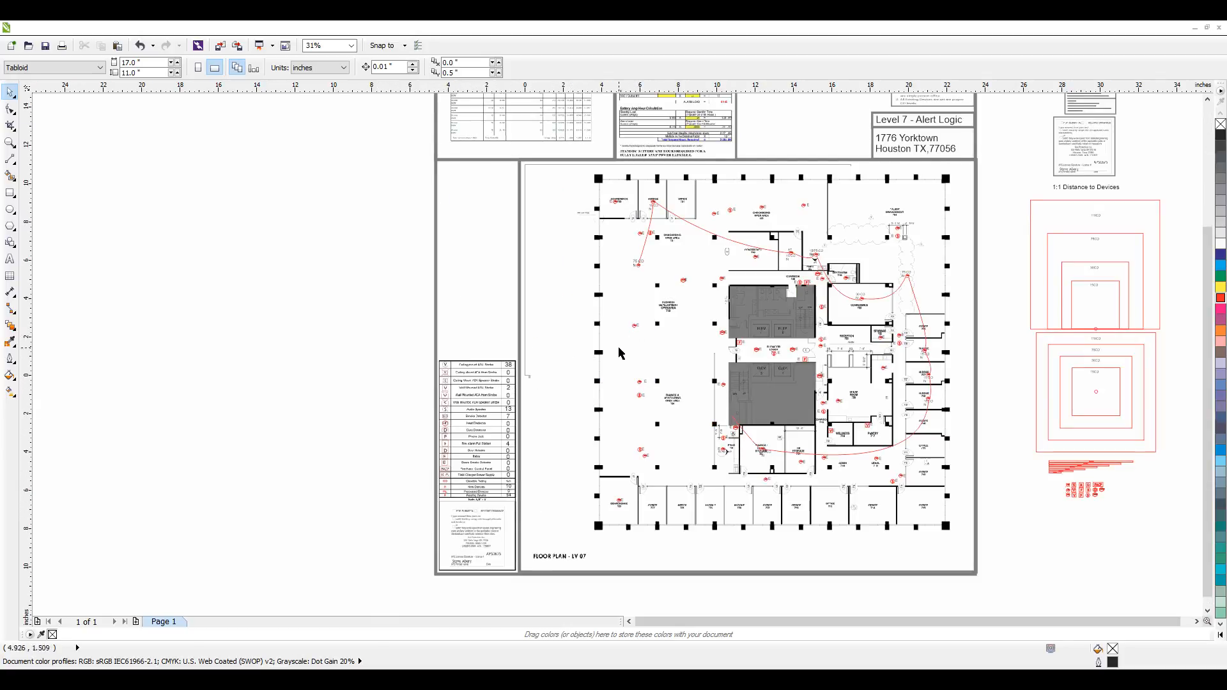
Try moving the thick grey frame away from the Level 7 floor plan, and place it back around the plan
left_click(582, 341)
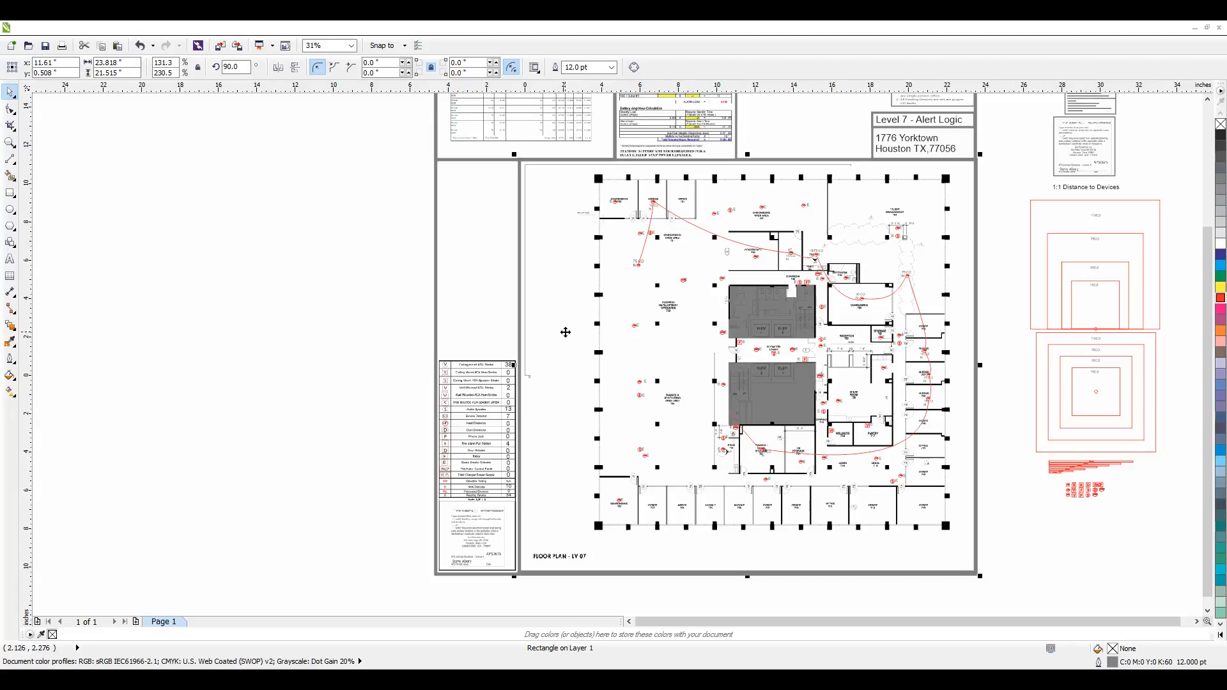
left_click_drag(559, 308, 830, 548)
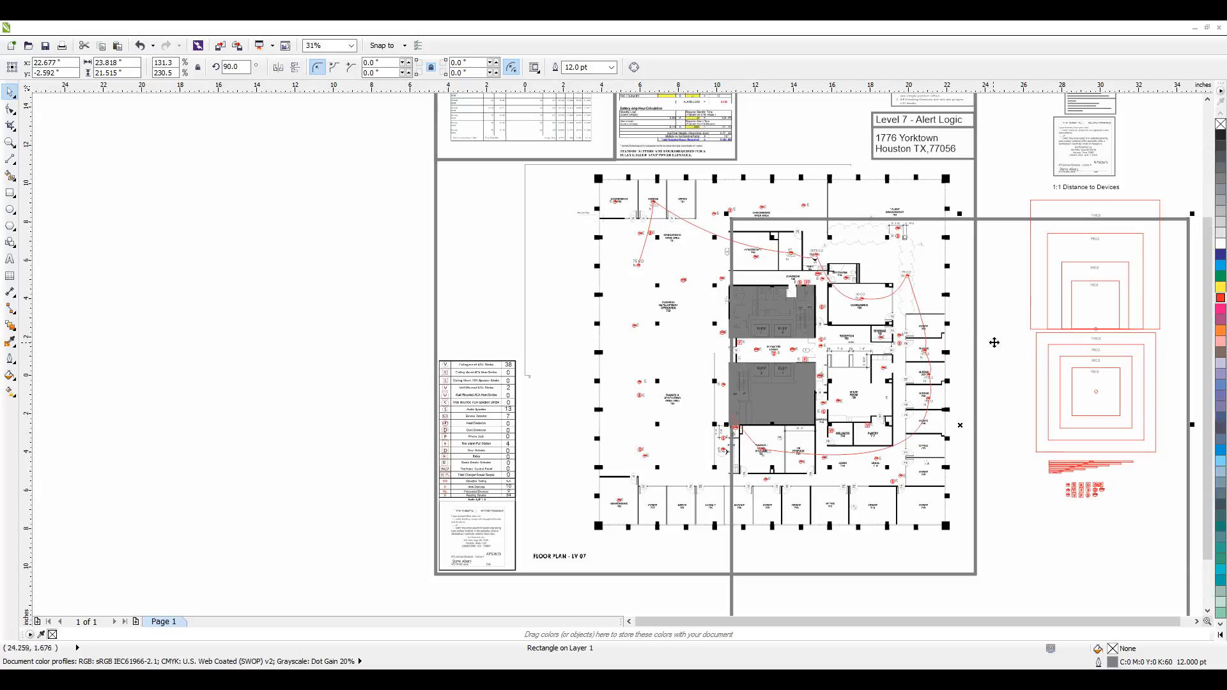
left_click_drag(1014, 349, 739, 287)
left_click_drag(501, 246, 551, 259)
left_click(1003, 417)
left_click(627, 396)
left_click(1022, 527)
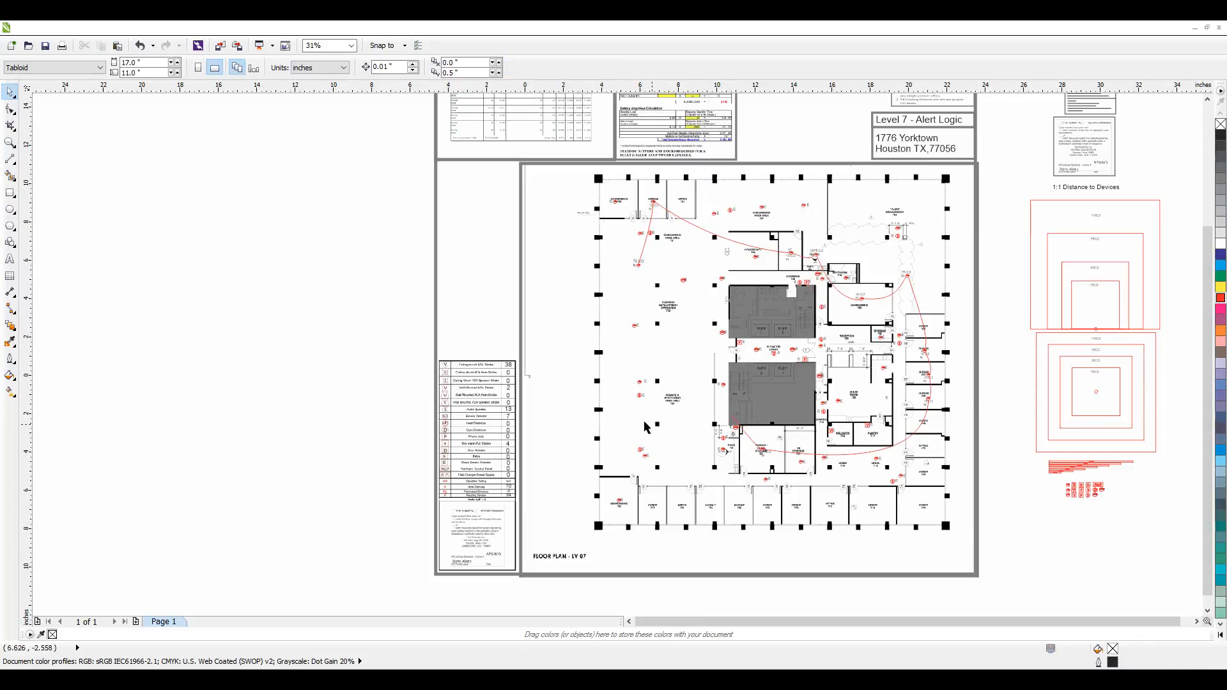
left_click(601, 398)
scroll(624, 417, "up", 4)
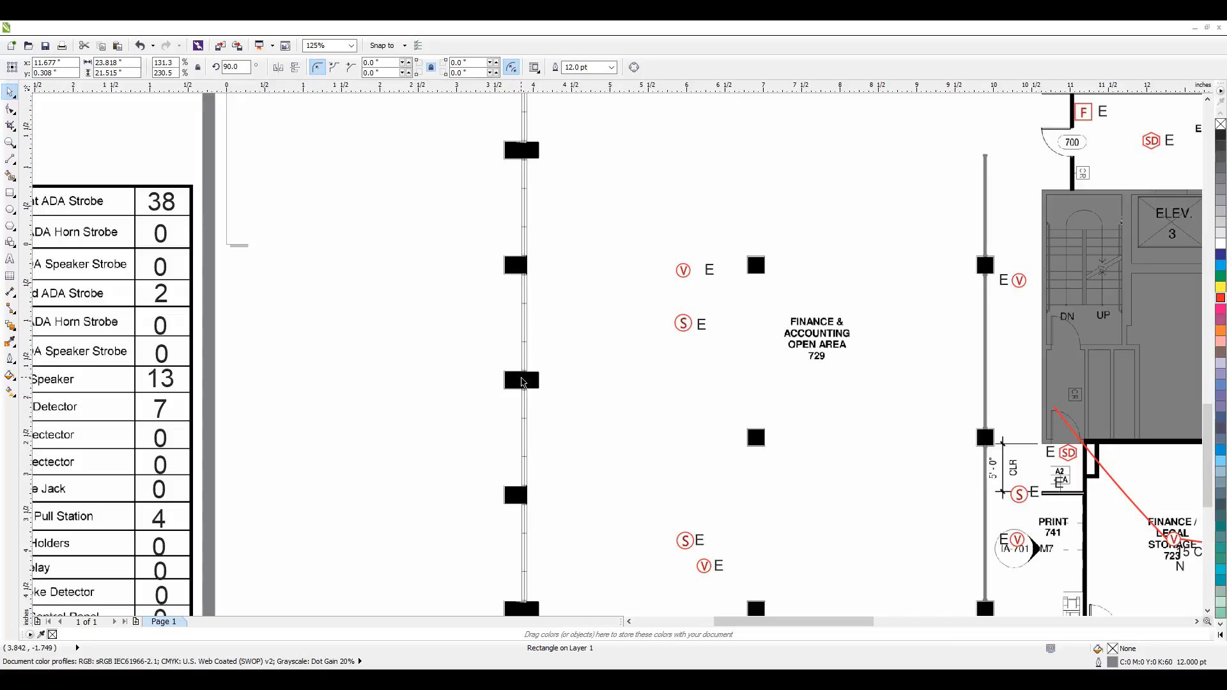
scroll(548, 377, "down", 8)
left_click(424, 388)
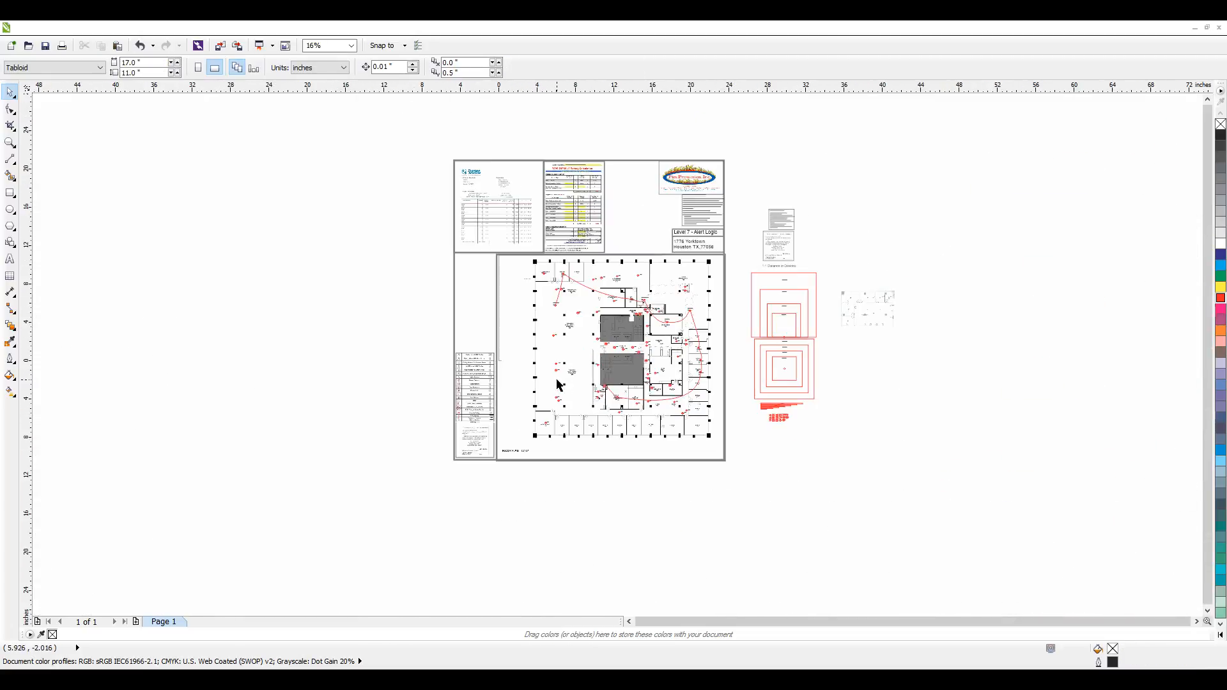
scroll(557, 384, "up", 4)
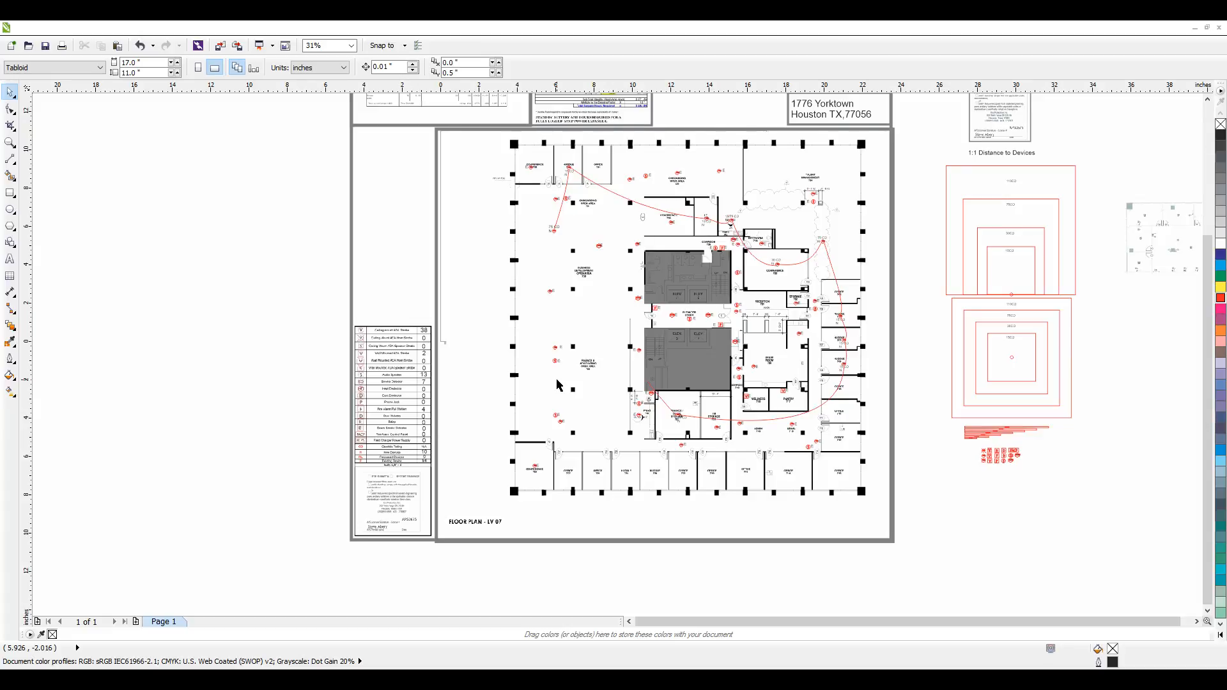
Try moving the thick grey frame off the floor plan and back, and slide it off again to about X -10.8, Y -0.6 inches
left_click_drag(482, 322, 136, 352)
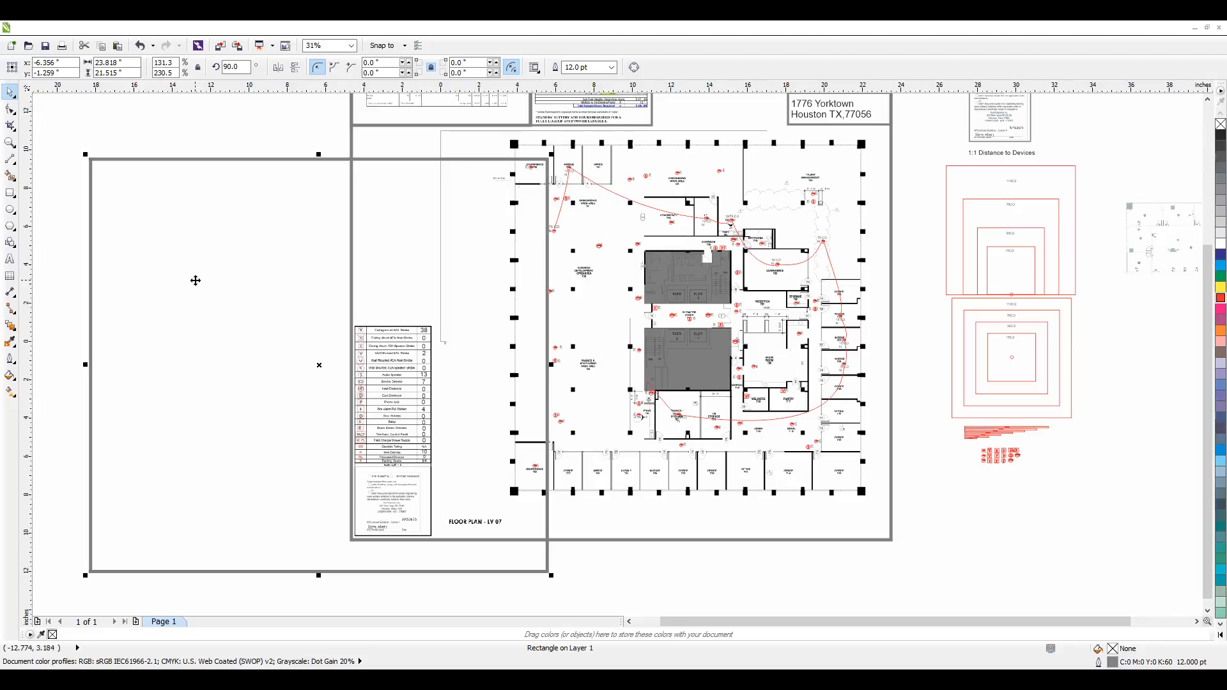
left_click_drag(148, 352, 495, 324)
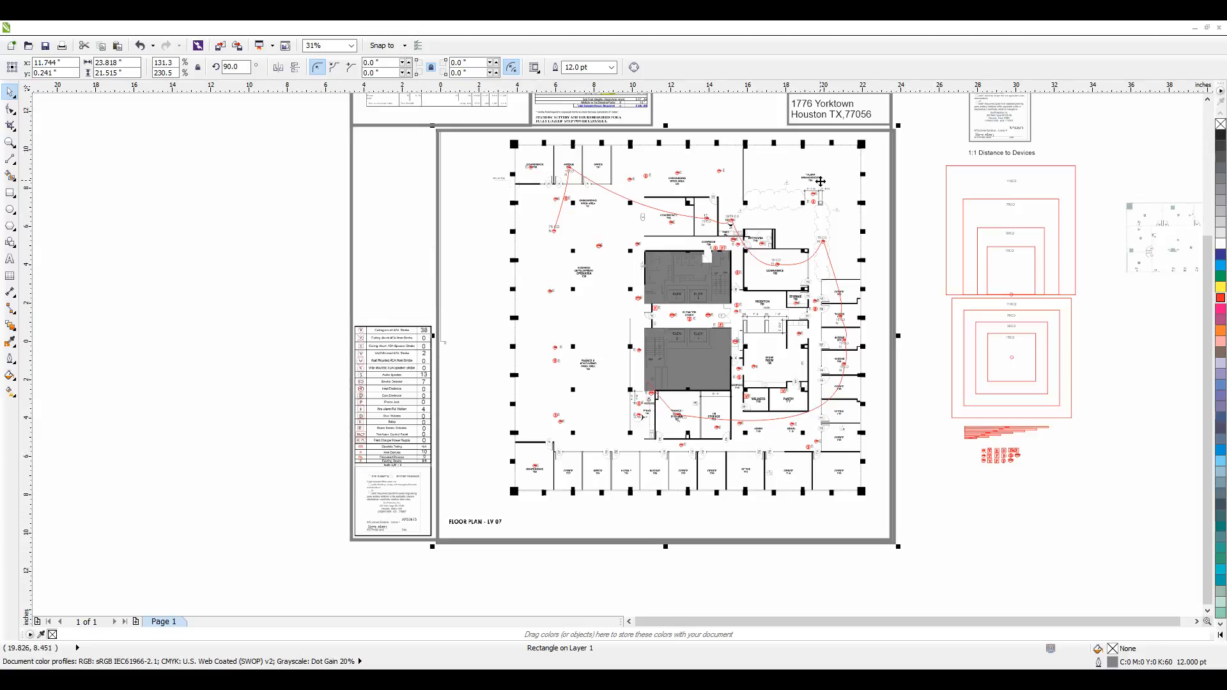
left_click_drag(573, 283, 141, 299)
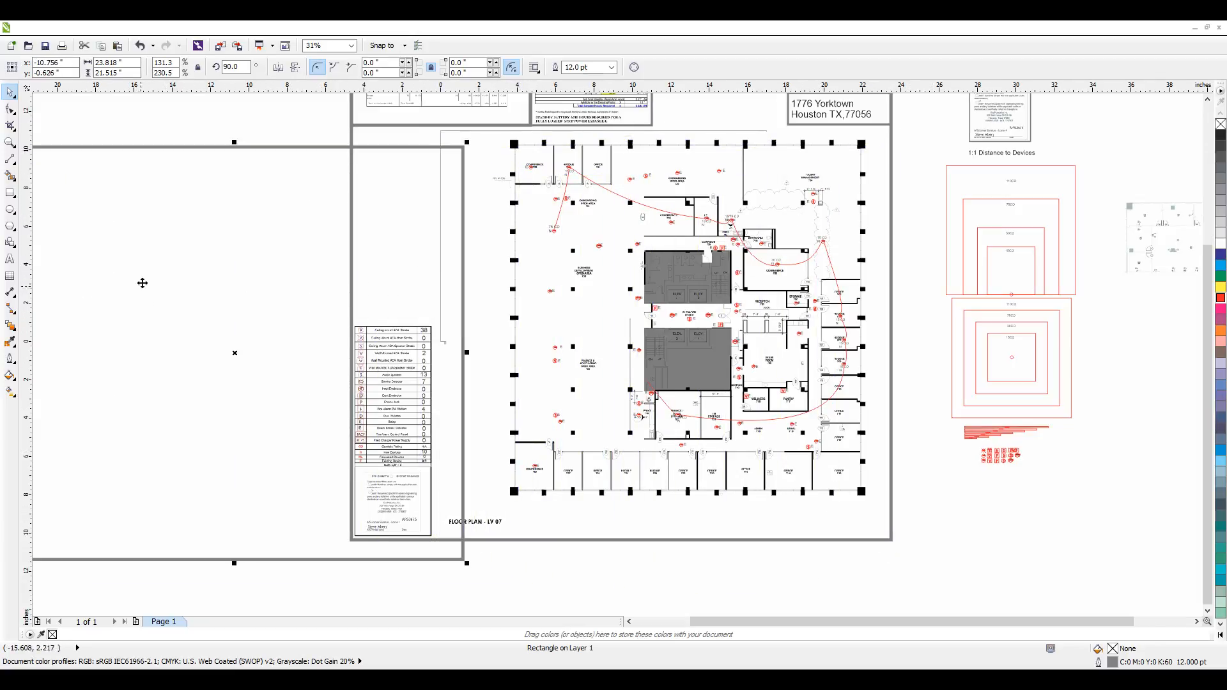
left_click(211, 109)
left_click(211, 314)
left_click(248, 115)
left_click(243, 299)
left_click(277, 126)
left_click(248, 288)
left_click(287, 127)
left_click(267, 267)
left_click(299, 133)
left_click(275, 279)
left_click(291, 127)
left_click(267, 293)
left_click(296, 130)
left_click(305, 148)
left_click(307, 126)
left_click(305, 148)
left_click(307, 133)
left_click(295, 253)
left_click(297, 127)
left_click(272, 320)
left_click(278, 130)
left_click(259, 292)
left_click(244, 228)
left_click(286, 122)
left_click(248, 247)
Move the thick grey frame completely clear of the title sheet, to about X -18.7, Y -3.3 inches, and deselect it
left_click_drag(283, 288, 103, 341)
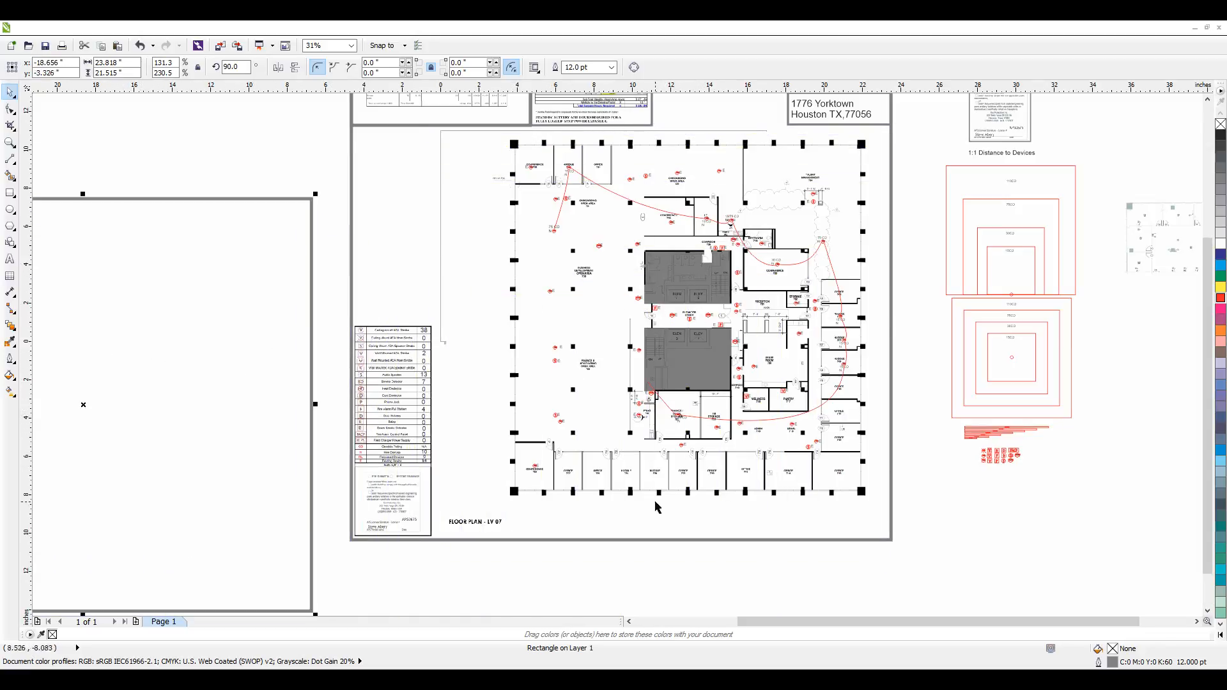
left_click(554, 349)
left_click(628, 621)
left_click(706, 581)
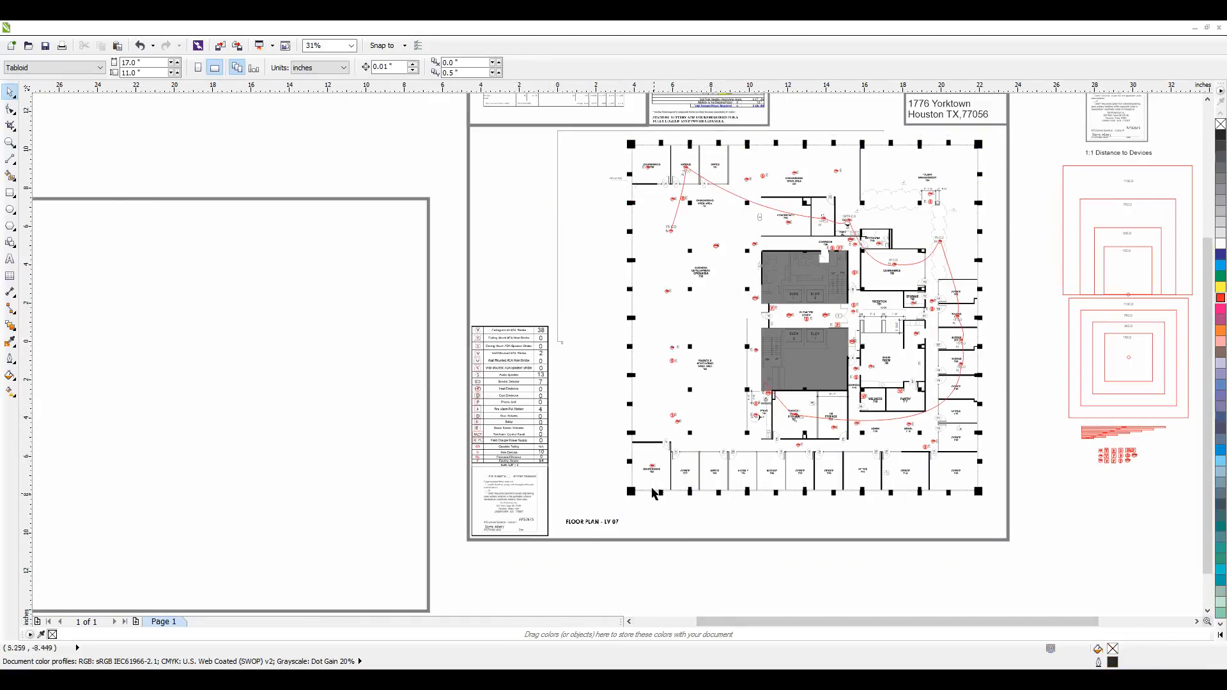
Try shifting the large outer border frame to about X 13.2, Y 0.3 inches, and undo that move
left_click(671, 362)
left_click(725, 557)
left_click(651, 415)
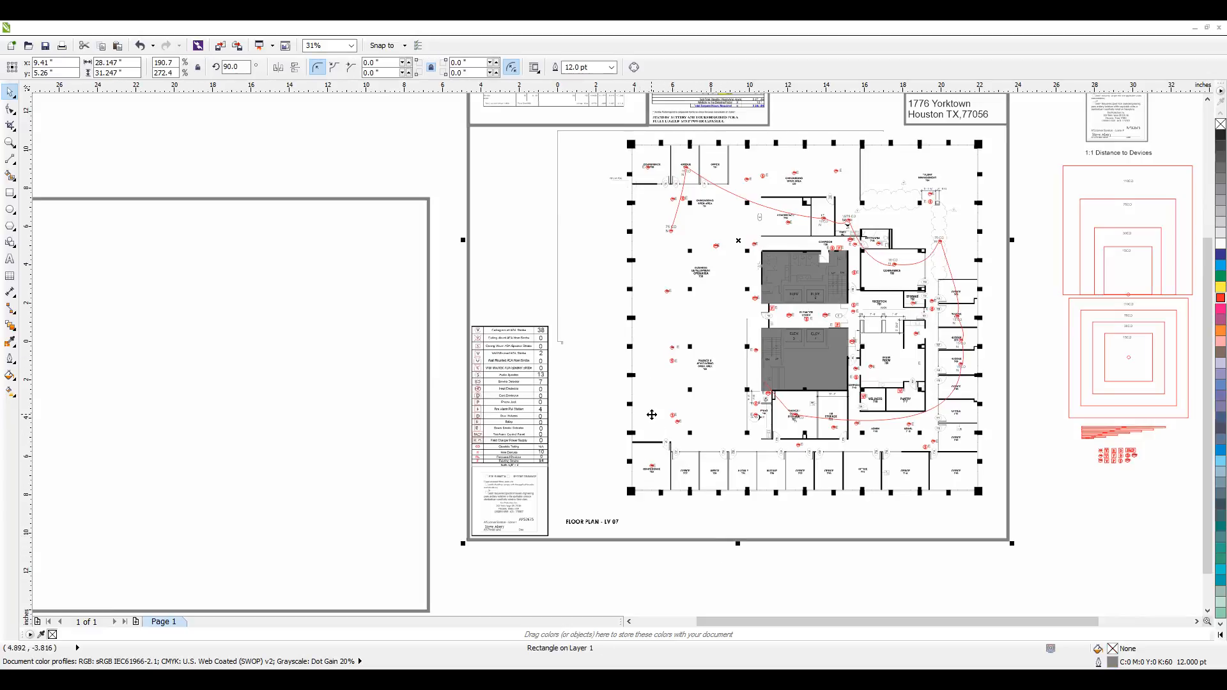
left_click(696, 582)
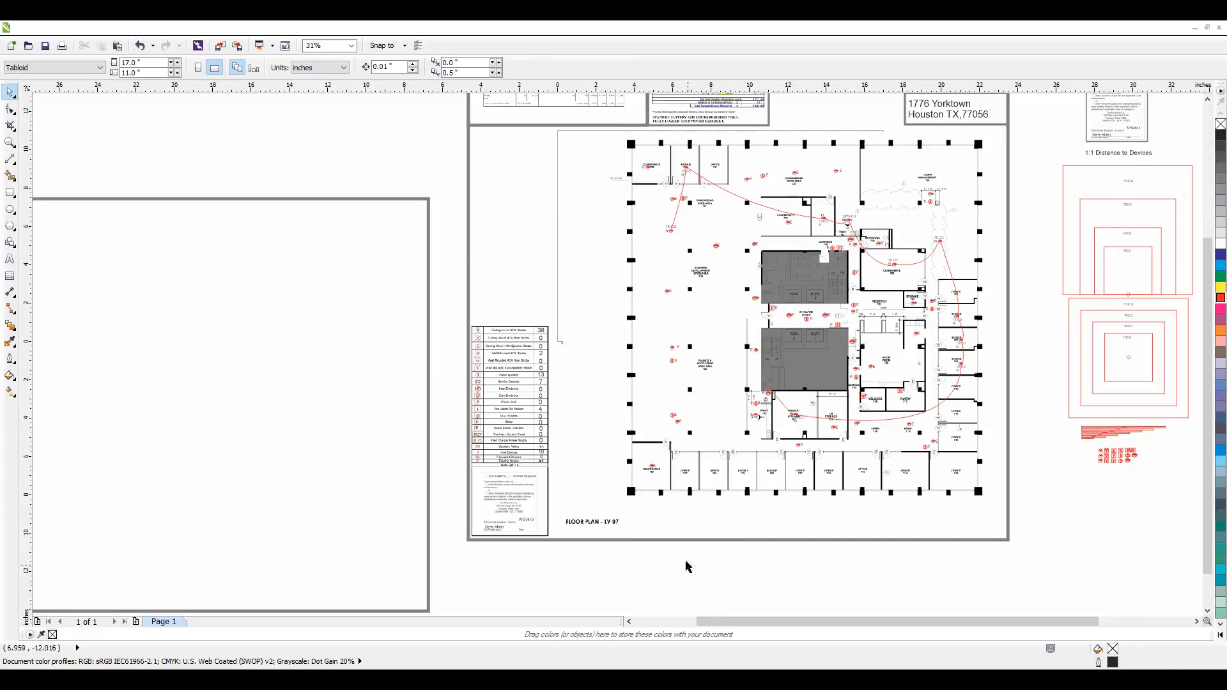
left_click_drag(630, 391, 697, 478)
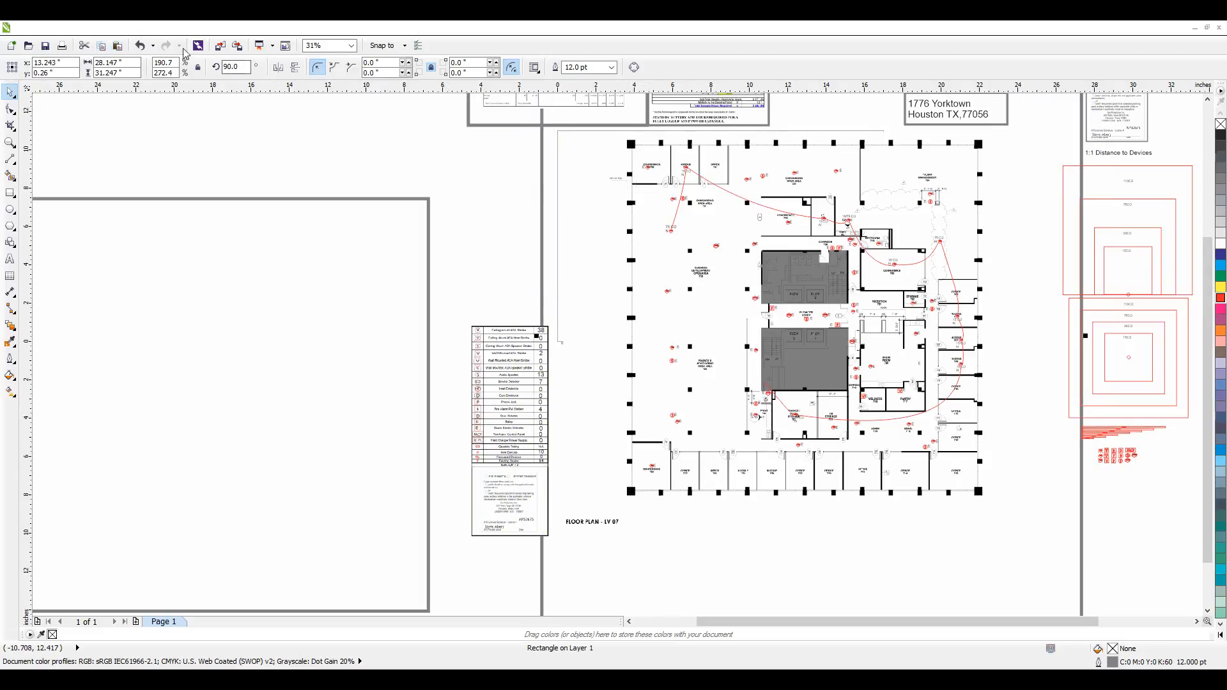
left_click(139, 45)
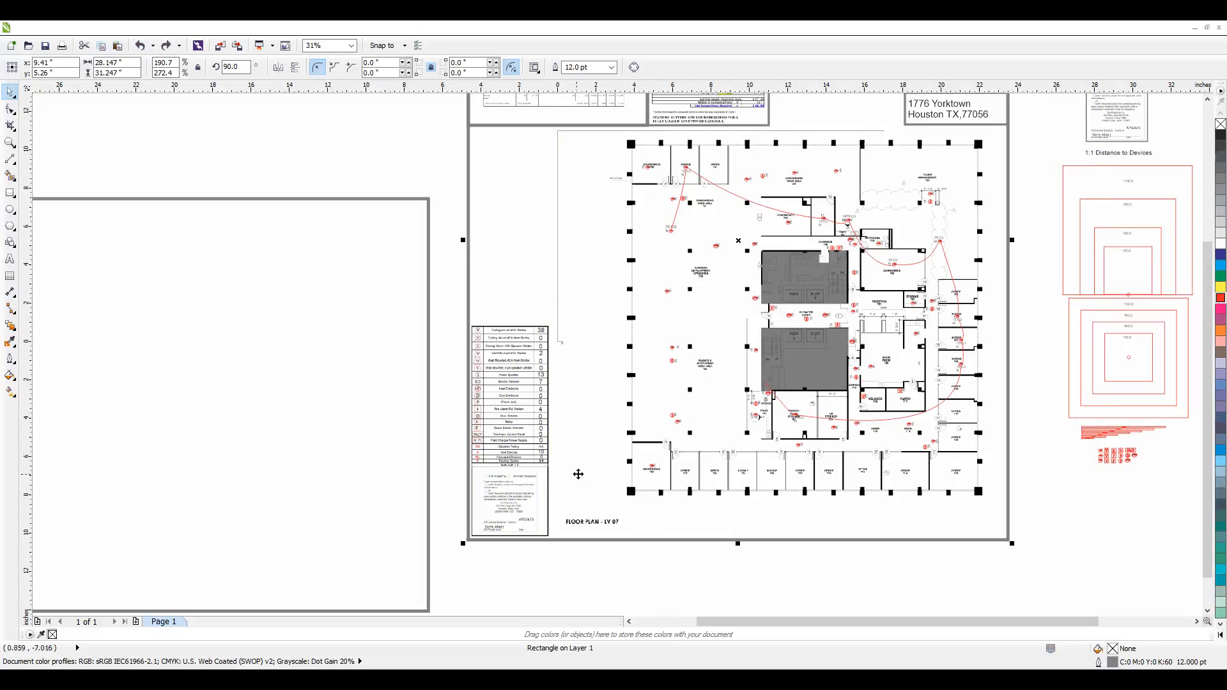
Place the smaller grey frame back around the Level 7 floor plan at about X 11.5, Y 0.4 inches, and deselect it
left_click(767, 600)
left_click_drag(179, 357, 760, 282)
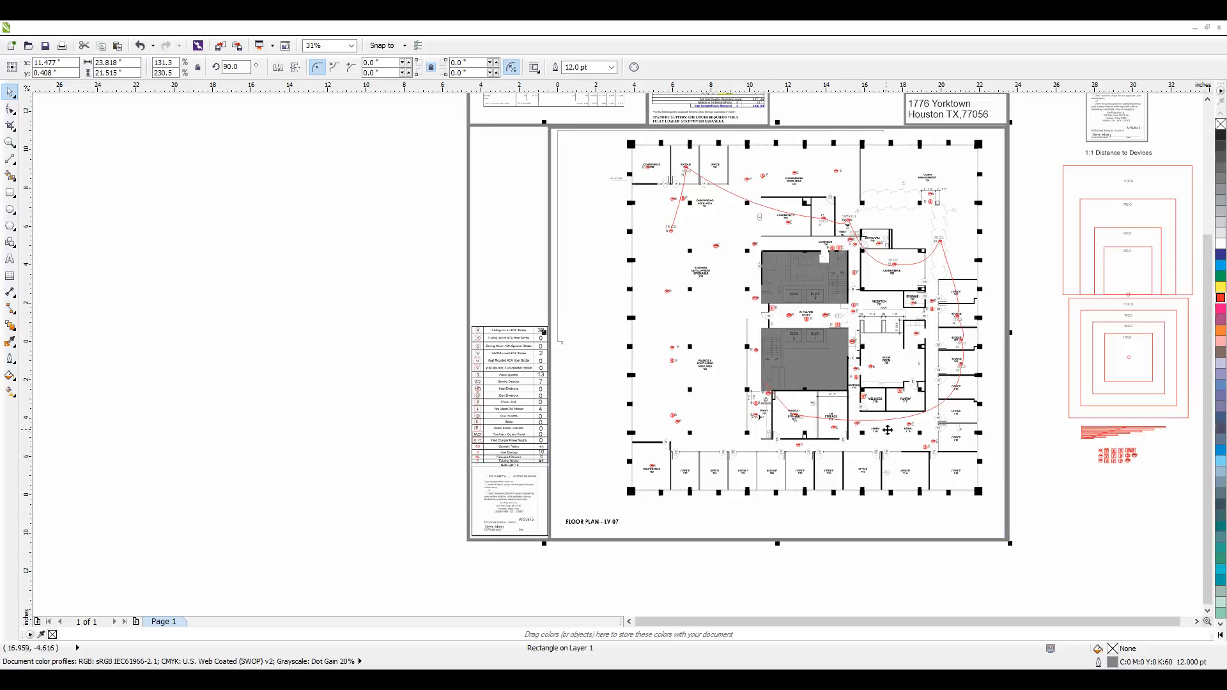
left_click(926, 565)
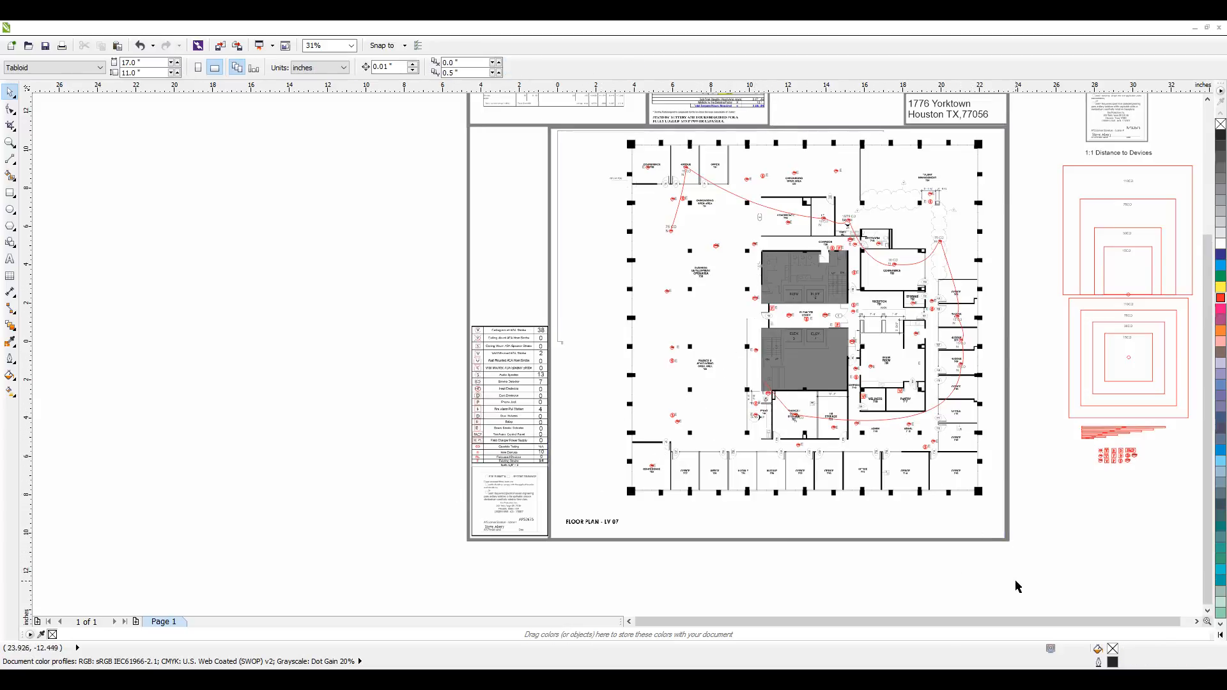
Add an artistic text note in the empty area beside the plan reading "To Back of Page" and "To Front of Page" on separate lines
left_click(579, 354)
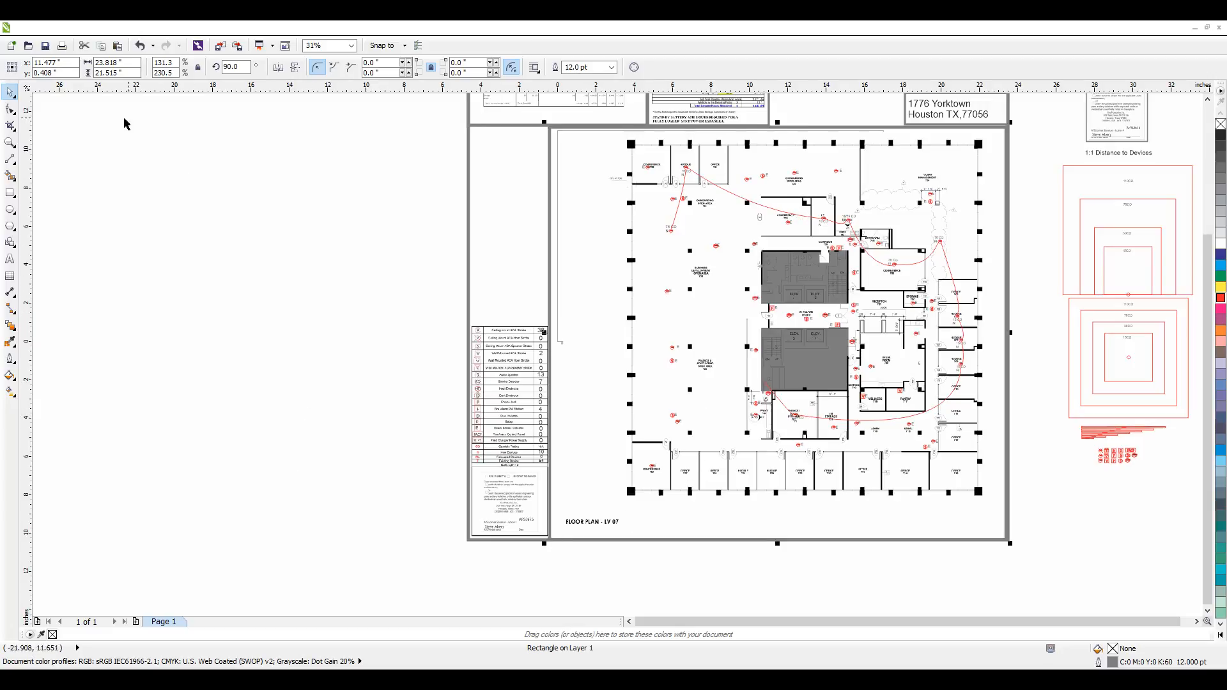
left_click(10, 258)
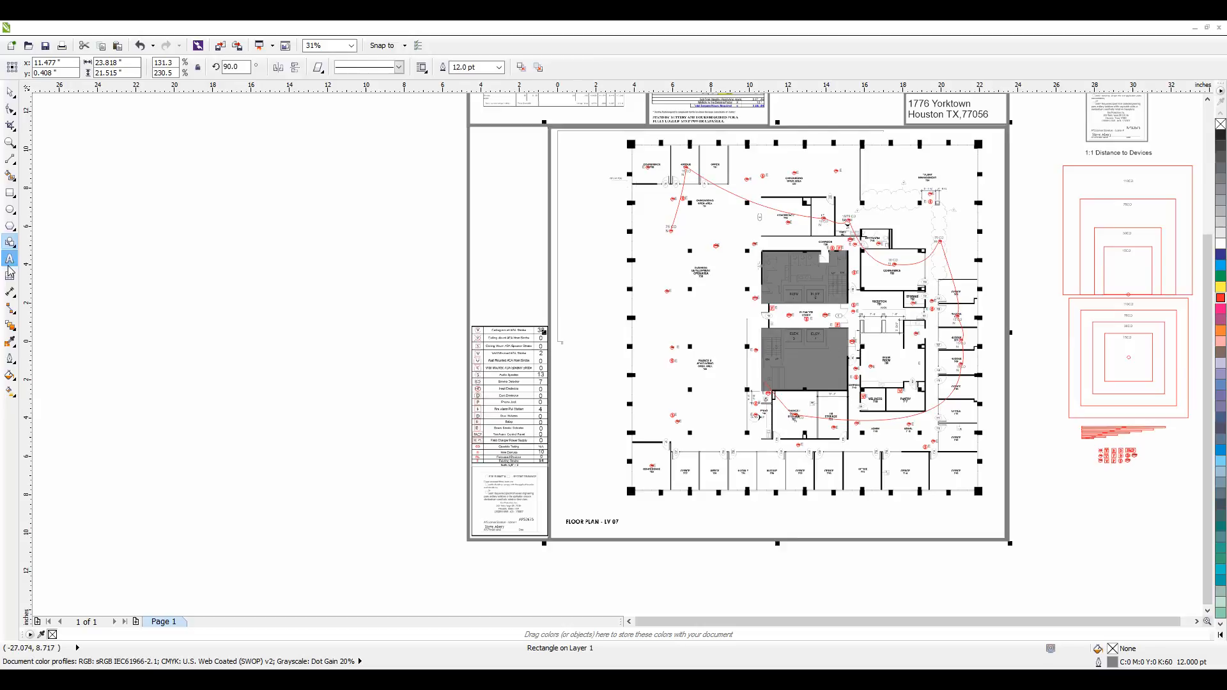
left_click(250, 311)
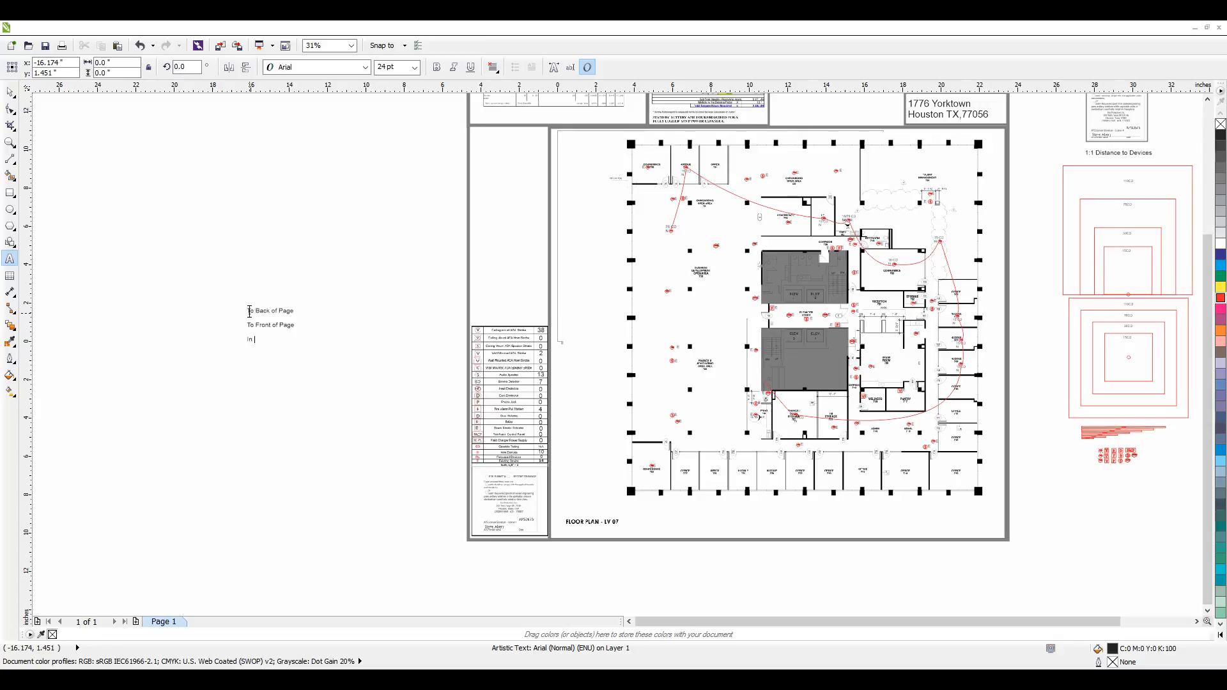
left_click(249, 311)
left_click(10, 92)
left_click(847, 314)
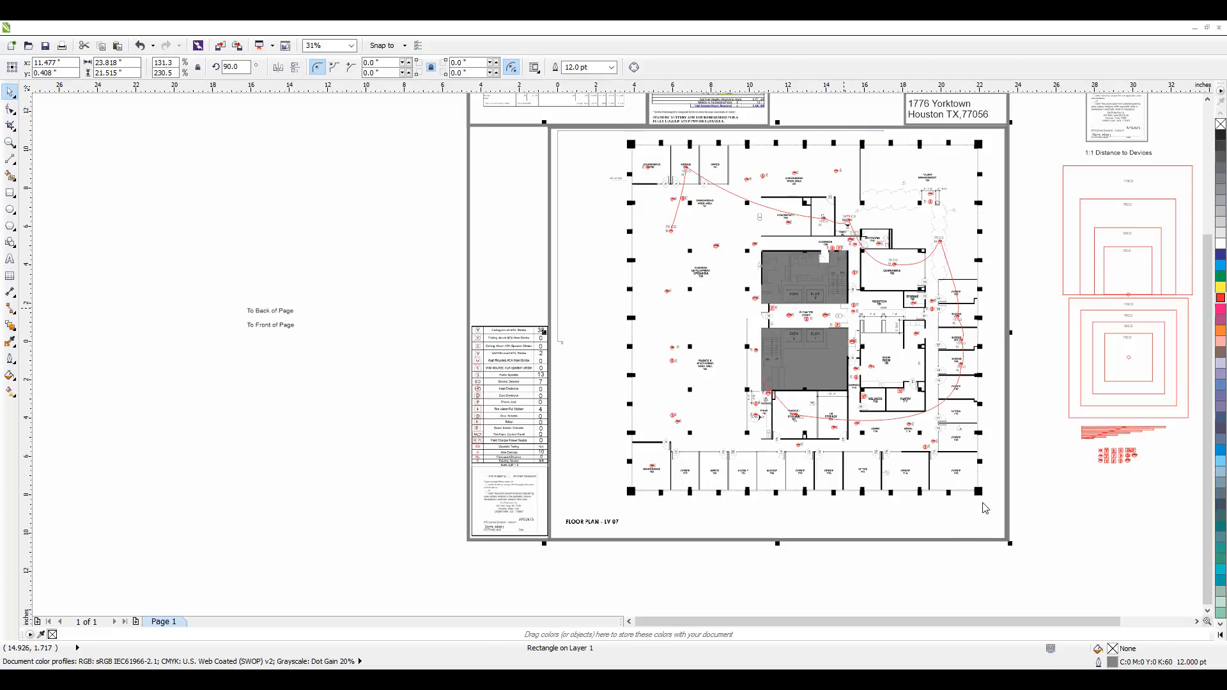
Add a second note reading "To front of layer" and "To Back of layer", and shift it slightly down beneath the page-order note
left_click(9, 259)
left_click(263, 360)
type("To F")
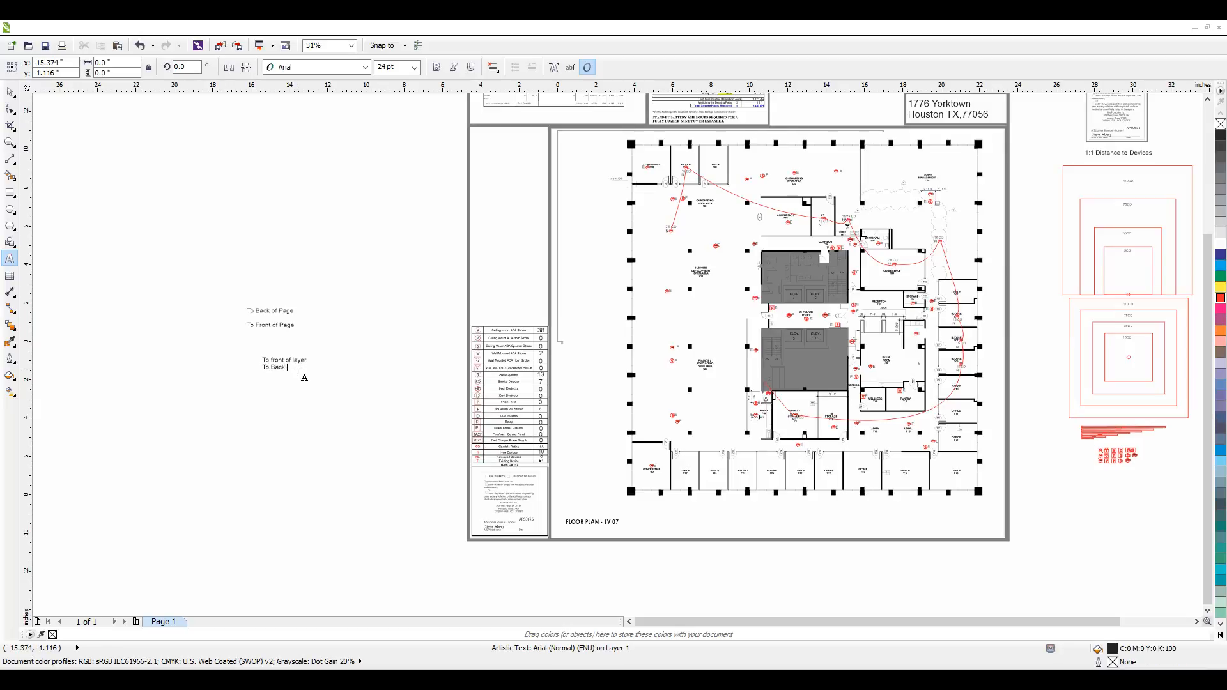
left_click(10, 92)
left_click(345, 221)
left_click_drag(299, 365, 278, 379)
left_click(307, 349)
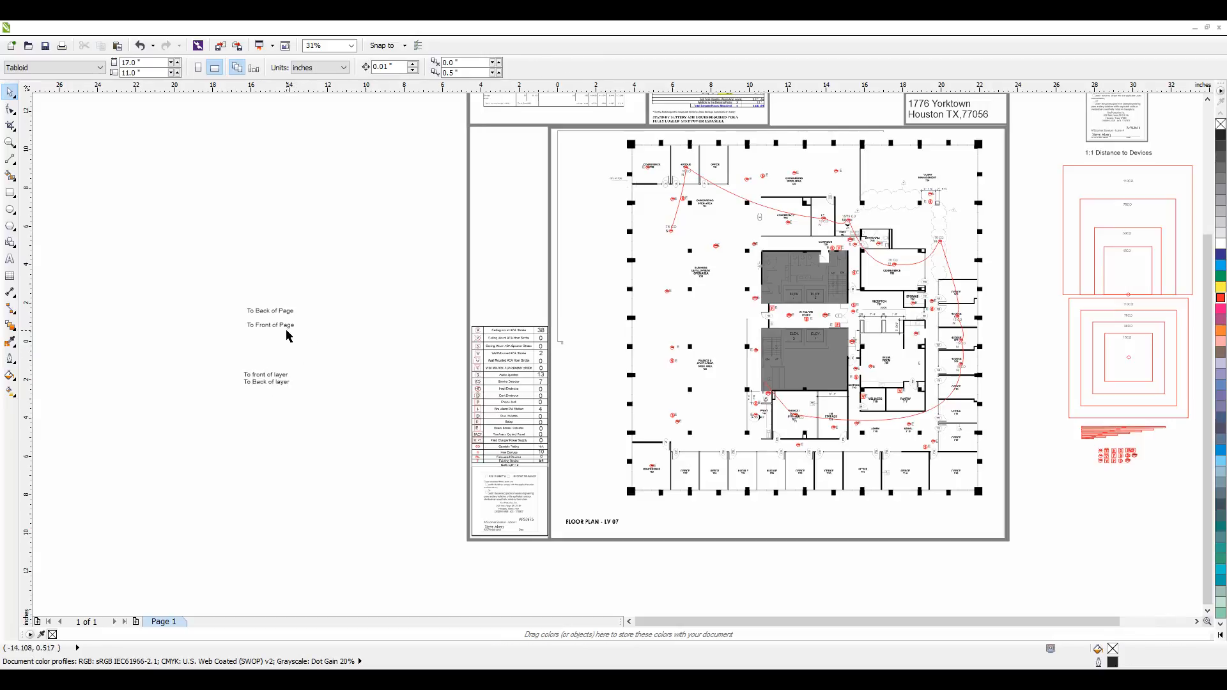
Move the spare Sequence of Operation box and signature block across the sheet to the empty area beyond the text notes, near X -24, Y 8 inches
left_click(578, 277)
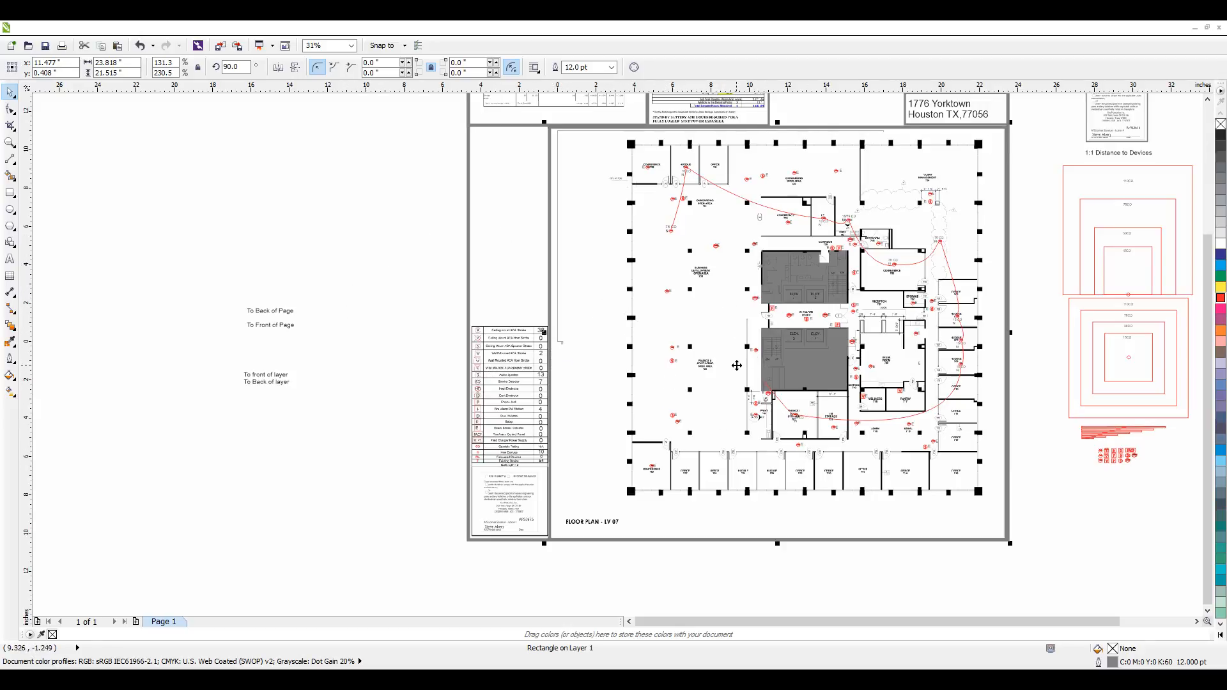
scroll(389, 479, "down", 2)
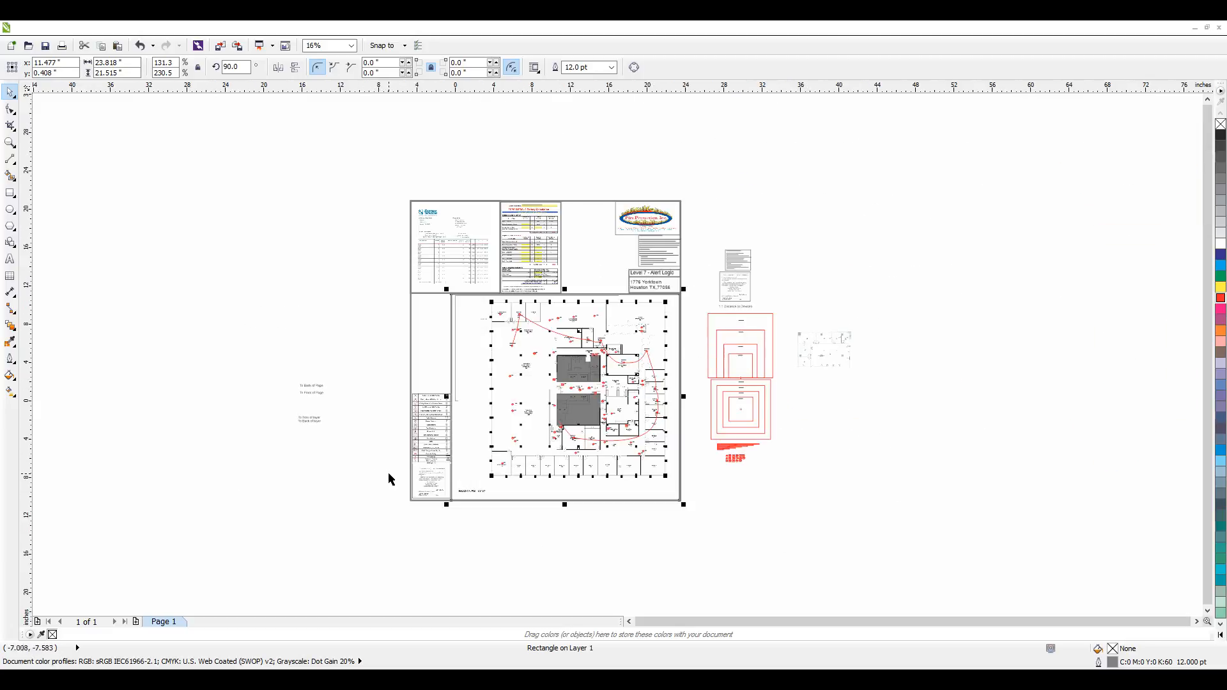
scroll(418, 377, "up", 2)
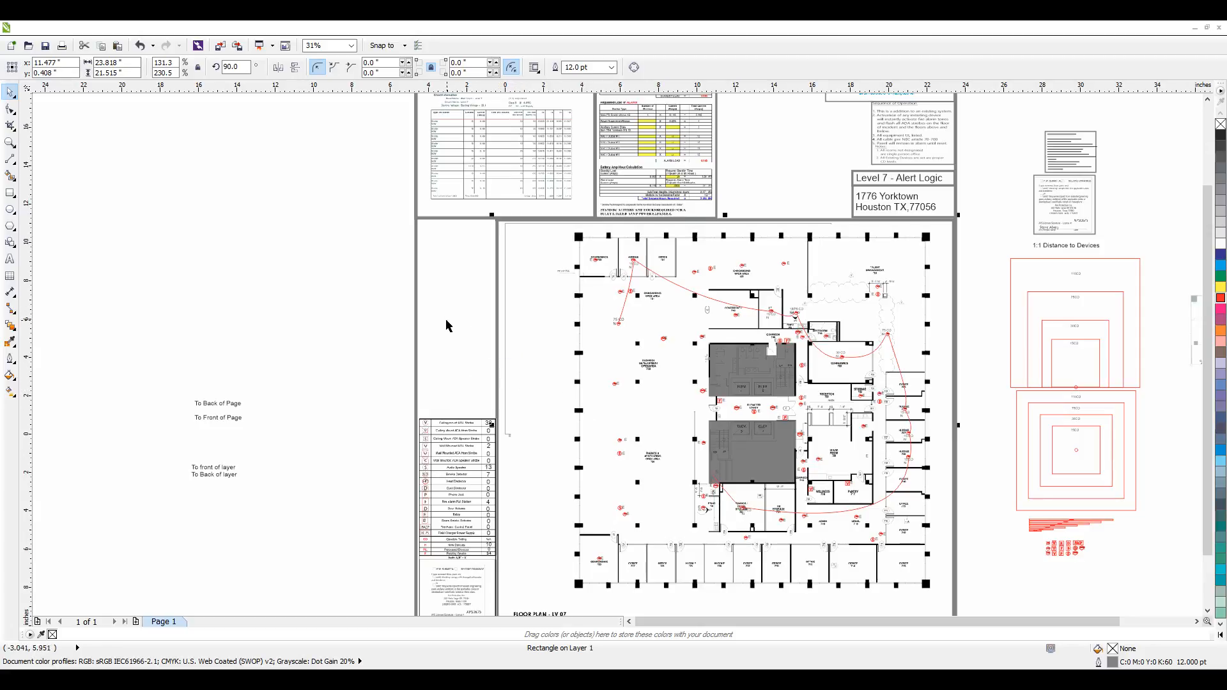
scroll(886, 364, "down", 1)
left_click_drag(976, 286, 482, 359)
left_click_drag(972, 287, 479, 361)
mouse_move(952, 228)
left_mouse_down()
mouse_move(997, 276)
mouse_move(469, 329)
left_mouse_up()
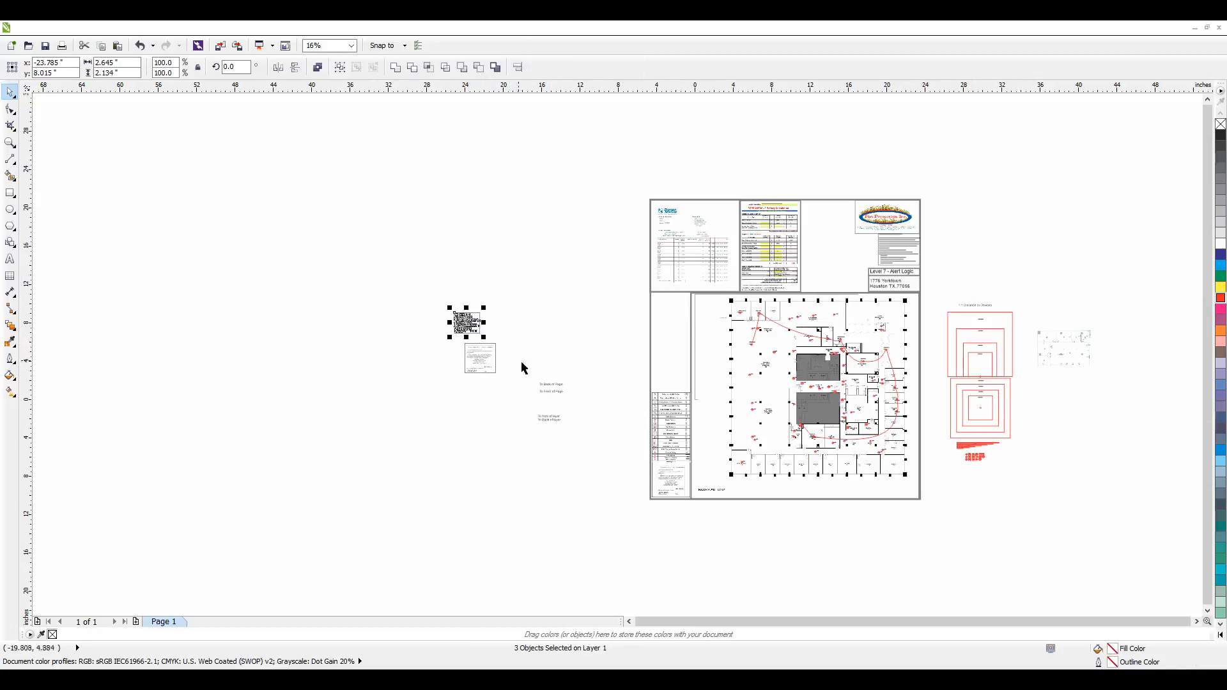
left_click(547, 352)
Move the page-order note beside the signature block at about X -18.5, Y 4.7 inches, and the layer-order note above it at about Y 7.1 inches
scroll(511, 352, "up", 1)
scroll(511, 358, "up", 1)
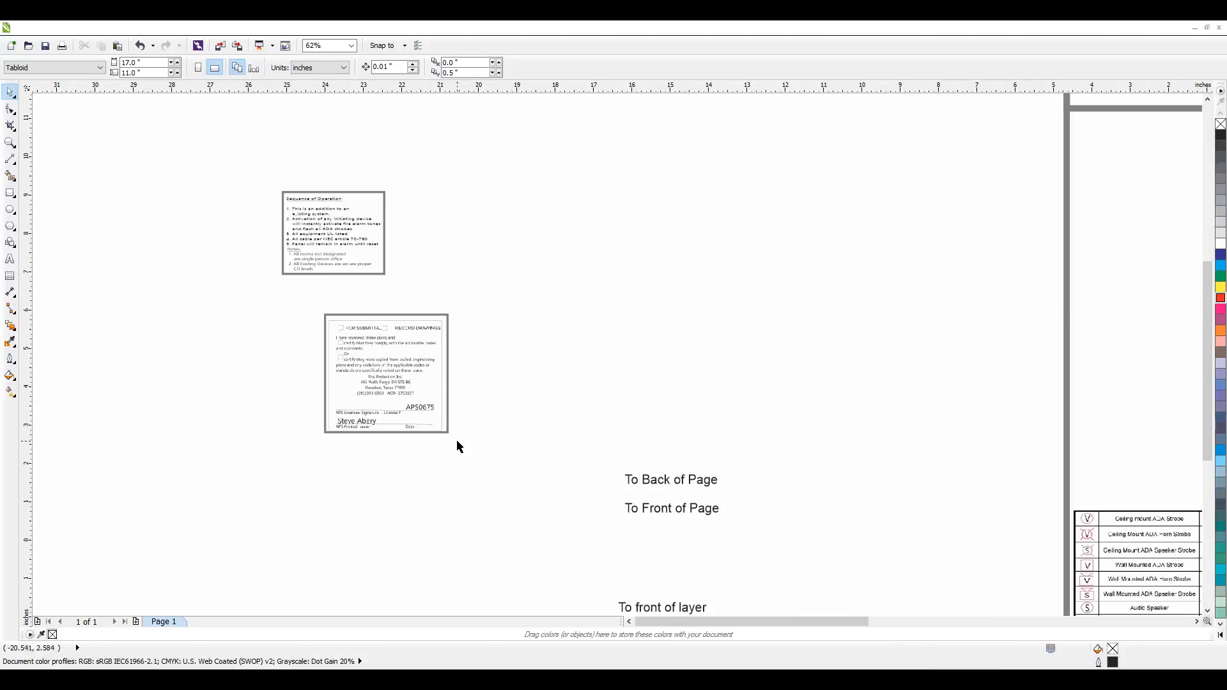
left_click(652, 482)
left_click_drag(651, 480, 552, 349)
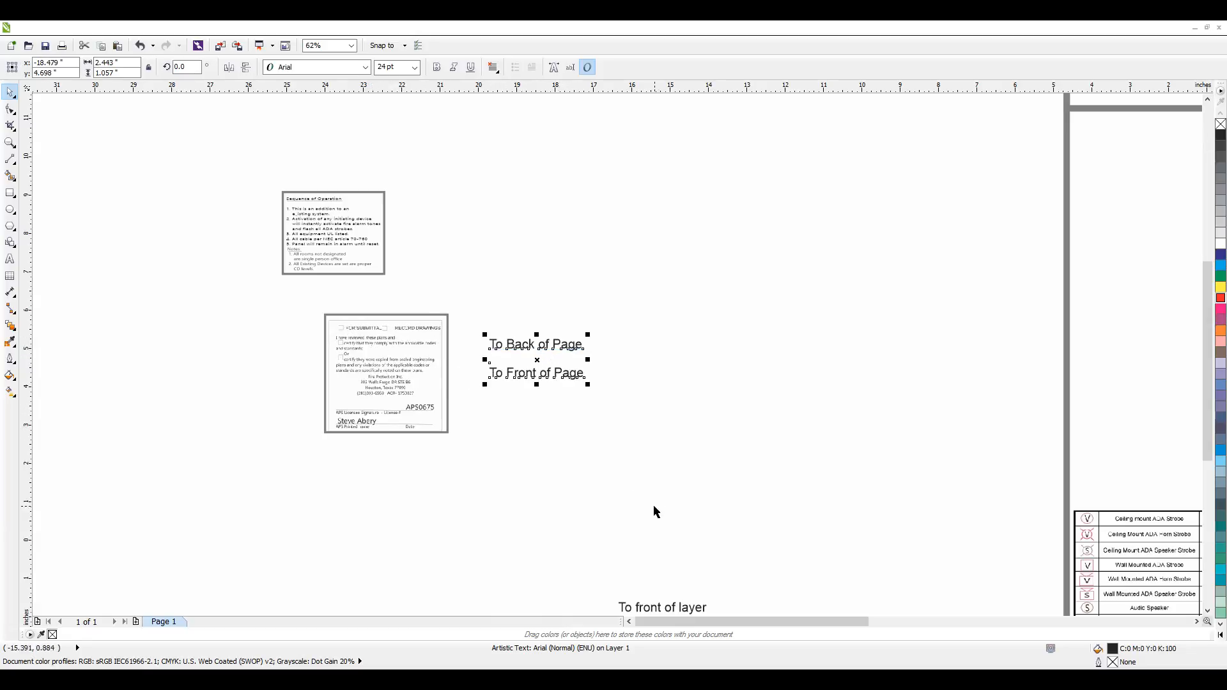
left_click_drag(644, 604, 594, 414)
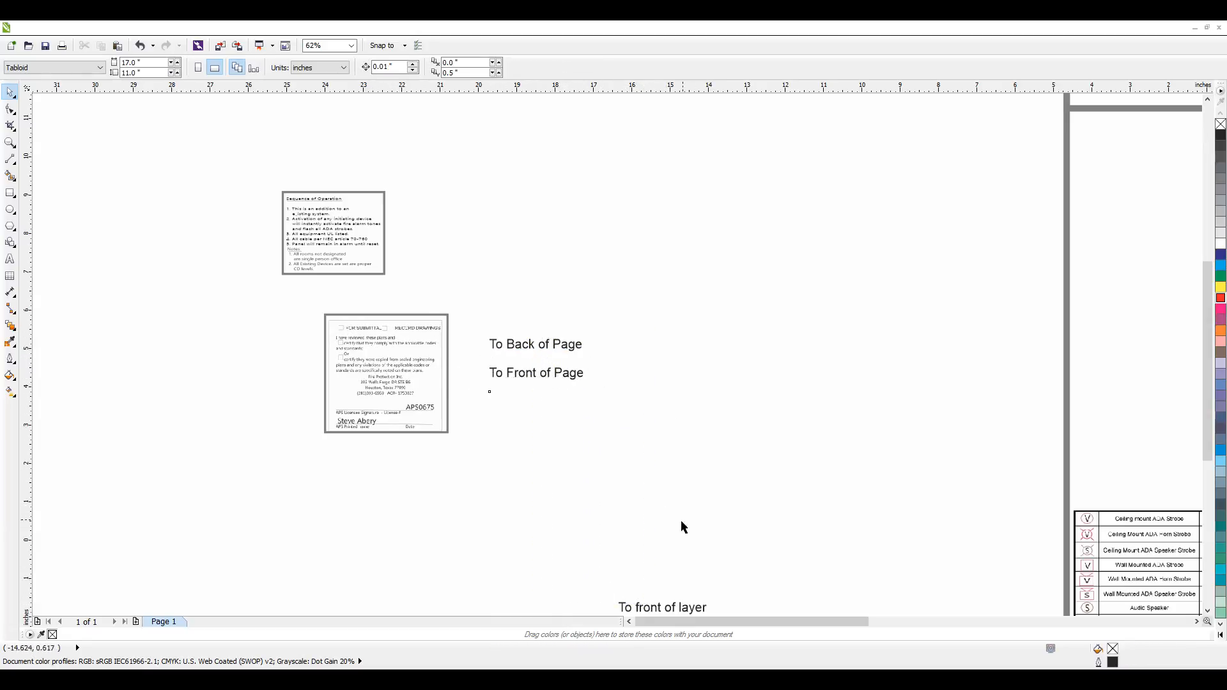
left_click(655, 610)
left_click_drag(655, 611, 549, 265)
left_click(473, 229)
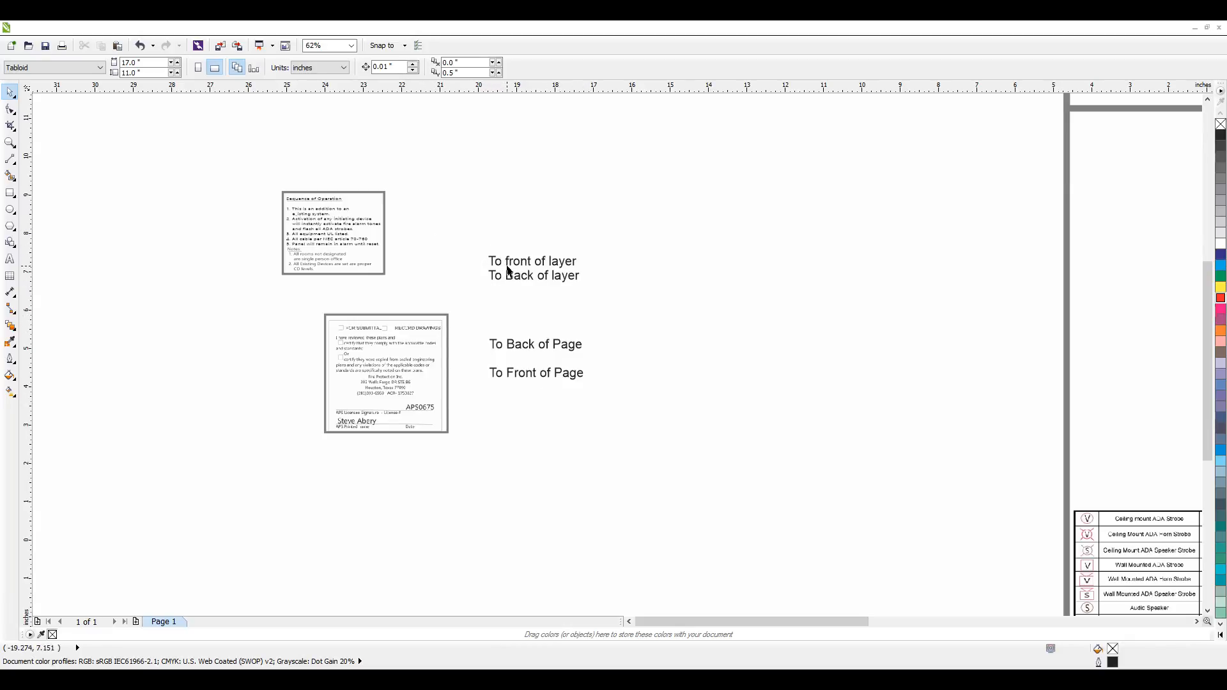
left_click(507, 274)
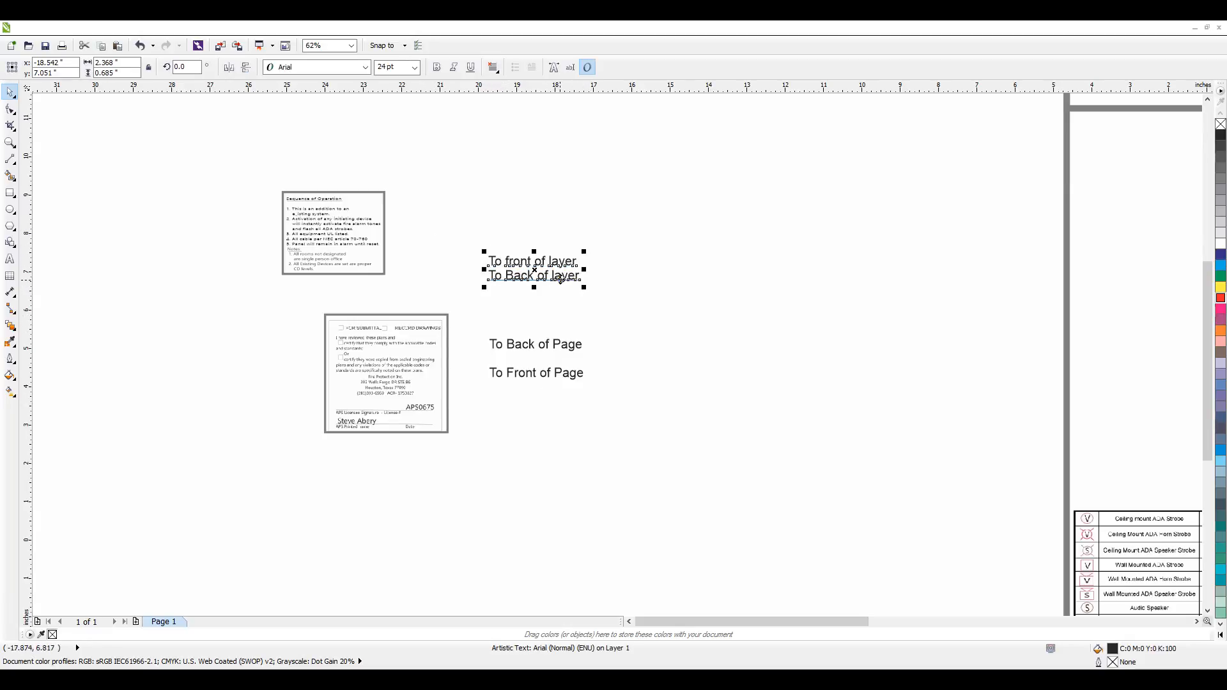
Slide the signature block's frame up to overlap the Sequence of Operation box, and move the signature image down to about X -22.6, Y 2.8 inches
left_click_drag(405, 380, 386, 313)
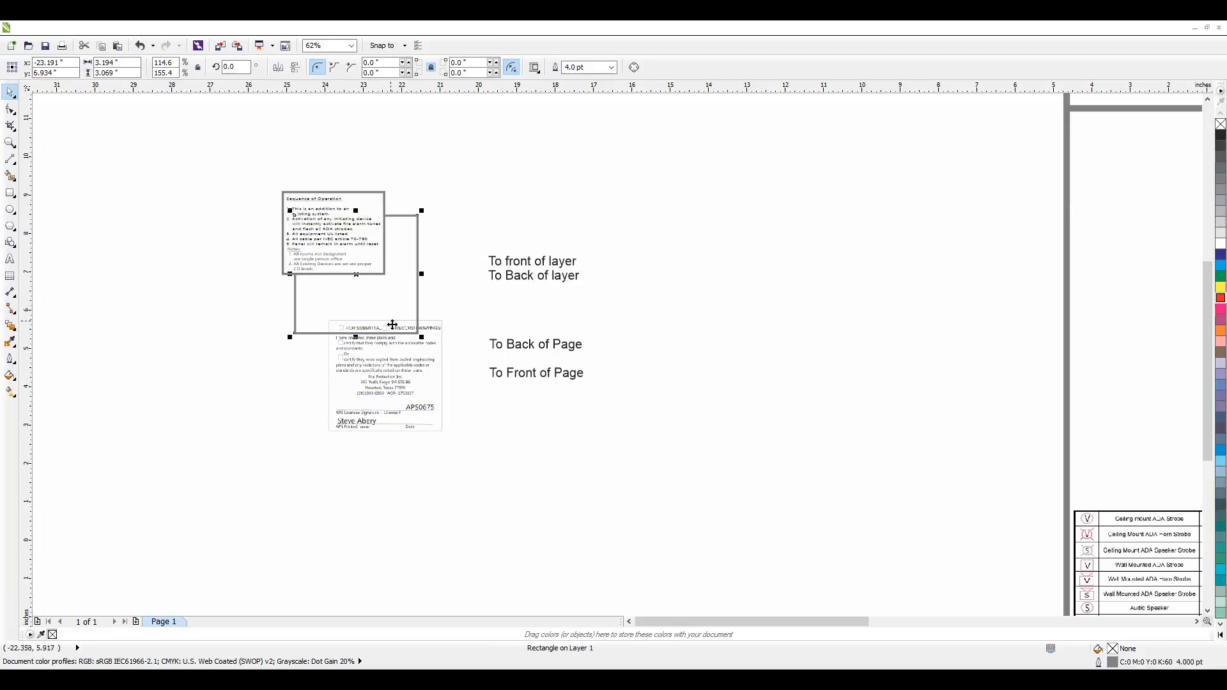
left_click_drag(406, 409, 397, 467)
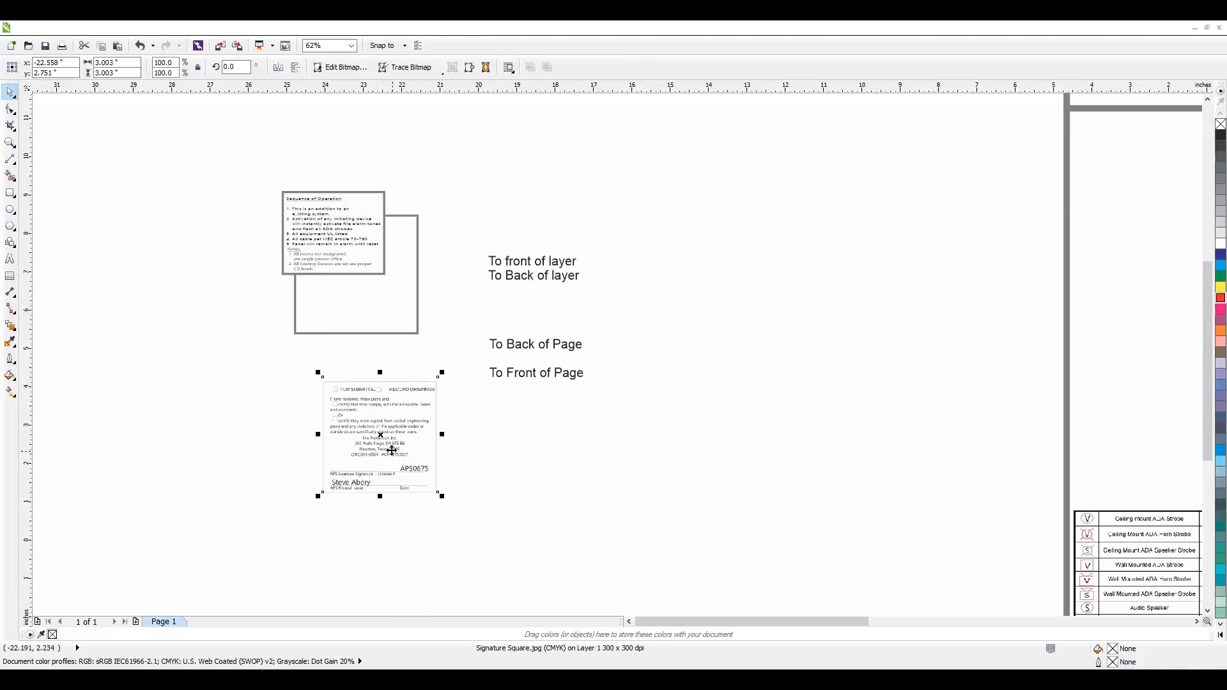
scroll(313, 252, "up", 2)
left_click(489, 257)
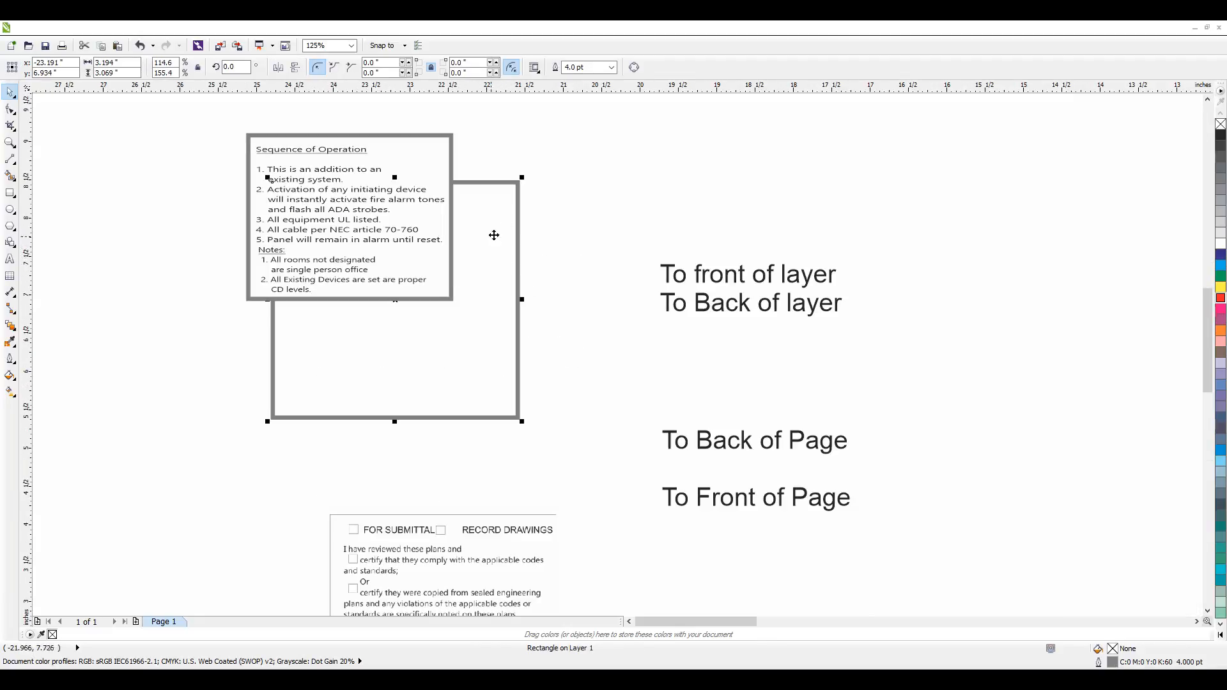
left_click(216, 121)
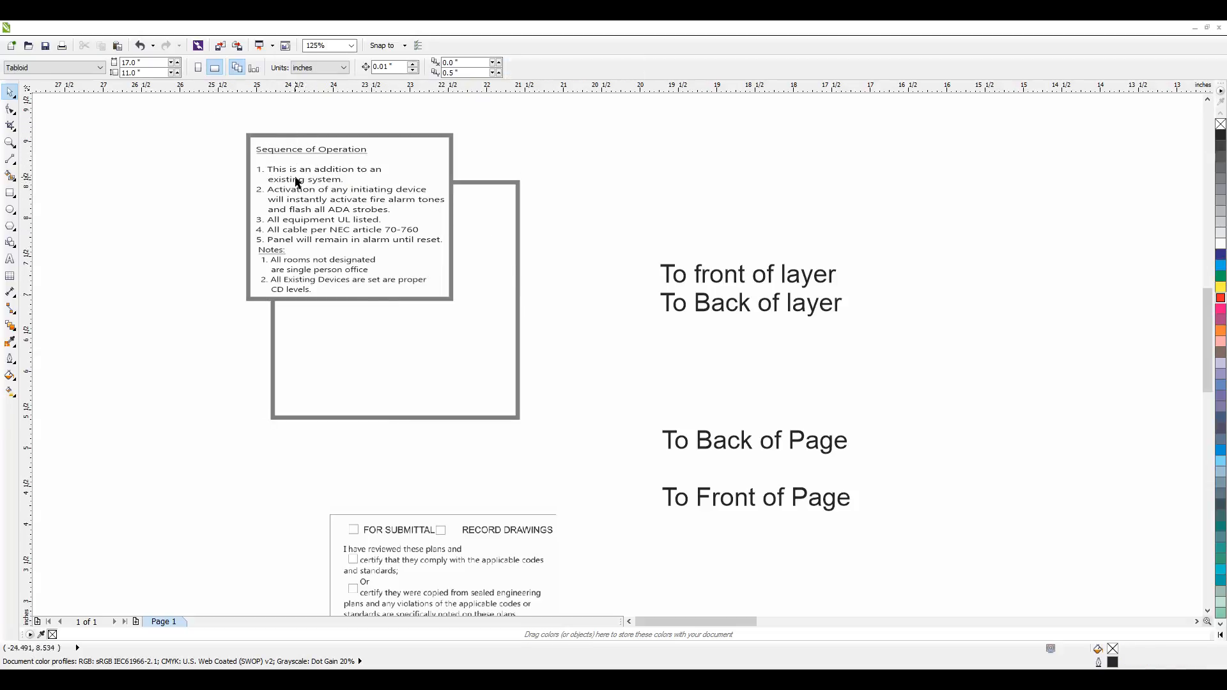
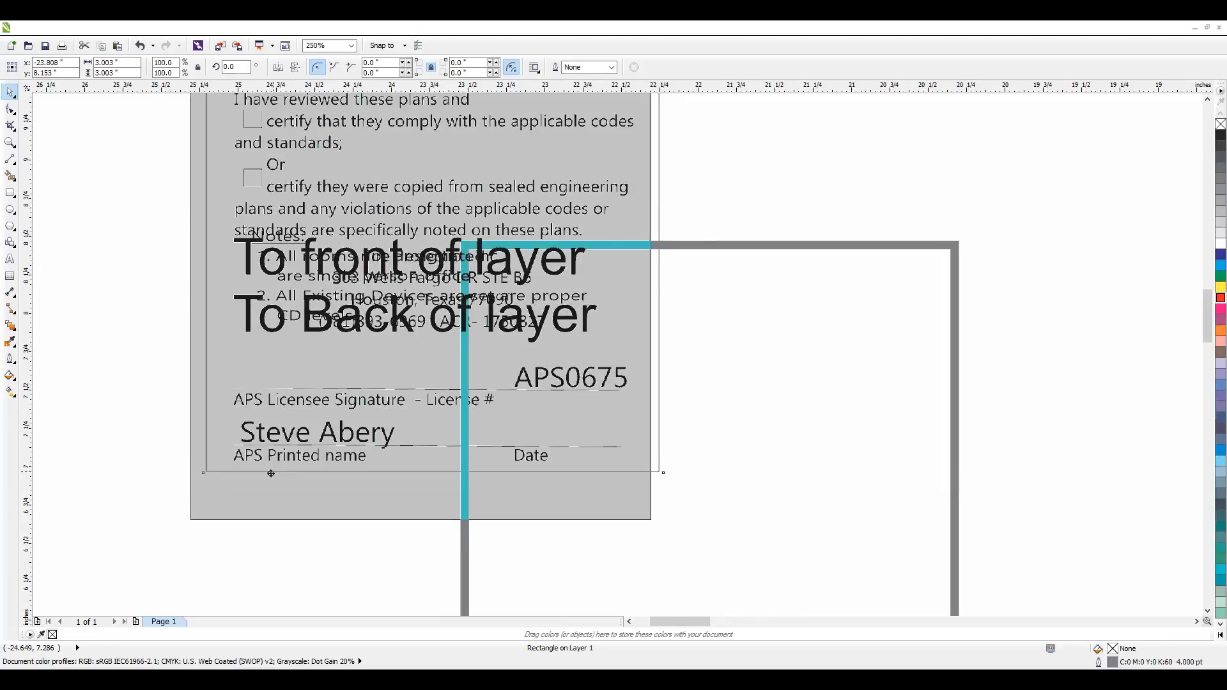
Shift the thick grey frame farther off the signature image, and nudge the signature image to about X -23.7, Y 8.4 inches
mouse_move(462, 566)
left_mouse_down()
mouse_move(583, 529)
mouse_move(603, 509)
mouse_move(603, 525)
mouse_move(547, 524)
mouse_move(635, 506)
mouse_move(561, 520)
mouse_move(543, 542)
left_mouse_up()
left_click(252, 514)
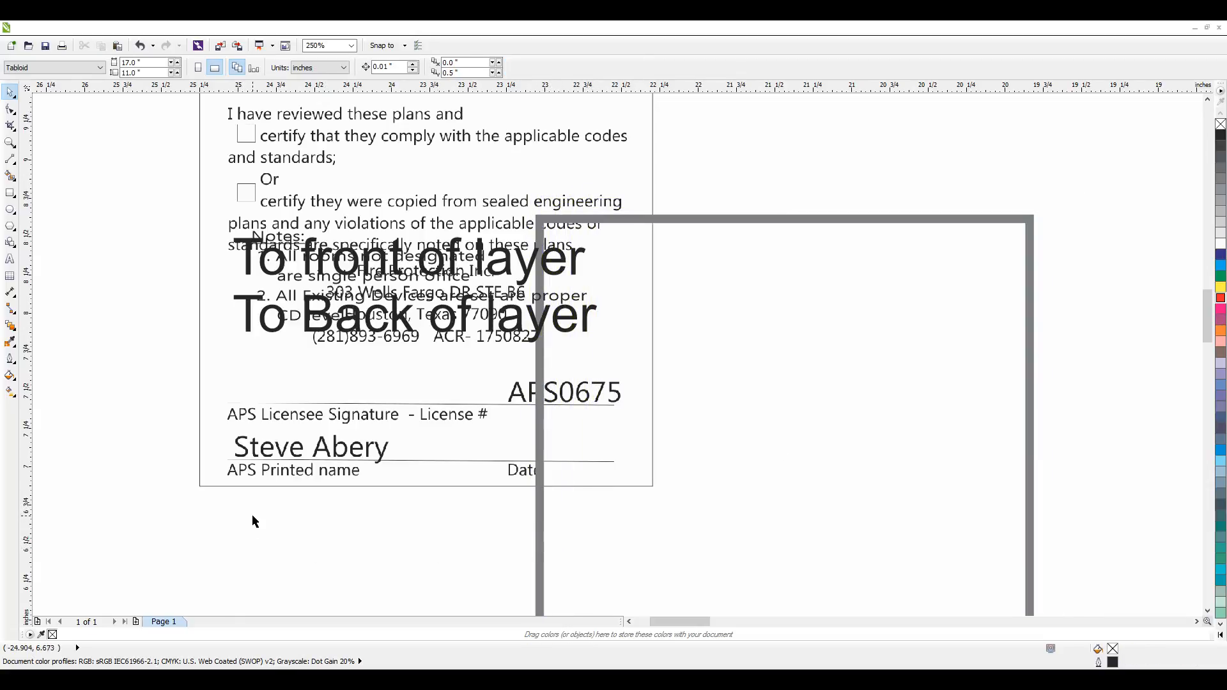
scroll(251, 514, "down", 1)
left_click_drag(265, 473, 275, 468)
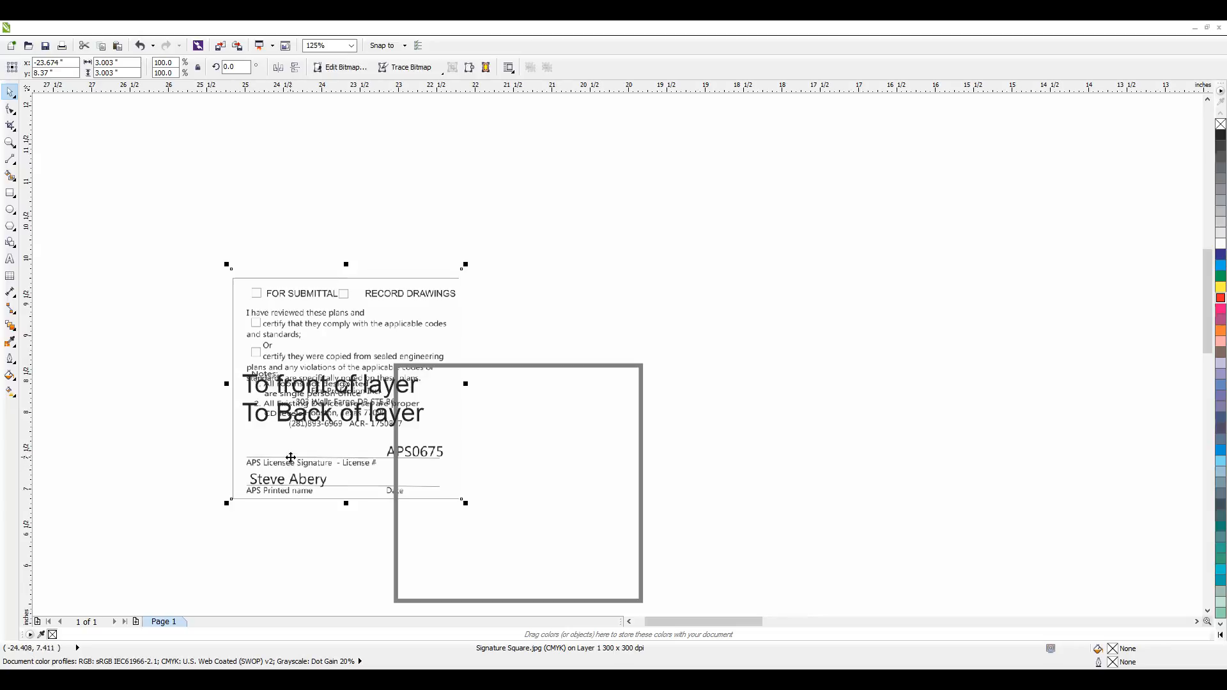
Move the signature image down off the Sequence of Operation text, and the layer-order note below the page-order note at about X -18.3, Y 3.2 inches
scroll(271, 251, "down", 2)
left_click_drag(260, 299, 279, 355)
left_click_drag(281, 292, 402, 385)
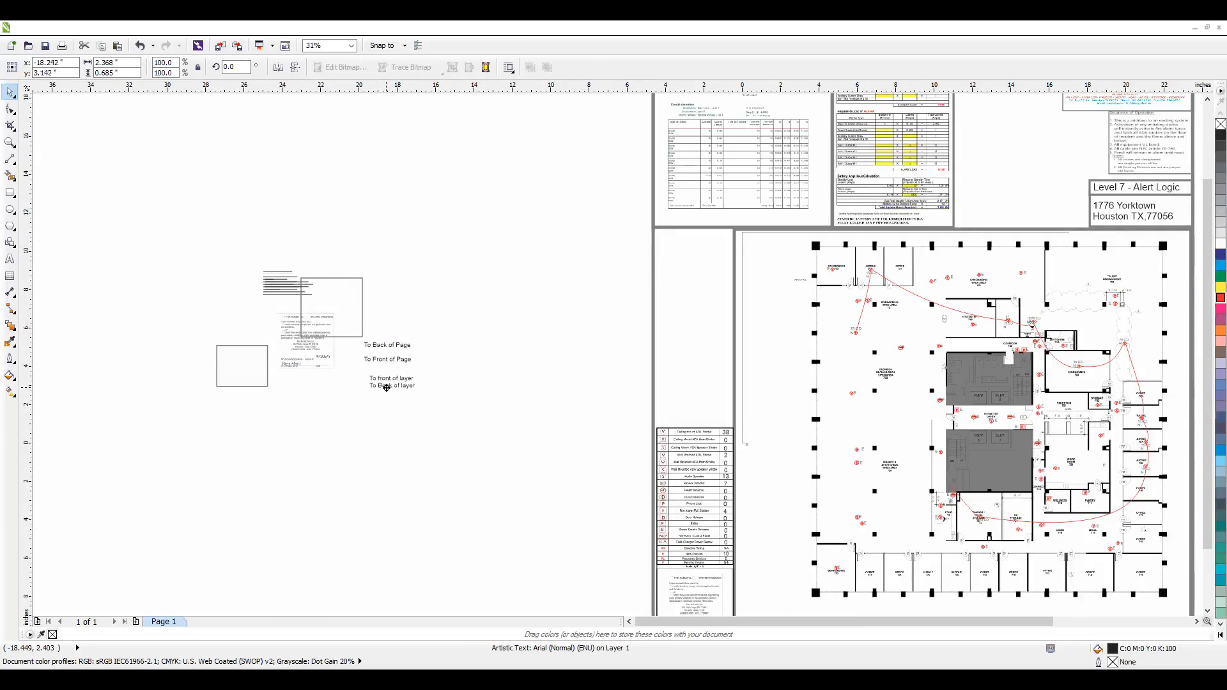
scroll(229, 313, "up", 2)
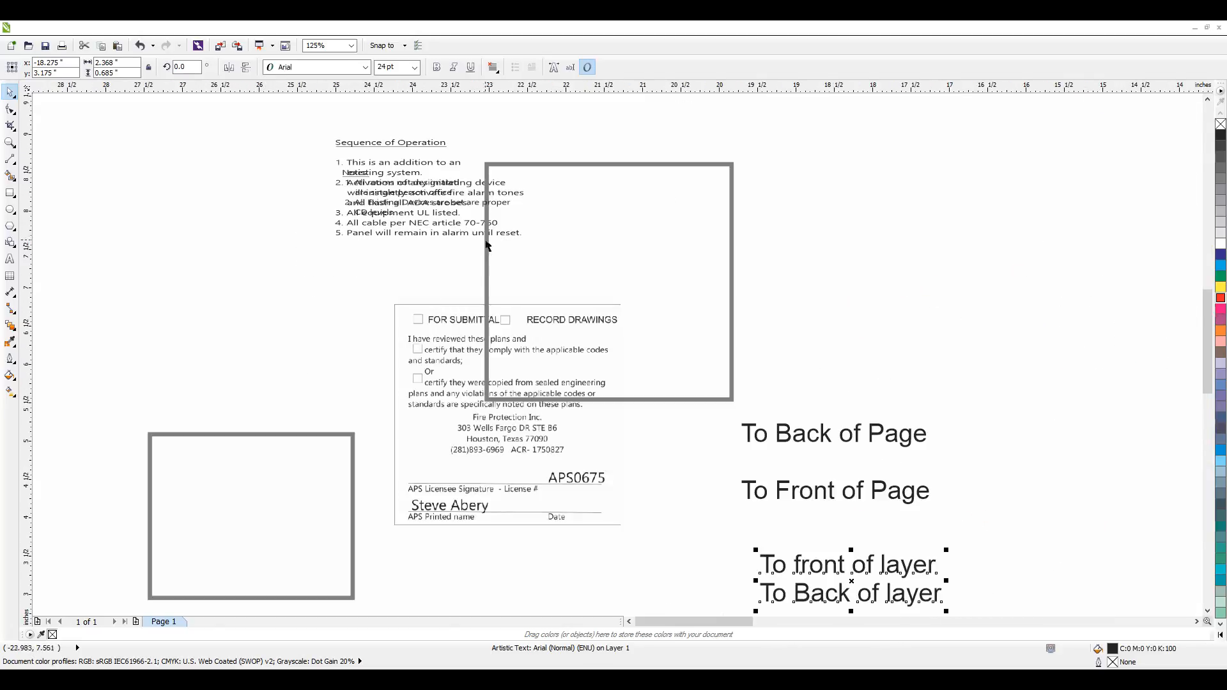
Move the Sequence of Operation text above the Notes at about Y 9.2 inches, and the grey frame over the signature image at about X -21.7, Y 5.4
left_click(423, 206)
left_click_drag(407, 226, 405, 156)
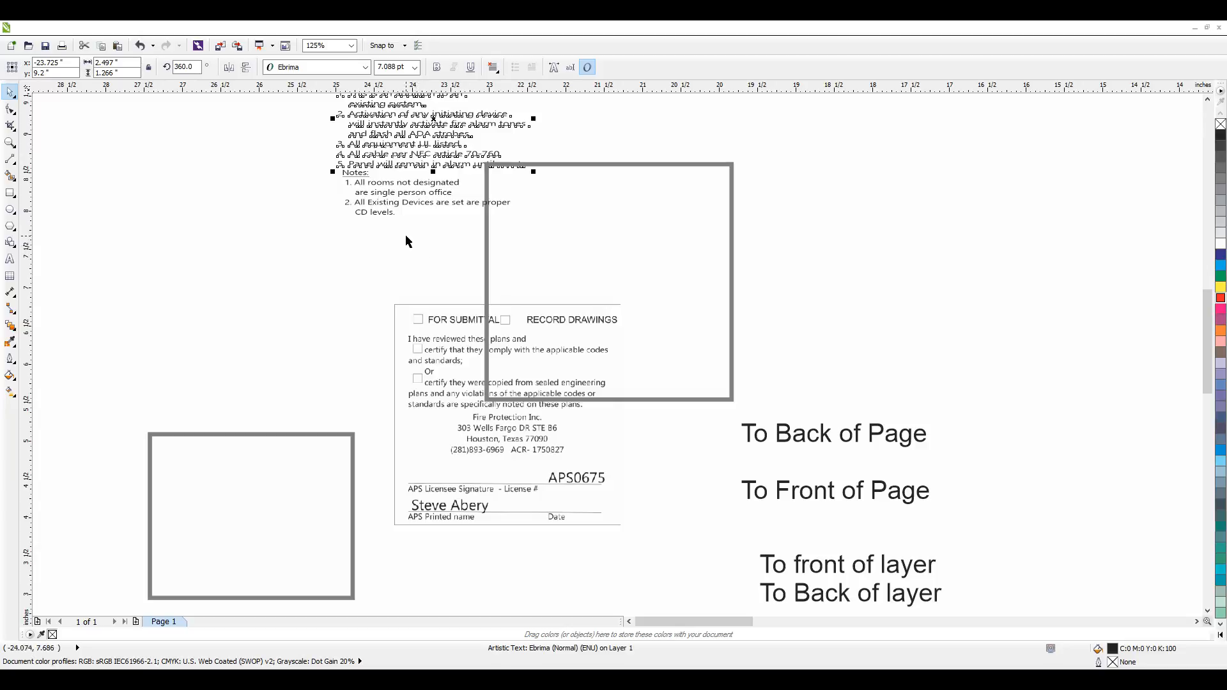
scroll(405, 242, "up", 1)
scroll(414, 340, "down", 1)
mouse_move(453, 460)
left_mouse_down()
mouse_move(401, 407)
mouse_move(406, 259)
left_mouse_up()
left_click_drag(409, 335, 442, 527)
mouse_move(507, 347)
left_mouse_down()
mouse_move(510, 310)
mouse_move(489, 470)
mouse_move(513, 475)
left_mouse_up()
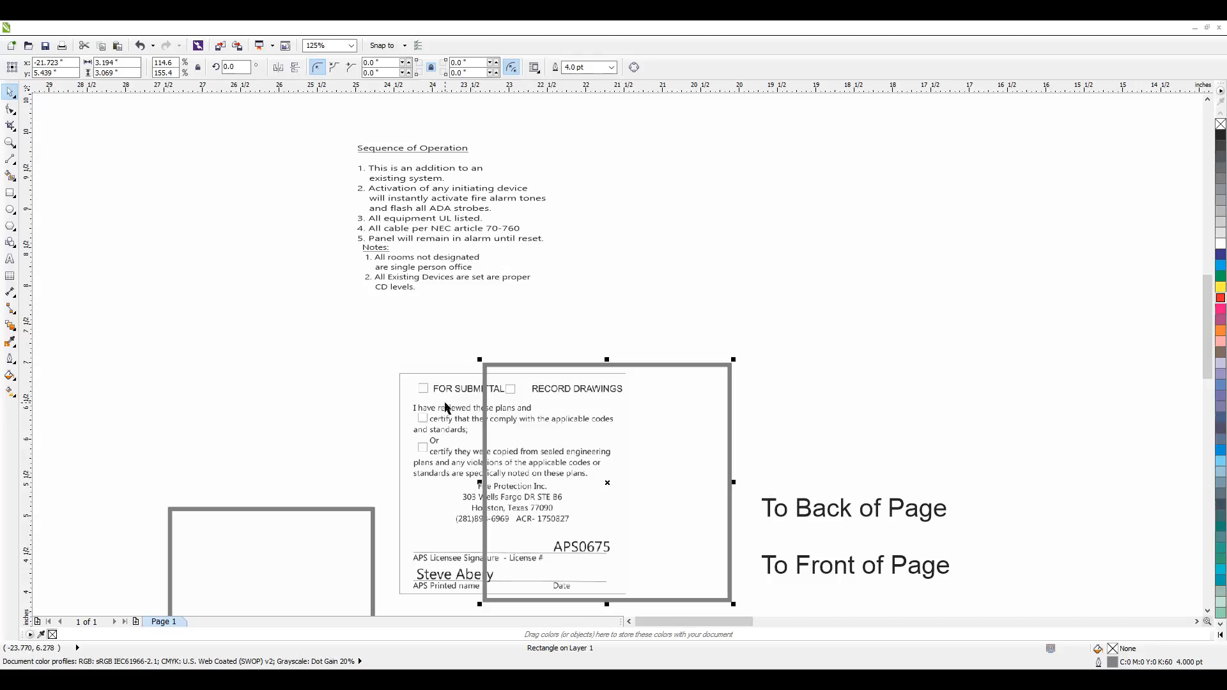
Place the Sequence of Operation text over the signature image at about X -24.4, Y 6.4 inches and bring it to the front of the layer
mouse_move(433, 202)
left_mouse_down()
mouse_move(423, 378)
mouse_move(382, 414)
left_mouse_up()
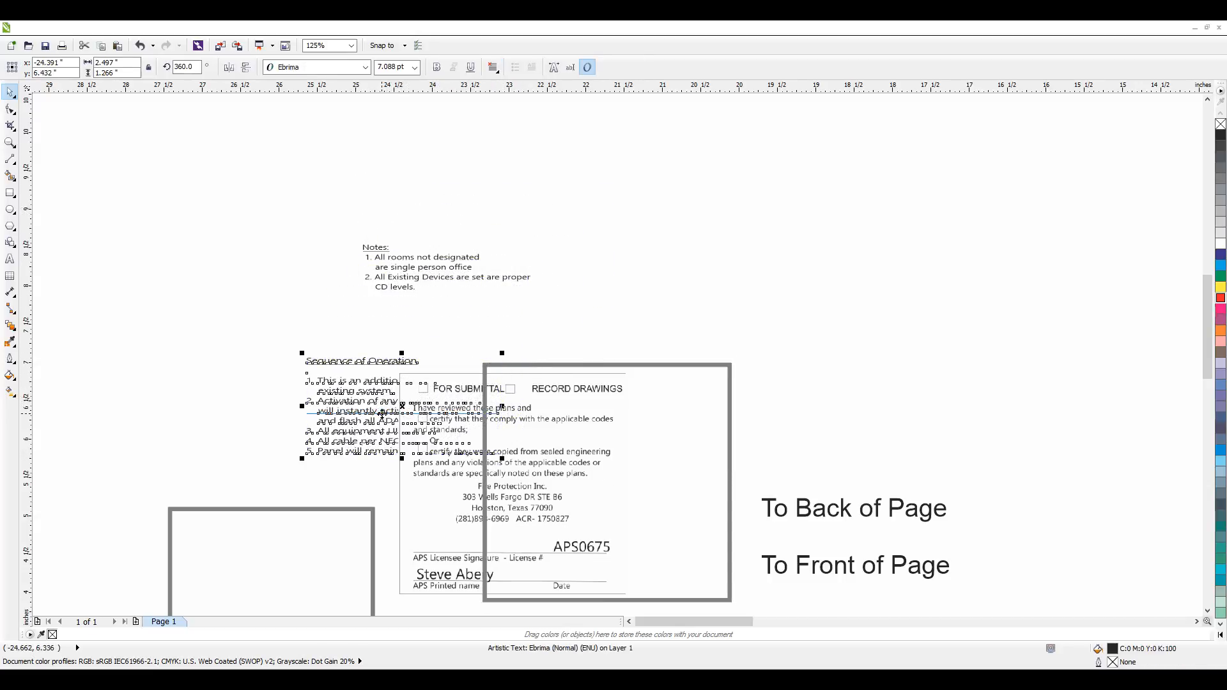
scroll(382, 414, "up", 2)
left_click(578, 340)
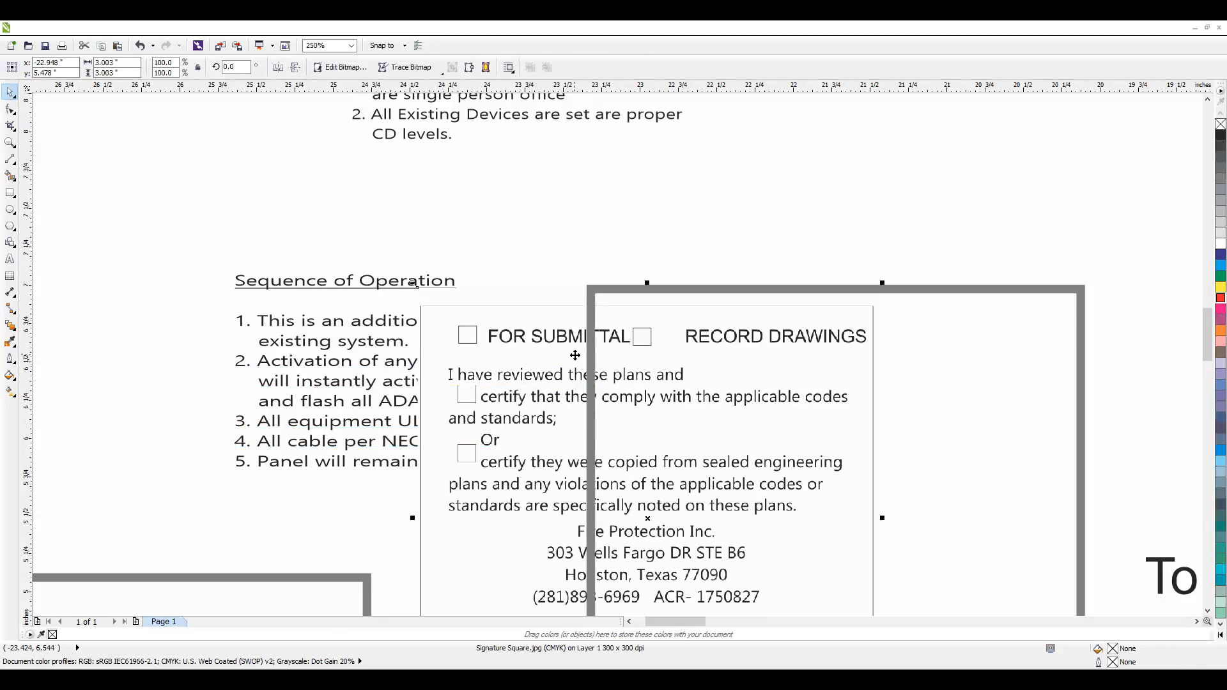
left_click(541, 238)
left_click(359, 372)
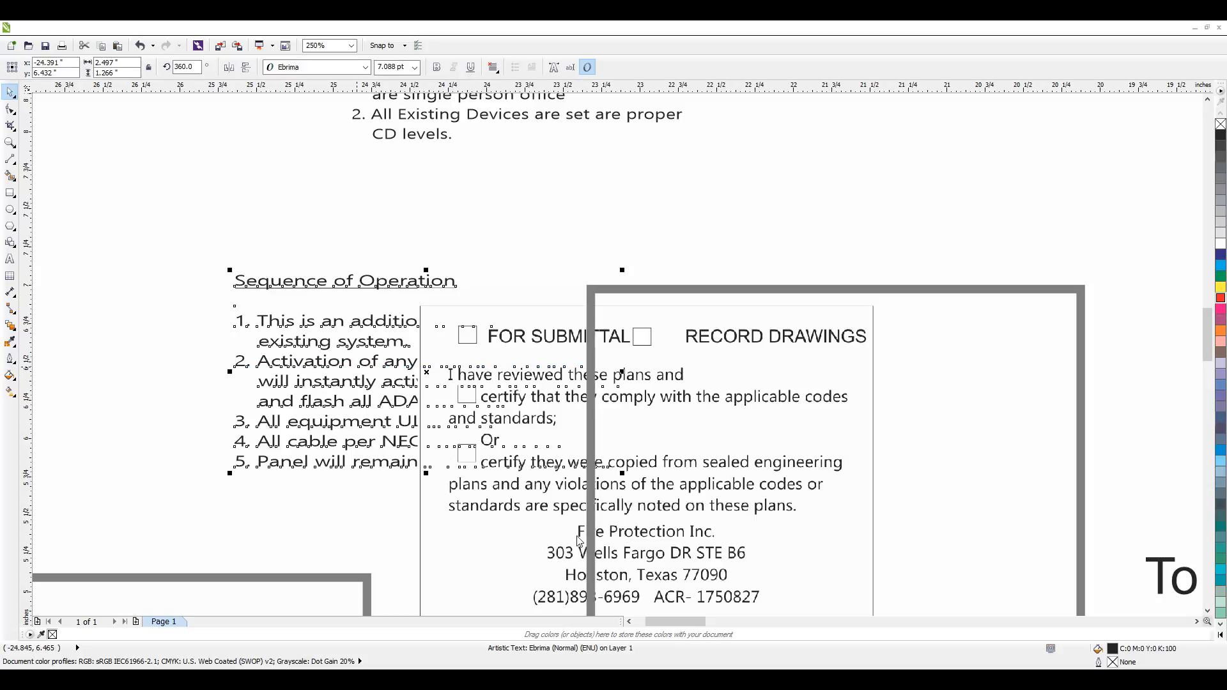
key("shift+Page_Up")
Lower the signature image to about Y 5.2 inches, and slide the Sequence of Operation text across it onto the grey frame's corner at about X -22.1, Y 6.4
left_click_drag(430, 427, 597, 433)
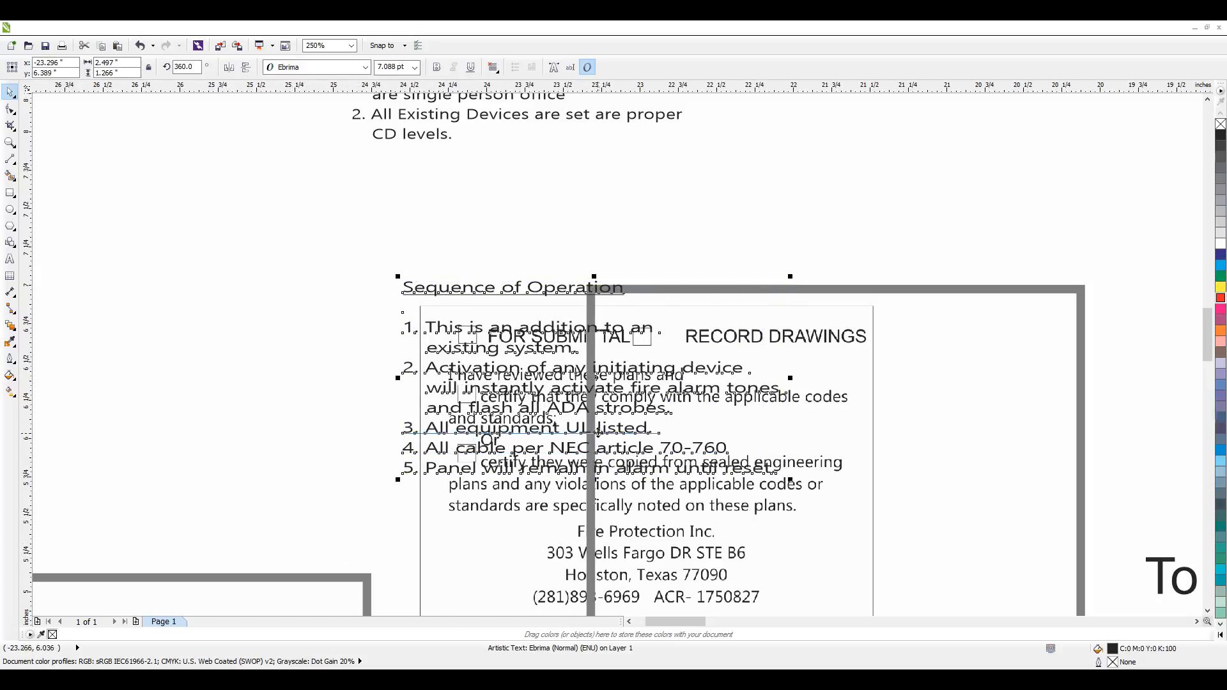
scroll(597, 433, "up", 2)
scroll(569, 358, "down", 2)
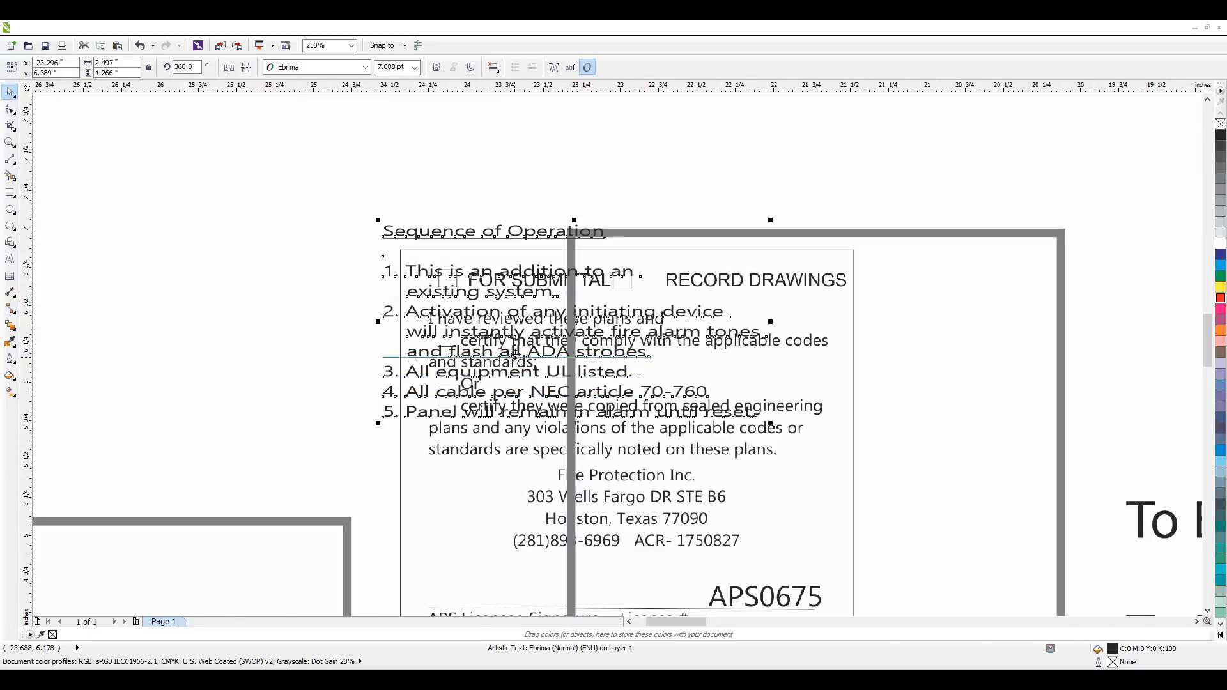
left_click_drag(514, 353, 505, 394)
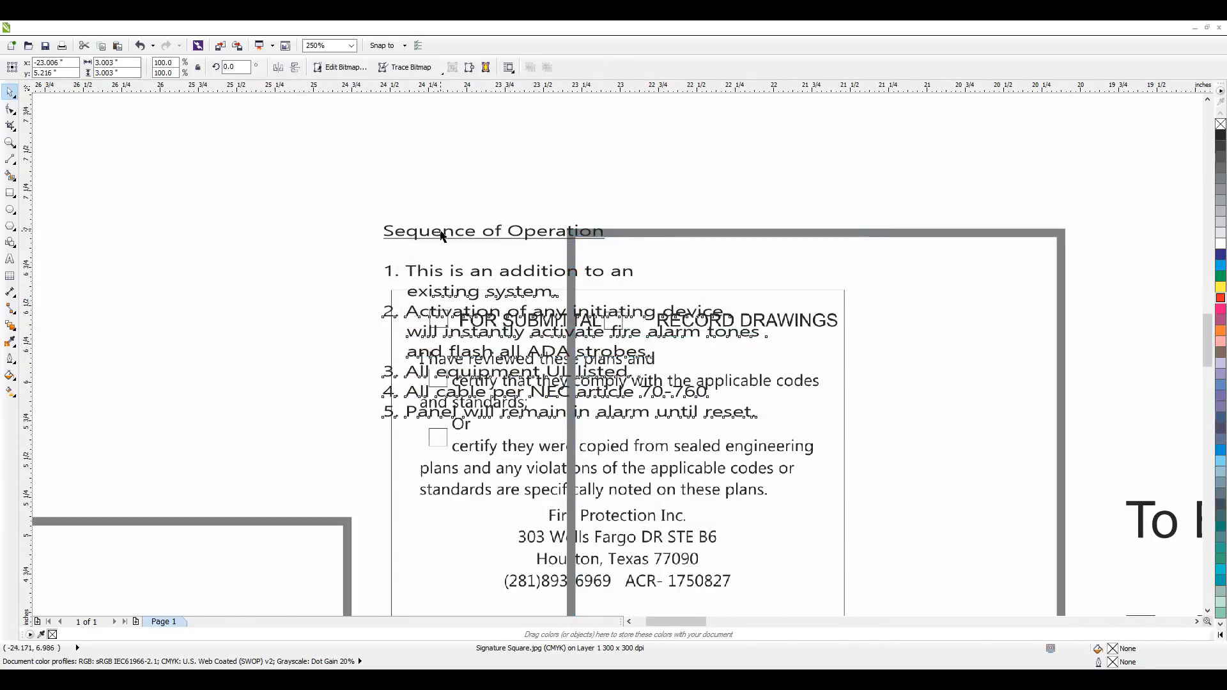
mouse_move(441, 235)
left_mouse_down()
mouse_move(578, 225)
mouse_move(612, 240)
left_mouse_up()
scroll(612, 240, "up", 2)
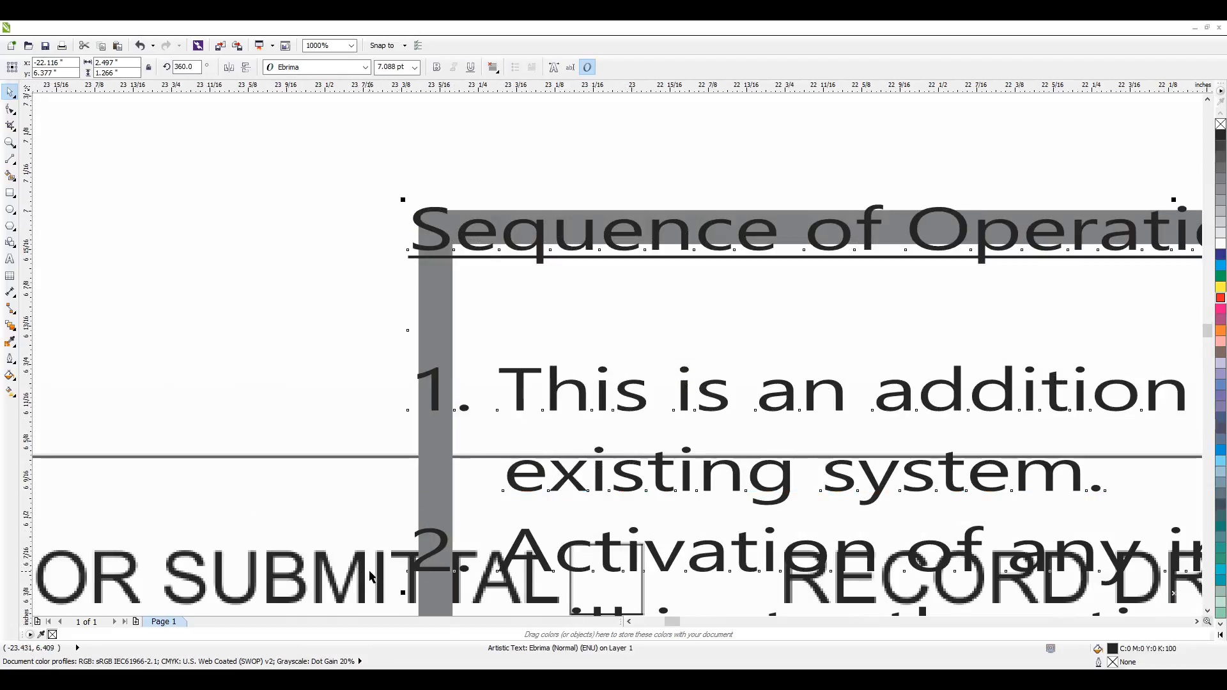
scroll(326, 538, "down", 2)
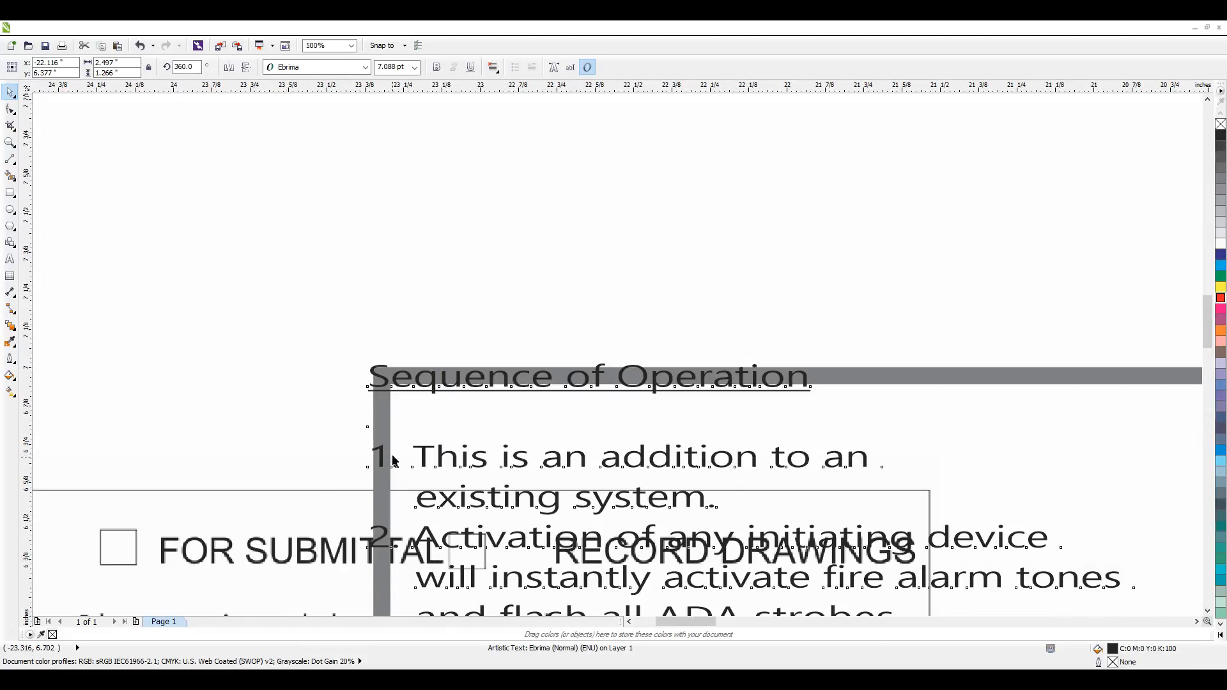
scroll(304, 551, "down", 1)
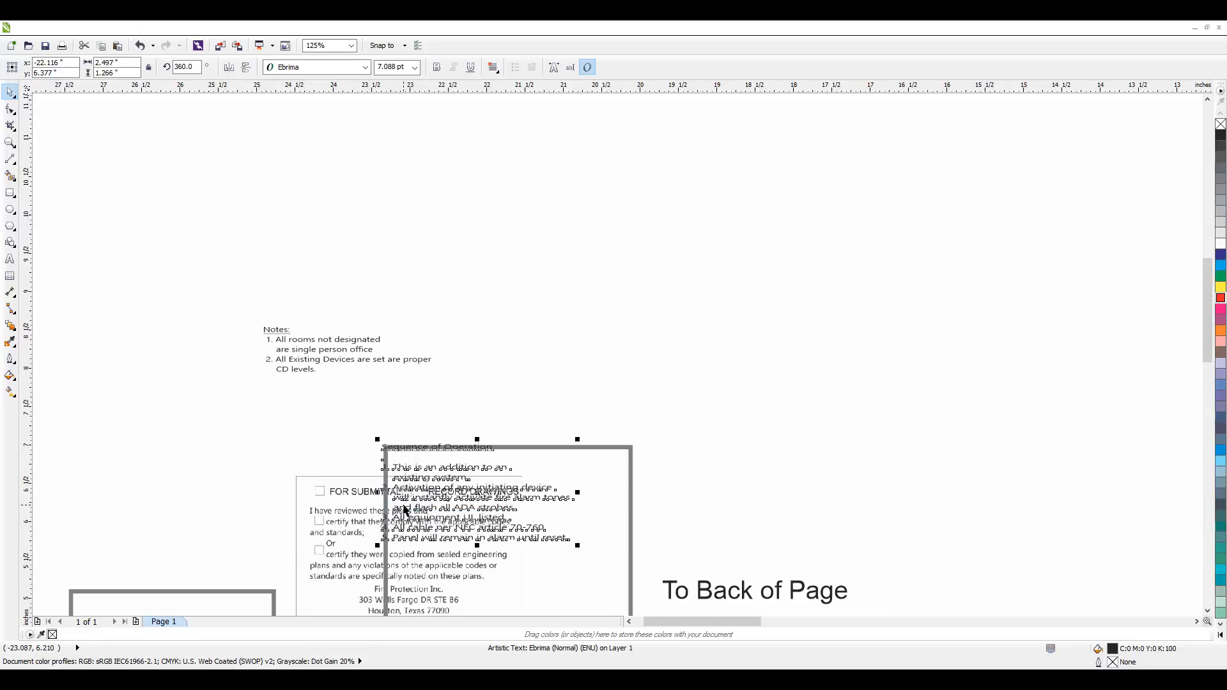
Move the Sequence of Operation text partly over the signature image at about X -24.8, Y 6.6 inches, sending it behind the image and back to the front
mouse_move(405, 512)
left_mouse_down()
mouse_move(408, 486)
mouse_move(208, 446)
mouse_move(205, 463)
left_mouse_up()
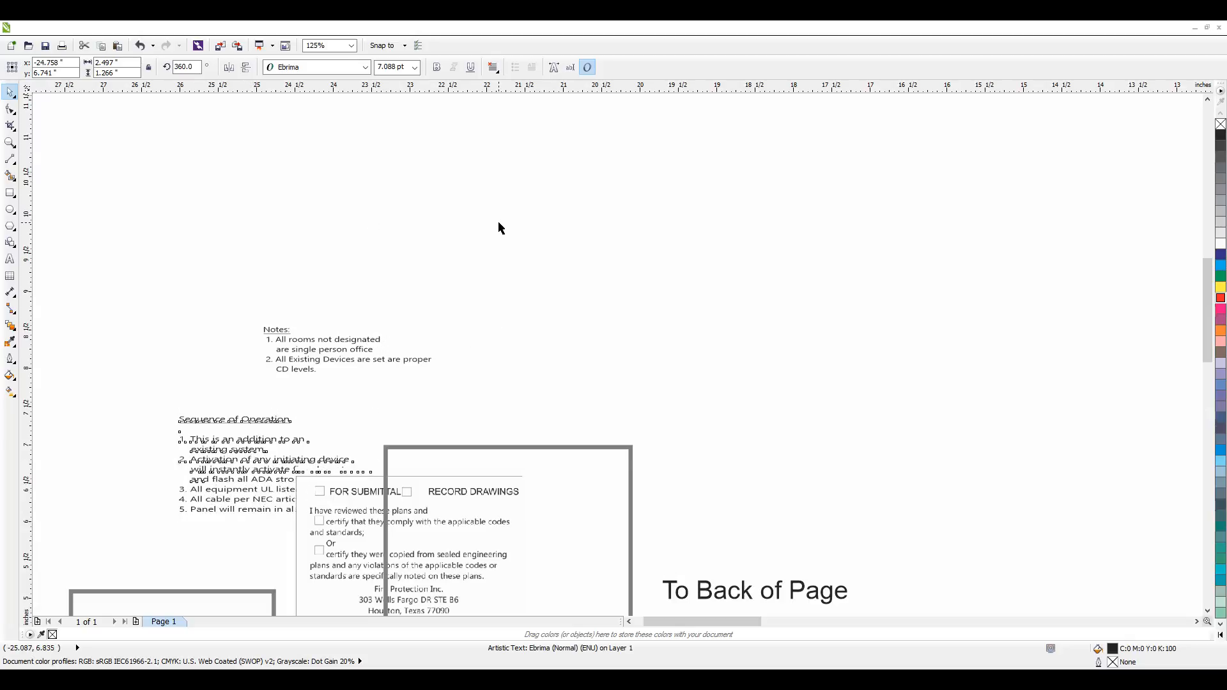
left_click(161, 486)
left_click(213, 486)
left_click(129, 512)
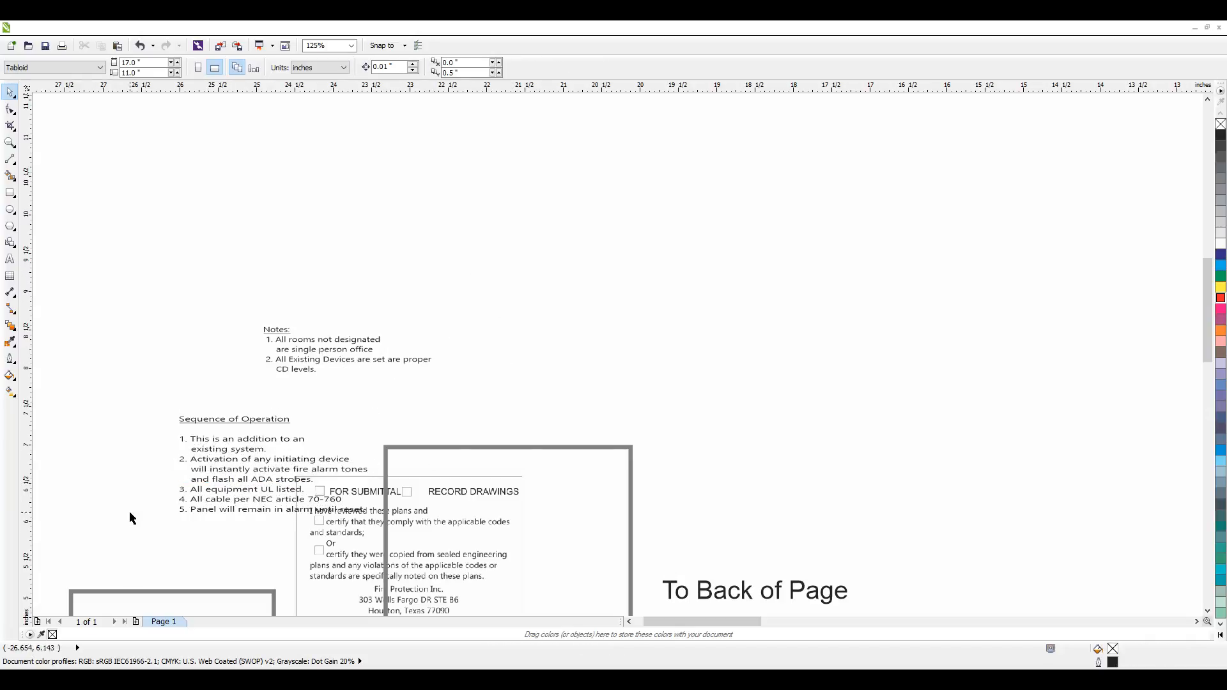
scroll(129, 511, "up", 2)
left_click_drag(346, 441, 340, 455)
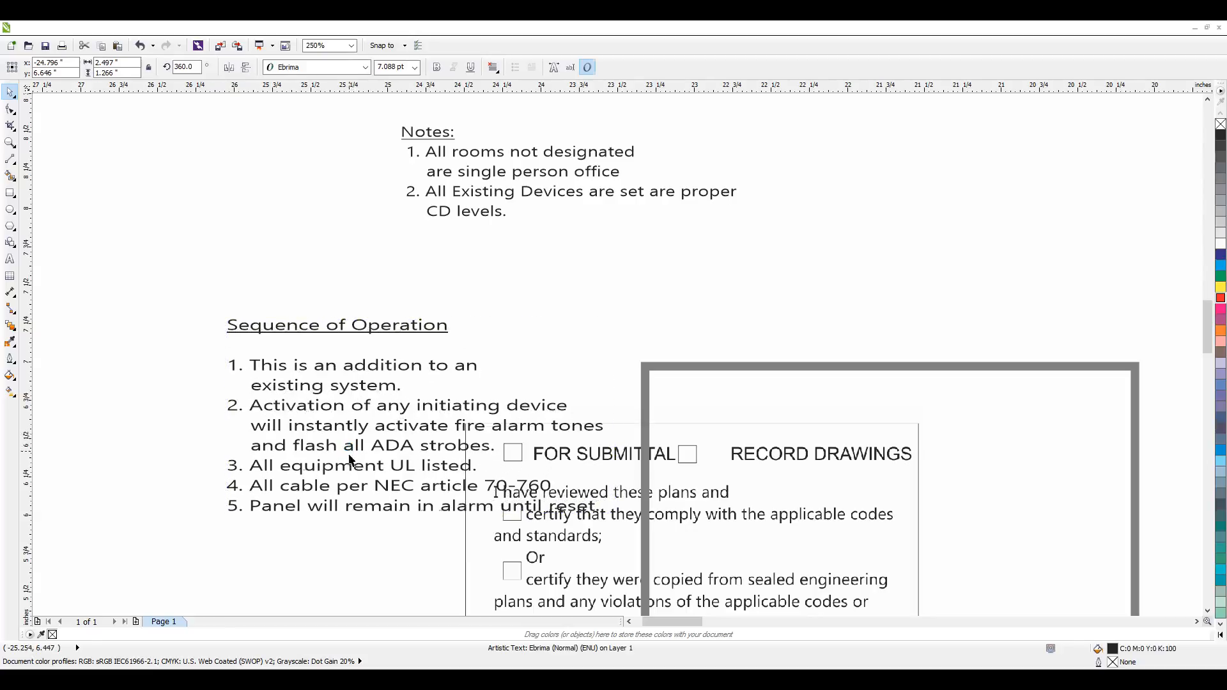
Slide the Sequence of Operation text across the signature image onto the grey frame at about X -22.2, Y 6.5 inches
left_click(508, 561)
scroll(480, 543, "down", 4)
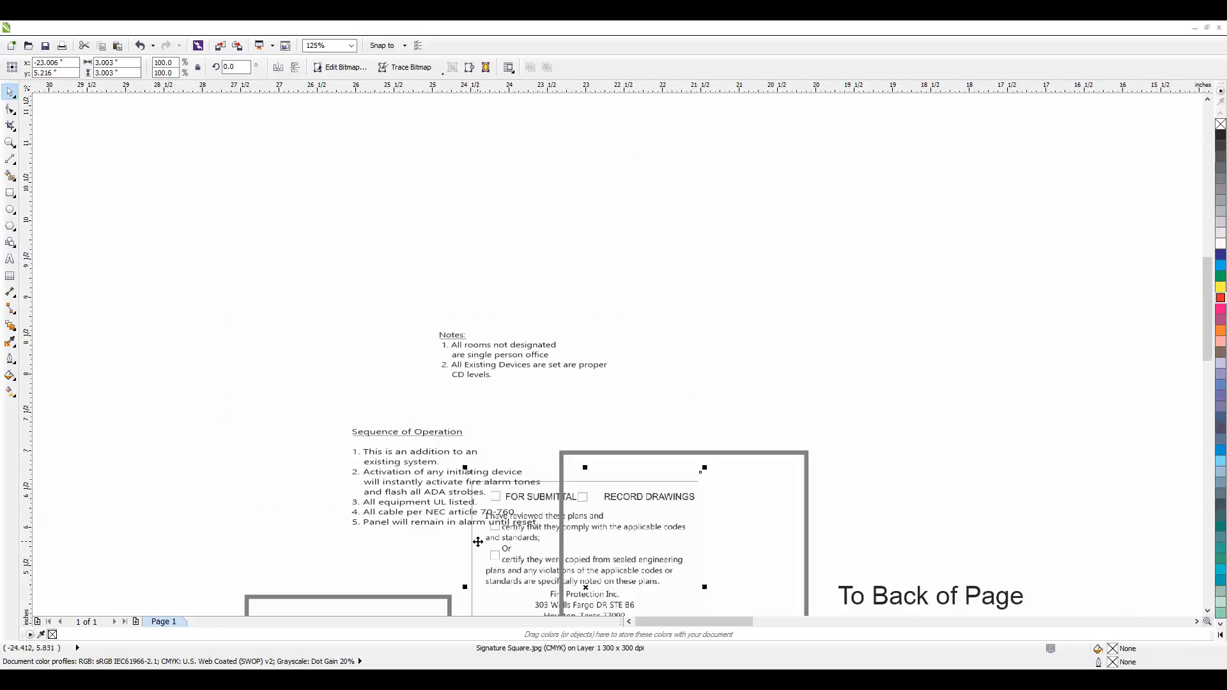
scroll(483, 575, "up", 4)
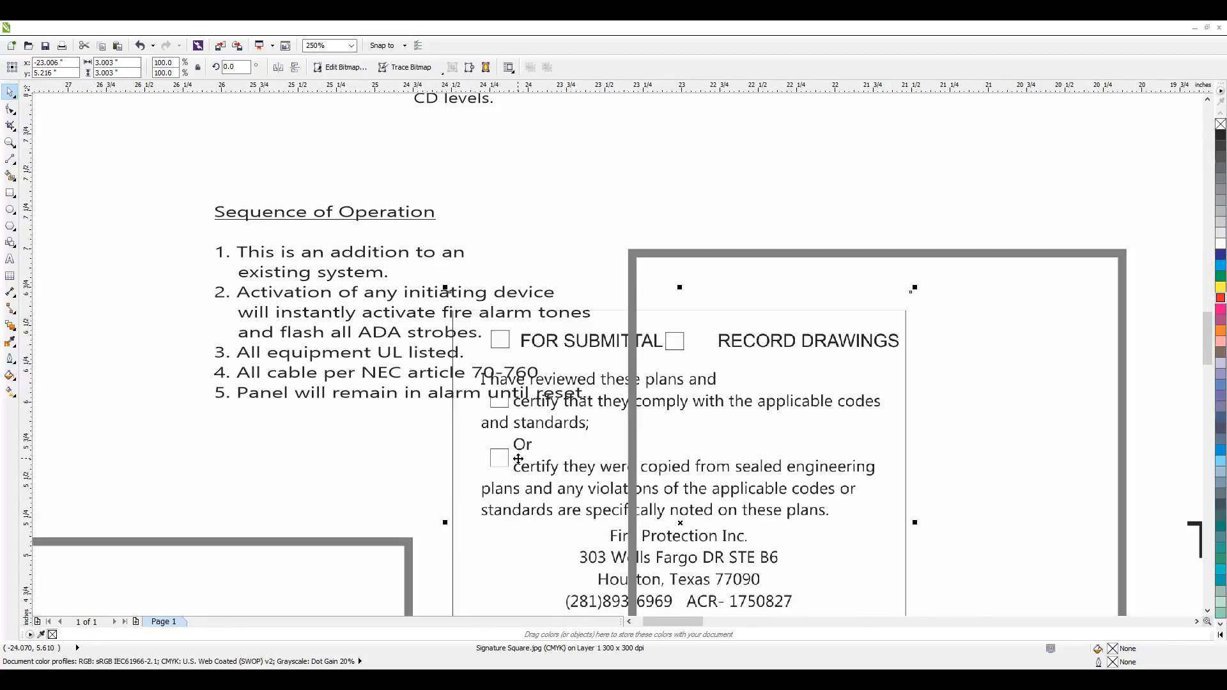
left_click_drag(343, 319, 338, 352)
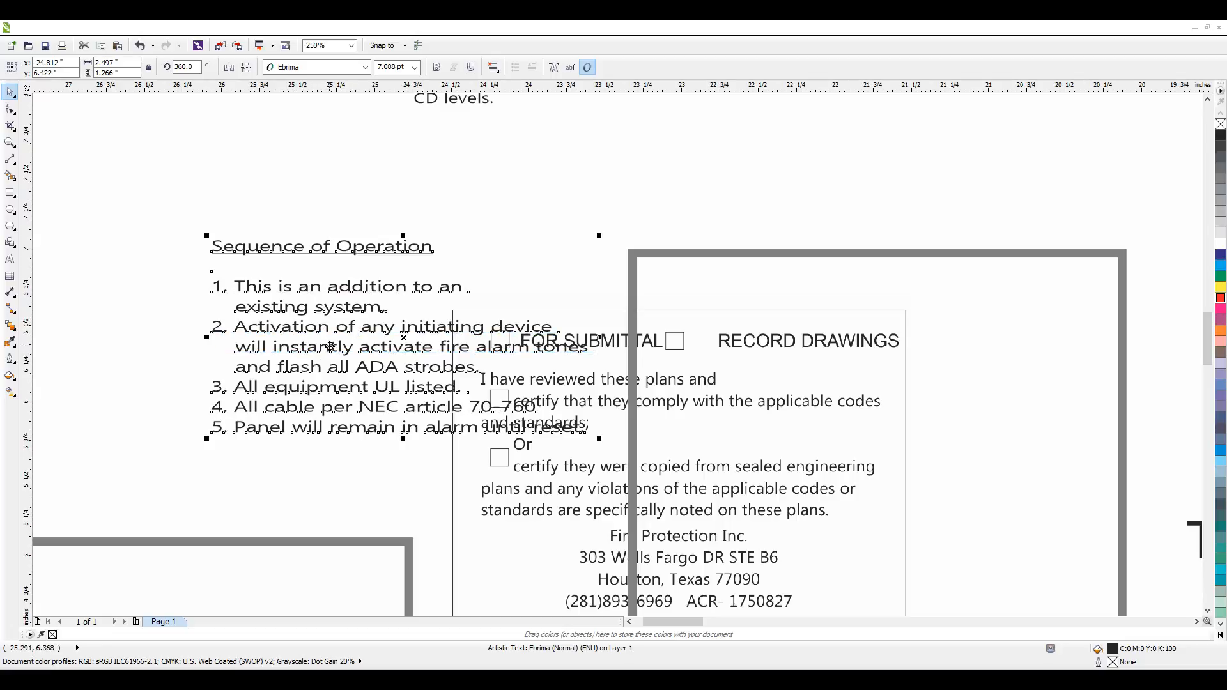
key("Delete")
left_click_drag(319, 326, 711, 341)
scroll(765, 331, "up", 2)
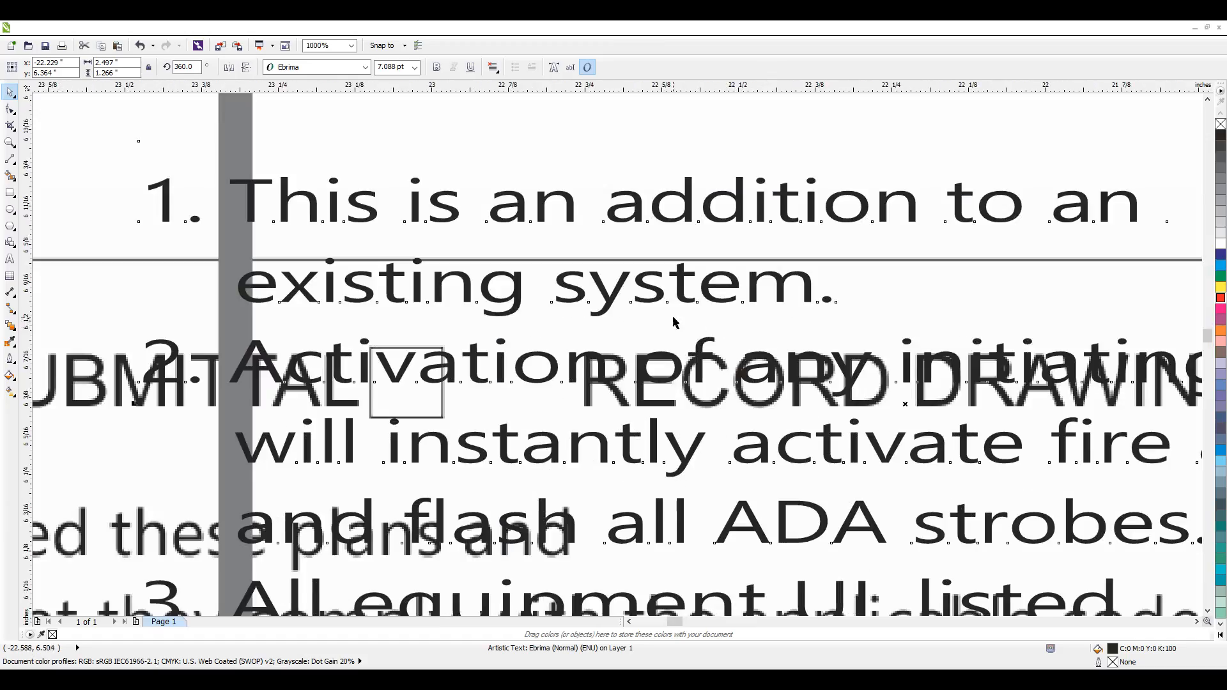
scroll(676, 323, "down", 1)
left_click_drag(569, 261, 565, 244)
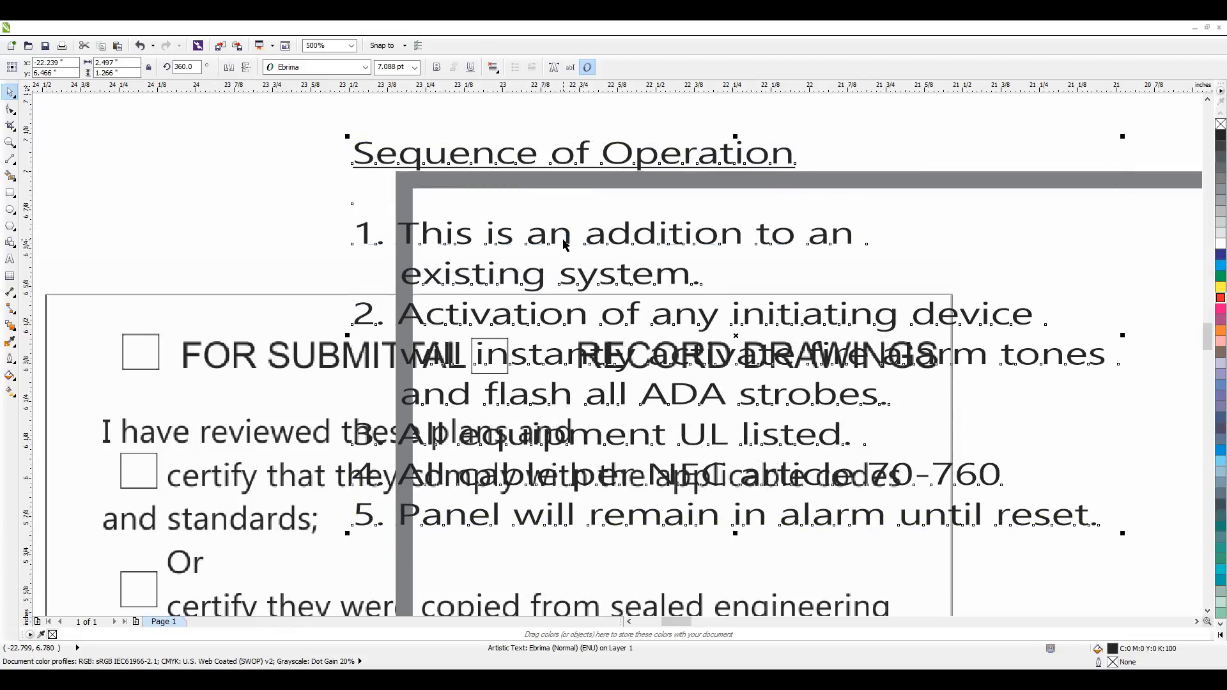
Move the Sequence of Operation text off the signature image to just above the Notes at about X -23.8, Y 9.2 inches
scroll(676, 301, "down", 5)
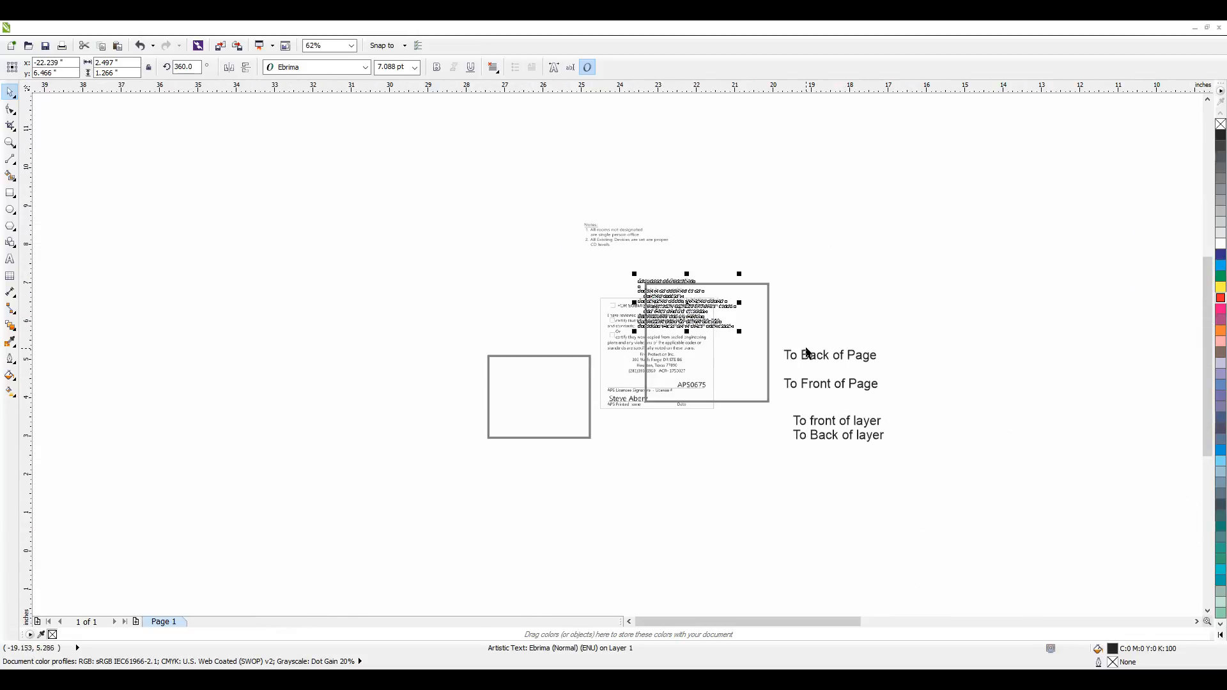
scroll(816, 288, "up", 3)
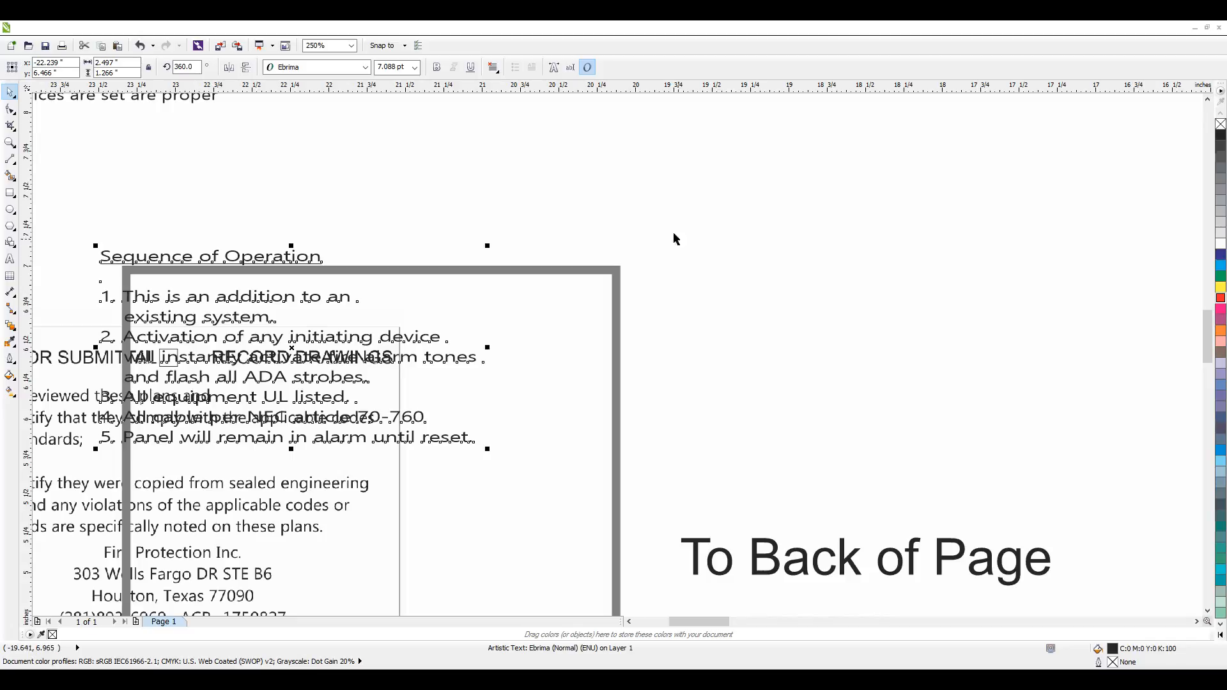
scroll(674, 236, "down", 4)
scroll(581, 226, "up", 3)
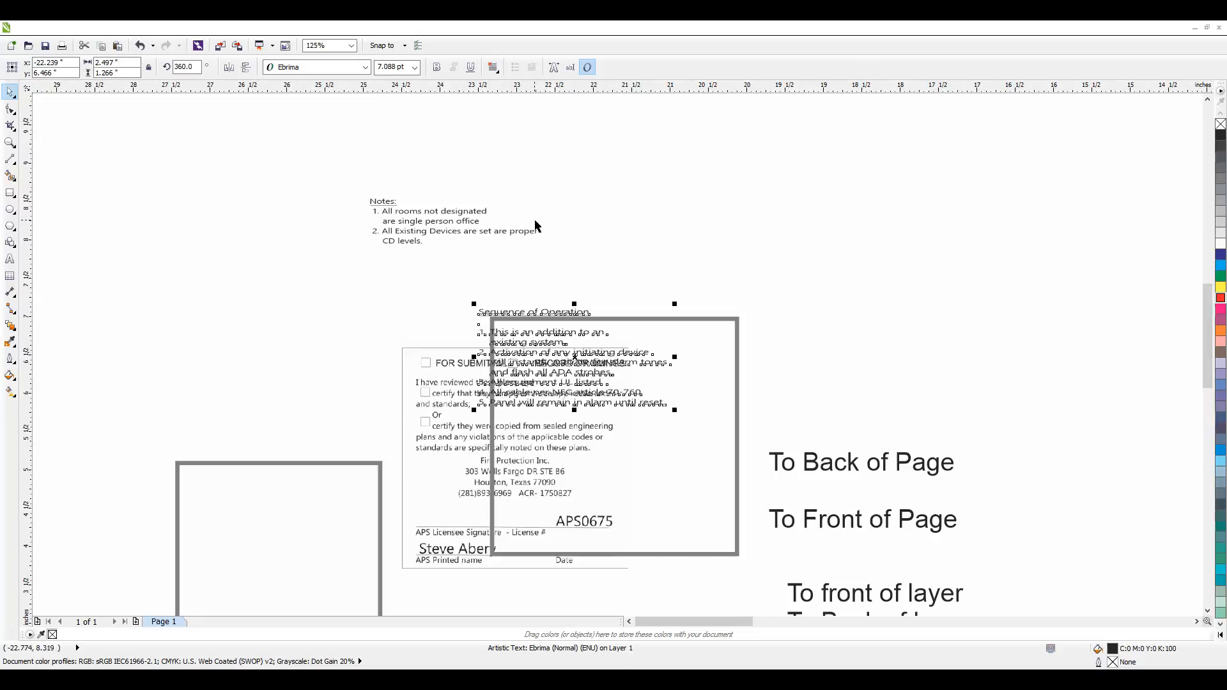
left_click_drag(499, 314, 385, 257)
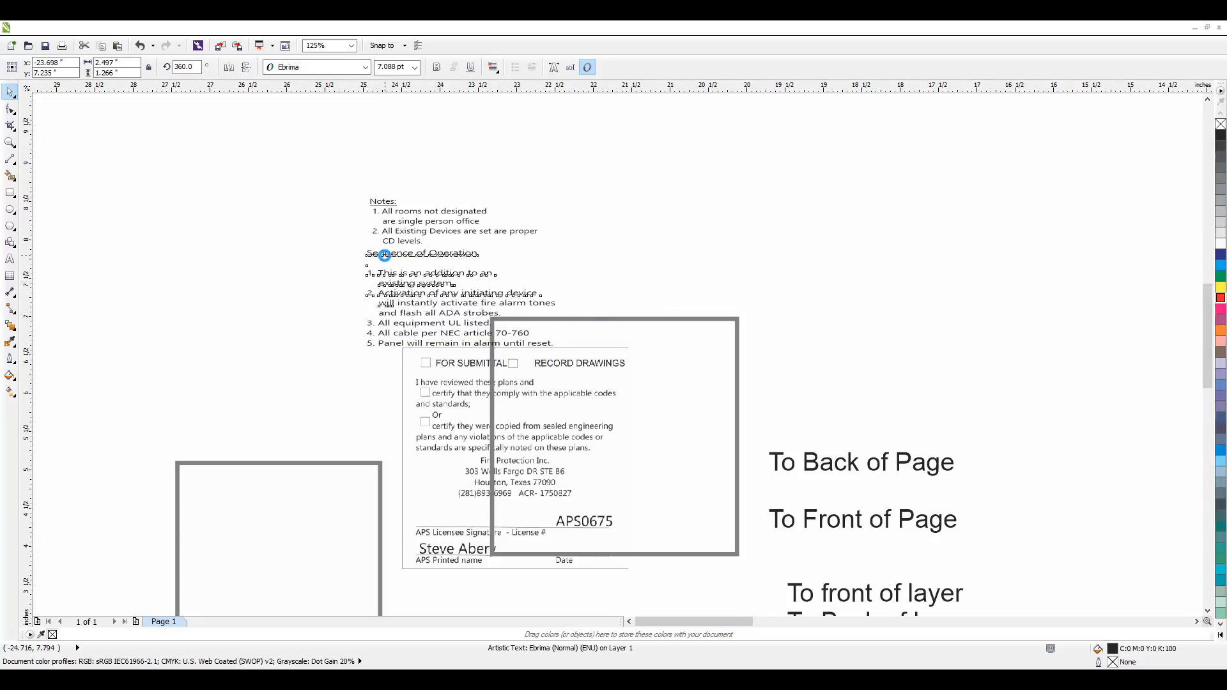
left_click_drag(415, 317, 409, 164)
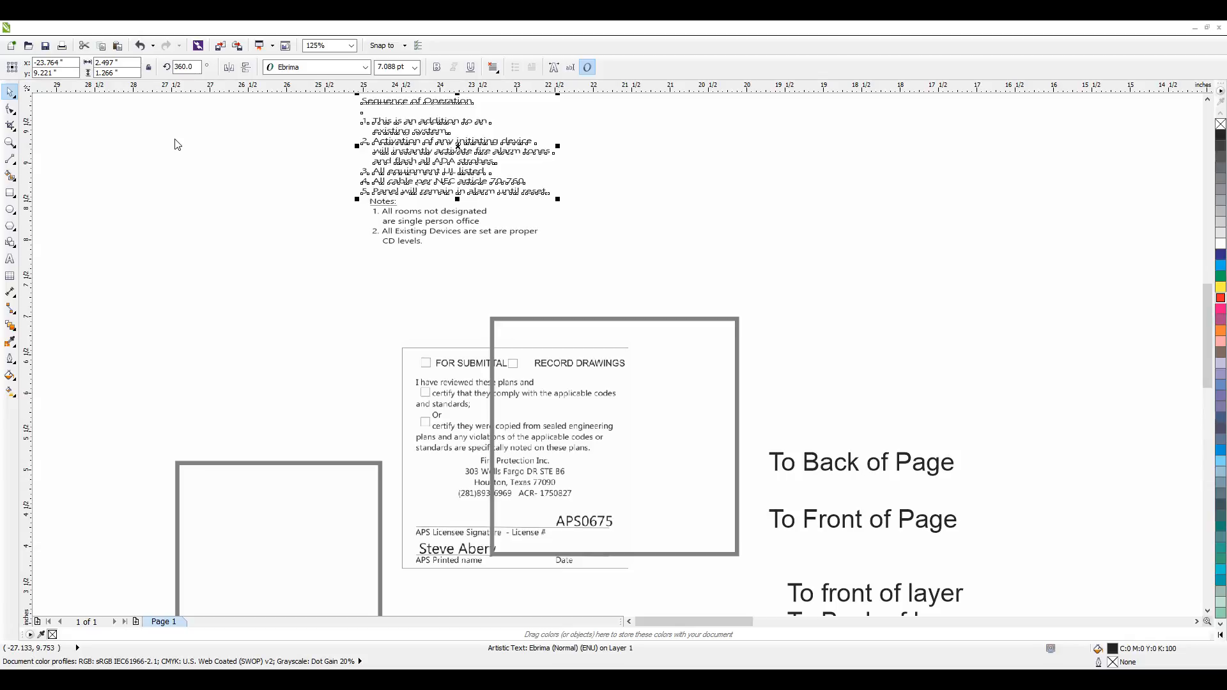
Undo the stacking-order demonstration edits back to the point before the Level 7 template contents were added
key("ctrl+z")
key("ctrl+z")
key("ctrl+z")
key("ctrl+z")
key("ctrl+z")
key("ctrl+z")
key("ctrl+z")
key("ctrl+z")
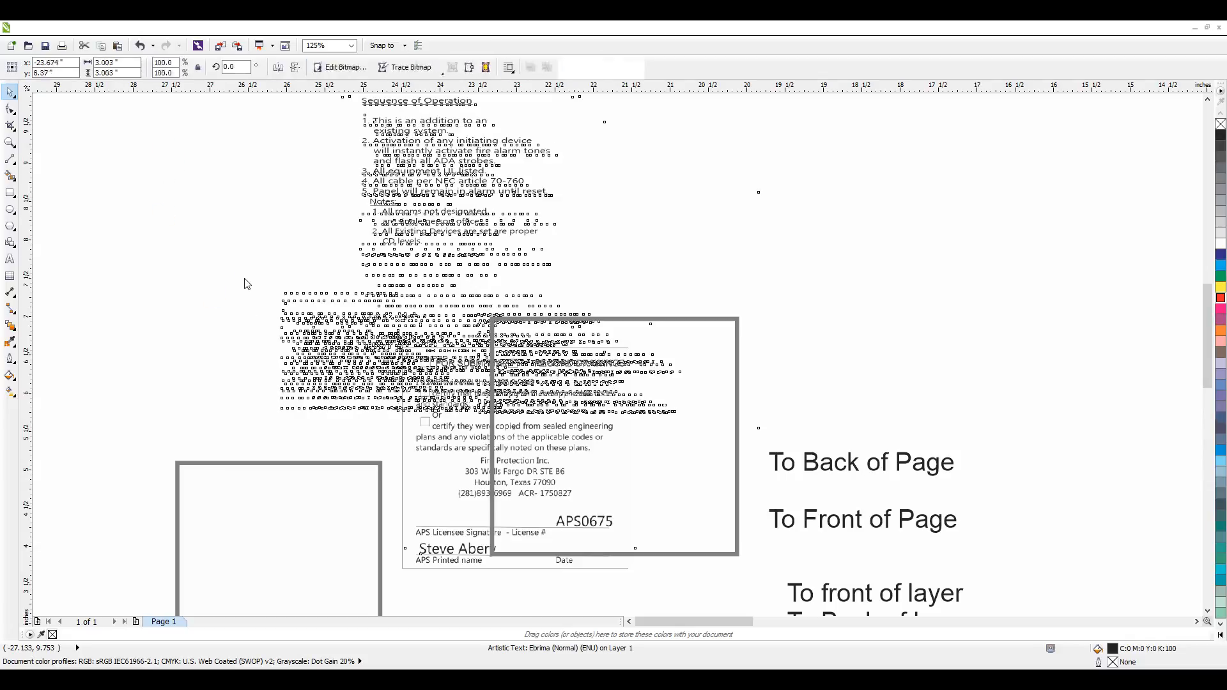
scroll(220, 288, "down", 6)
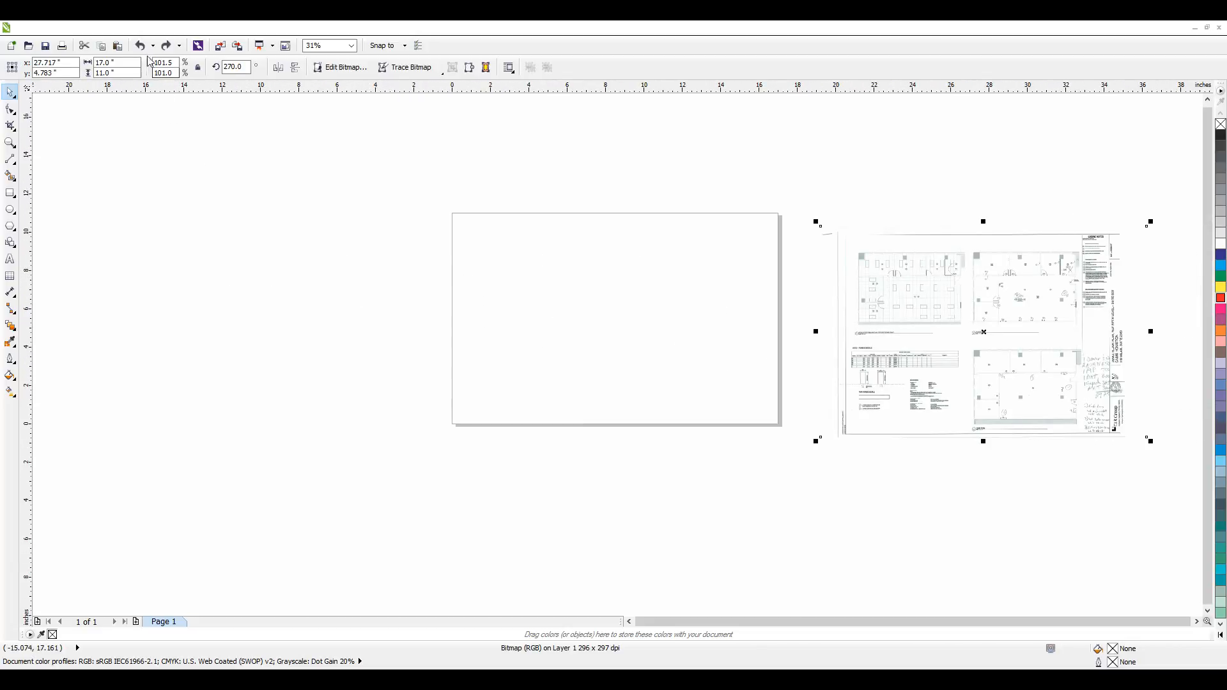
Redo the undone edits until the Level 7 template contents are back on the page, and clear the selection
left_click(168, 46)
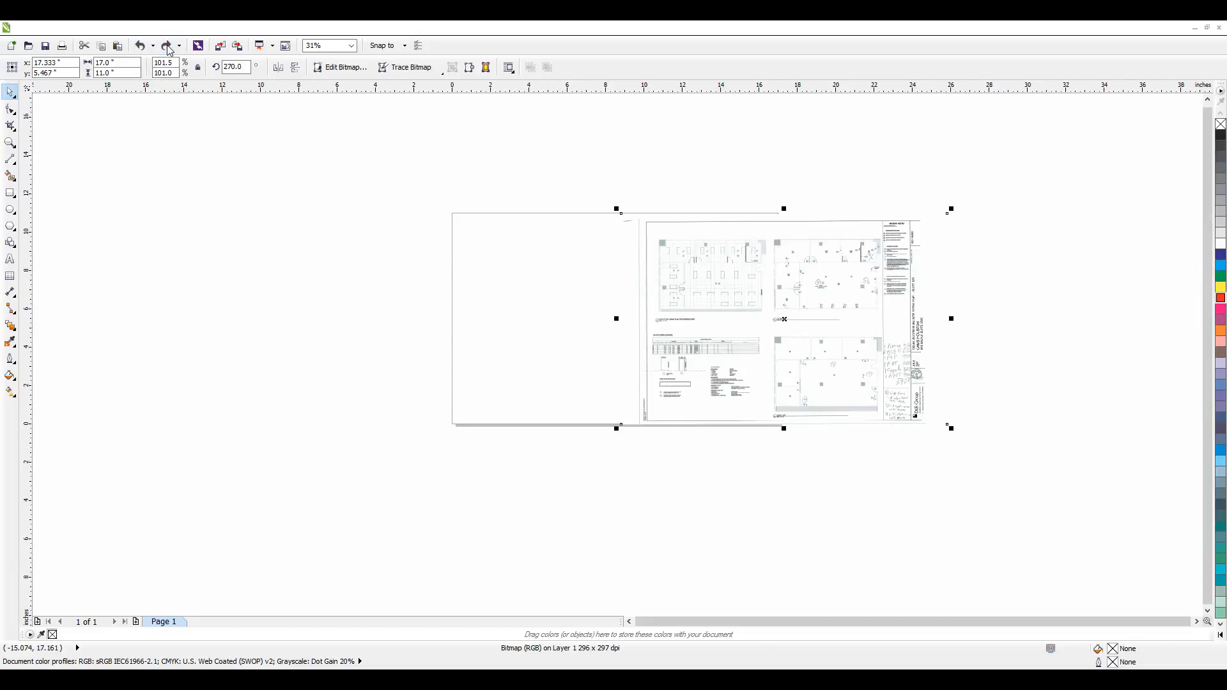
left_click(167, 46)
left_click(168, 46)
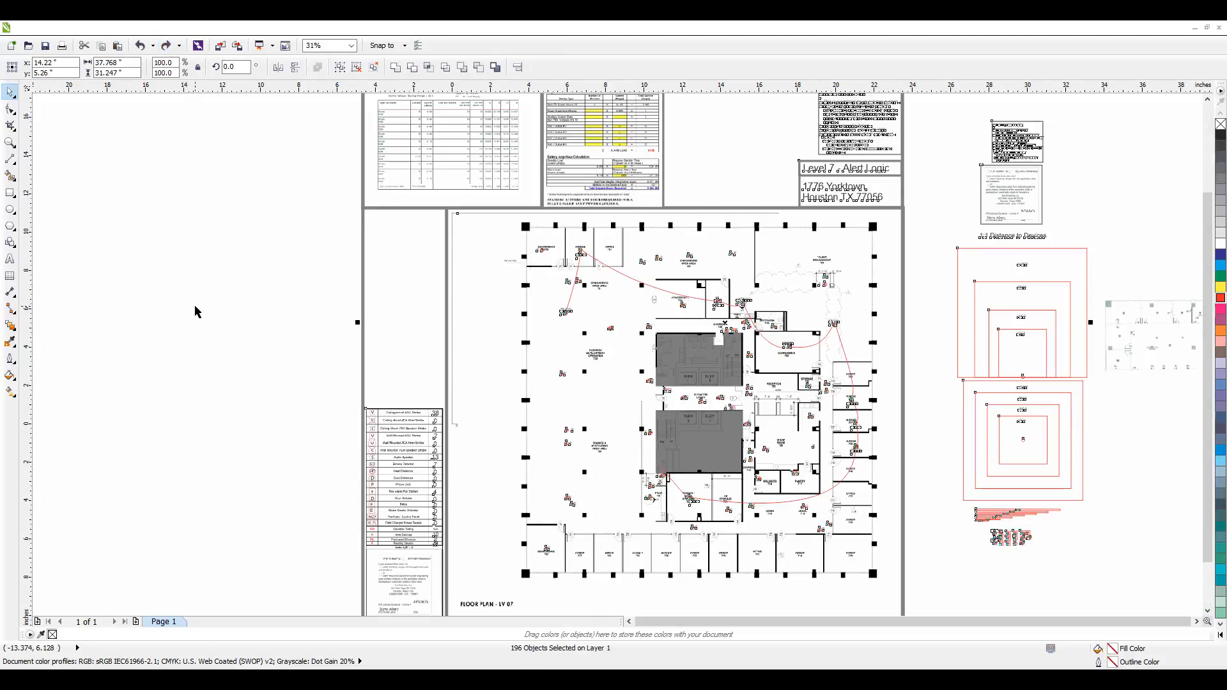
left_click(180, 293)
Examine the Level 7 sheet as a whole, selecting its inner frame, outer frame and floor plan bitmap in turn
scroll(521, 349, "down", 2)
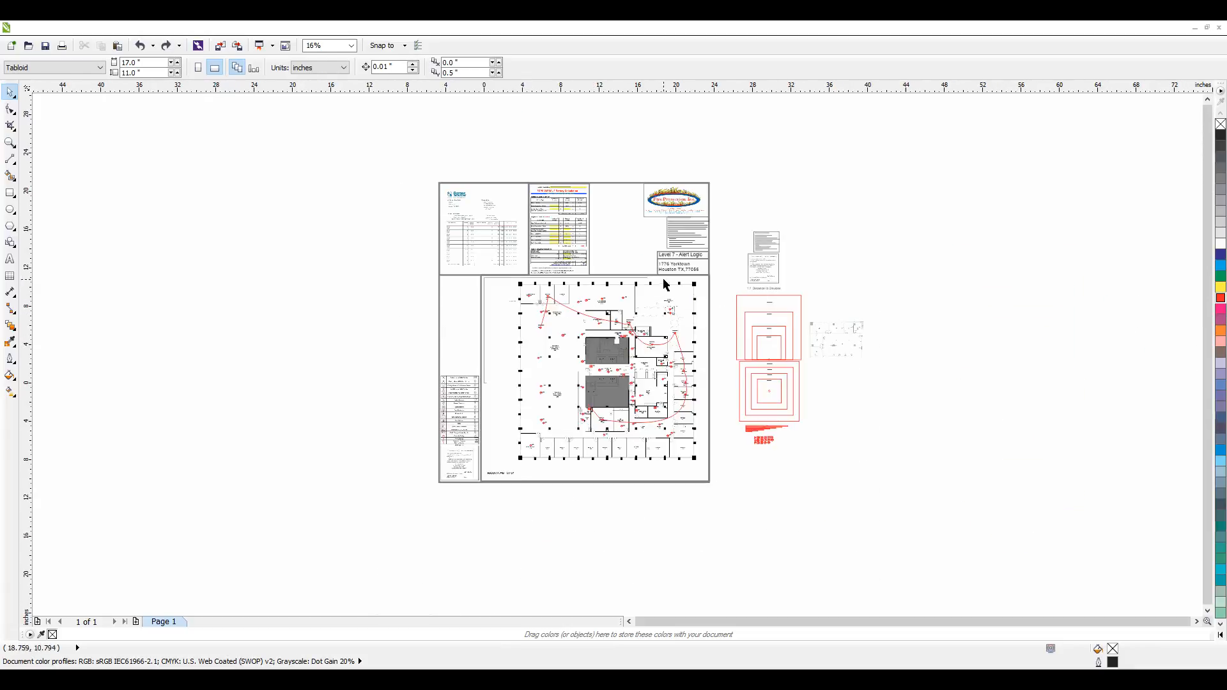
scroll(522, 311, "up", 2)
scroll(474, 312, "down", 2)
left_click(458, 374)
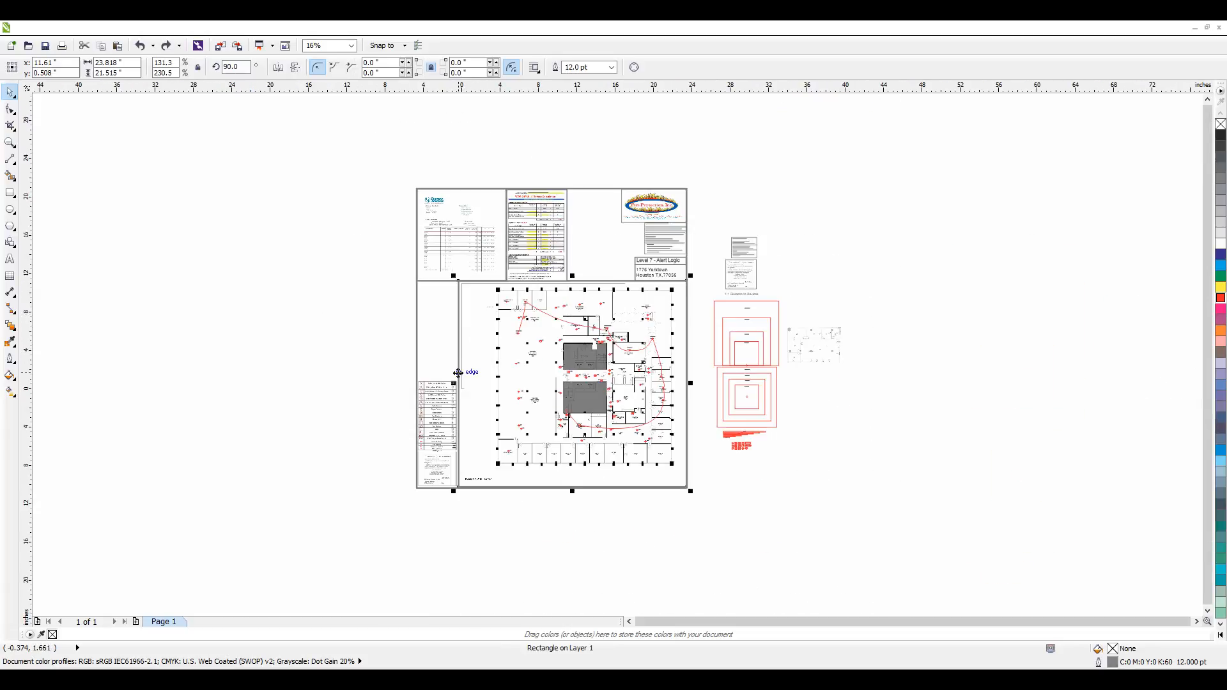
scroll(473, 404, "up", 2)
left_click(474, 409)
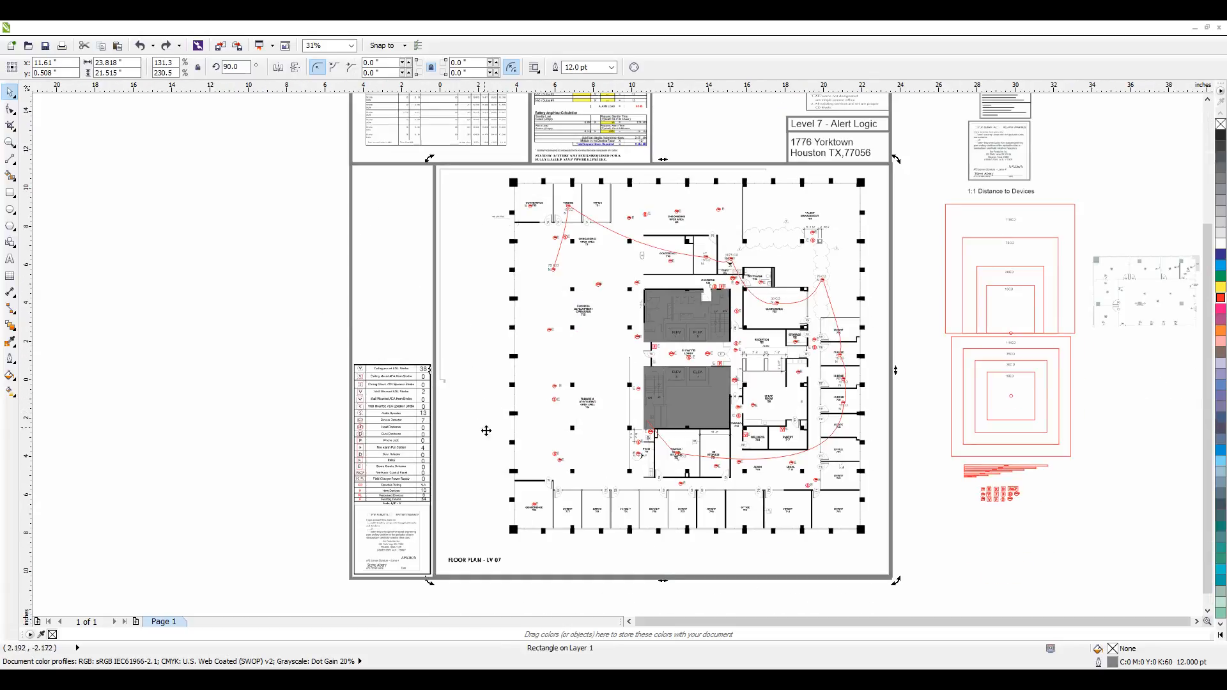
left_click(461, 305)
left_click(181, 315)
left_click(465, 348)
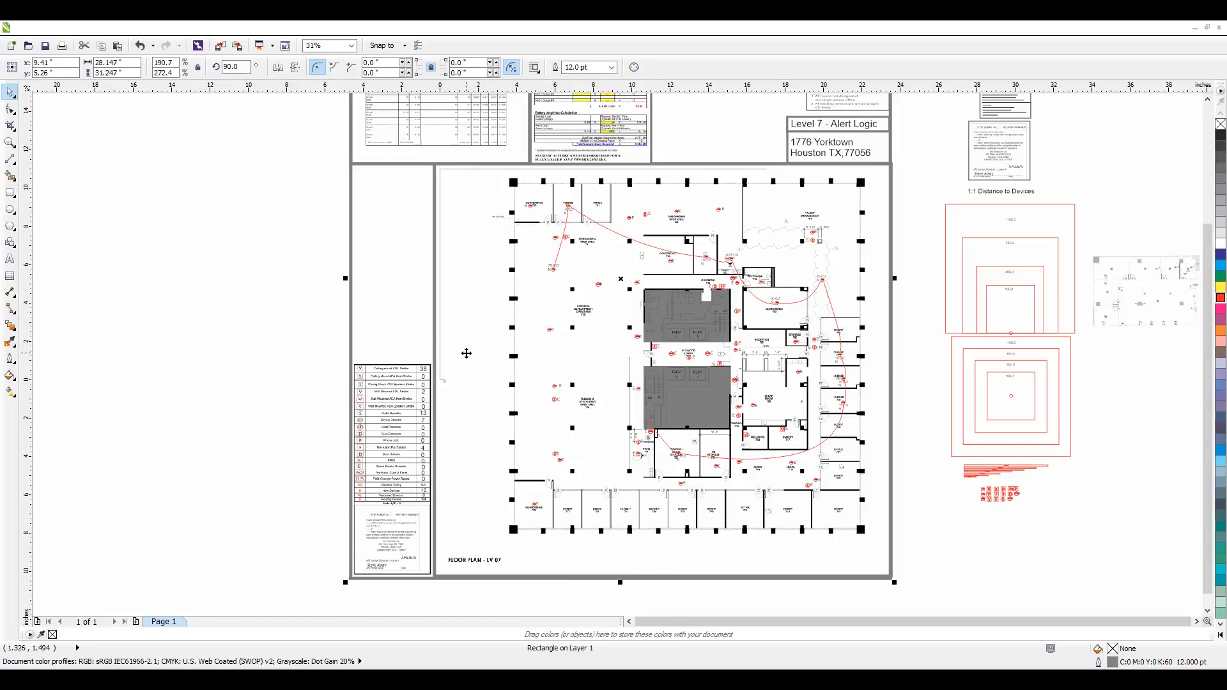
scroll(464, 372, "down", 2)
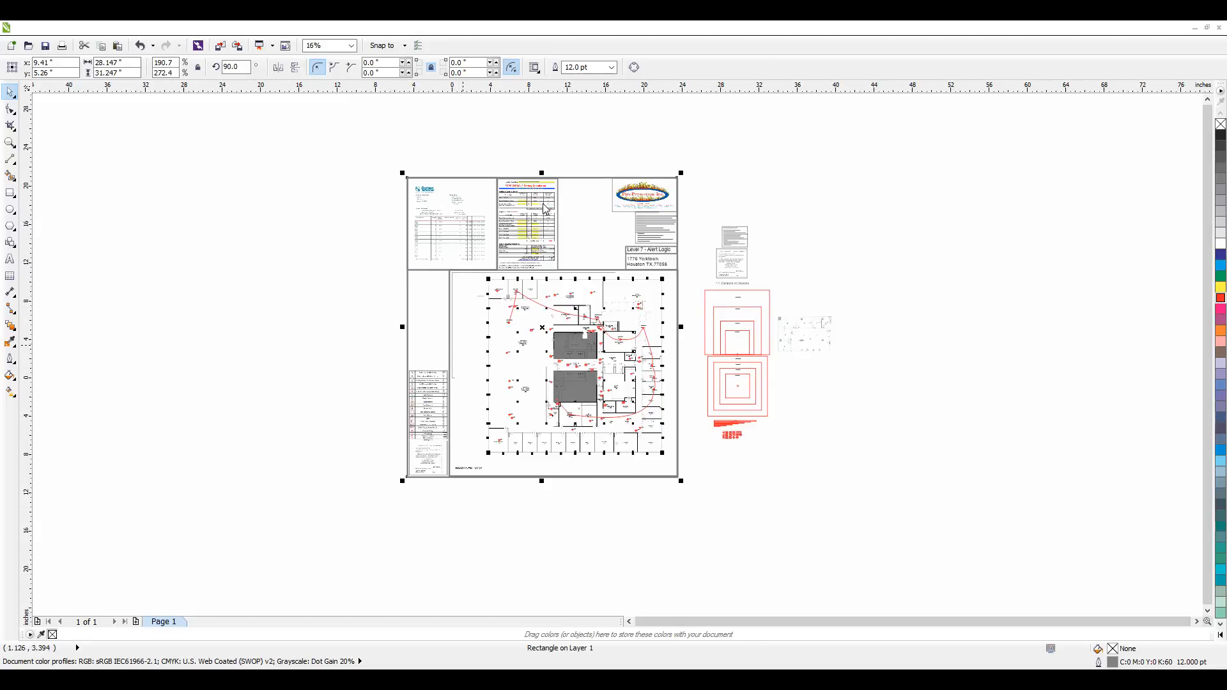
left_click(481, 602)
scroll(499, 485, "up", 1)
left_click(458, 248)
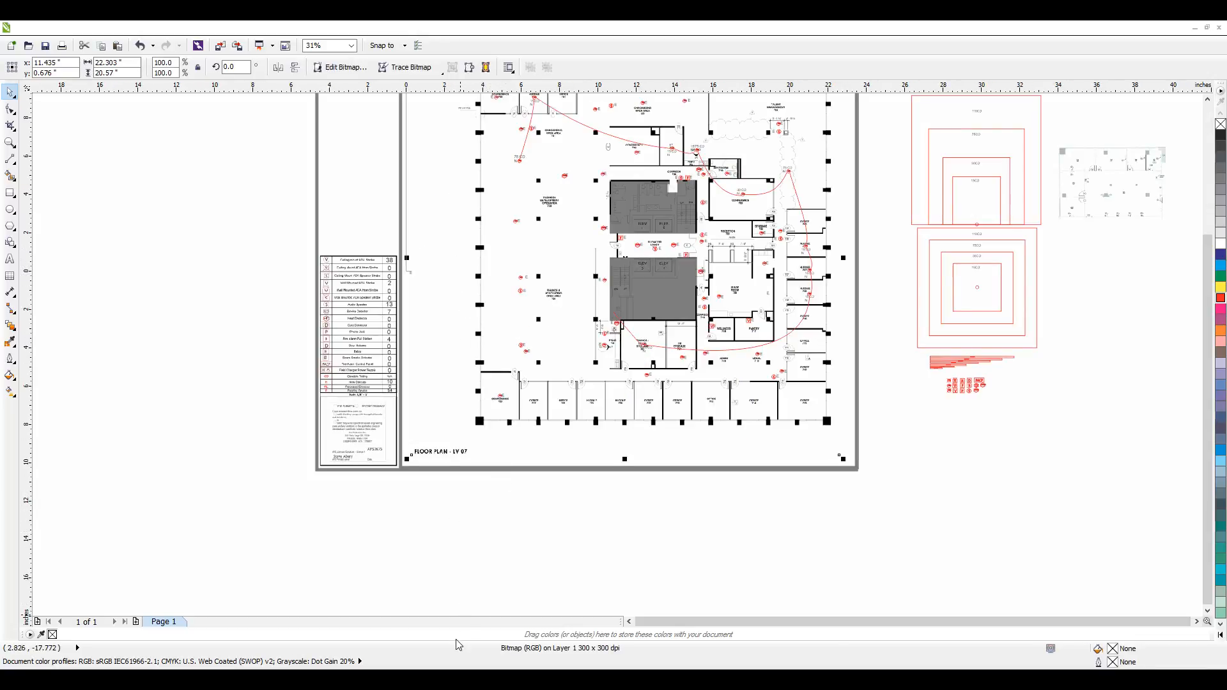
scroll(577, 492, "down", 1)
scroll(579, 427, "up", 1)
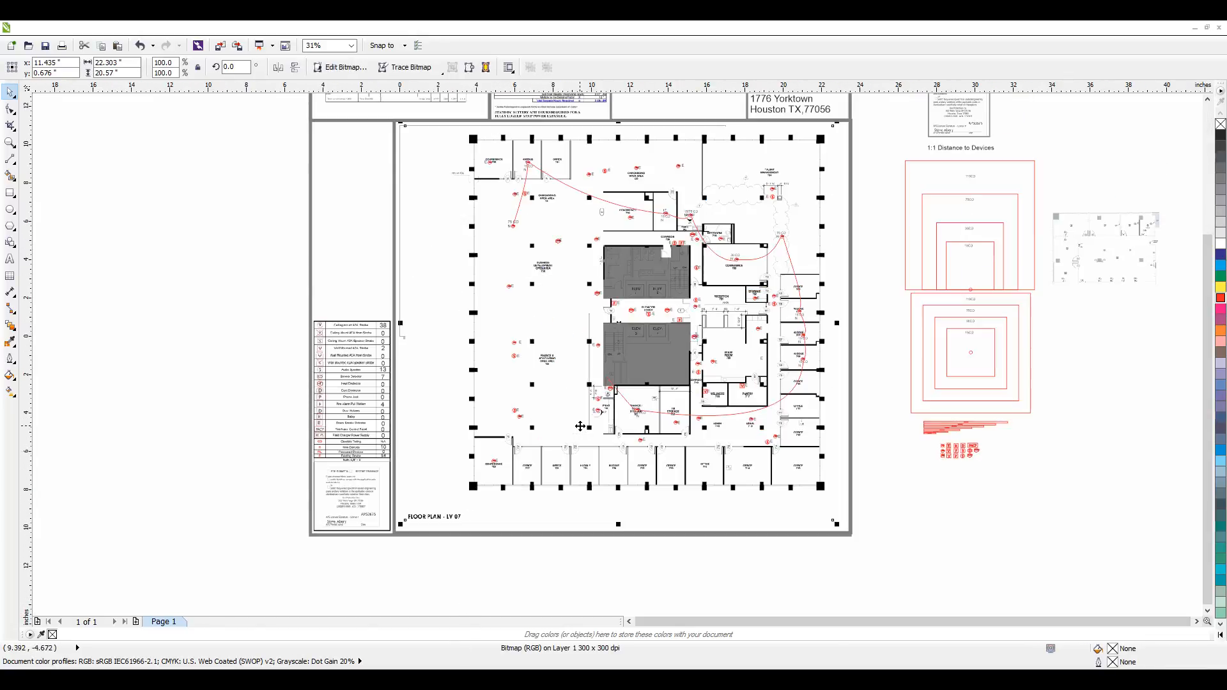
Try moving only the floor plan bitmap off the sheet to about X 30.8, Y -9.3 inches, and undo the move
scroll(843, 532, "up", 1)
scroll(824, 532, "up", 1)
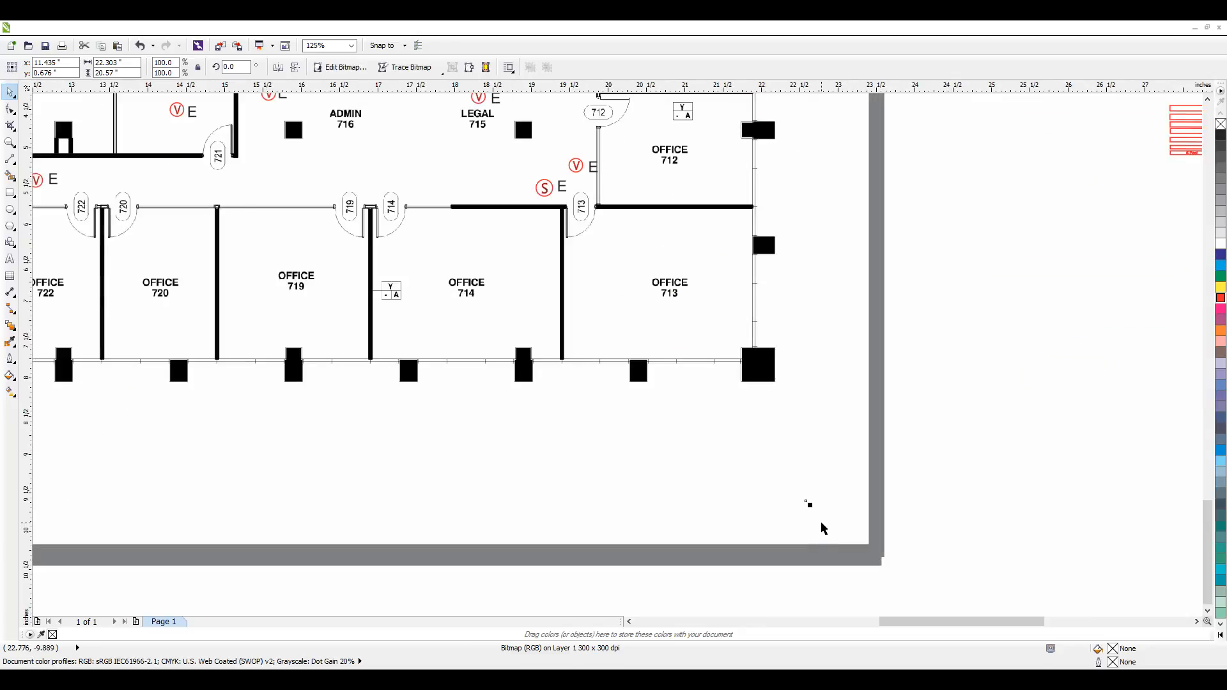
scroll(823, 528, "up", 1)
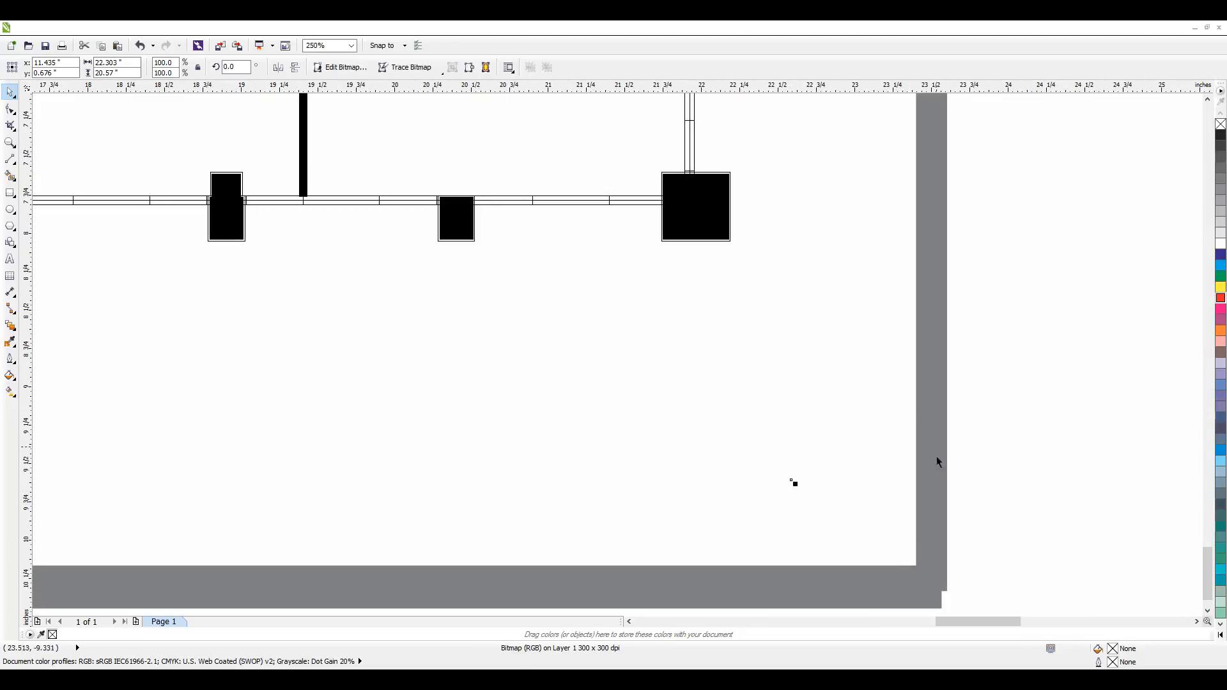
scroll(783, 521, "down", 3)
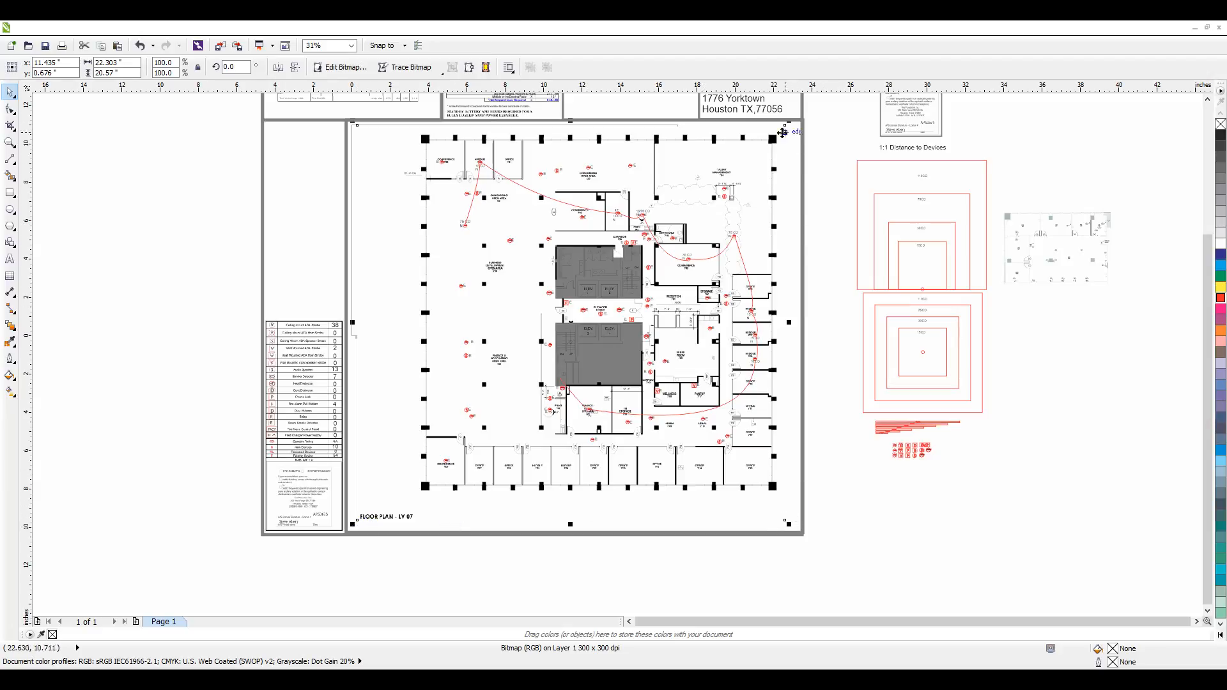
left_click_drag(586, 268, 957, 458)
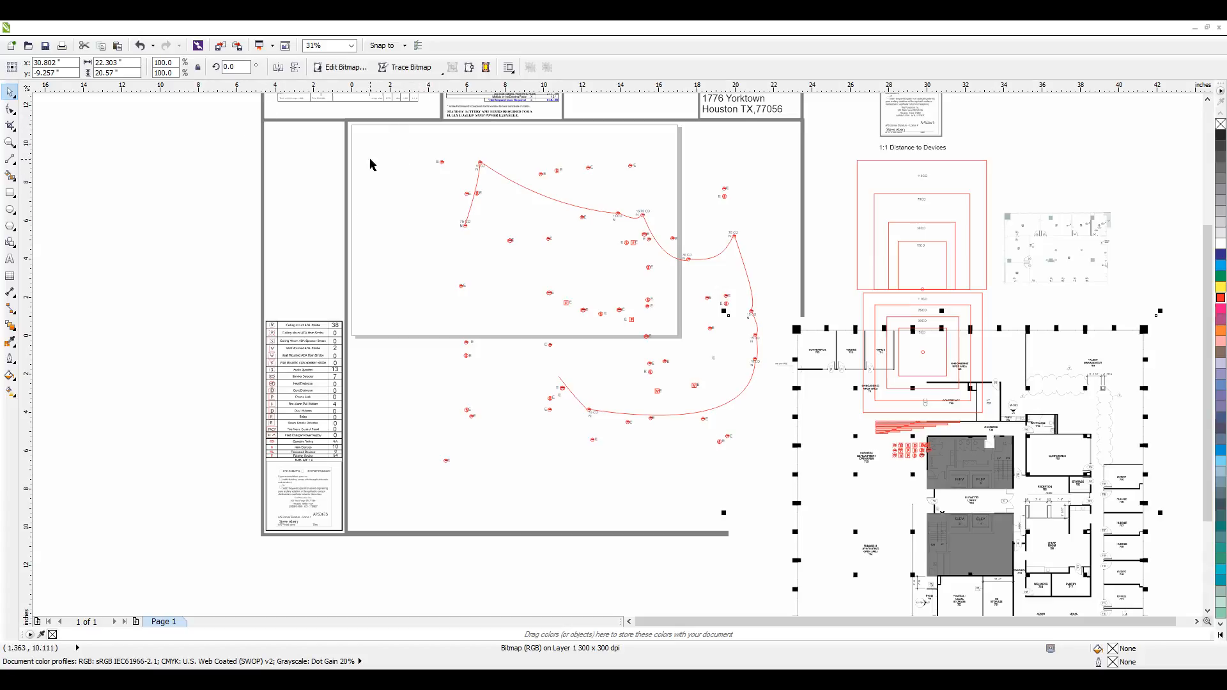
left_click(139, 46)
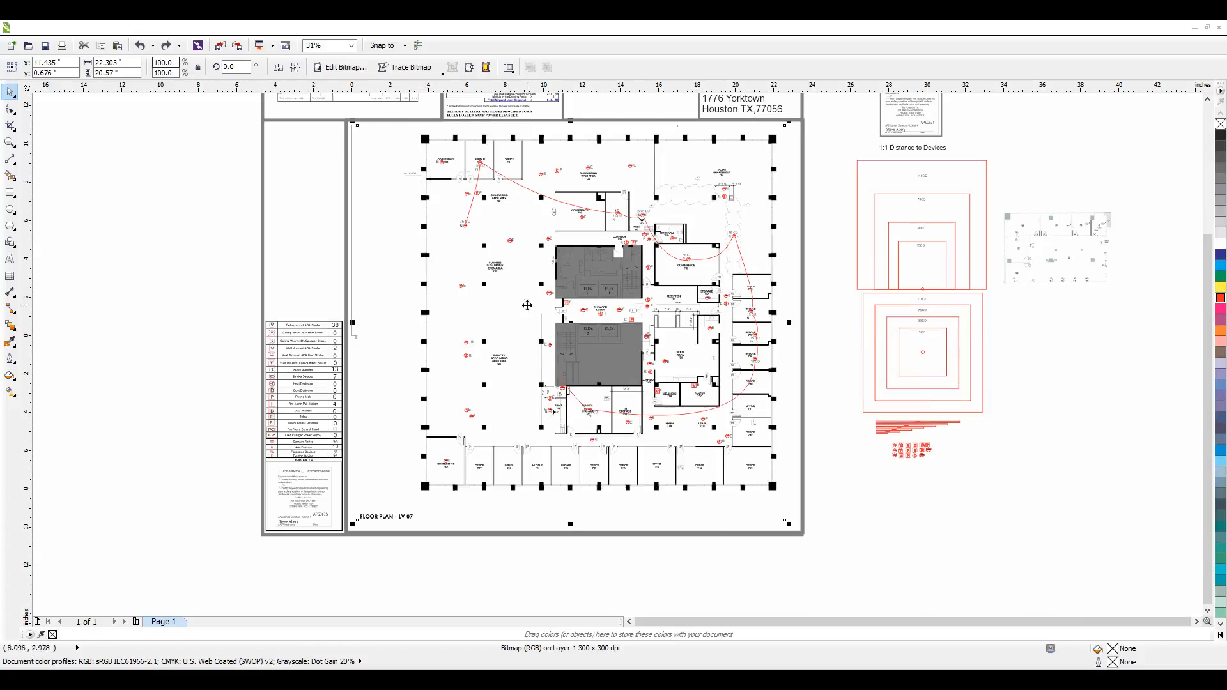
left_click(440, 588)
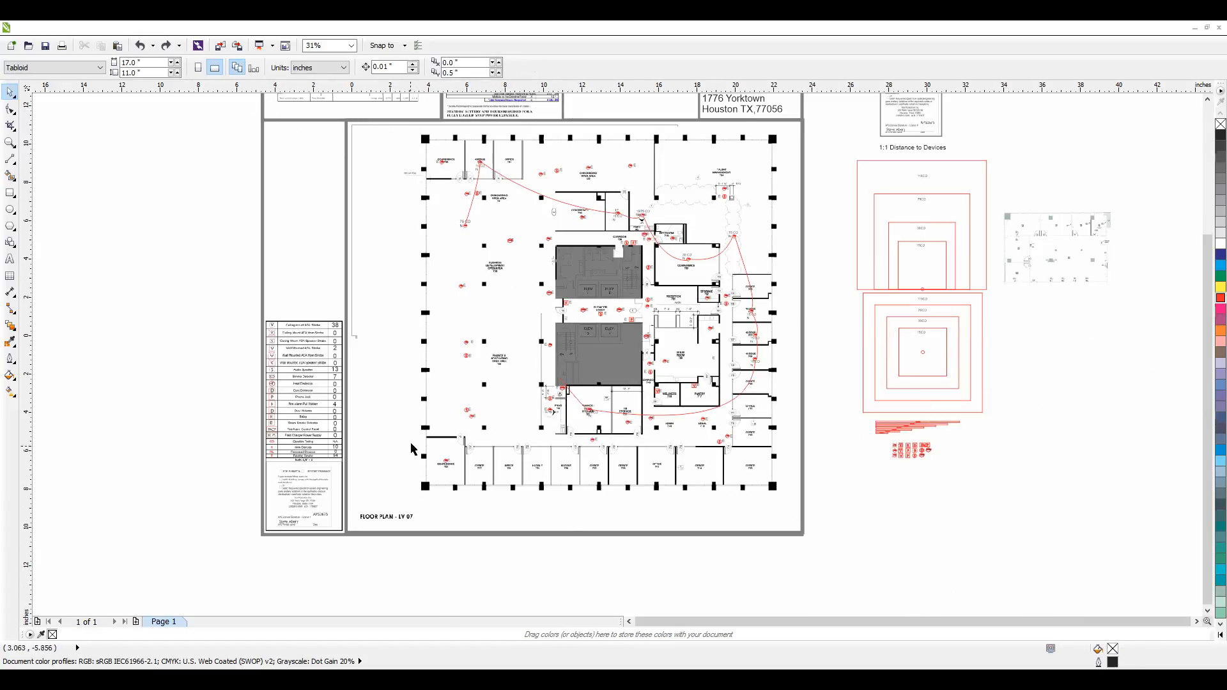
Move the floor plan bitmap alone to about X 36.4, Y -12.0 inches, select a device label left behind, and undo the move
left_click_drag(431, 371, 785, 652)
left_click_drag(389, 259, 864, 498)
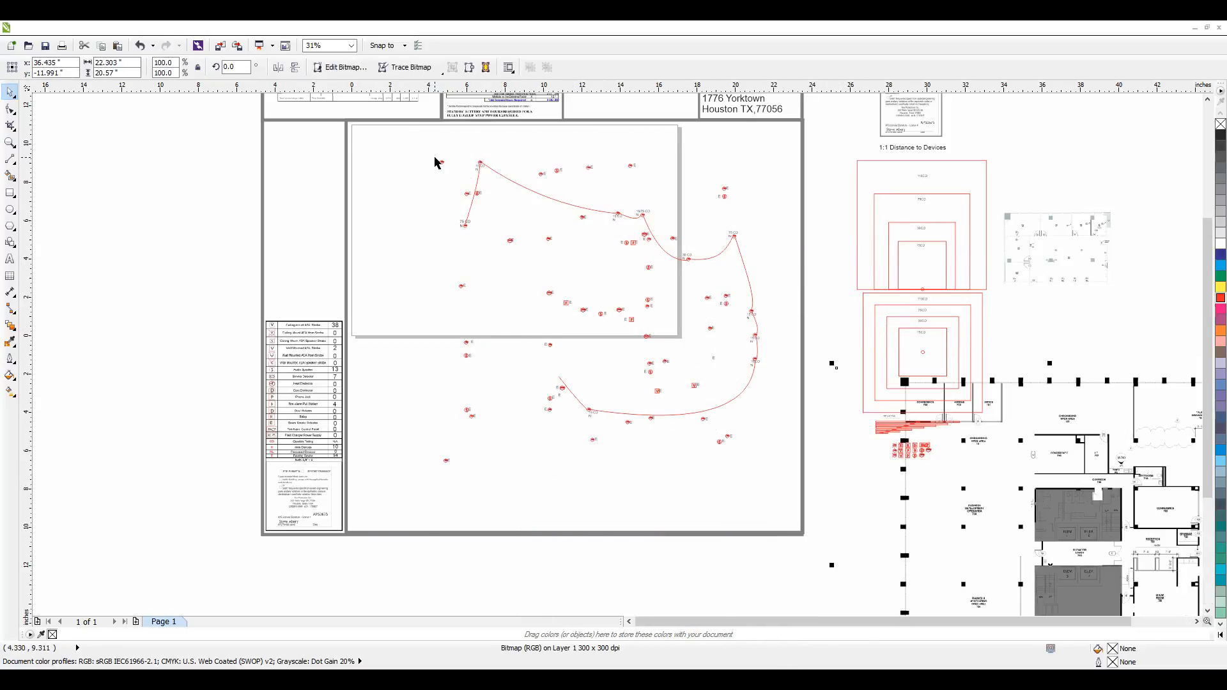
left_click(465, 193)
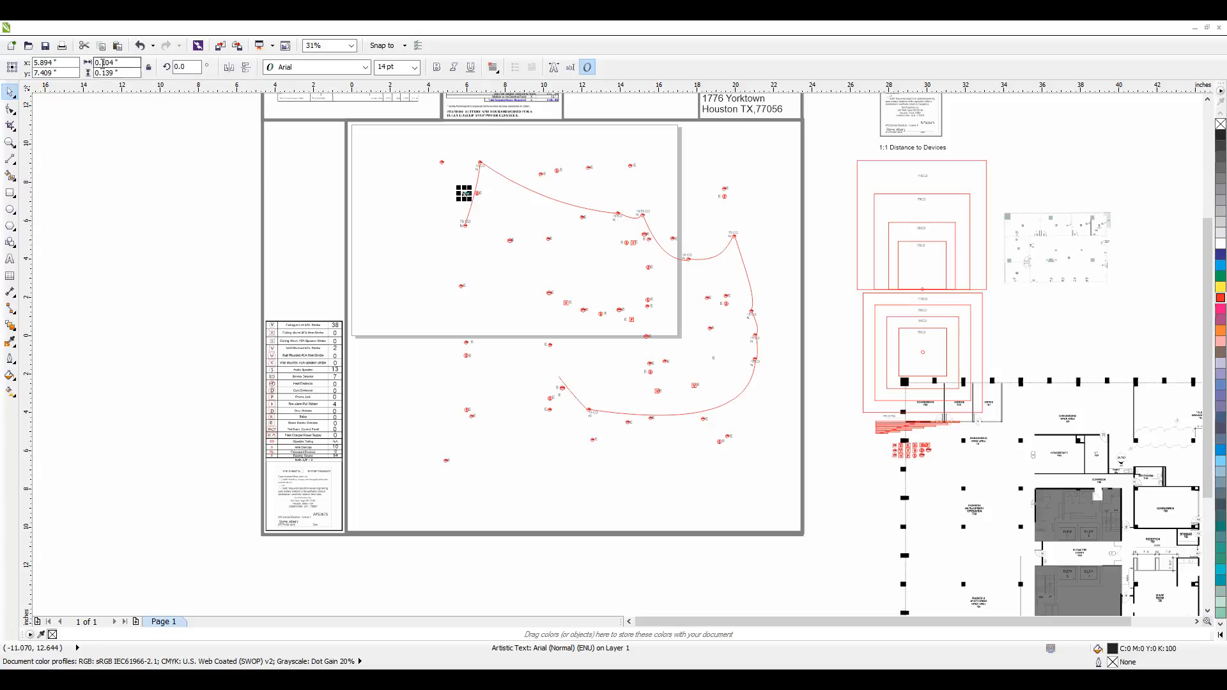
left_click(137, 46)
left_click(138, 47)
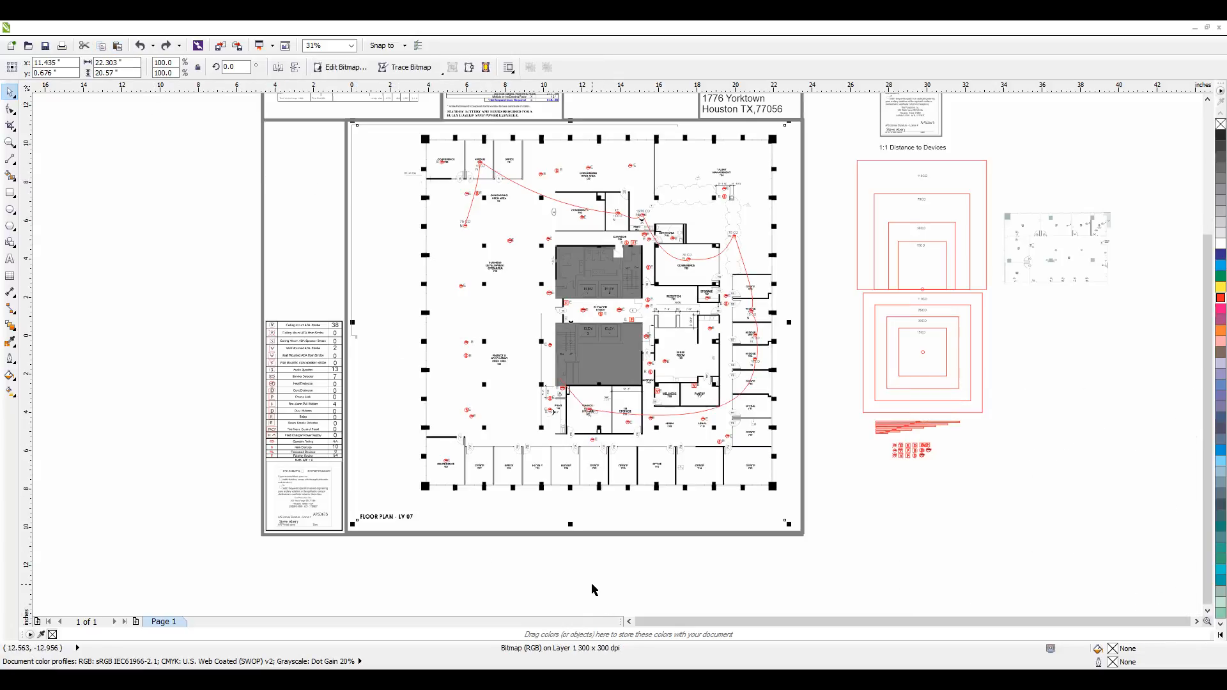
left_click(681, 596)
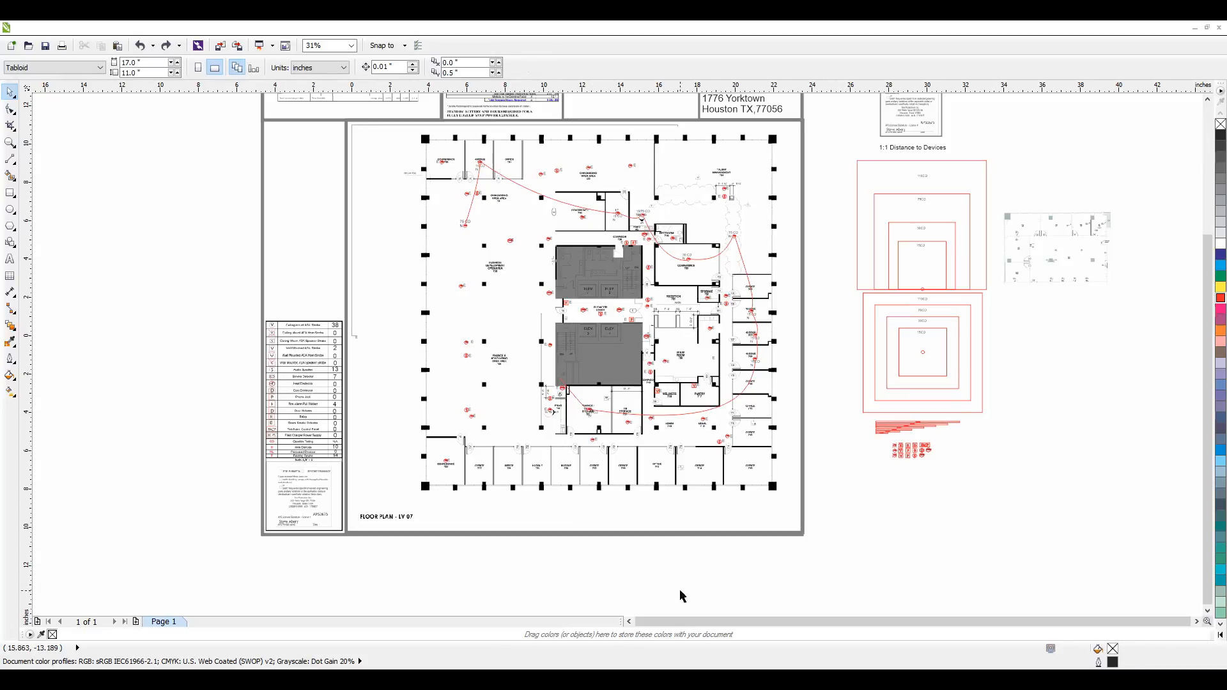
Select the floor plan bitmap together with all devices and wiring inside the inner frame, leaving the frame out, and check the selection closely
left_click(770, 520)
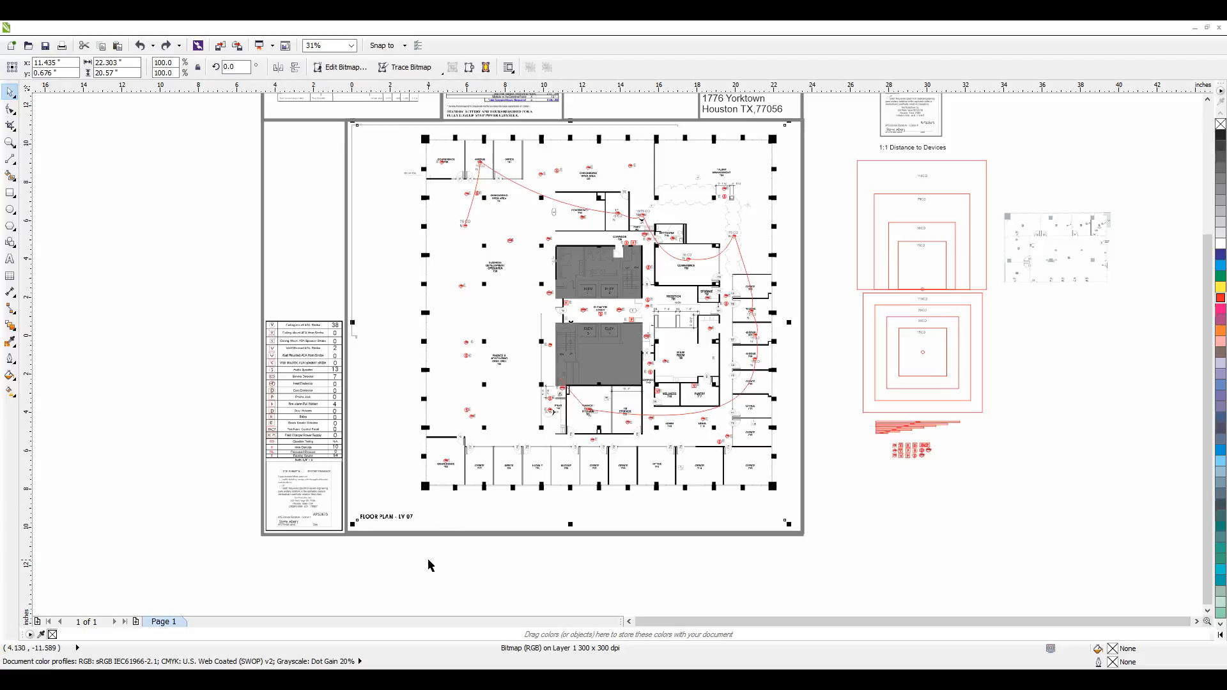
left_click(391, 574)
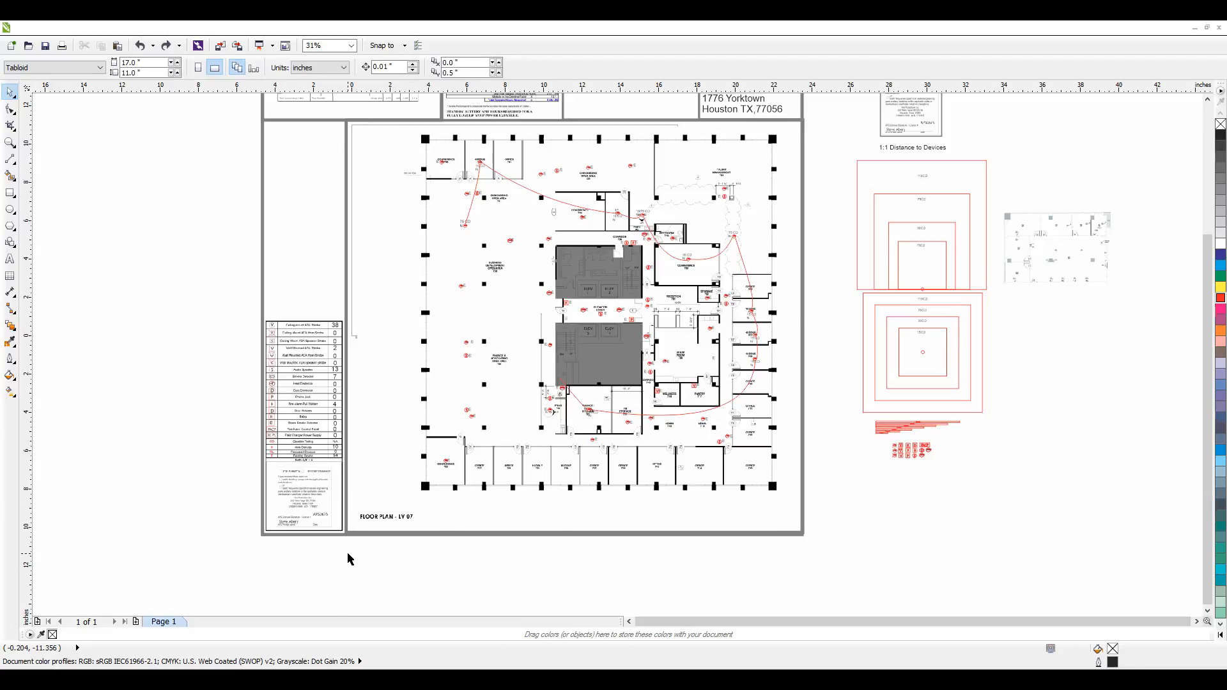
left_click_drag(348, 553, 799, 126)
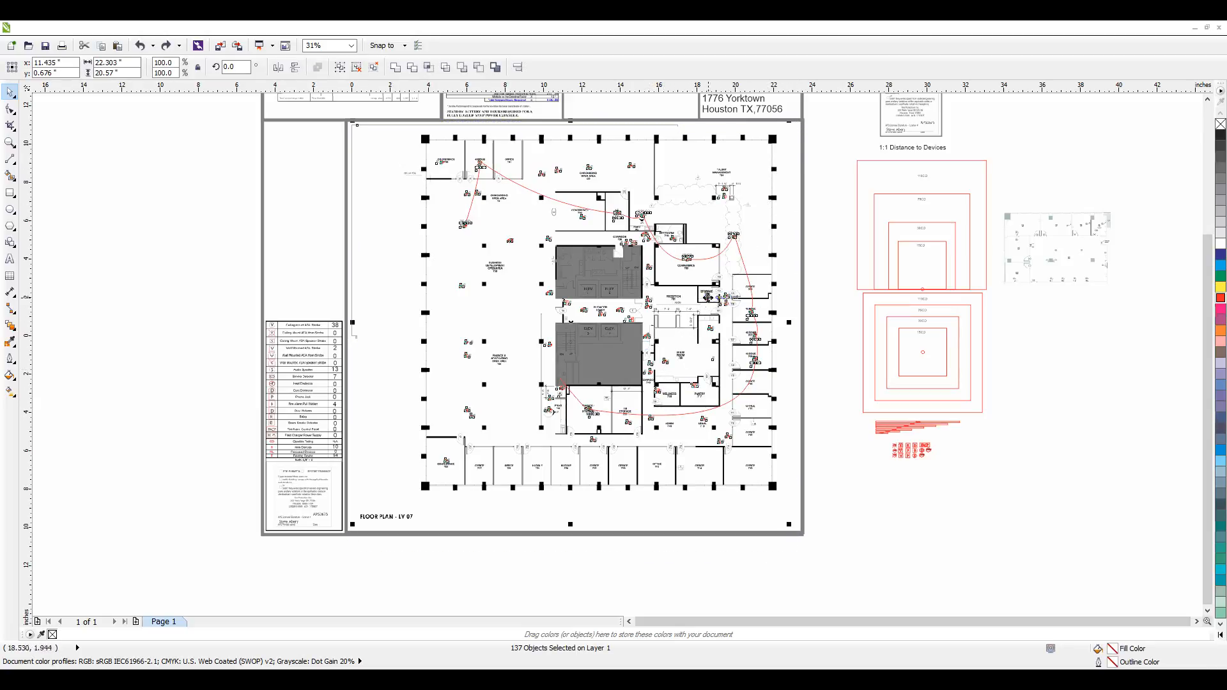
scroll(792, 137, "up", 1)
scroll(806, 127, "up", 1)
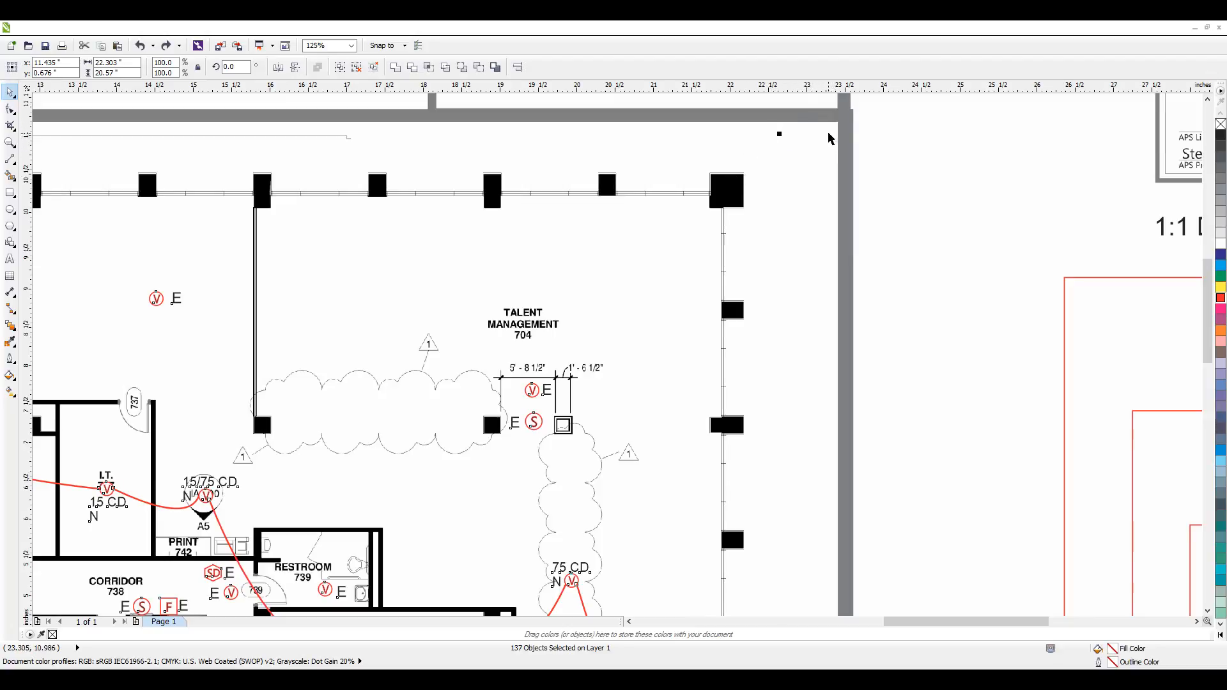
scroll(758, 199, "down", 1)
scroll(758, 199, "down", 2)
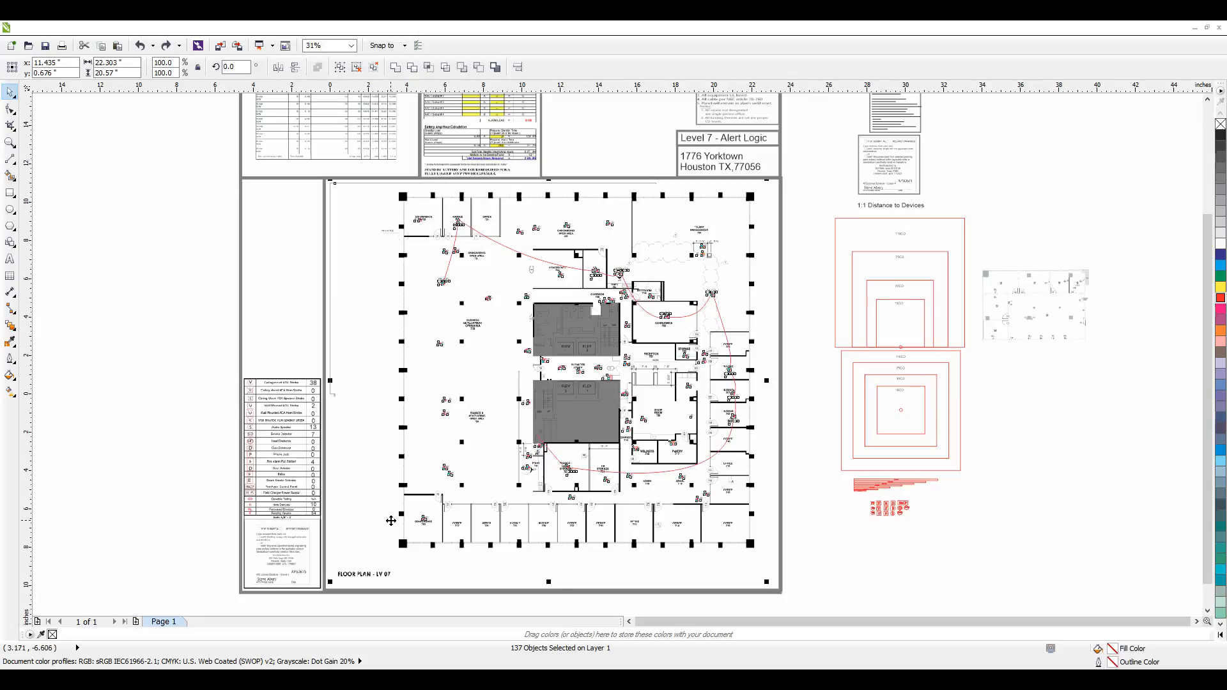
scroll(499, 401, "up", 1)
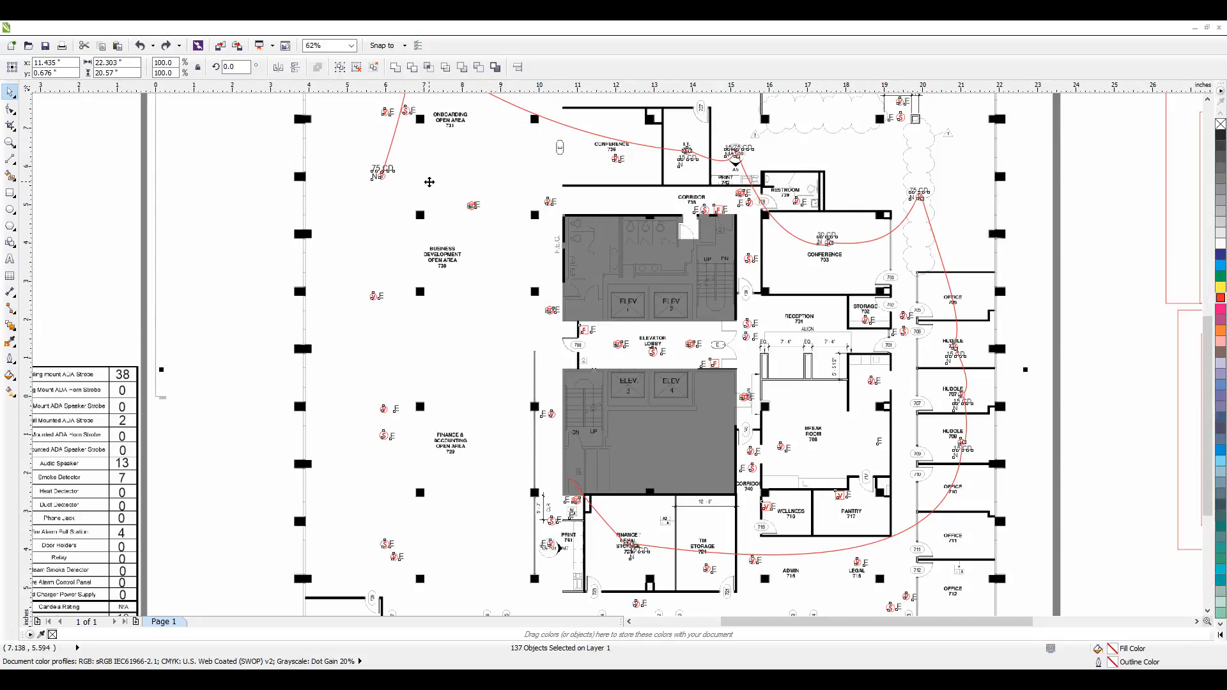
scroll(419, 165, "up", 1)
scroll(361, 182, "down", 2)
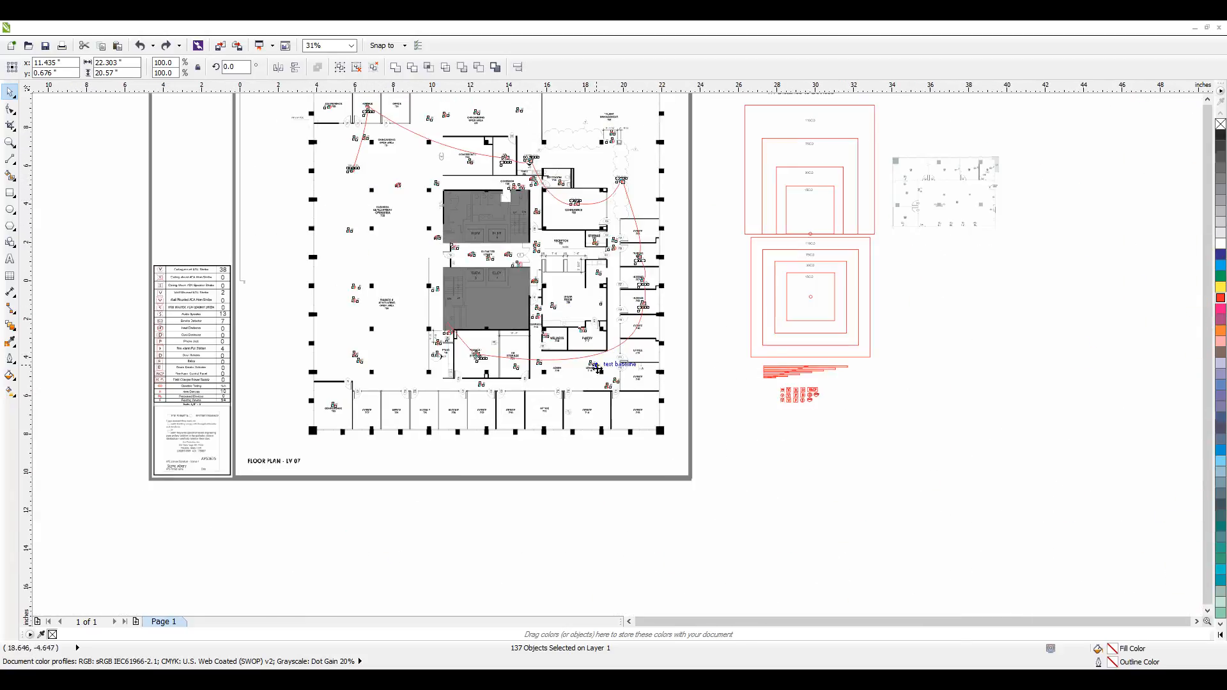
scroll(501, 289, "down", 1)
Move the selected floor plan and devices off the sheet to about X 51.8, Y -8.7 inches, undo the moves and clear the selection
left_click_drag(503, 290, 776, 496)
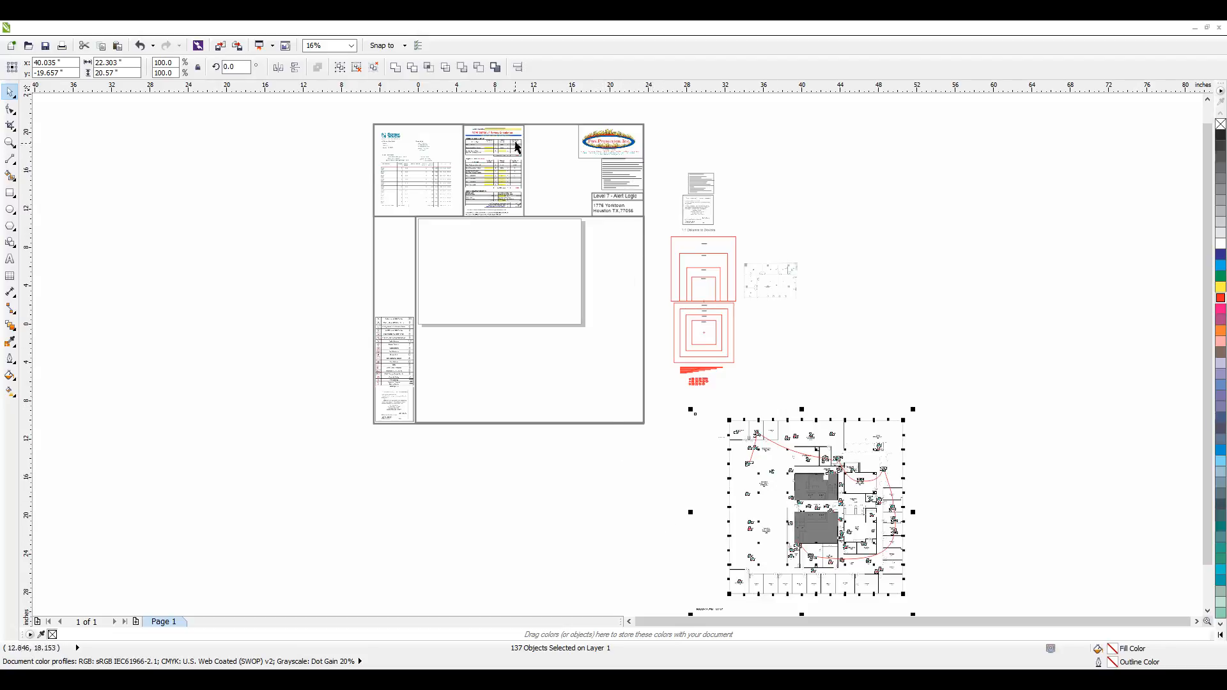
left_click_drag(809, 522, 921, 418)
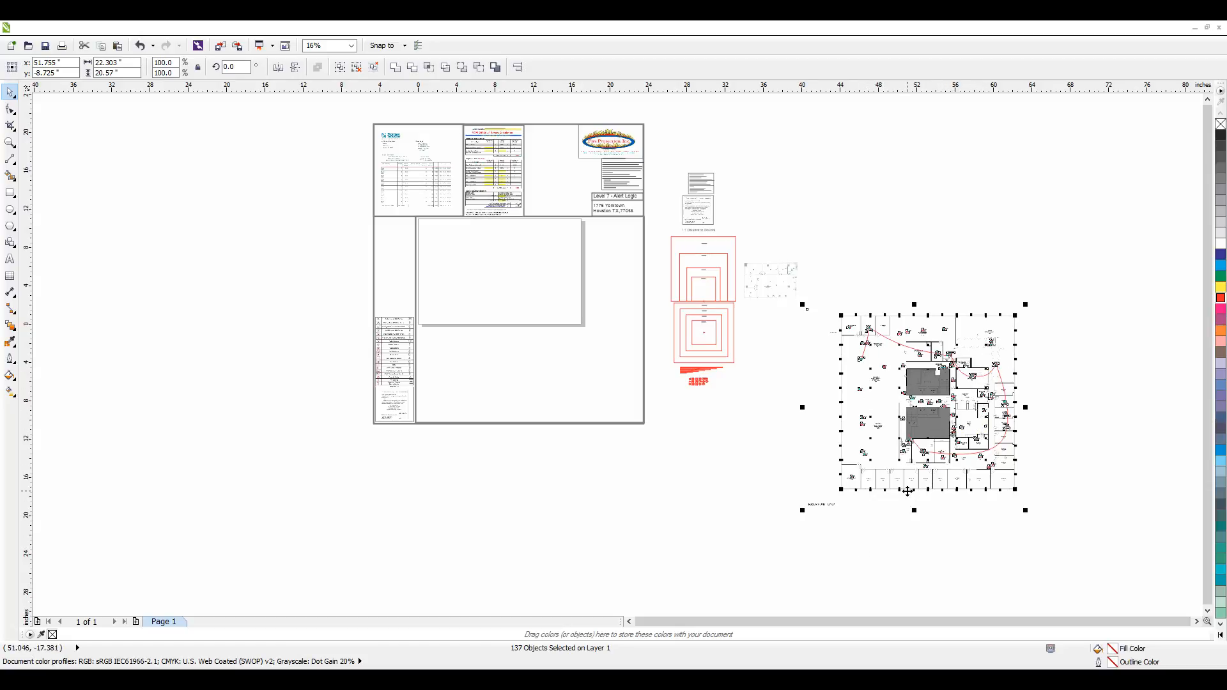
key("ctrl+z")
key("ctrl+z")
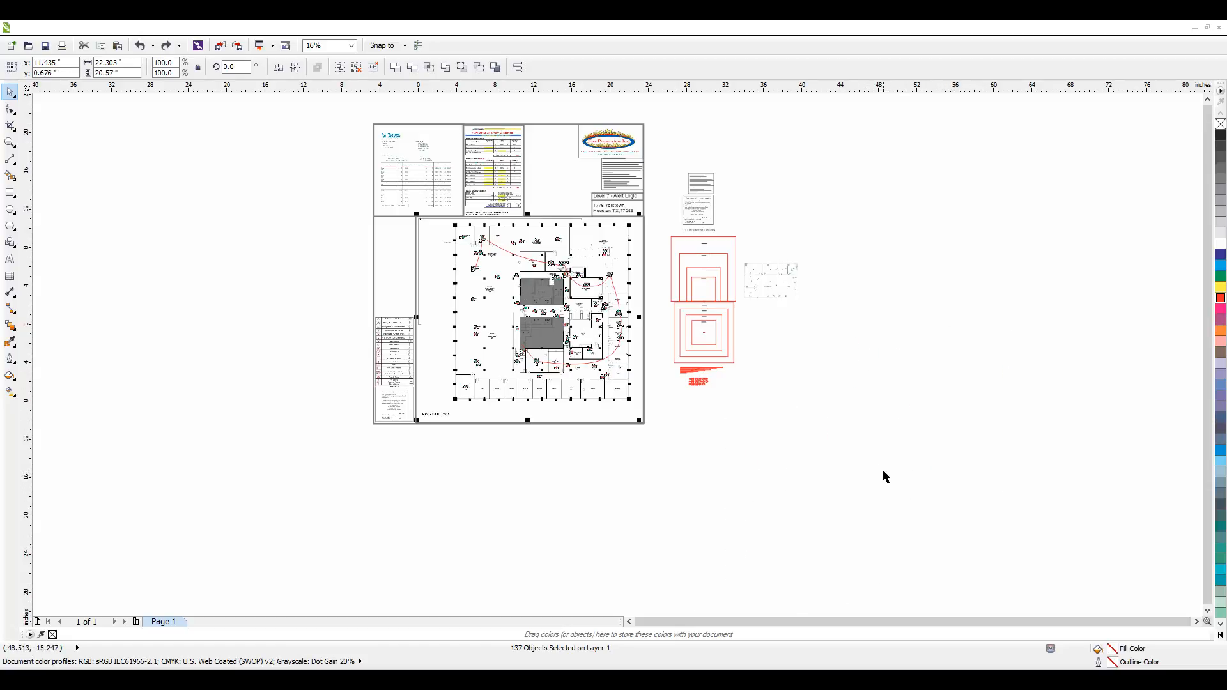
left_click(614, 463)
scroll(608, 471, "up", 1)
scroll(769, 518, "down", 1)
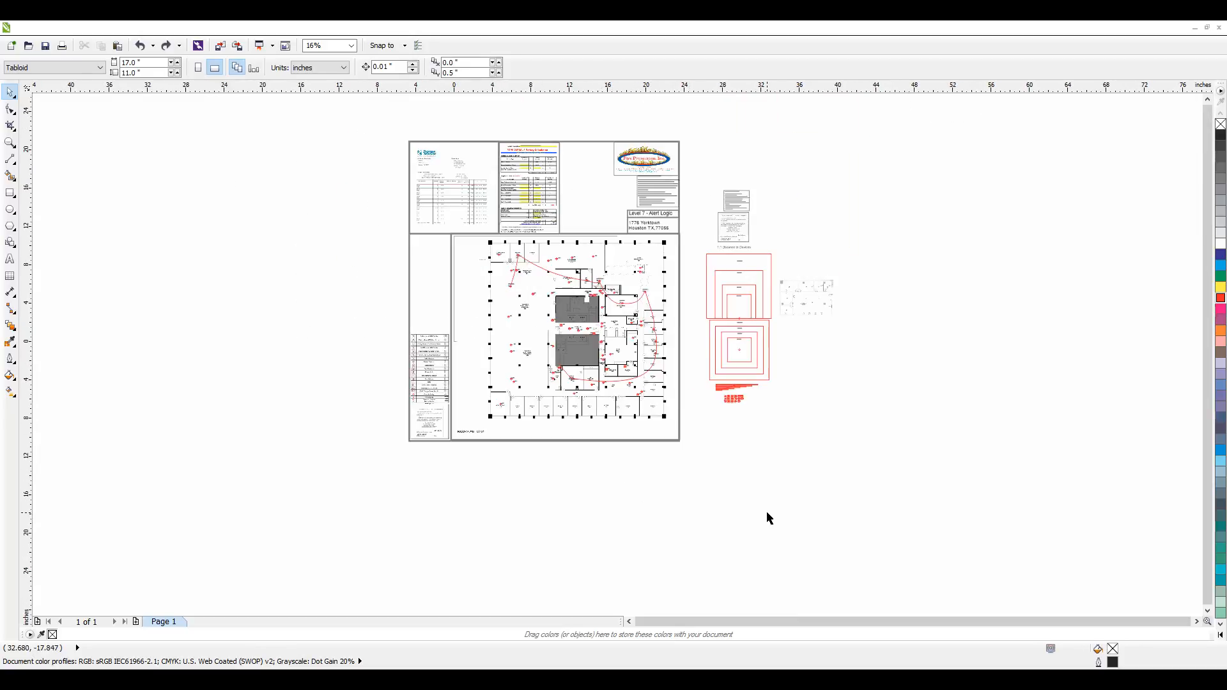
Select the floor plan, devices and inner frame together, move them to about X 49.4, Y -22.7 inches, and undo the move
left_click_drag(688, 465, 446, 231)
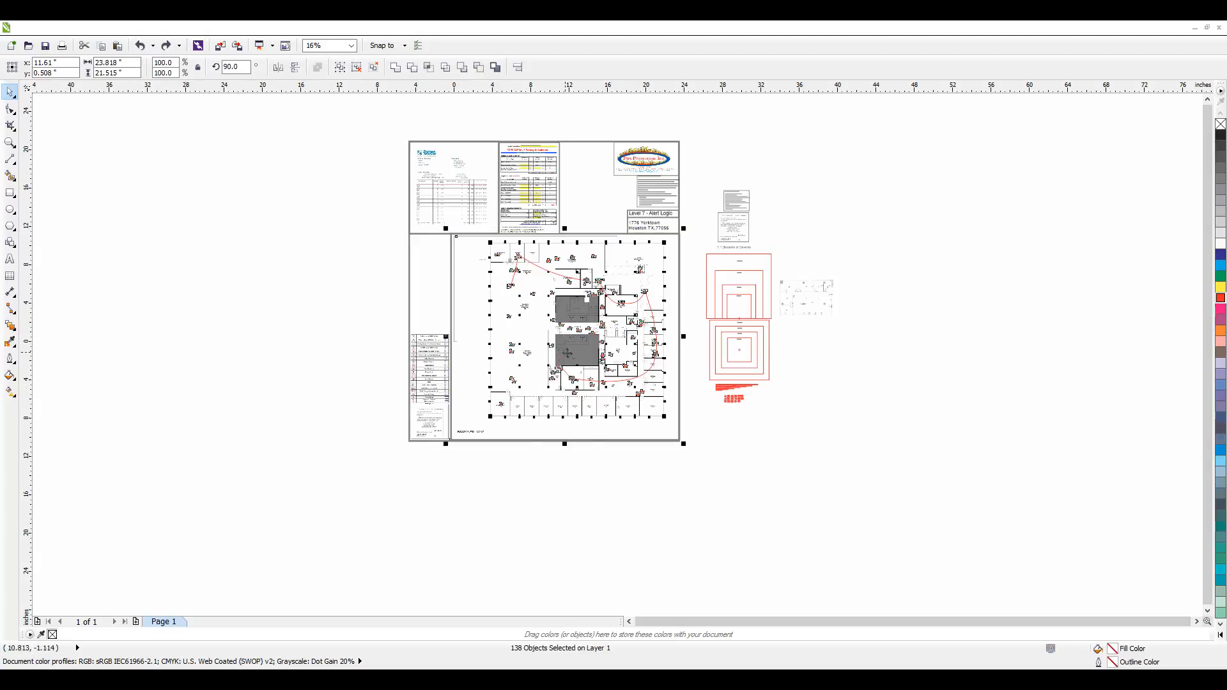
scroll(511, 329, "up", 2)
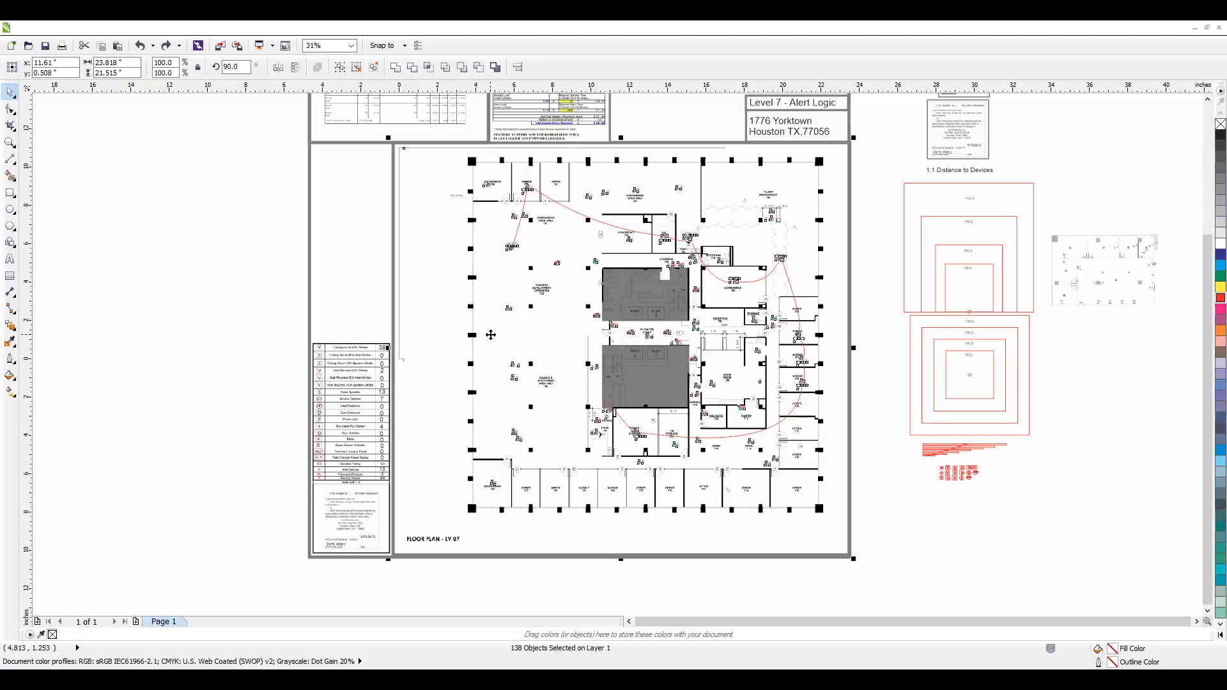
scroll(370, 256, "down", 2)
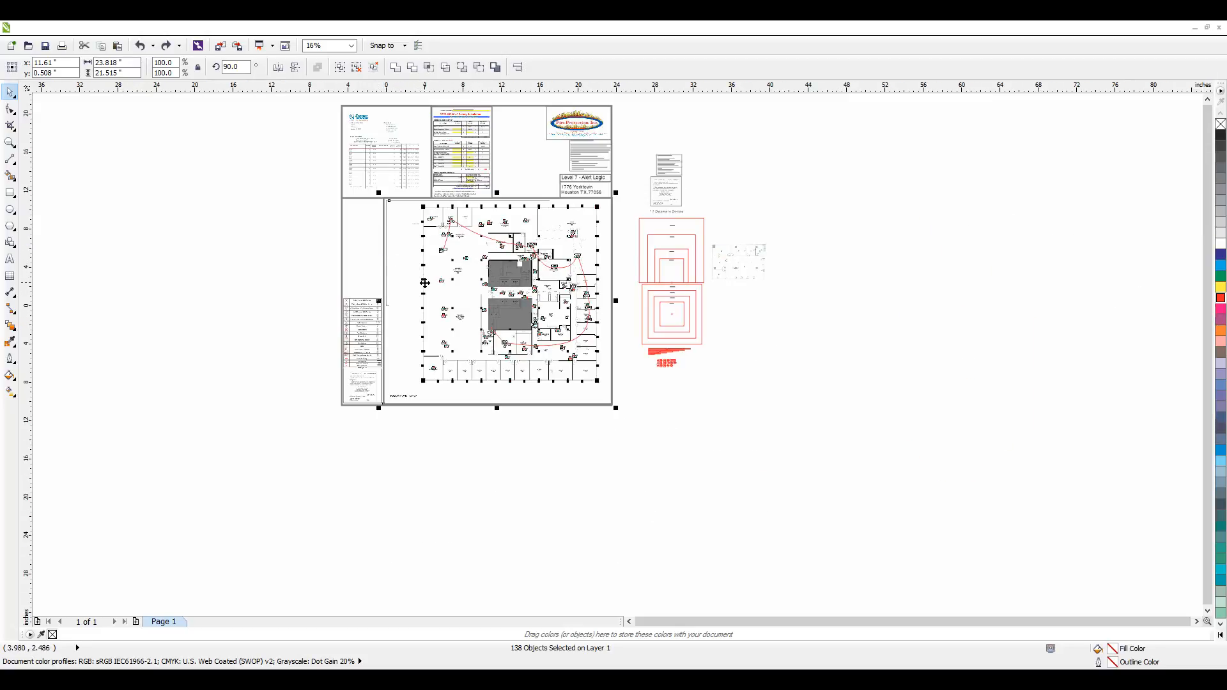
left_click_drag(425, 258, 787, 481)
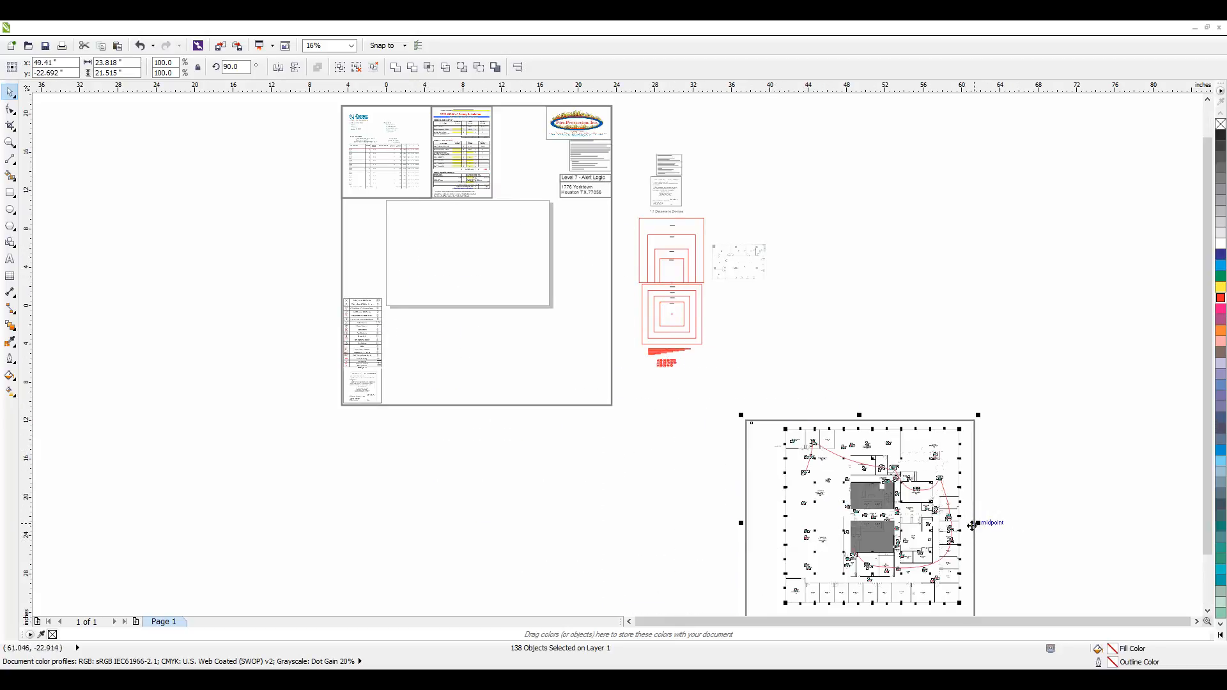
left_click(149, 49)
left_click(384, 431)
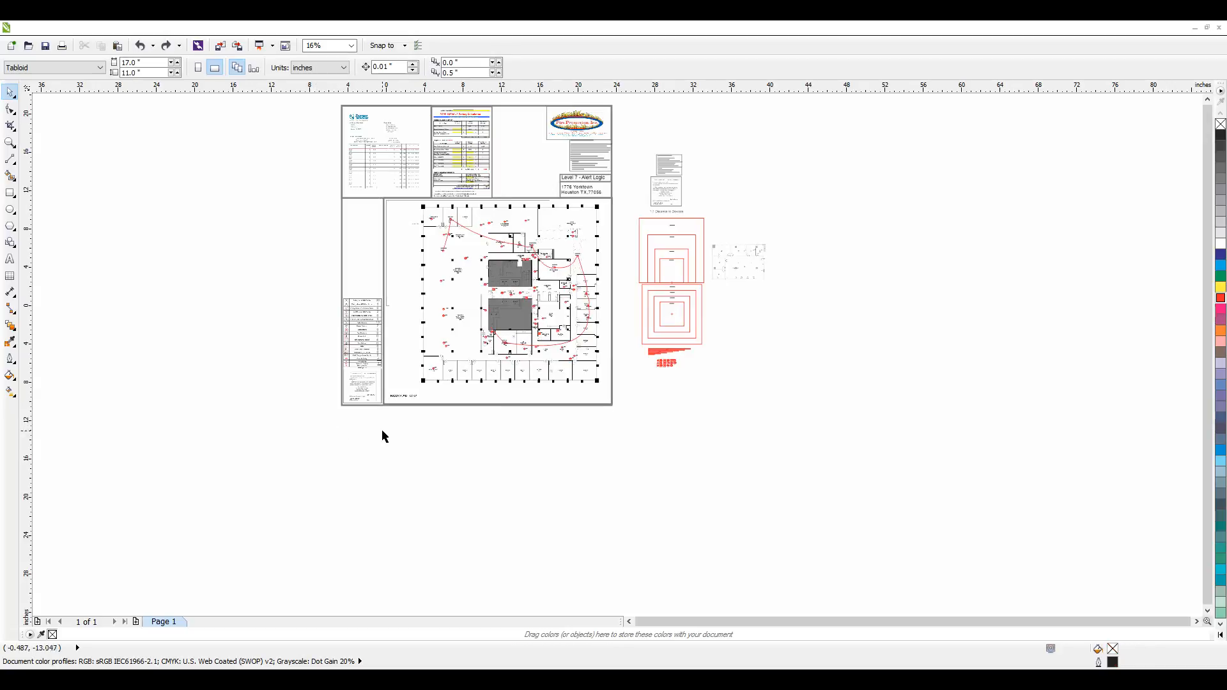
Move the floor plan bitmap off the sheet to about X 53.4, Y -17.7 inches, and its devices and wiring to about X 55.0, Y -17.0
left_click_drag(407, 358, 807, 529)
left_click(546, 474)
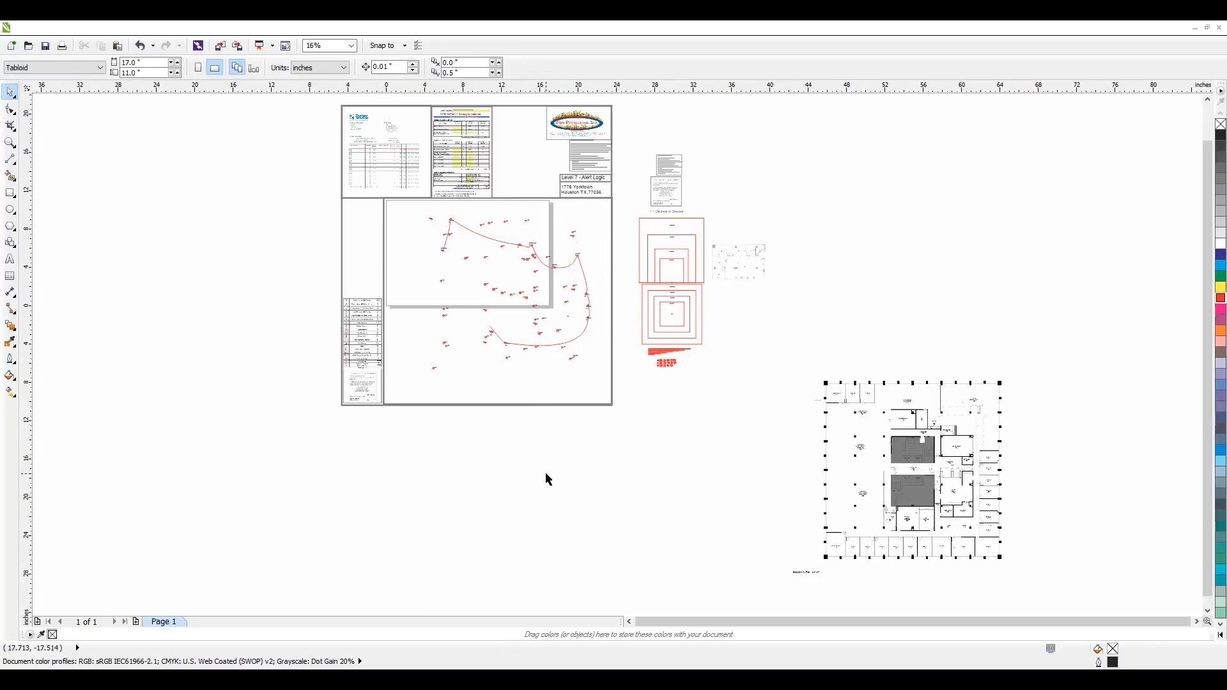
left_click_drag(425, 421, 606, 204)
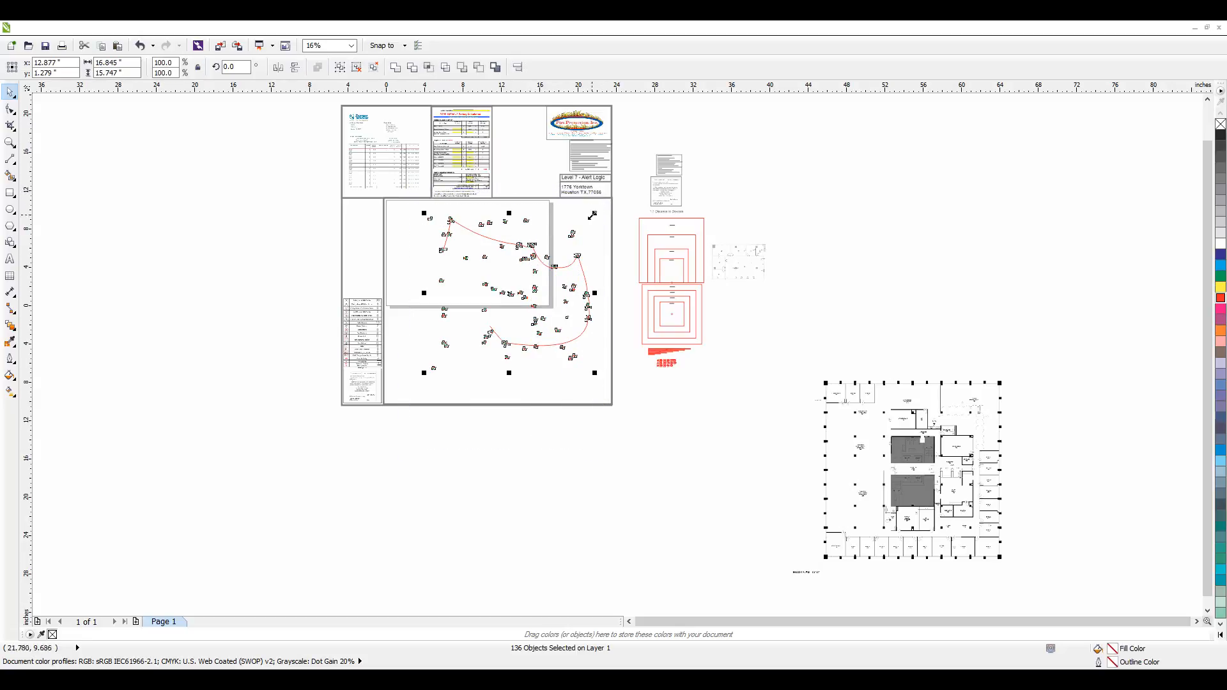
left_click_drag(534, 281, 938, 457)
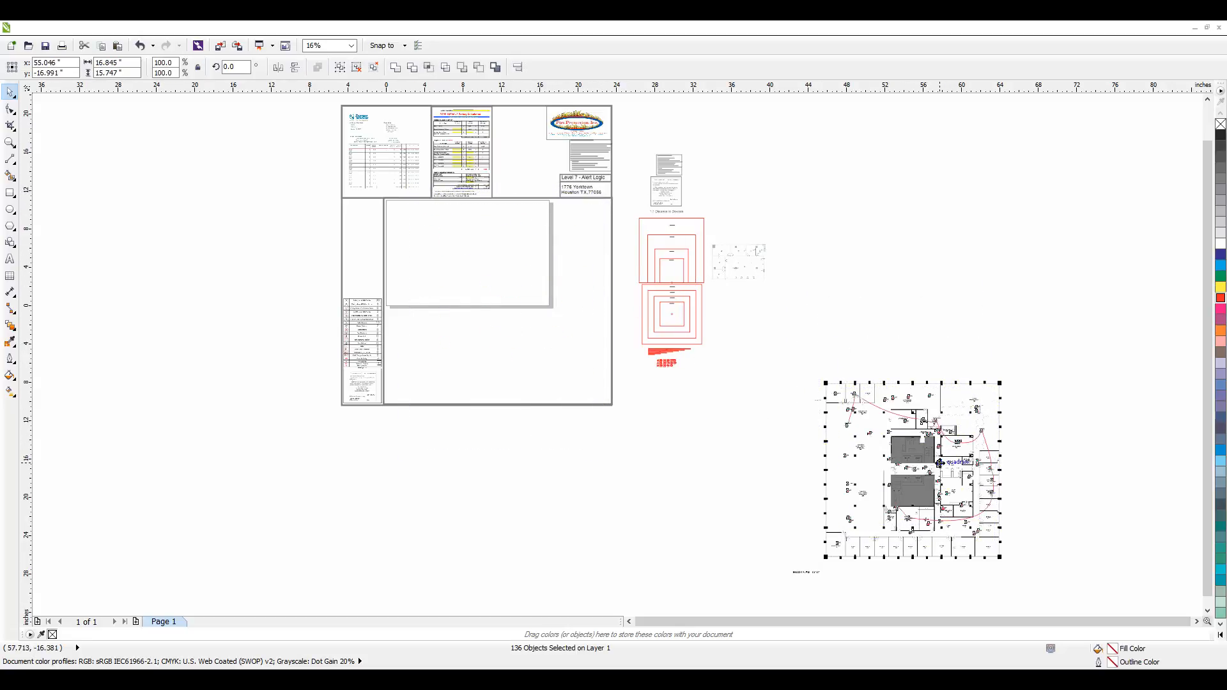
left_click(1008, 463)
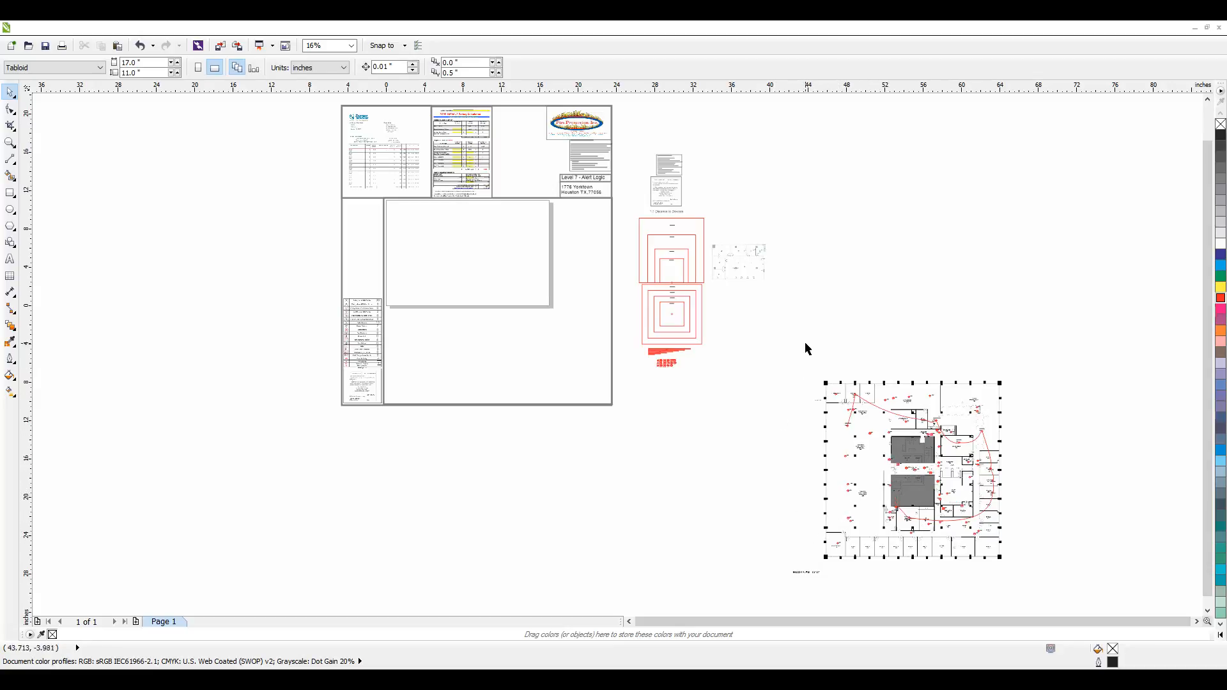
Delete the moved devices and wiring along with the old floor plan bitmap, leaving the inner frame empty
left_click_drag(805, 348, 1055, 588)
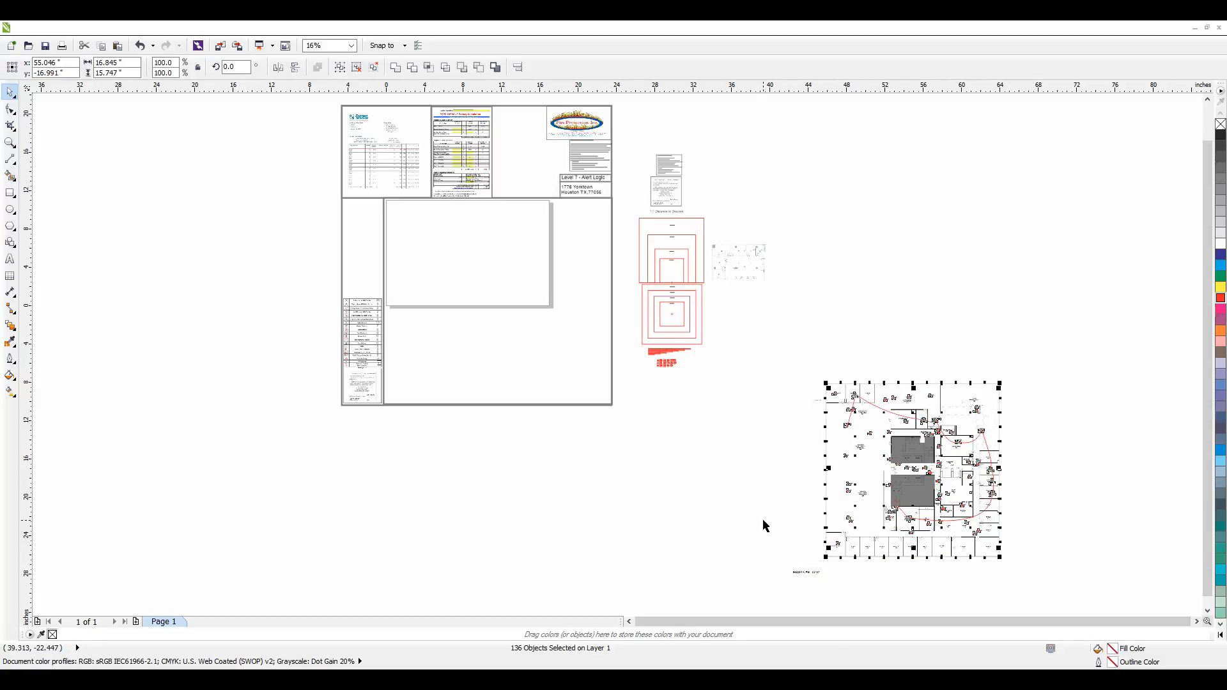
key("Delete")
left_click(871, 488)
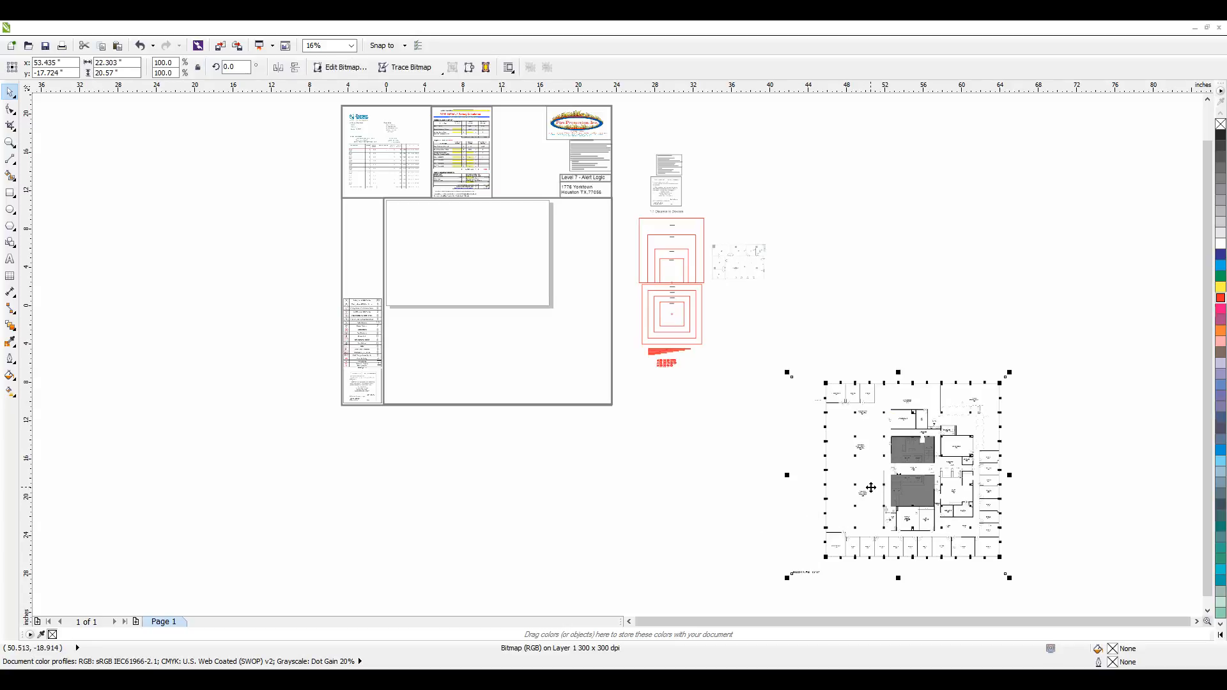
key("Delete")
scroll(666, 301, "up", 4)
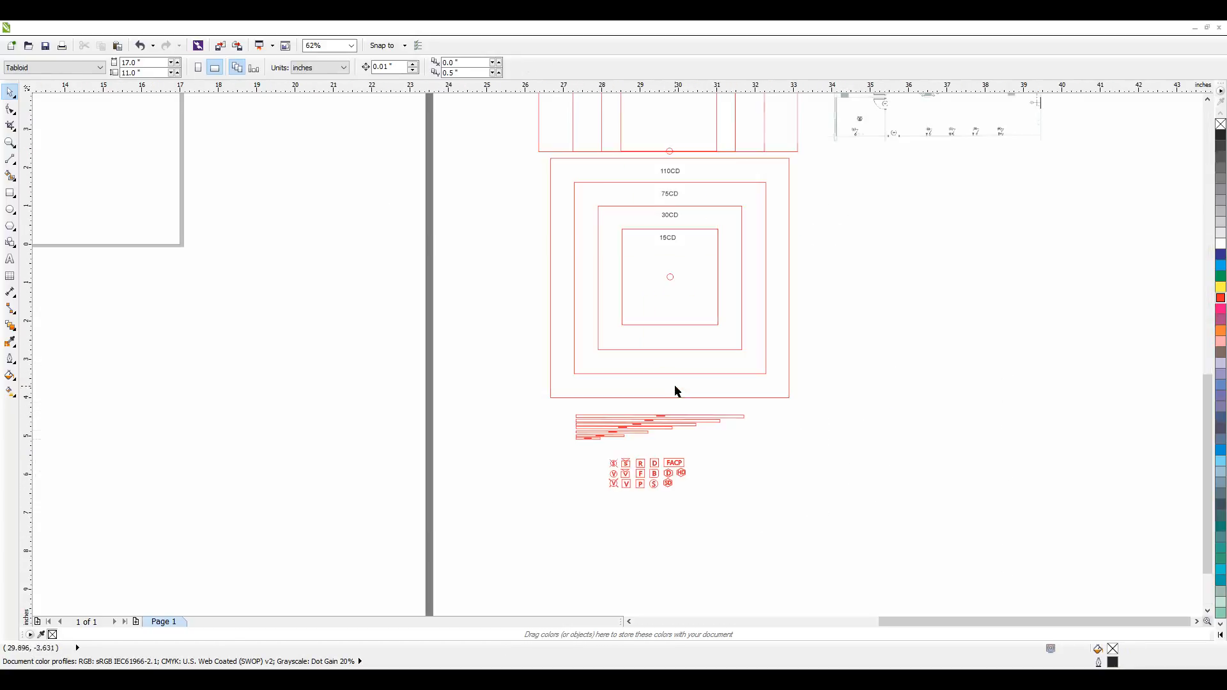
scroll(725, 447, "down", 4)
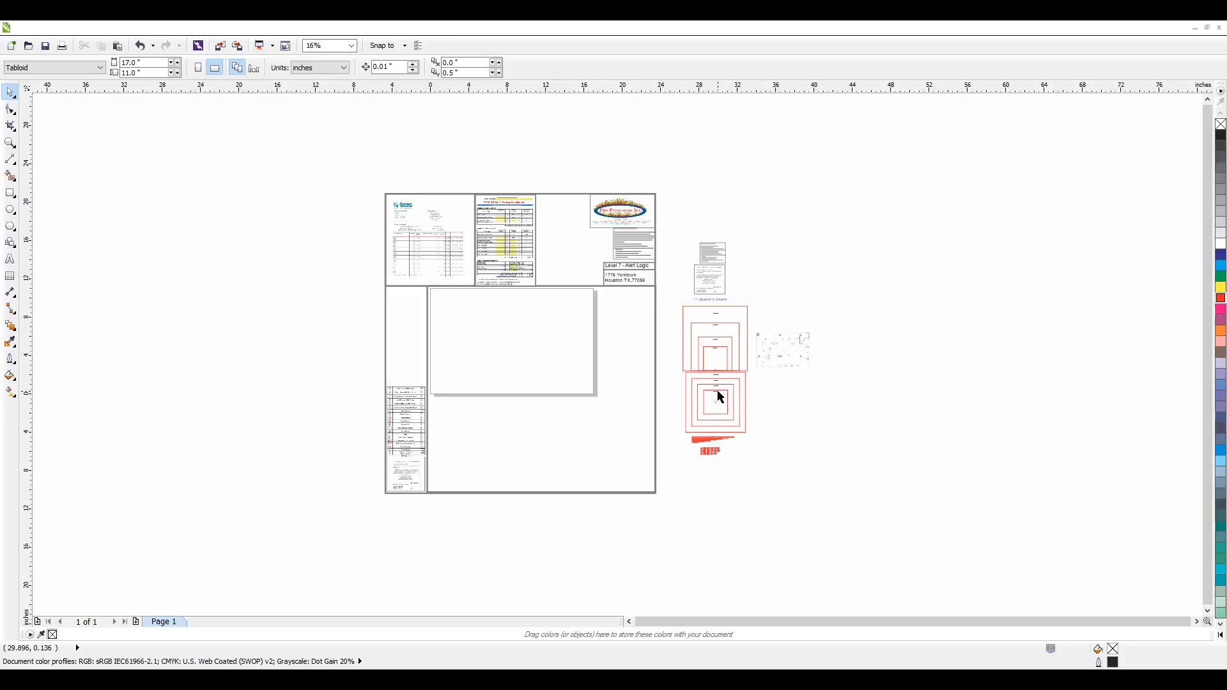
scroll(719, 389, "up", 2)
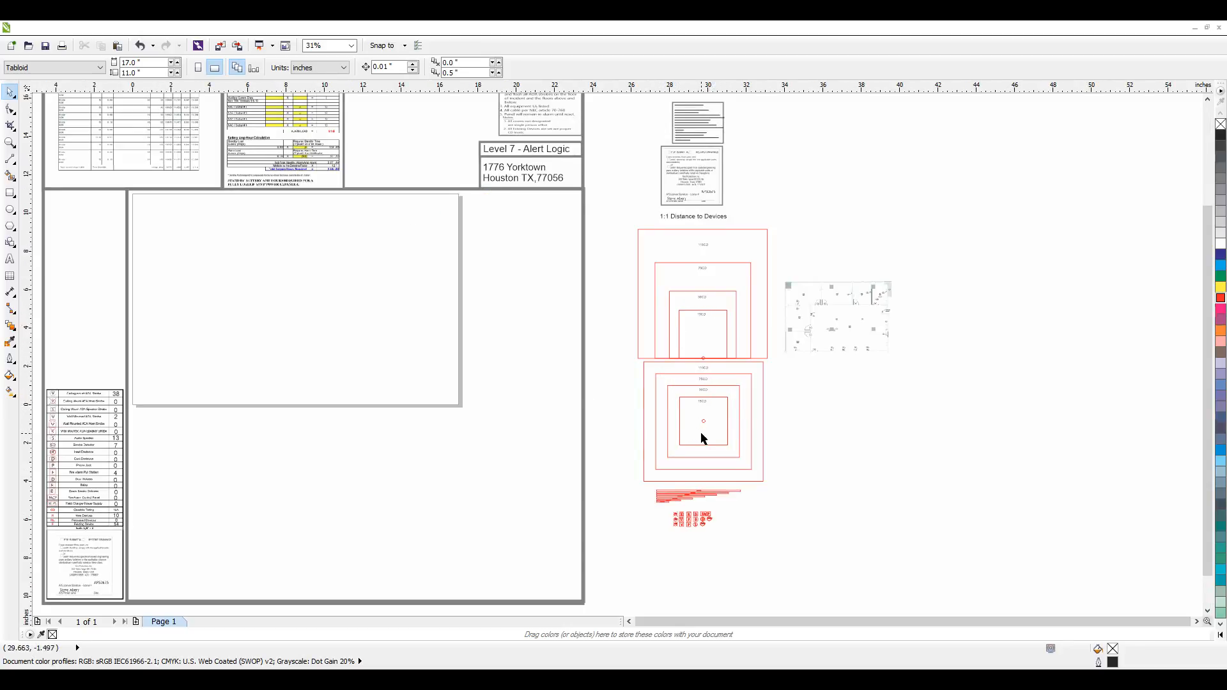
Examine the red distance bars and device symbols beside the sheet at several magnifications
scroll(703, 511, "up", 6)
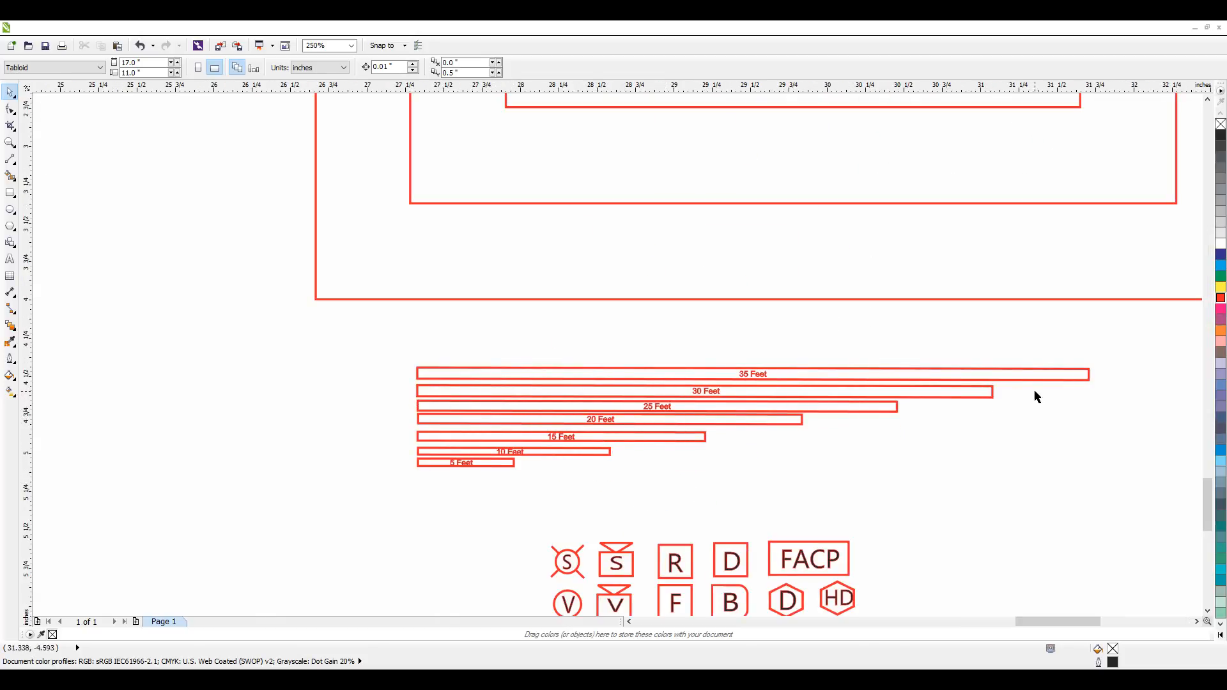
scroll(716, 403, "down", 2)
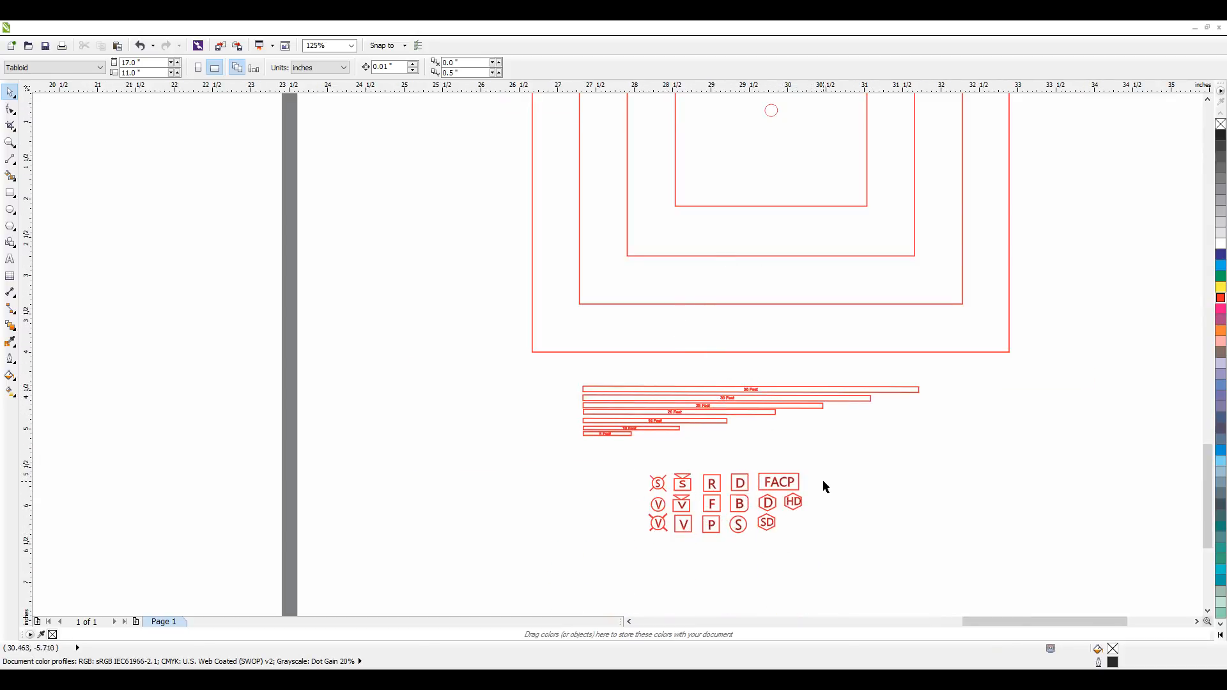
scroll(844, 532, "down", 2)
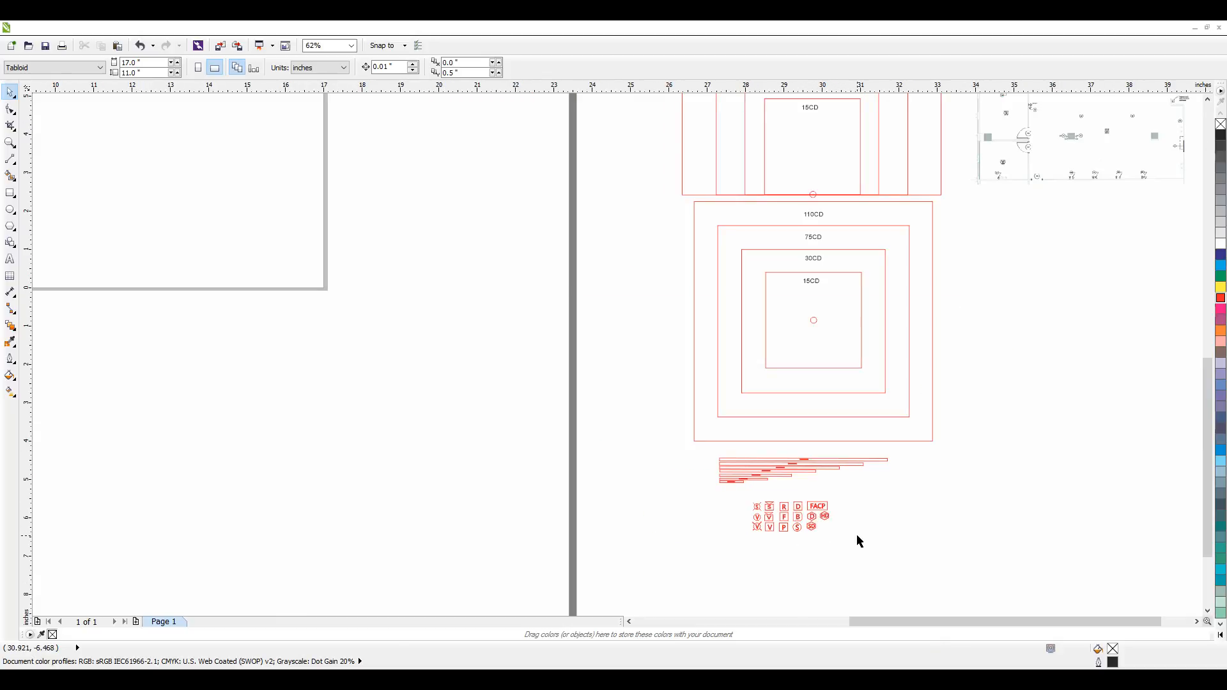
scroll(870, 531, "down", 2)
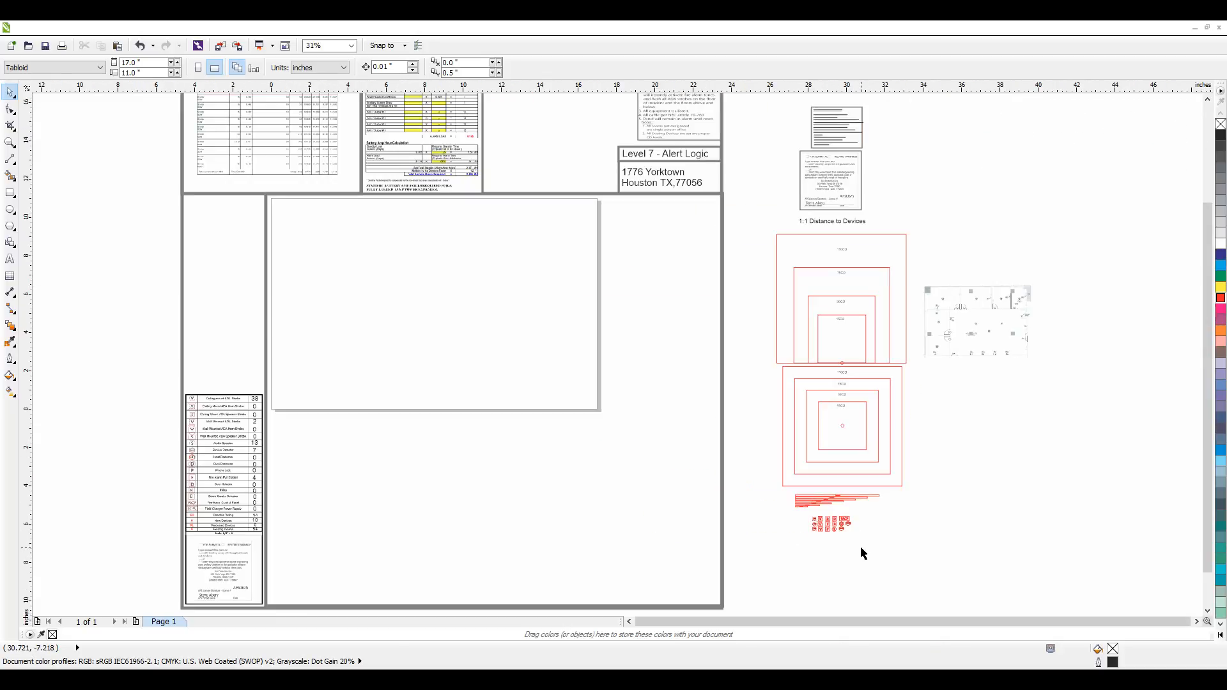
scroll(862, 553, "up", 4)
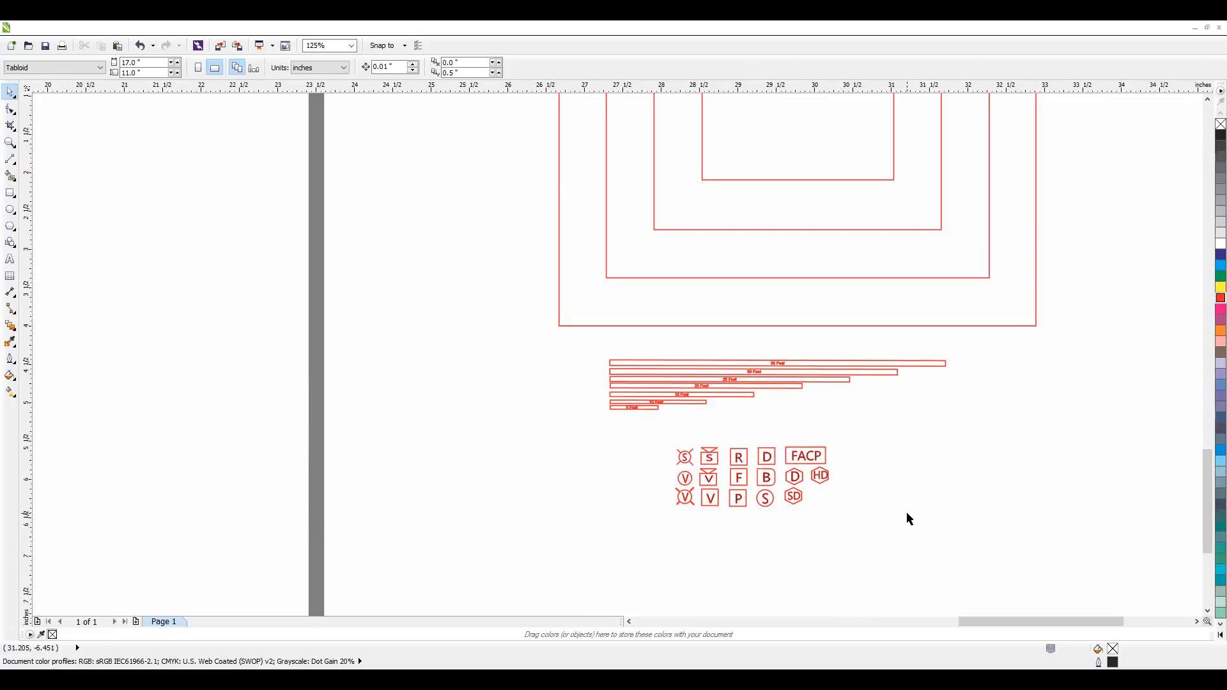
scroll(907, 514, "down", 2)
scroll(906, 515, "down", 2)
Select the individual quantity texts in the upper strobe rows of the device legend one after another
scroll(599, 514, "up", 2)
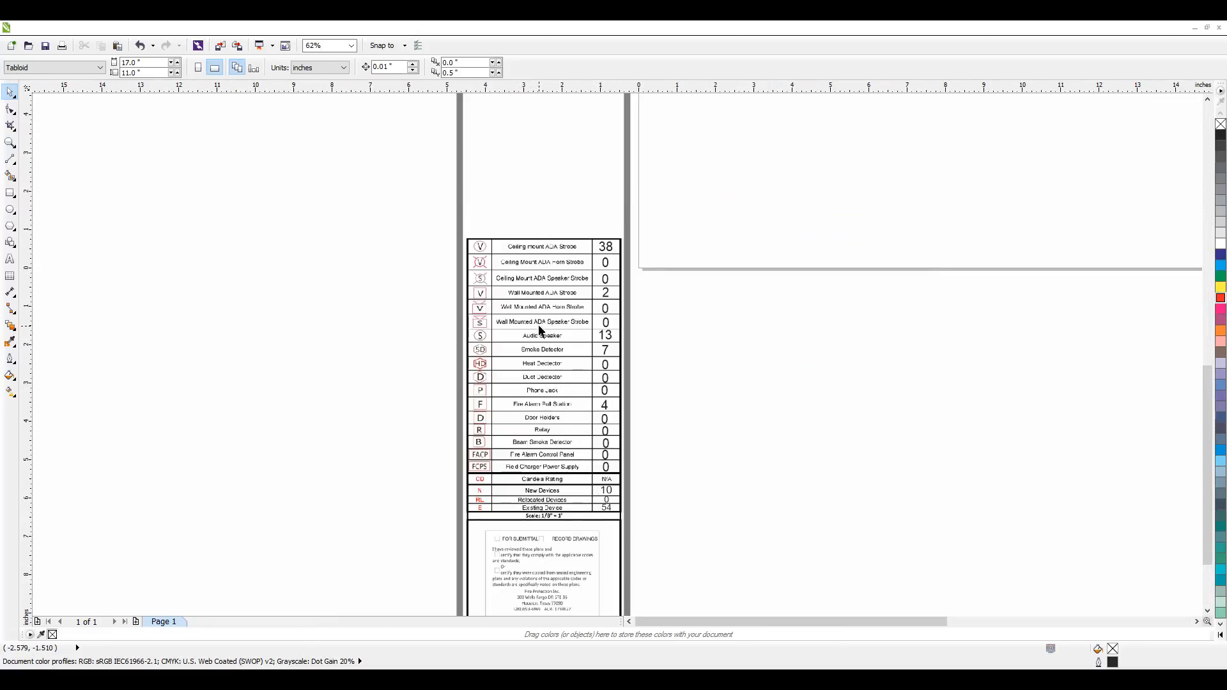
left_click(606, 246)
left_click(604, 262)
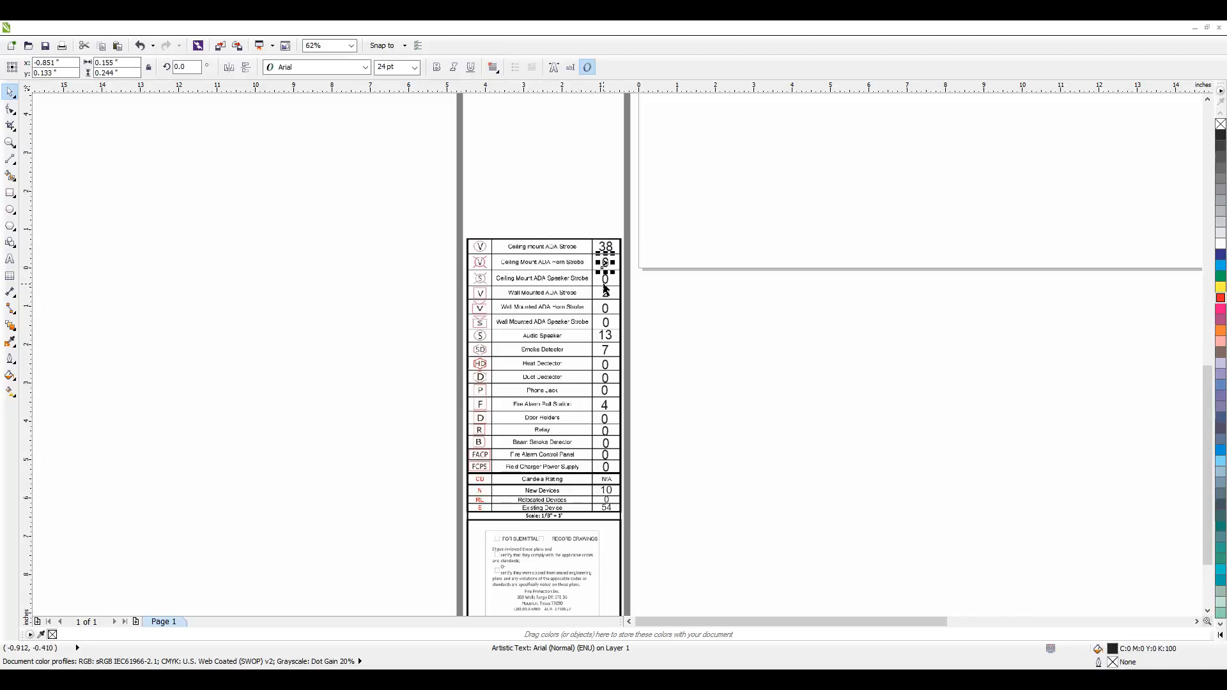
left_click(603, 281)
left_click(604, 250)
left_click(605, 281)
left_click(605, 293)
Change the Ceiling Mount ADA Strobe quantity in the legend to 5 and centre the number in its cell
double_click(605, 247)
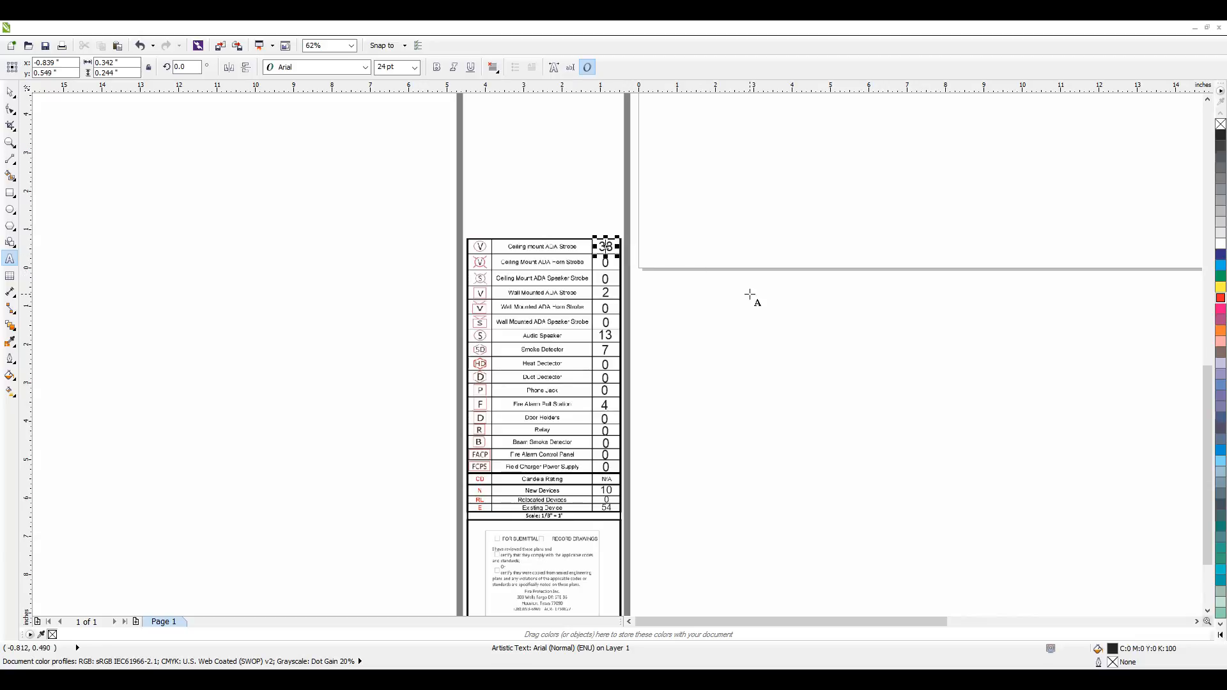
key("BackSpace")
key("Delete")
key("Escape")
left_click(376, 240)
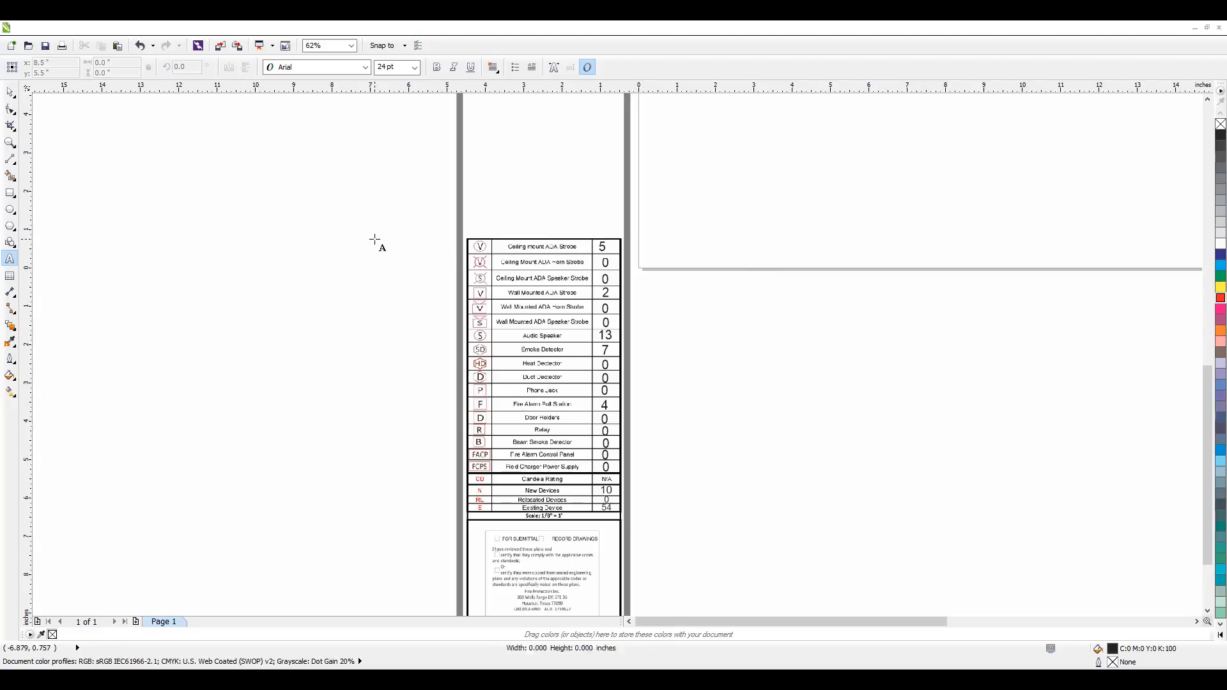
left_click(10, 93)
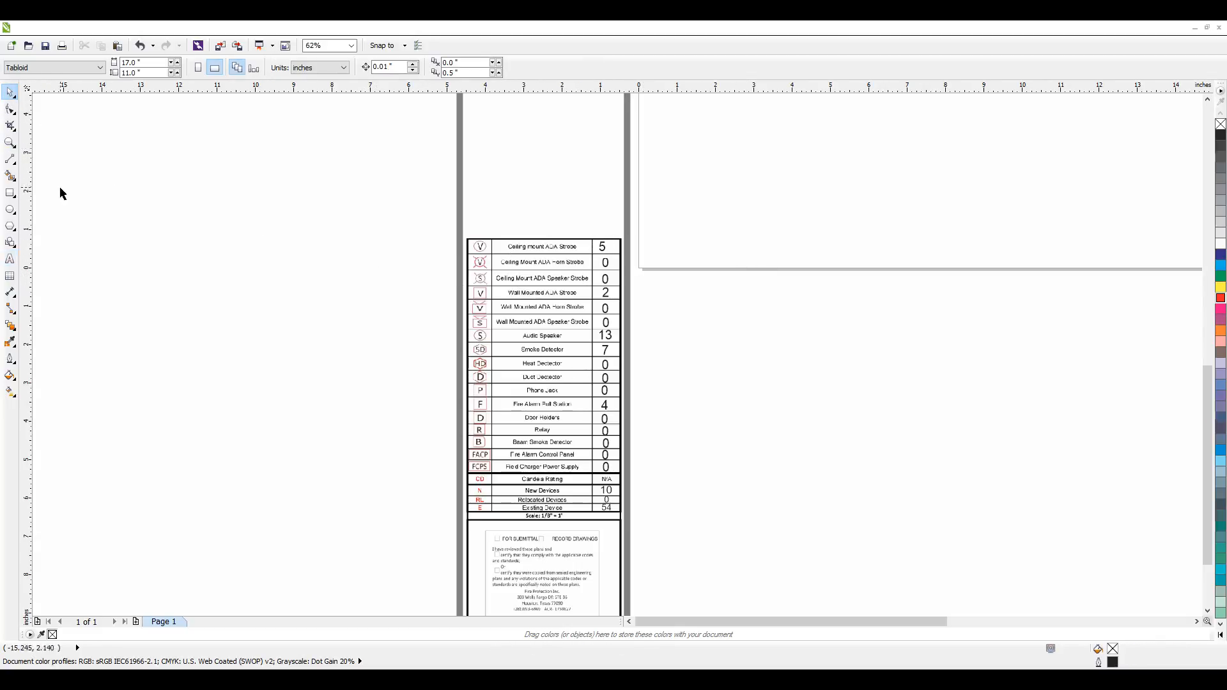
left_click(603, 248)
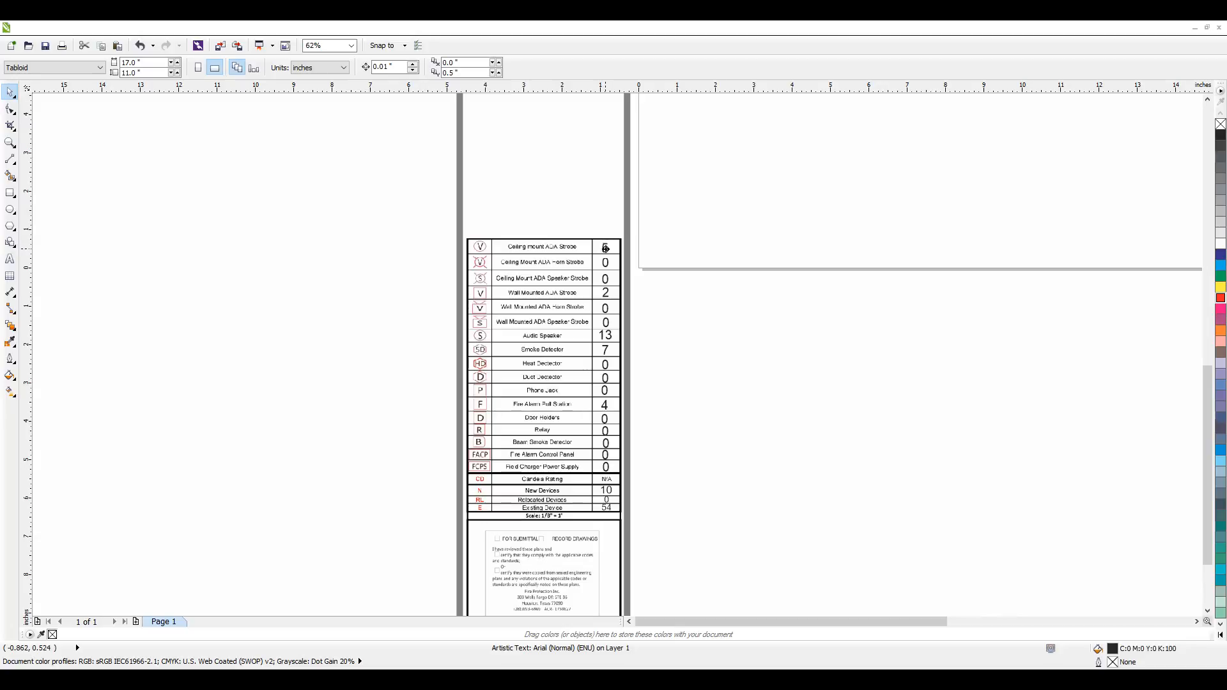
left_click(355, 273)
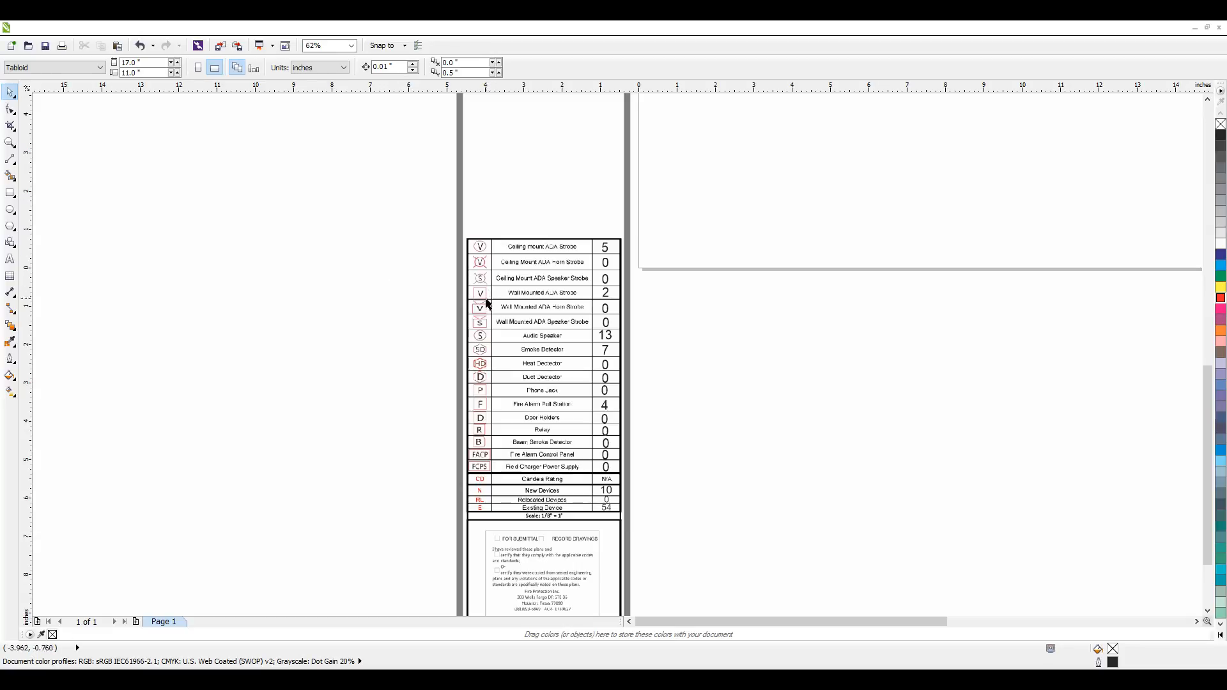
Move the legend bitmap off the sheet to about X -11.9, Y -5.2 inches, undo the moves and clear the selection
scroll(509, 339, "down", 1)
scroll(516, 437, "up", 1)
scroll(536, 528, "up", 1)
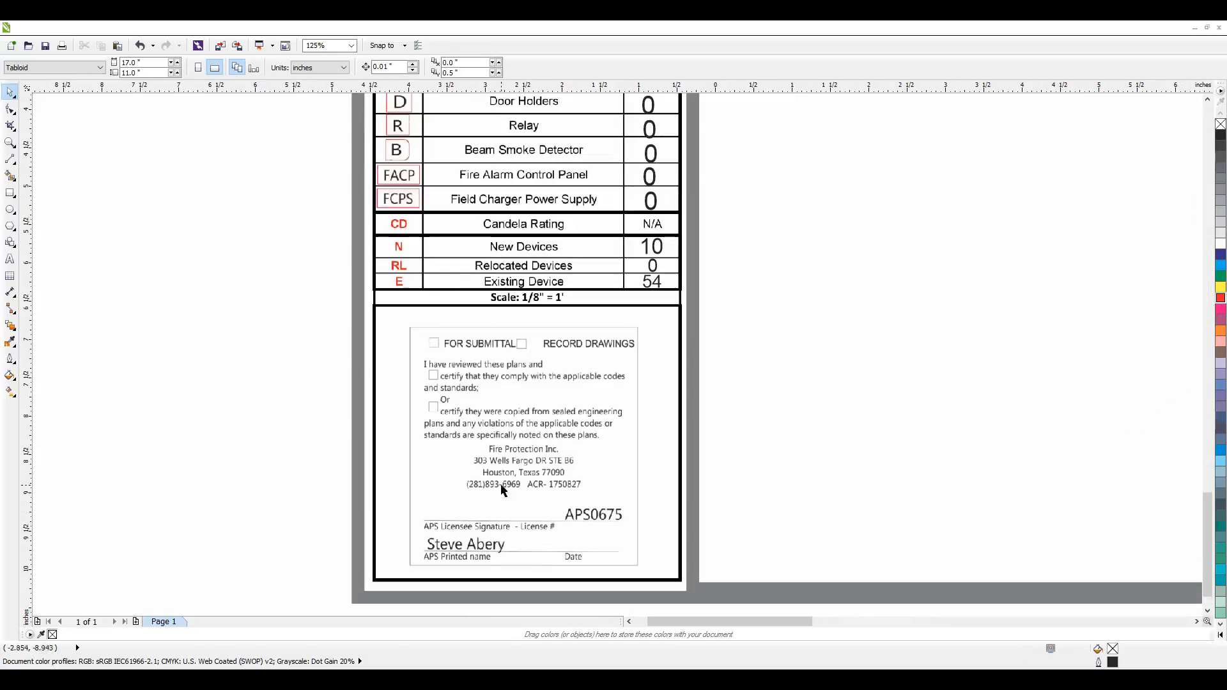
left_click(550, 471)
scroll(459, 442, "down", 1)
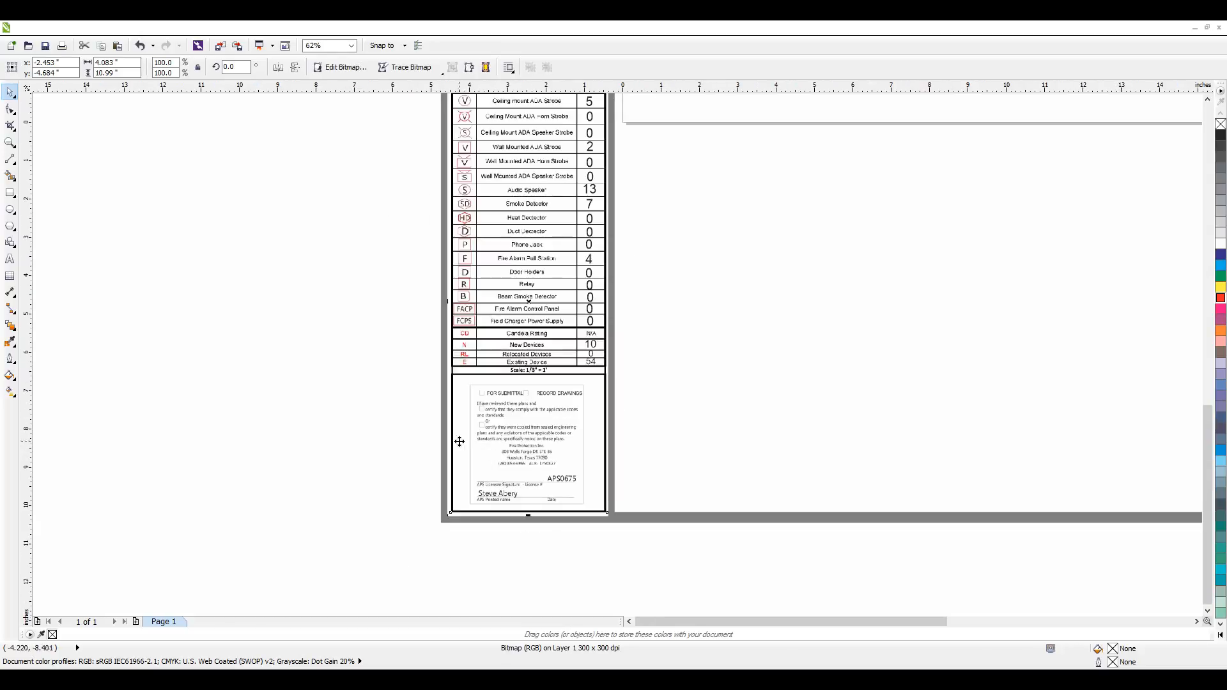
scroll(507, 382, "down", 1)
left_click_drag(519, 365, 525, 401)
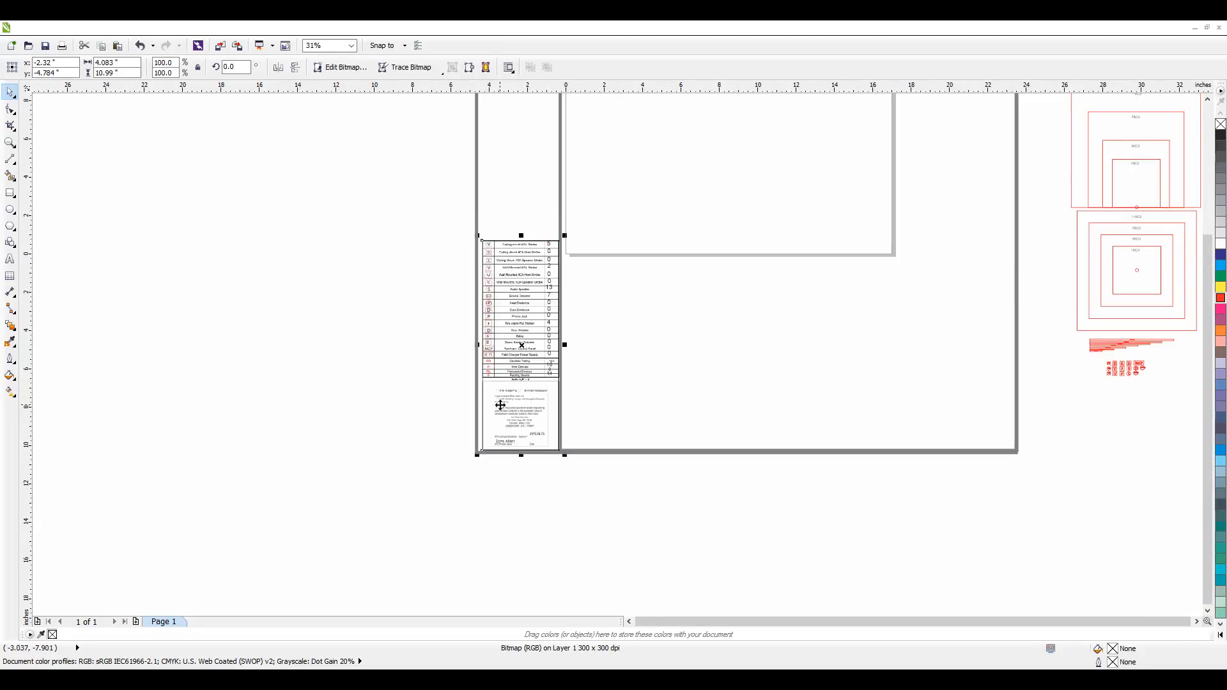
left_click(141, 47)
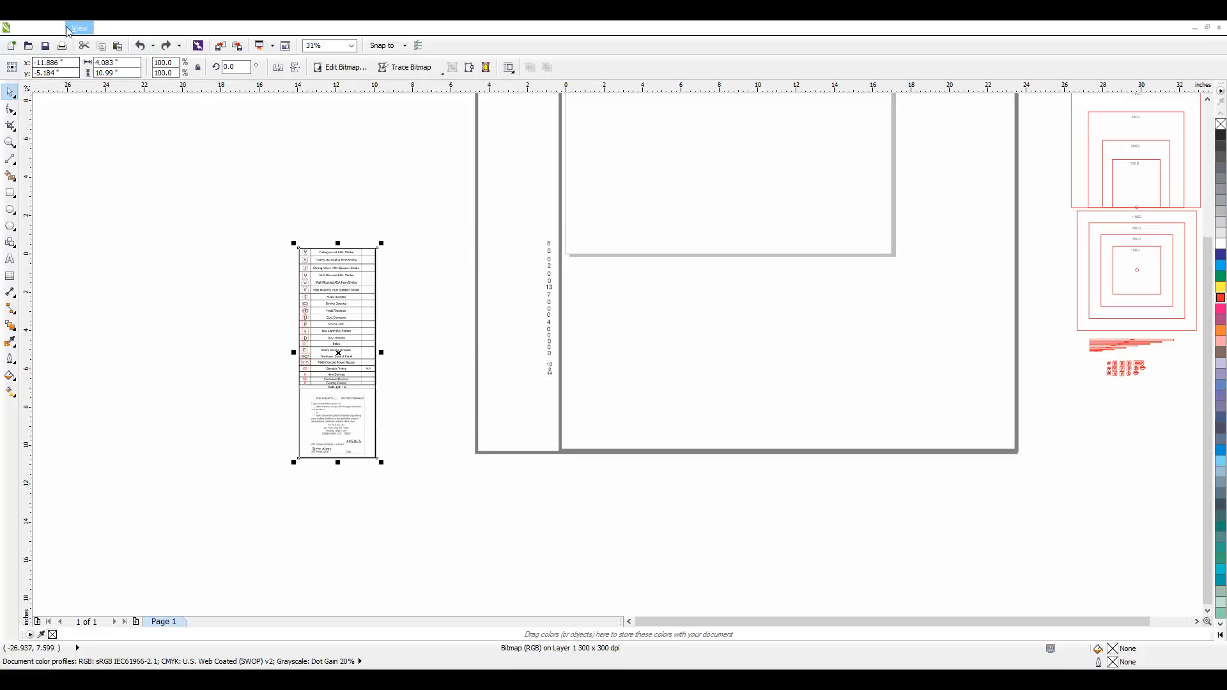
left_click(142, 47)
scroll(502, 447, "up", 2)
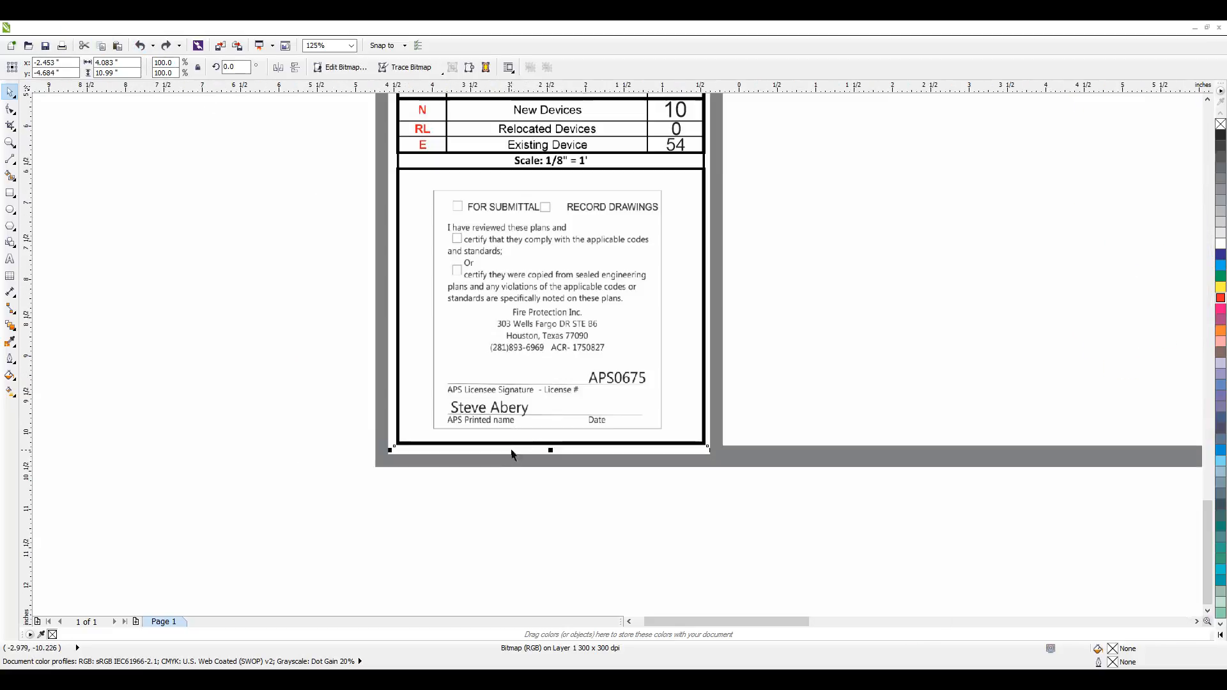
scroll(543, 423, "up", 1)
scroll(544, 424, "down", 5)
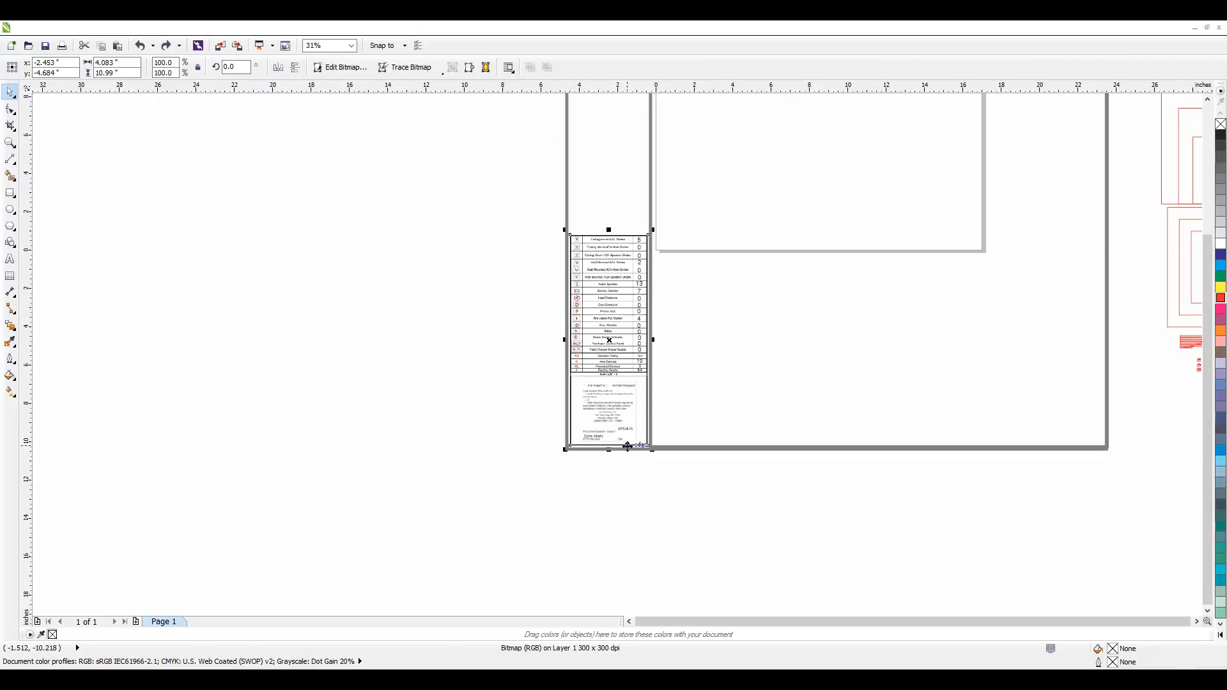
left_click(613, 344)
Delete the System Sensor circuit calculation bitmap from the upper frame, keeping the frame itself
scroll(647, 312, "up", 4)
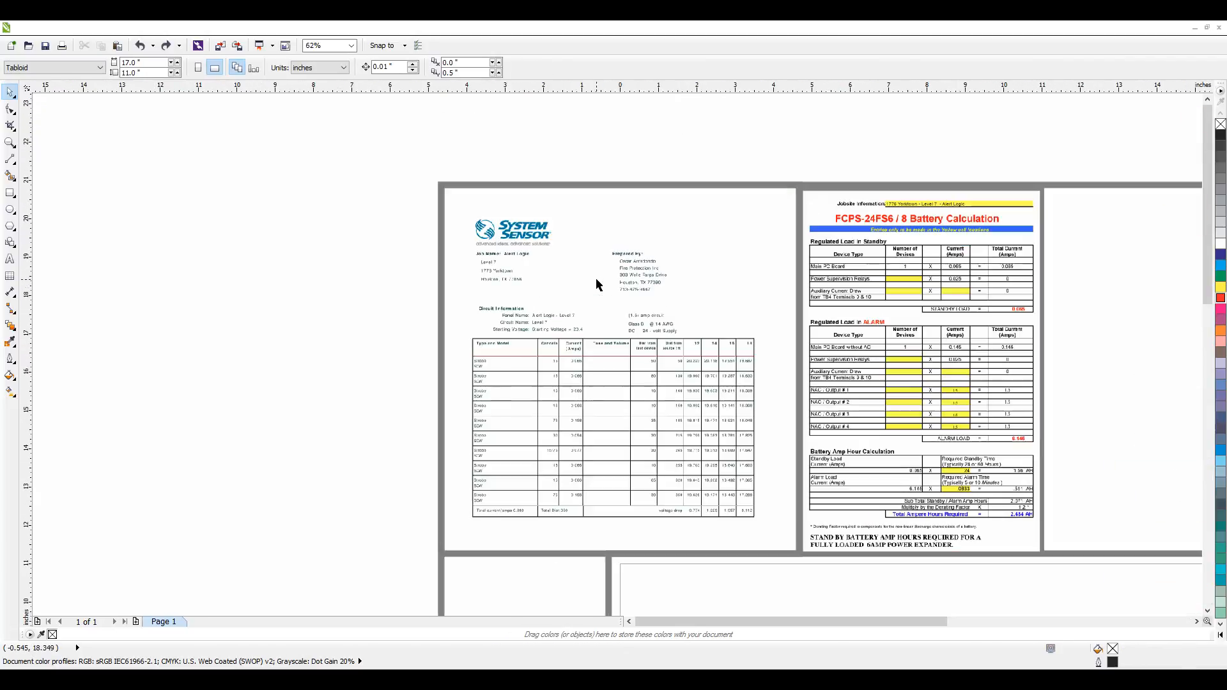
left_click(604, 353)
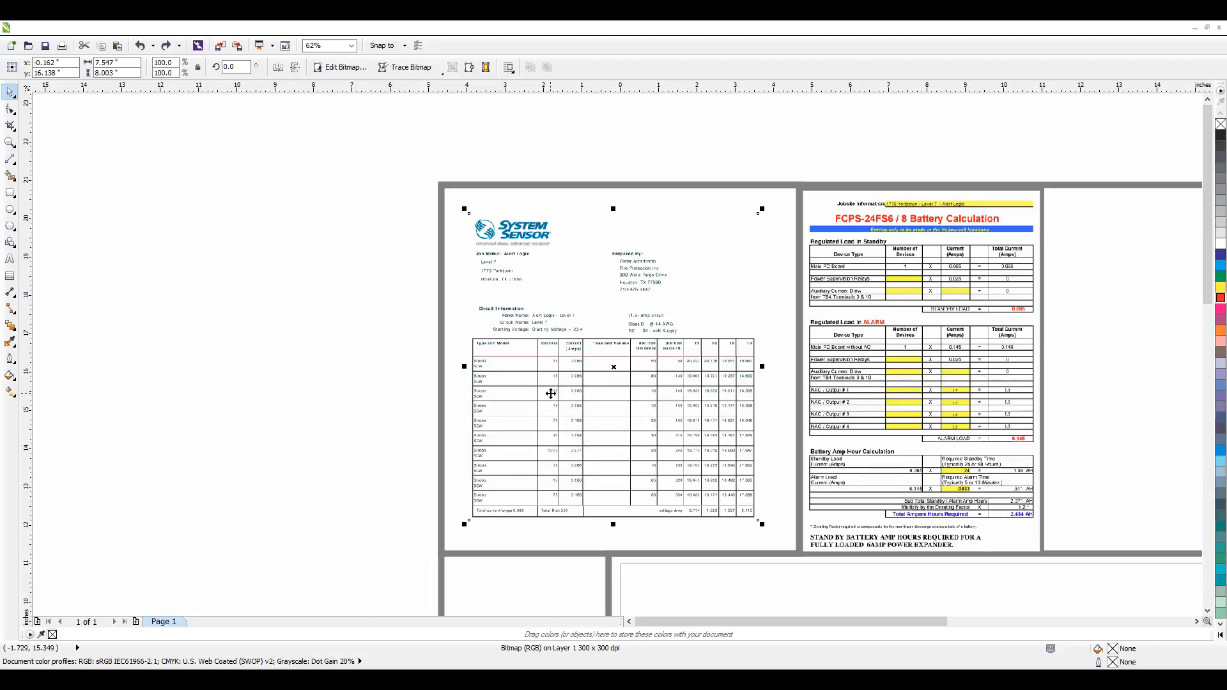
left_click(287, 365)
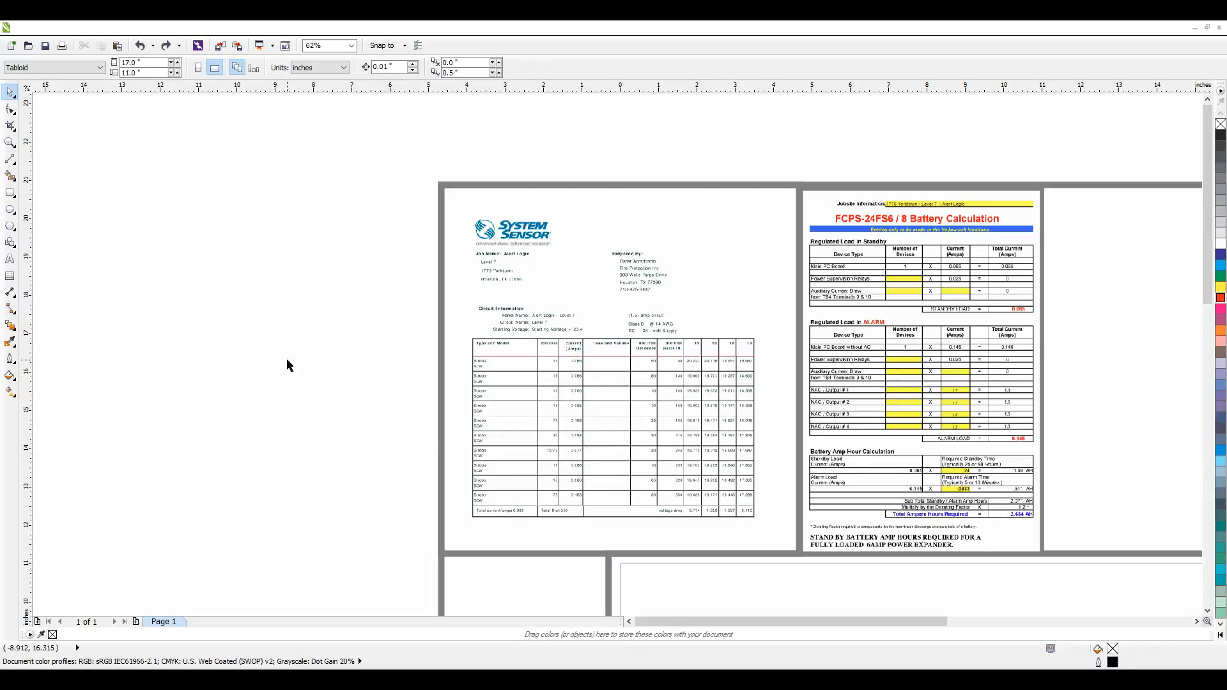
left_click(607, 377)
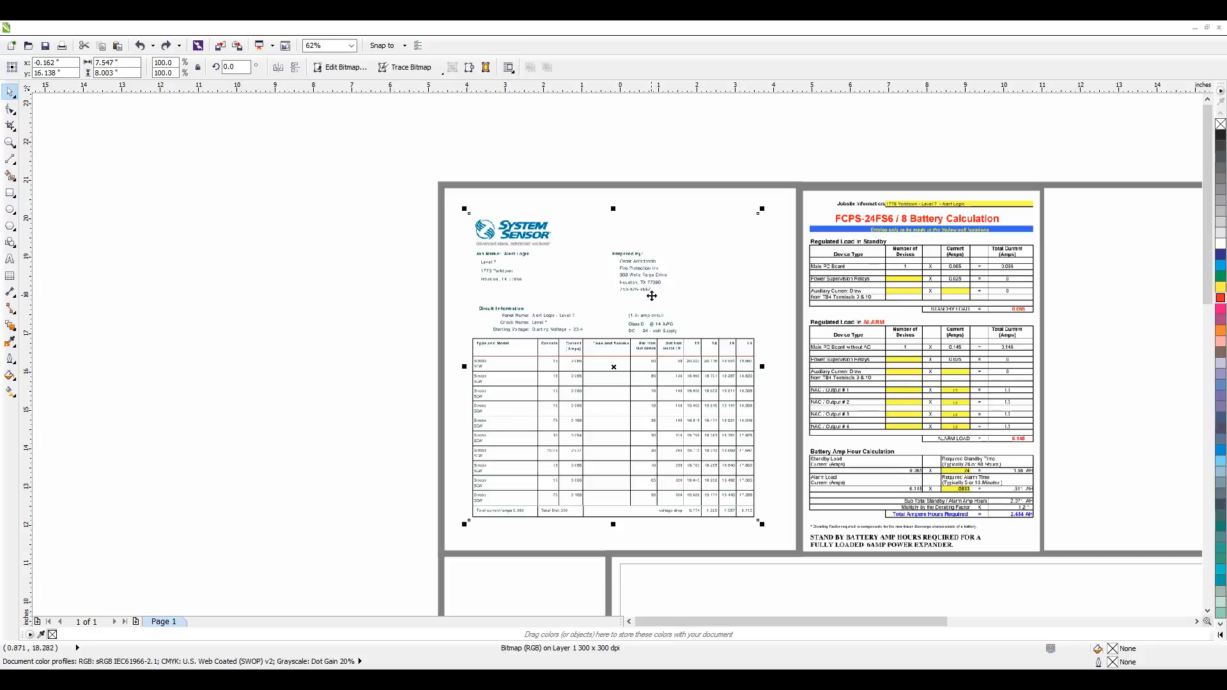
left_click_drag(611, 389, 576, 388)
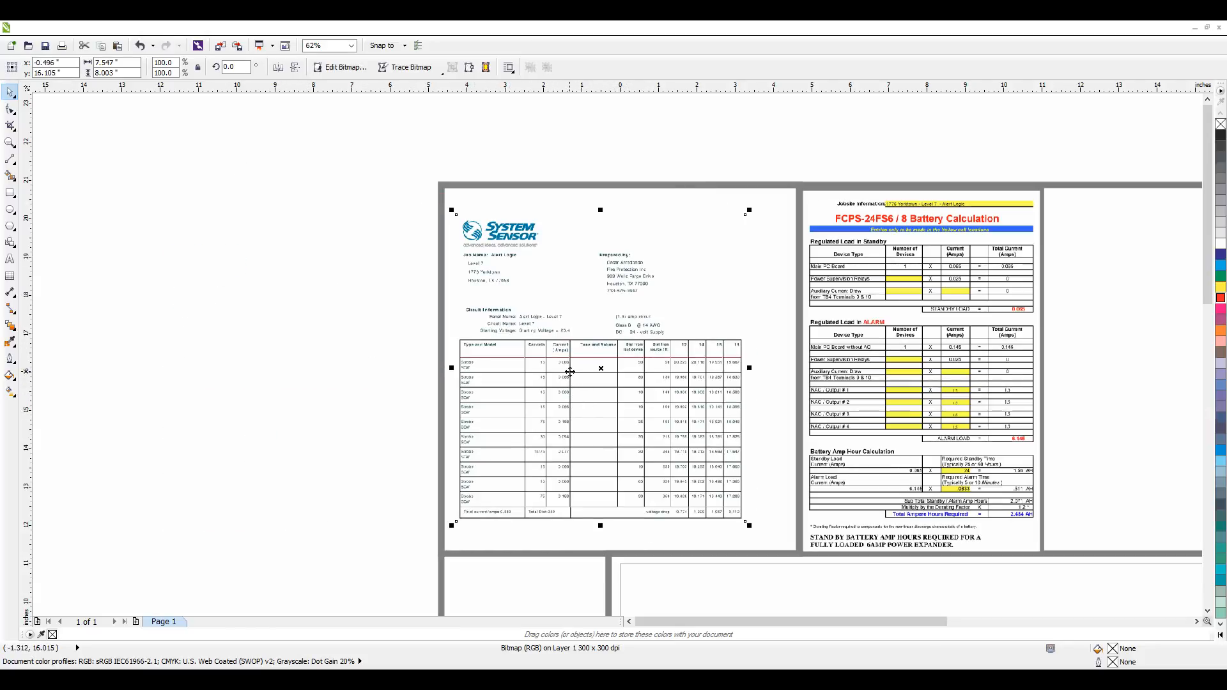
key("Delete")
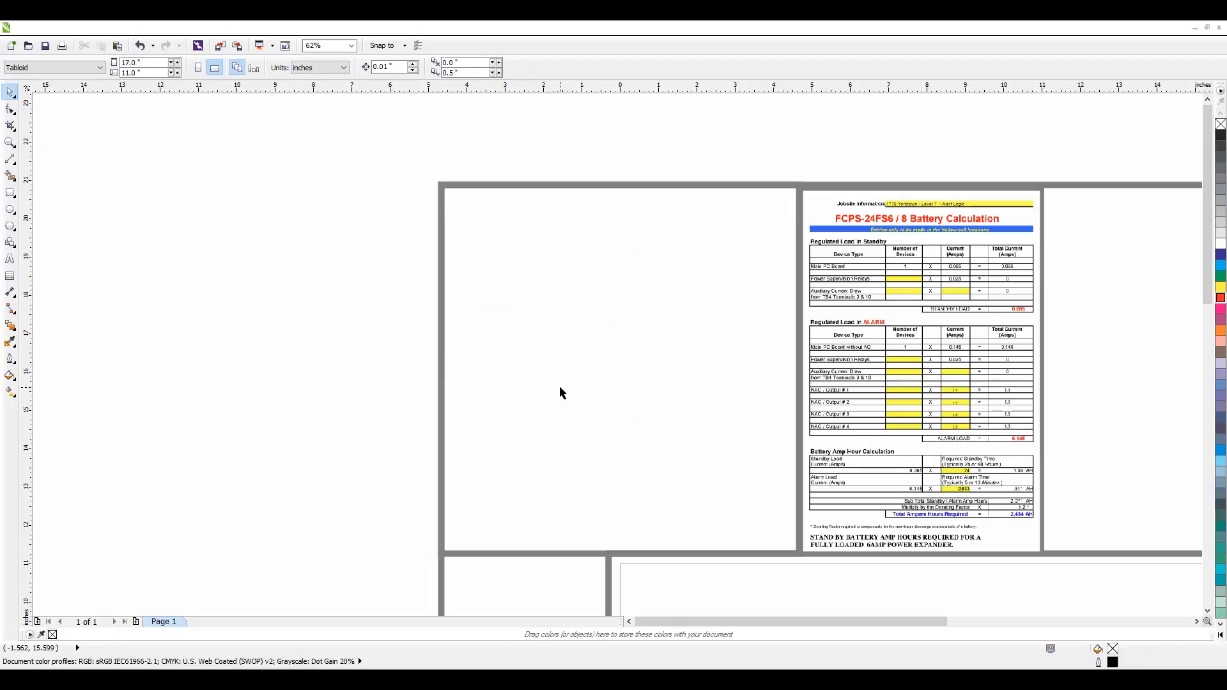
Shift the Jobsite Information text on the battery calculation sheet slightly within its yellow field, to about X 8.02, Y 20.37 inches
scroll(266, 345, "down", 2)
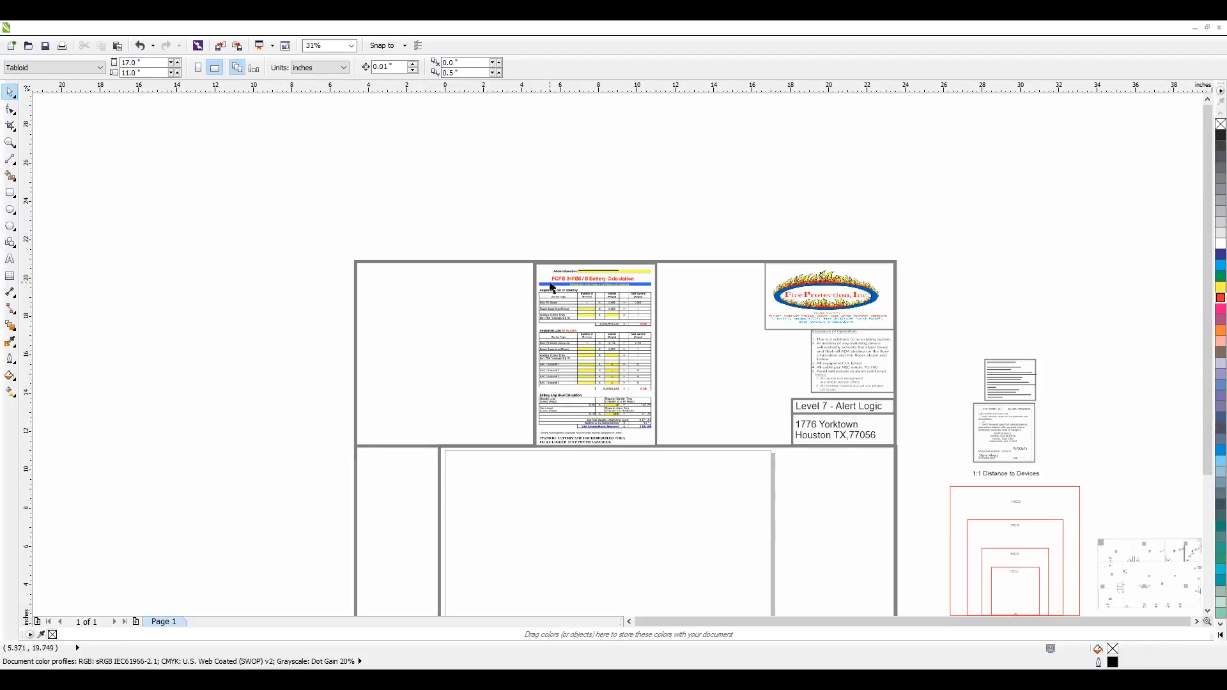
scroll(606, 273, "up", 2)
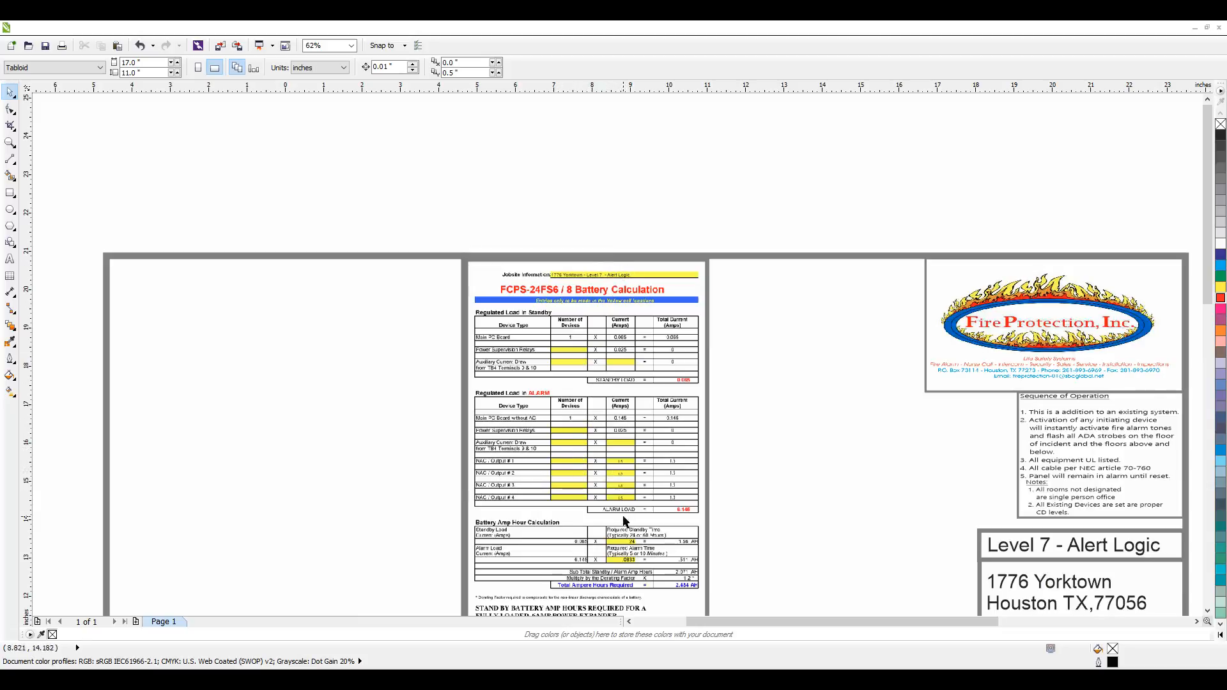
left_click(607, 276)
scroll(604, 298, "up", 2)
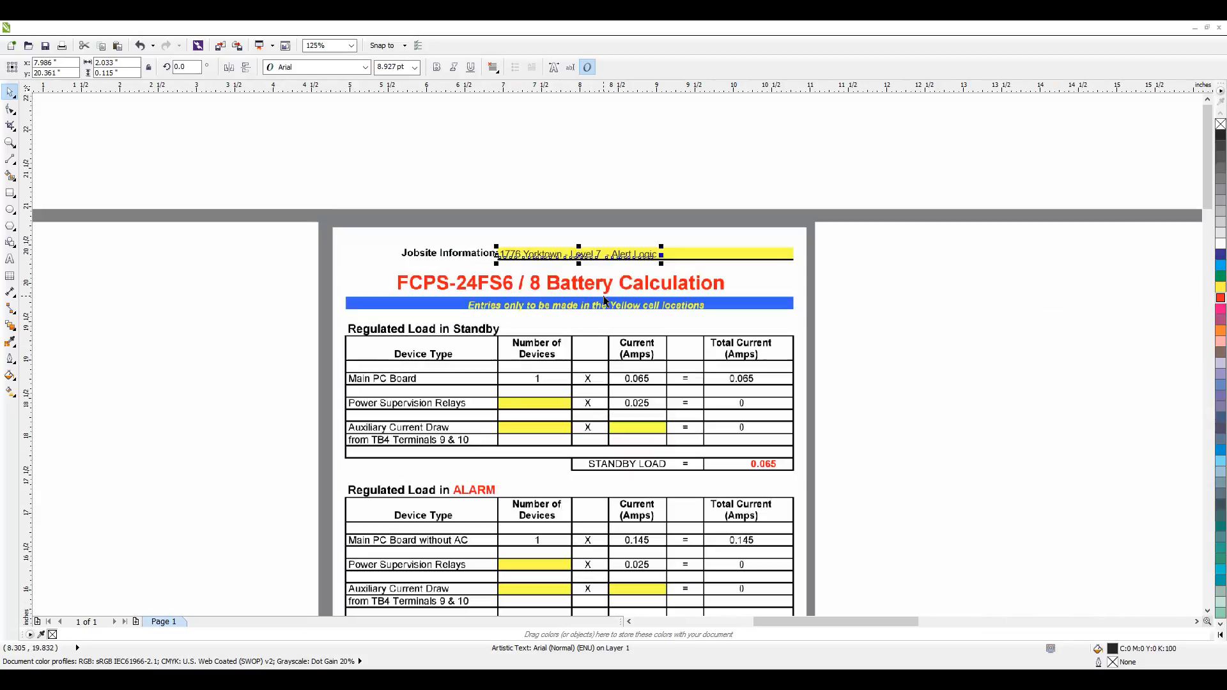
scroll(585, 264, "up", 4)
scroll(675, 243, "down", 2)
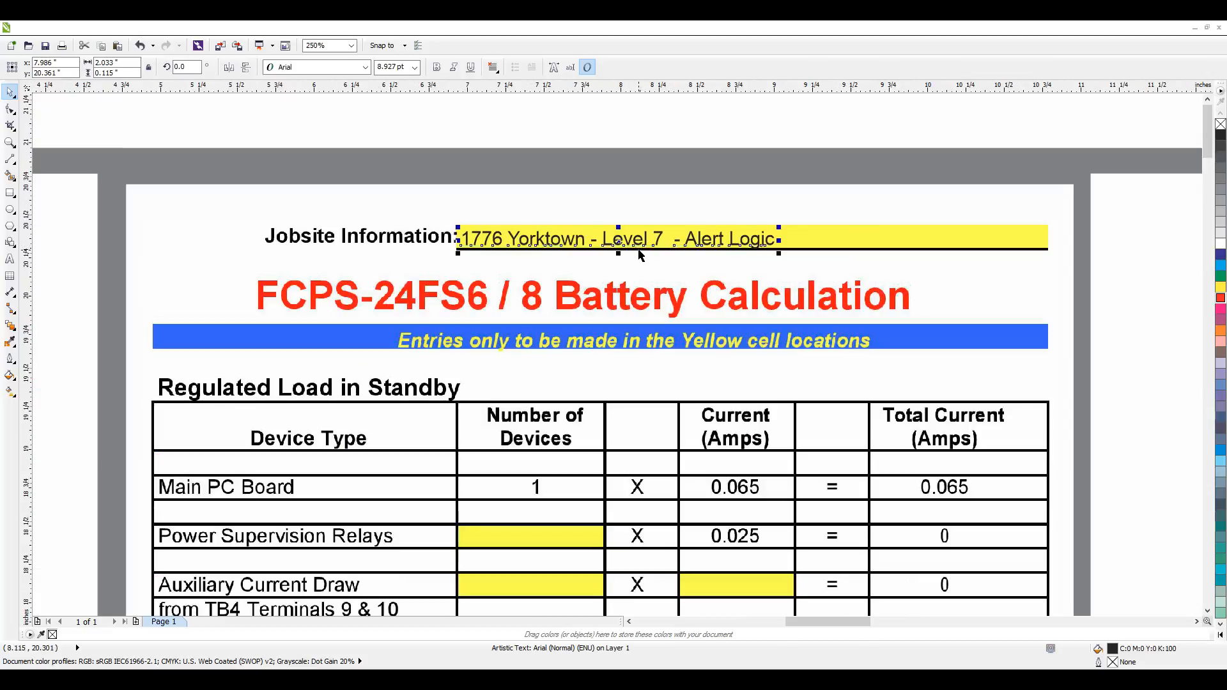
mouse_move(621, 244)
left_mouse_down()
mouse_move(644, 245)
mouse_move(646, 179)
mouse_move(577, 249)
mouse_move(624, 246)
left_mouse_up()
scroll(623, 209, "down", 4)
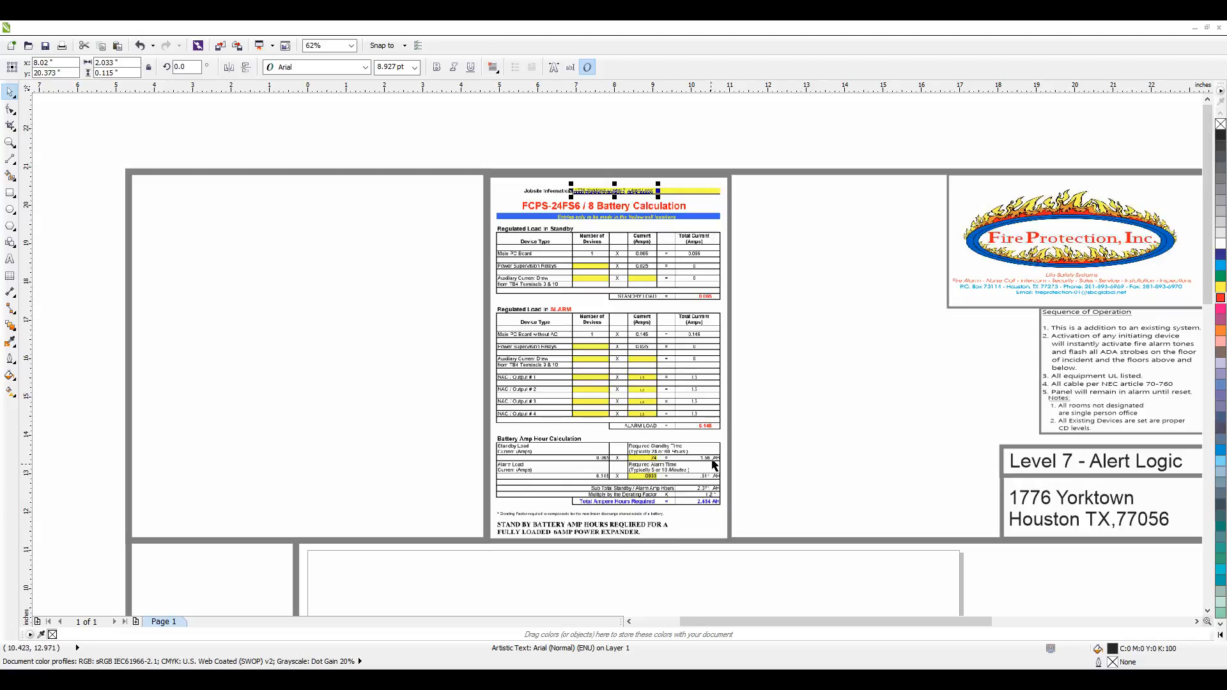
Move the battery calculation bitmap to about X 8.0, Y 16.3 inches, undo the last moves and clear the selection
left_click_drag(601, 465, 649, 438)
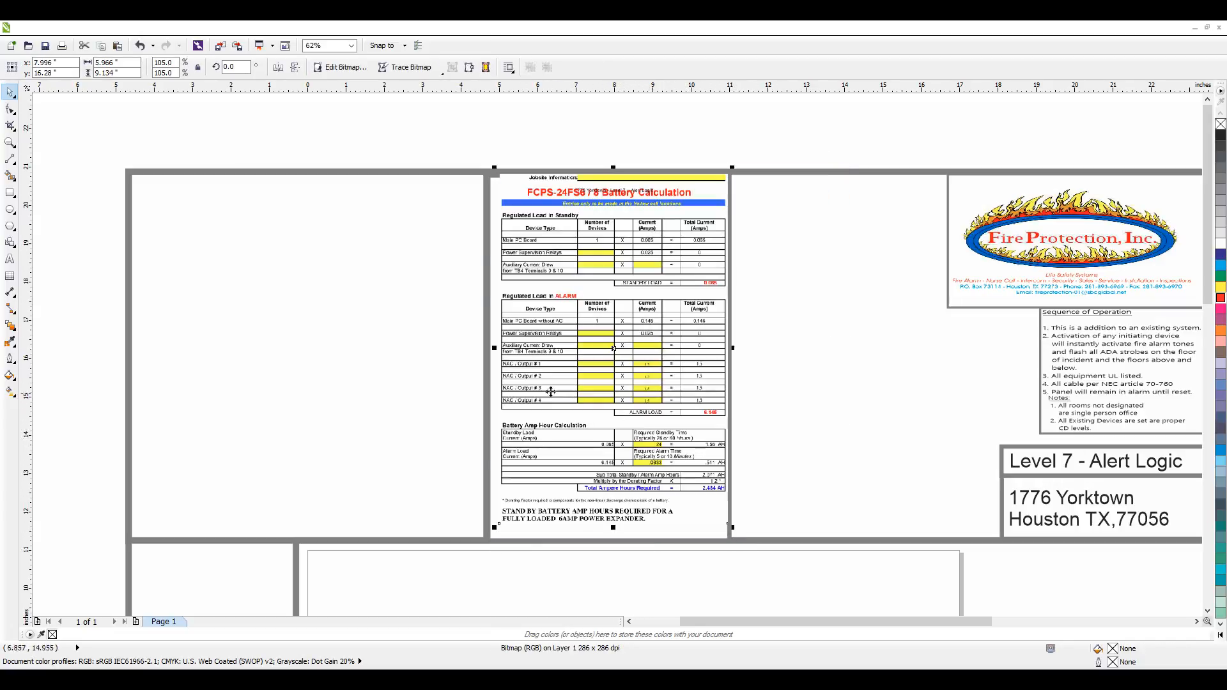
left_click(141, 45)
left_click(141, 44)
left_click(141, 44)
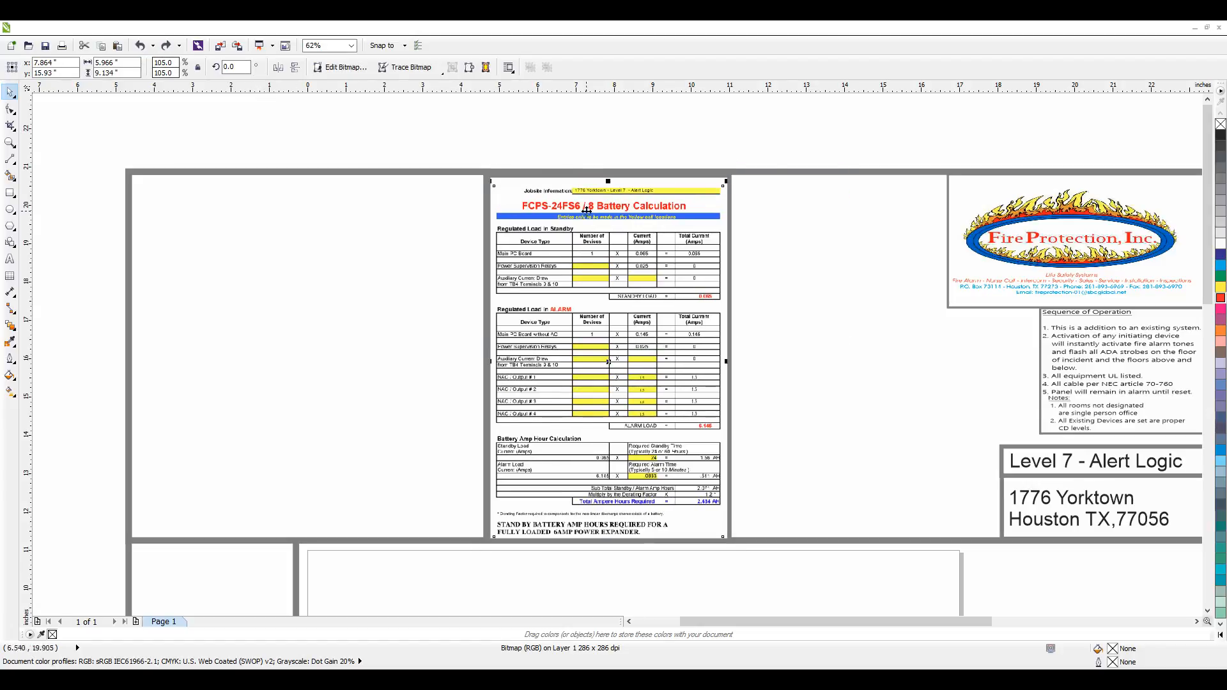
left_click(785, 151)
Move the Fire Protection logo box against the frame's corner at about X 20.17, Y 19.06 inches and clear the selection
scroll(639, 230, "down", 2)
scroll(920, 249, "up", 2)
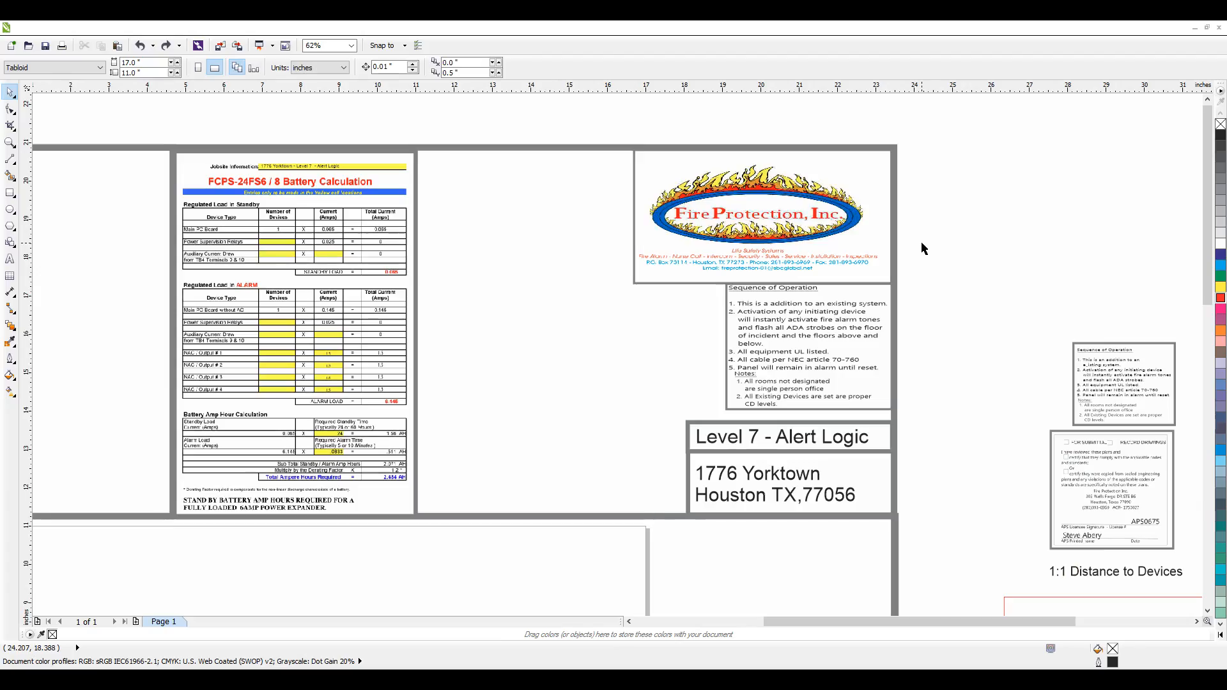
left_click_drag(786, 227, 834, 237)
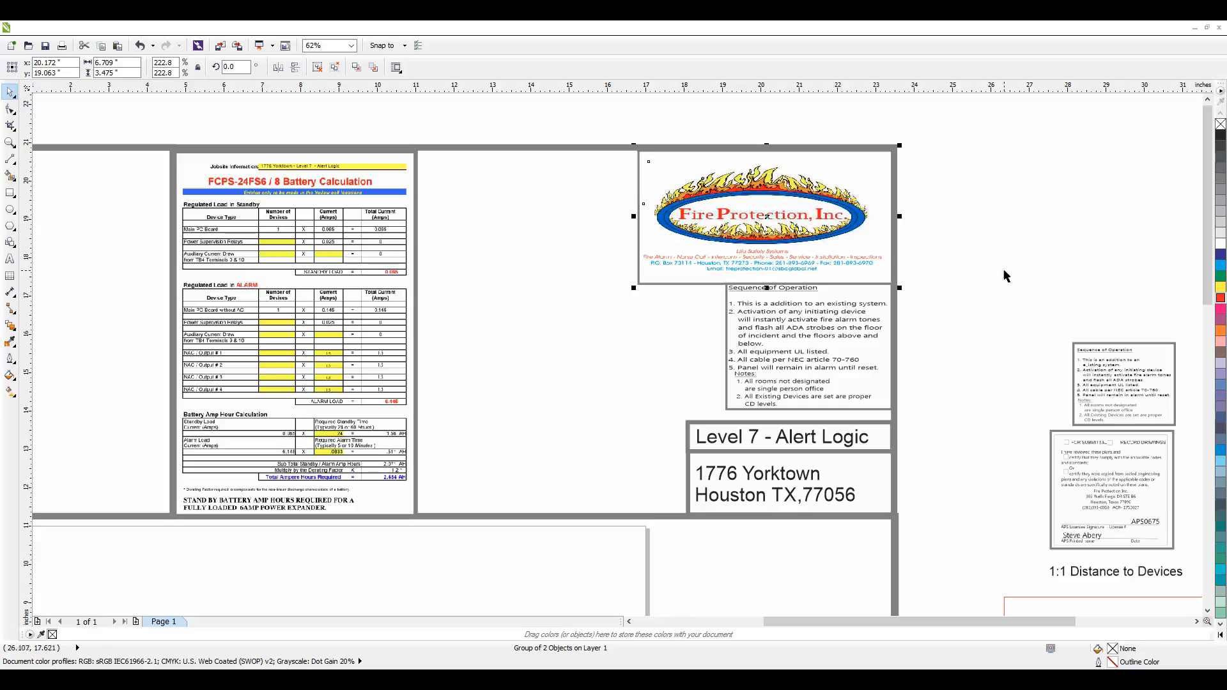
left_click(1005, 192)
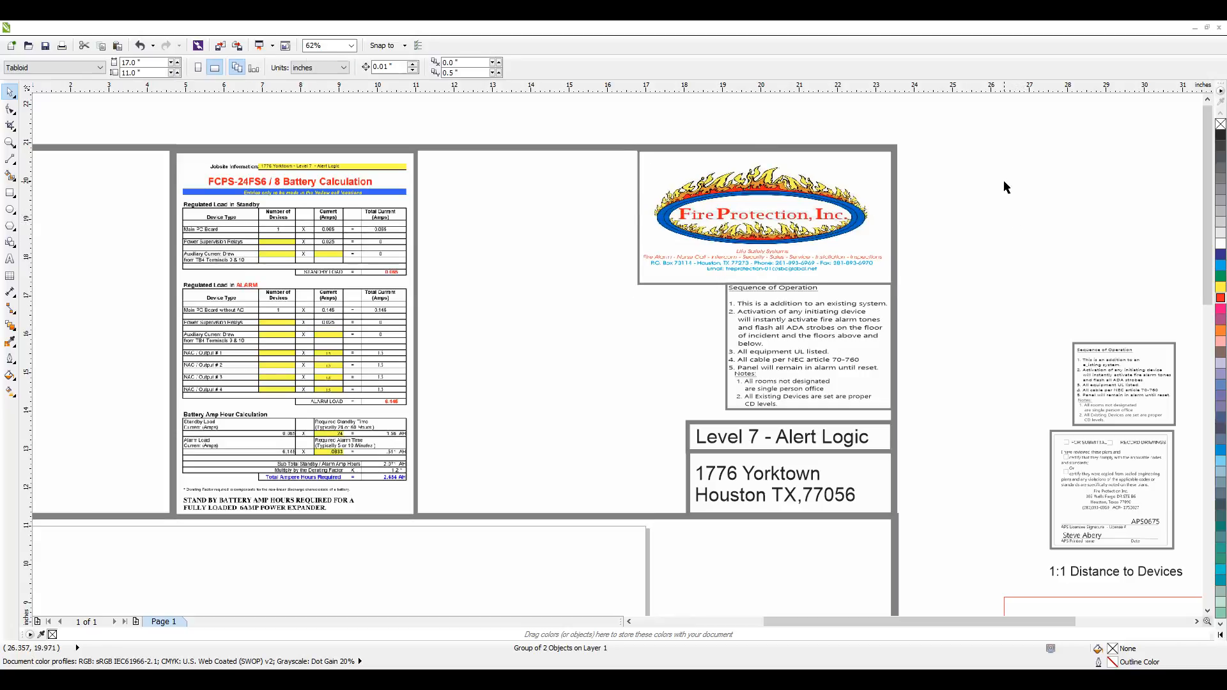
left_click(639, 283)
left_click(995, 147)
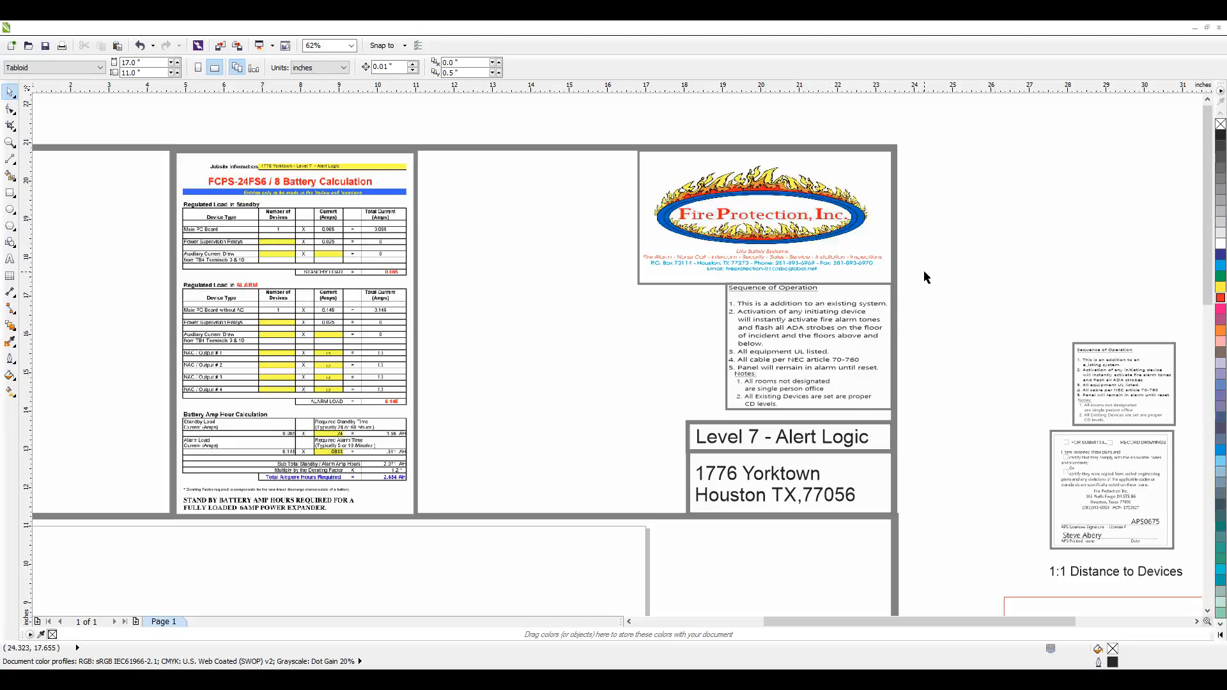
Move the large Sequence of Operation box to about X 21.26, Y 15.74 inches and undo the move of the smaller copy's text
left_click_drag(781, 335, 802, 350)
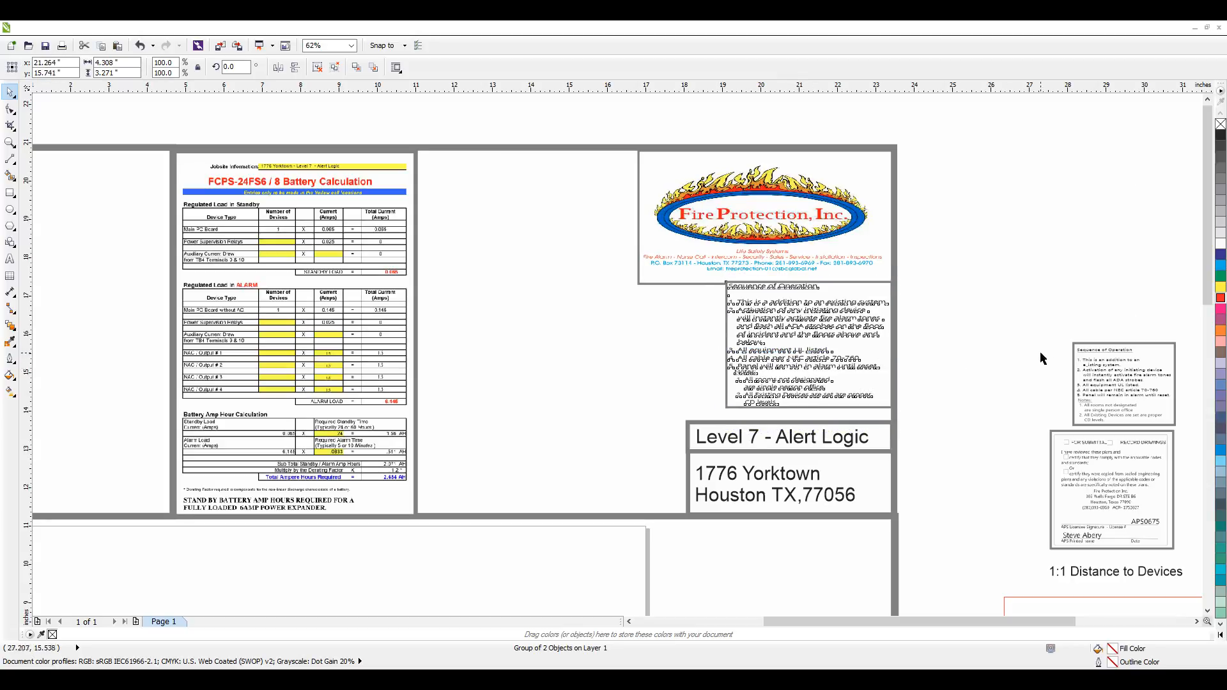
left_click_drag(1113, 375, 1034, 335)
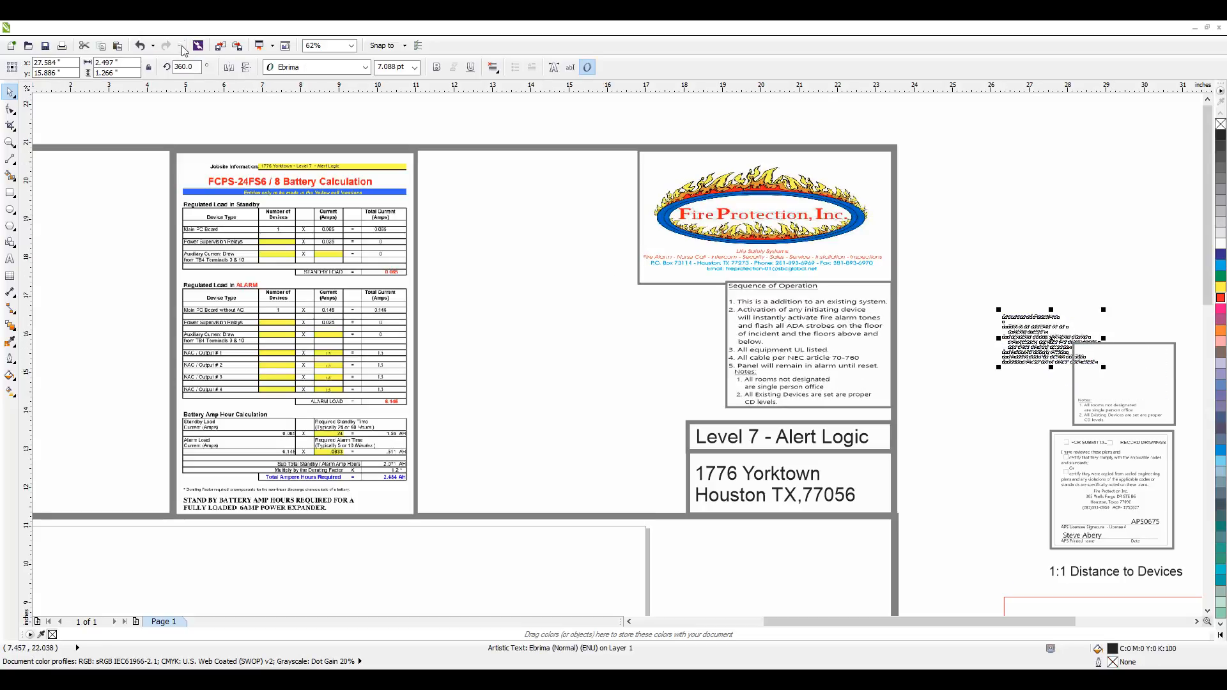
left_click(143, 47)
scroll(912, 371, "up", 2)
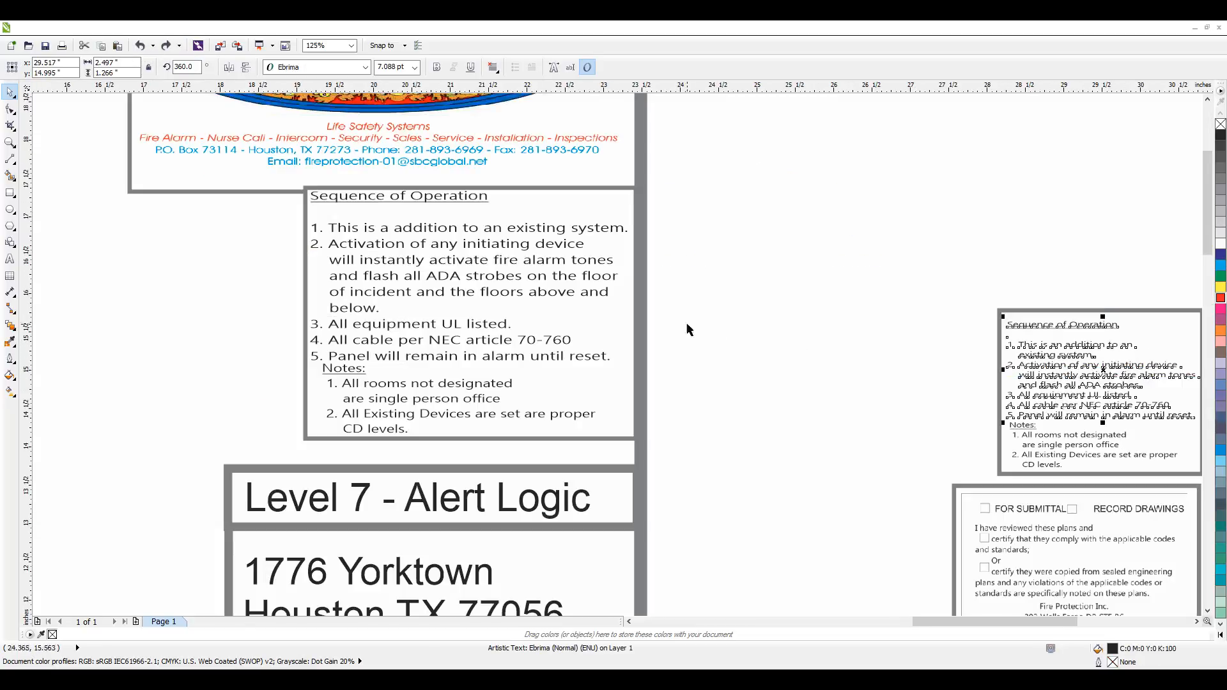
left_click(895, 365)
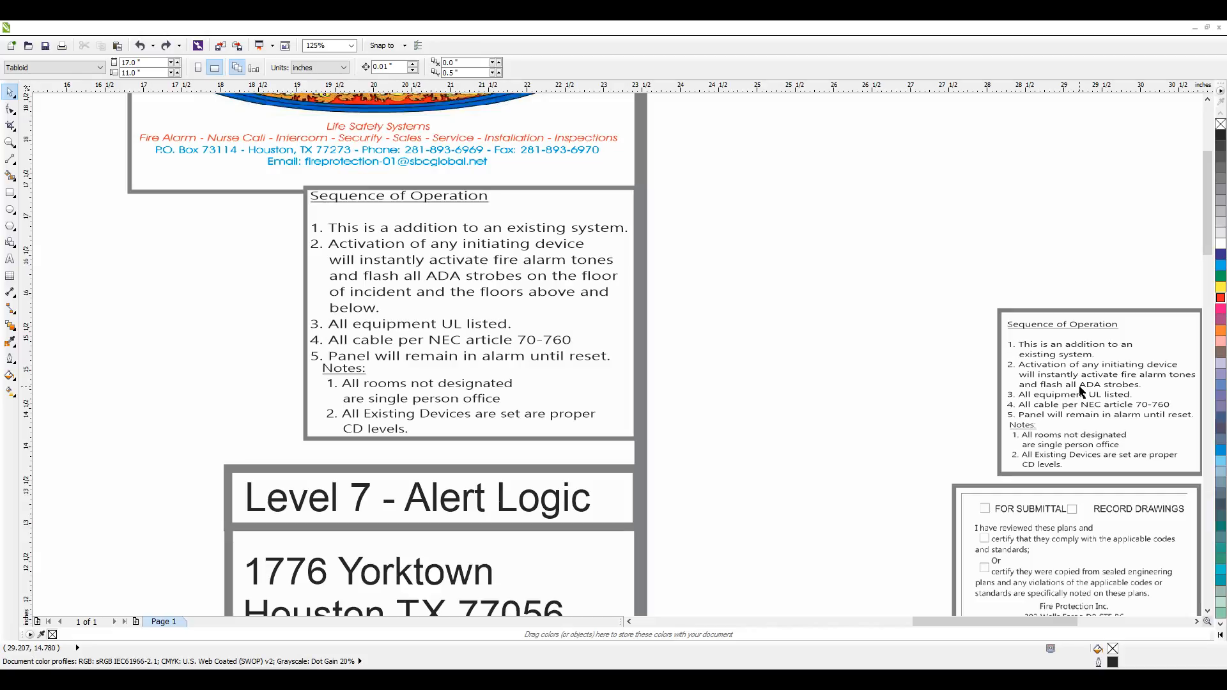
Shift the large Sequence of Operation box down to about X 21.26, Y 15.63 inches, beneath the logo box, and clear the selection
left_click_drag(546, 299, 547, 307)
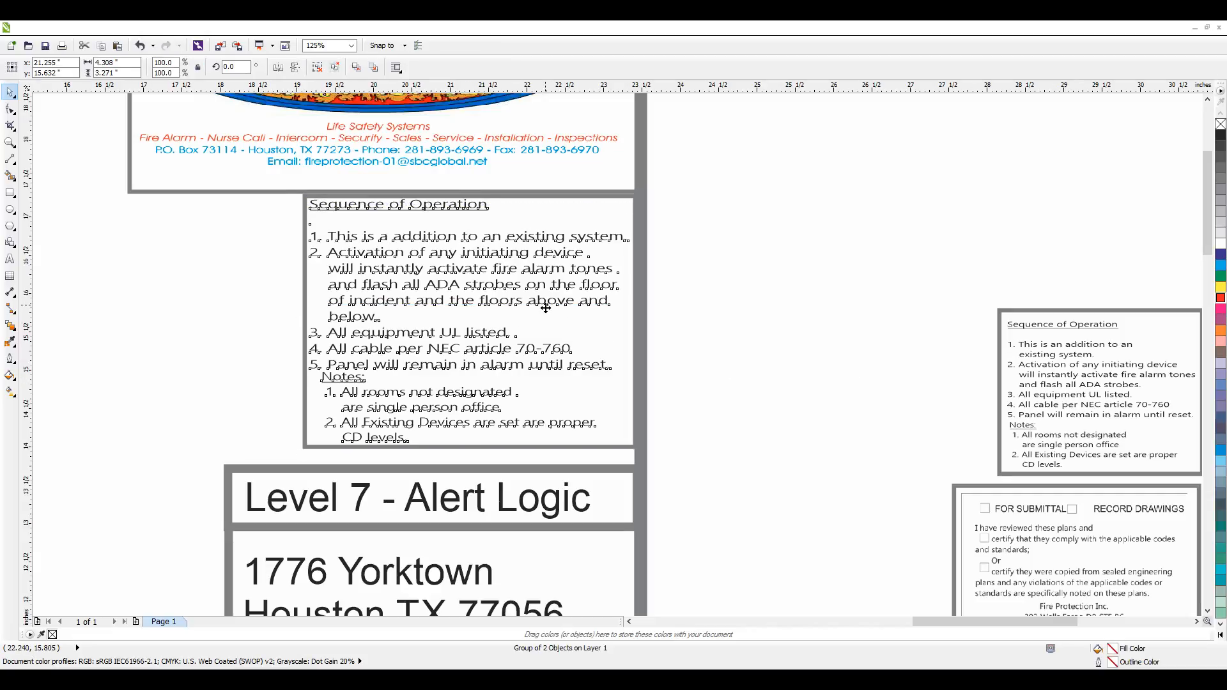
left_click(801, 324)
left_click(519, 302)
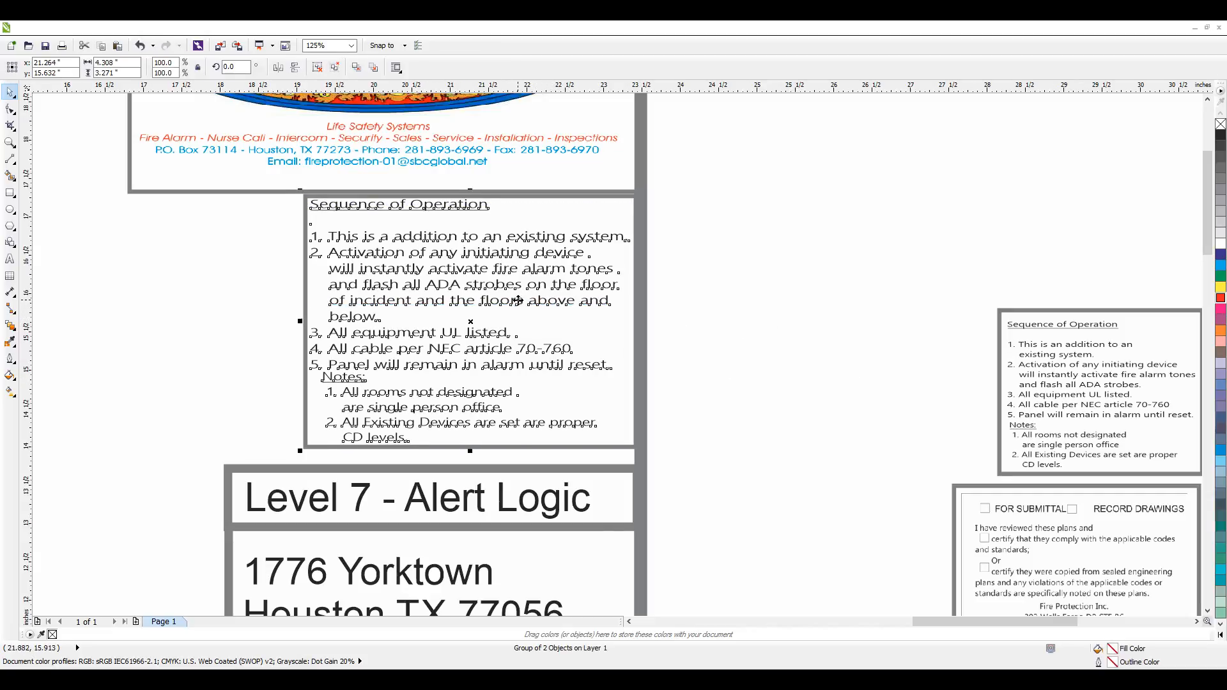
scroll(568, 297, "down", 2)
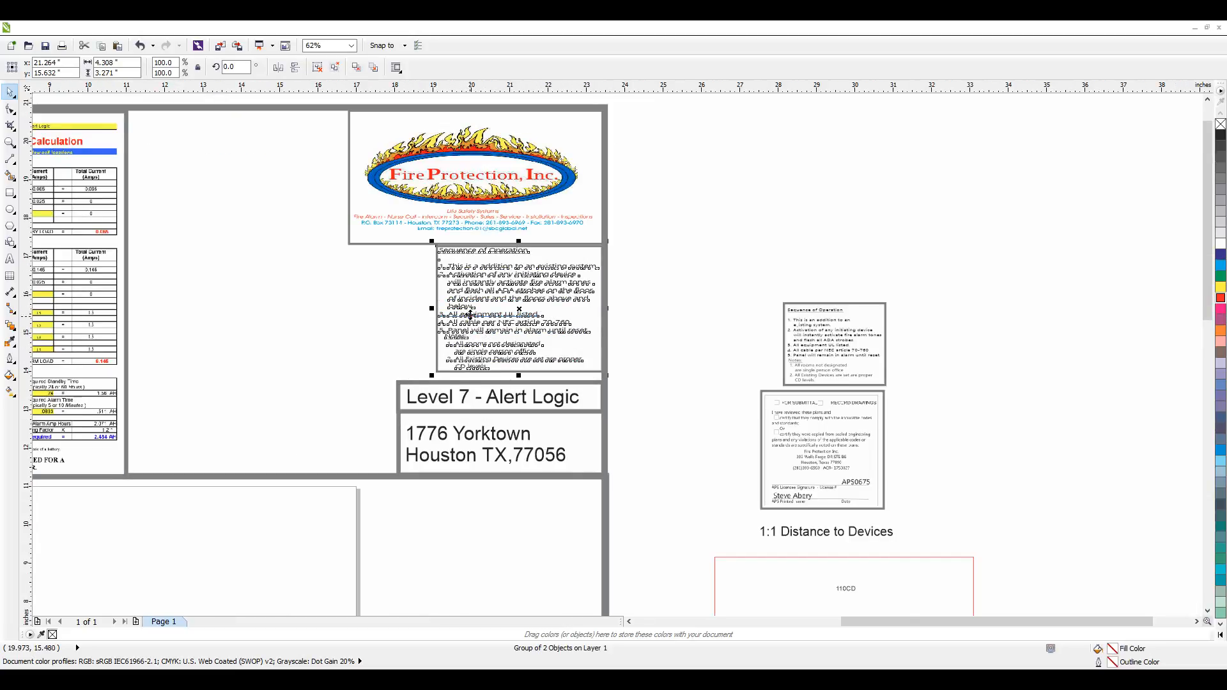
left_click(641, 255)
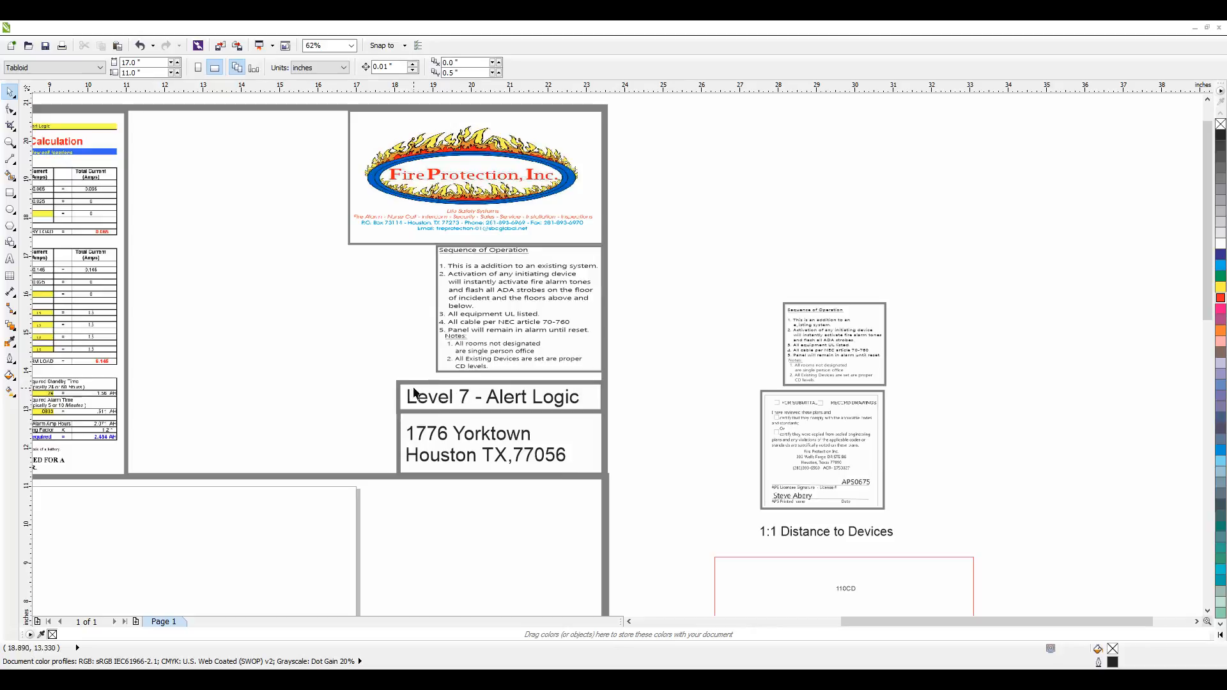
left_click(511, 347)
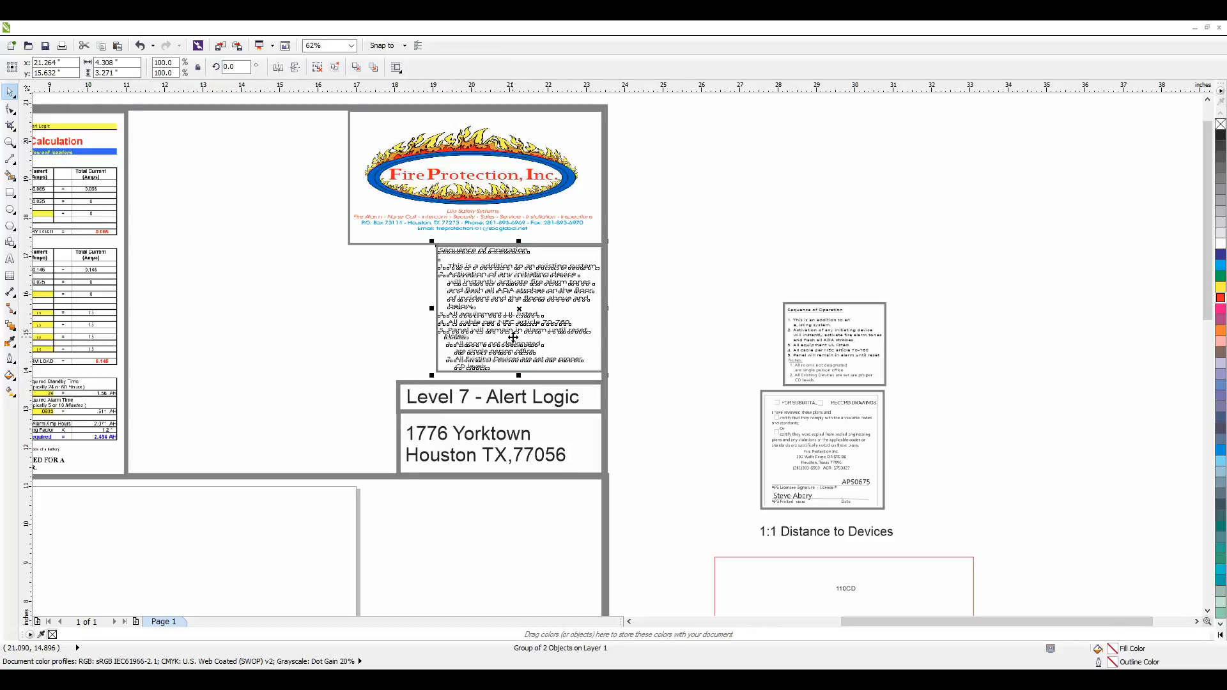
left_click(663, 289)
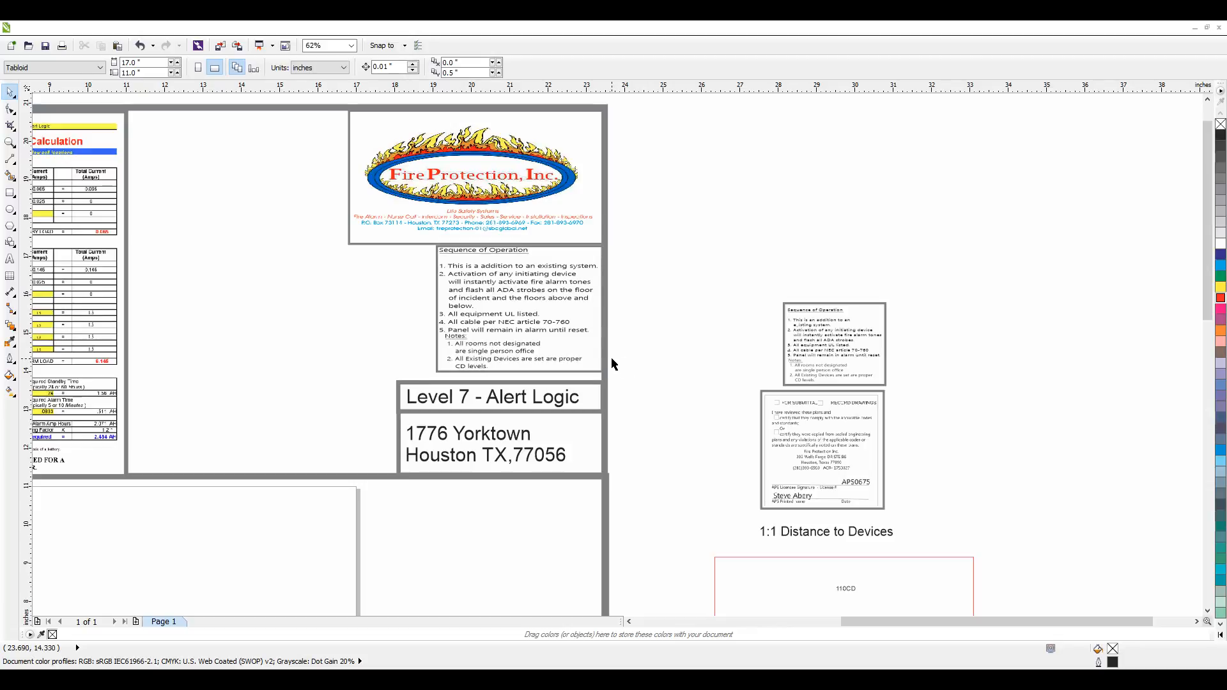
Move the Level 7 - Alert Logic text and its box directly below the address box, to about X 20.68, Y 10.84 inches
scroll(422, 451, "up", 2)
left_click(486, 361)
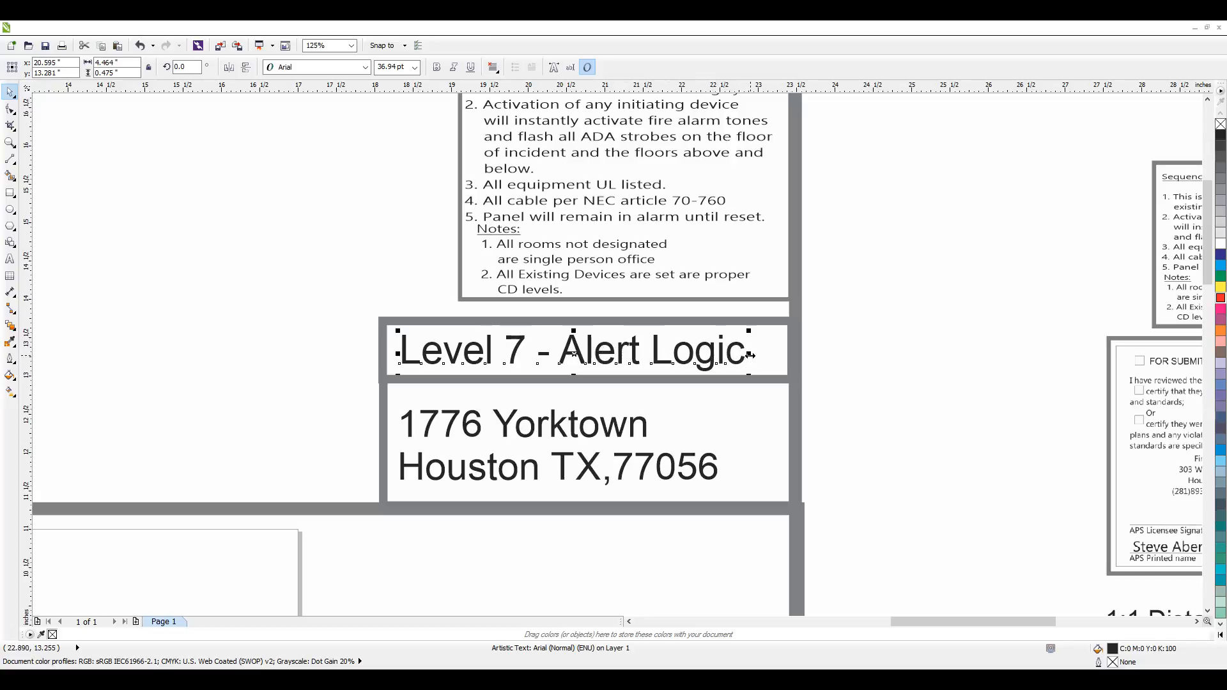
left_click(519, 430)
left_click_drag(914, 297, 364, 404)
left_click_drag(430, 359, 448, 517)
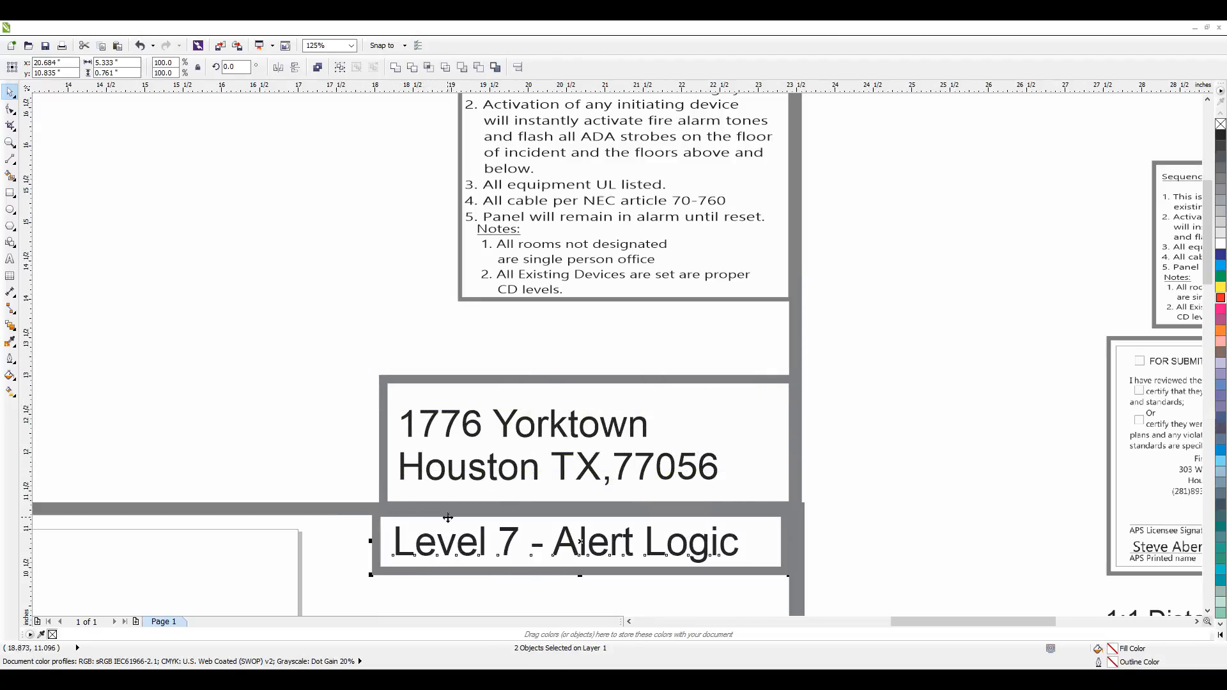
Move the address box and the Level 7 box together up against the Sequence of Operation box and clear the selection
left_click_drag(839, 348, 372, 588)
left_click_drag(393, 554, 393, 476)
left_click(887, 404)
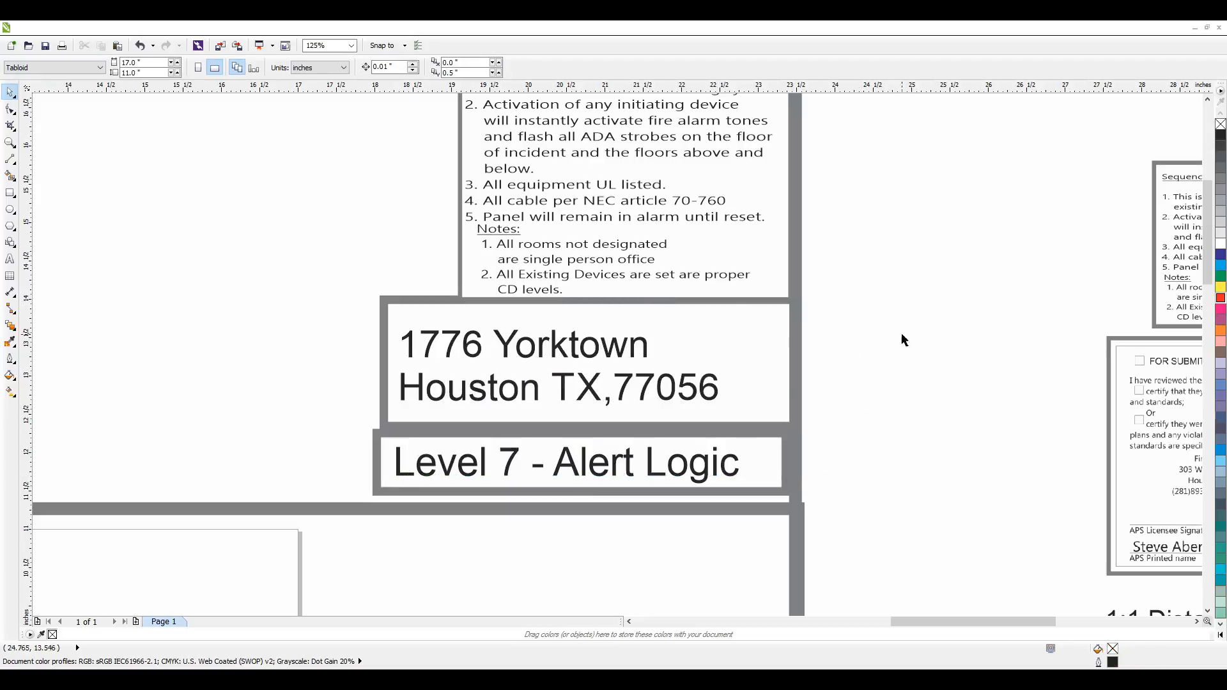
Reposition the 1:1 Distance to Devices label above the red coverage squares, at about X 29.53, Y 9.56 inches
scroll(926, 339, "down", 2)
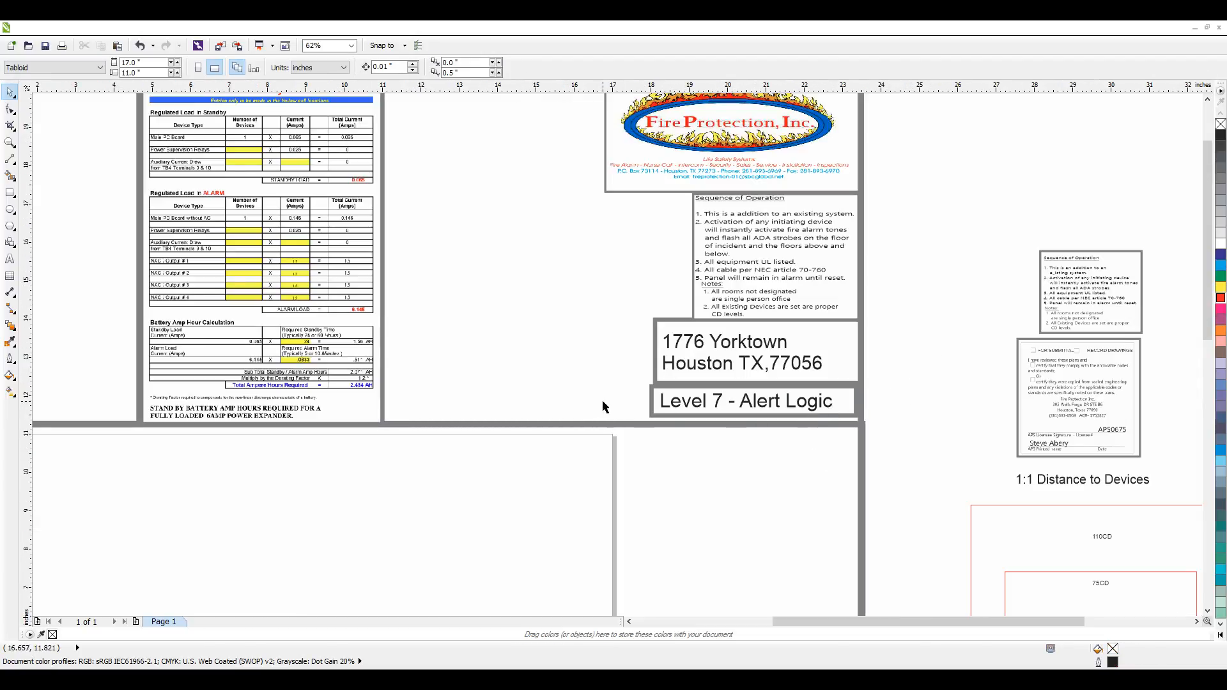
scroll(895, 370, "down", 4)
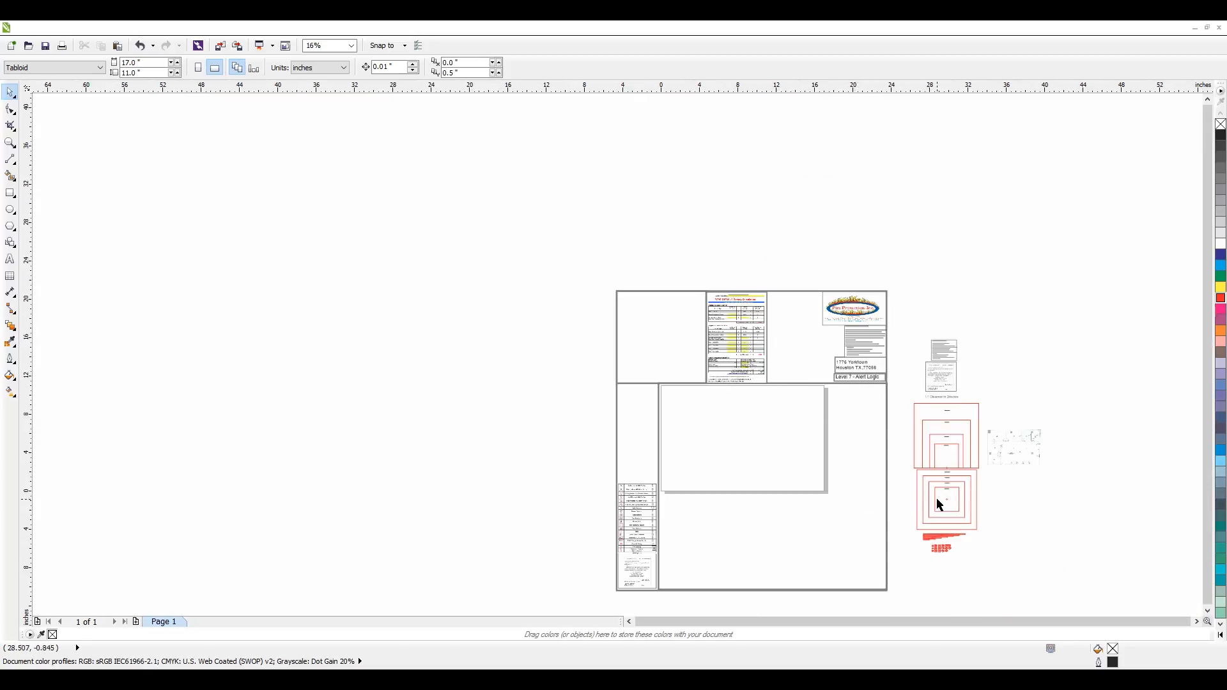
scroll(1035, 497, "up", 2)
scroll(918, 272, "up", 2)
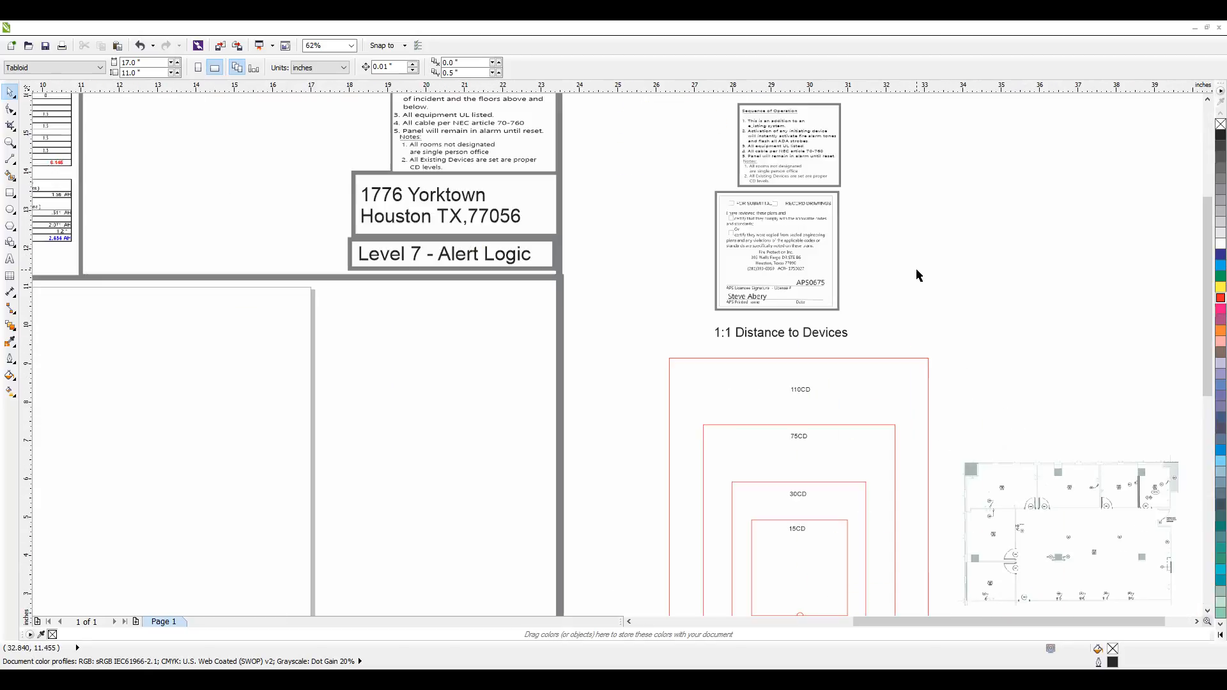
left_click(775, 335)
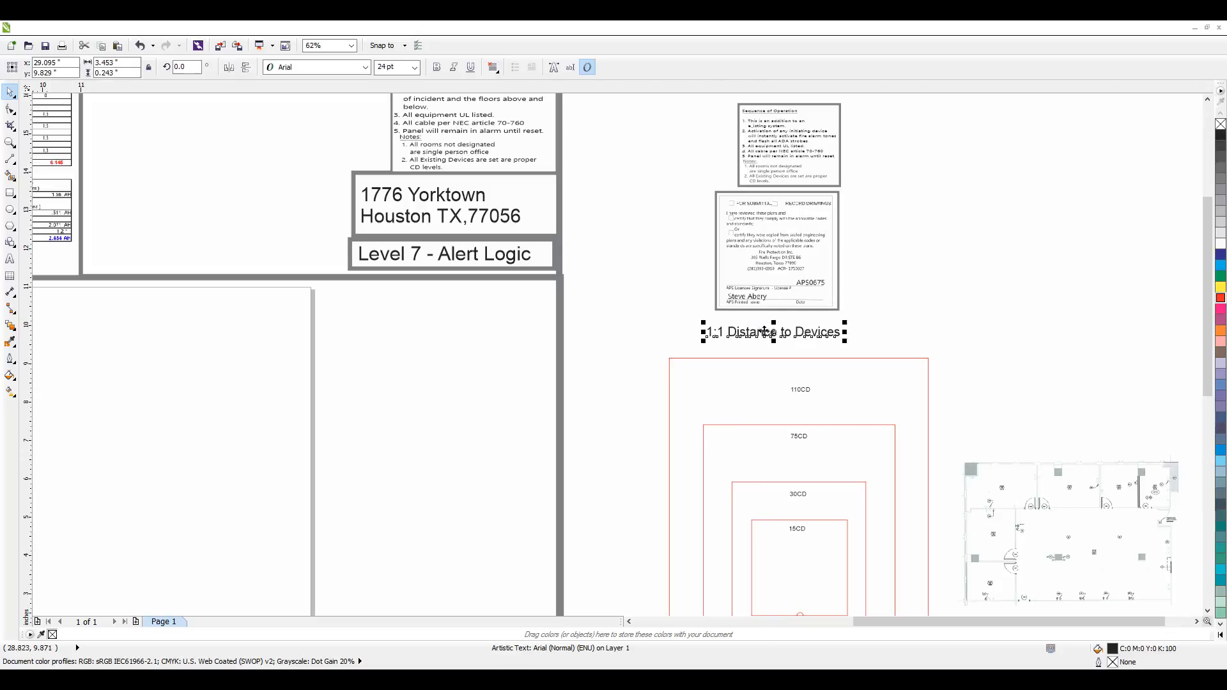
scroll(889, 297, "down", 4)
scroll(589, 474, "up", 1)
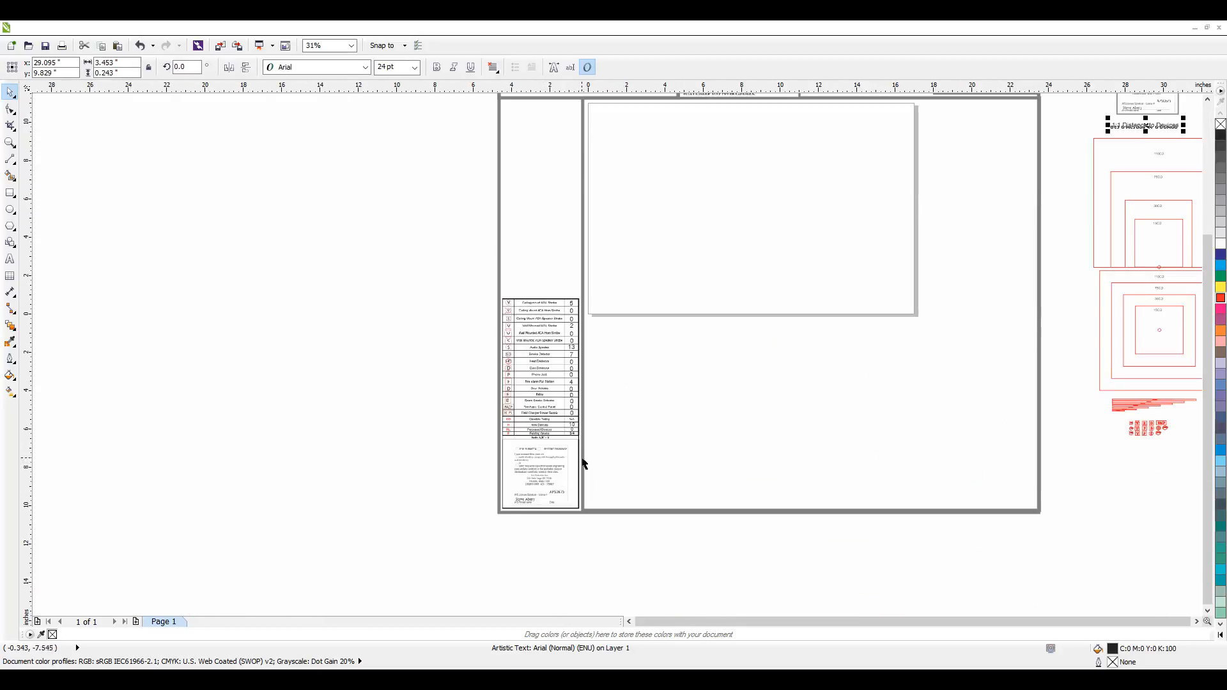
scroll(539, 446, "up", 3)
scroll(300, 405, "down", 1)
scroll(301, 404, "down", 2)
scroll(642, 252, "up", 2)
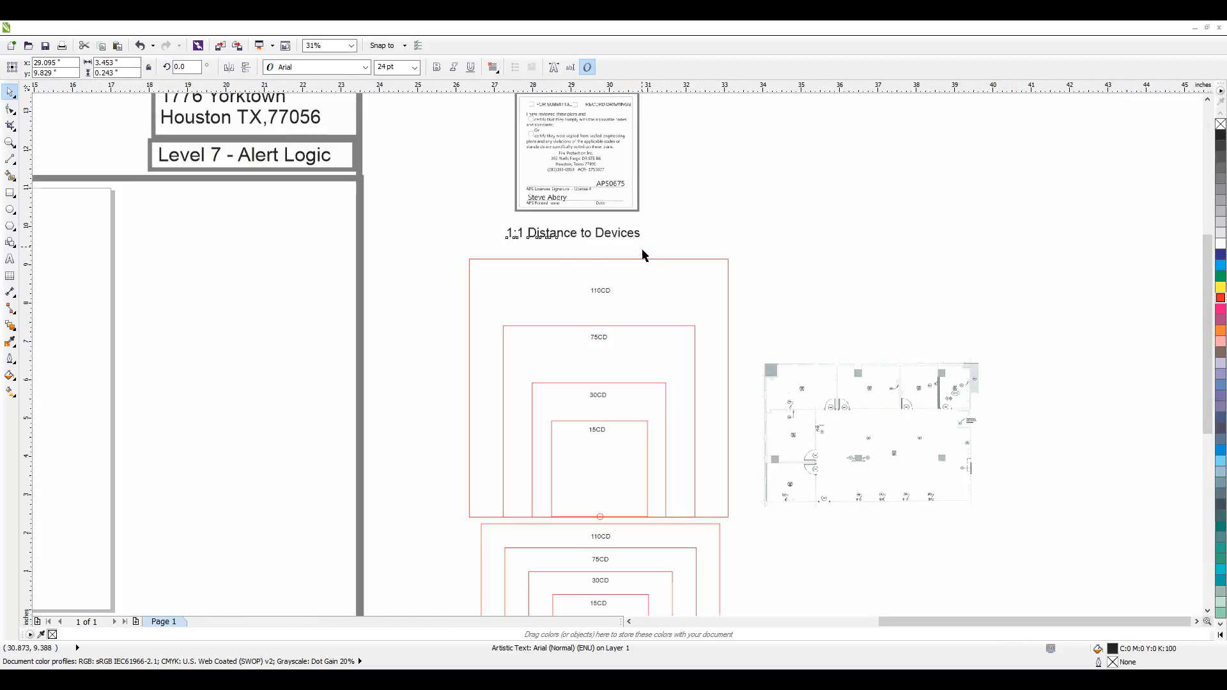
left_click_drag(605, 235, 634, 243)
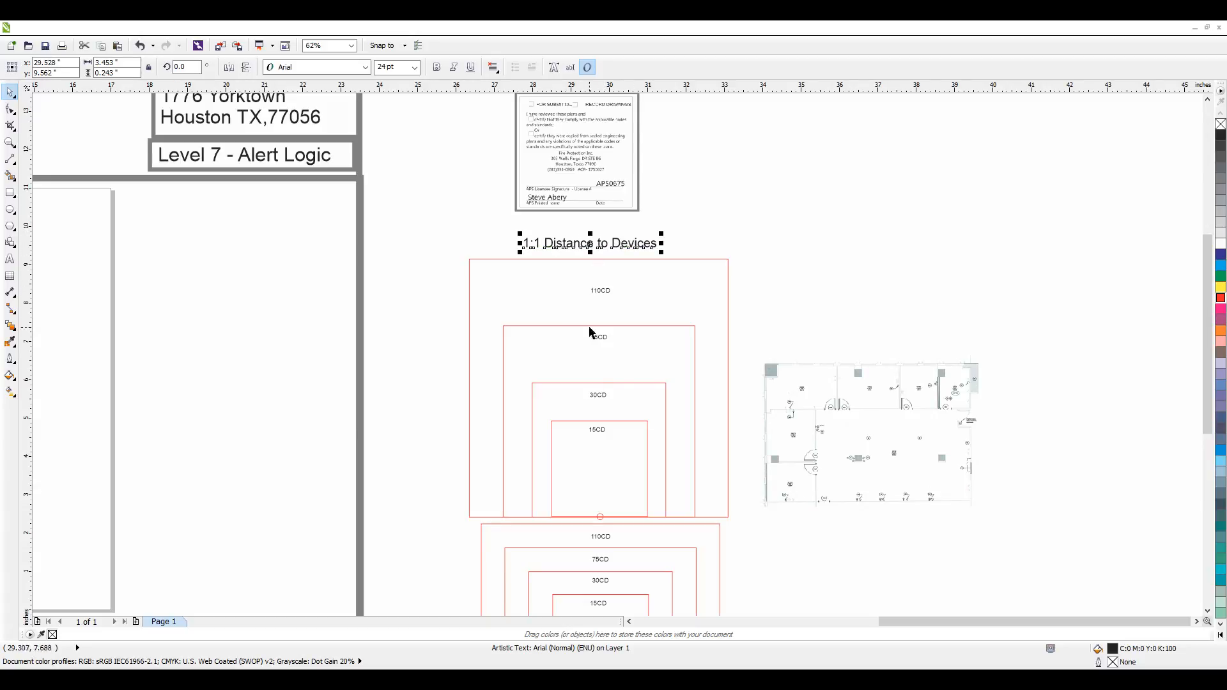
Nudge the red bars below the coverage squares slightly and select the upper group of coverage squares
left_click(591, 430)
scroll(627, 381, "down", 3)
scroll(607, 380, "up", 1)
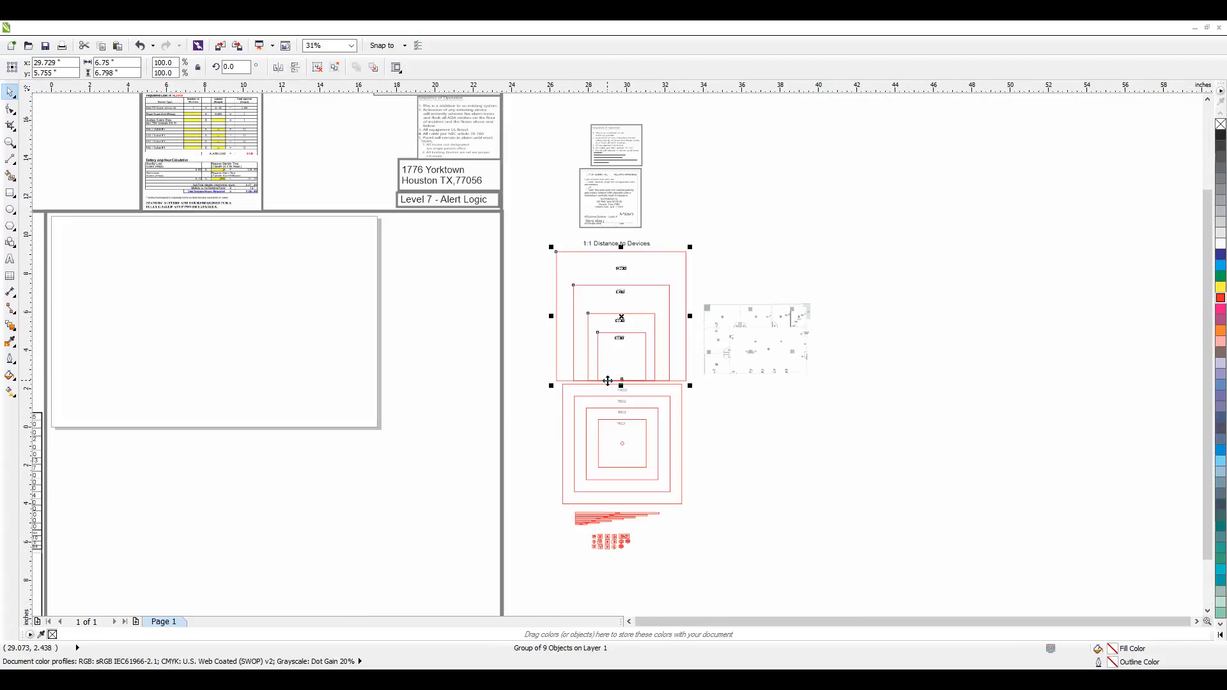
left_click(761, 248)
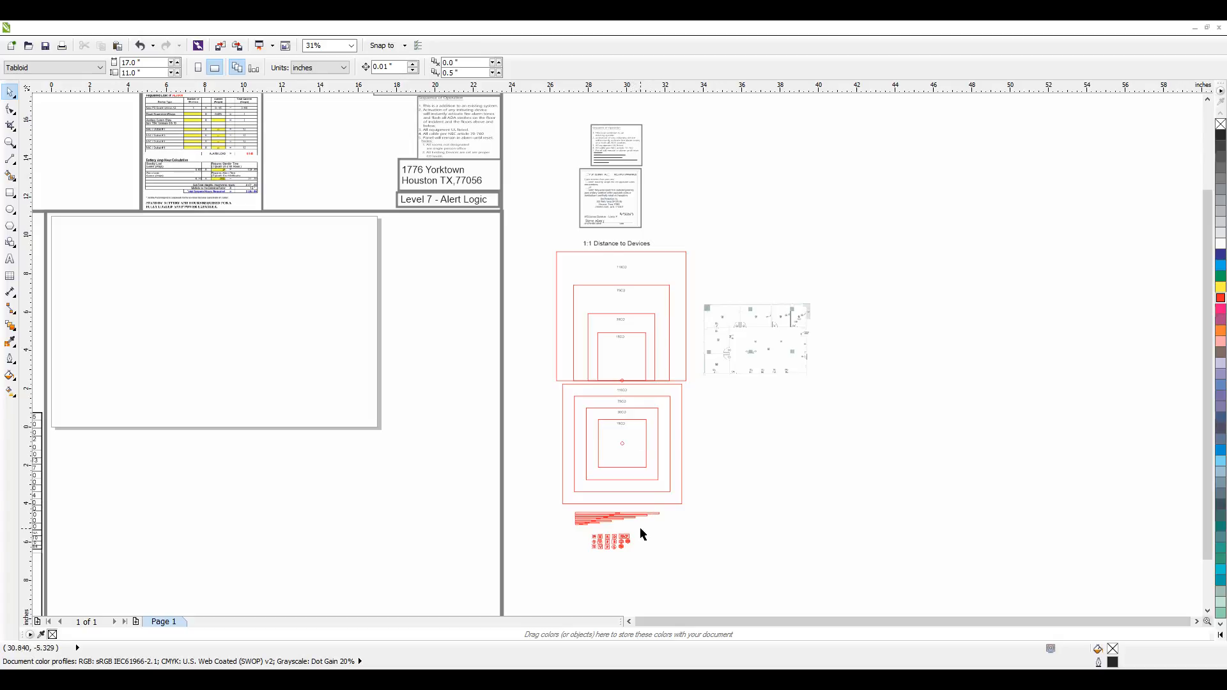
mouse_move(617, 519)
left_mouse_down()
mouse_move(684, 496)
mouse_move(695, 241)
mouse_move(689, 455)
mouse_move(616, 515)
left_mouse_up()
left_click(617, 320)
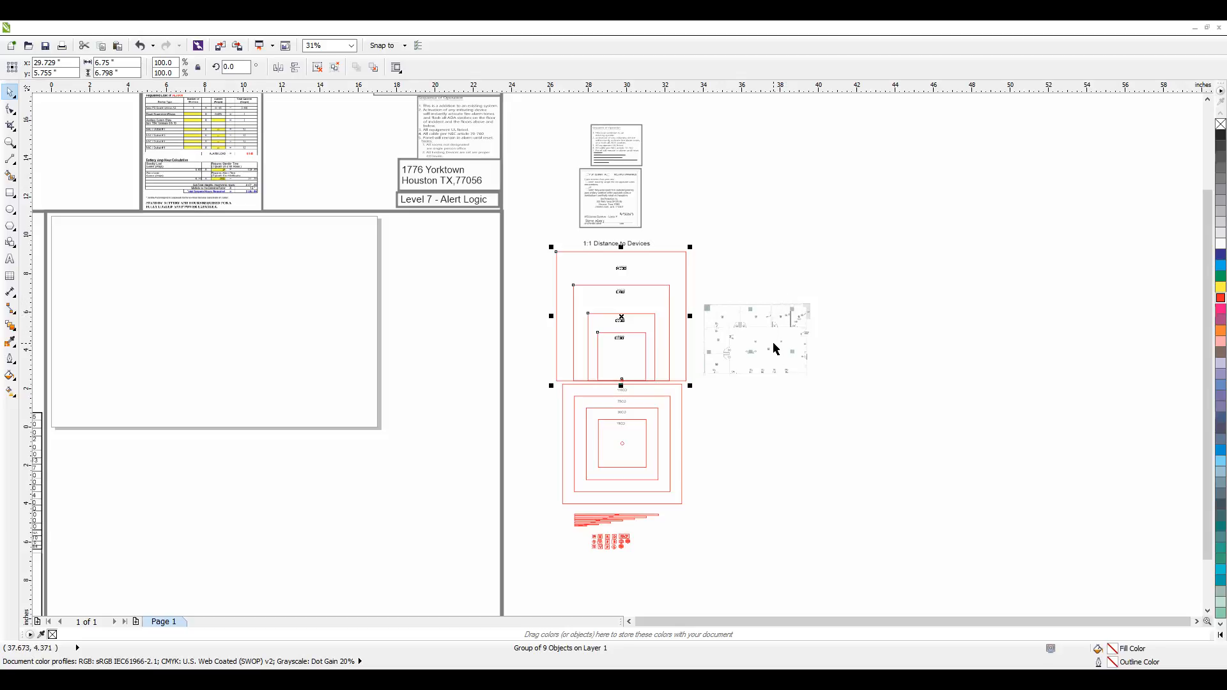
Move the floor plan bitmap from beside the drawing onto the page at about X 8.60, Y 4.87 inches and clear the selection
left_click_drag(774, 349, 235, 344)
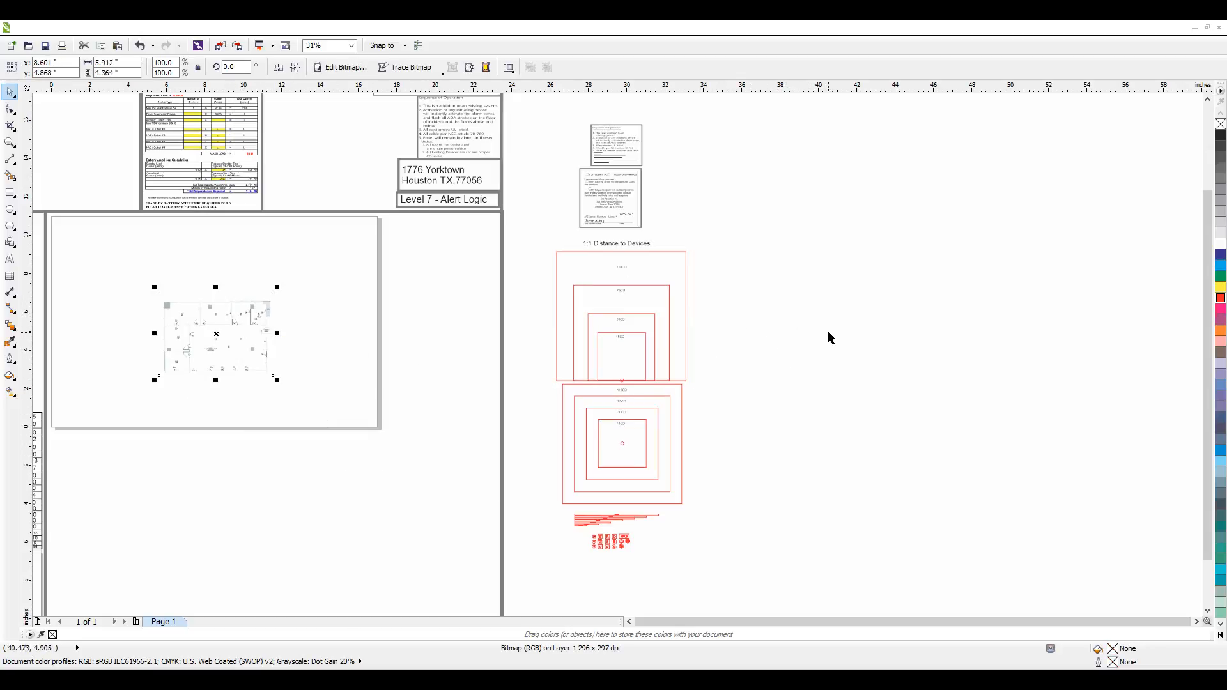
scroll(780, 356, "down", 2)
scroll(520, 356, "up", 2)
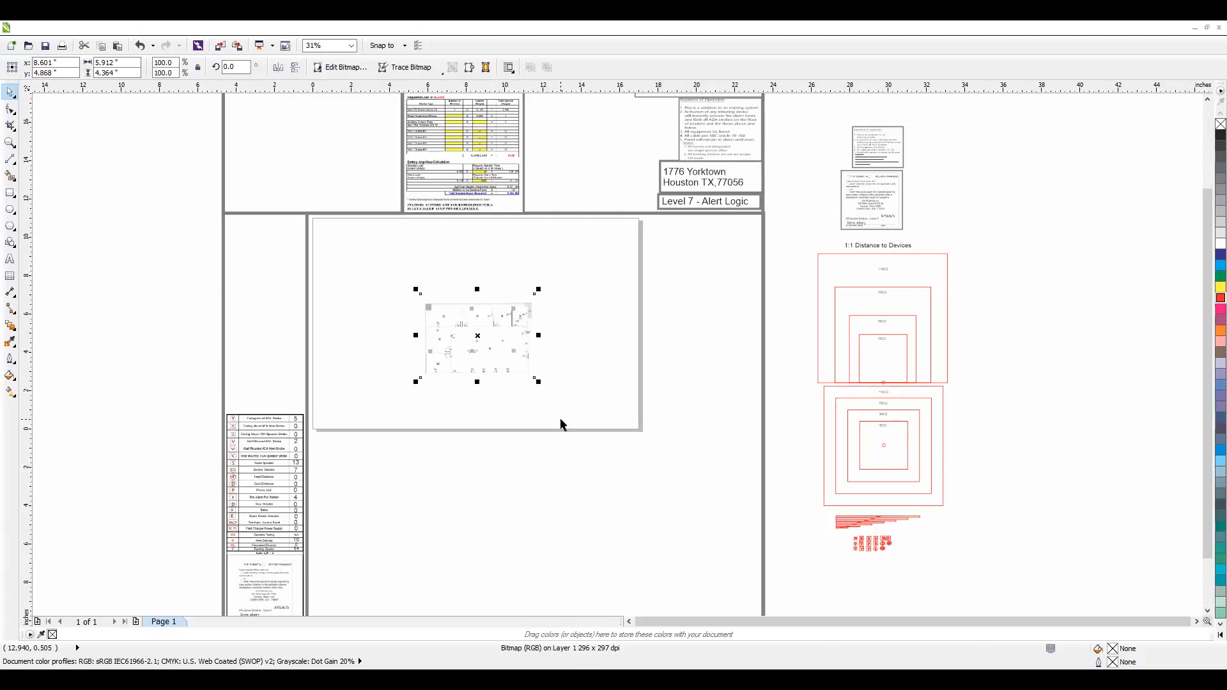
left_click(790, 566)
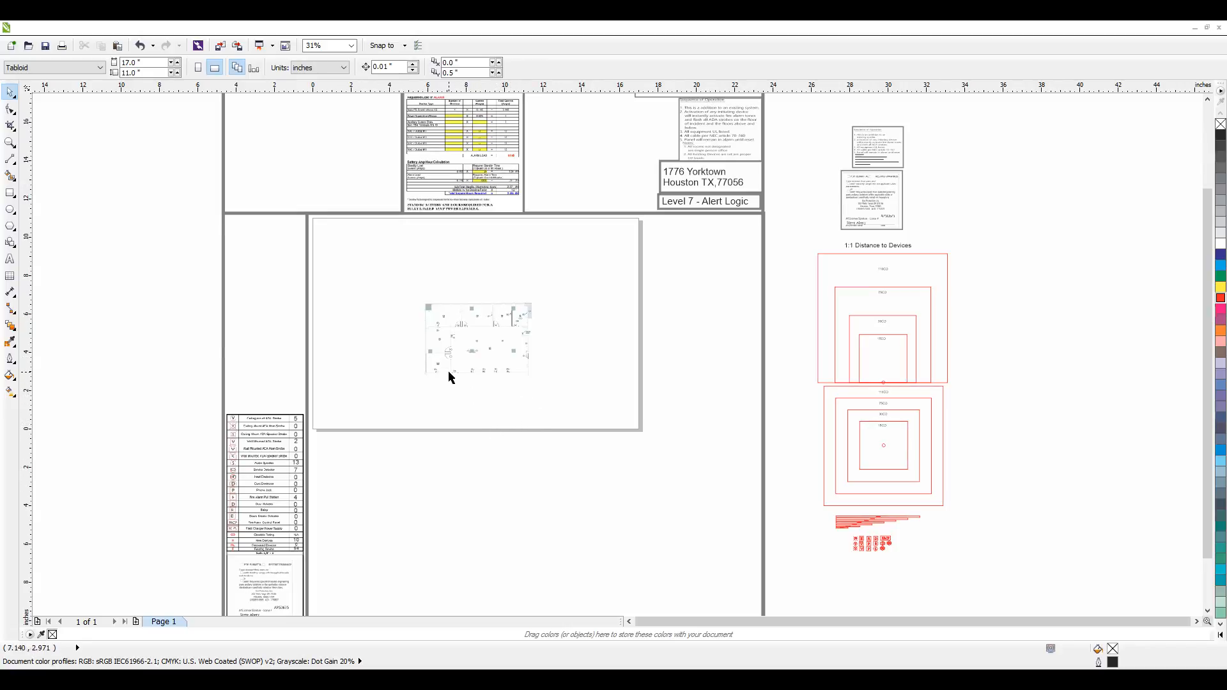
Move the symbol legend and the certification block together out of the frame, into the empty area left of the drawing
scroll(556, 410, "down", 2)
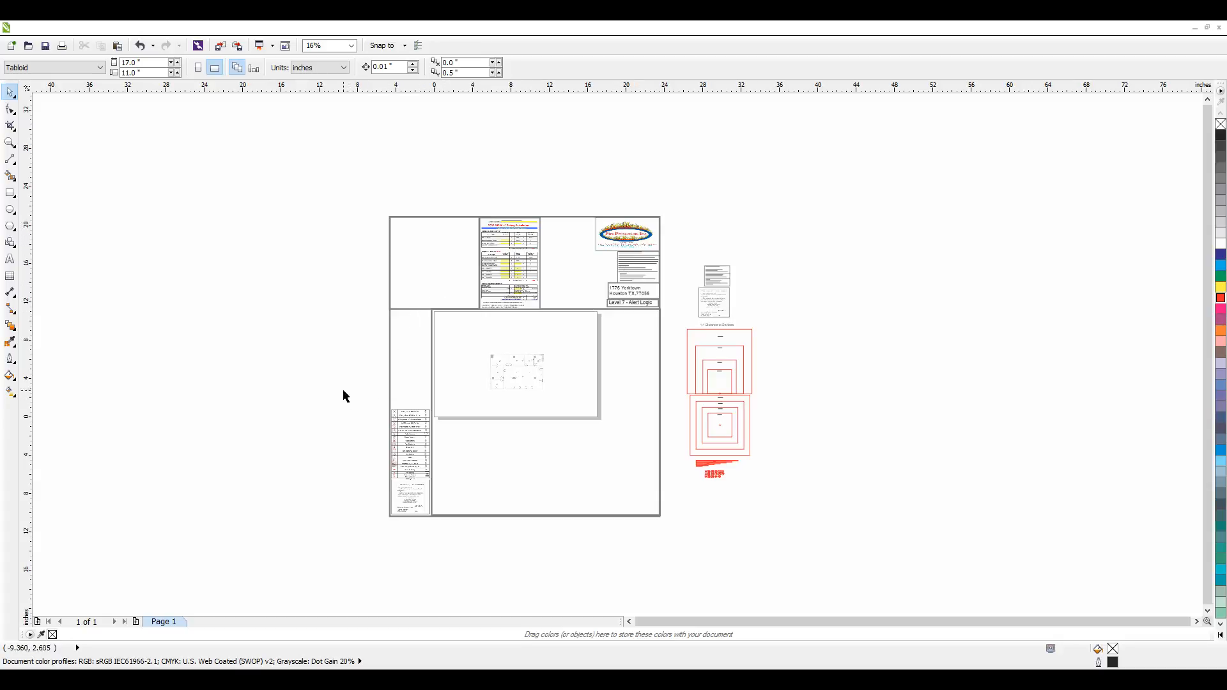
left_click_drag(343, 383, 441, 529)
left_click_drag(413, 481, 306, 454)
left_click(374, 444)
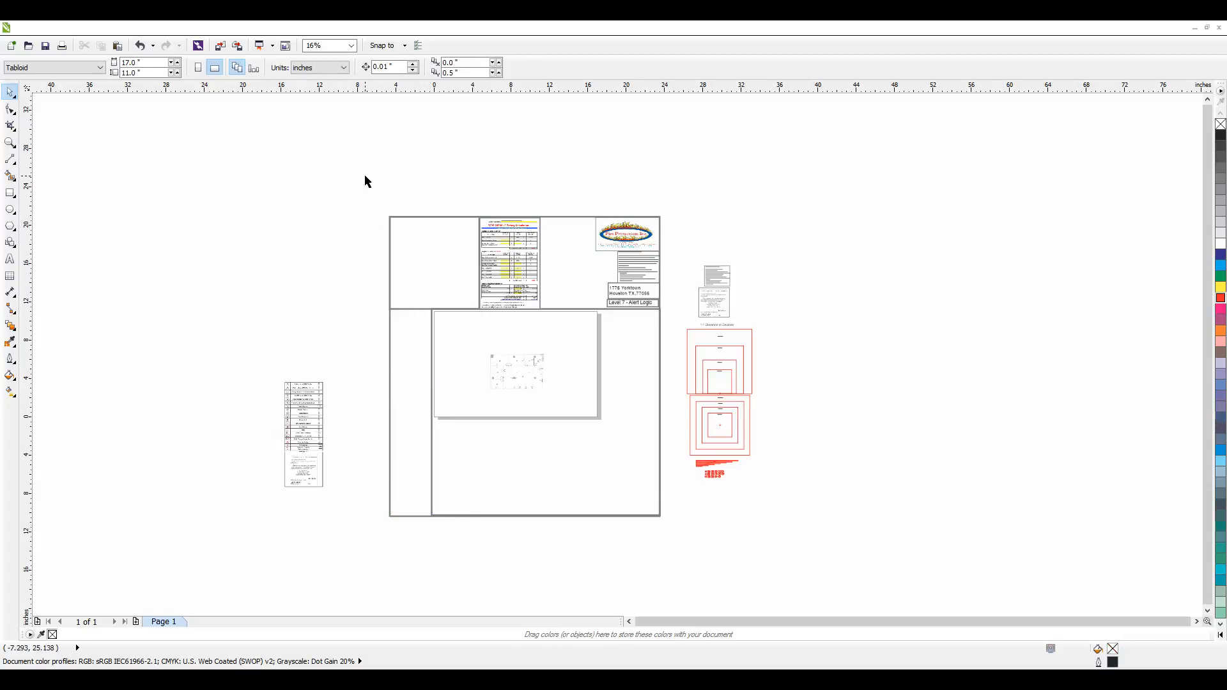
mouse_move(343, 175)
left_mouse_down()
mouse_move(578, 484)
mouse_move(684, 541)
left_mouse_up()
key("Escape")
mouse_move(521, 258)
left_mouse_down()
mouse_move(382, 291)
mouse_move(400, 271)
mouse_move(523, 258)
left_mouse_up()
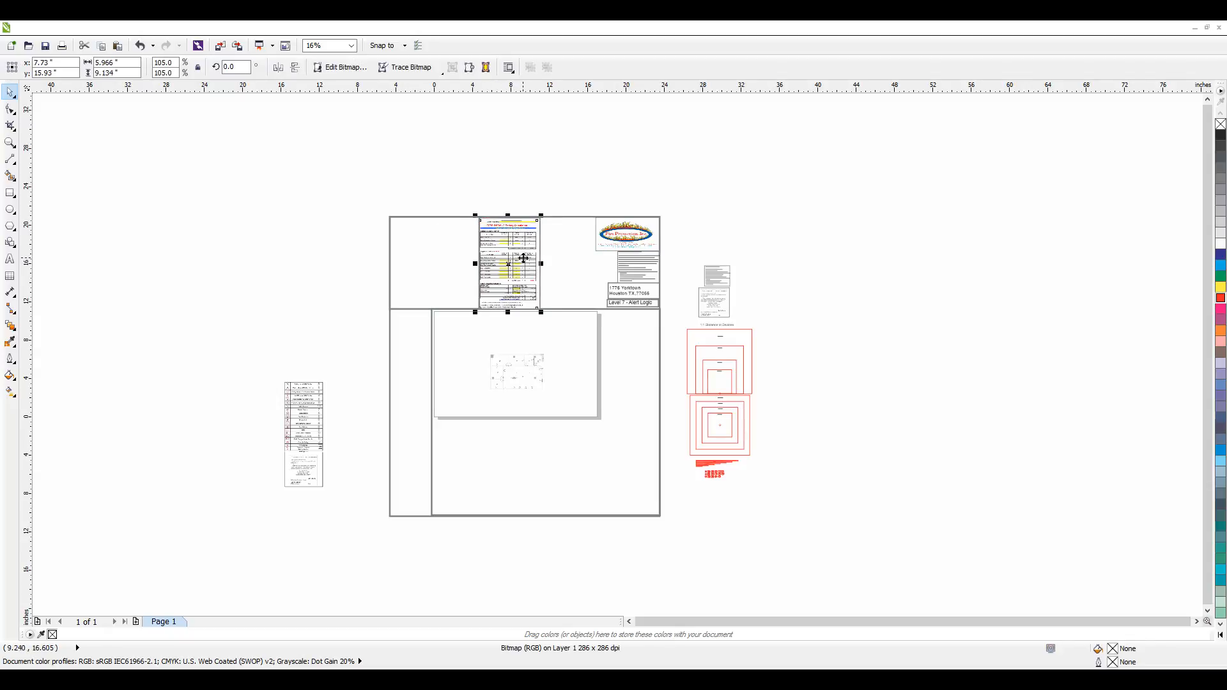
left_click(488, 186)
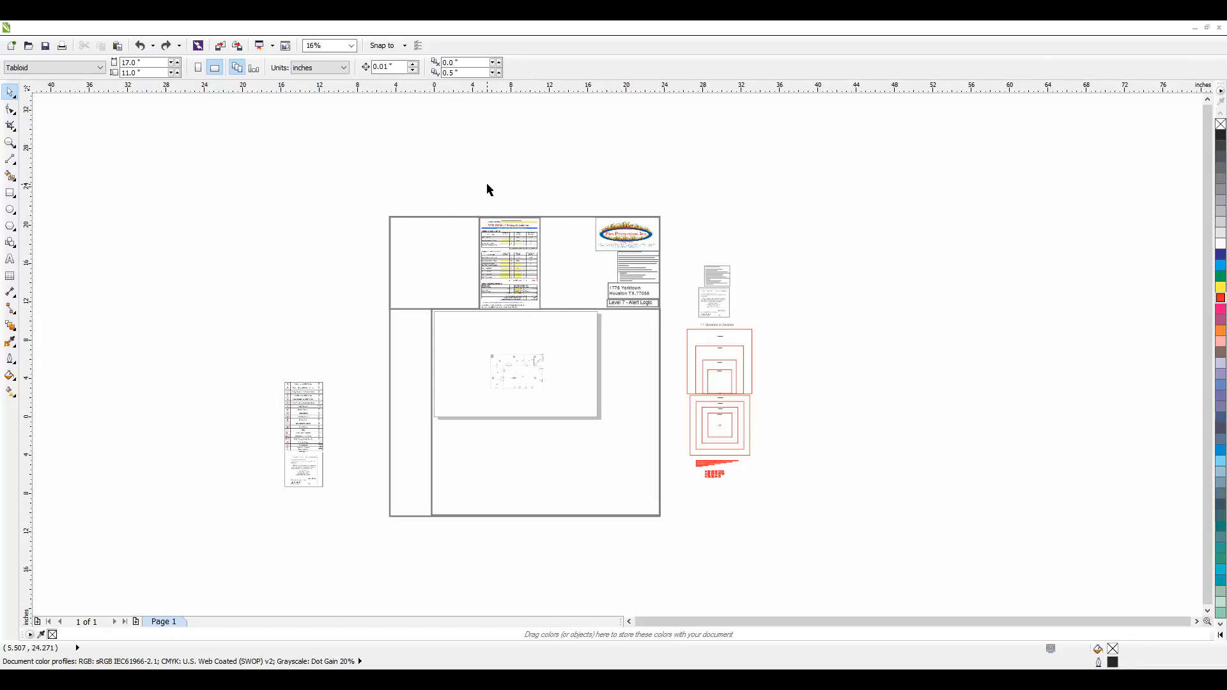
Move the battery calculation sheet with its frame out of the drawing, placing it above the legend outside the border
left_click_drag(455, 177, 556, 323)
left_click_drag(512, 274, 319, 331)
left_click(352, 341)
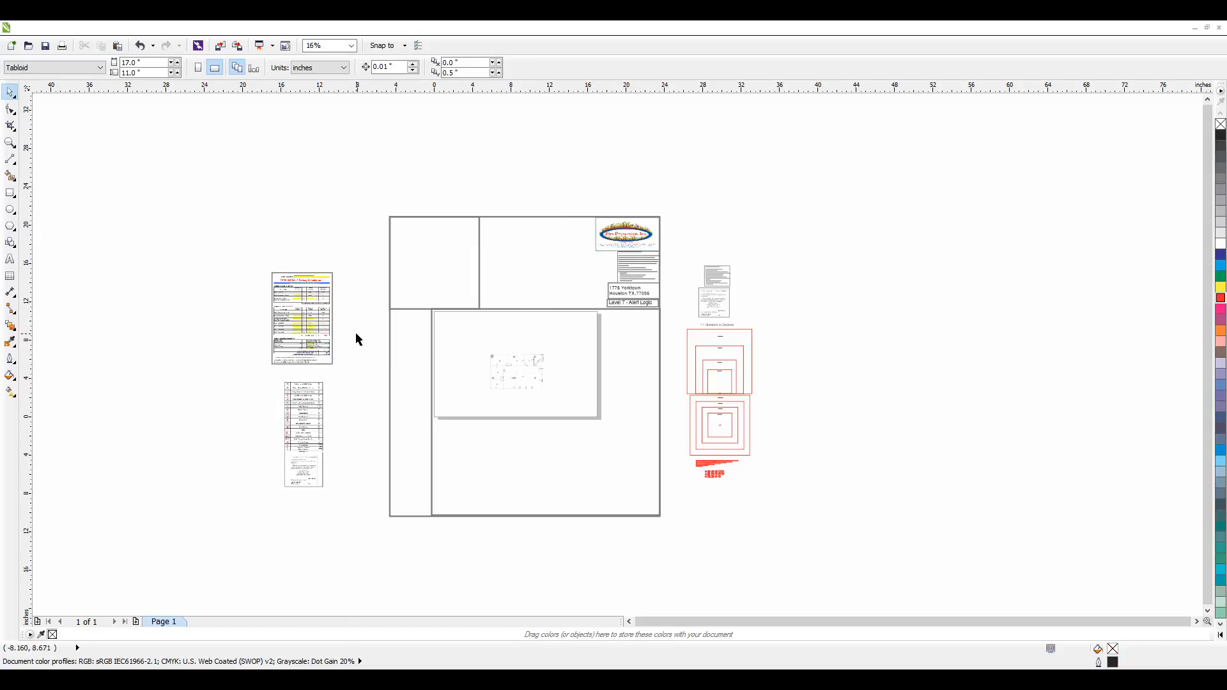
Examine which objects make up the title block and frame by selecting its boxes, the upper compartment rectangle and the outer border
scroll(273, 301, "up", 1)
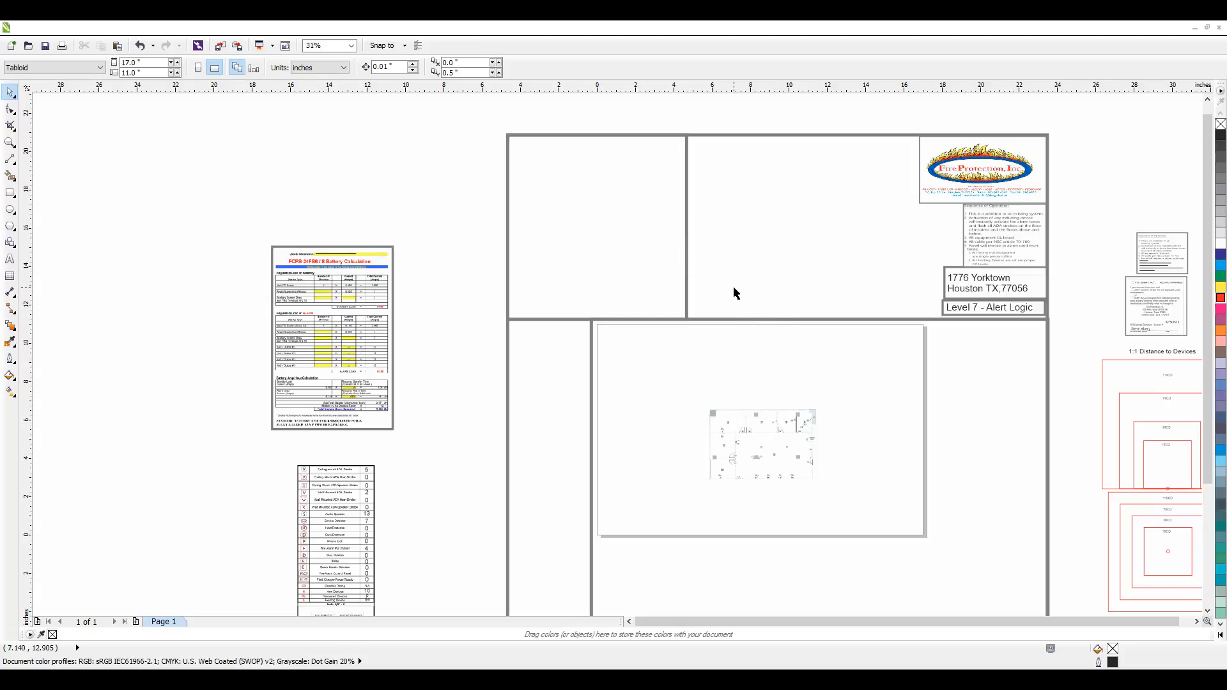
left_click(1008, 312)
left_click(1020, 289)
left_click(1024, 228)
left_click(1022, 189)
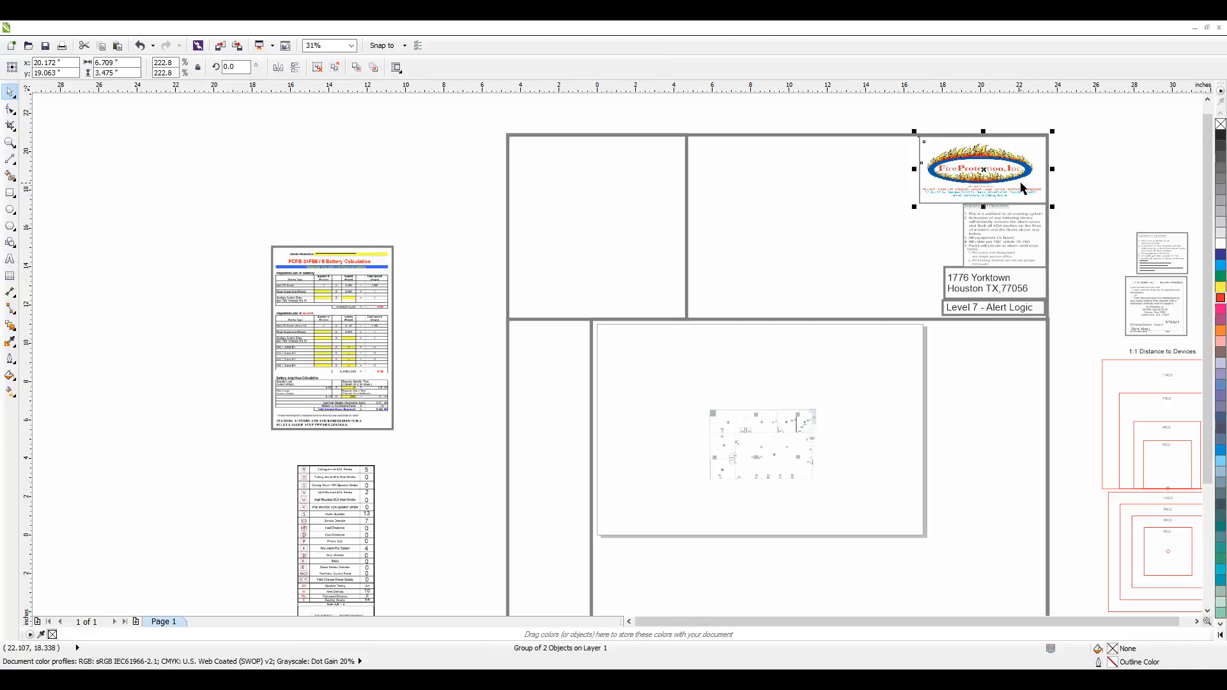
left_click(601, 217)
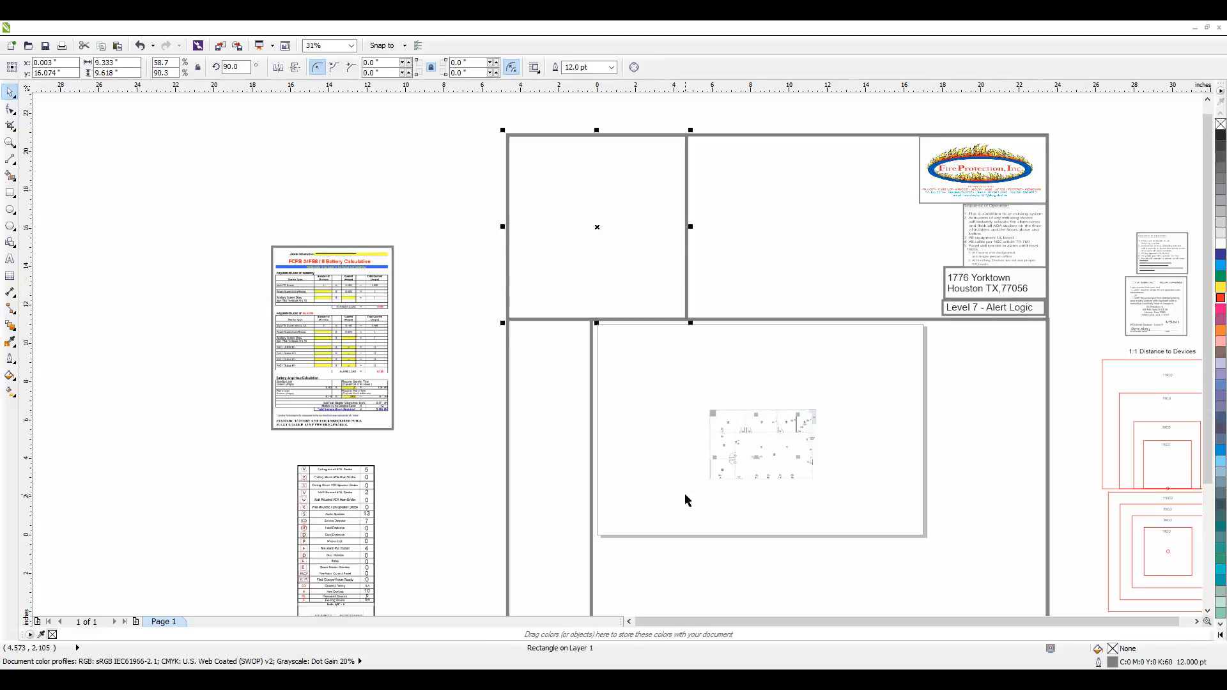
left_click(518, 465)
scroll(564, 401, "down", 2)
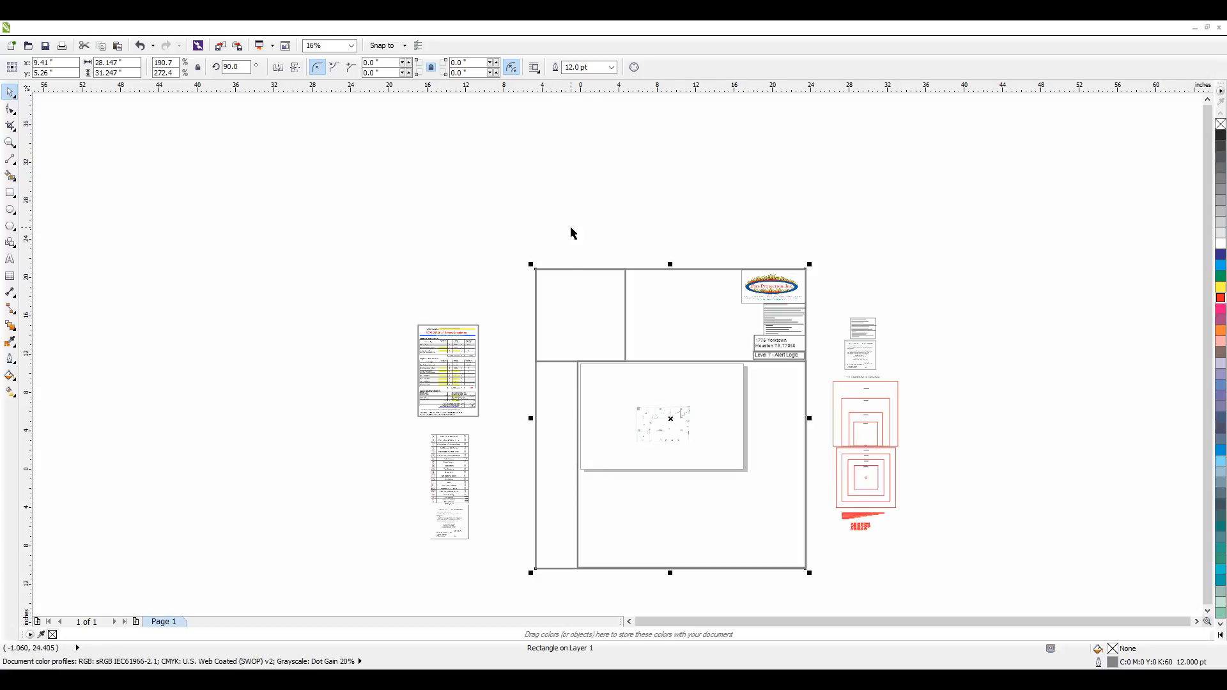
Check the large inner rectangle of the frame and the battery calculation sheet with its border by selecting them
left_click(621, 531)
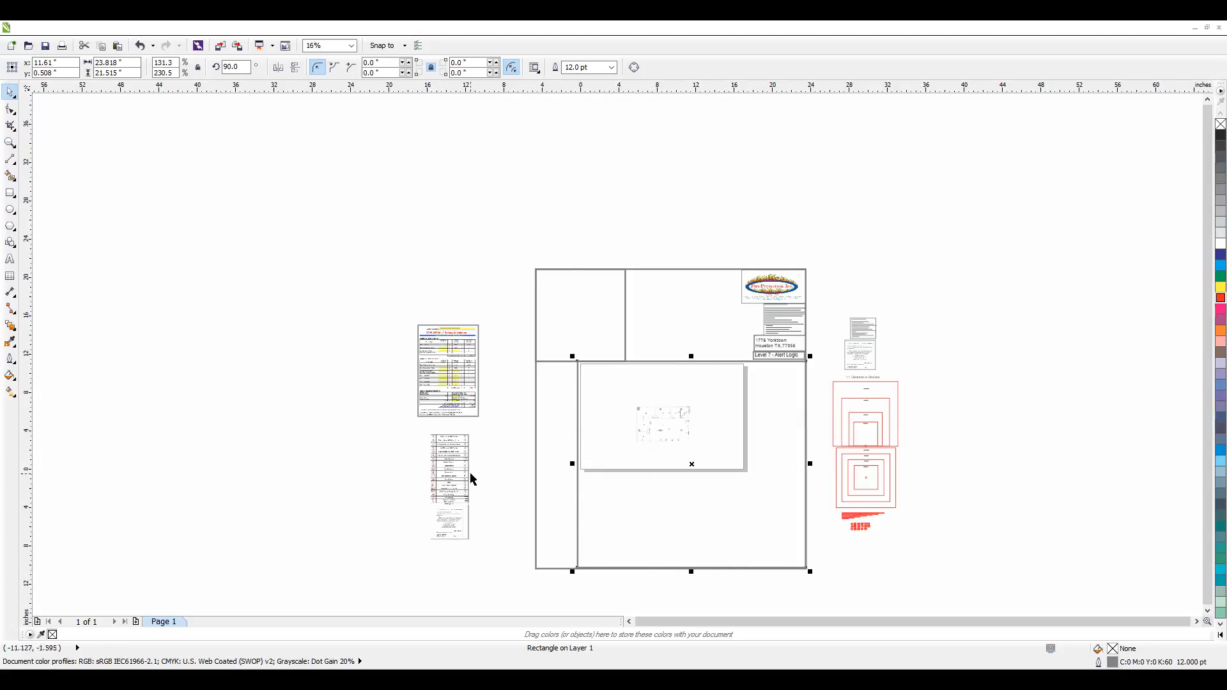
left_click(499, 382)
scroll(453, 397, "up", 2)
left_click(439, 344)
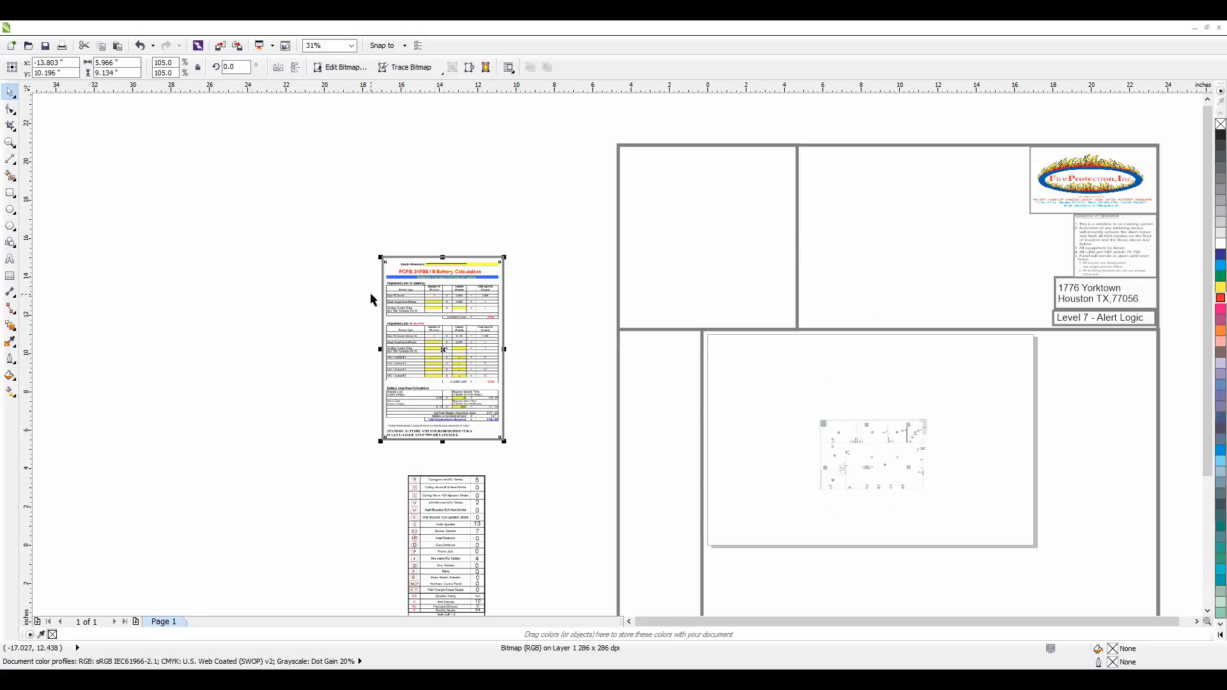
left_click_drag(334, 205, 548, 449)
left_click(535, 421)
scroll(540, 451, "down", 2)
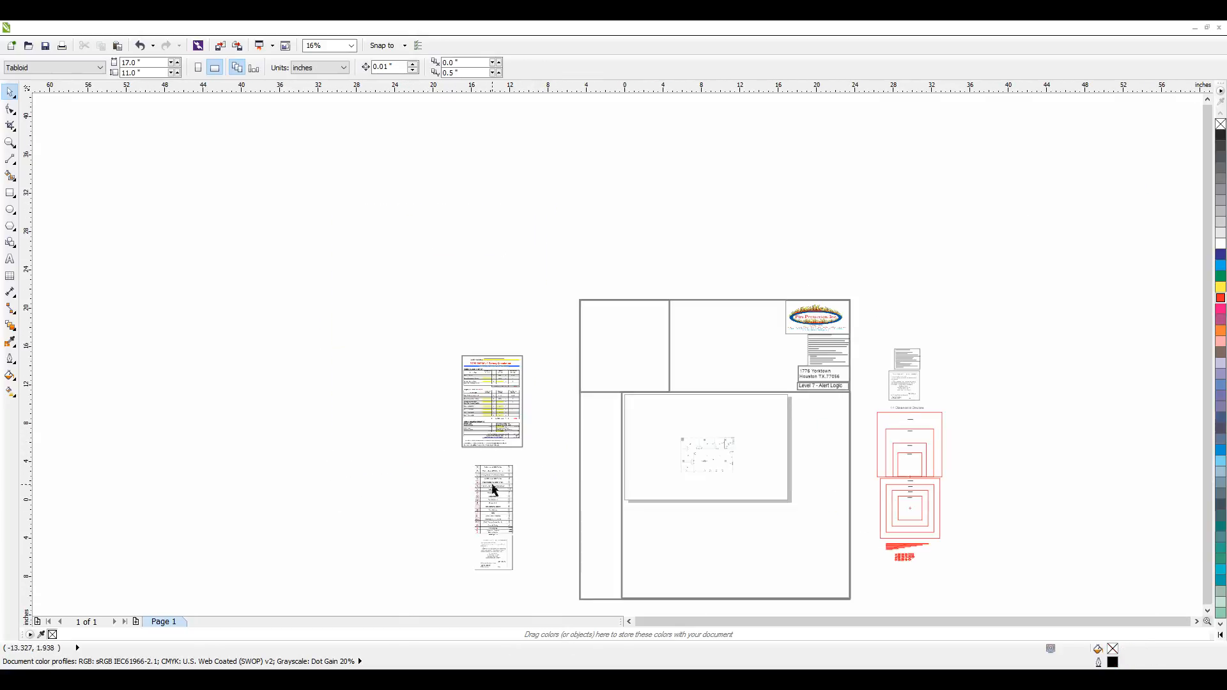
Examine the symbol legend, its device count rows and the certification block beneath it, selected together as one set
scroll(512, 569, "up", 2)
left_click_drag(416, 362, 556, 595)
scroll(489, 579, "up", 4)
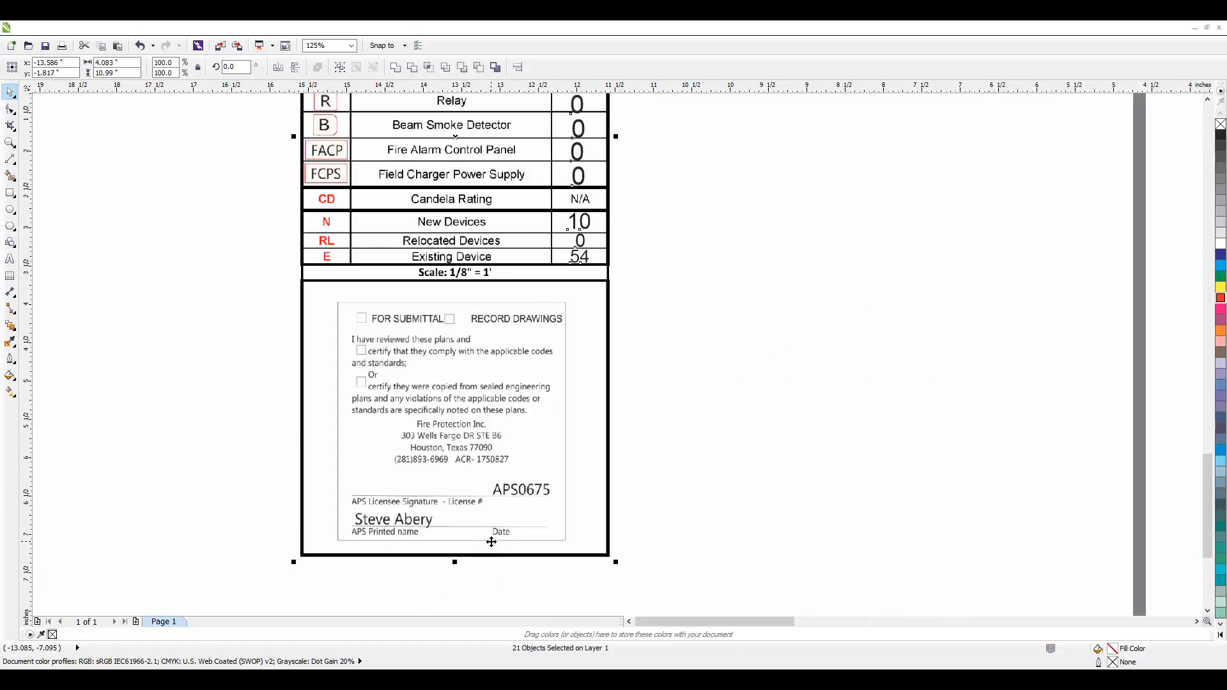
scroll(491, 542, "down", 2)
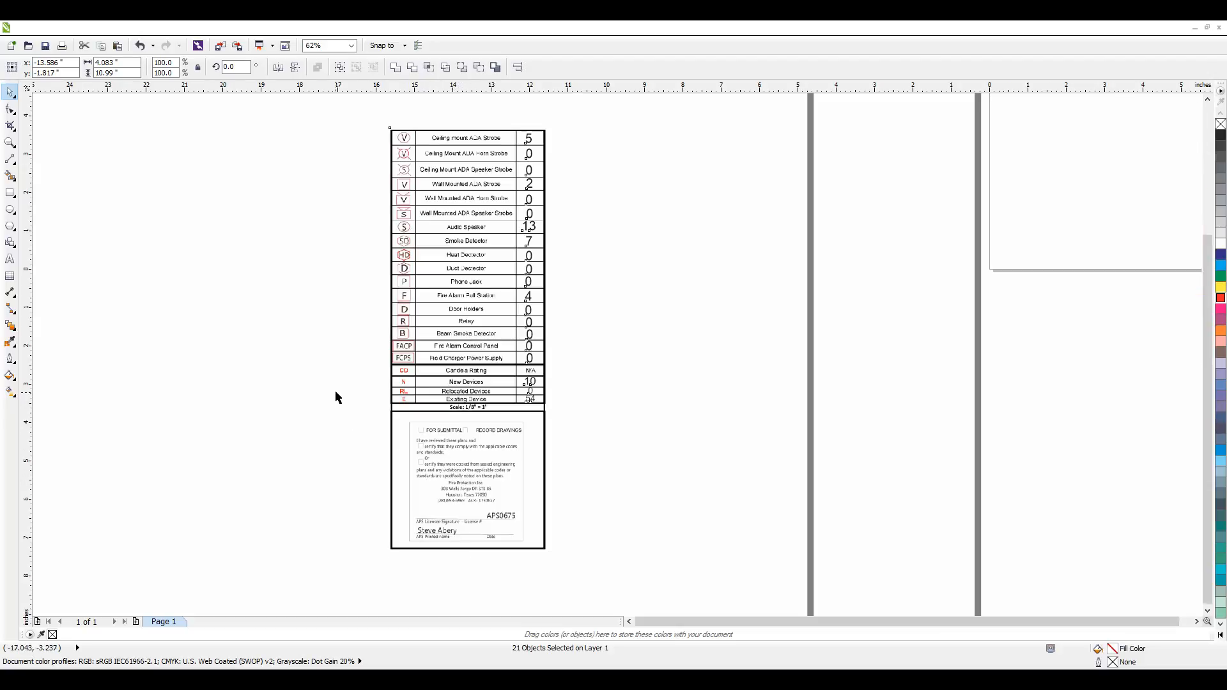
scroll(336, 397, "down", 8)
scroll(373, 411, "up", 4)
left_click(573, 478)
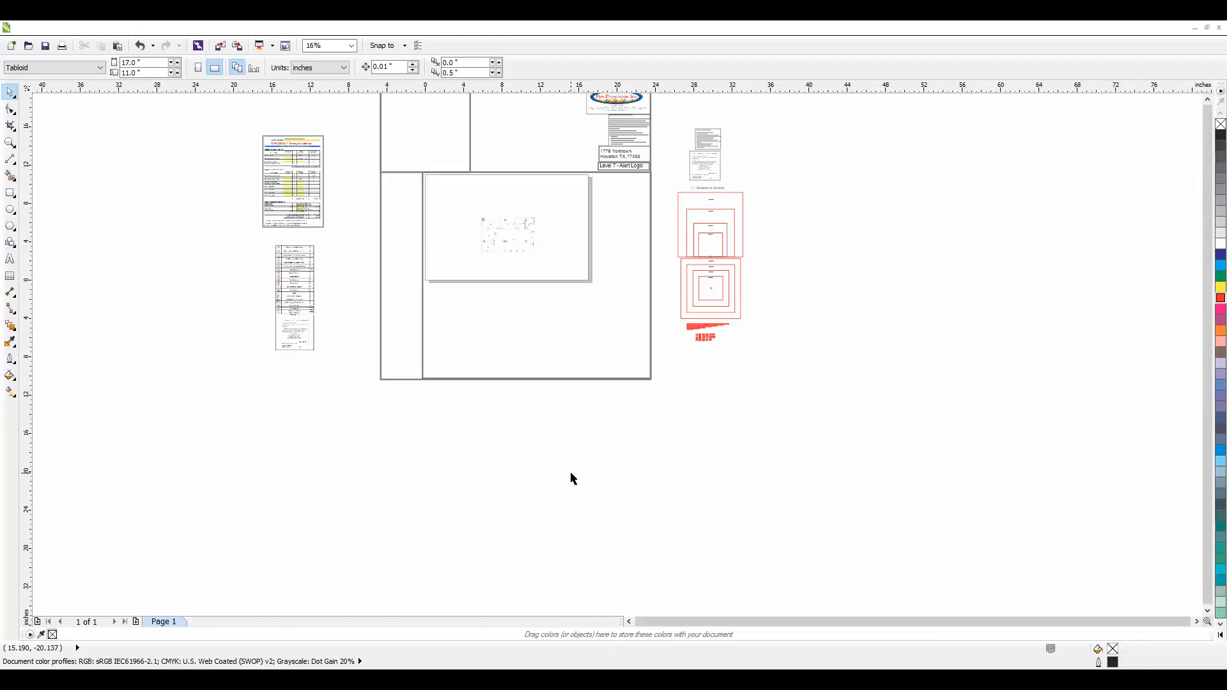
scroll(705, 481, "down", 2)
scroll(633, 389, "up", 2)
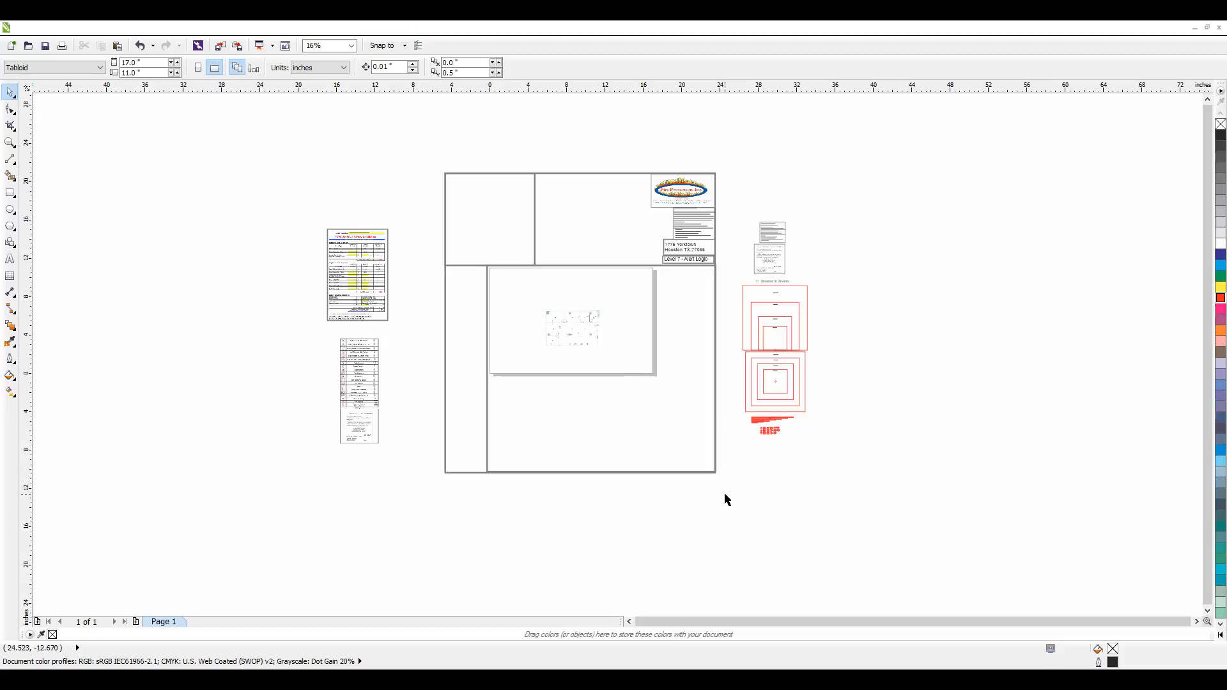
Move the floor plan bitmap out of the frame into the empty area just below the border
mouse_move(726, 497)
left_mouse_down()
mouse_move(551, 164)
mouse_move(430, 124)
left_mouse_up()
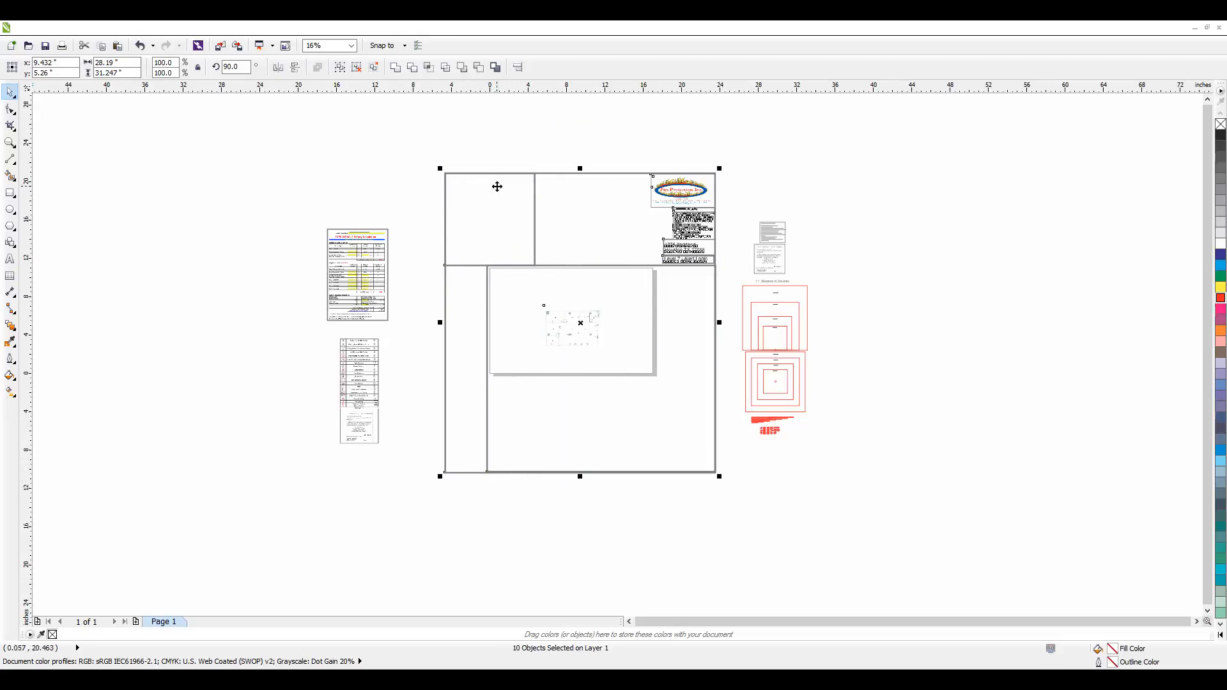
left_click(538, 294)
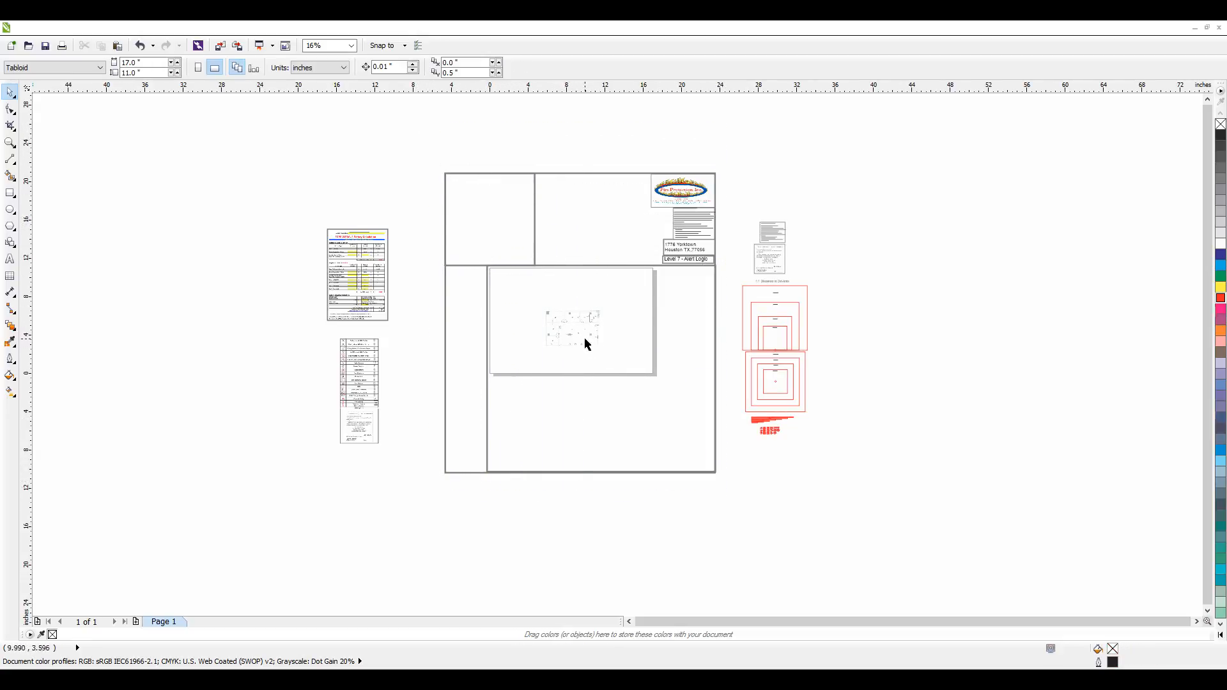
left_click_drag(573, 335, 573, 504)
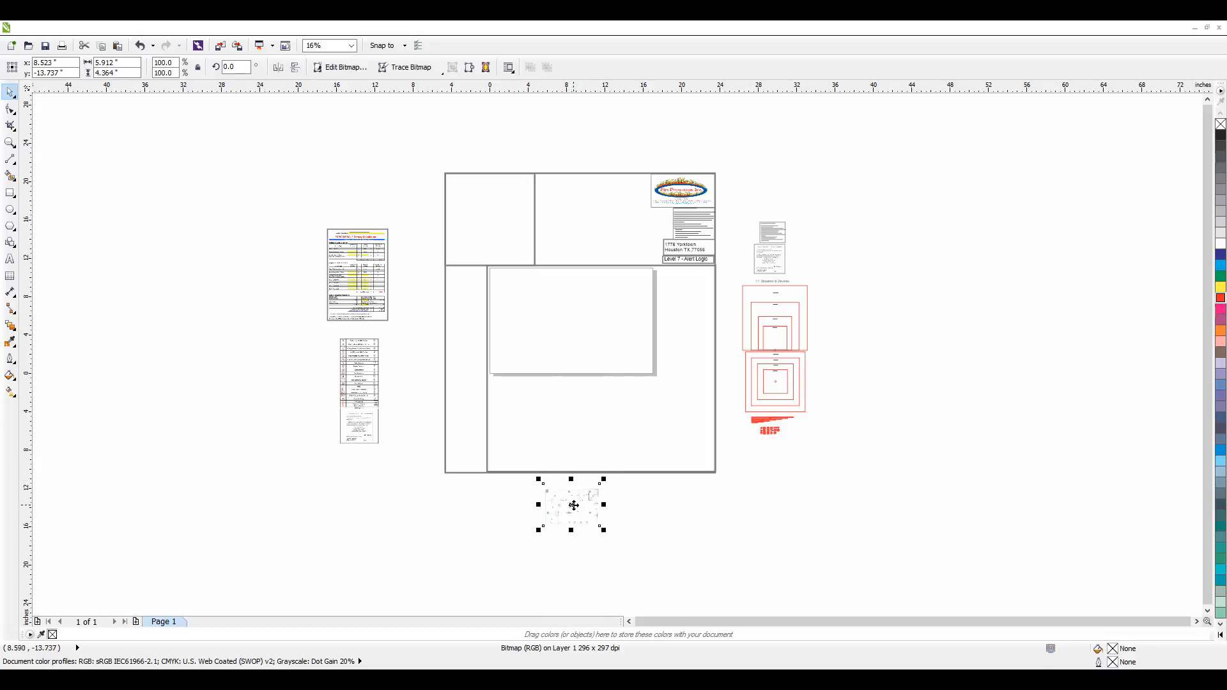
left_click(745, 490)
Scale the frame and title block together to about 9.41 by 10.43 inches and move them onto the right part of the page
mouse_move(723, 481)
left_mouse_down()
mouse_move(425, 145)
mouse_move(521, 301)
mouse_move(586, 369)
left_mouse_up()
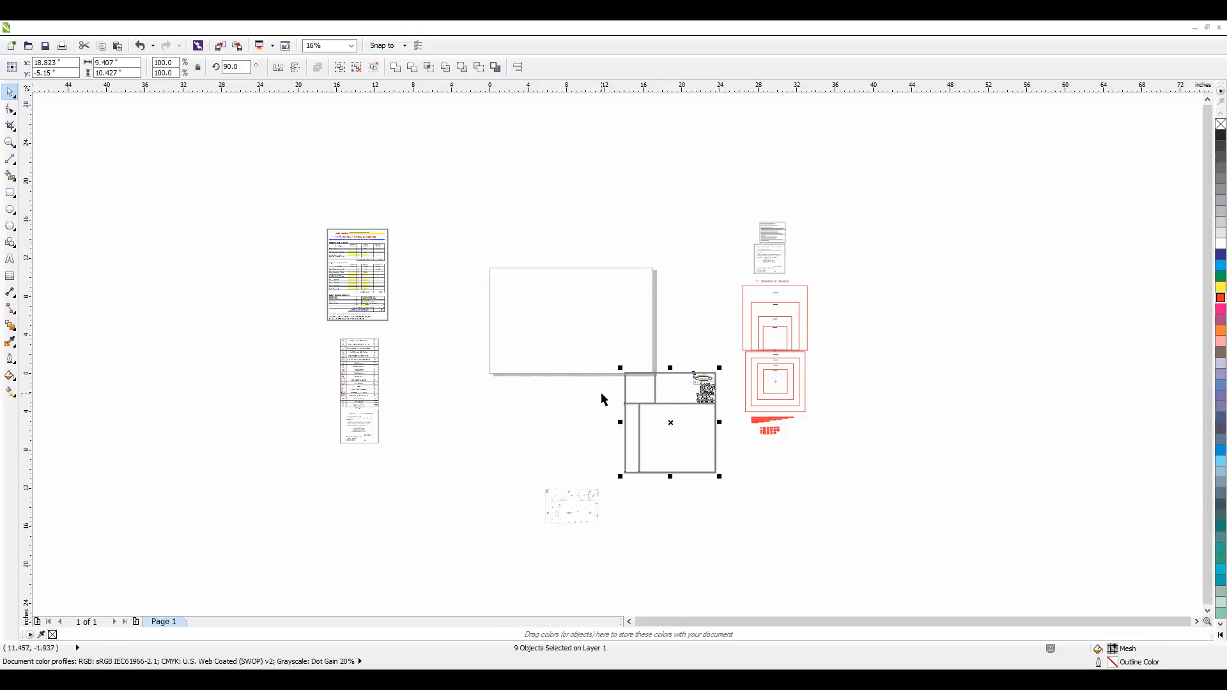
left_click_drag(672, 425, 602, 319)
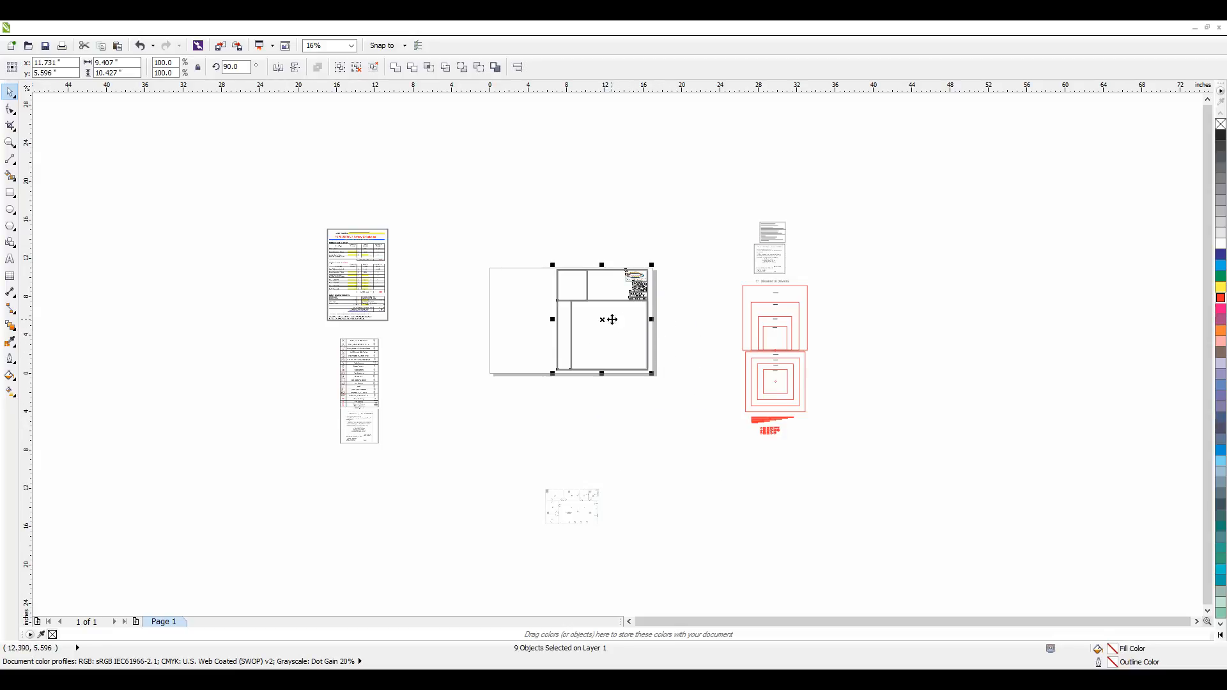
left_click(694, 283)
Bring the floor plan just below the page, stretch the frame and title block to about 15.94 inches wide, and centre them on the page
left_click_drag(563, 513, 593, 409)
scroll(551, 324, "up", 2)
left_click_drag(515, 190, 767, 432)
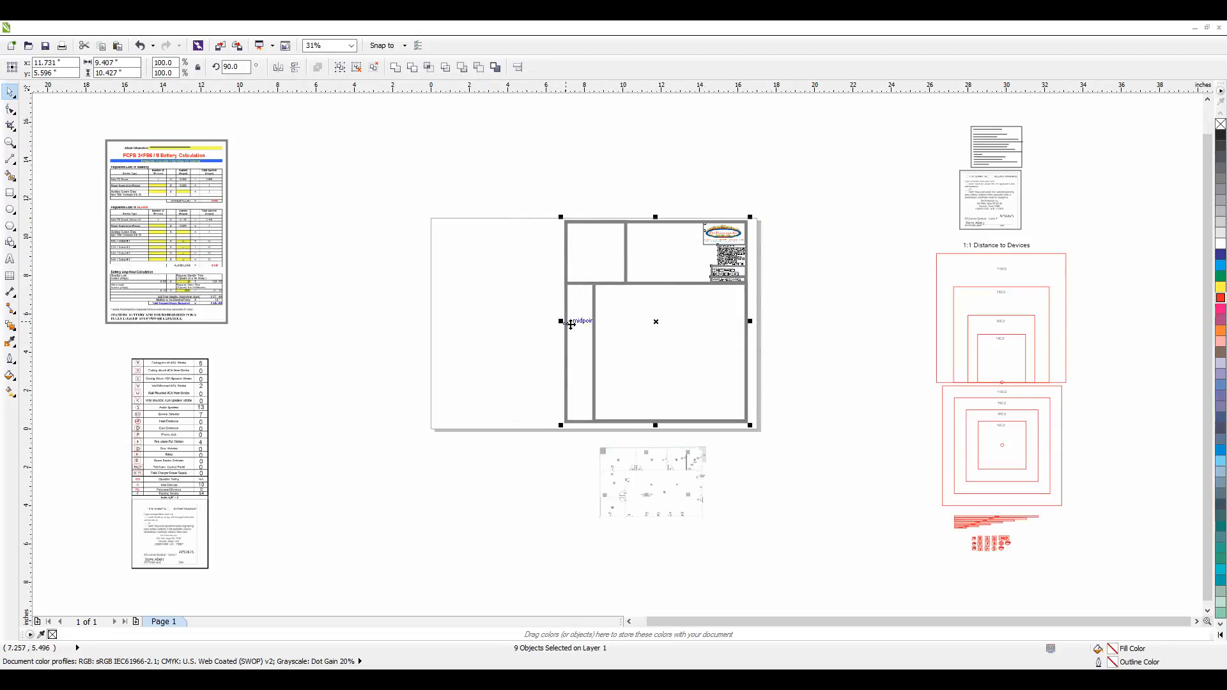
left_click_drag(560, 320, 435, 321)
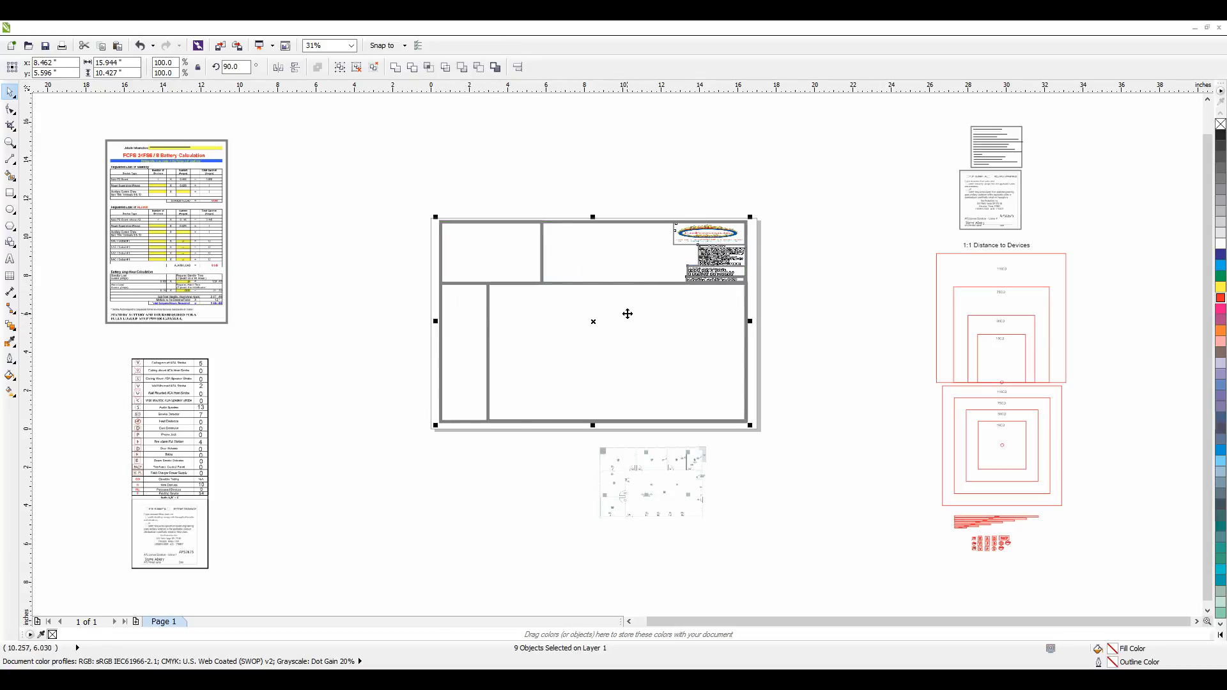
left_click_drag(627, 313, 625, 318)
left_click(819, 368)
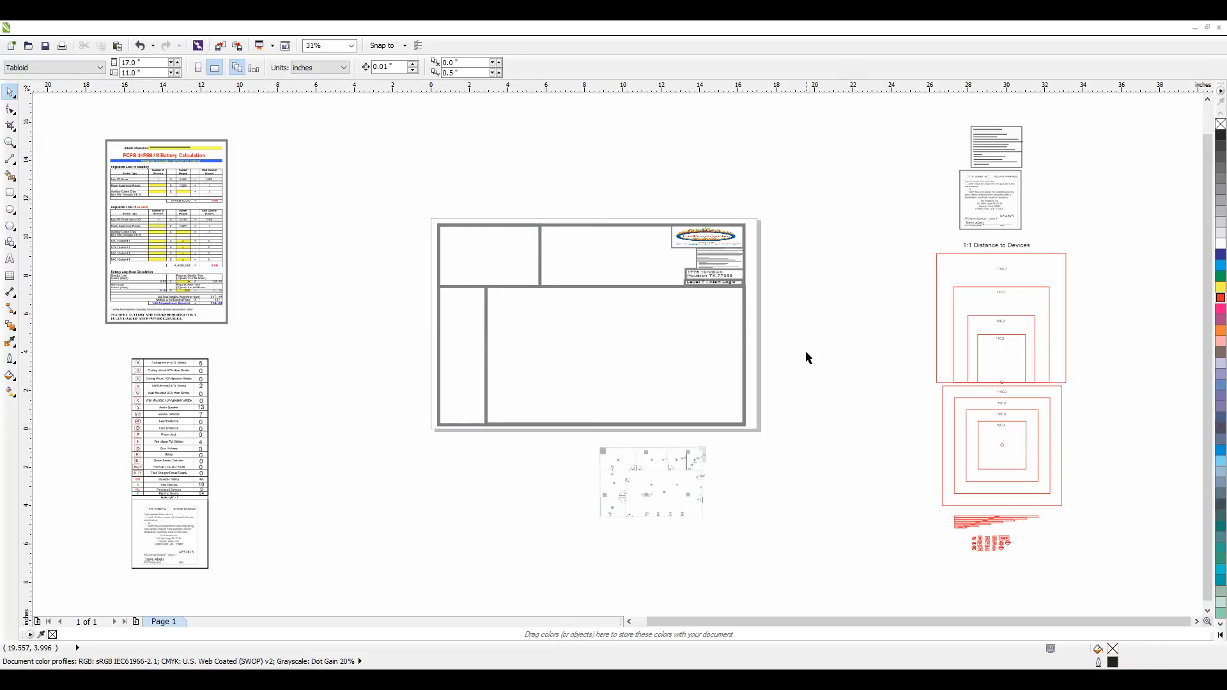
Check the title block text at the new frame size and move the floor plan bitmap into the lower right of the frame
scroll(744, 281, "up", 5)
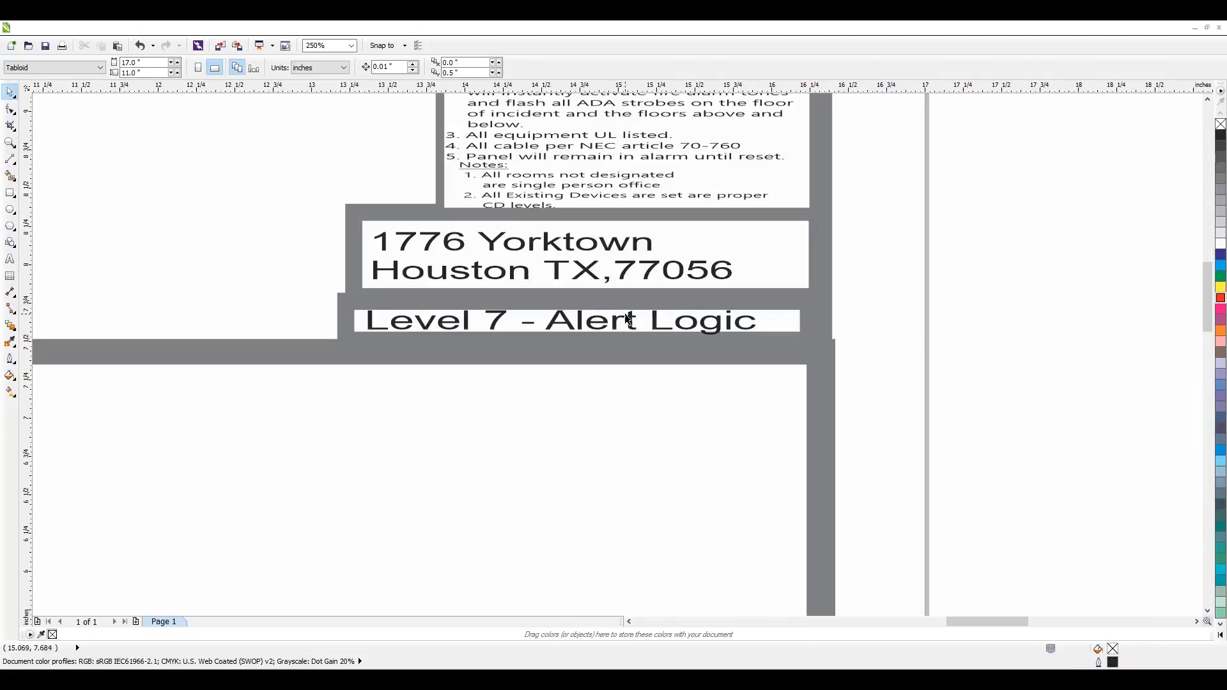
scroll(766, 314, "down", 2)
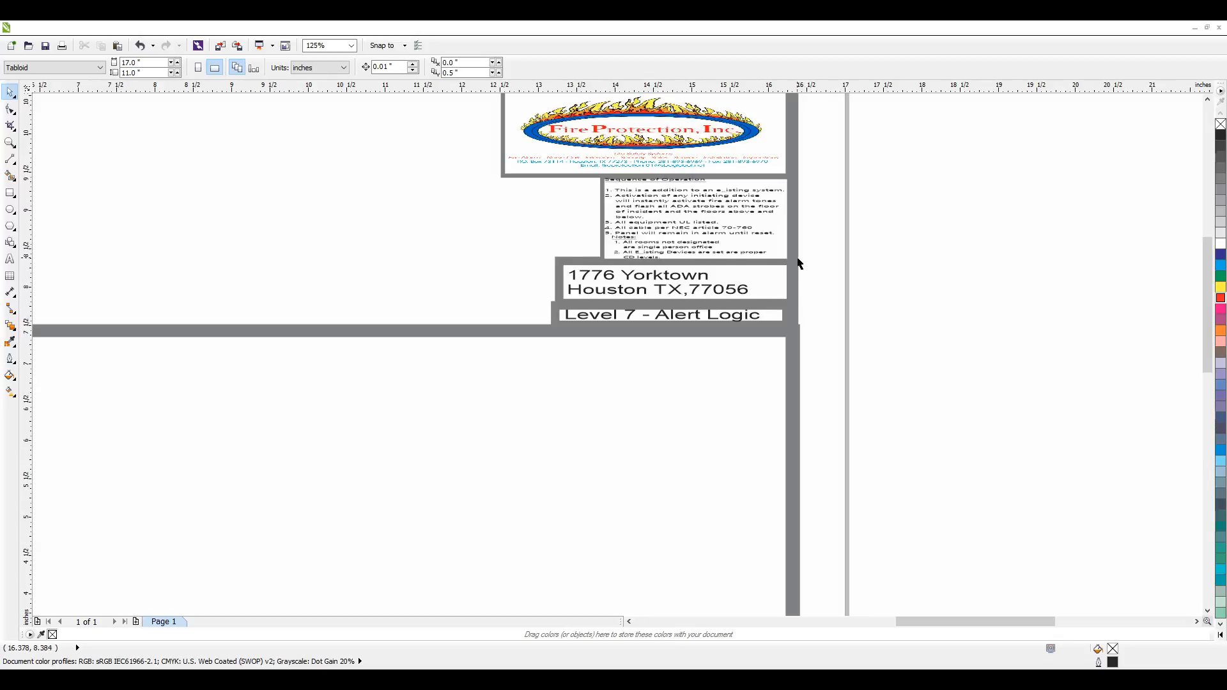
scroll(799, 263, "down", 4)
left_click_drag(718, 517, 743, 410)
left_click(874, 398)
Narrow the inner plan rectangle to about 8.02 inches from its left side and lower its upper edge closer to the floor plan
left_click(536, 366)
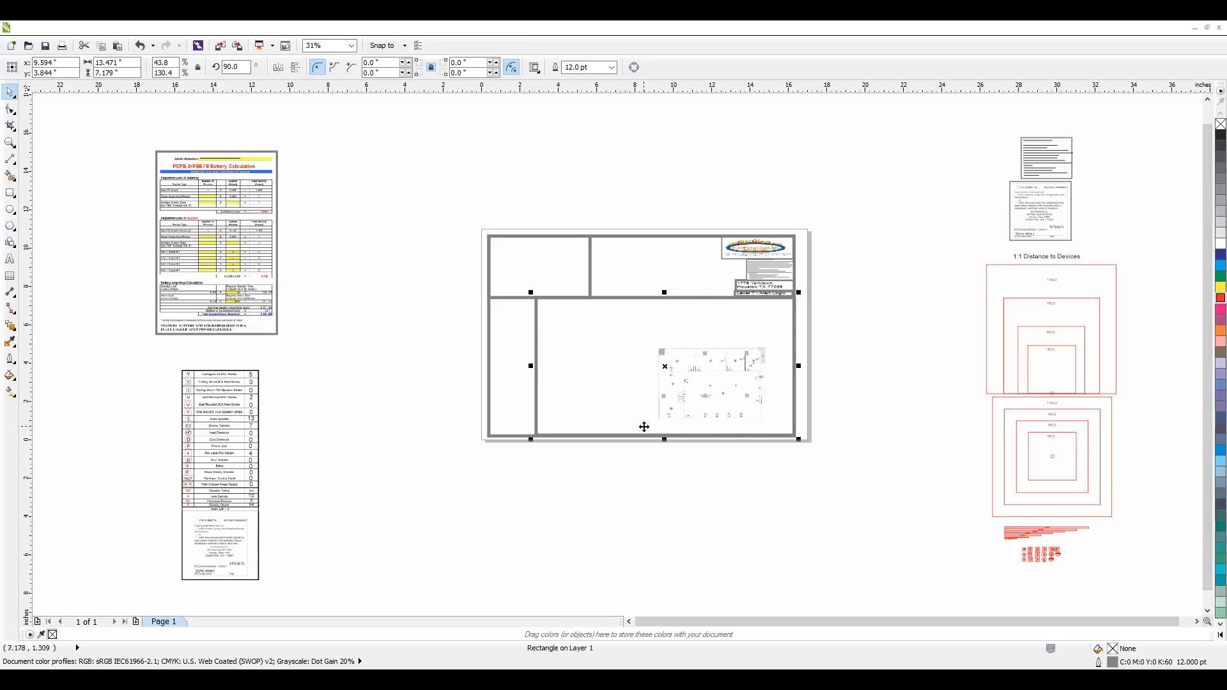
left_click_drag(531, 365, 638, 372)
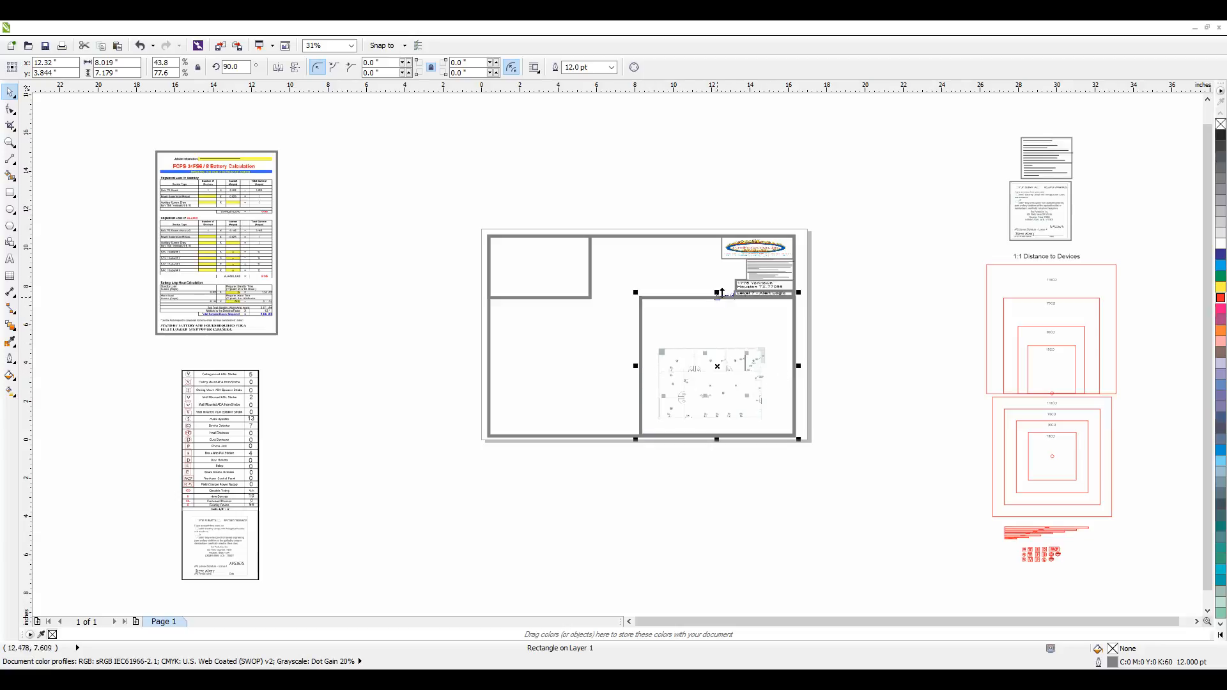
left_click_drag(718, 294, 719, 327)
left_click(877, 434)
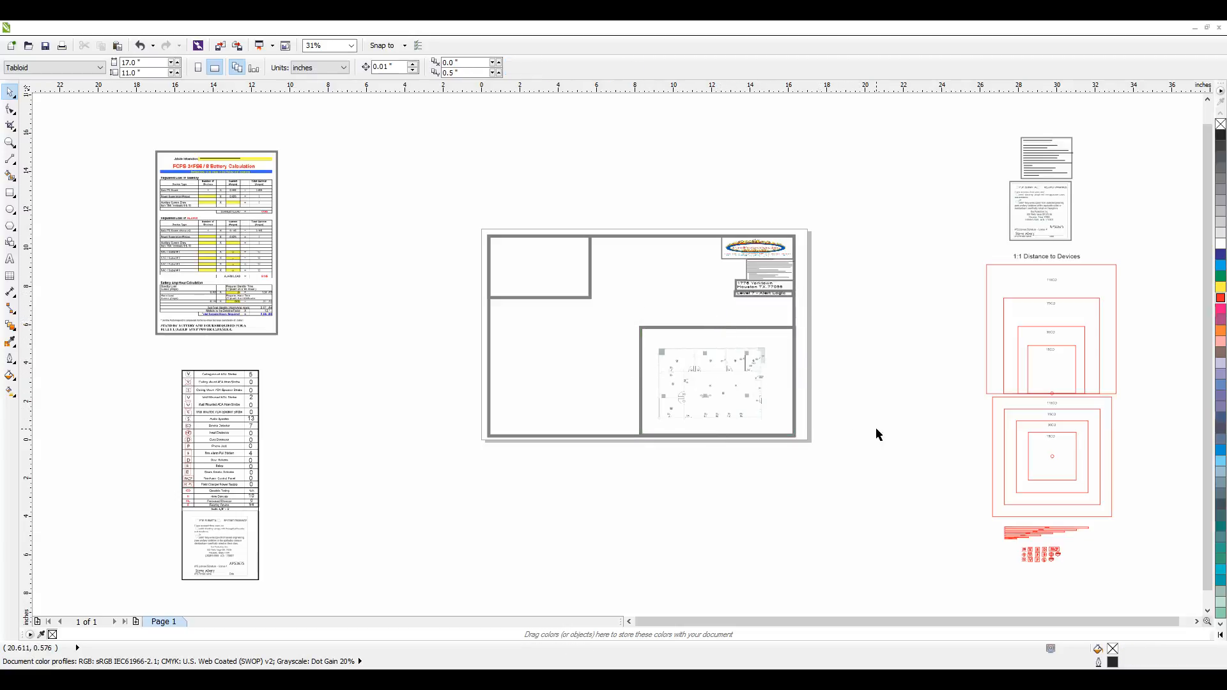
Measure the opening of door 507 with the ruler origin placed at the lower edge of its upper jamb
scroll(750, 410, "up", 5)
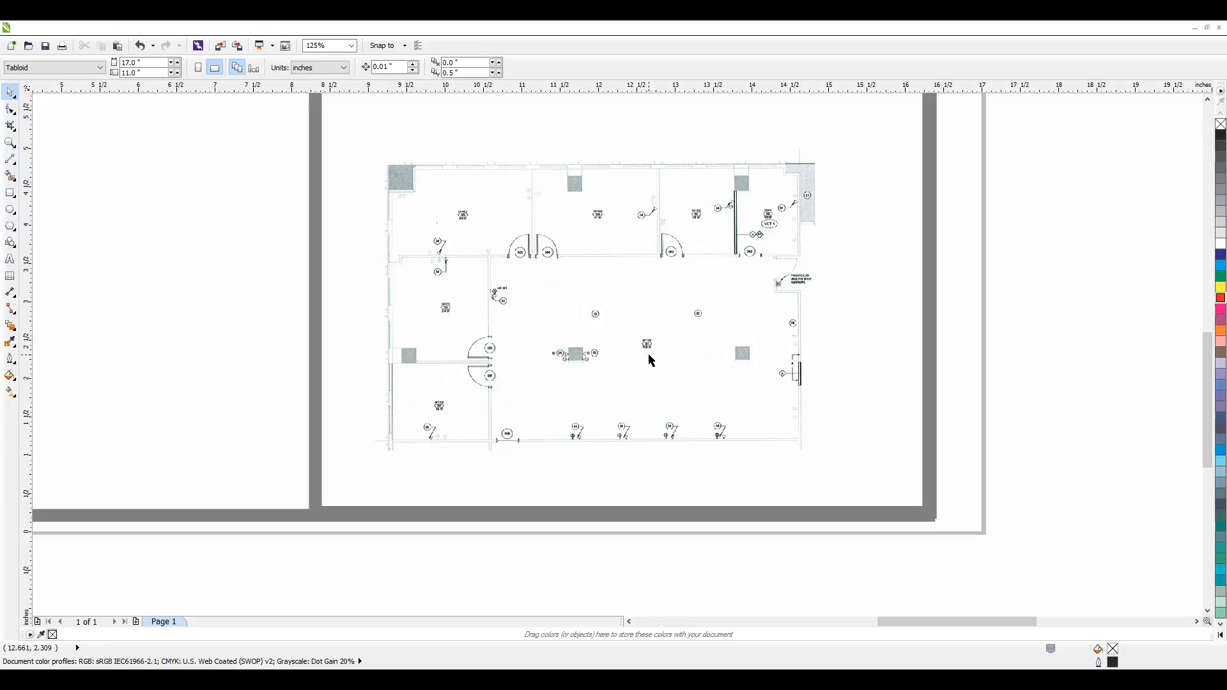
scroll(490, 389, "up", 2)
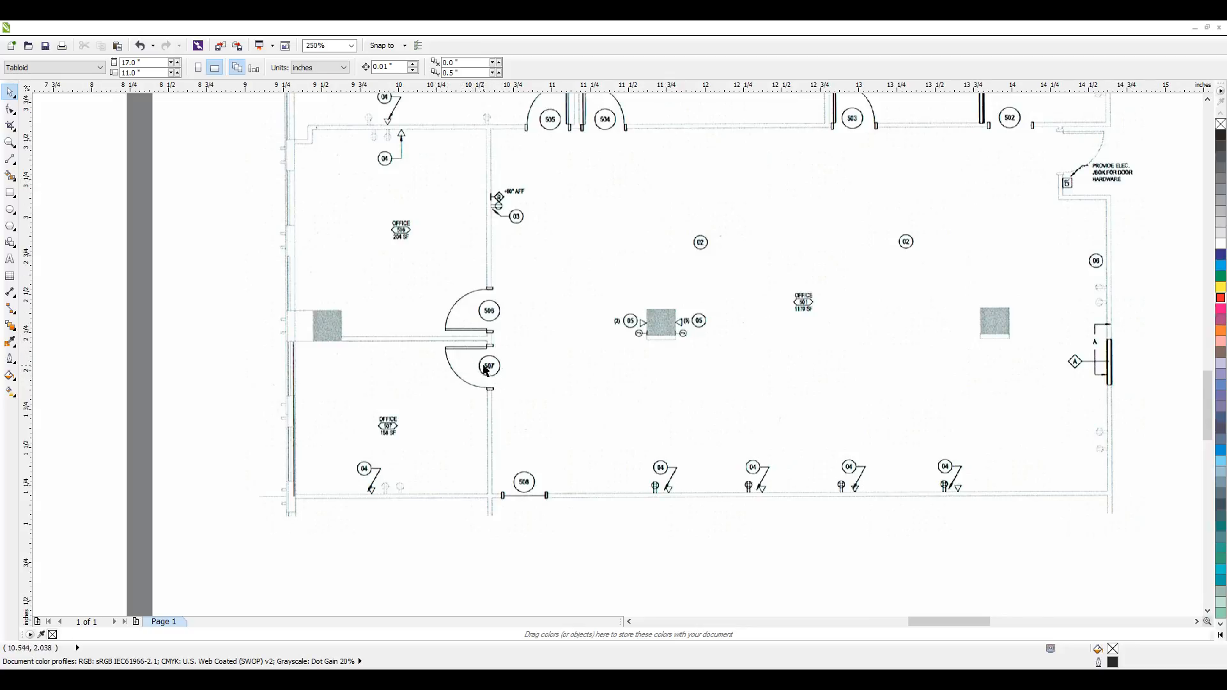
scroll(489, 374, "up", 4)
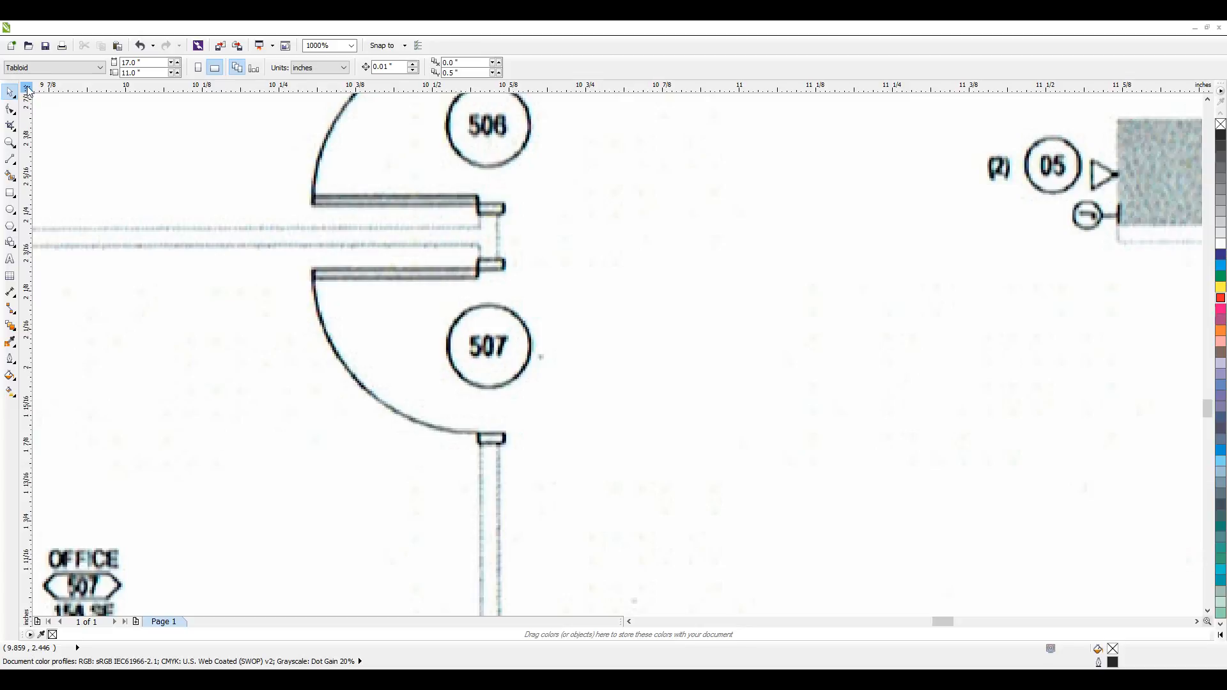
left_click_drag(27, 88, 499, 276)
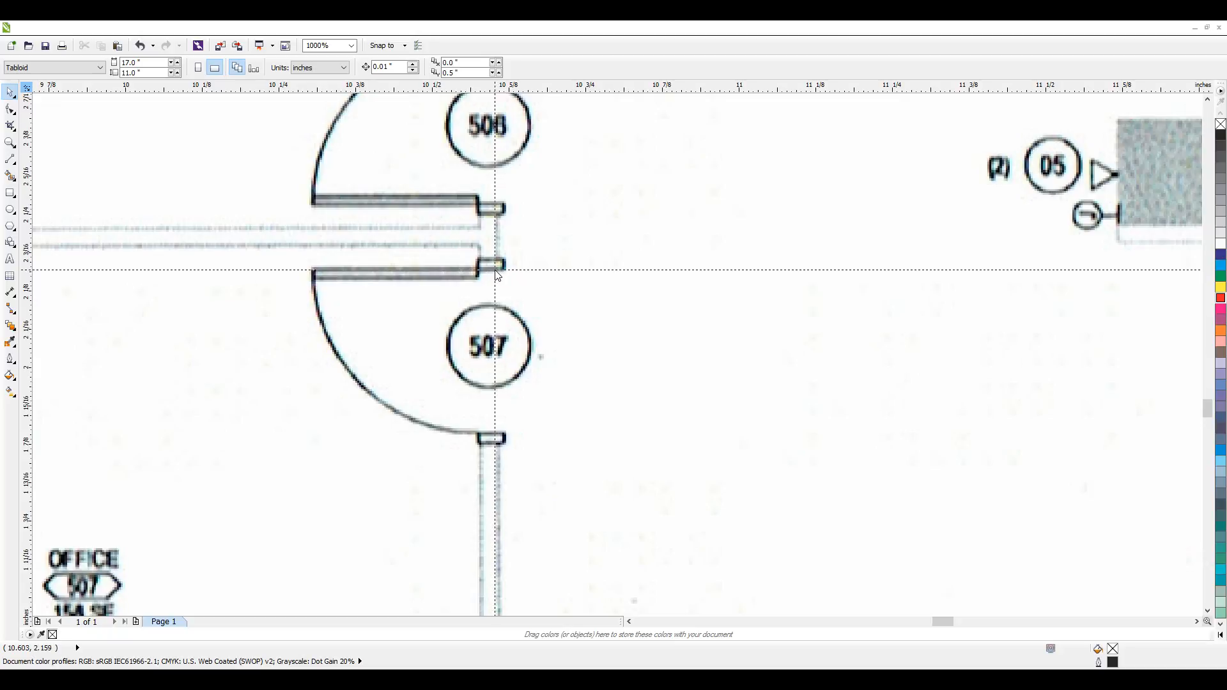
left_click_drag(497, 275, 490, 270)
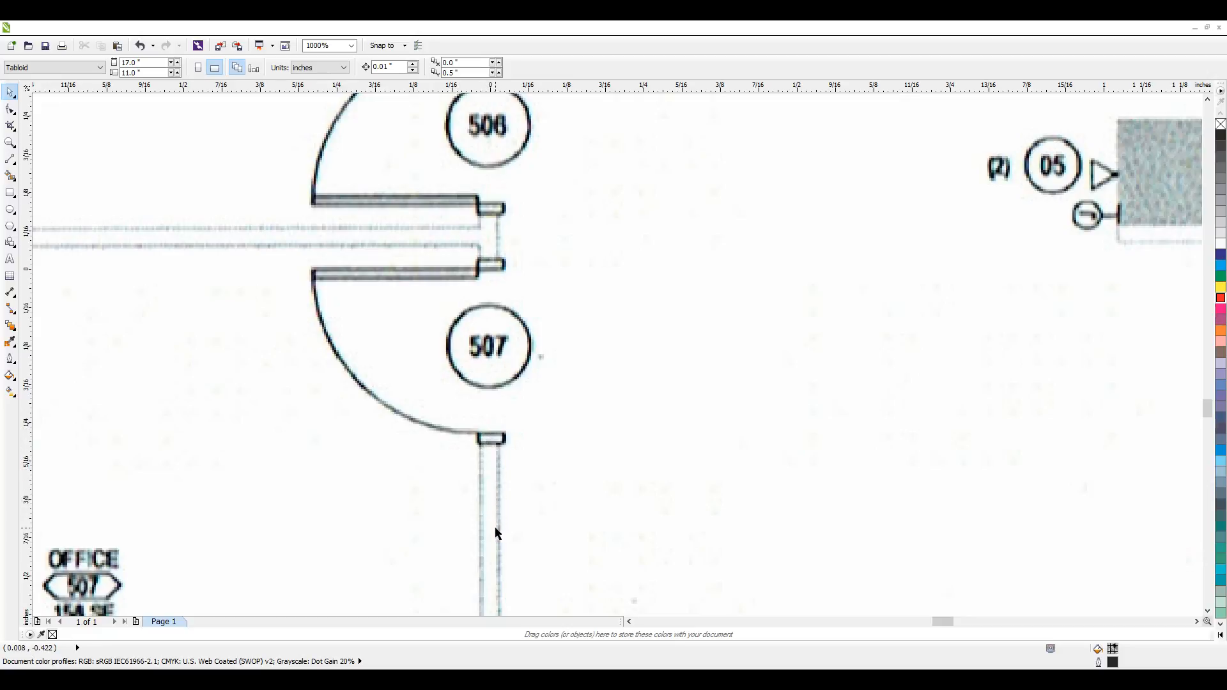
Examine the openings of doors 504, 505, 506 and 507 on the floor plan to compare their widths against the rulers
scroll(469, 484, "down", 6)
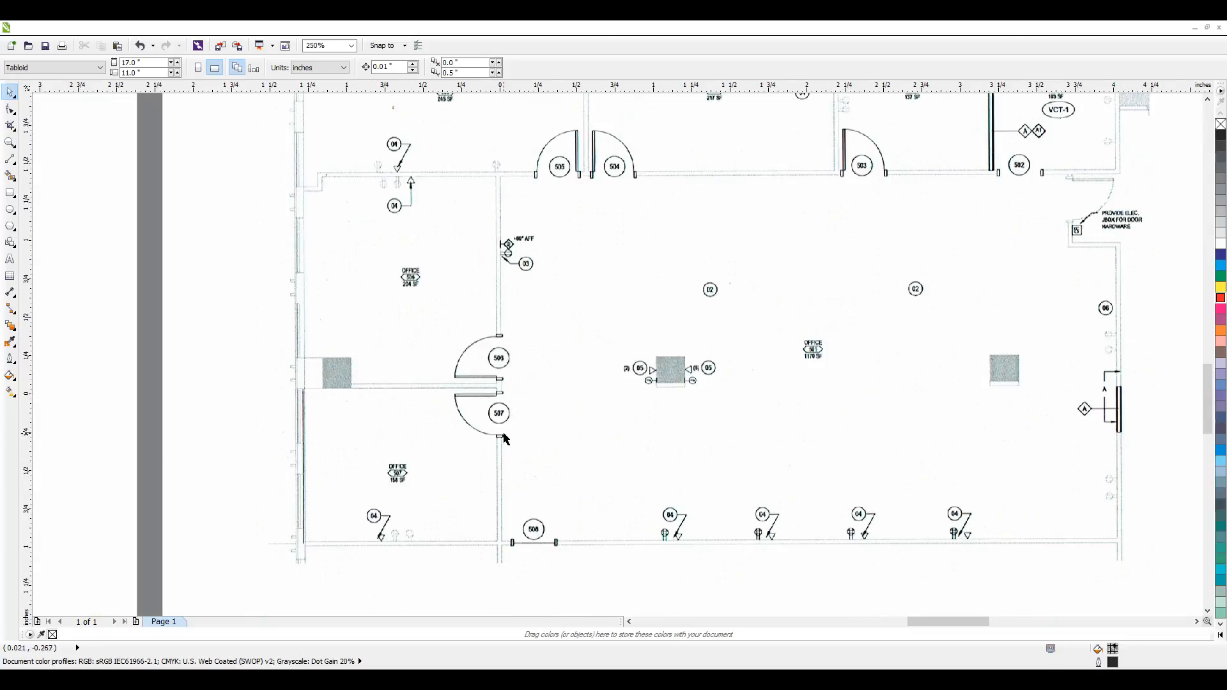
scroll(530, 291, "up", 2)
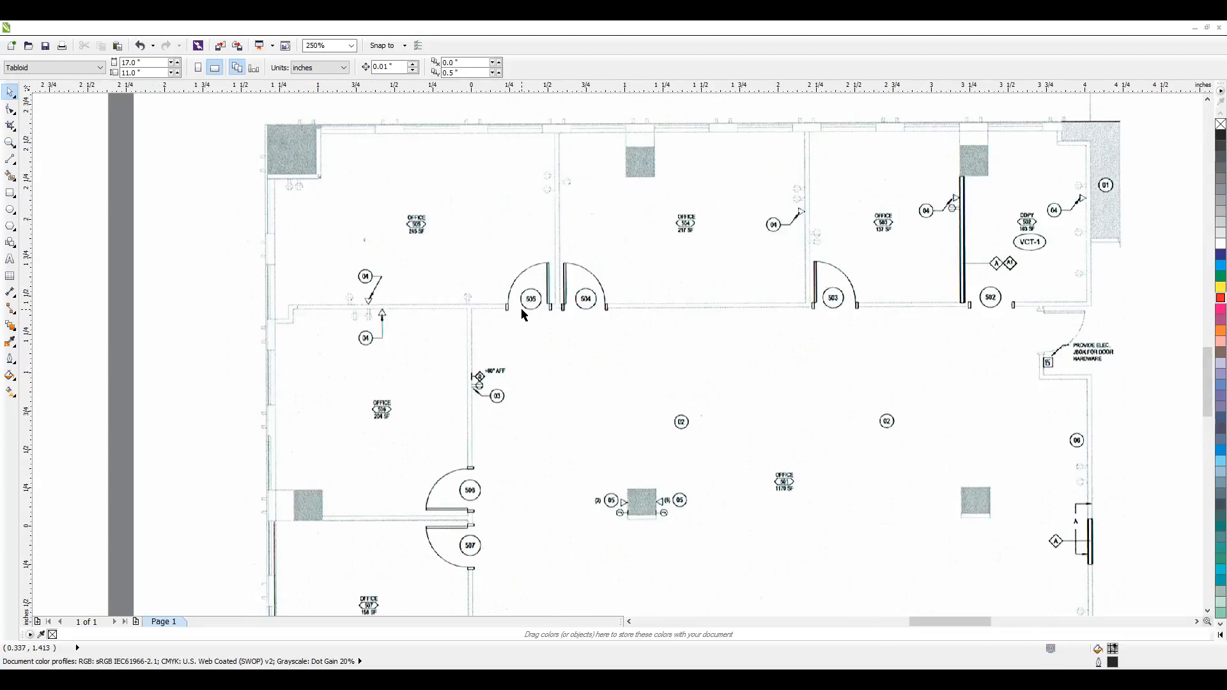
scroll(536, 310, "up", 2)
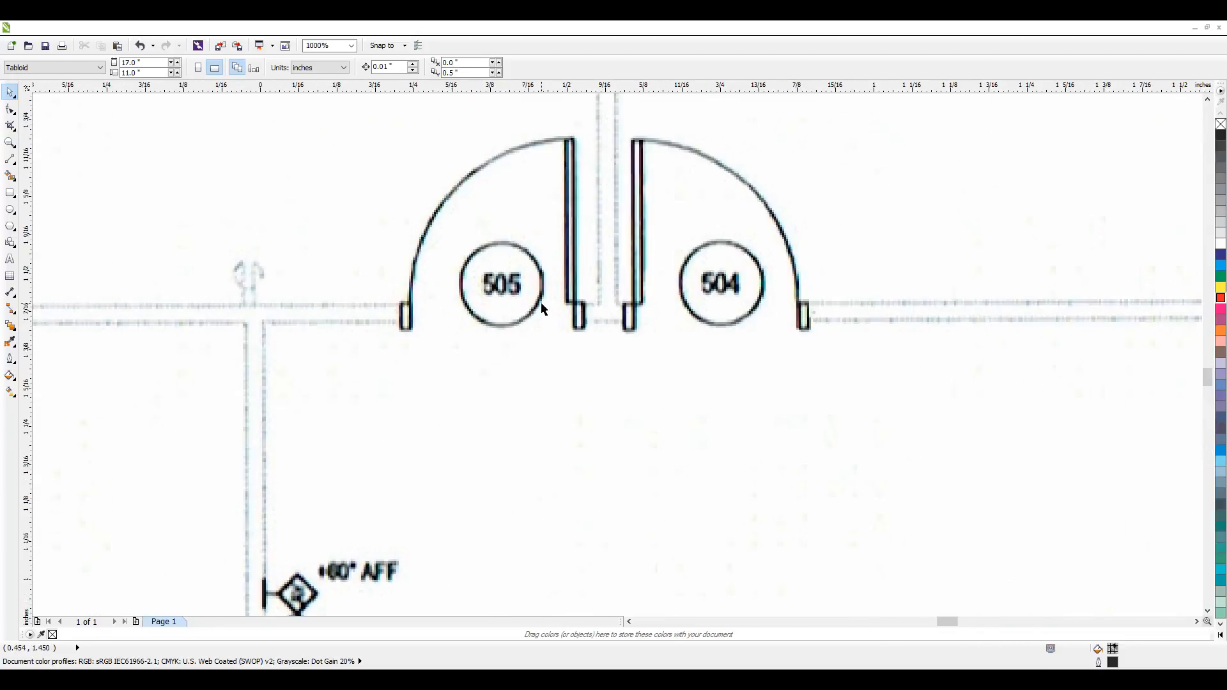
scroll(340, 328, "down", 4)
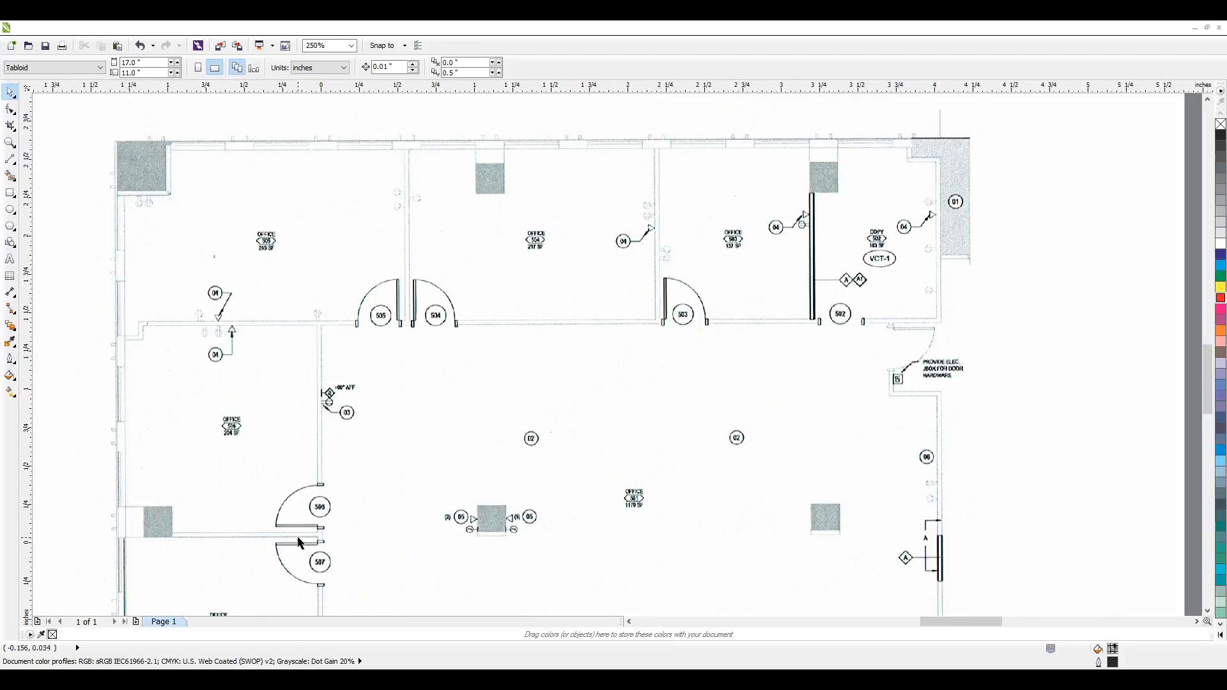
scroll(297, 543, "up", 5)
scroll(501, 416, "down", 2)
scroll(492, 505, "up", 1)
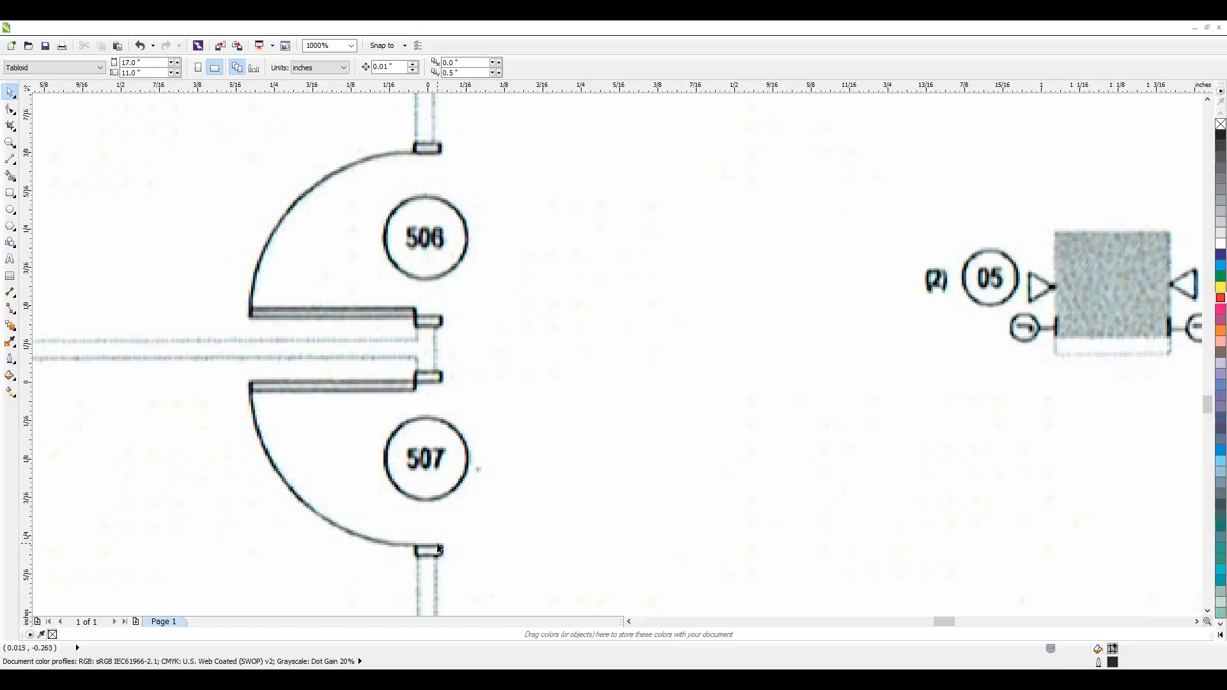
Place the ruler origin at the inner edge of door 505's right jamb to measure that door opening
scroll(618, 478, "down", 4)
scroll(669, 262, "up", 4)
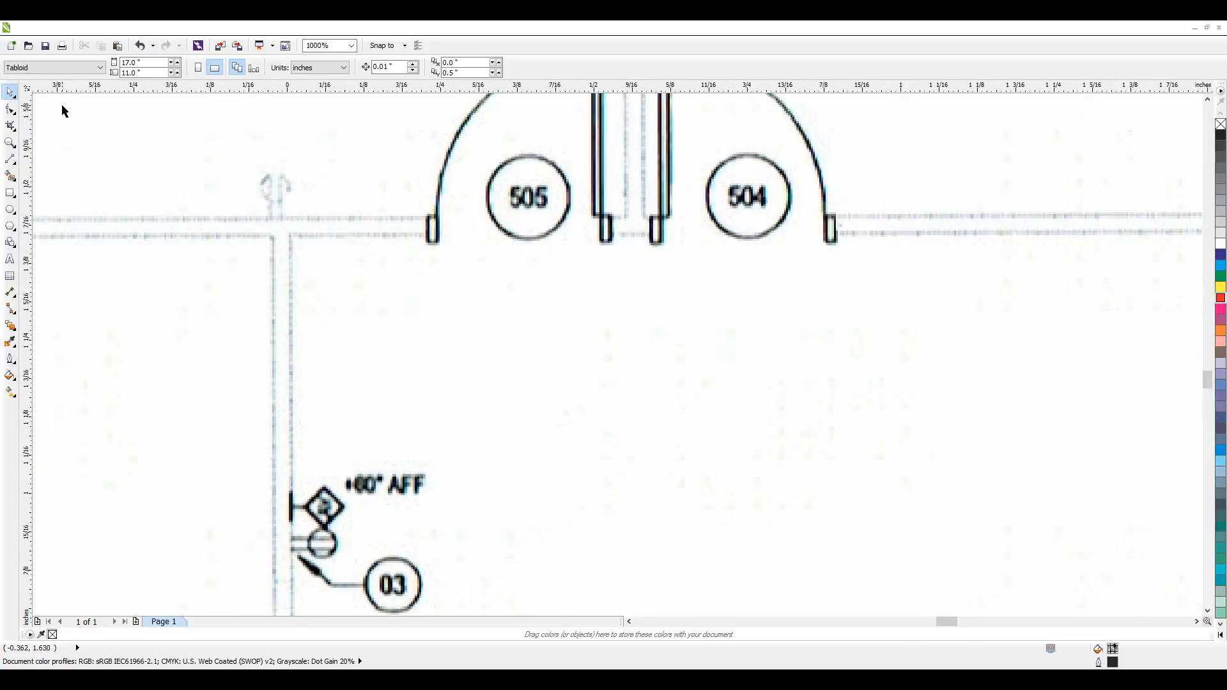
left_click_drag(27, 89, 603, 234)
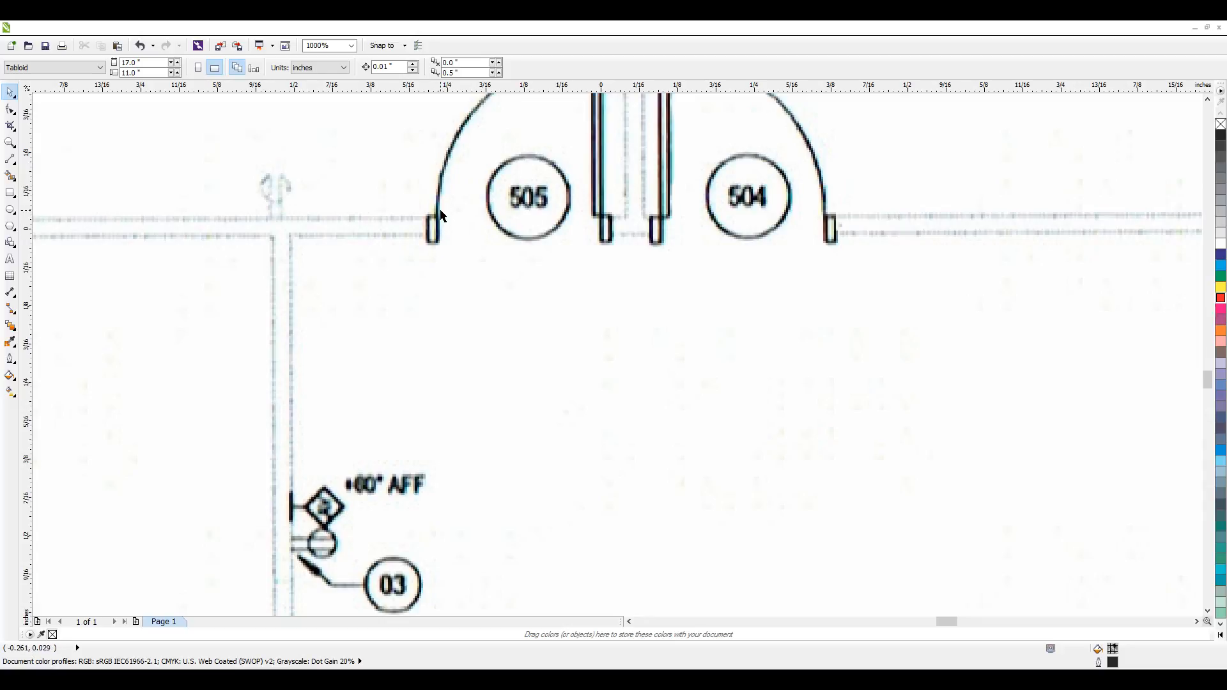
scroll(411, 300, "down", 5)
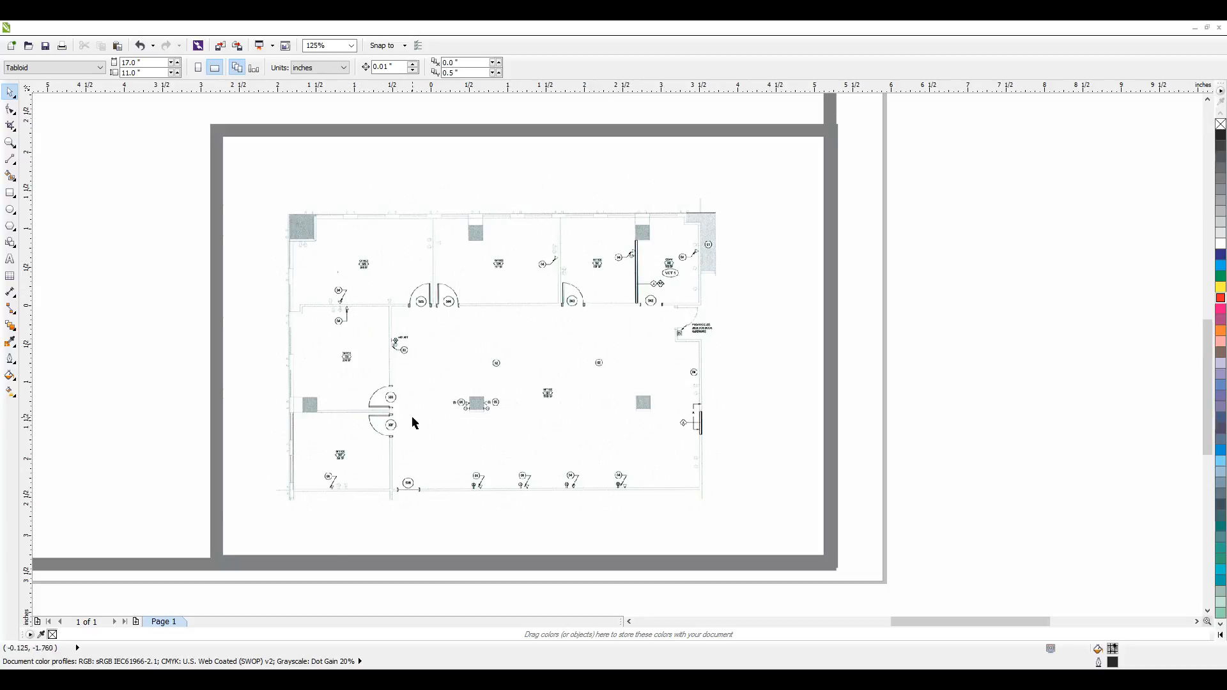
Move the floor plan bitmap to the lower-left corner of its gray frame and scale it proportionally to about 120.7%
left_click(432, 345)
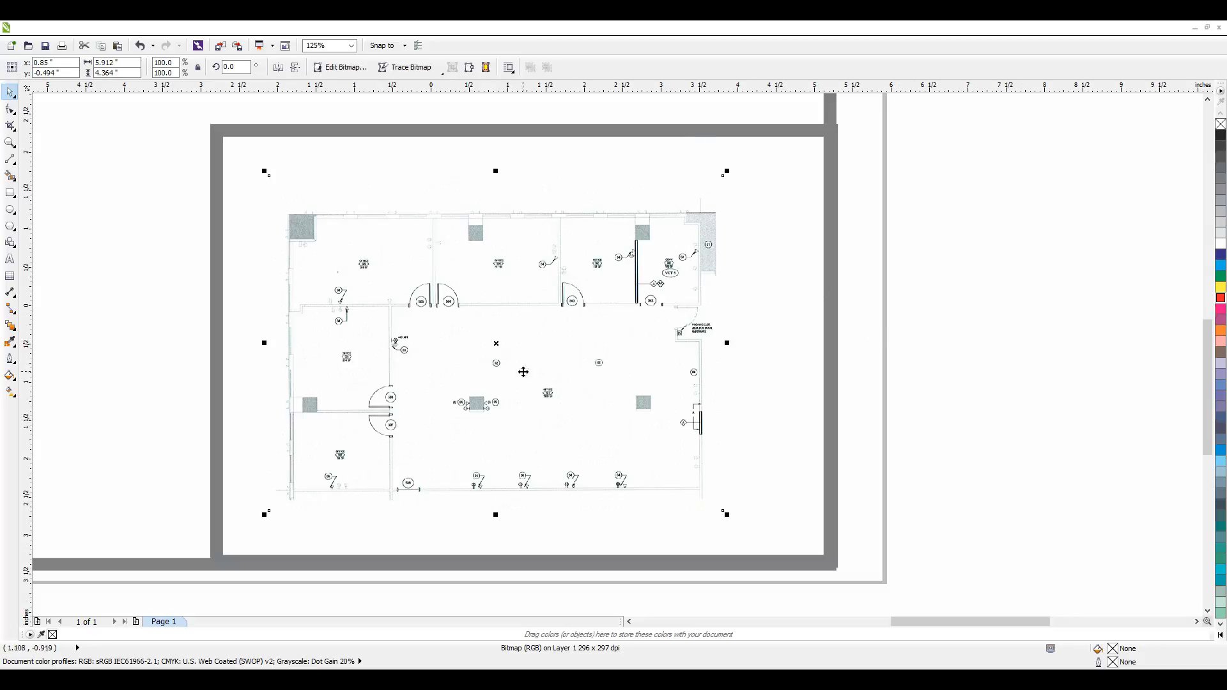
left_click_drag(543, 359, 576, 357)
left_click(1014, 335)
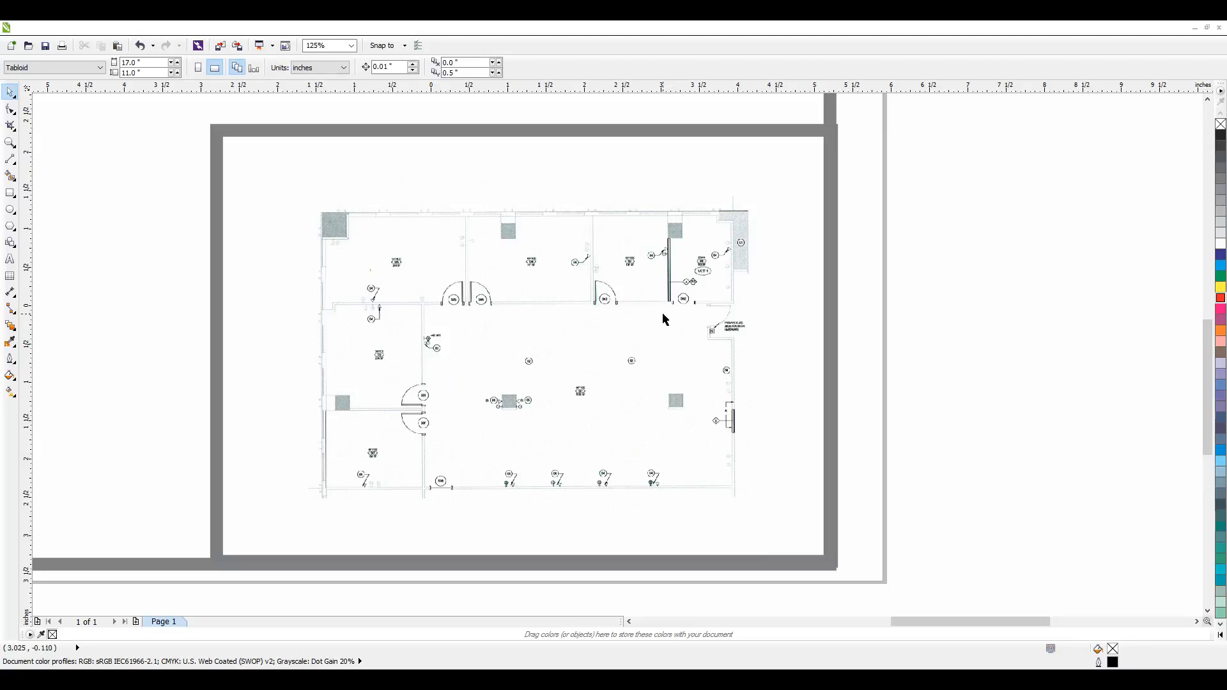
left_click(645, 274)
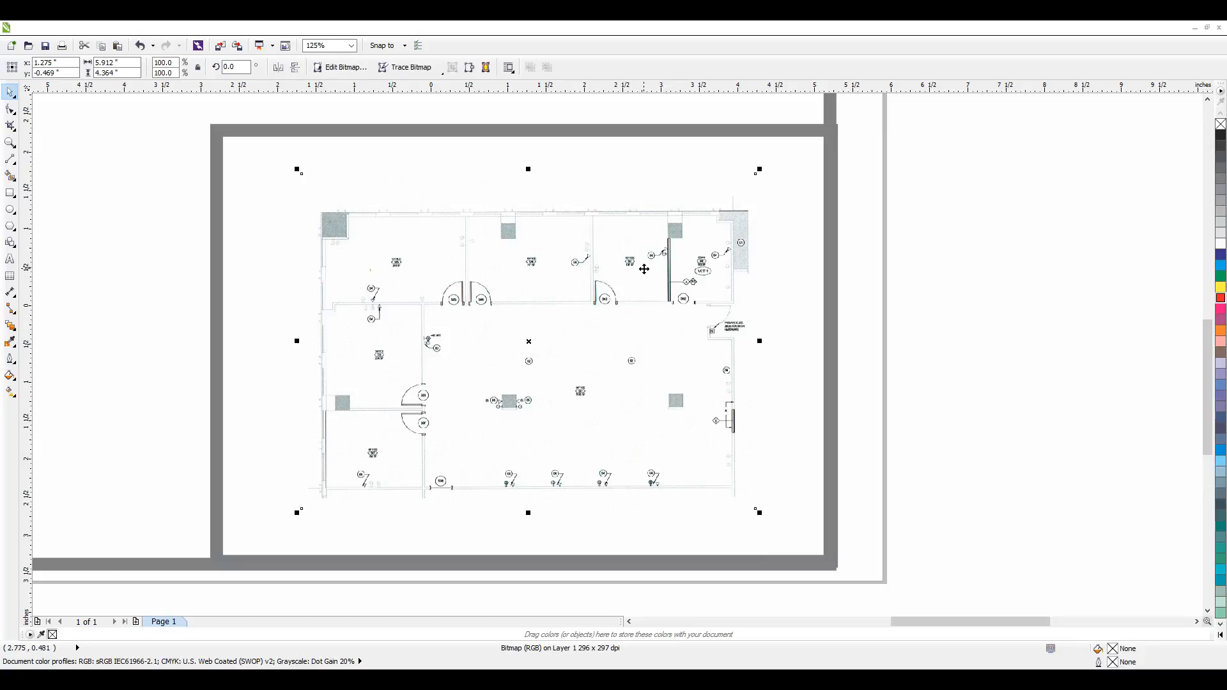
left_click_drag(531, 366, 456, 416)
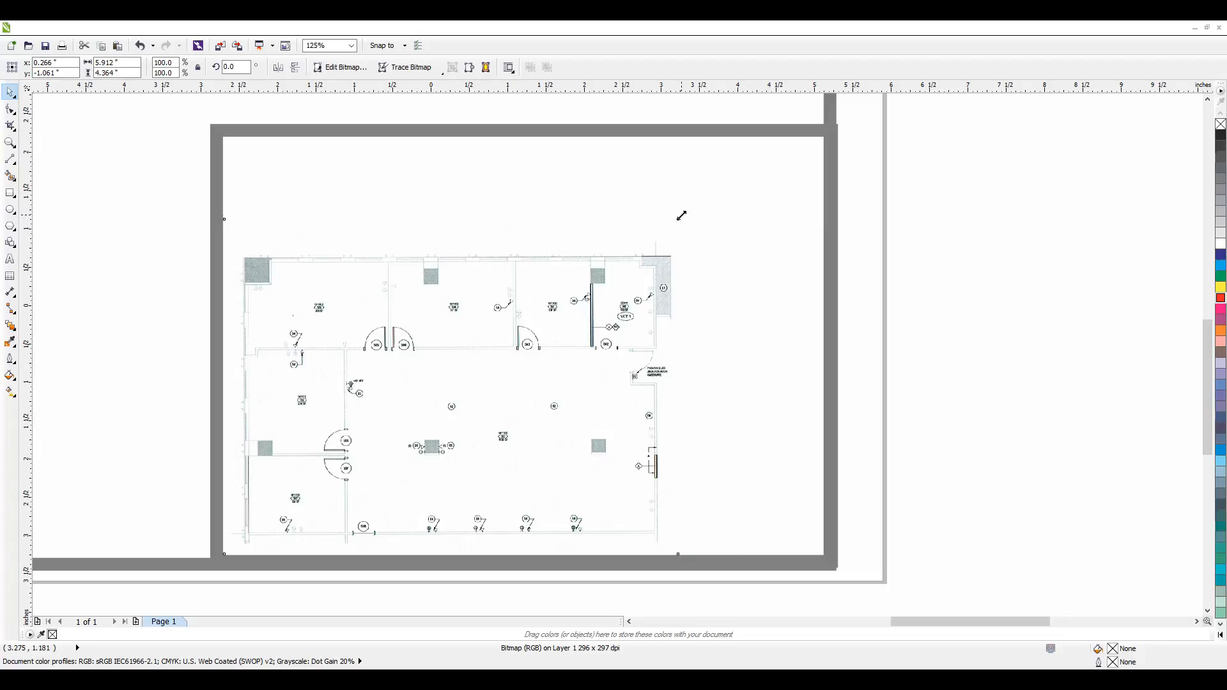
left_click_drag(681, 216, 823, 300)
Place the ruler origin at the upper jamb of door 507 and measure the opening down to its lower jamb
scroll(413, 234, "down", 2)
scroll(377, 380, "up", 2)
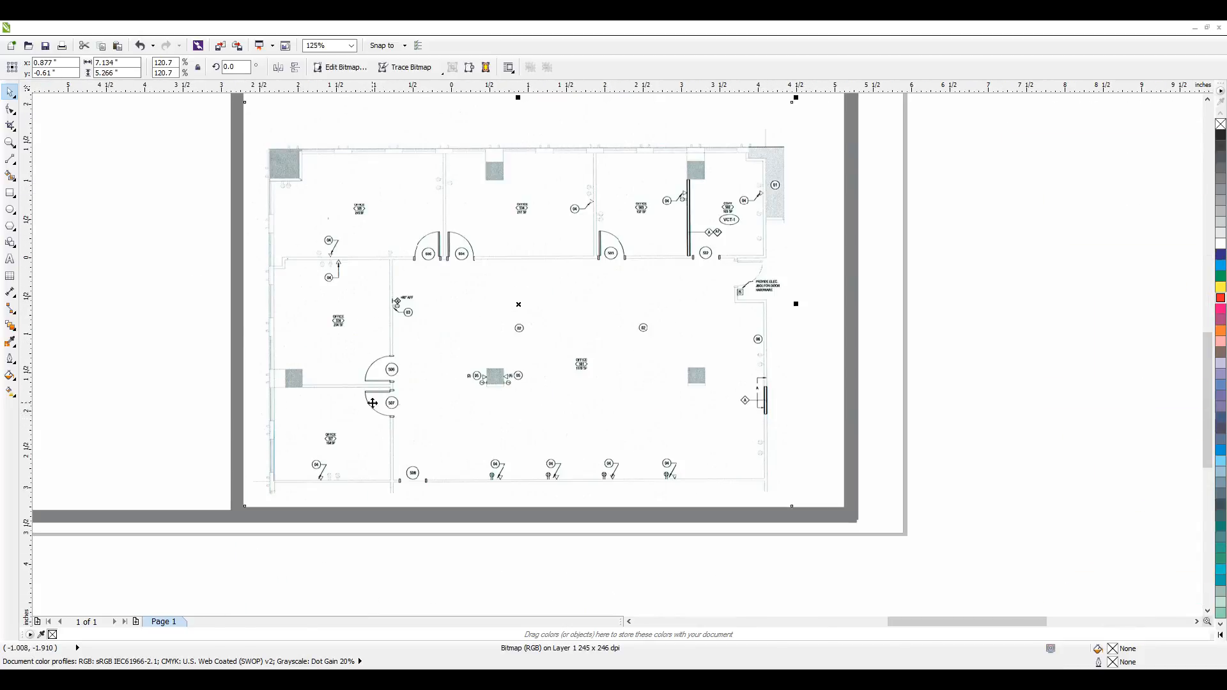
scroll(372, 403, "up", 6)
scroll(386, 369, "up", 2)
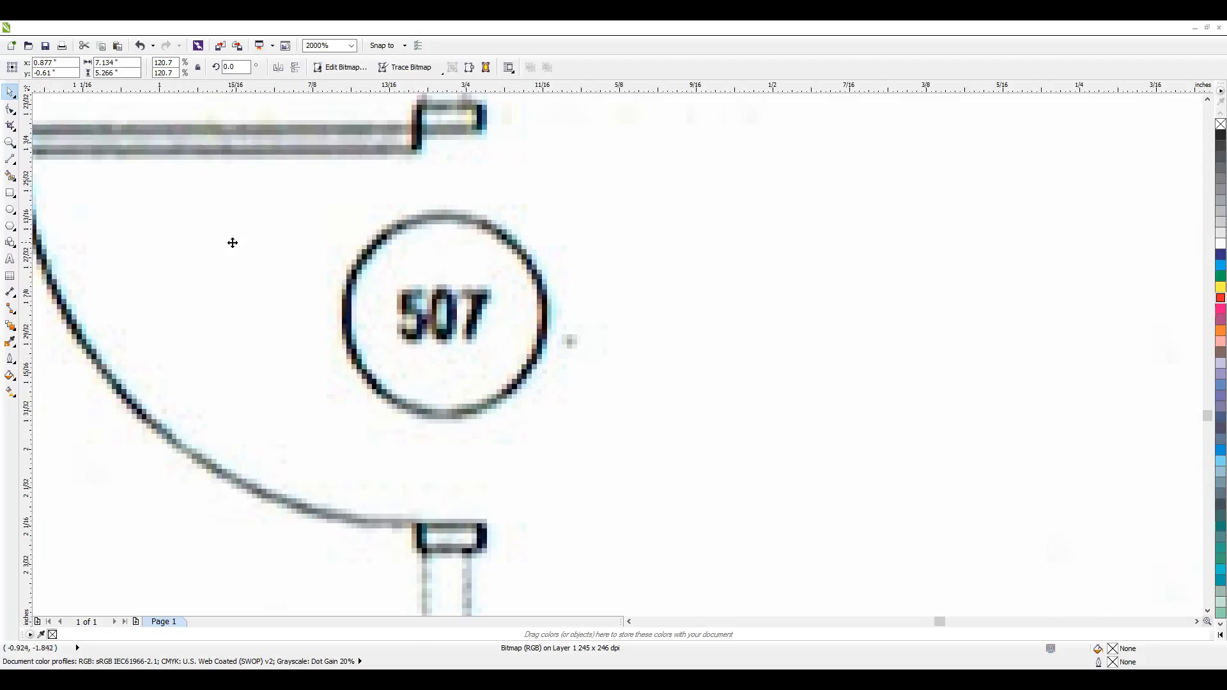
left_click_drag(30, 88, 450, 135)
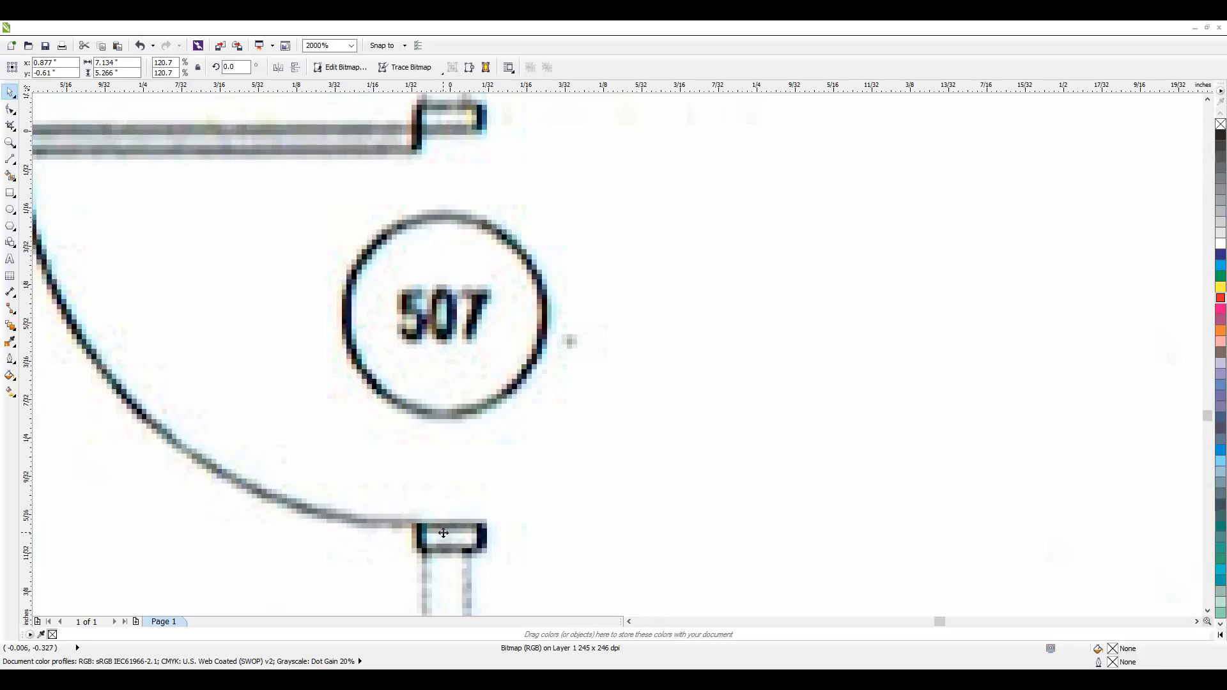
scroll(447, 532, "down", 2)
scroll(444, 533, "down", 2)
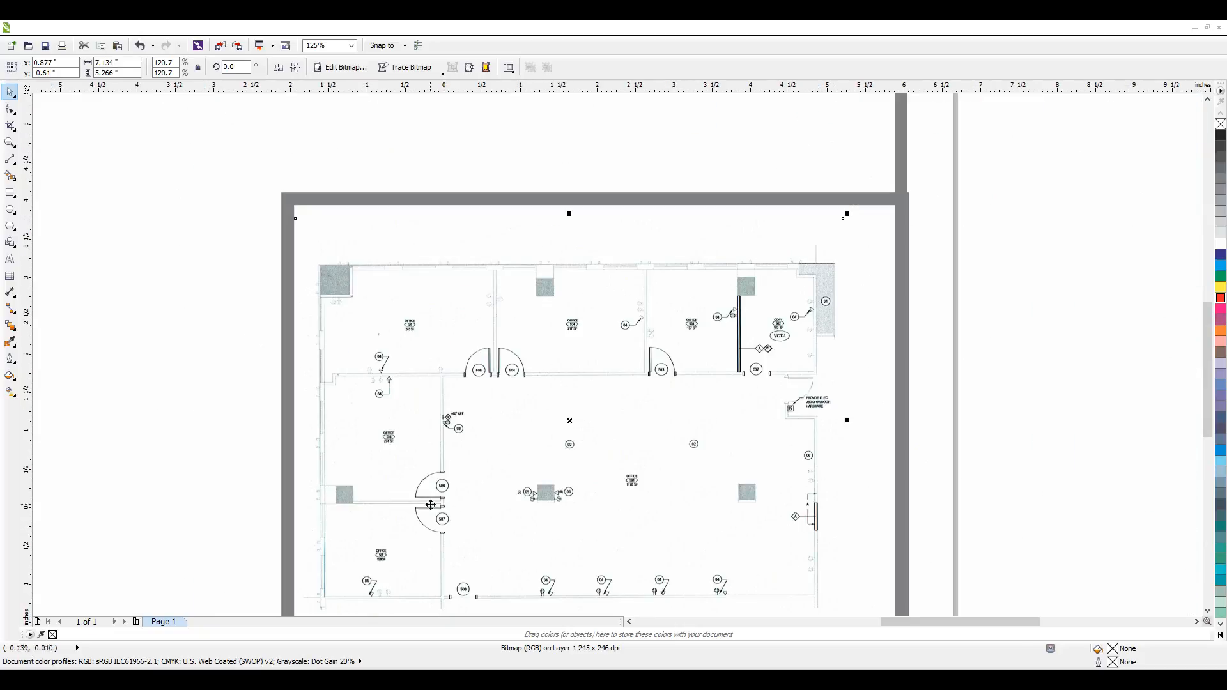
Enlarge the floor plan proportionally to about 128% and re-measure door 507's opening with the ruler origin at its upper jamb
left_click_drag(848, 214, 908, 194)
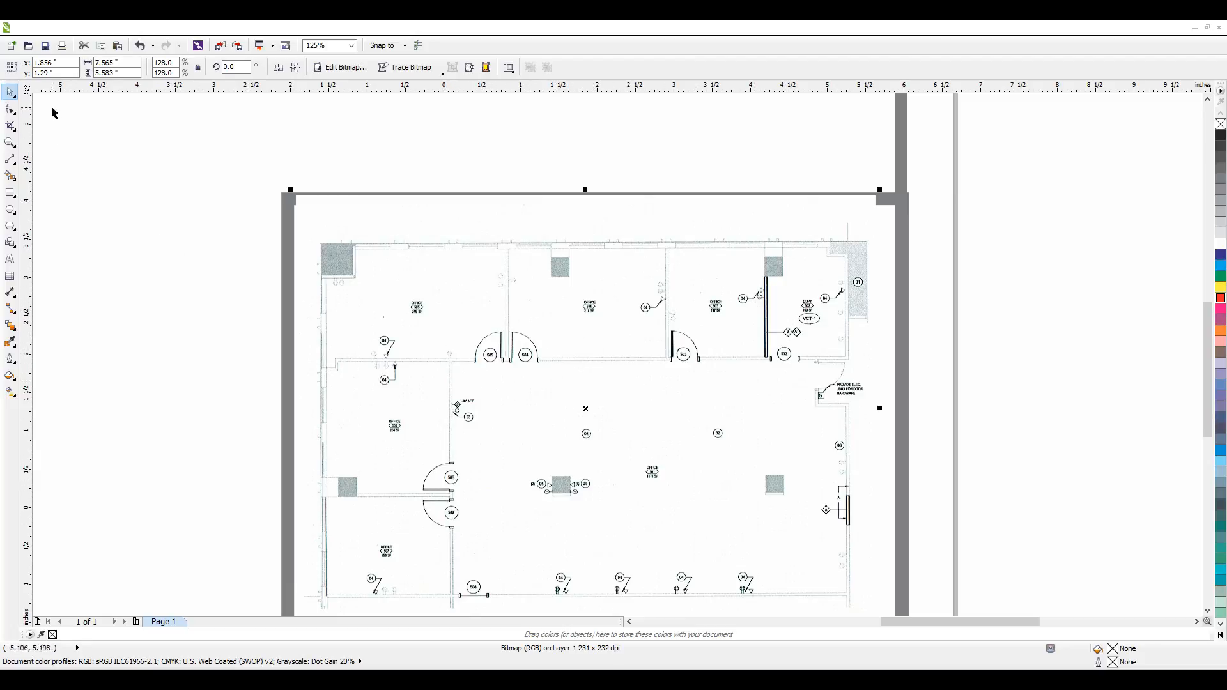
scroll(454, 541, "up", 2)
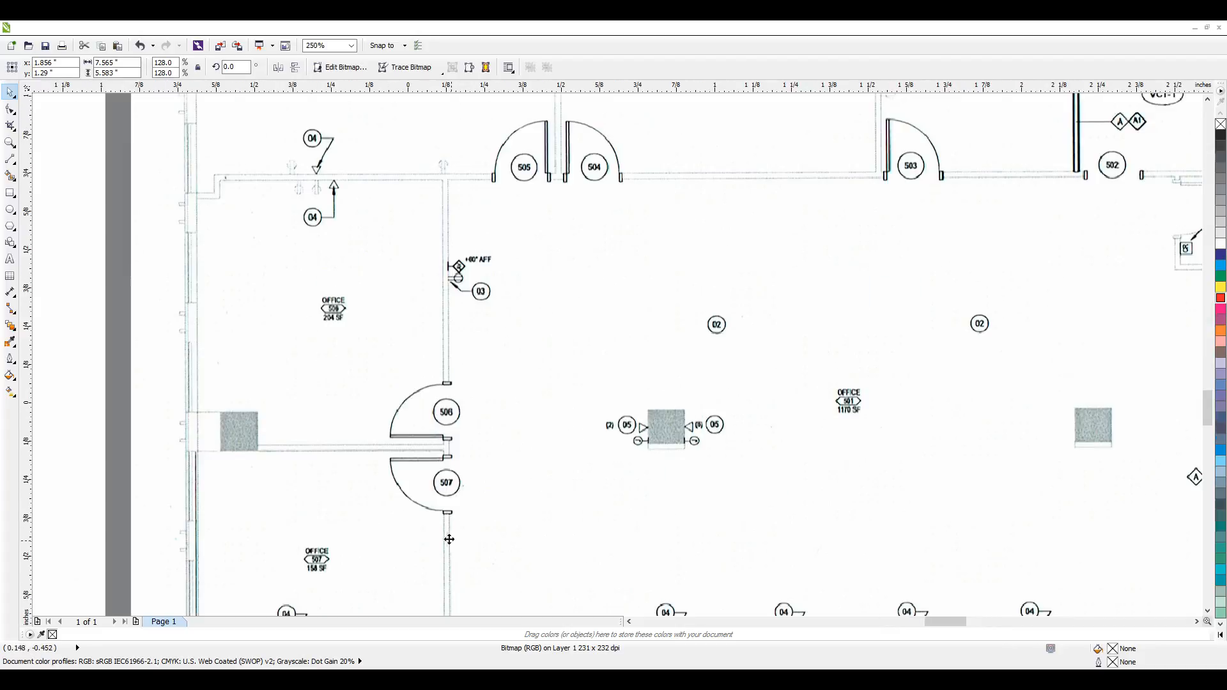
scroll(447, 447, "up", 1)
scroll(454, 499, "up", 1)
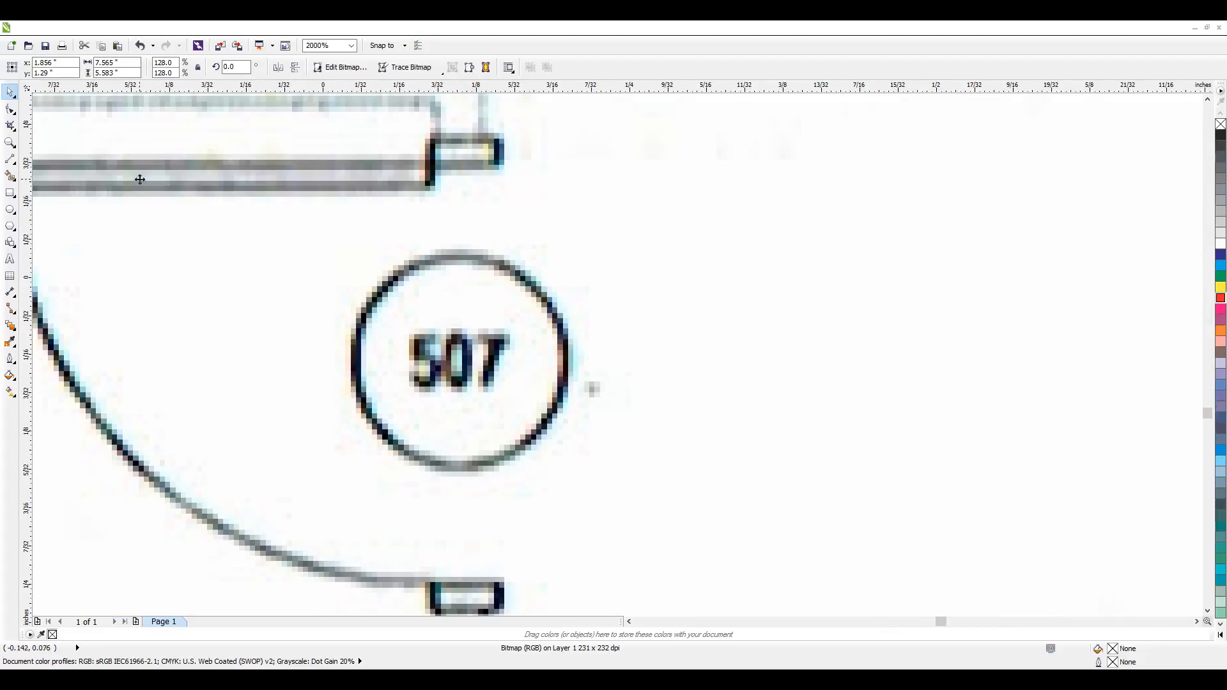
left_click_drag(23, 91, 466, 166)
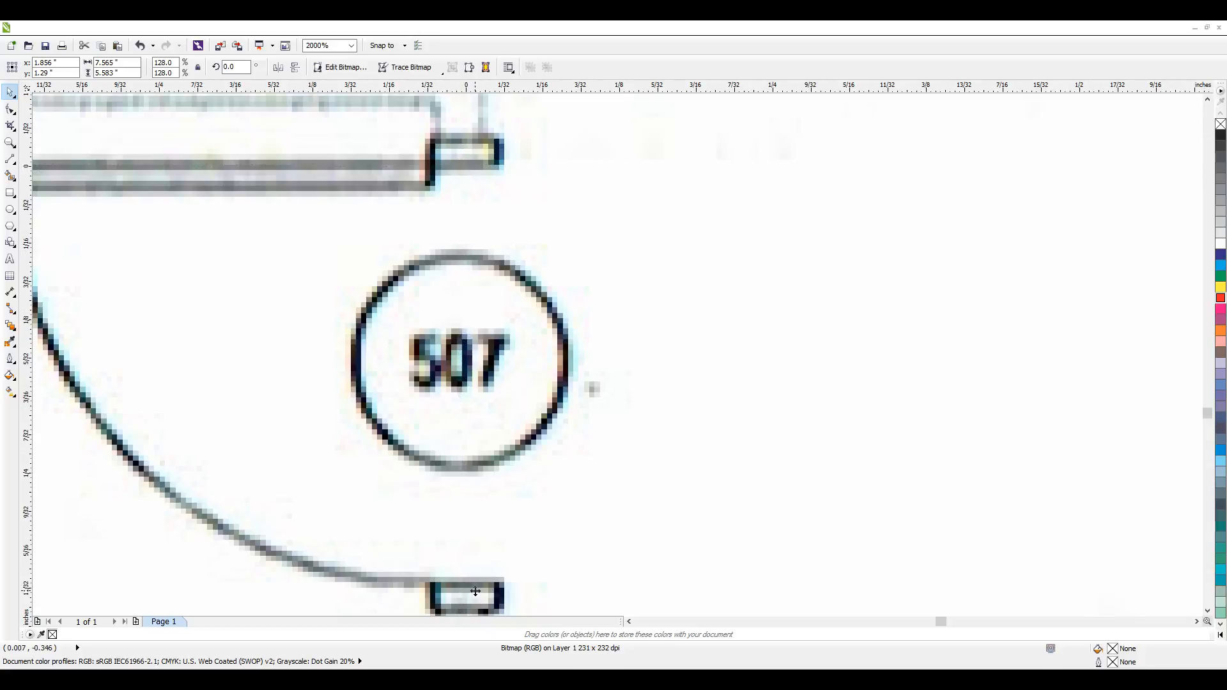
scroll(455, 549, "down", 1)
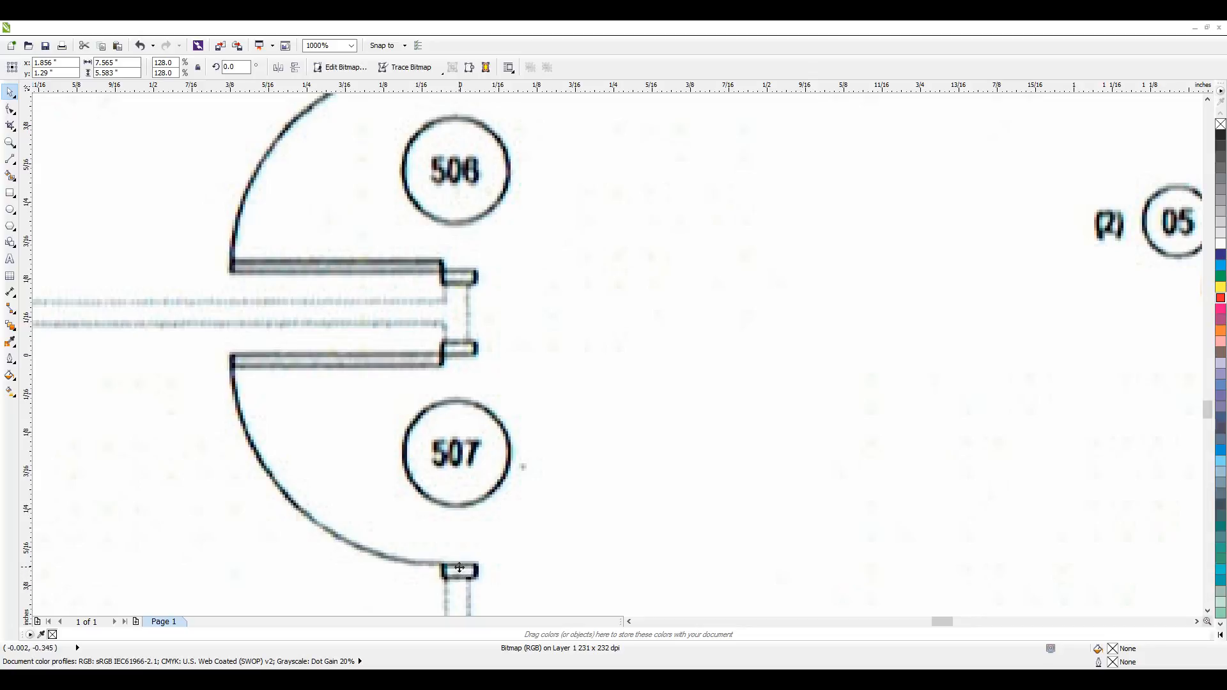
scroll(460, 532, "down", 3)
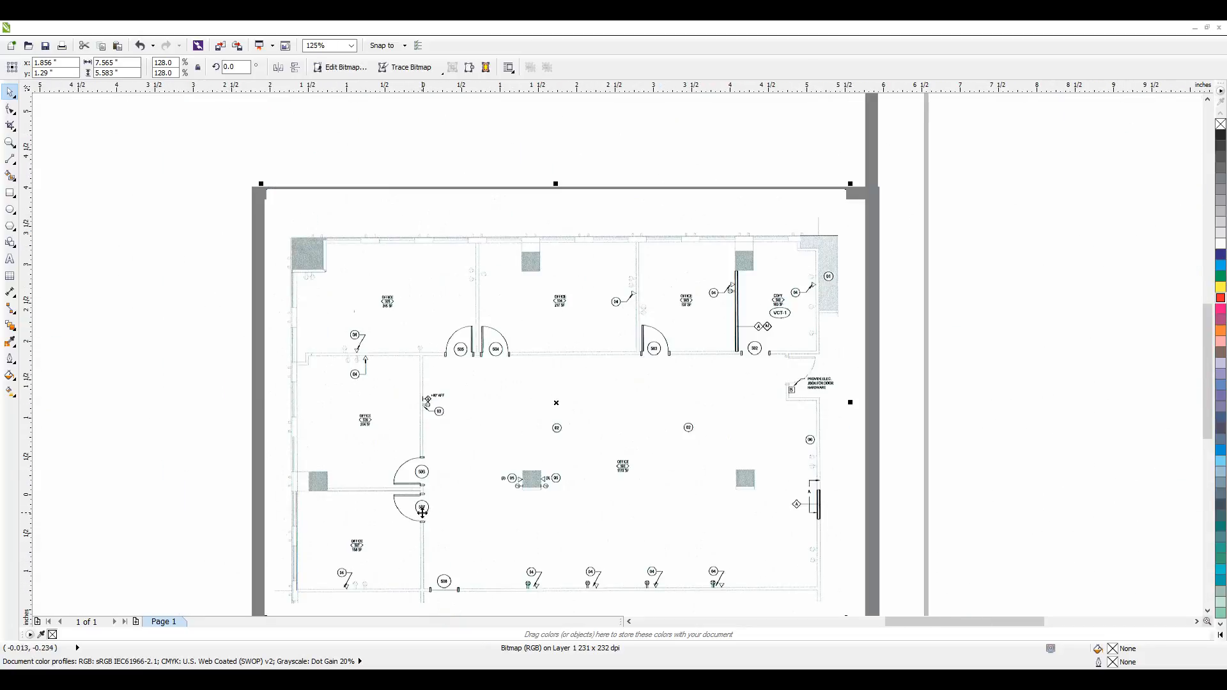
Enlarge the gray frame around the floor plan toward its upper-left to about 8.965 by 6.284 inches
scroll(458, 495, "down", 1)
left_click(362, 467)
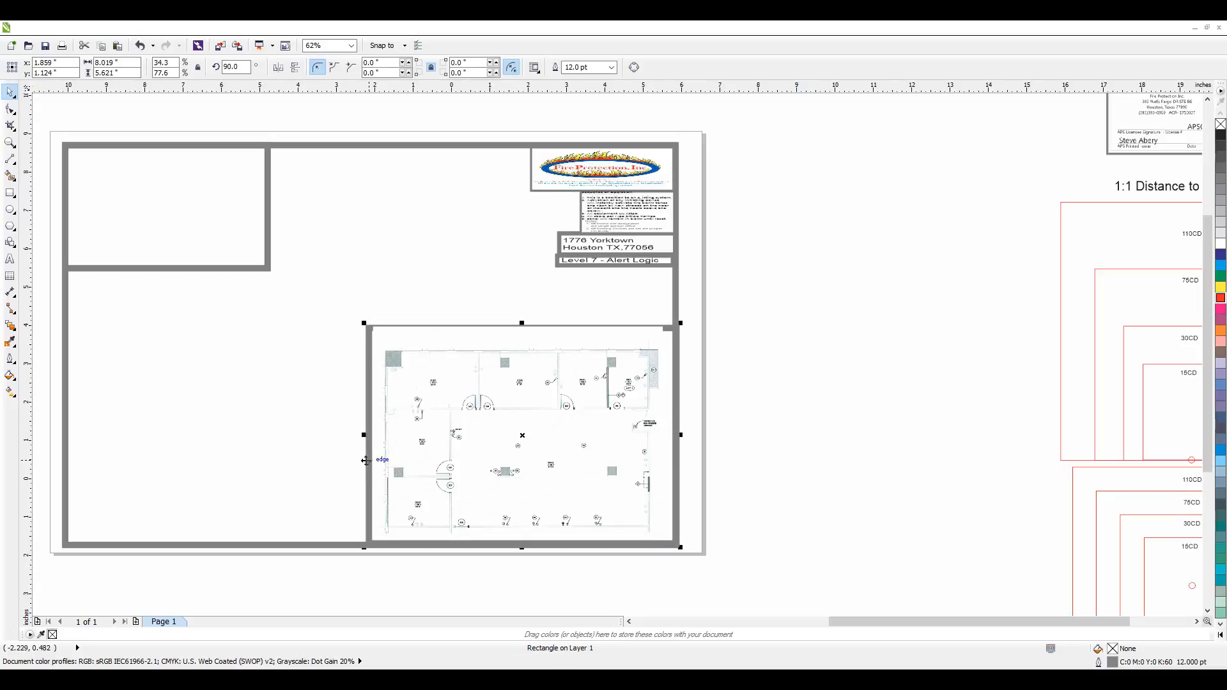
left_click_drag(364, 322, 328, 297)
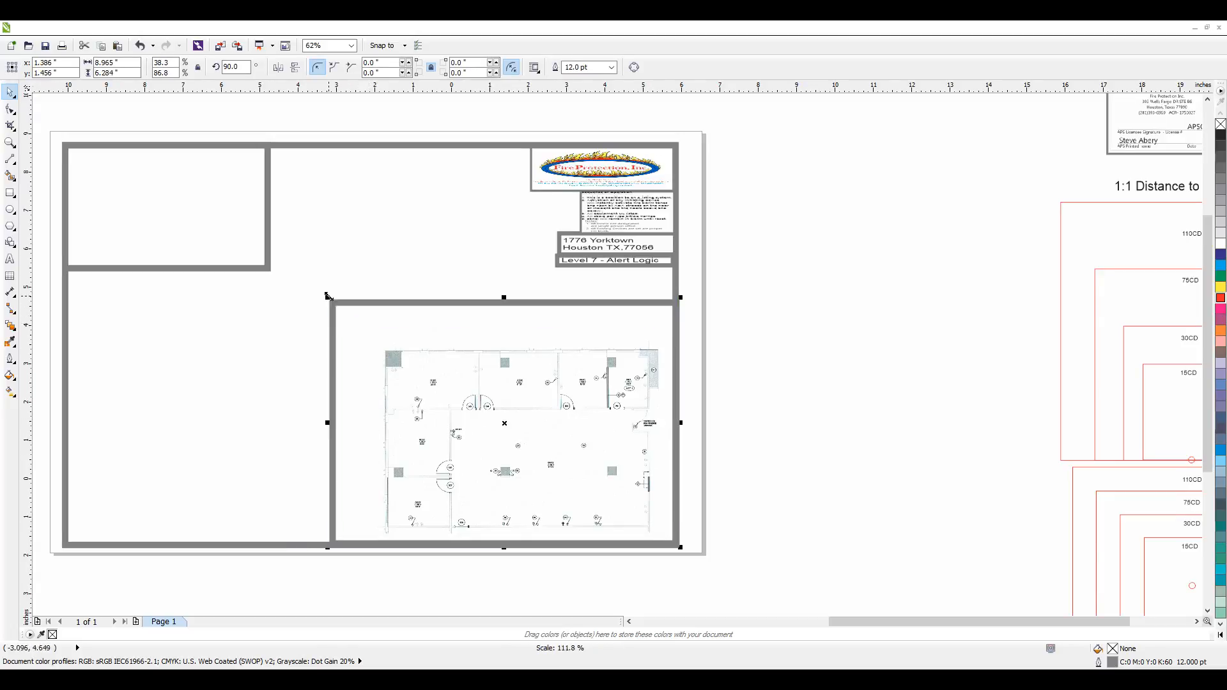
Shift the floor plan left within the enlarged frame and scale it proportionally to about 133.9%
left_click(451, 433)
left_click_drag(461, 433, 430, 433)
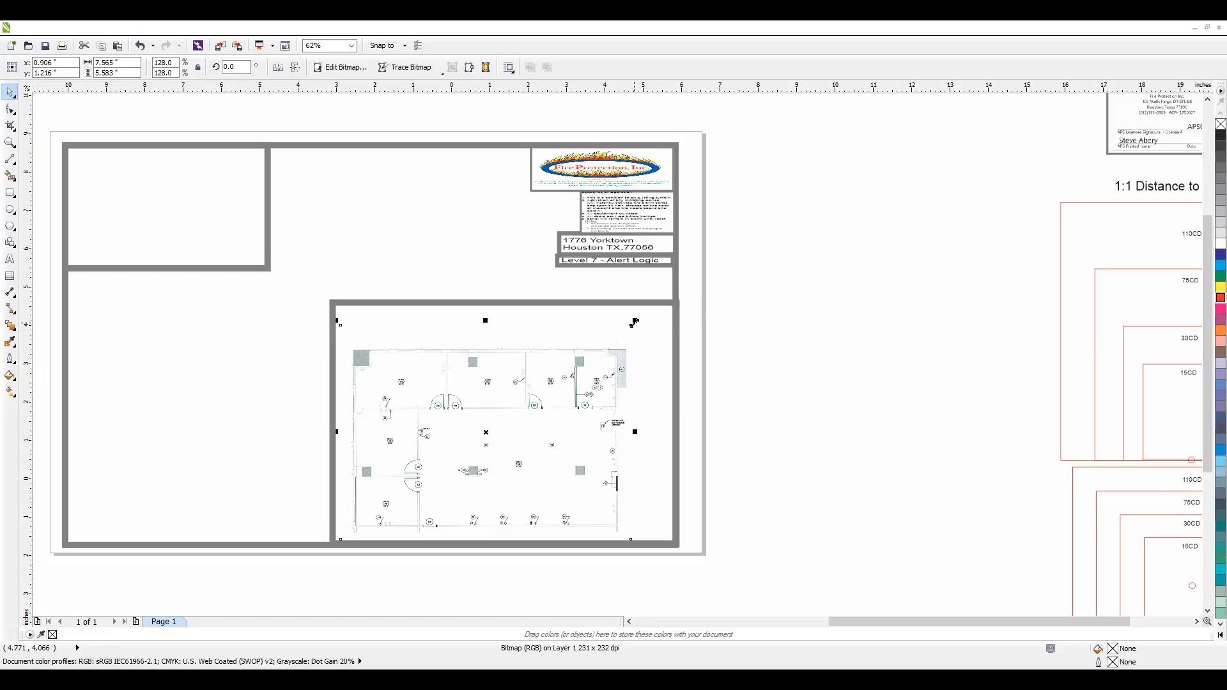
left_click_drag(635, 321, 648, 312)
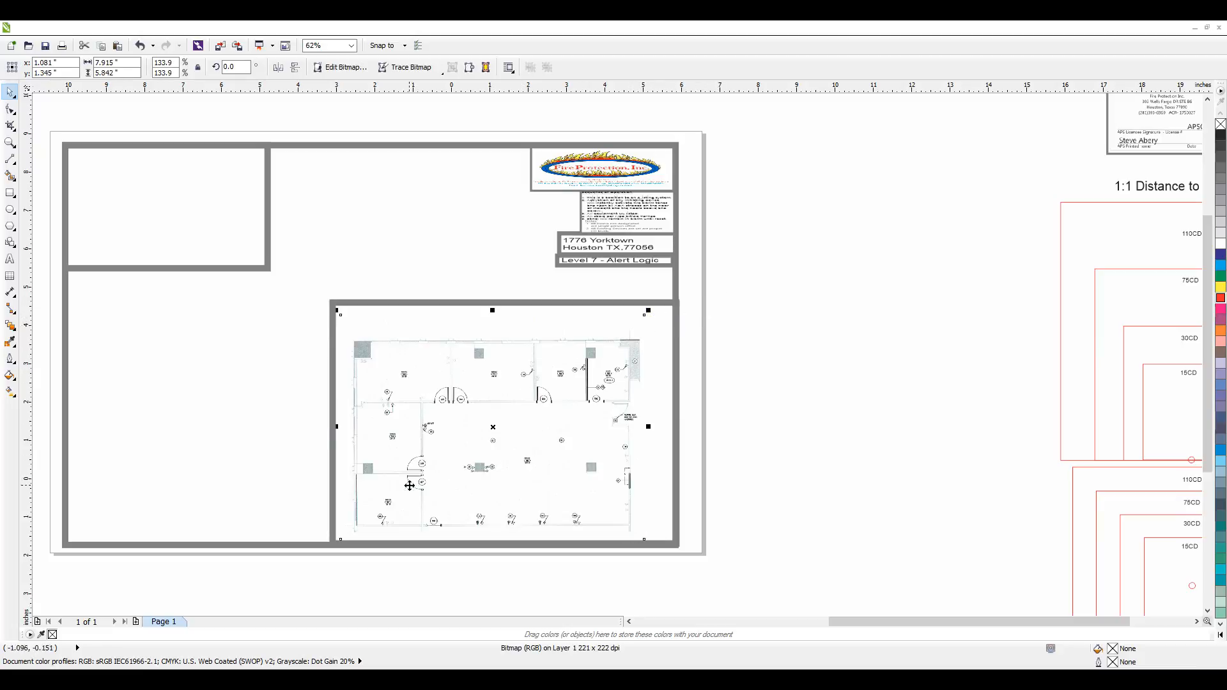
Zero the rulers at door 507's upper jamb and measure the door opening at the current plan scale
scroll(410, 486, "up", 5)
left_click_drag(25, 88, 474, 287)
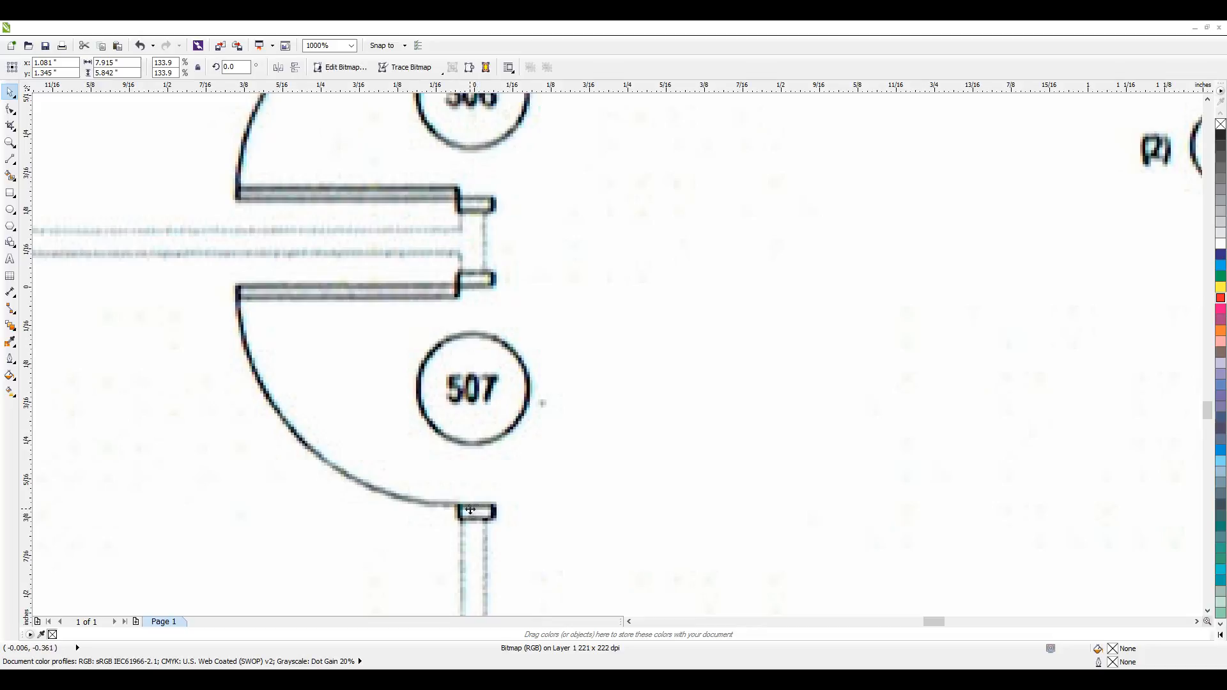
scroll(479, 504, "down", 5)
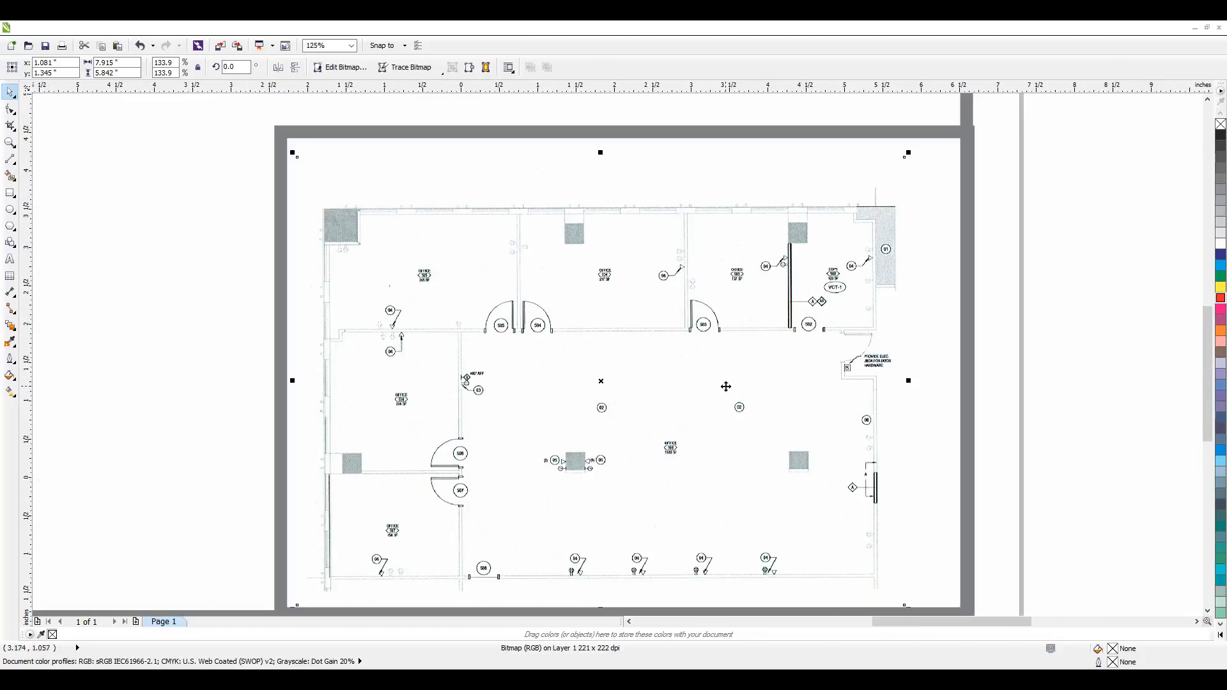
Scale the floor plan proportionally to about 139.4% and reset the ruler origin at the lower edge of door 507's upper jamb
left_click_drag(906, 157, 939, 142)
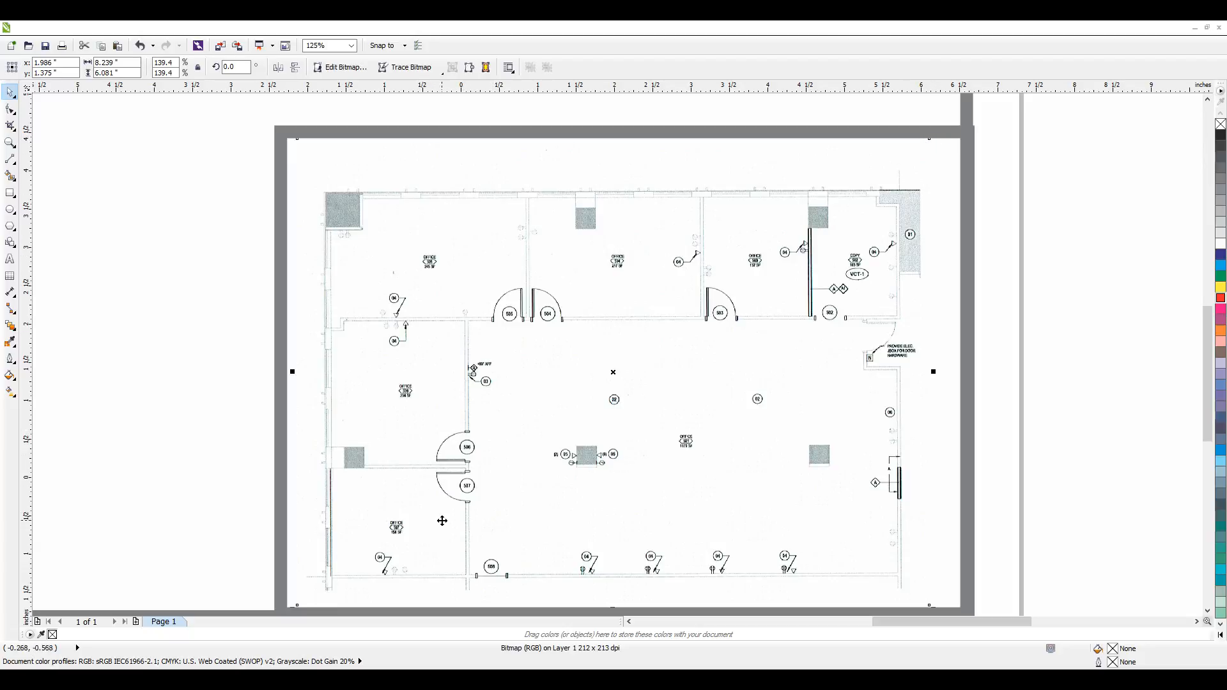
scroll(468, 494, "up", 2)
scroll(479, 539, "up", 2)
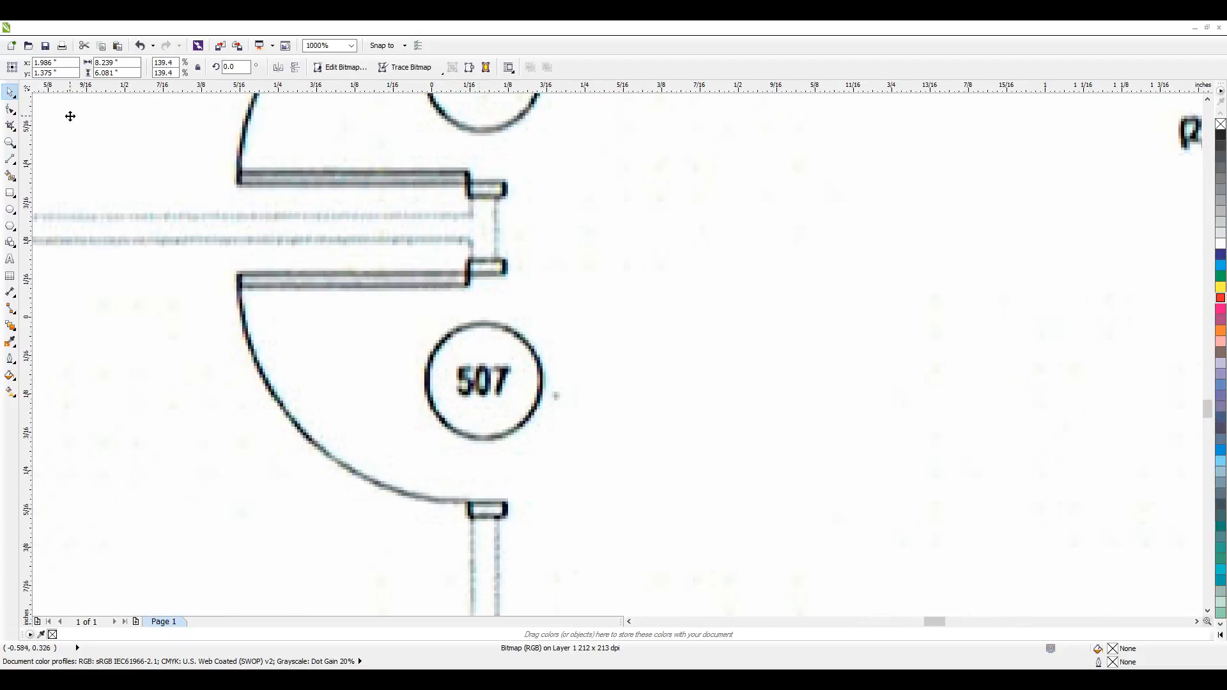
left_click_drag(28, 88, 487, 274)
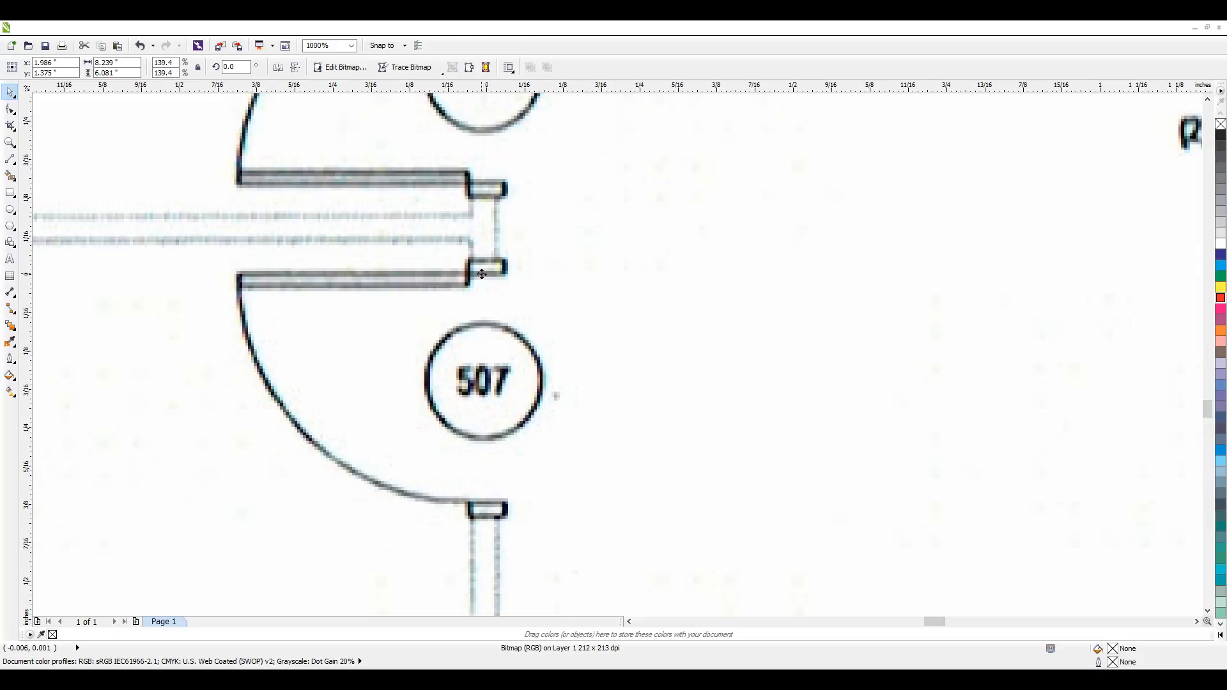
Check the ruler origin at pixel level on door 507's upper jamb and measure precisely down to its lower jamb
scroll(487, 273, "up", 10)
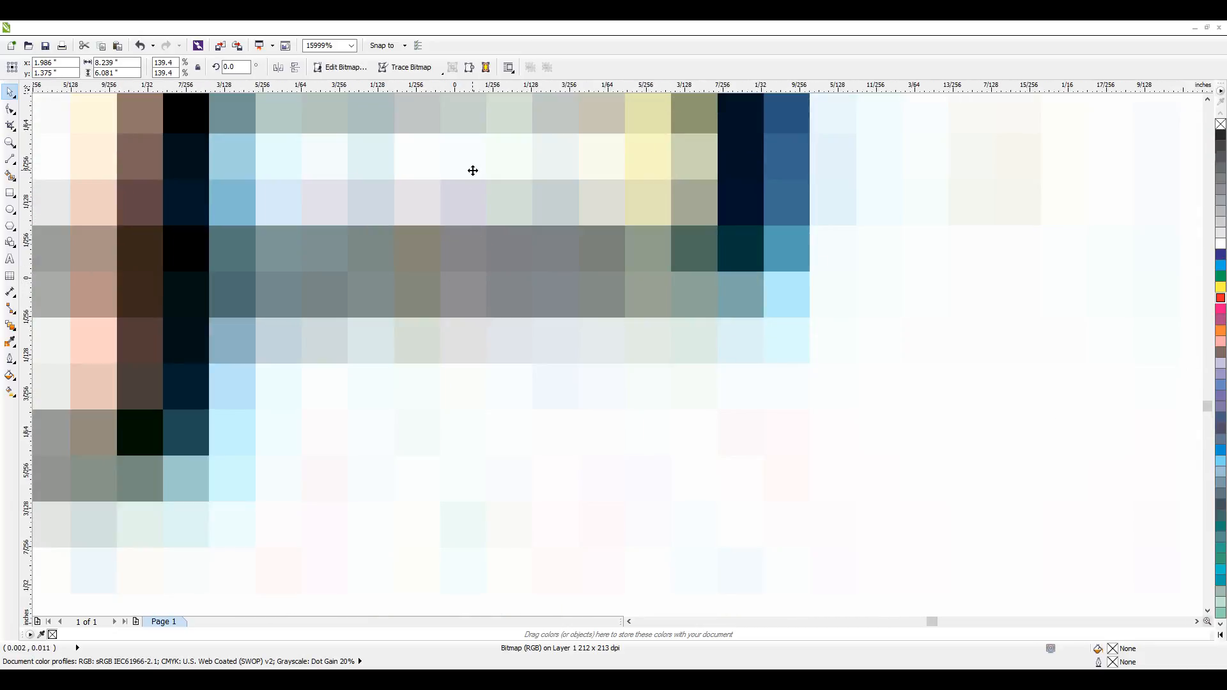
scroll(466, 242, "down", 2)
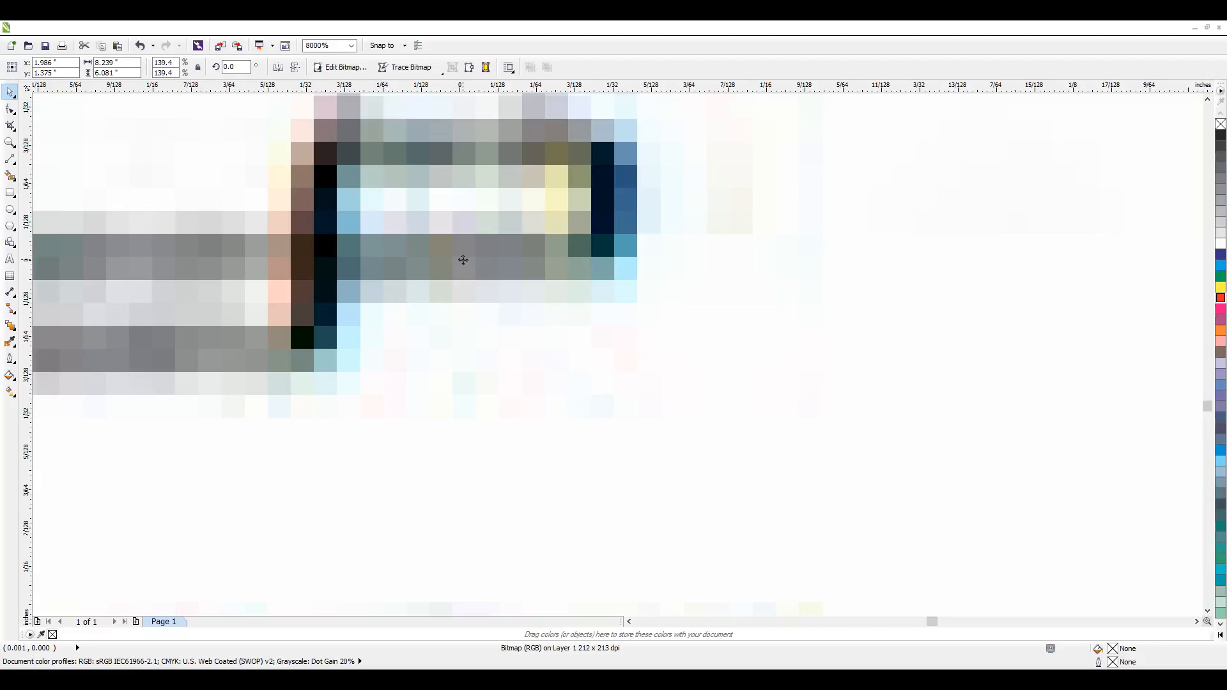
scroll(460, 260, "down", 3)
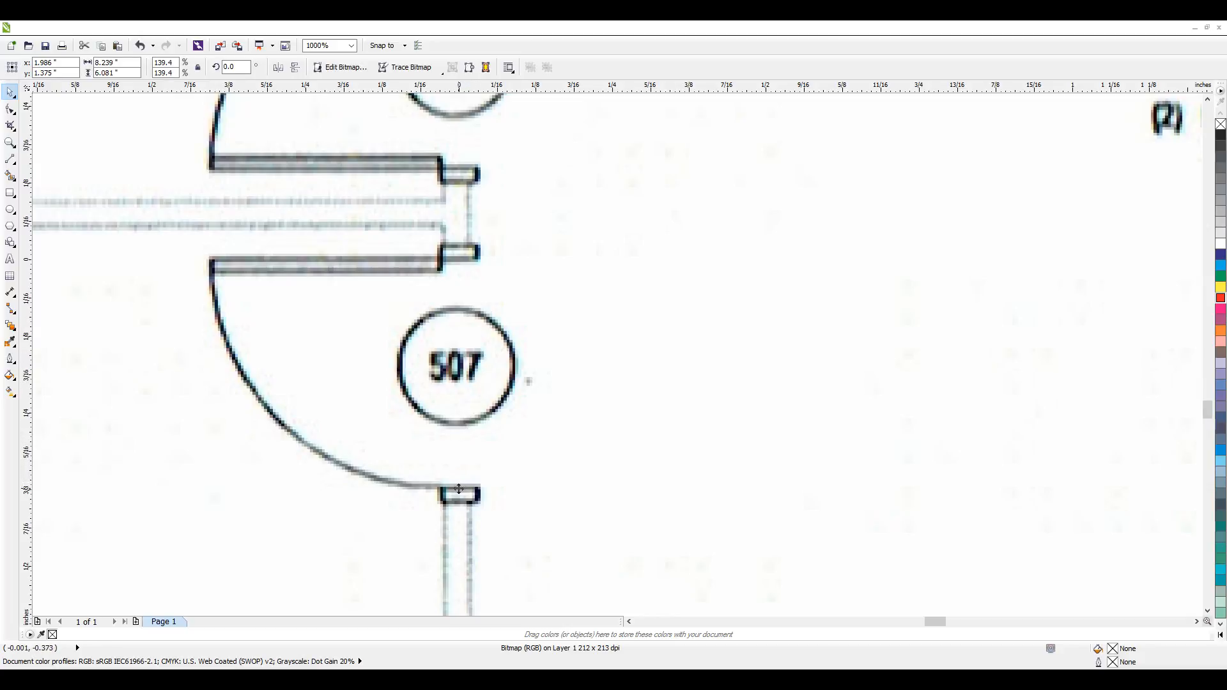
scroll(460, 483, "up", 4)
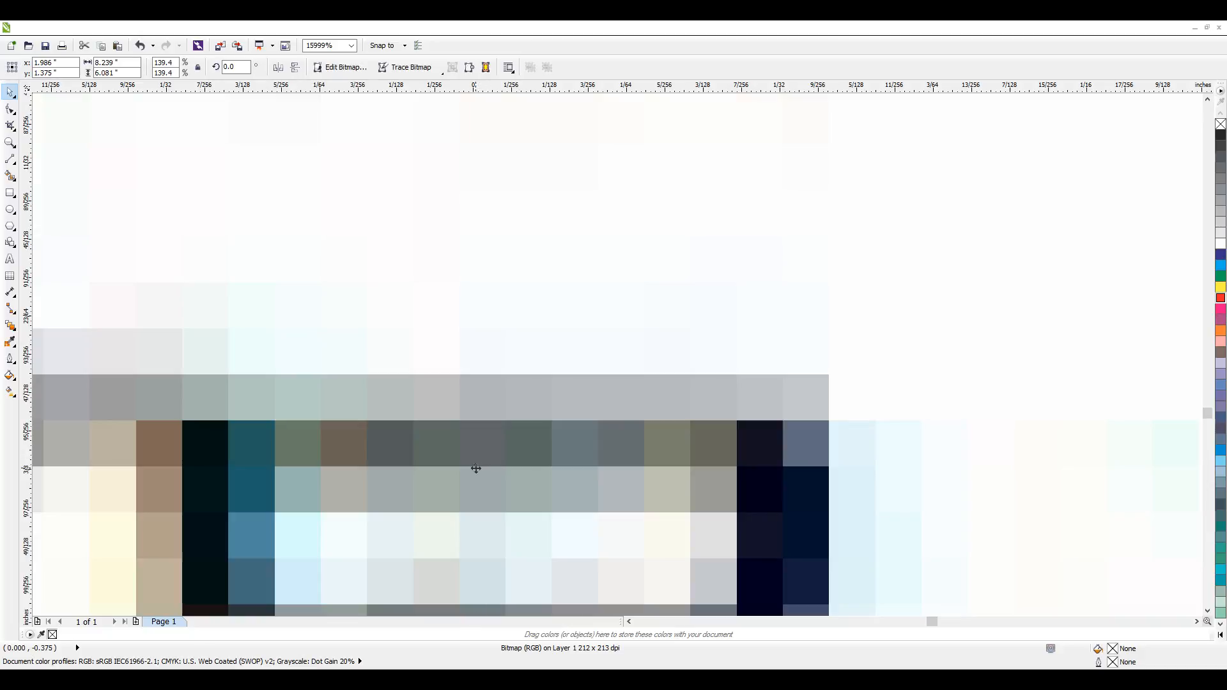
scroll(472, 461, "down", 1)
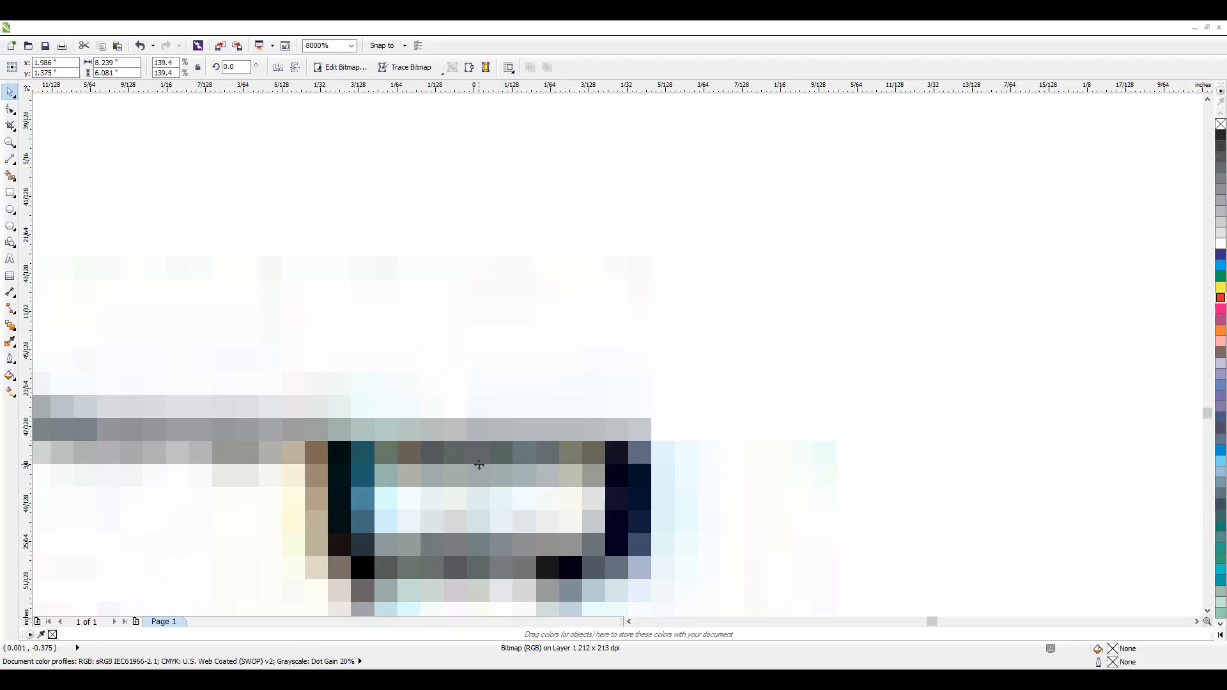
scroll(480, 464, "down", 4)
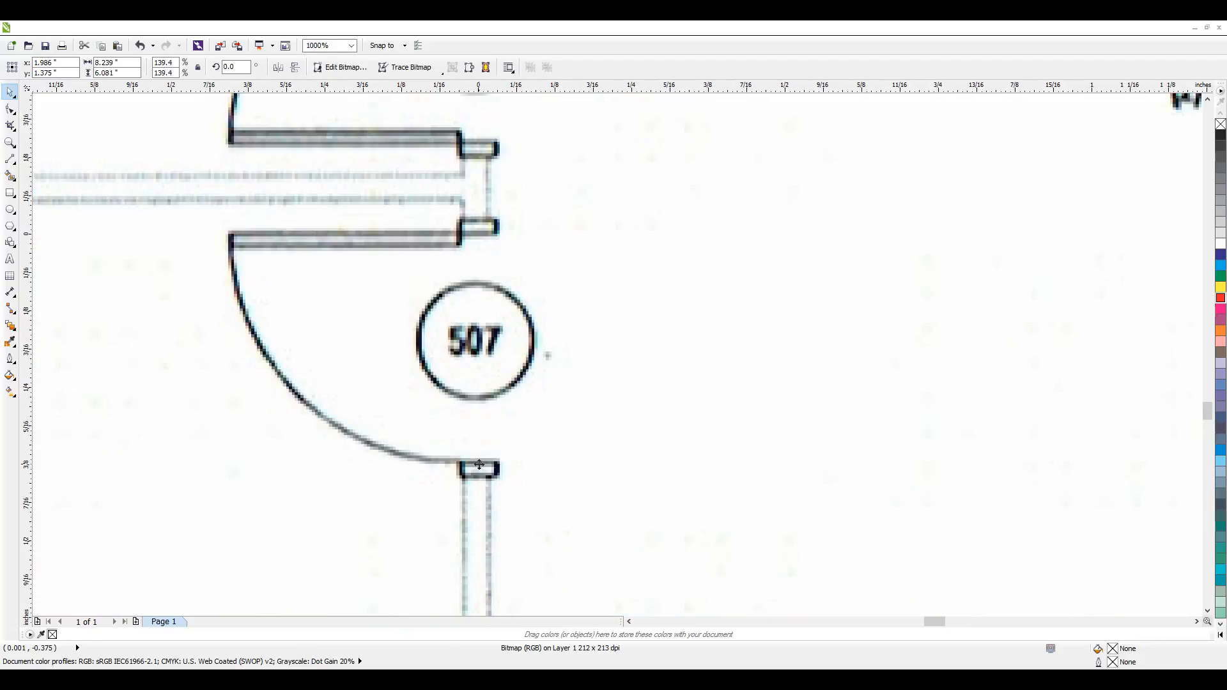
scroll(480, 464, "down", 3)
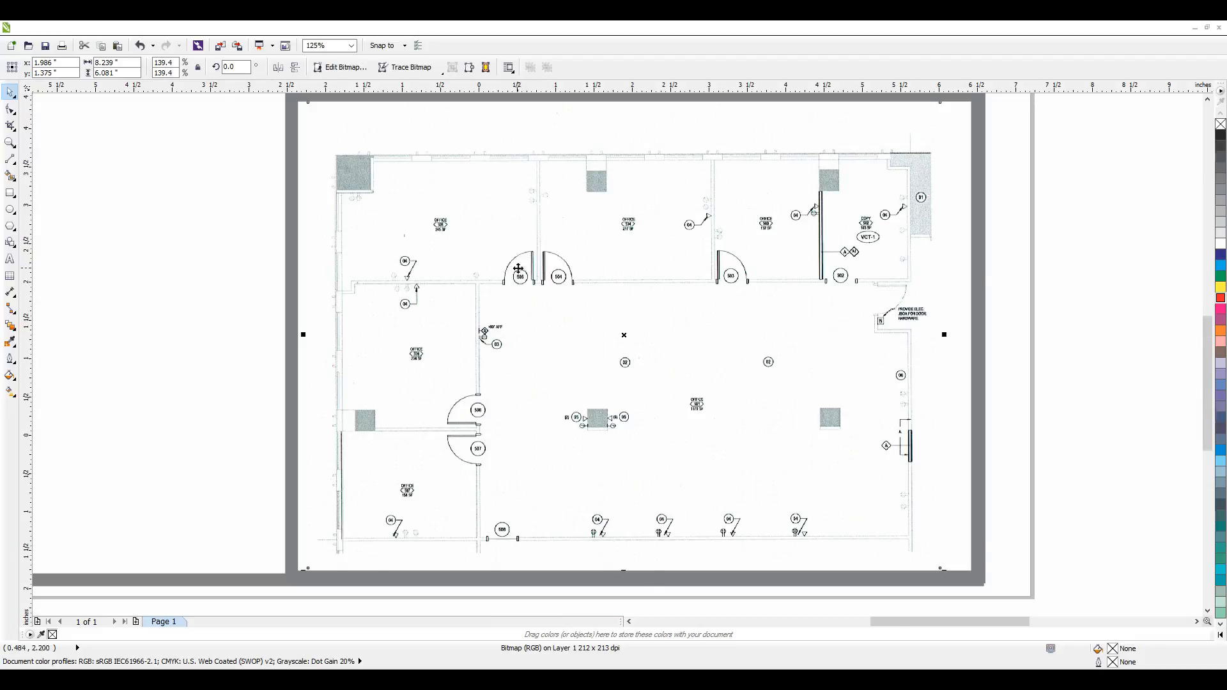
Set the ruler origin at the left jamb of door 505 and measure the width of its opening
scroll(523, 312, "up", 4)
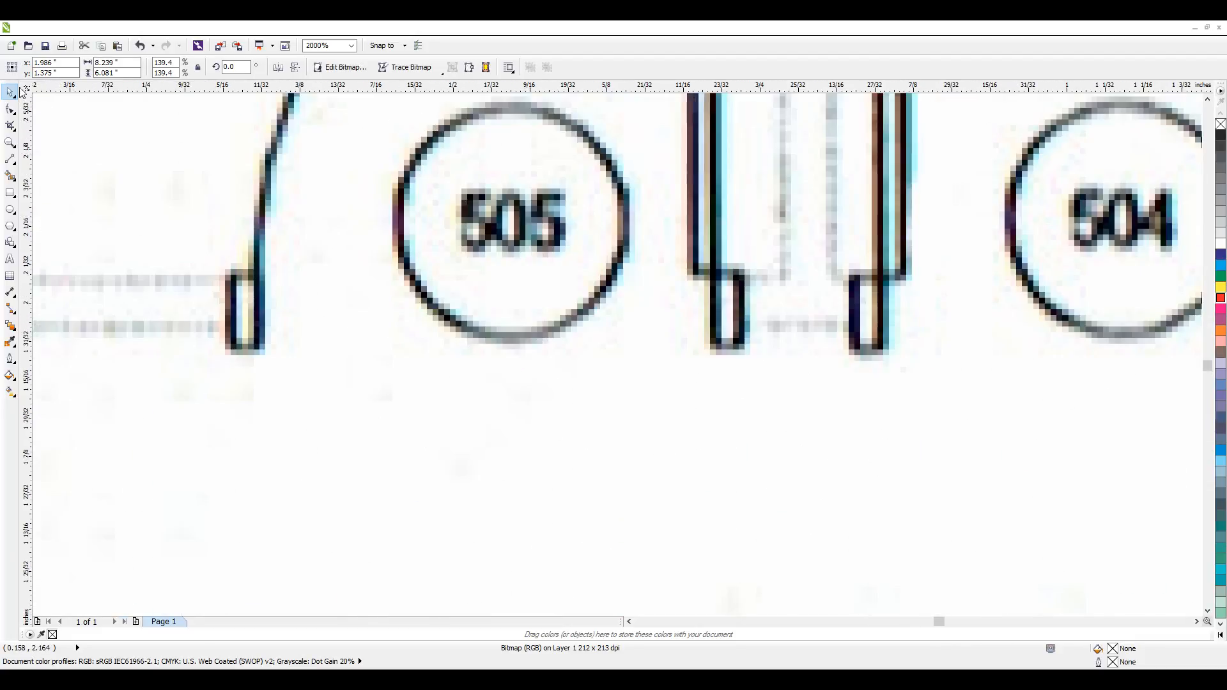
left_click_drag(26, 87, 260, 306)
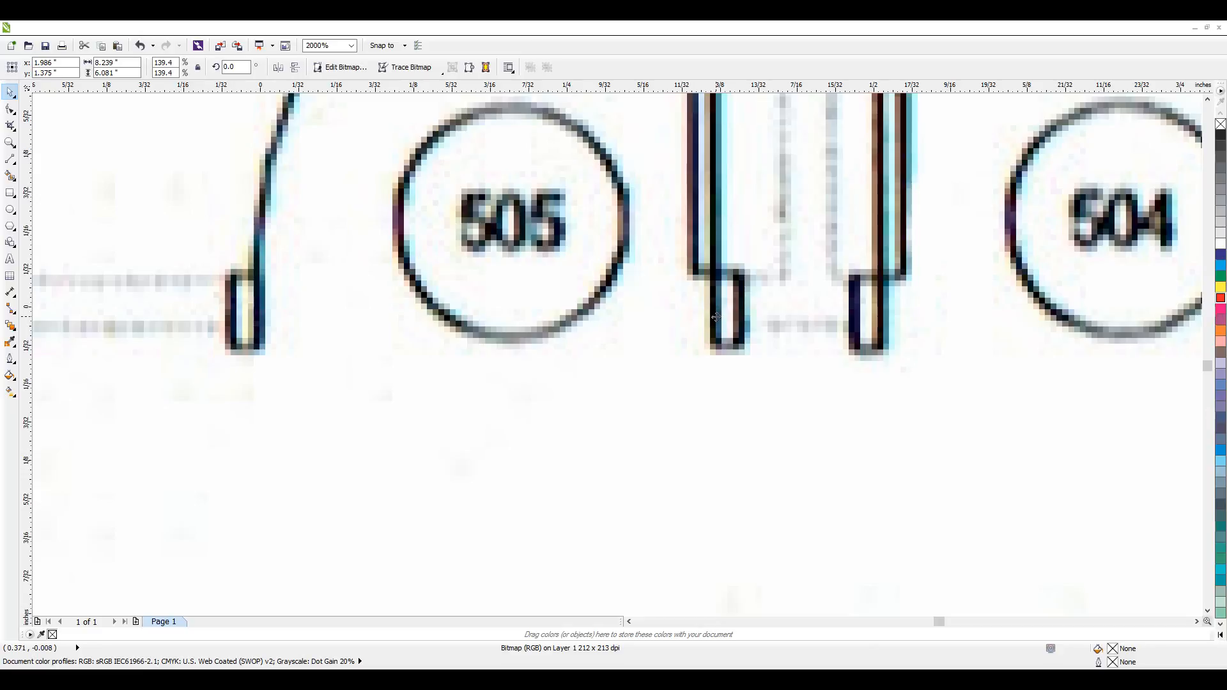
scroll(465, 323, "down", 10)
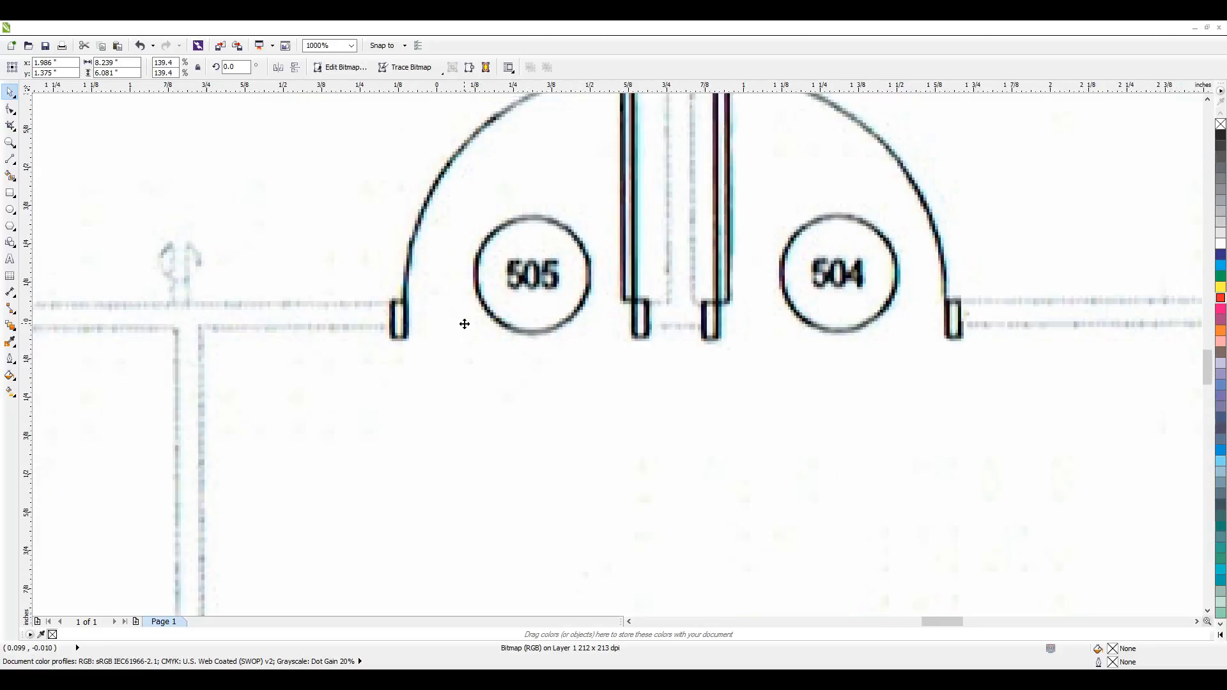
Lower the upper edge of the floor plan's frame, reducing the frame height to about 5.92 inches
left_click(802, 403)
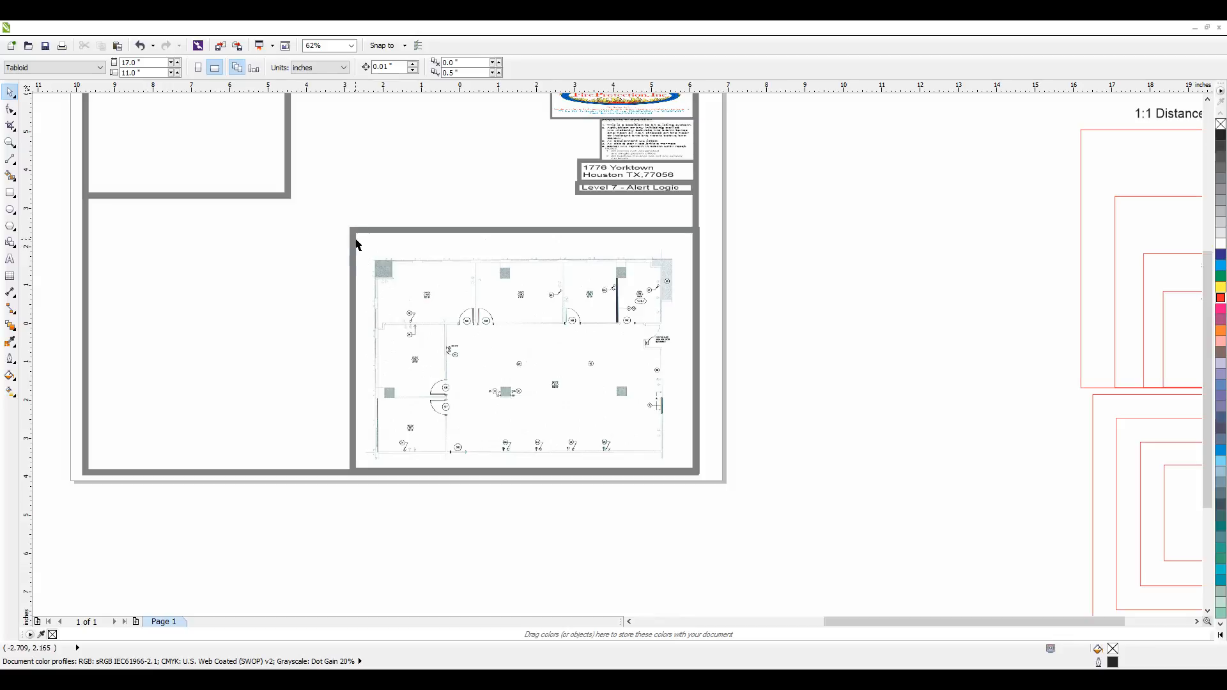
left_click(386, 231)
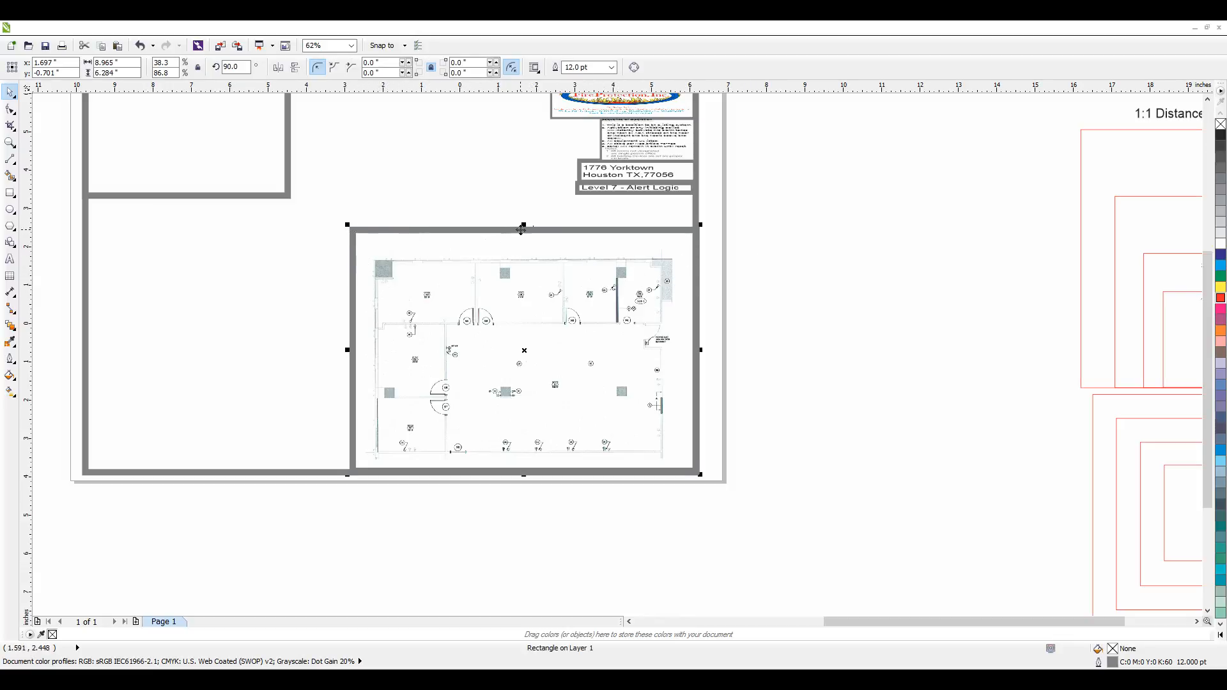
left_click_drag(524, 225, 524, 239)
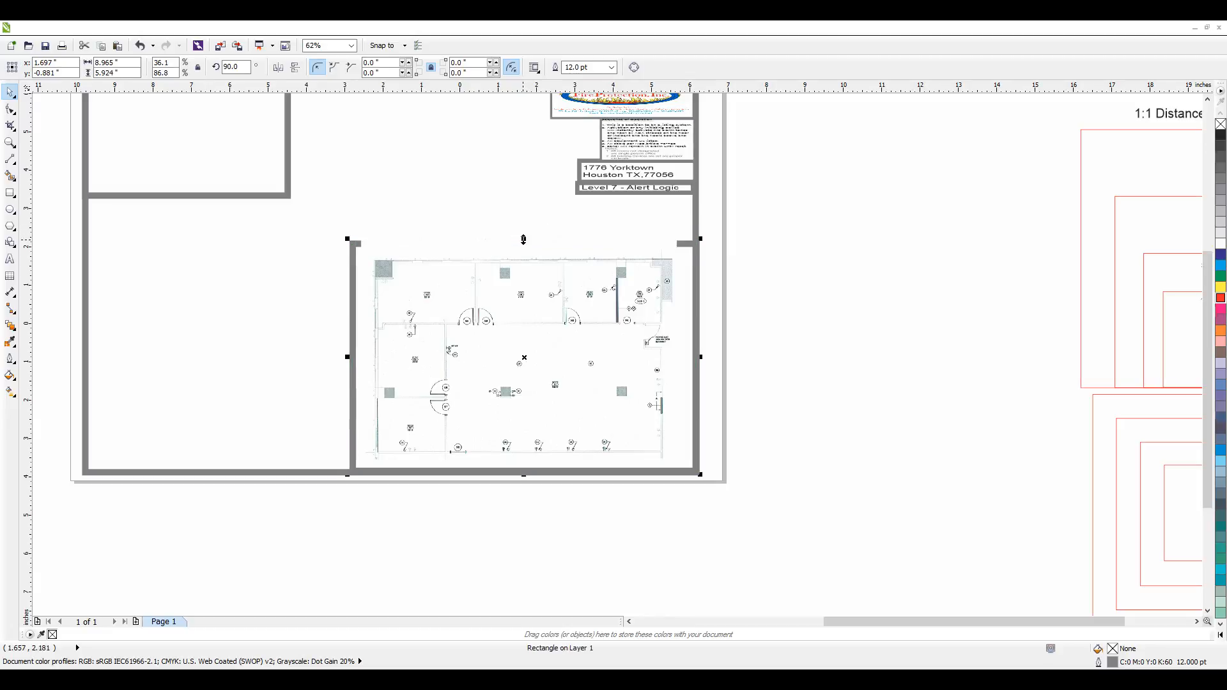
Select the floor plan bitmap and send it to the back, behind its gray frame
scroll(365, 264, "up", 2)
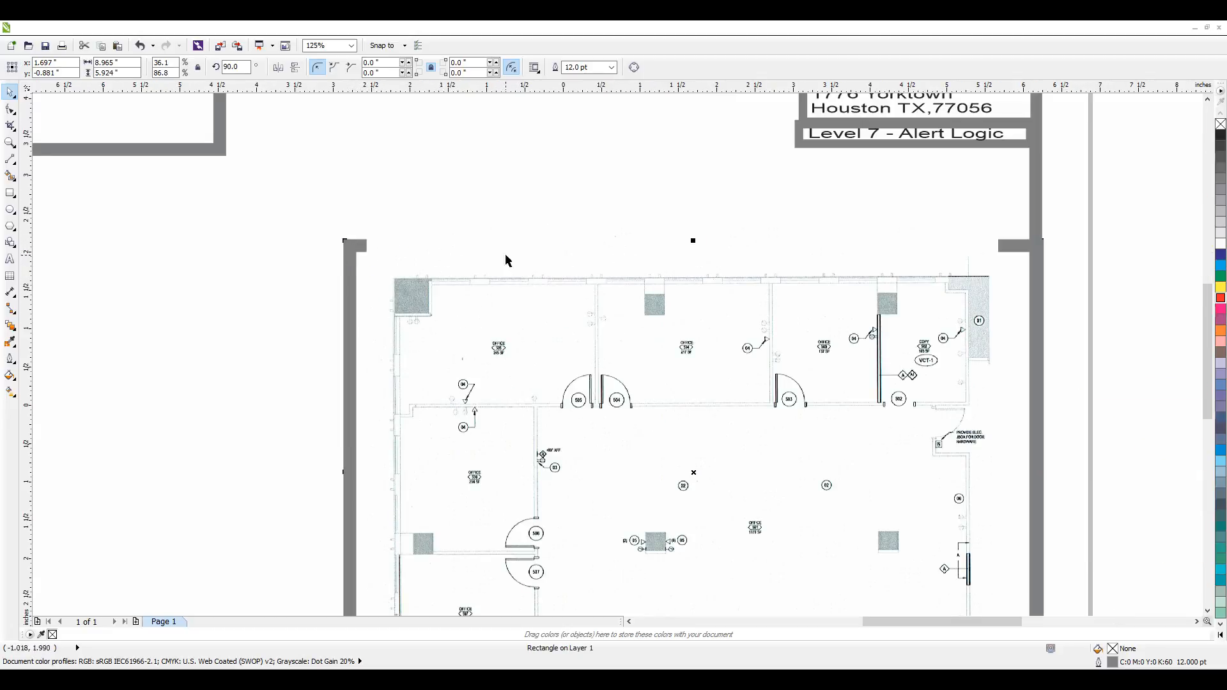
left_click(760, 299)
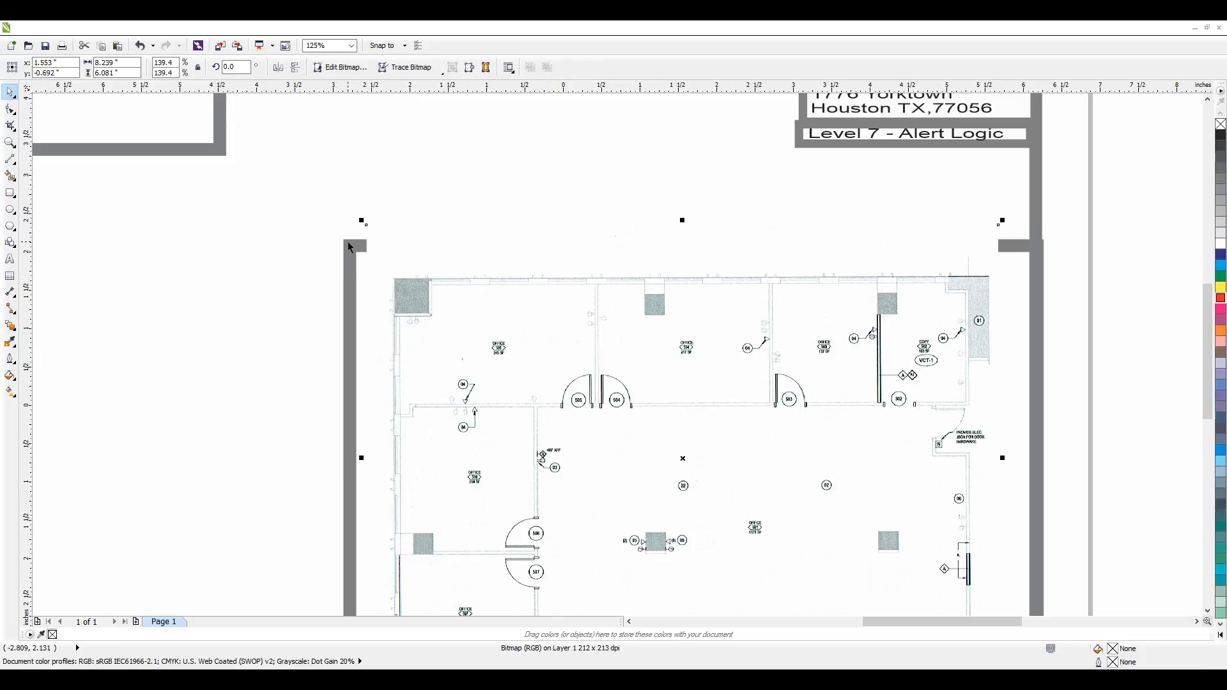
scroll(689, 297, "down", 2)
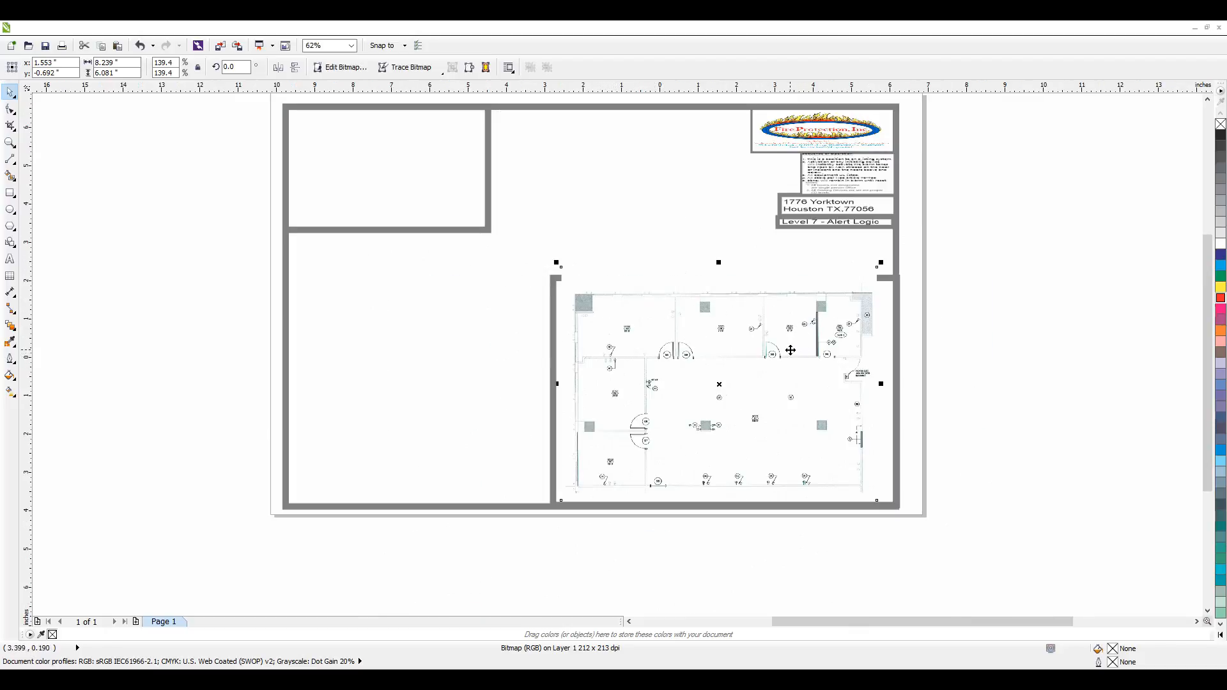
scroll(765, 369, "up", 2)
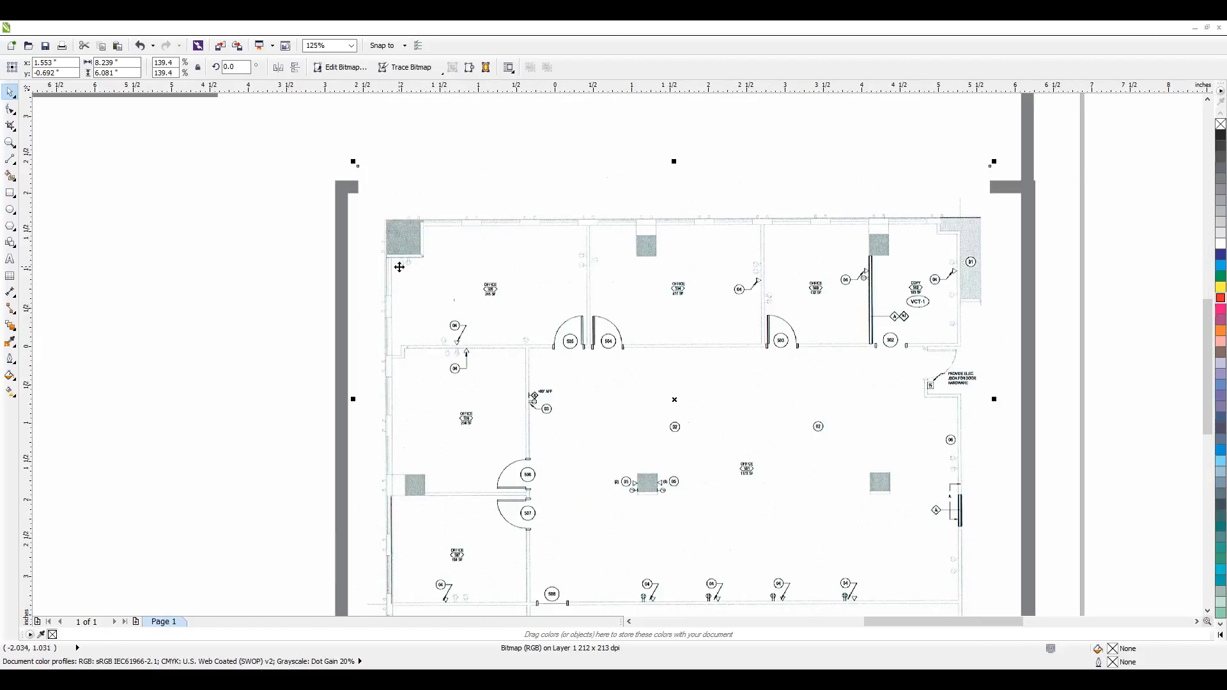
left_click(338, 198)
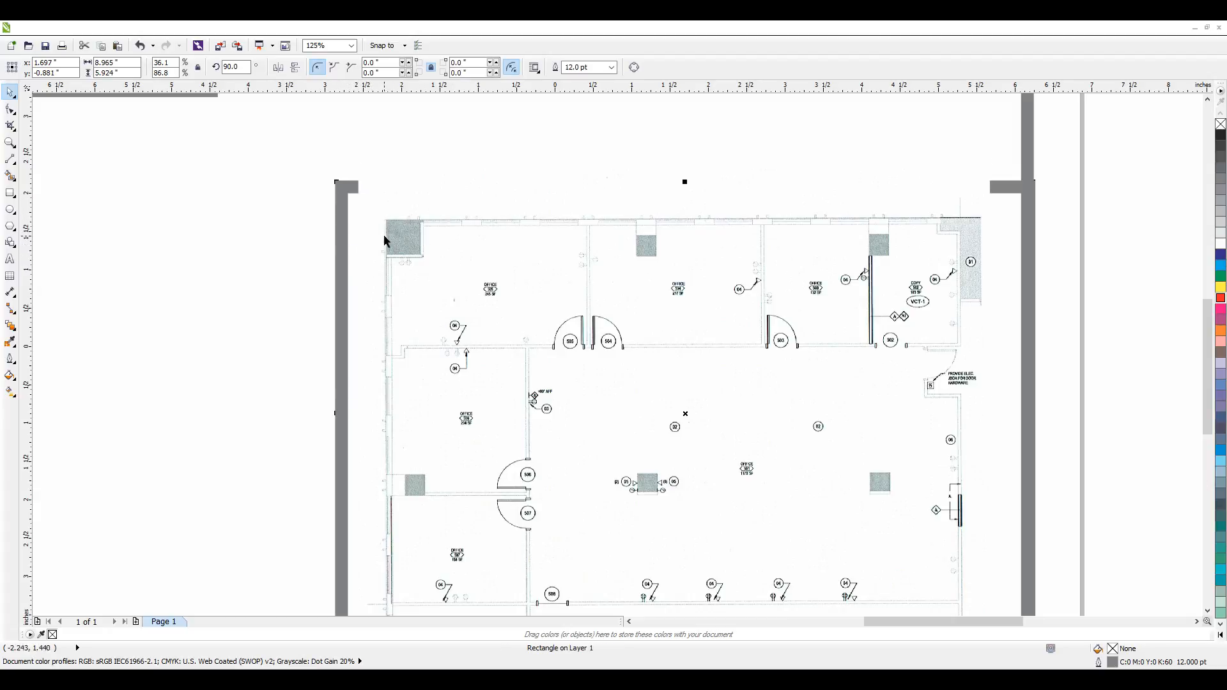
scroll(467, 270, "down", 2)
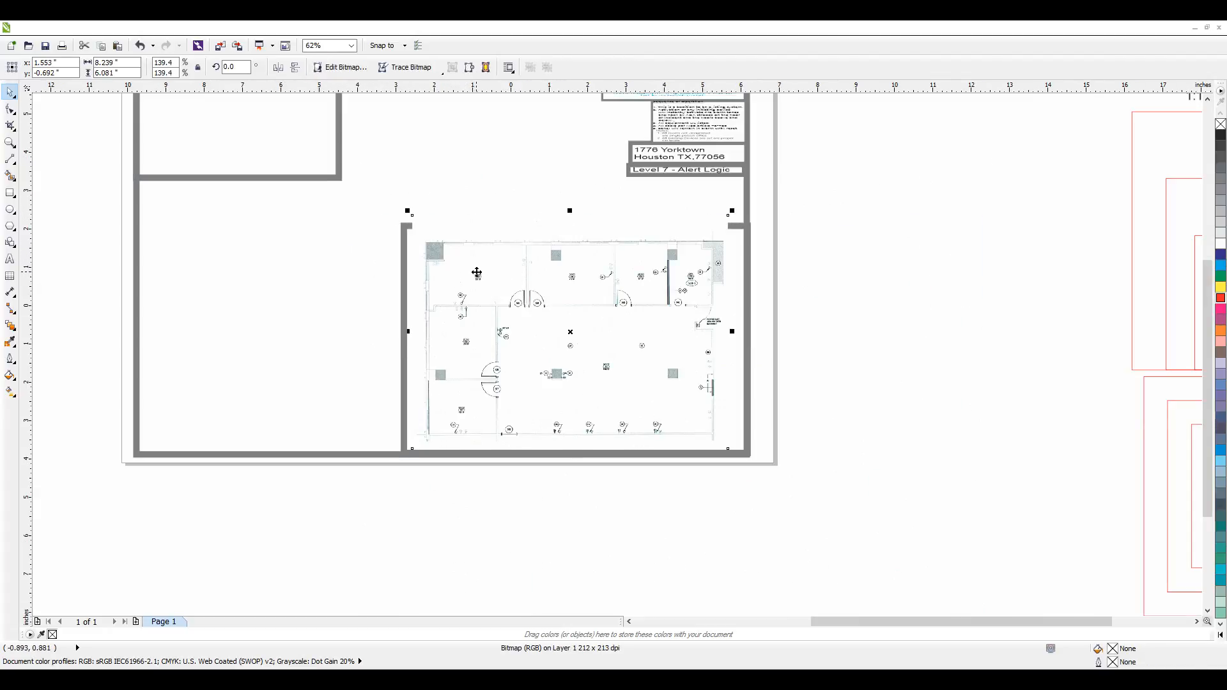
left_click(478, 272)
key("shift+Page_Down")
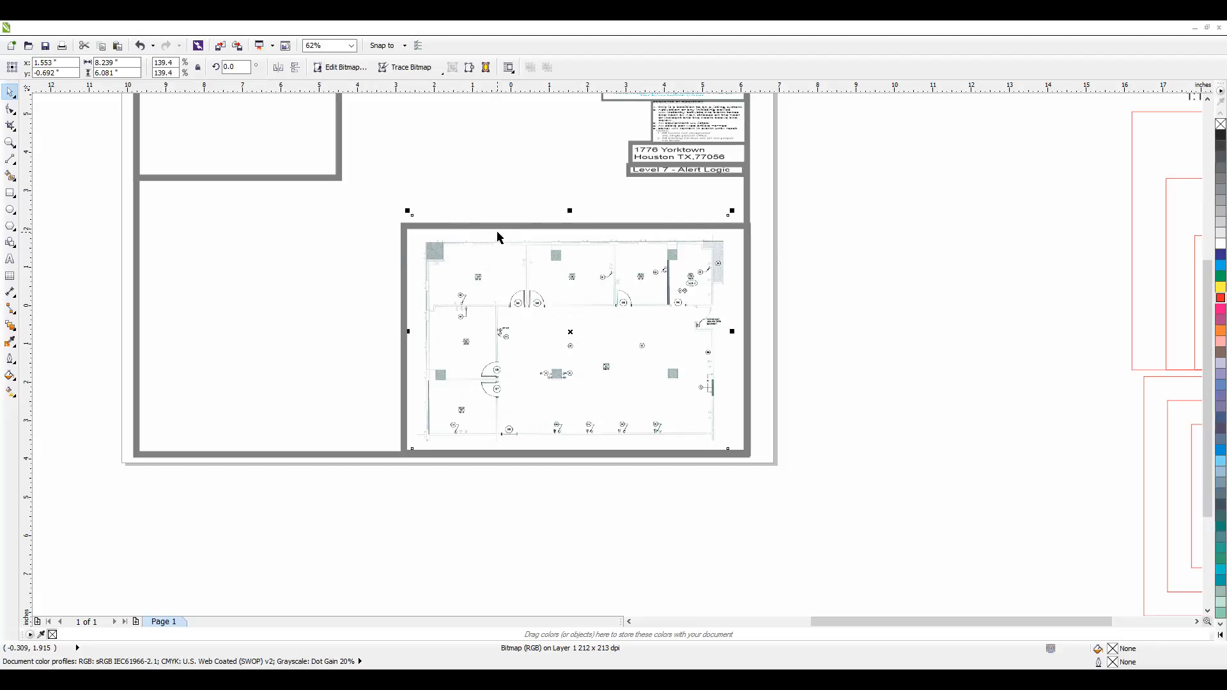
Try to select the floor plan bitmap through the frame that lies over it
scroll(500, 230, "up", 3)
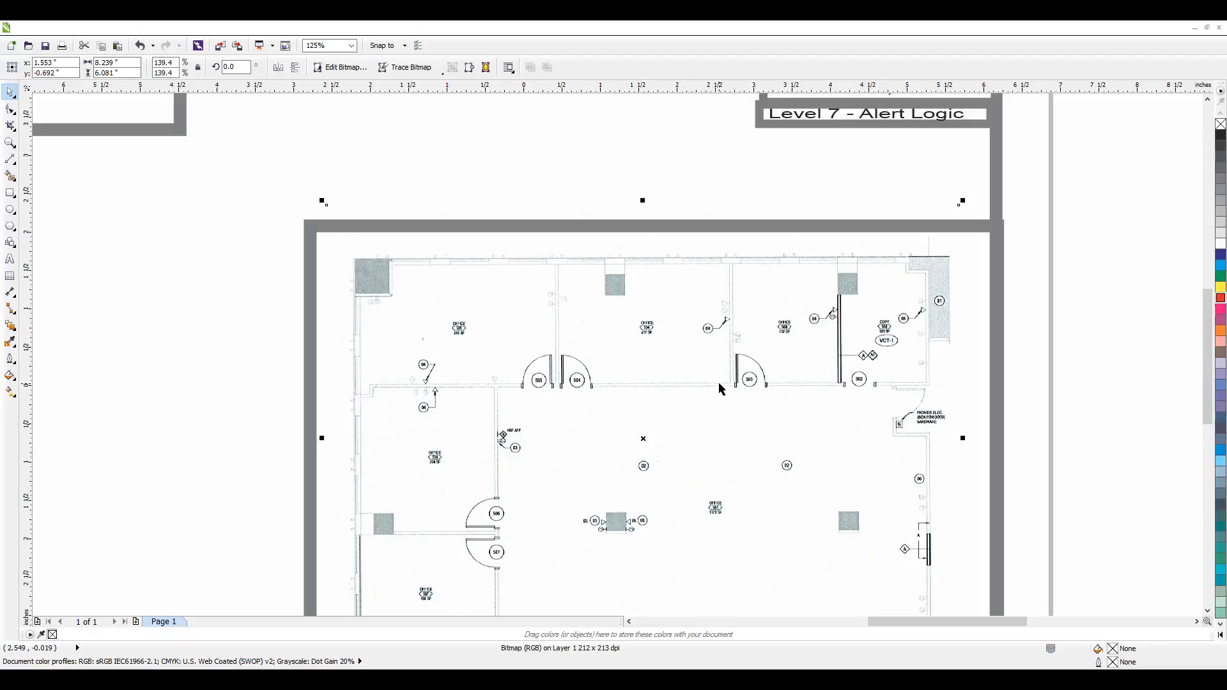
scroll(534, 320, "down", 3)
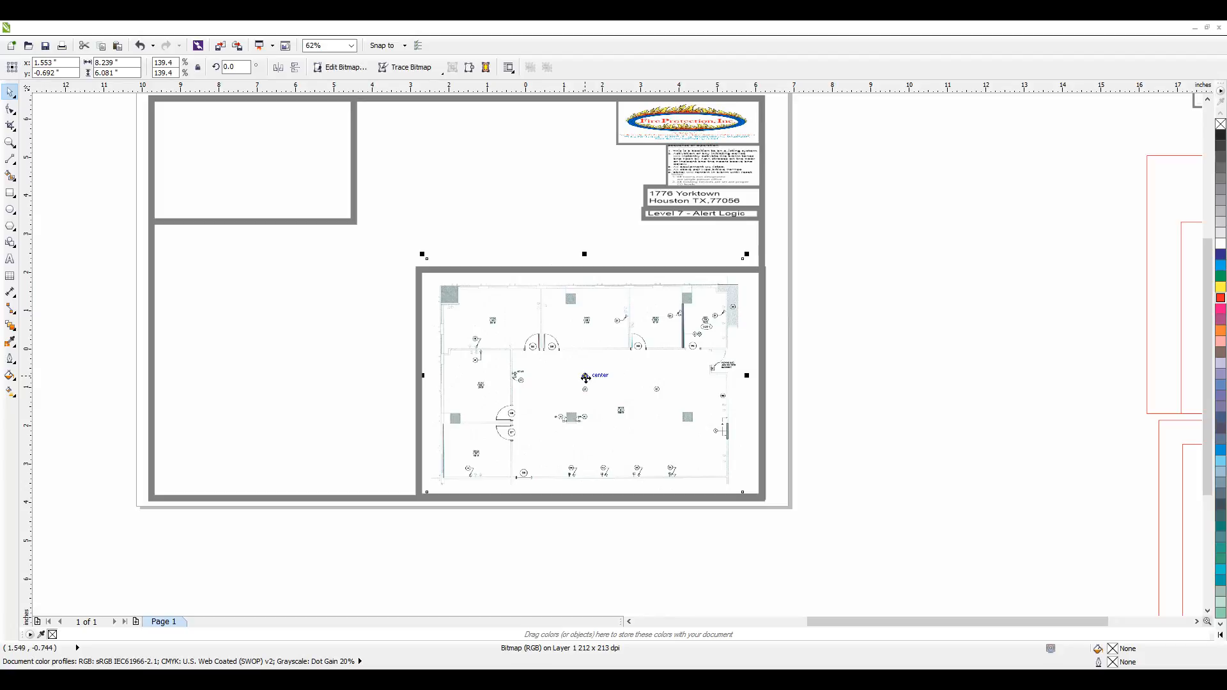
left_click(857, 327)
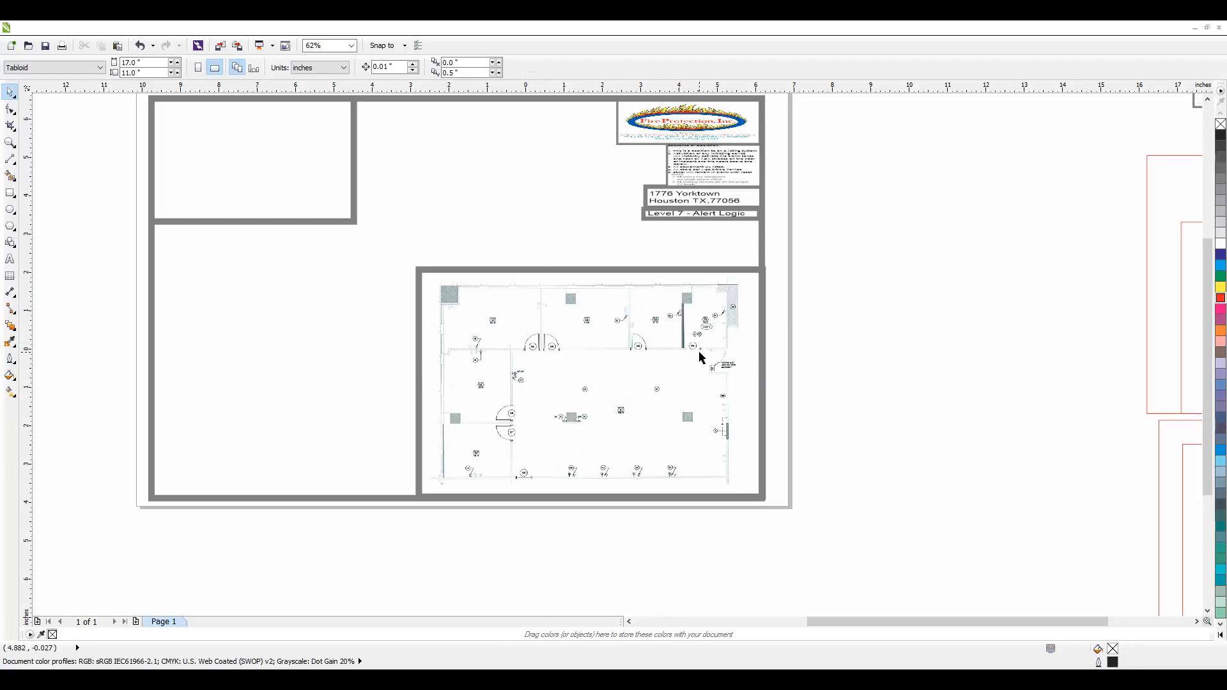
left_click(615, 355)
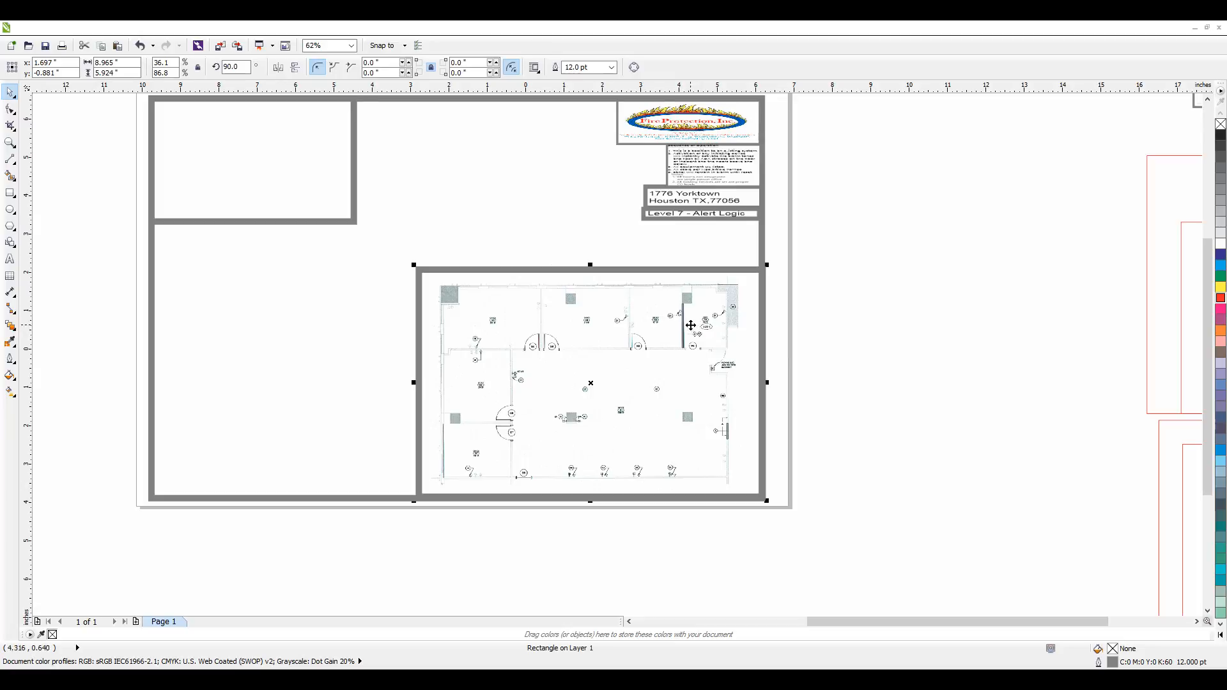
left_click(844, 345)
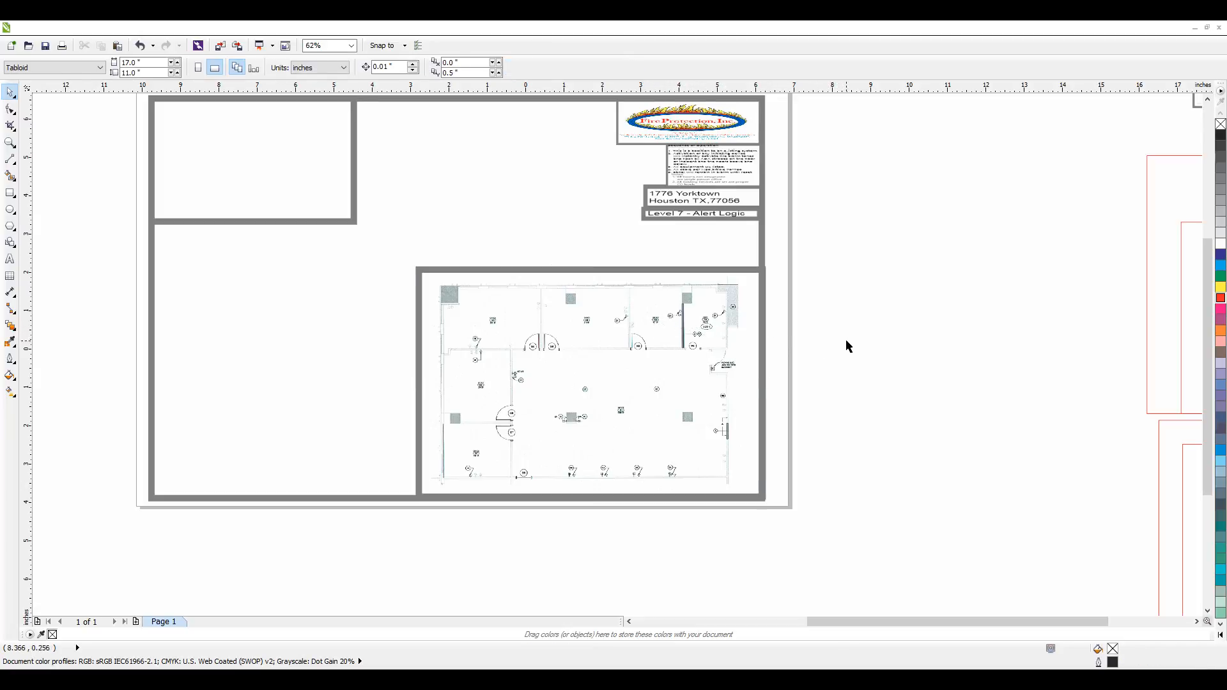
left_click(606, 360)
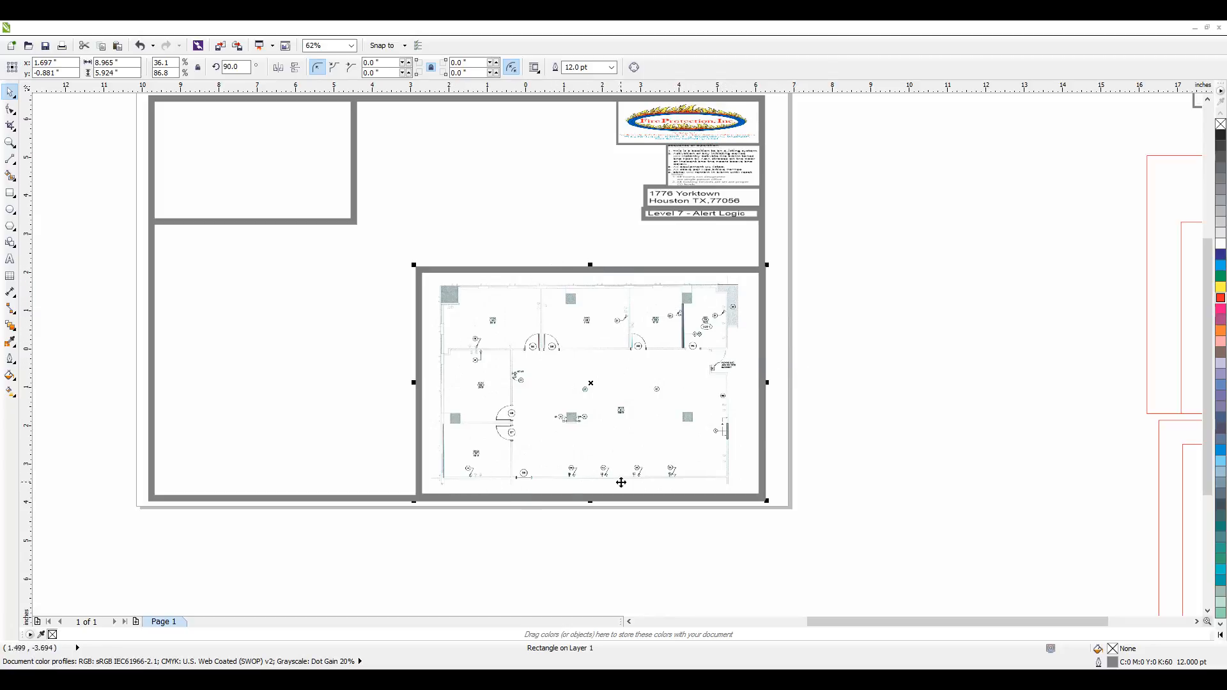
Move the plan frame and the outer sheet border out of place and undo those moves
left_click_drag(618, 366, 837, 392)
left_click_drag(545, 366, 542, 340)
left_click(140, 46)
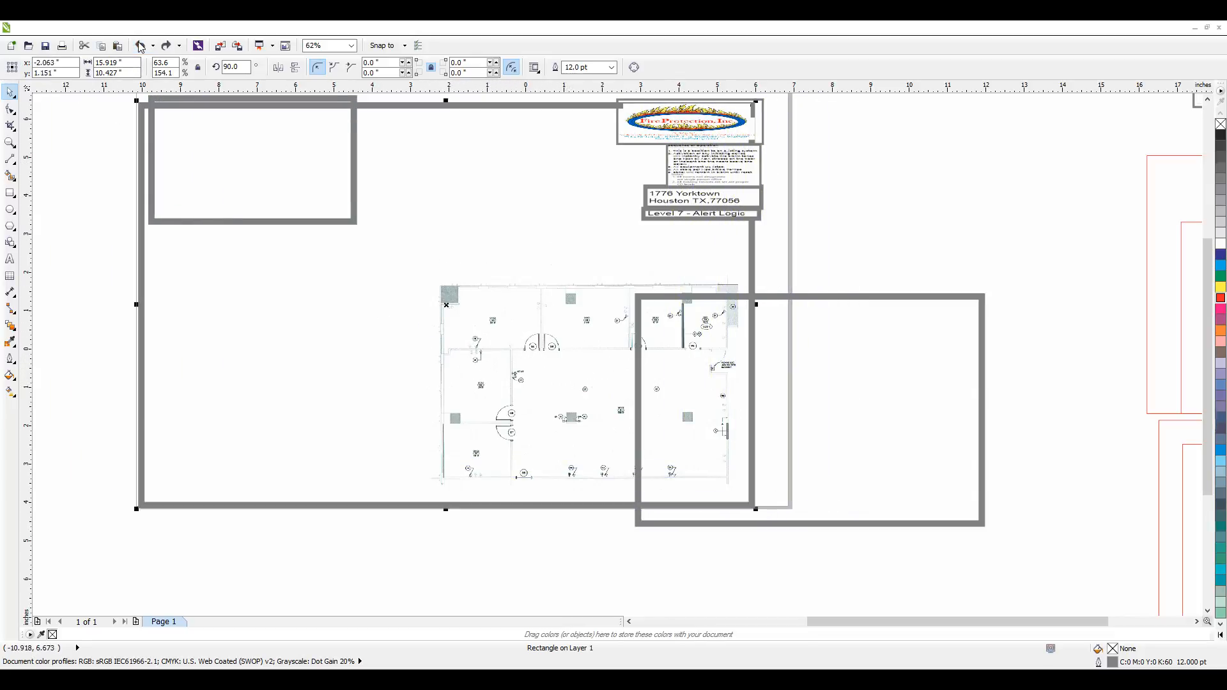
left_click(139, 45)
left_click(139, 45)
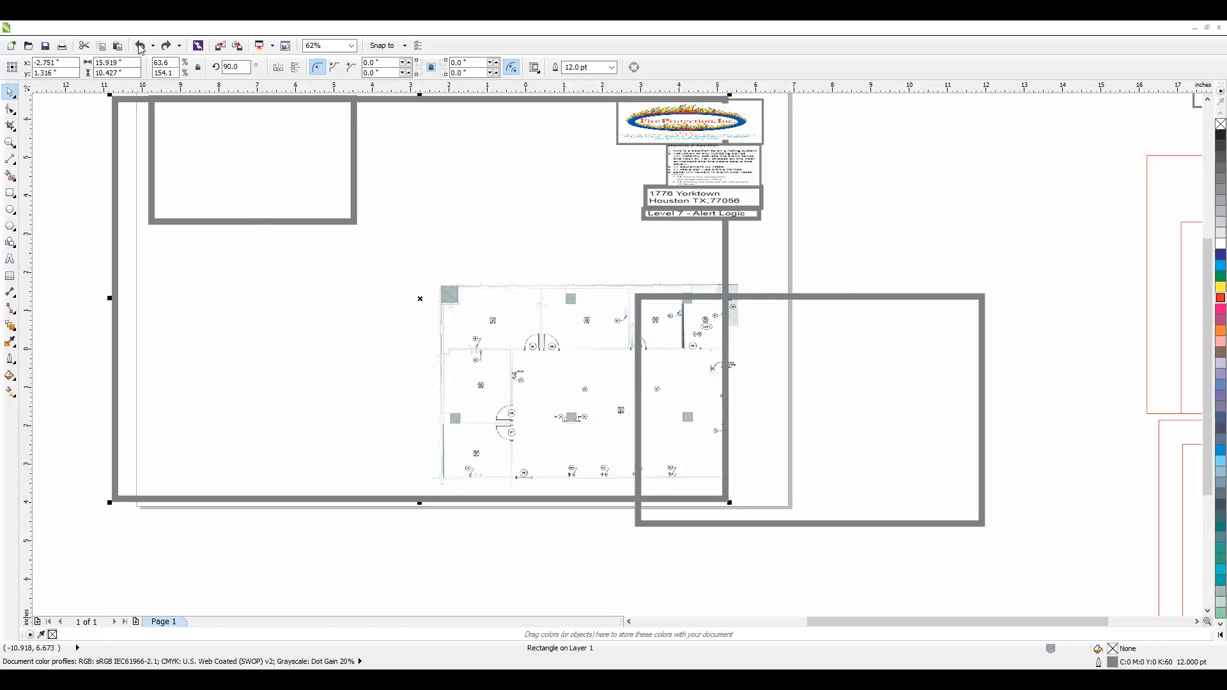
left_click(139, 45)
left_click(139, 46)
left_click(849, 397)
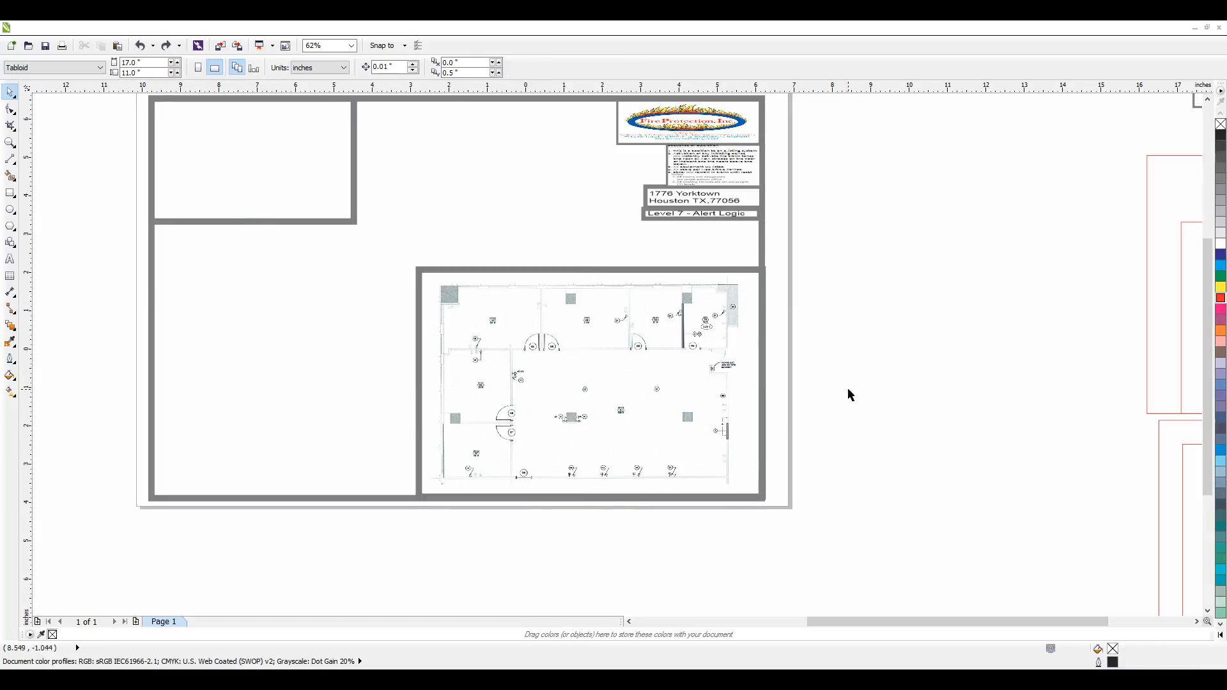
Send the plan frame and the outer sheet border to the back, behind the floor plan bitmap
left_click(650, 364)
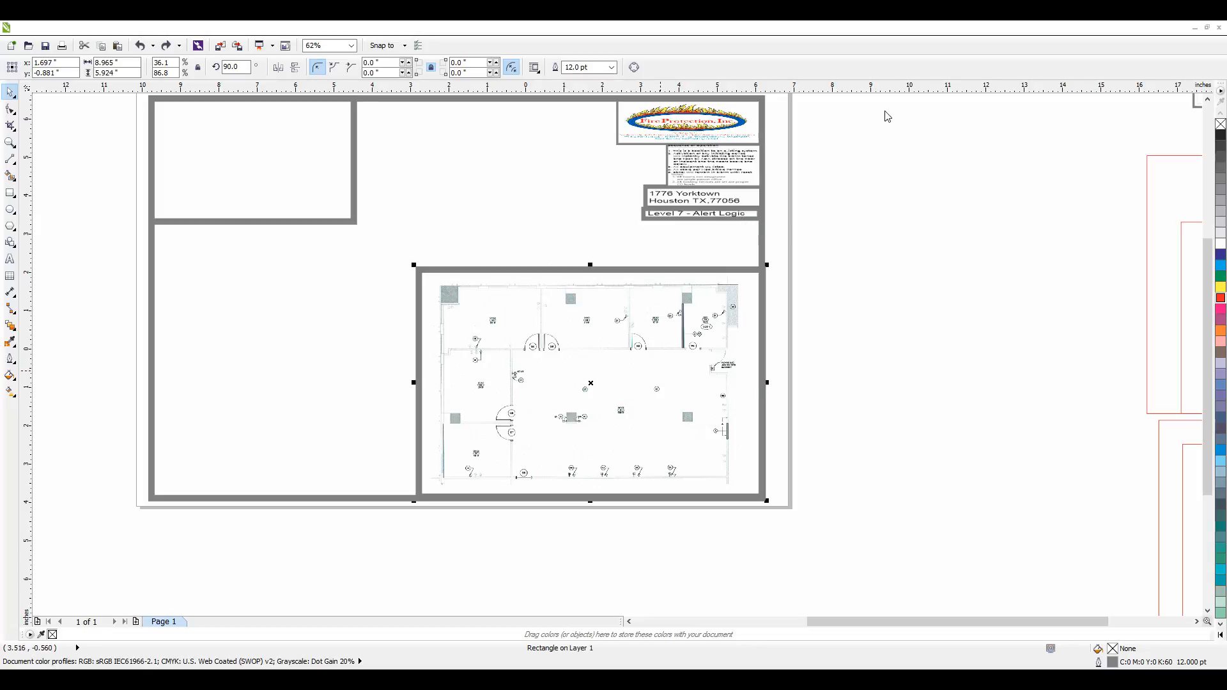
left_click(891, 132)
left_click(899, 369)
left_click(603, 372)
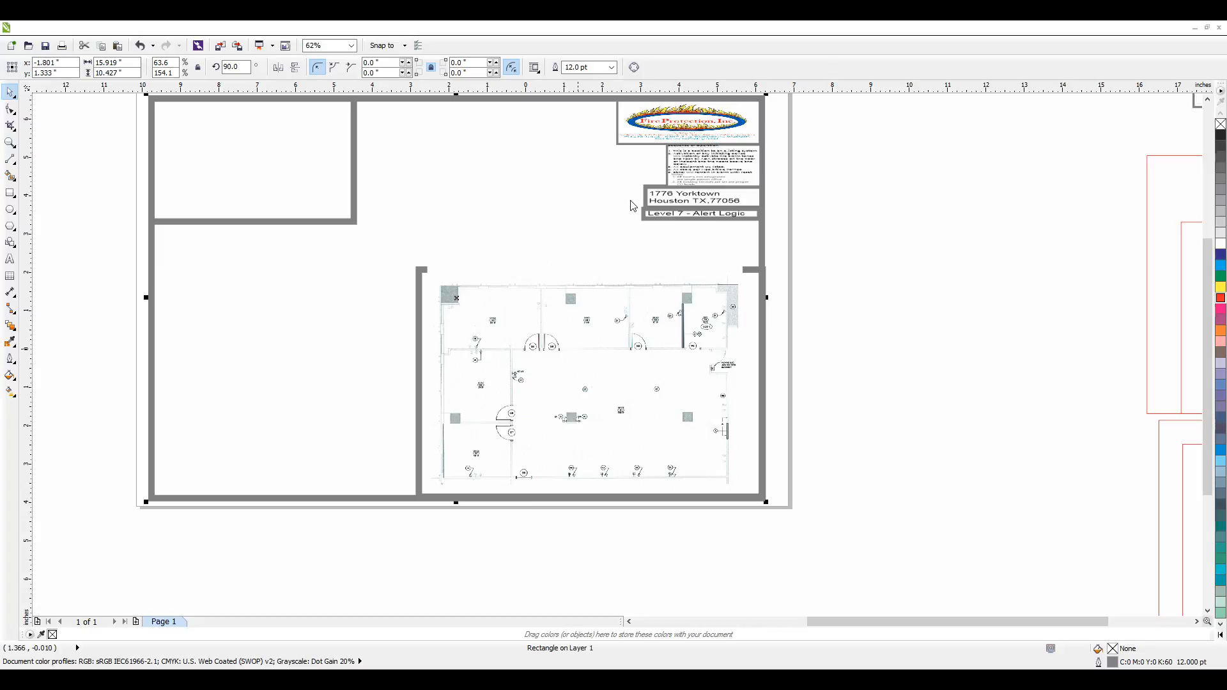
left_click(920, 402)
Shift the floor plan within its frame to about X 1.602, Y -0.662 inches, and send it back behind the frame
left_click(570, 376)
left_click_drag(552, 374, 594, 368)
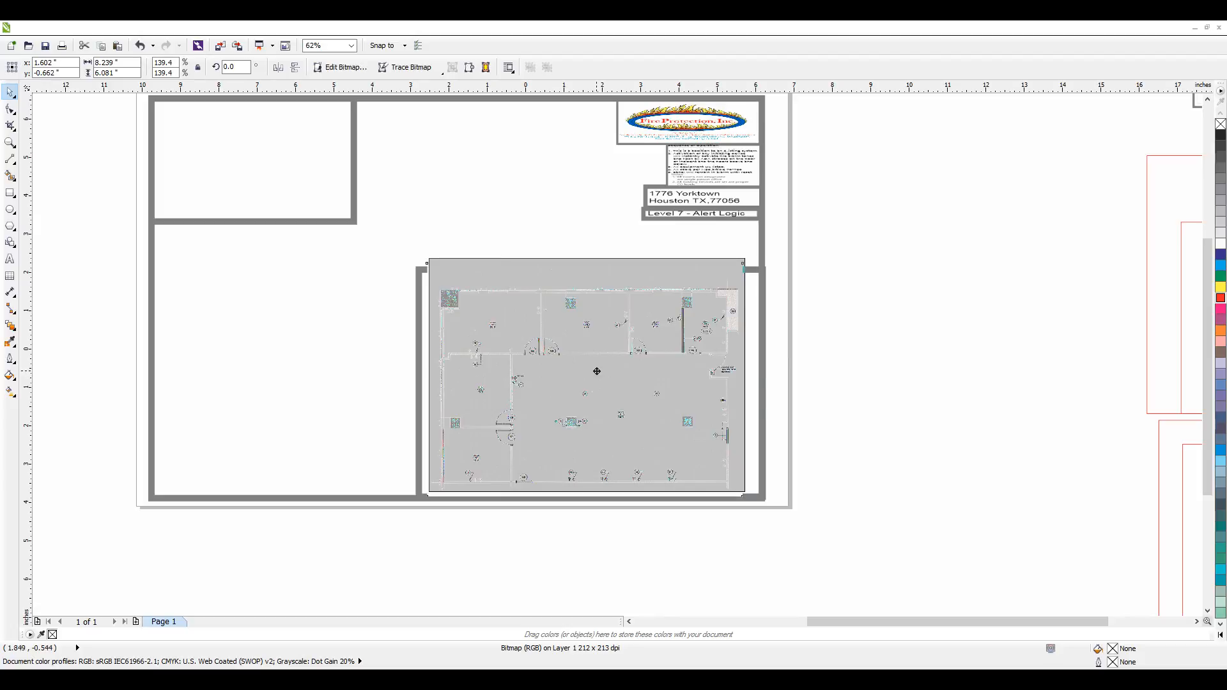
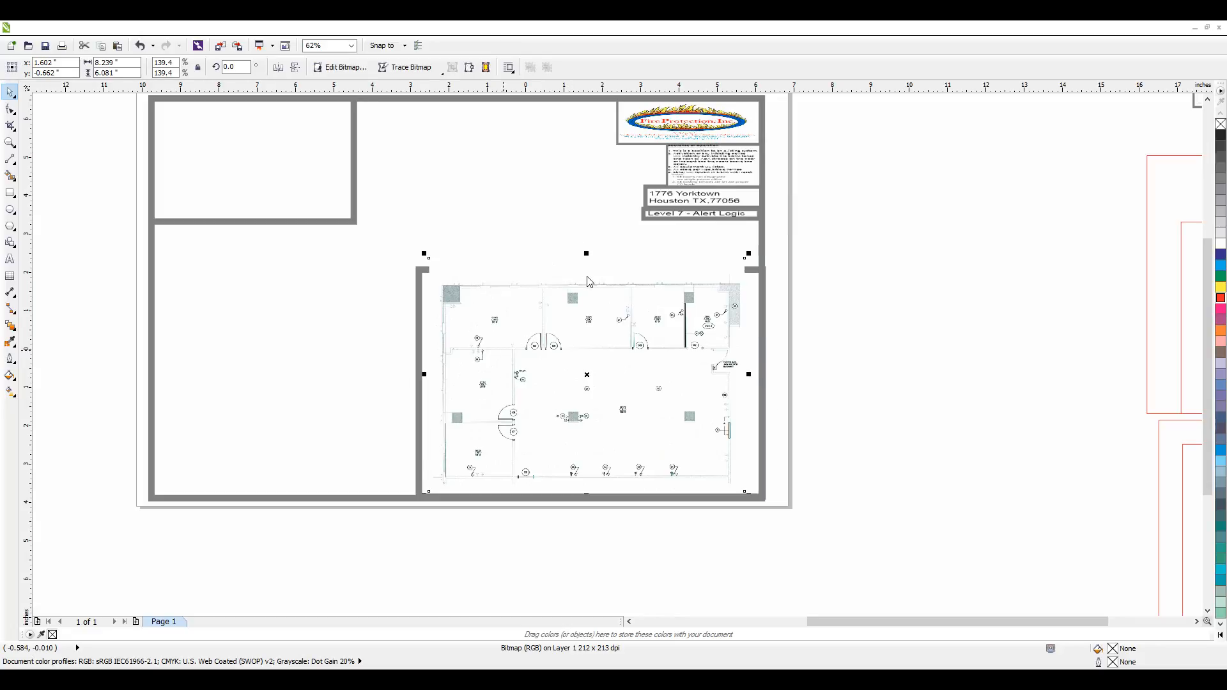
left_click(731, 159)
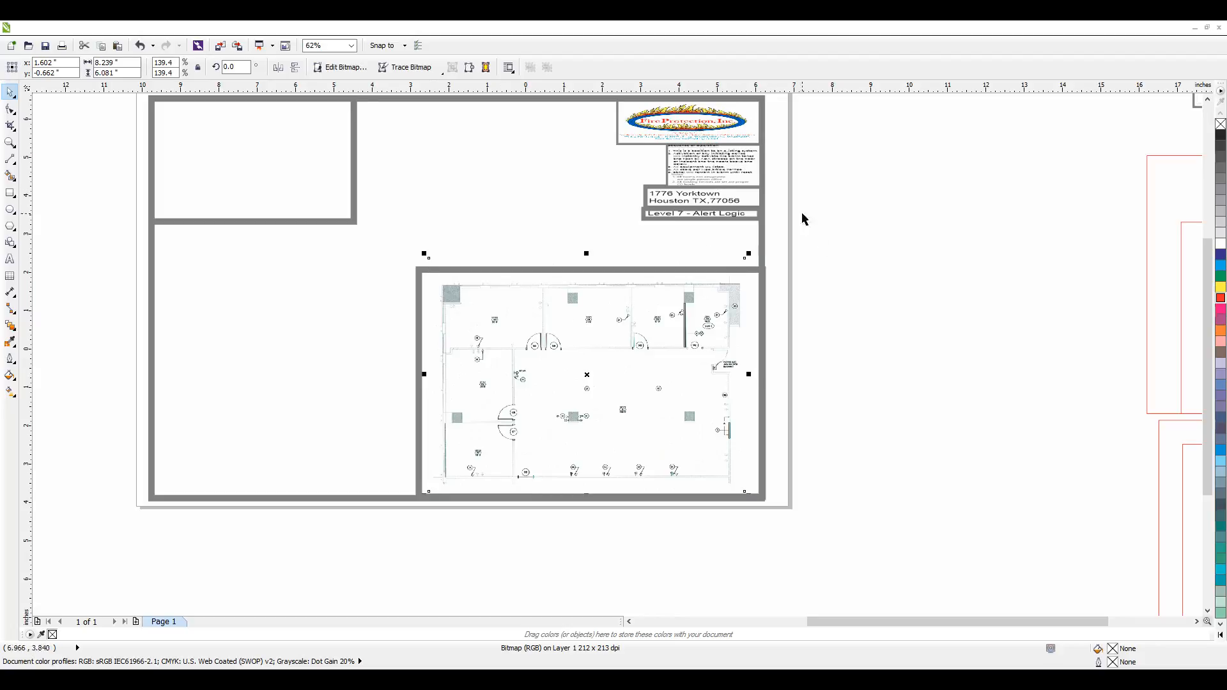
left_click(882, 411)
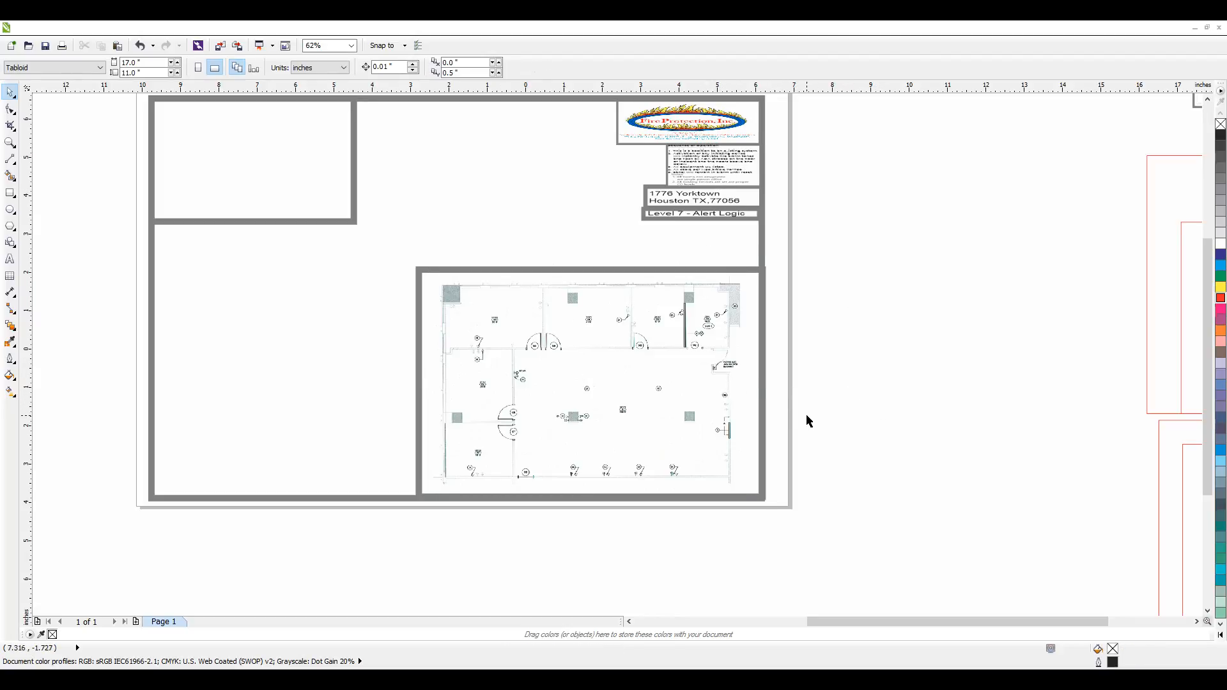
Move the circled V, the circled S and the first small square symbol out of the device symbol set, beside the sheet
scroll(370, 366, "down", 2)
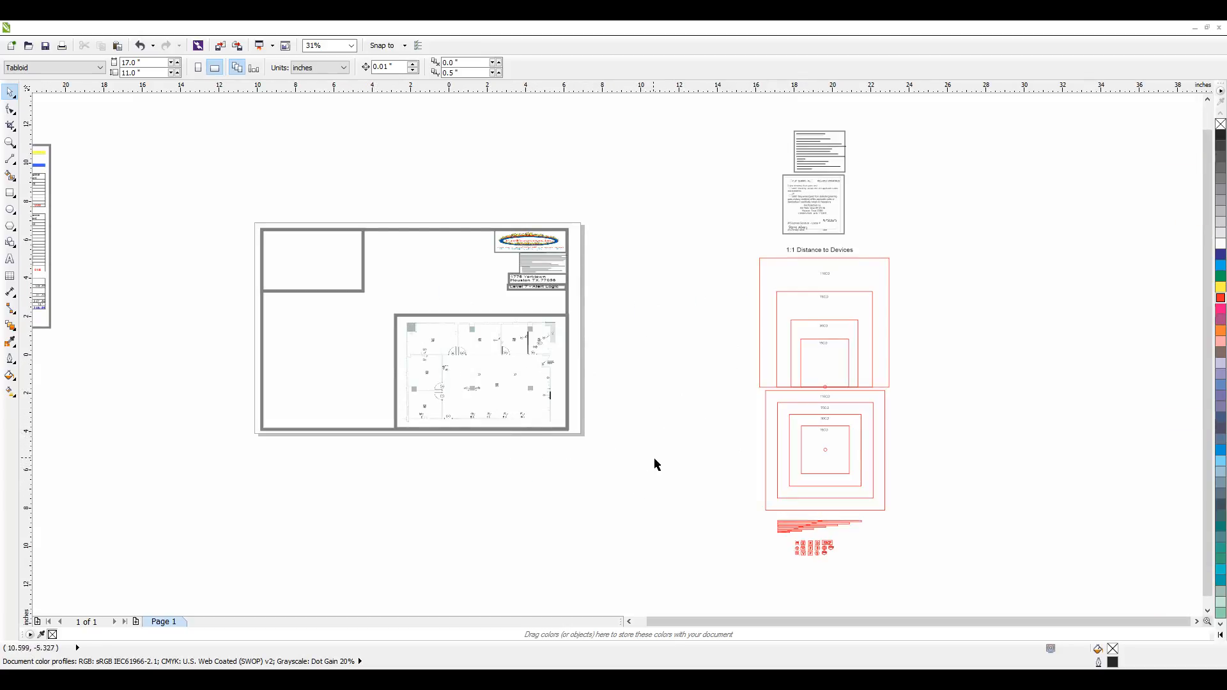
scroll(807, 563, "up", 2)
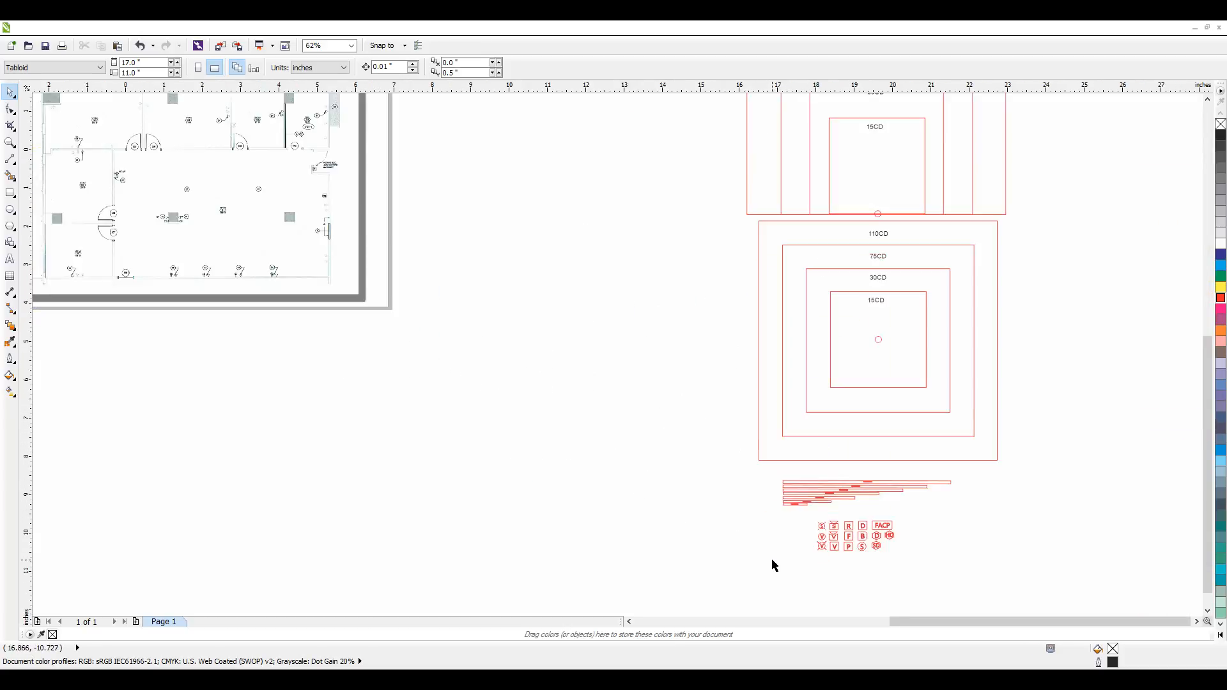
left_click(822, 537)
left_click_drag(513, 349, 438, 254)
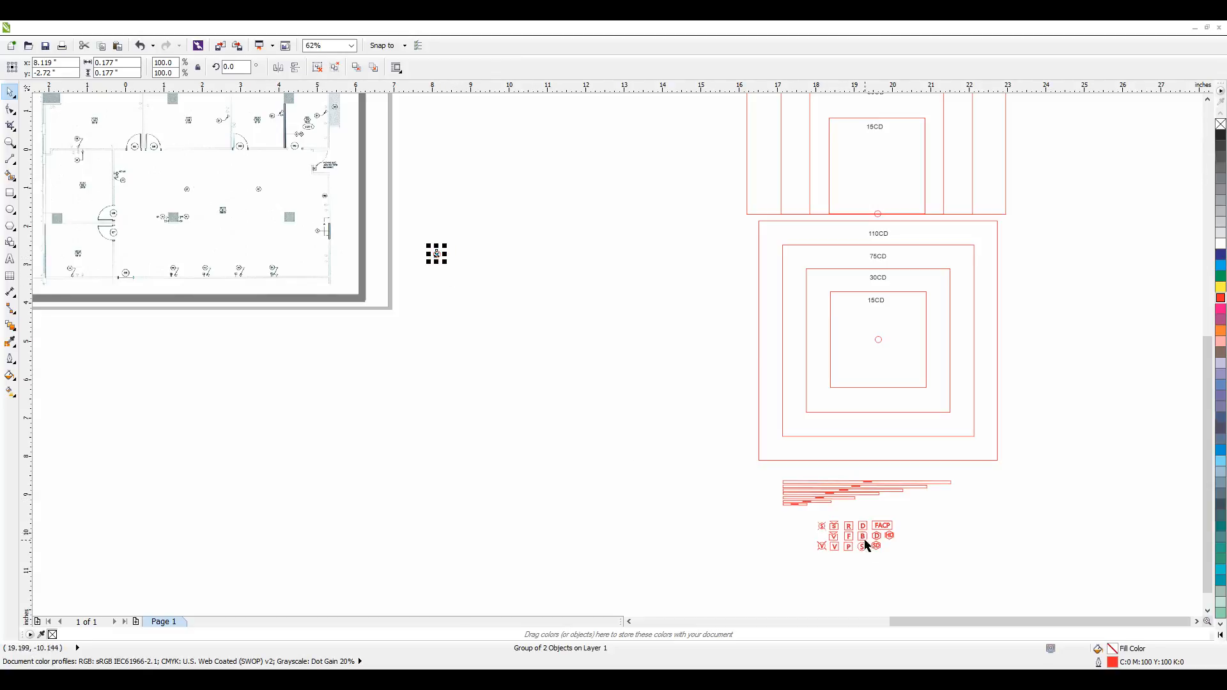
left_click_drag(867, 553, 485, 243)
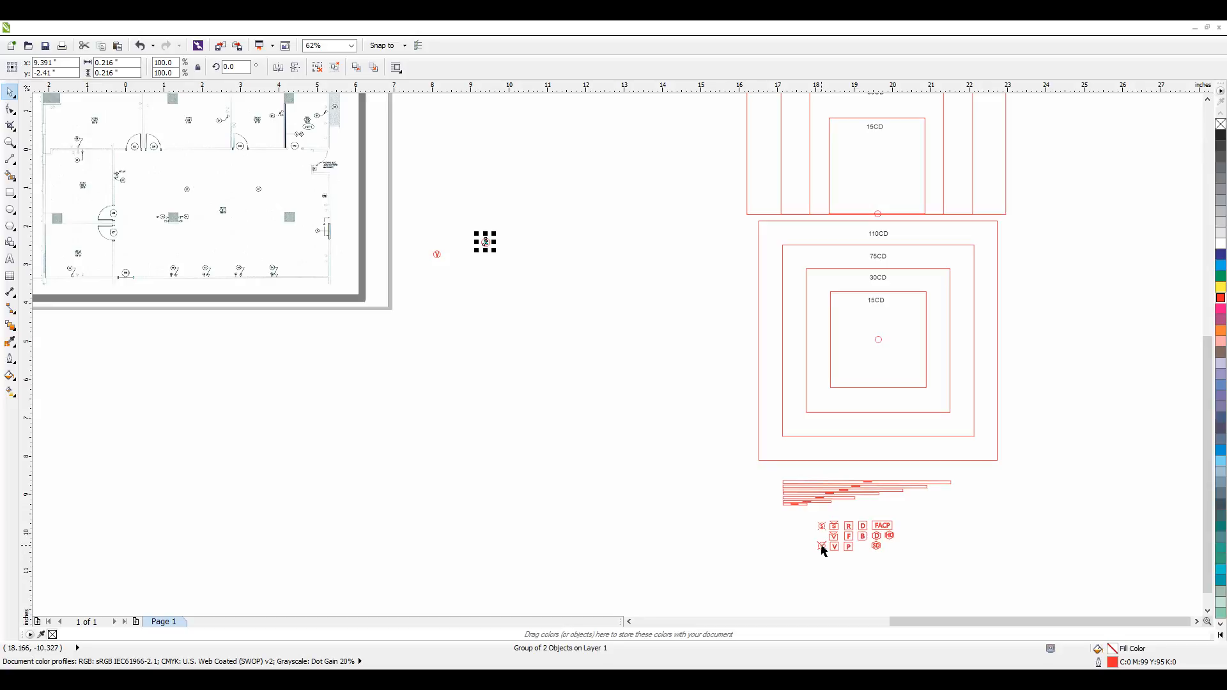
left_click_drag(822, 532, 449, 294)
left_click(619, 397)
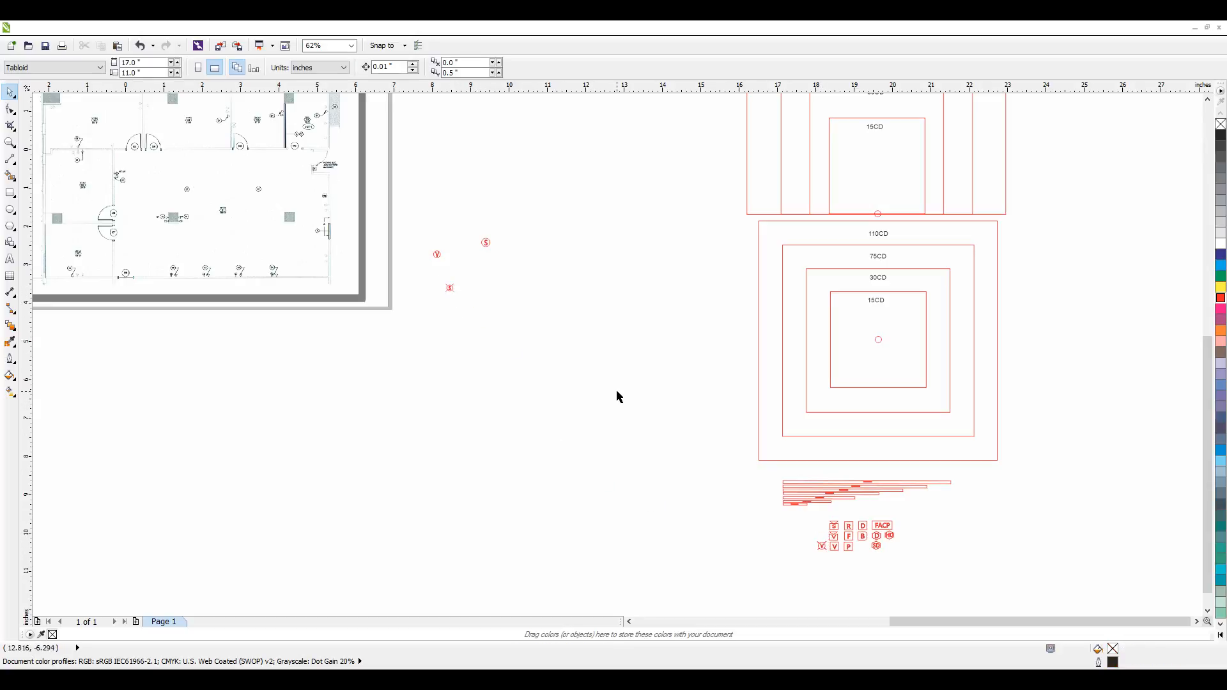
scroll(672, 394, "down", 2)
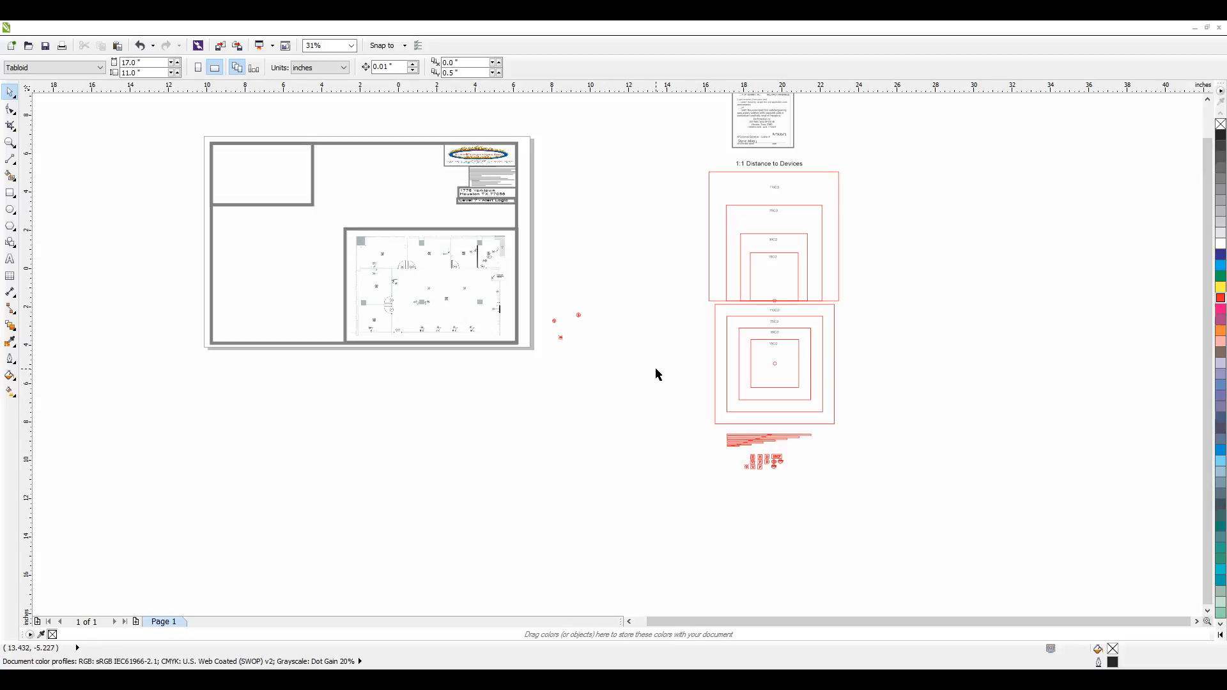
scroll(547, 319, "up", 2)
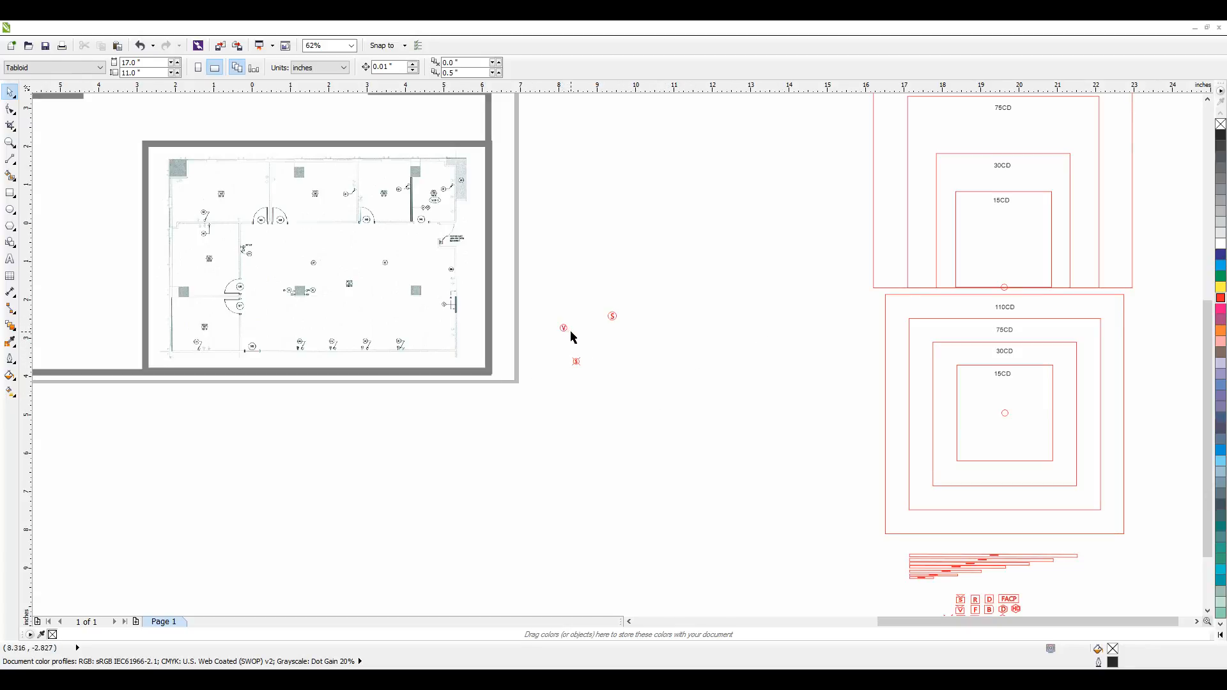
Undo the three device symbol moves, returning the symbols to their set
key("ctrl+z")
key("ctrl+z")
key("ctrl+z")
scroll(657, 381, "down", 4)
scroll(716, 439, "up", 2)
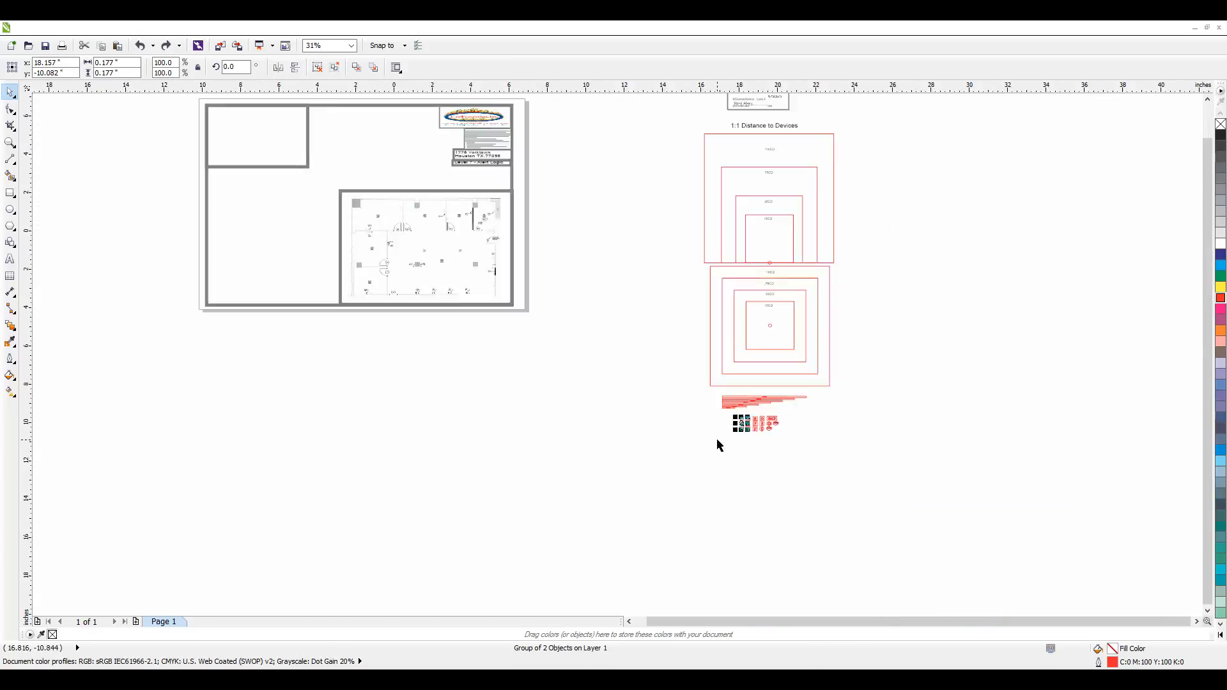
scroll(717, 439, "up", 1)
Duplicate the circled V from the device symbol set and place the copy at about X 14.685, Y -9.049 inches
left_click(767, 450)
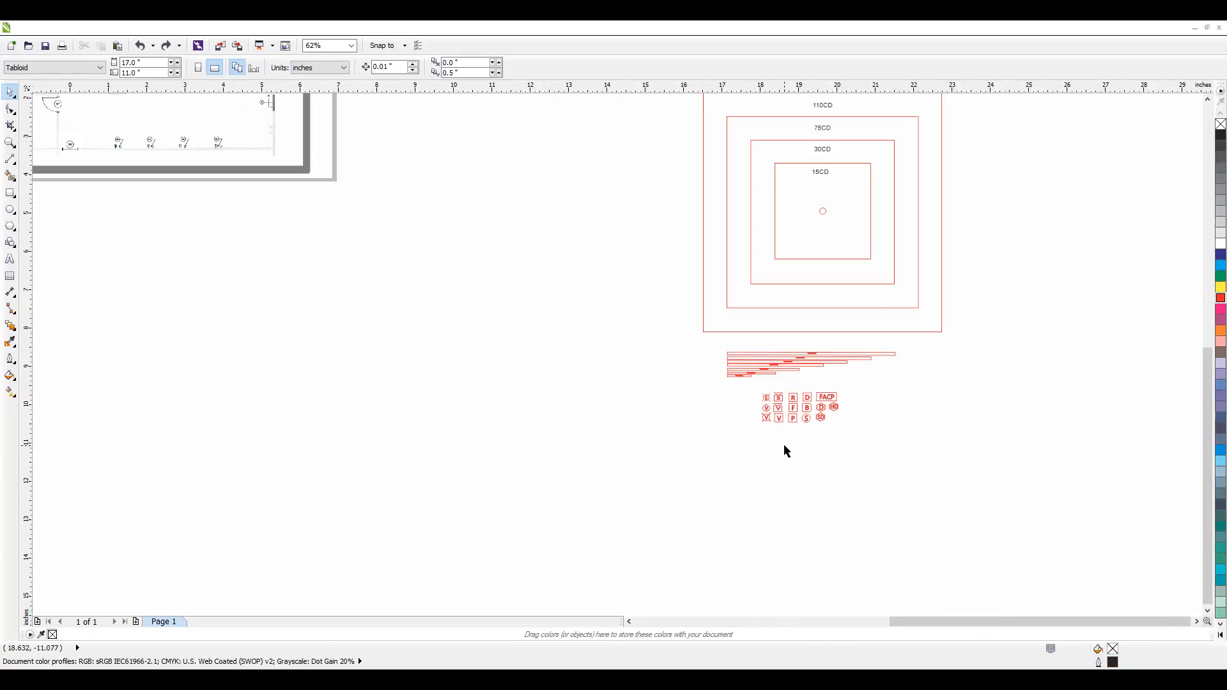
left_click(769, 413)
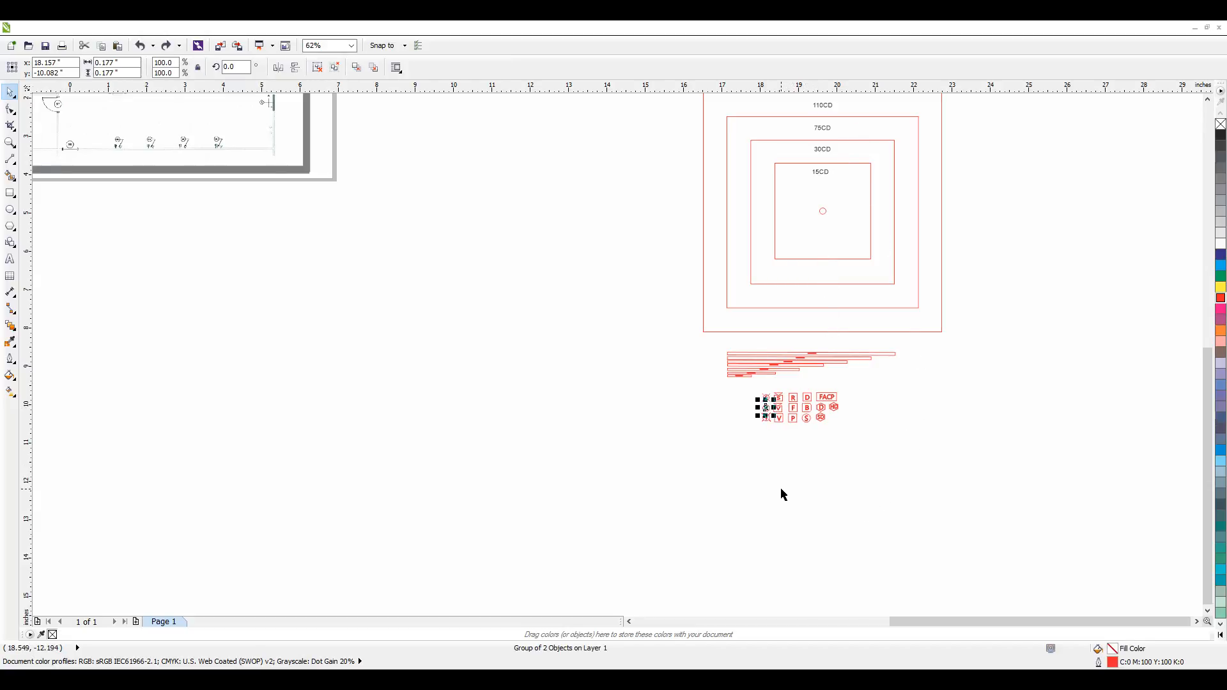
left_click(773, 447)
left_click(769, 412)
scroll(778, 478, "up", 2)
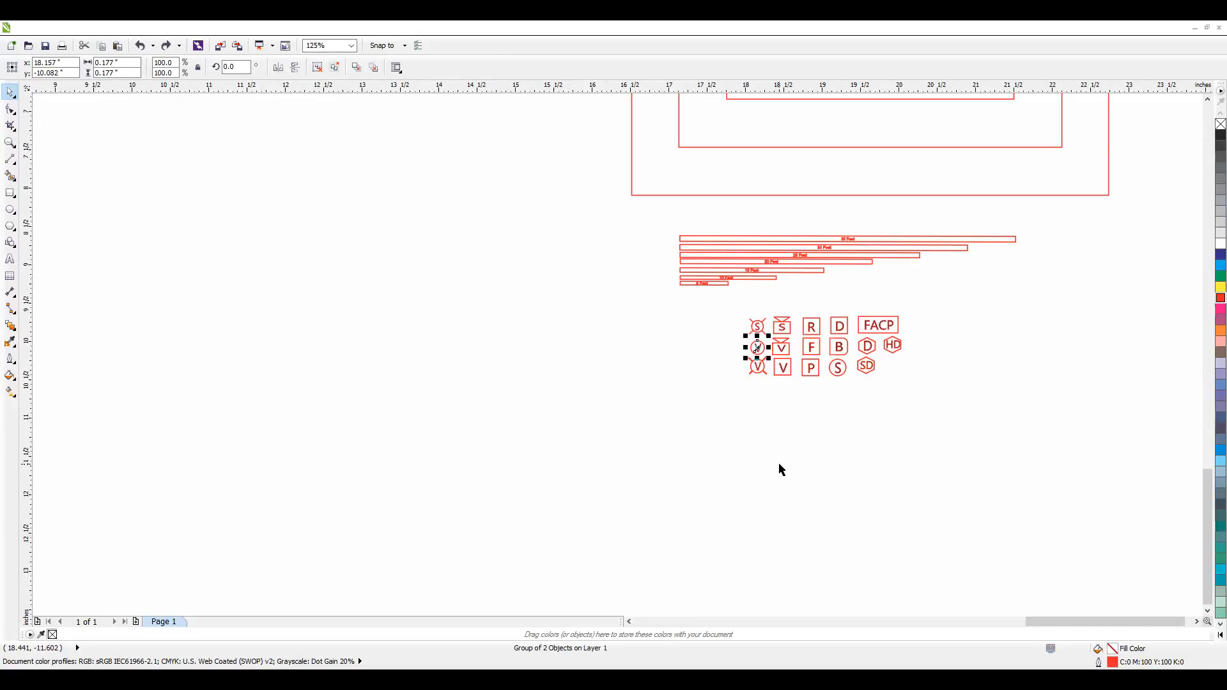
key("ctrl+d")
left_click_drag(758, 310, 639, 313)
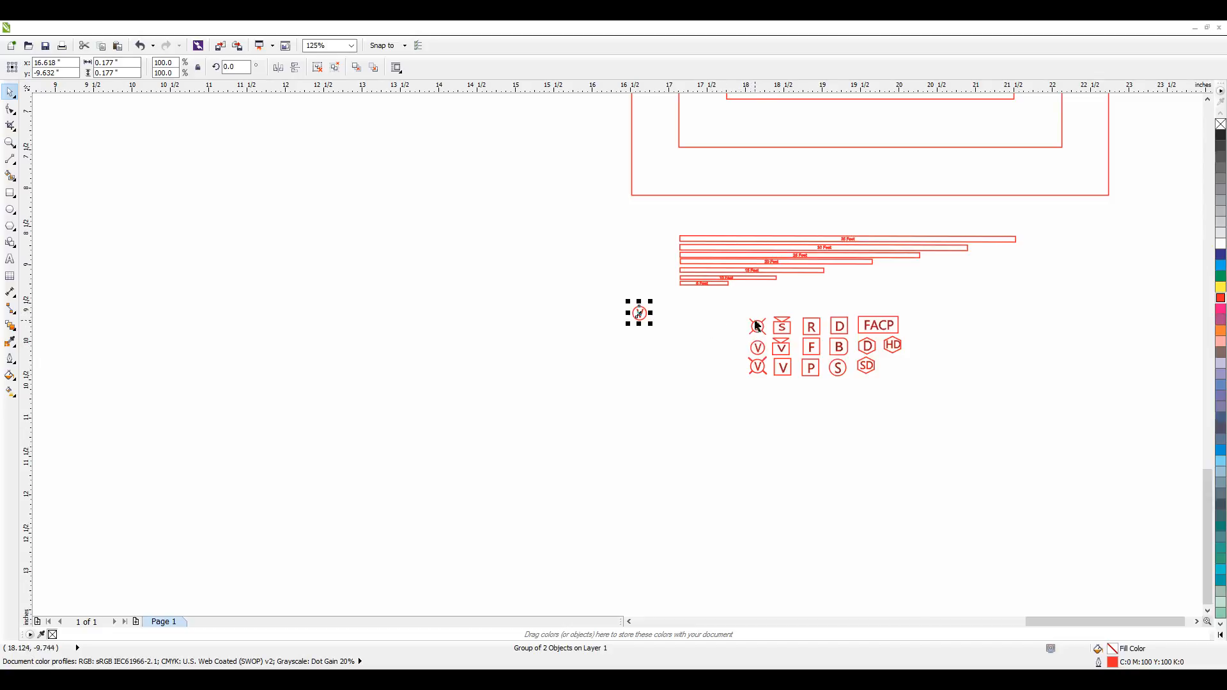
left_click(649, 373)
left_click_drag(641, 315, 493, 270)
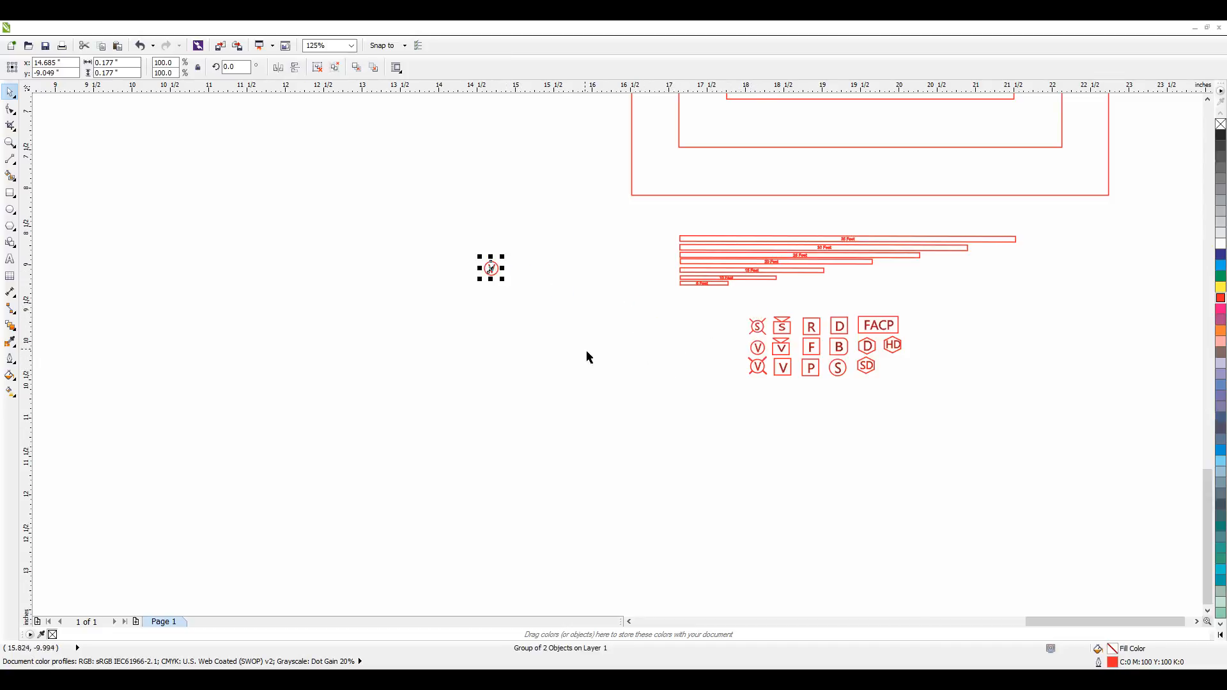
left_click(603, 371)
Duplicate the circled S and the circled S with corner rays from the symbol set, placing both copies beside the copied V
left_click(865, 366)
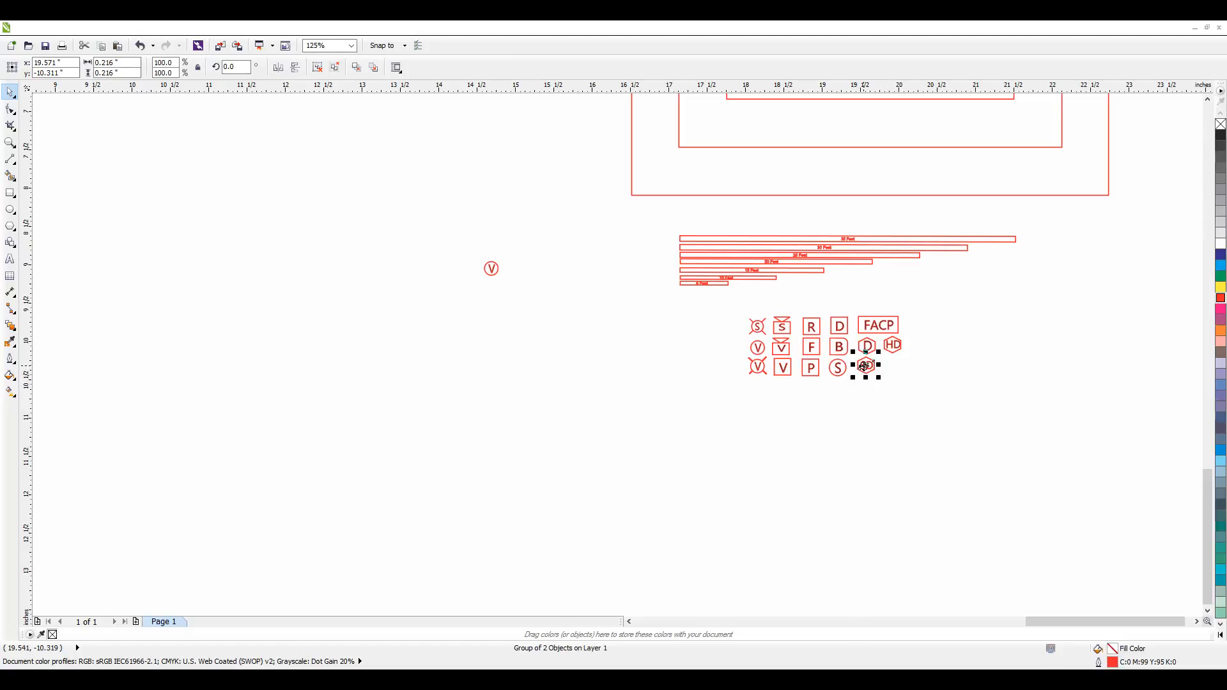
left_click_drag(868, 376, 496, 300)
left_click(758, 327)
key("ctrl+d")
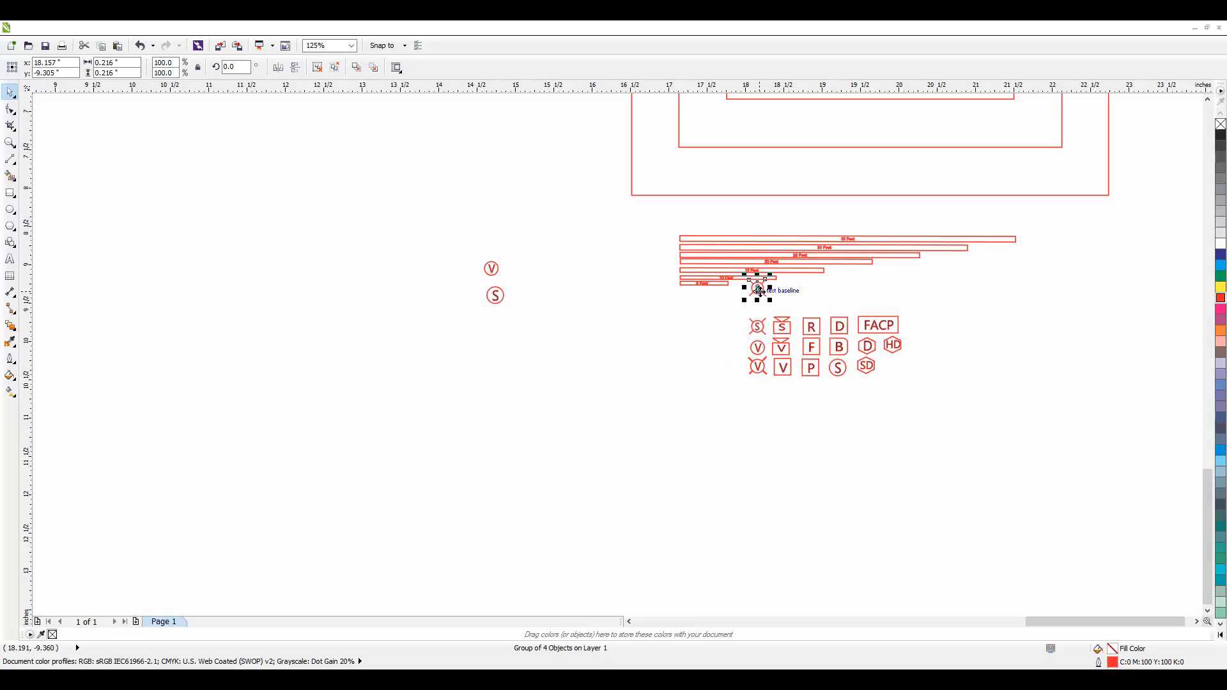
left_click_drag(759, 290, 438, 274)
Move the three copied device symbols just outside the sheet, level with the floor plan
scroll(709, 396, "down", 1)
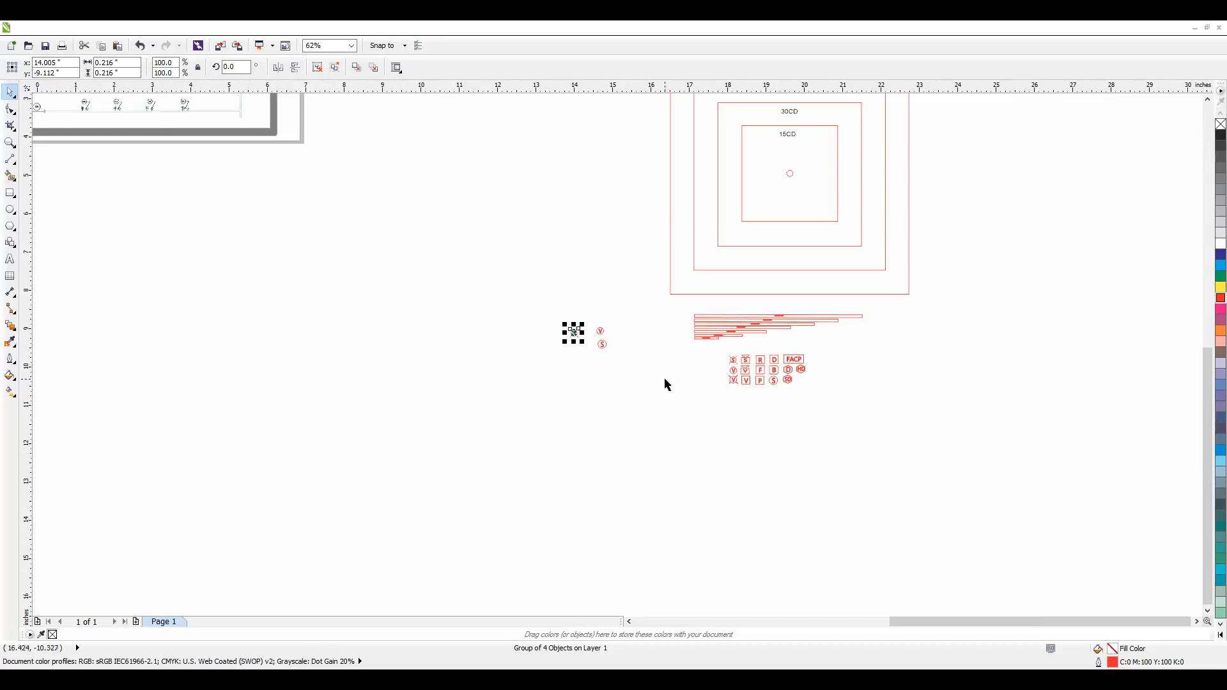
scroll(791, 428, "down", 1)
left_click_drag(631, 342, 572, 214)
left_click(556, 242)
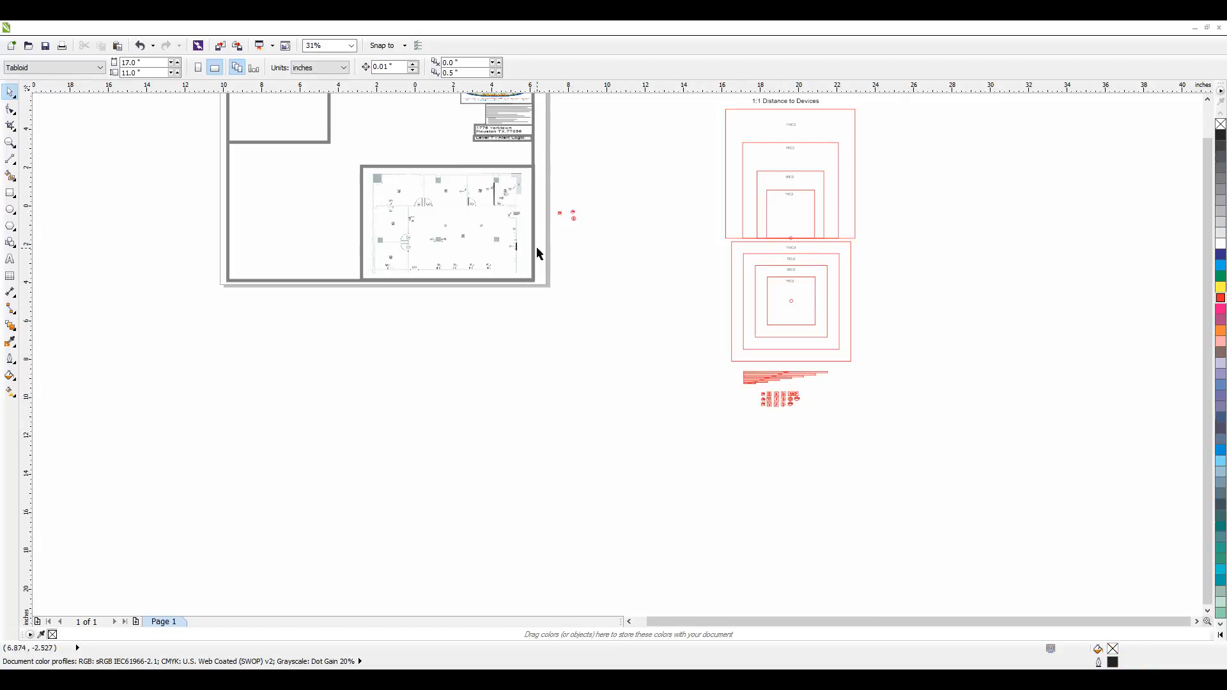
scroll(364, 191, "up", 1)
scroll(637, 170, "up", 1)
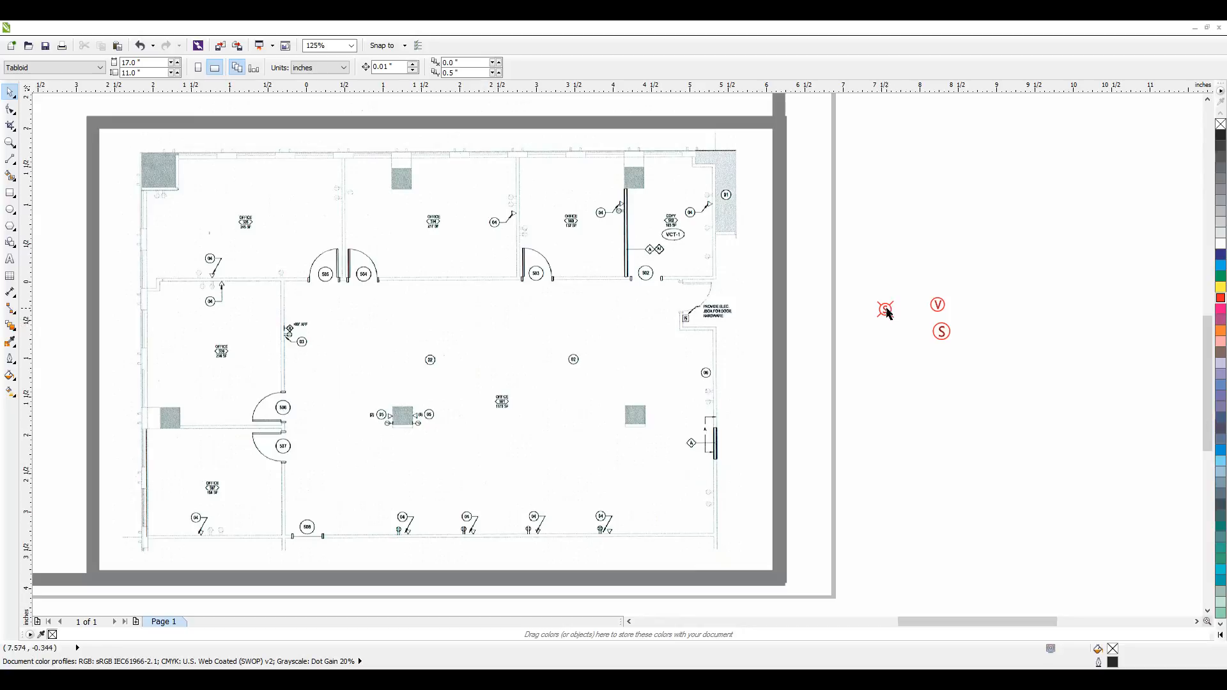
Place the rayed S near the open office's left column, the circled V in the copy room and the circled S near the right column
left_click_drag(886, 313, 351, 397)
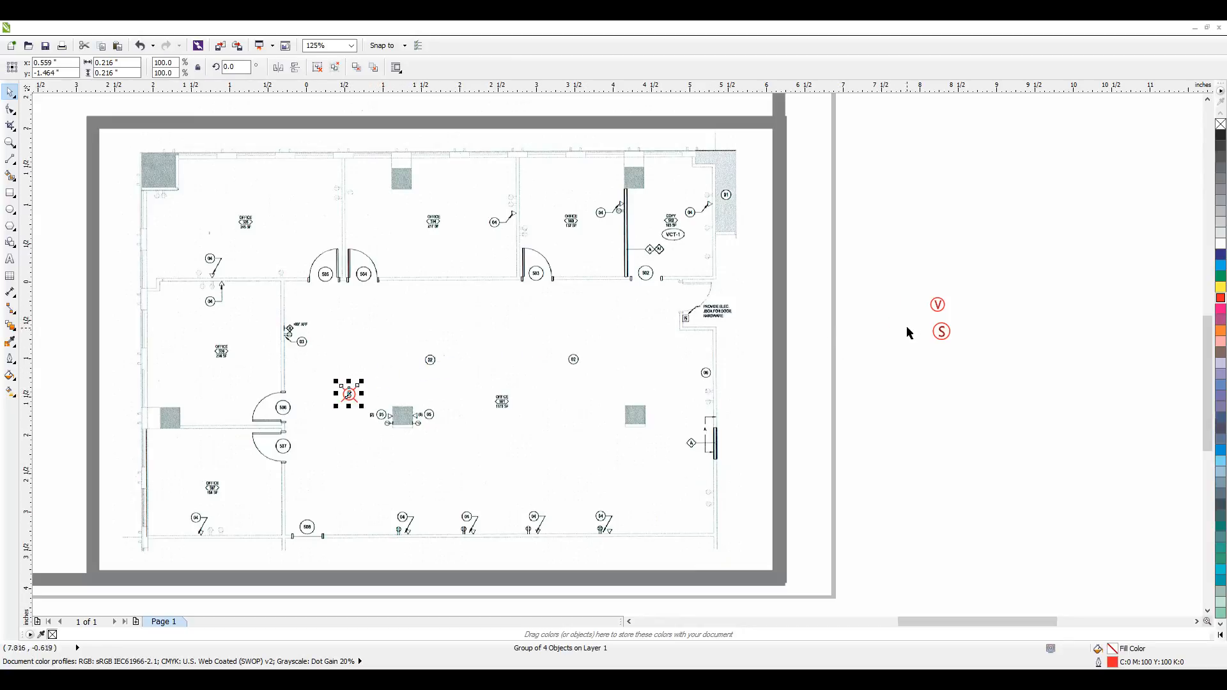
left_click_drag(930, 311, 685, 258)
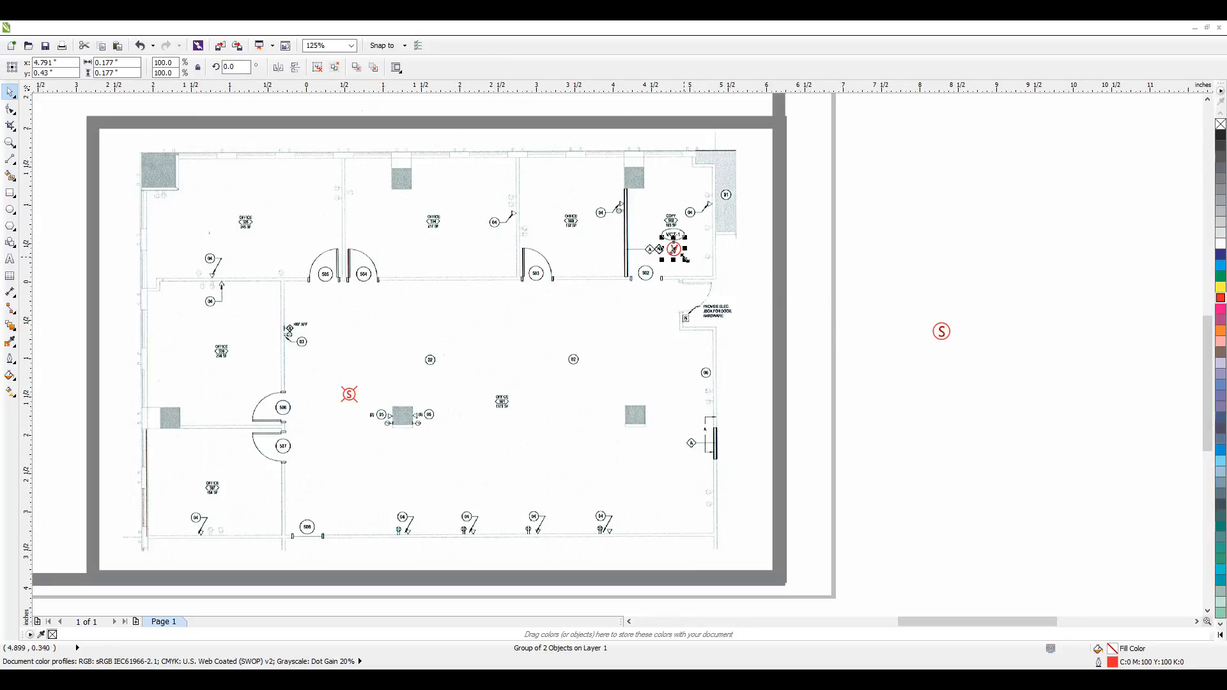
left_click_drag(943, 334, 661, 375)
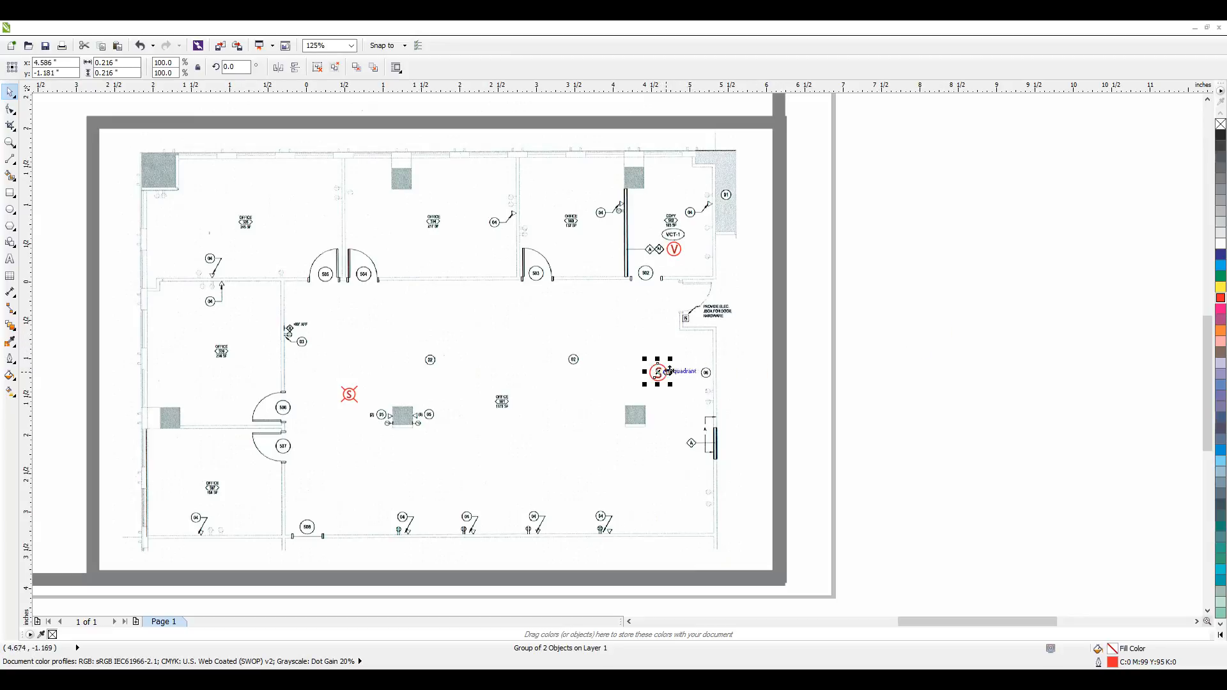
left_click(968, 322)
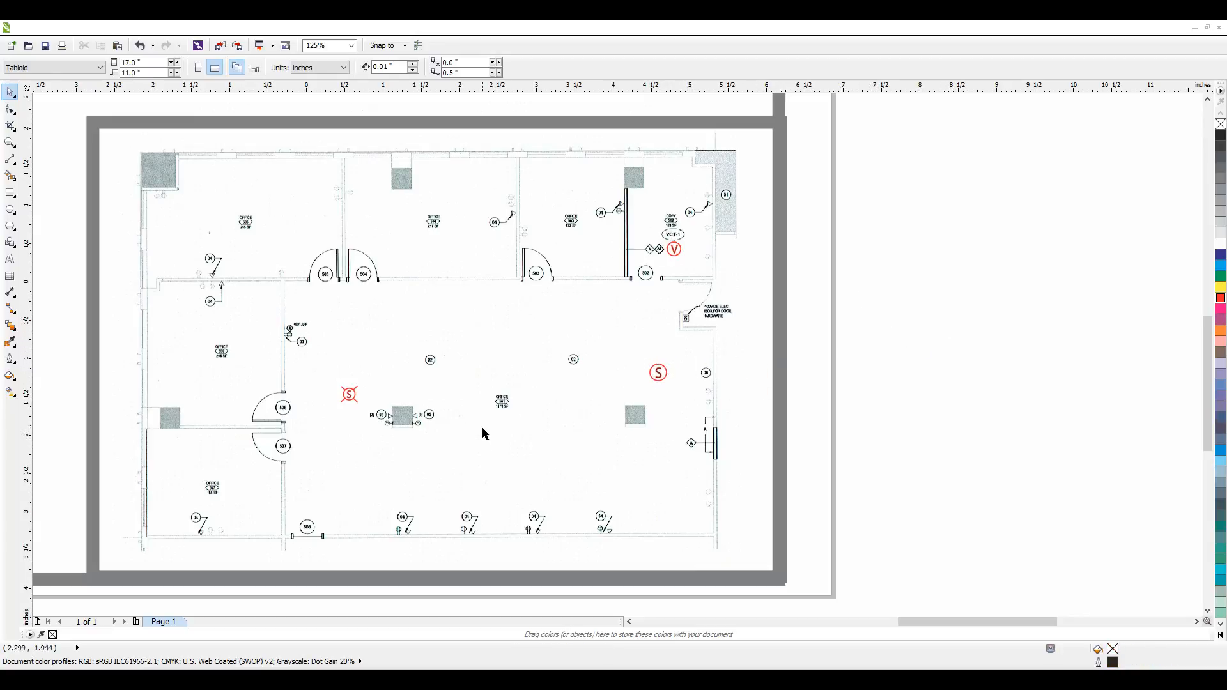
Send the plan frame and the outer sheet border to the back, behind the floor plan bitmap
left_click(516, 403)
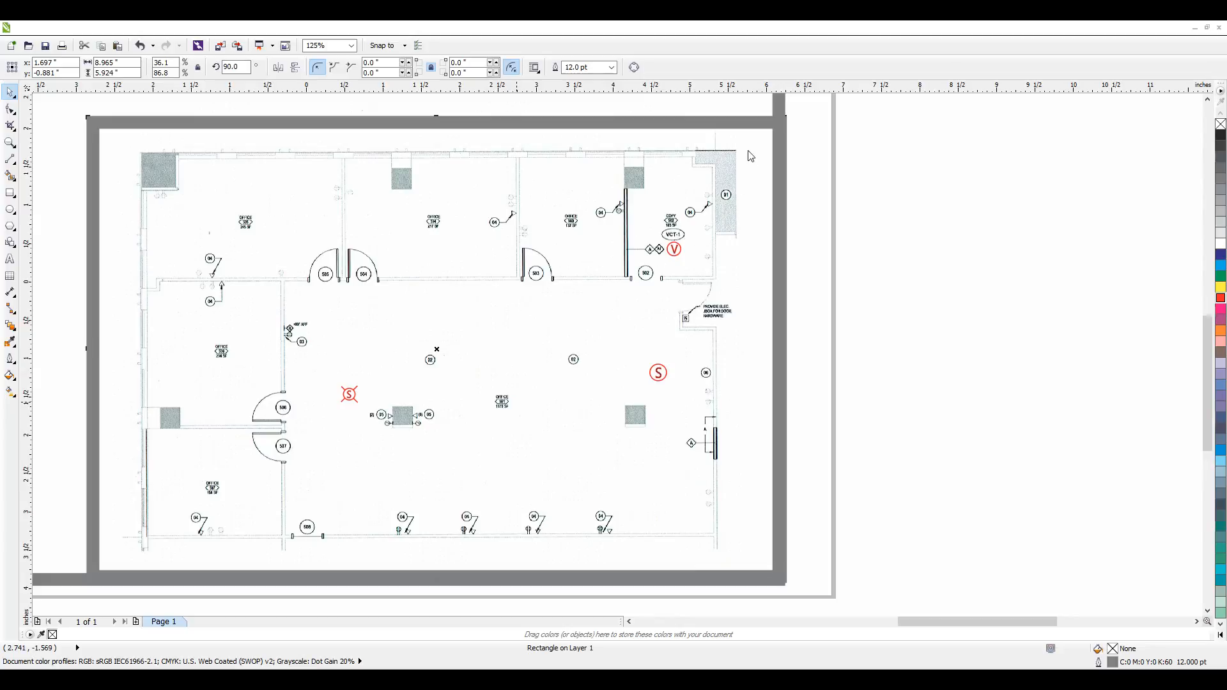
left_click(507, 414)
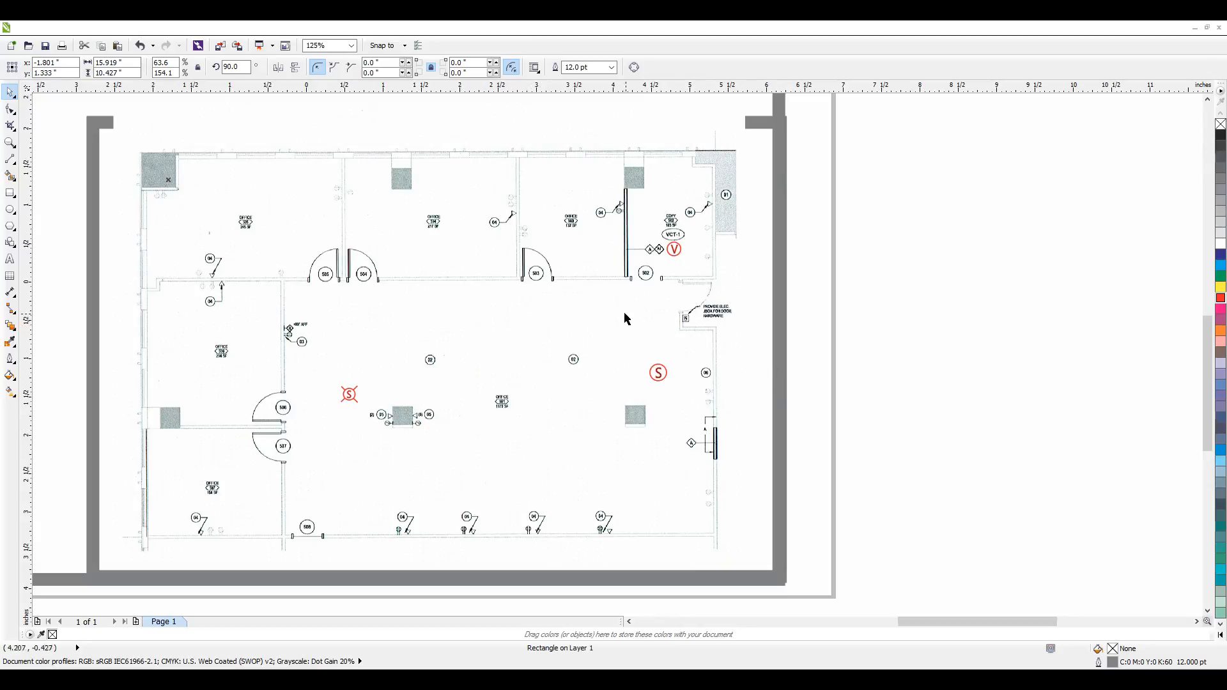
Move the three device symbols off the floor plan to the nearest sheet edge
left_click_drag(349, 393, 811, 368)
key("ctrl+z")
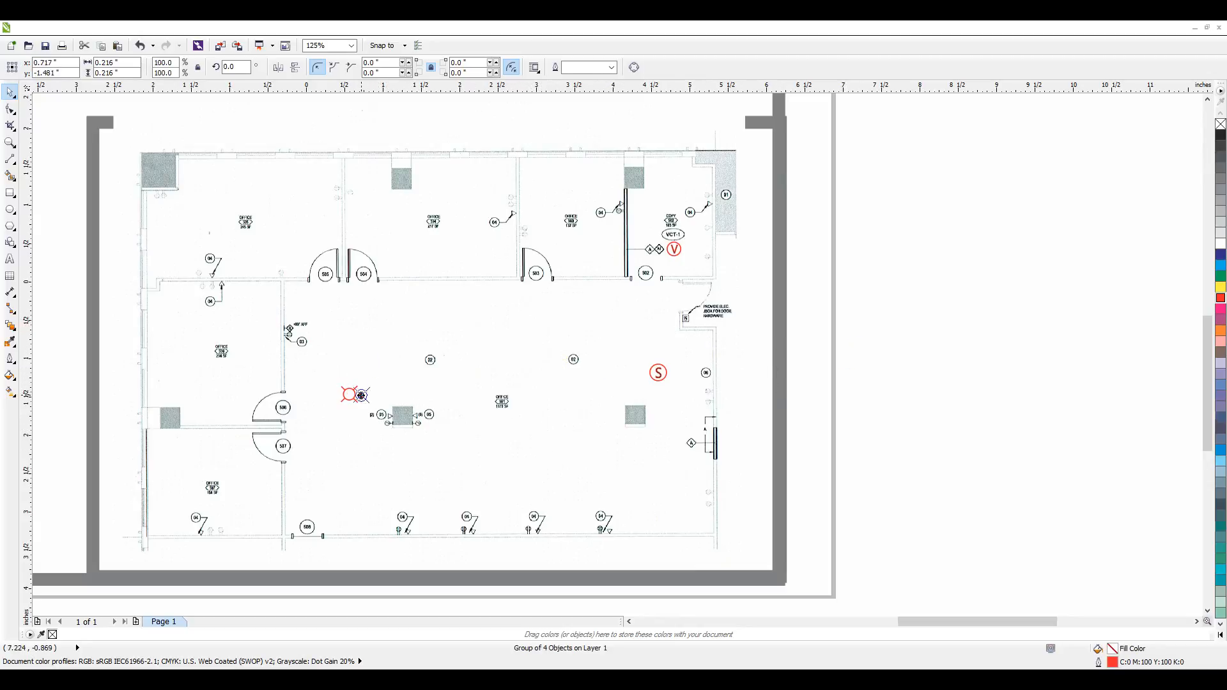
left_click_drag(905, 210, 282, 466)
left_click_drag(349, 393, 826, 400)
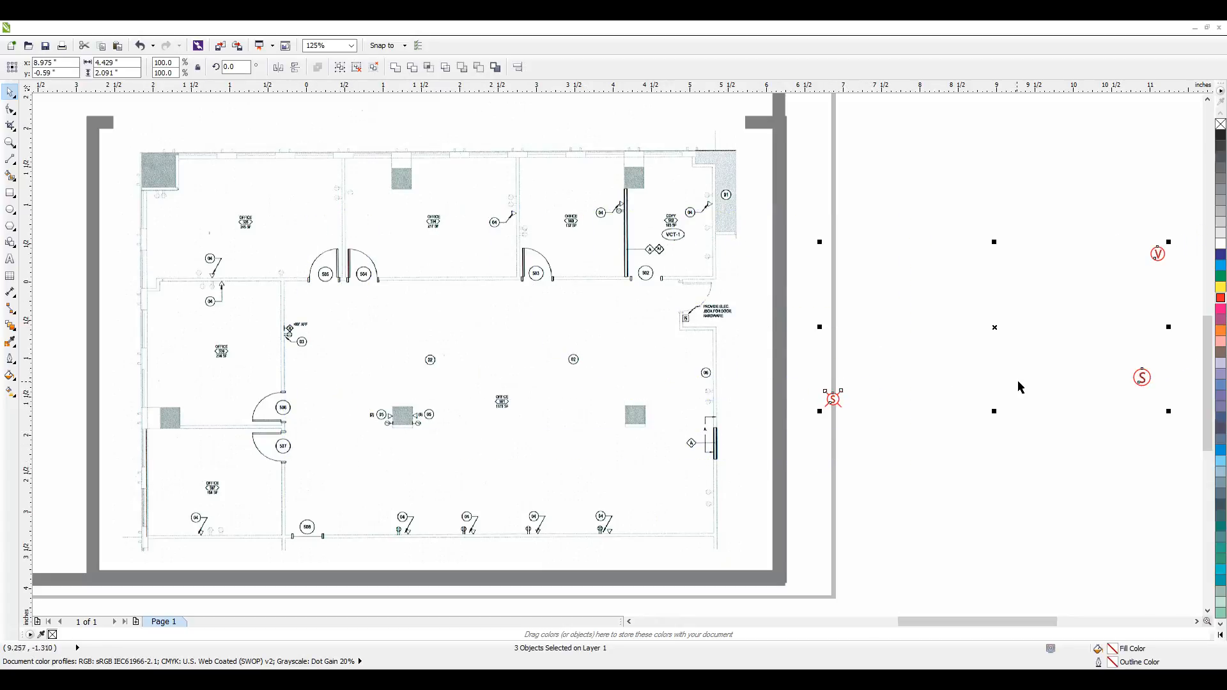
left_click(1022, 379)
left_click_drag(1051, 190, 1204, 441)
left_click_drag(1082, 369, 773, 434)
Bring the floor plan bitmap to the front, above the device symbols
left_click(893, 353)
left_click(409, 359)
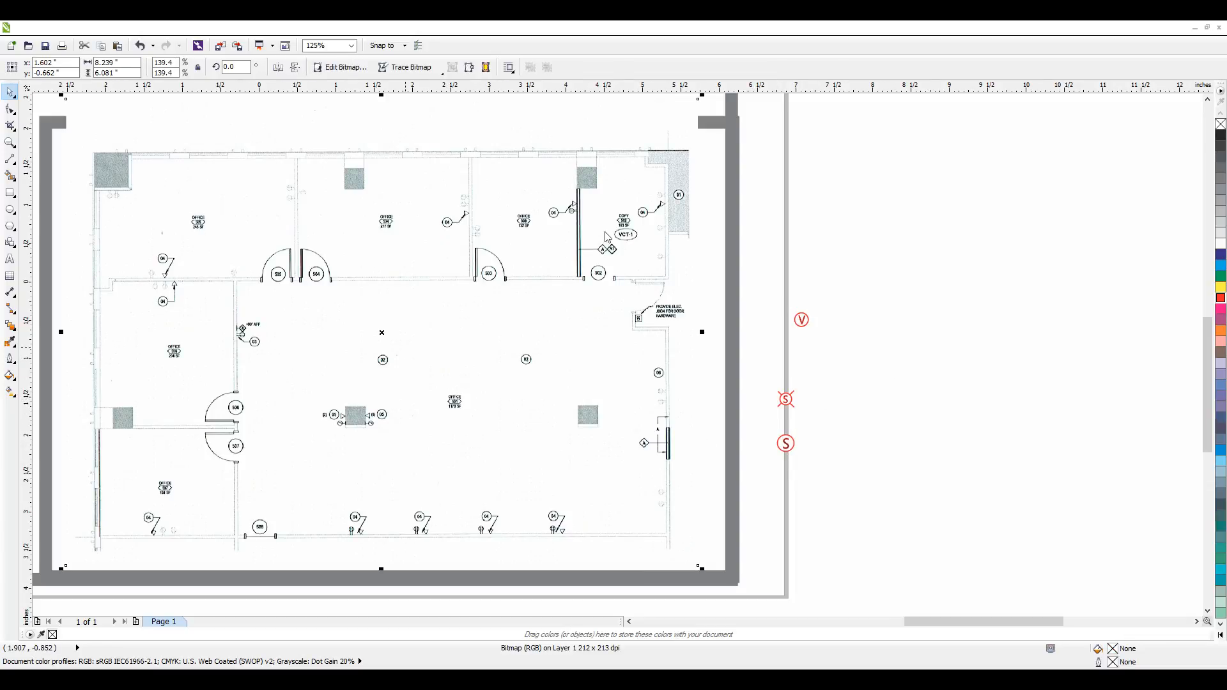
left_click(934, 280)
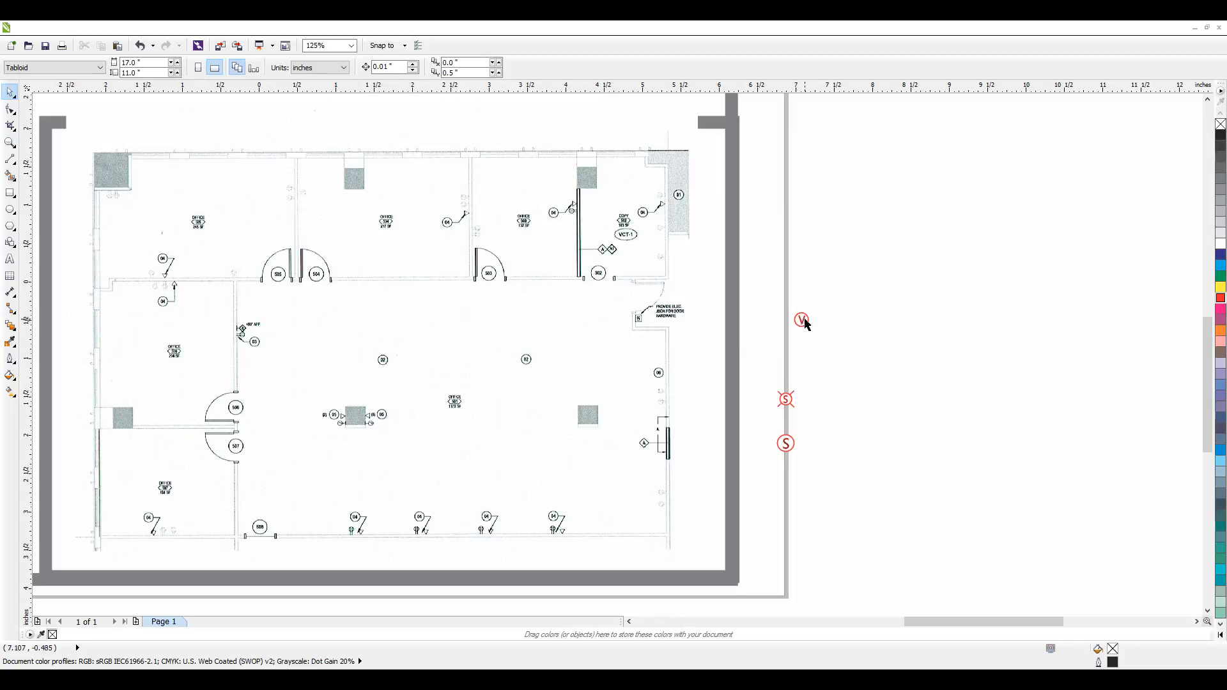
Move the circled V onto the open office, above its left column, at about X 1.174, Y -1.382 inches
left_click_drag(804, 320, 375, 384)
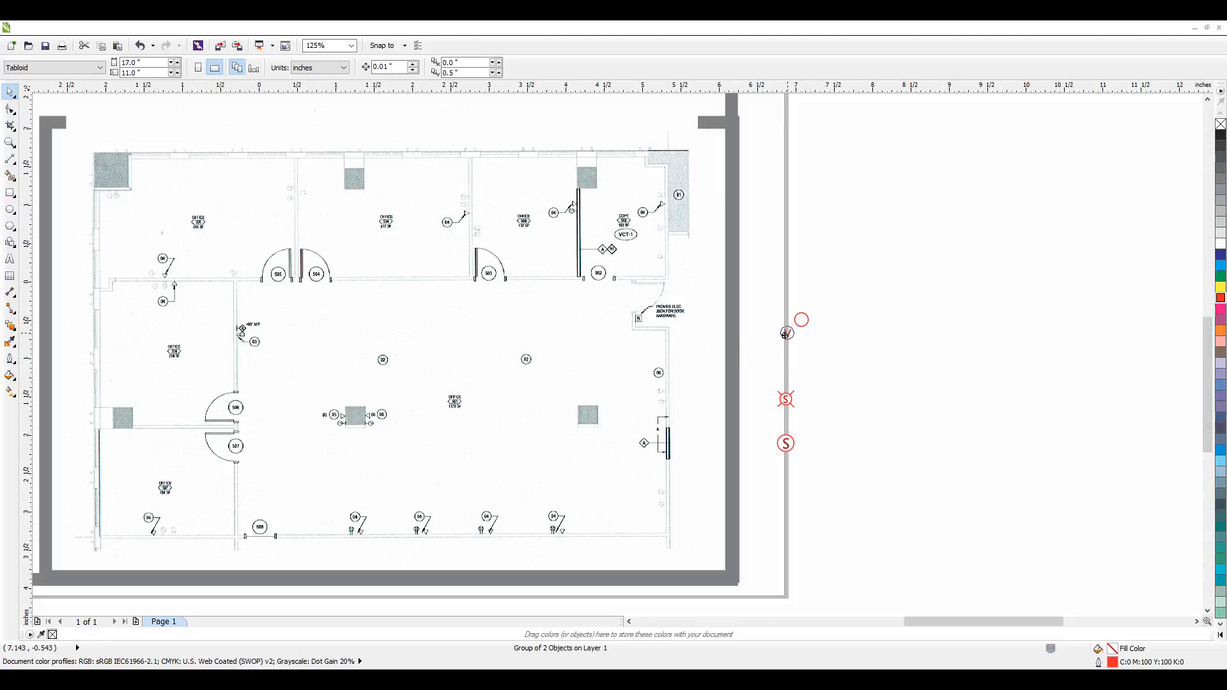
left_click_drag(733, 348, 733, 348)
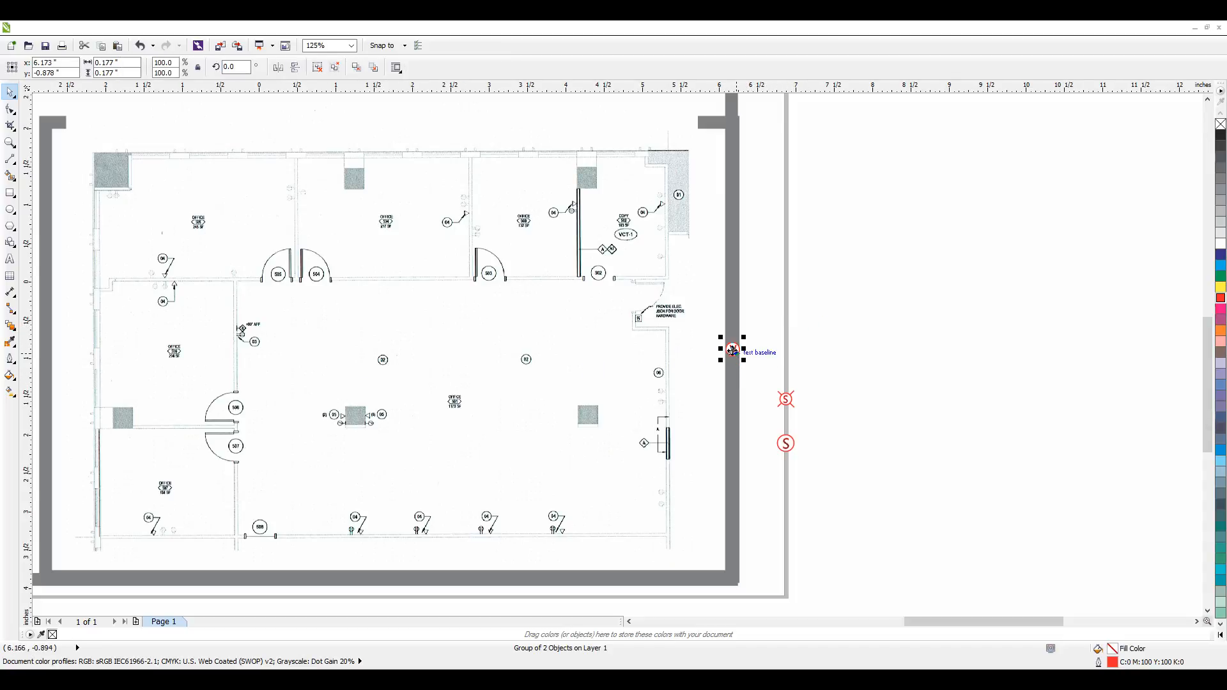
left_click_drag(718, 113, 349, 383)
left_click(853, 311)
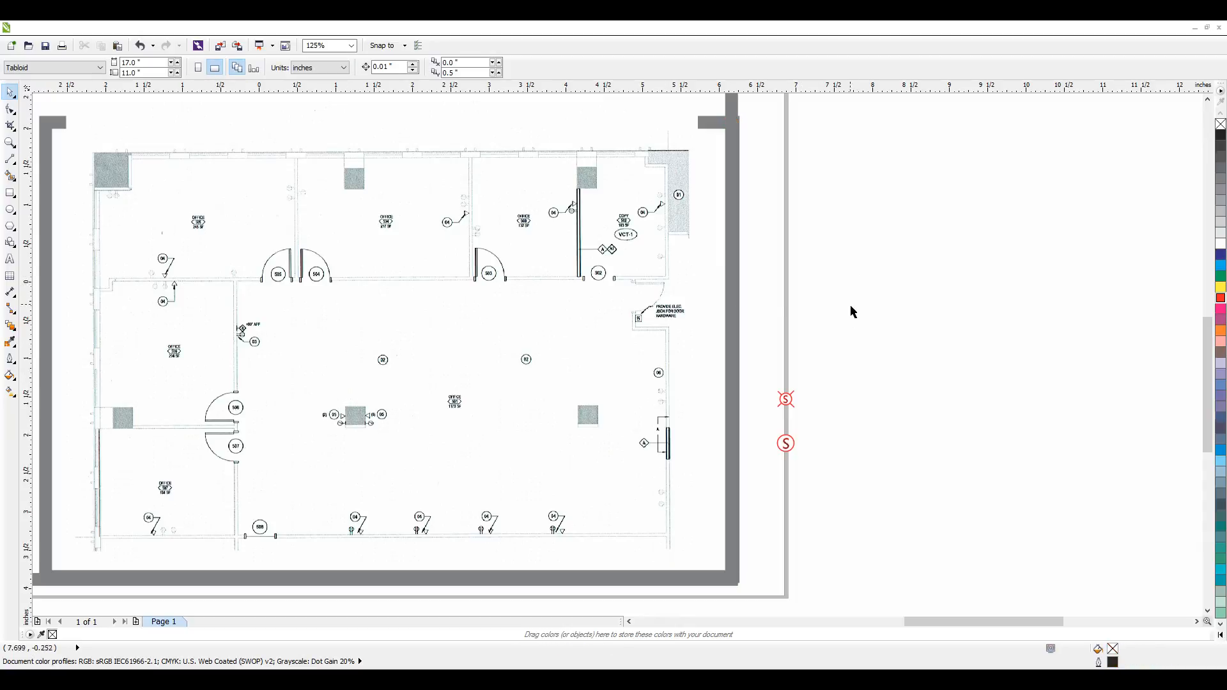
Move the circled S and the rayed S together from beside the sheet onto the right half of the open office
left_click_drag(855, 304, 257, 455)
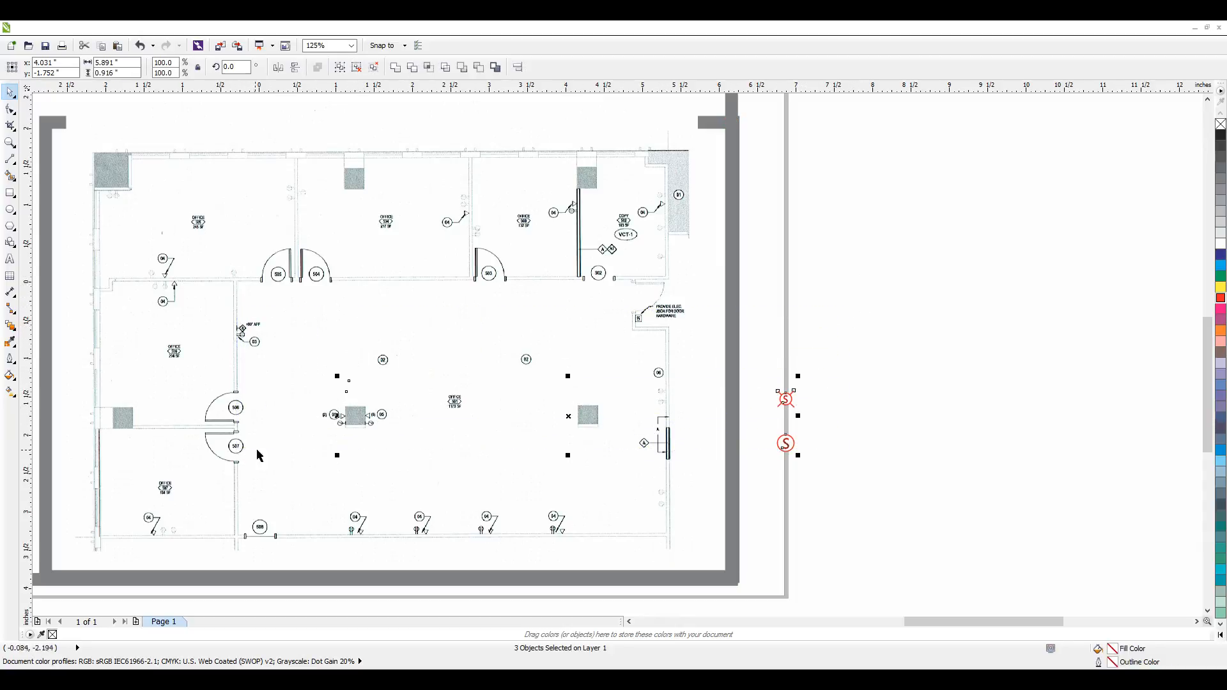
left_click(822, 417)
left_click_drag(822, 362, 807, 265)
left_click(824, 320)
left_click_drag(804, 315, 274, 476)
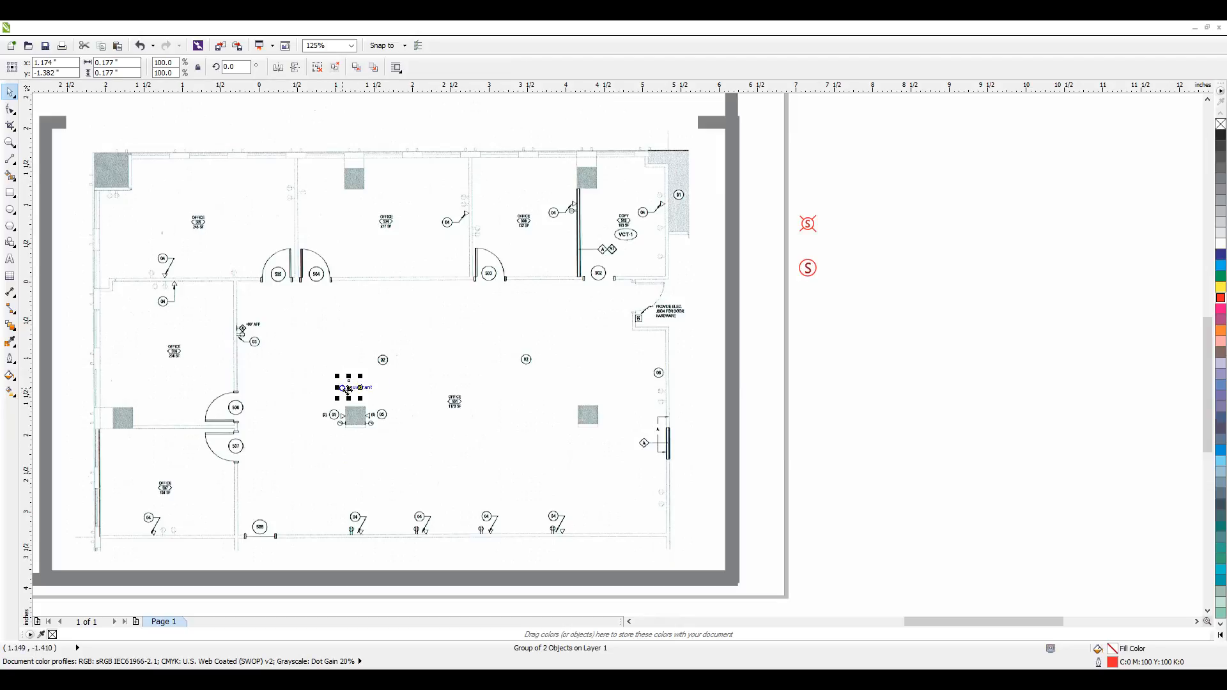
mouse_move(884, 205)
left_mouse_down()
mouse_move(794, 286)
mouse_move(548, 398)
mouse_move(575, 406)
mouse_move(543, 403)
left_mouse_up()
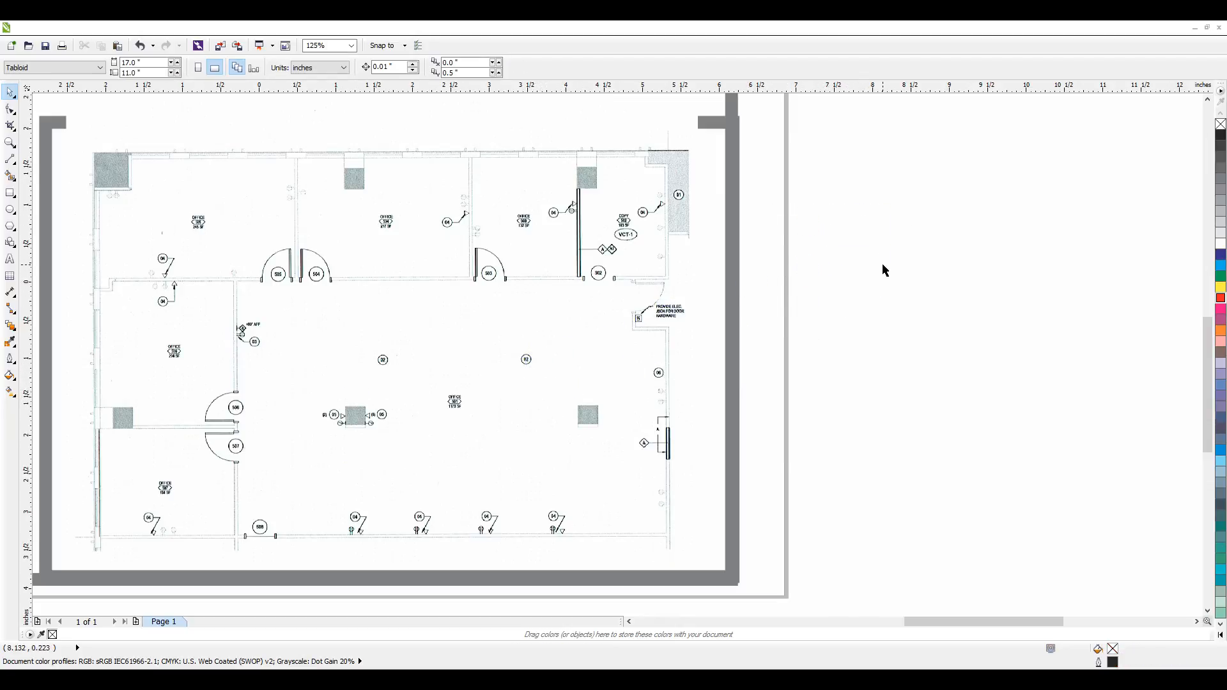
Select all three device symbols lying under the bitmap and move them together off the floor plan
left_click_drag(857, 281, 257, 496)
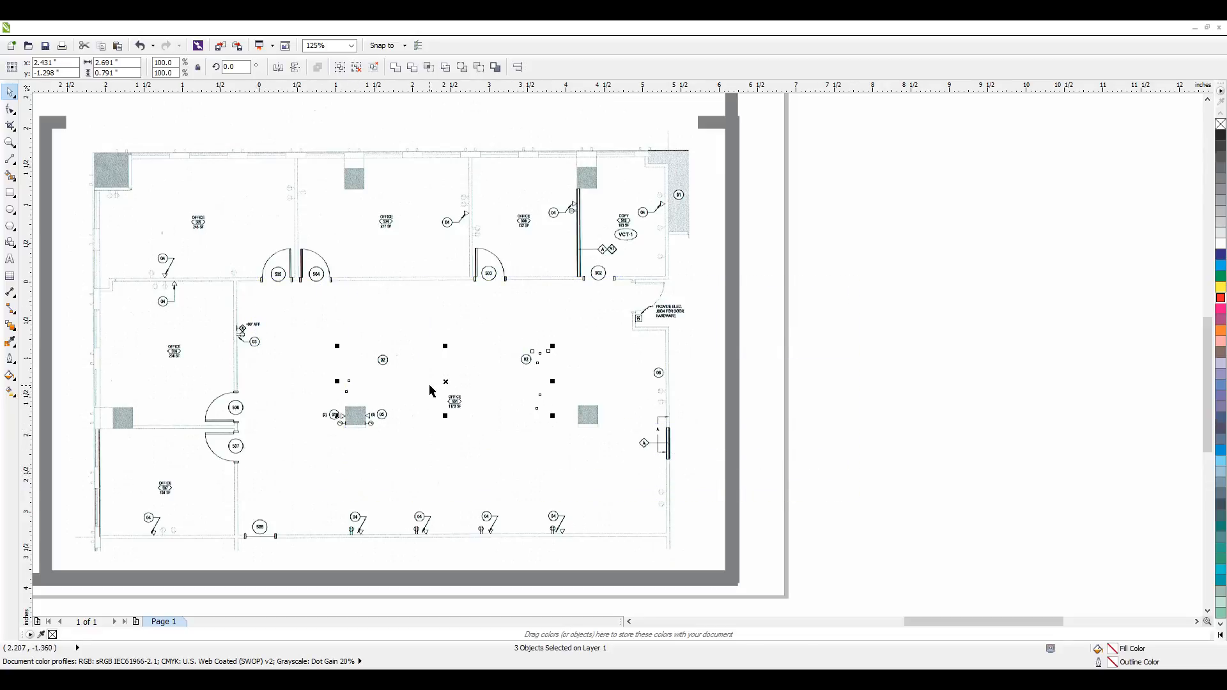
left_click_drag(445, 379, 858, 363)
left_click(914, 271)
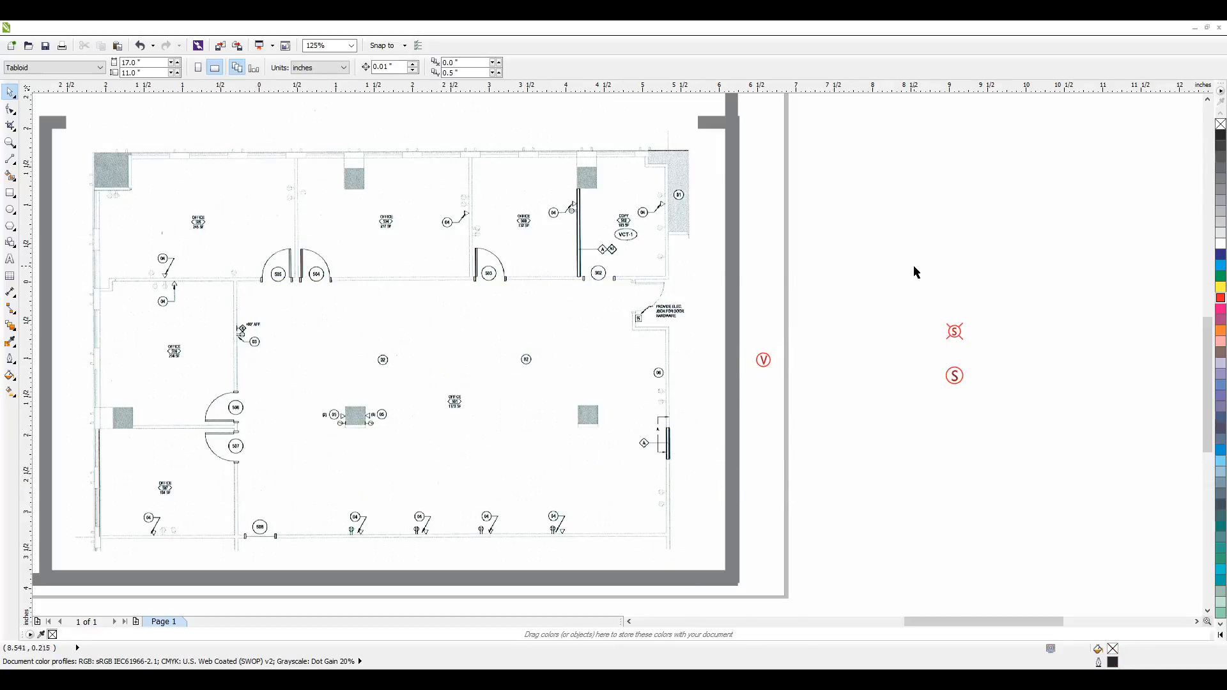
Shift the three device symbols together a little farther from the plan, fully outside the sheet edge
left_click(342, 356)
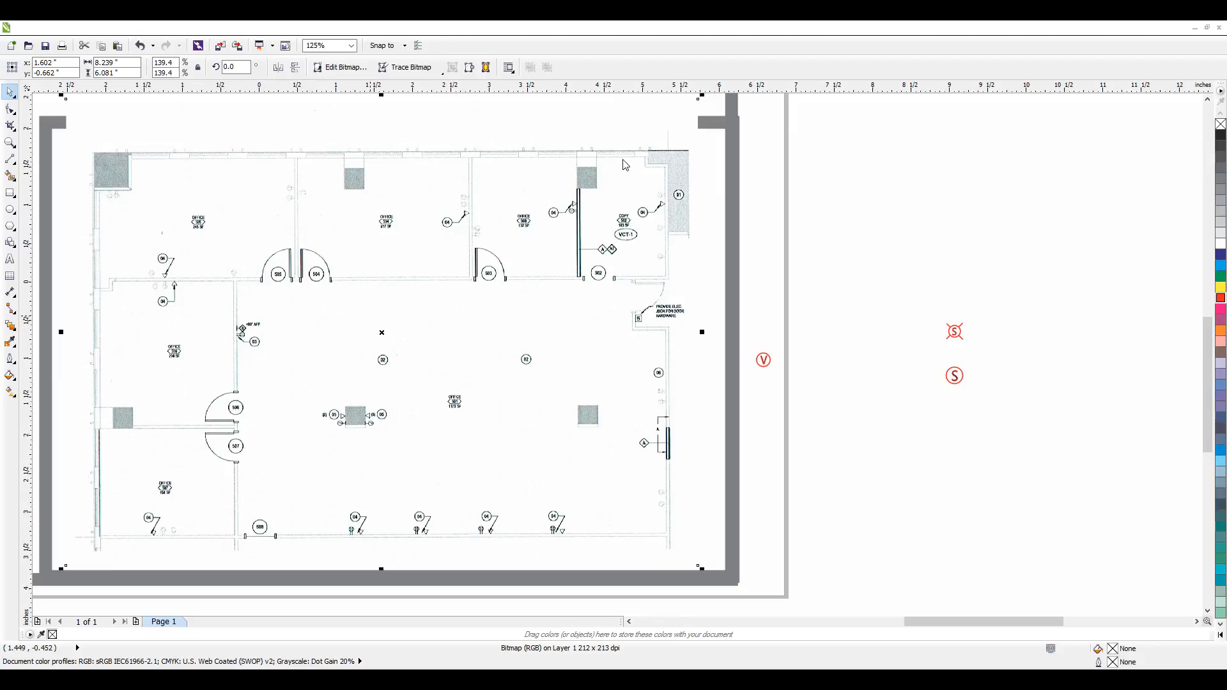
left_click_drag(1021, 308, 741, 419)
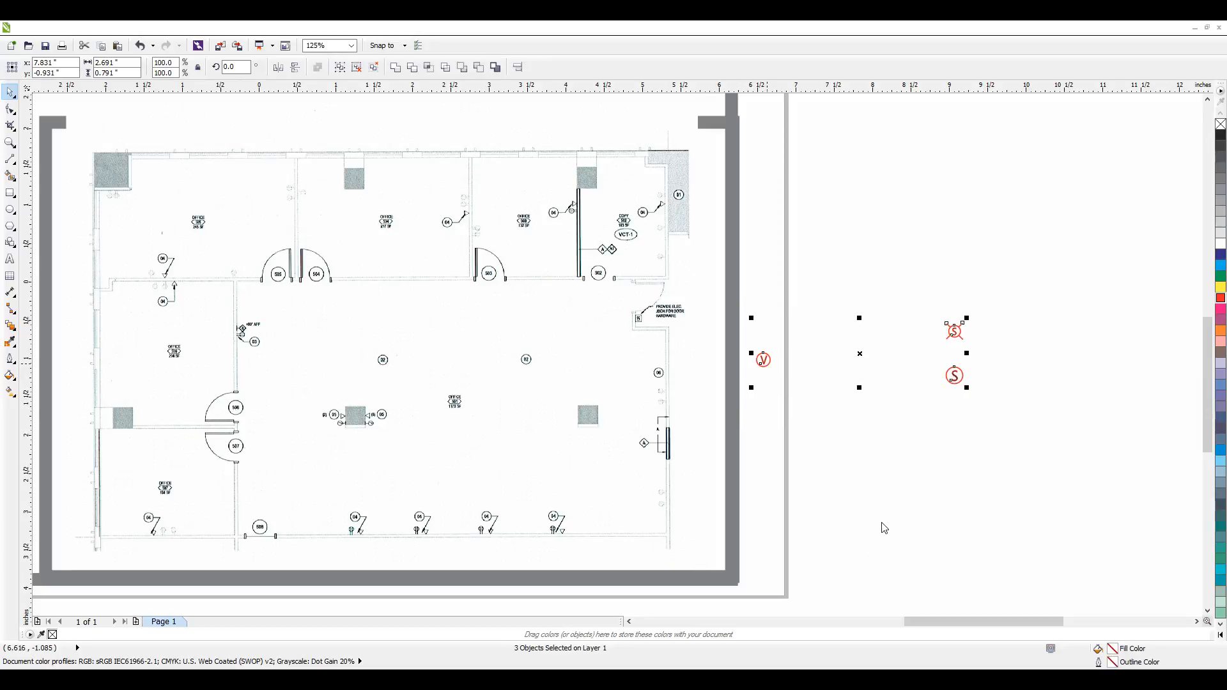
left_click(888, 450)
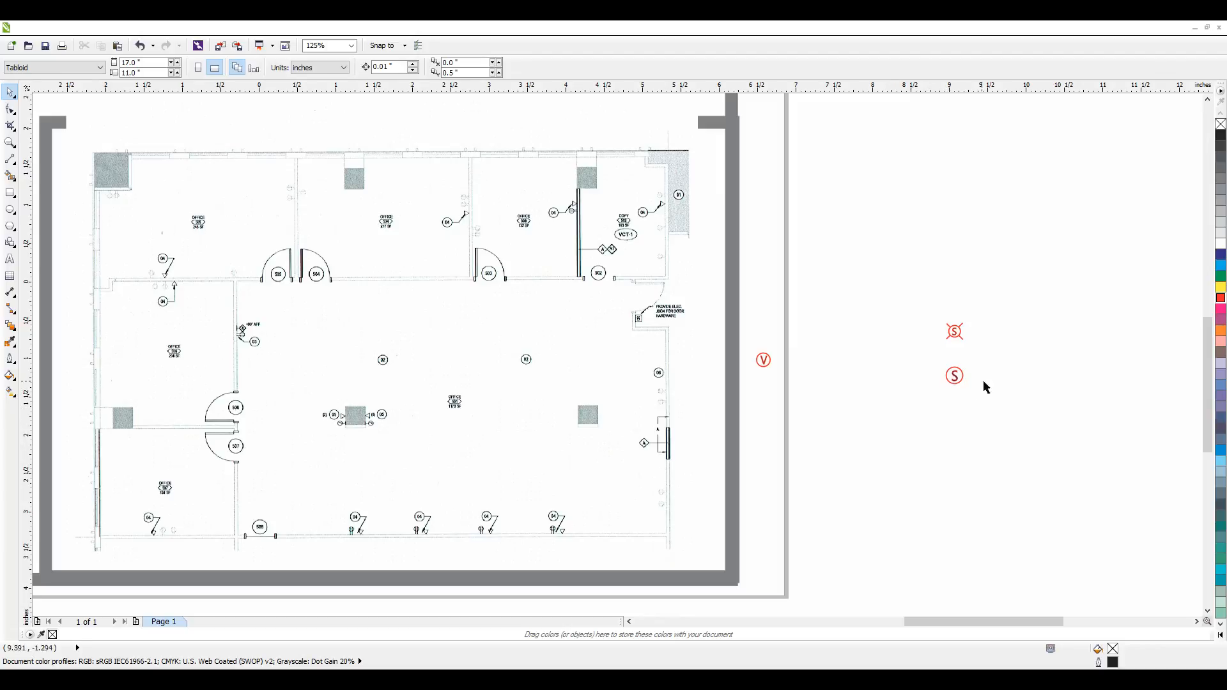
left_click_drag(1004, 397, 778, 299)
left_click_drag(766, 360, 828, 357)
left_click(914, 435)
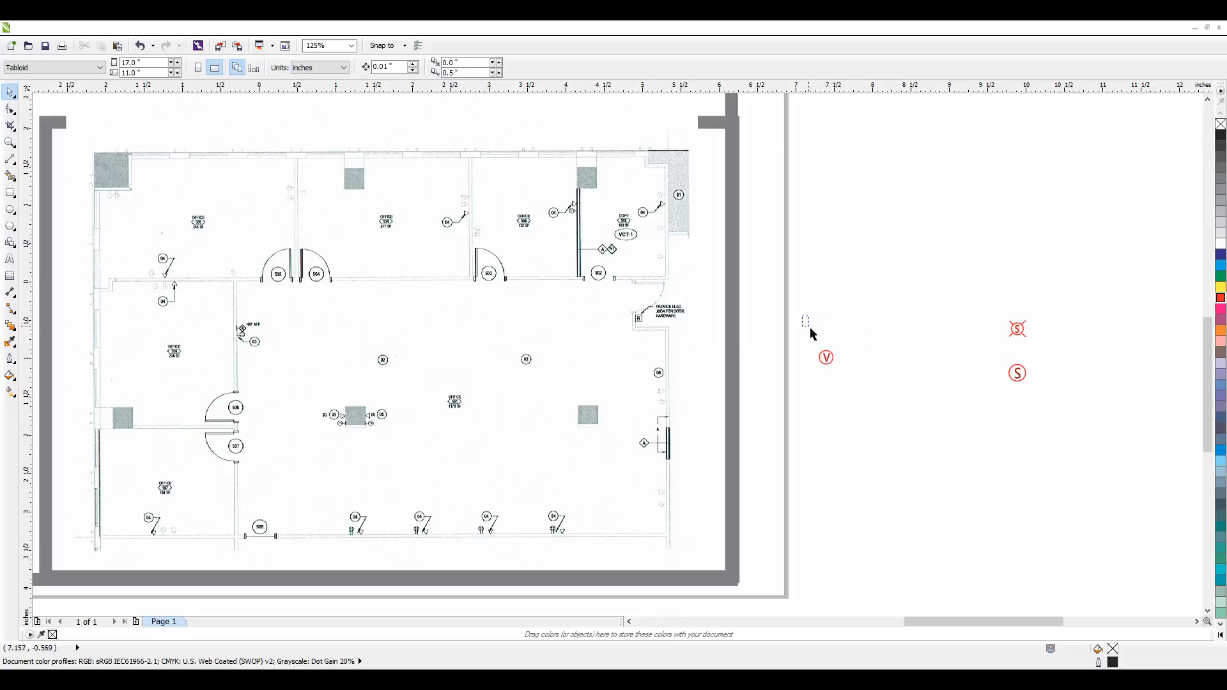
Send the floor plan bitmap to the back, behind the plan frame and the device symbols
left_click_drag(802, 315, 1061, 426)
left_click(515, 380)
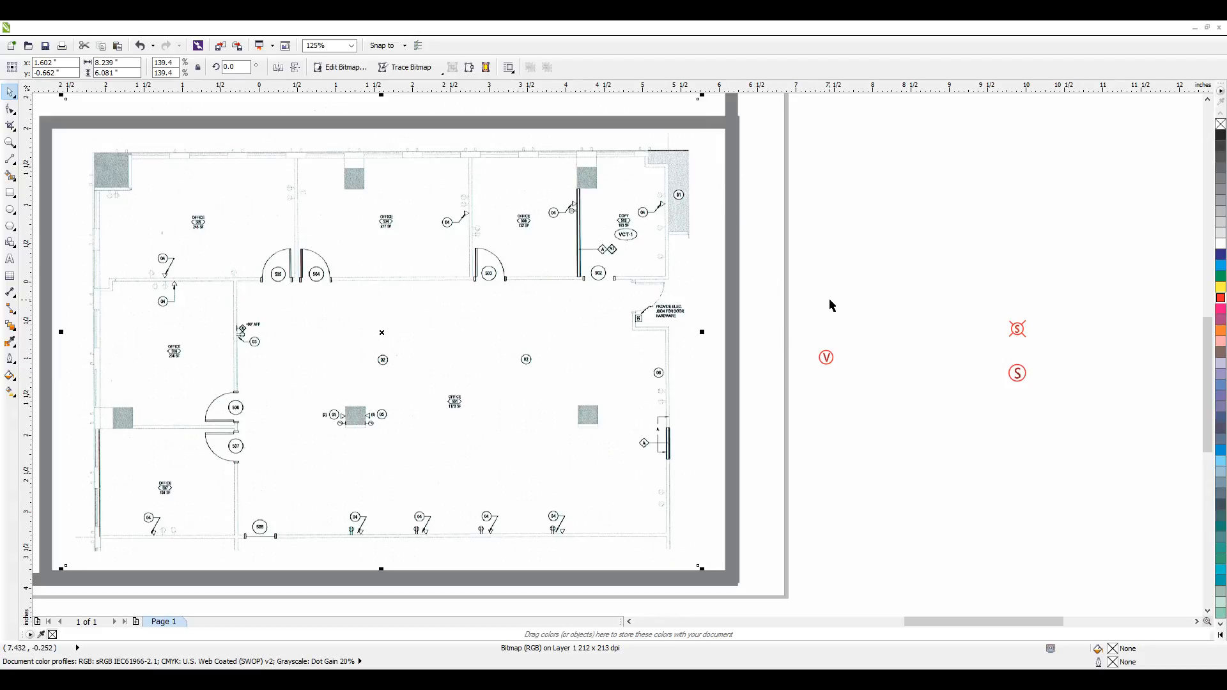
Place the circled V above the open office's left column, the rayed S in the copy room and the circled S near the right column
left_click_drag(798, 296, 508, 388)
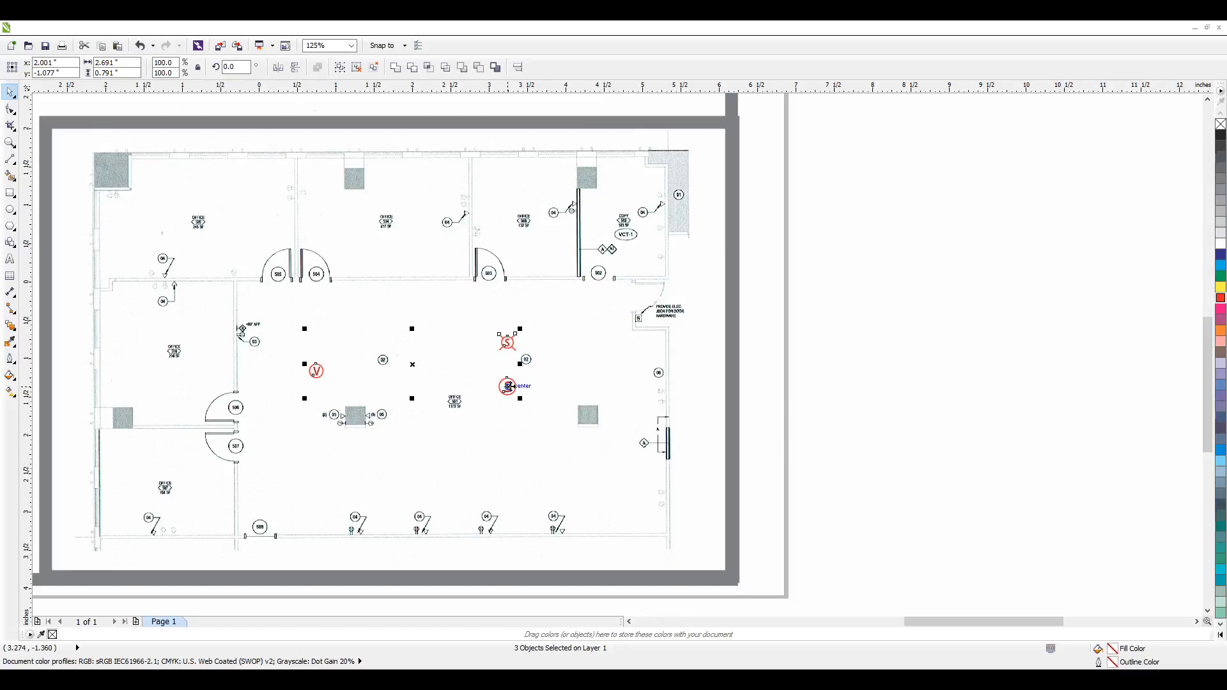
left_click_drag(507, 386, 618, 388)
left_click(903, 355)
left_click(525, 361)
left_click_drag(525, 361, 627, 251)
left_click(897, 267)
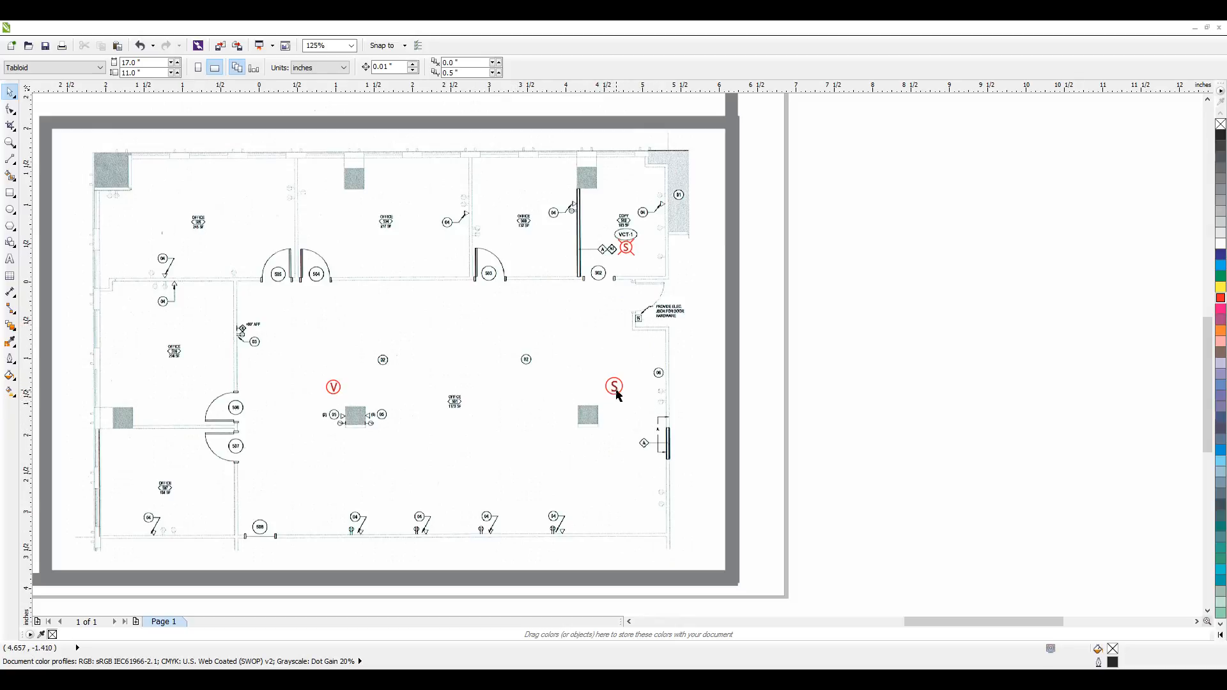
Move the circled S to the open office's lower area and put the rayed S above the right column
left_click_drag(628, 250, 831, 395)
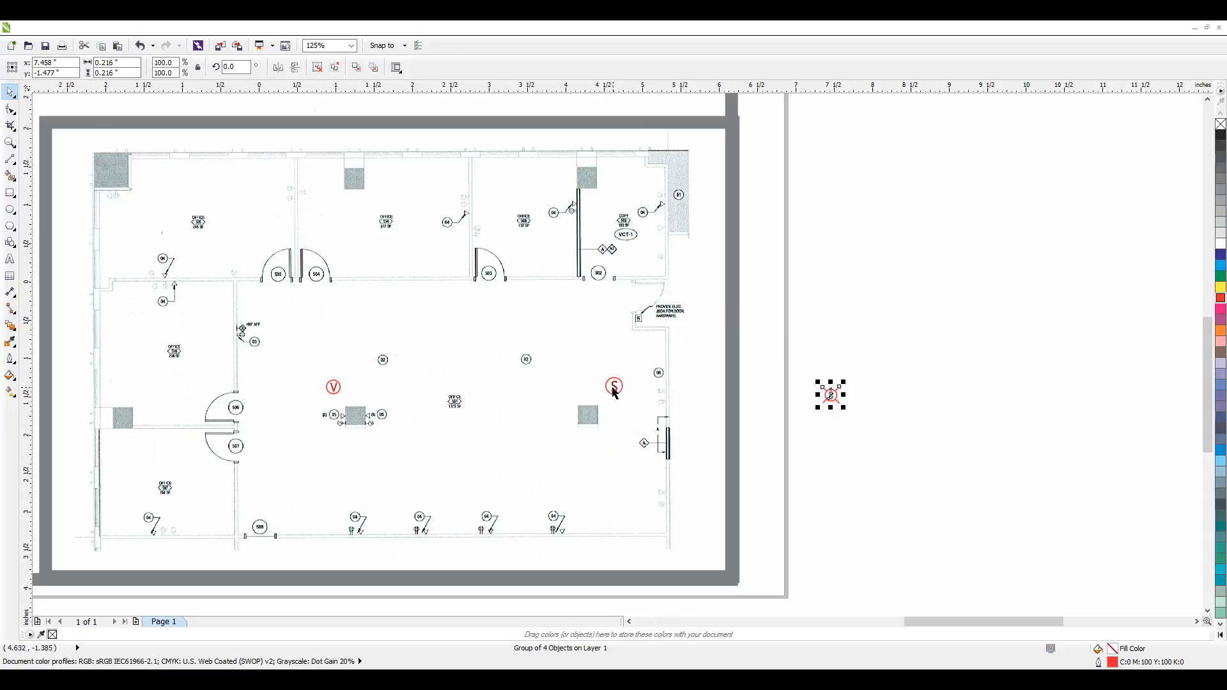
left_click_drag(612, 386, 530, 480)
left_click_drag(830, 395, 604, 388)
Duplicate the circled V above the left column and place the copy in the copy room
left_click(338, 385)
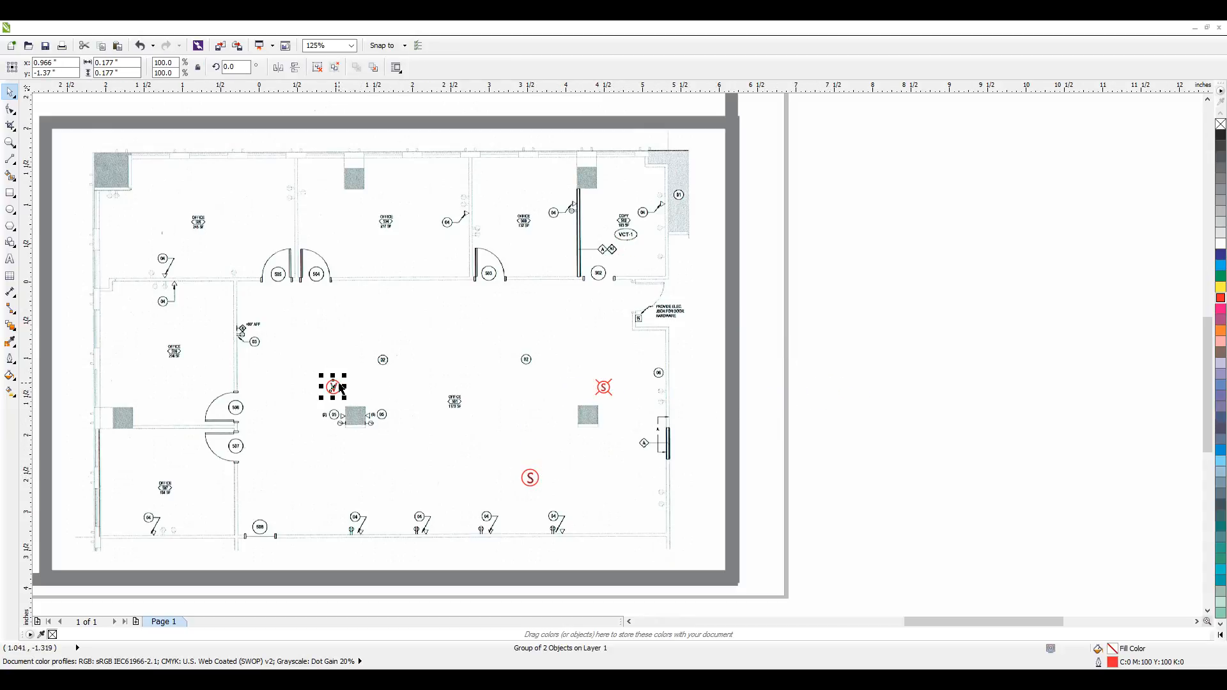
key("ctrl+d")
left_click_drag(340, 348, 622, 240)
left_click(940, 337)
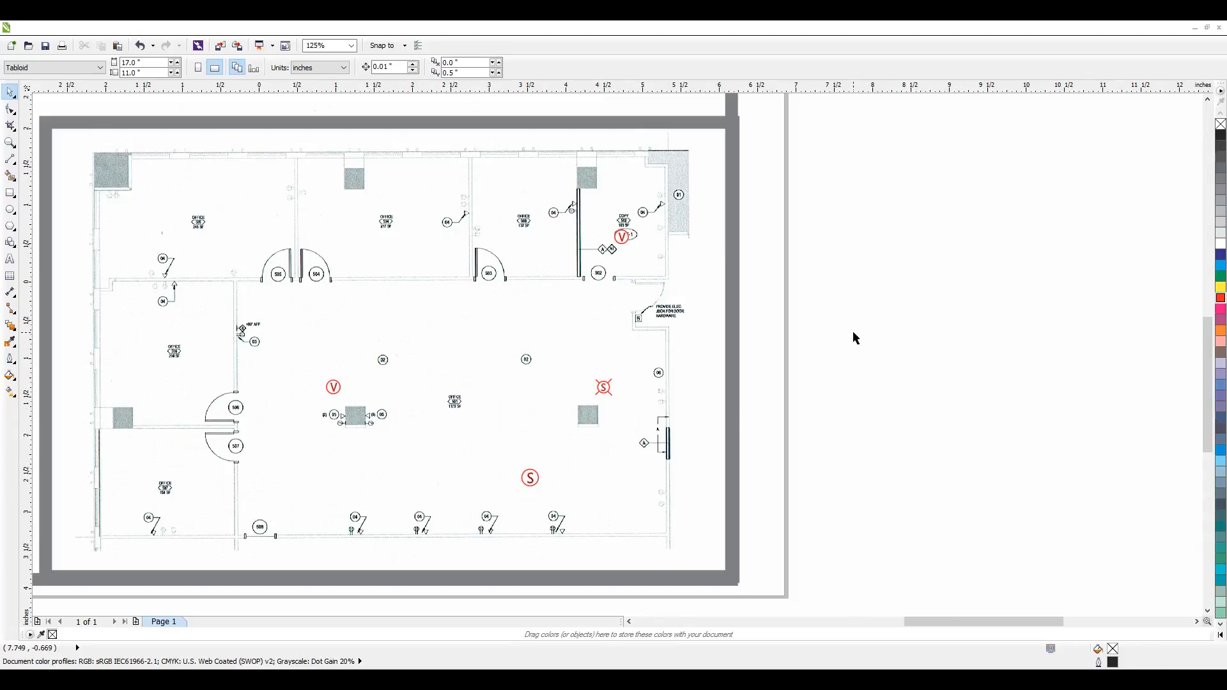
Scale the battery calculation table to about 3.26 by 4.93 inches and fit it into the sheet's upper-left corner
key("F4")
scroll(872, 320, "up", 2)
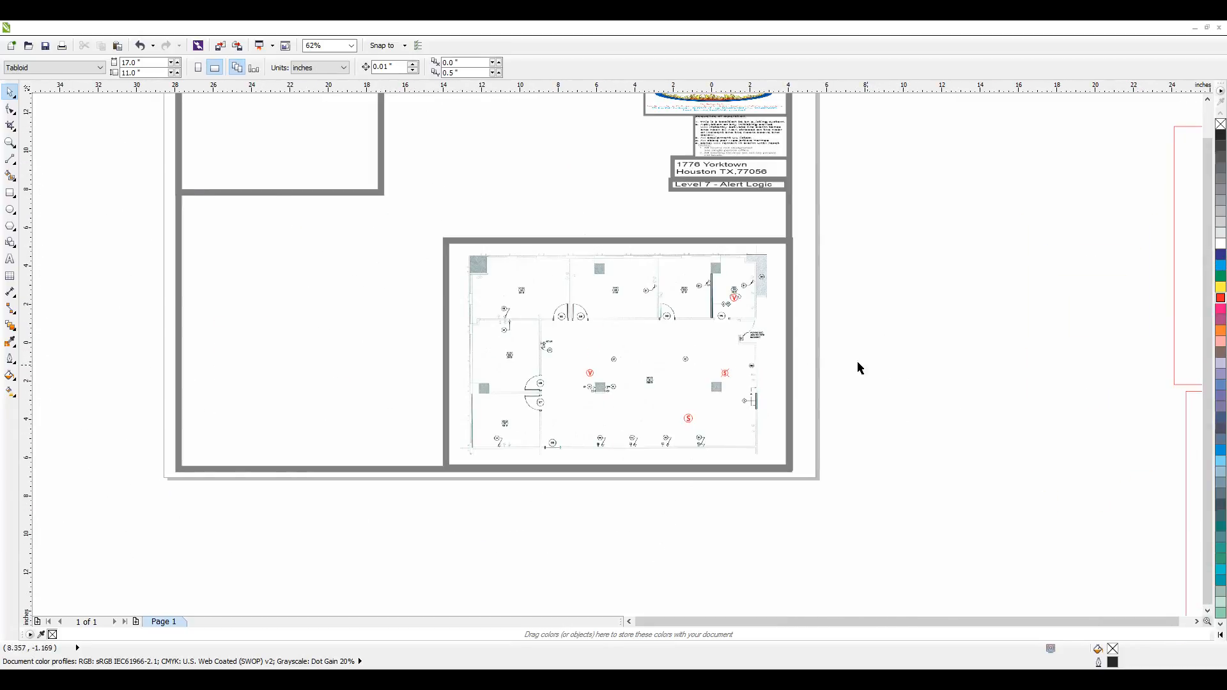
scroll(857, 365, "down", 2)
left_click_drag(177, 119, 355, 335)
mouse_move(265, 239)
left_mouse_down()
mouse_move(504, 343)
mouse_move(600, 339)
mouse_move(603, 328)
mouse_move(375, 312)
left_mouse_up()
left_click_drag(502, 186, 666, 305)
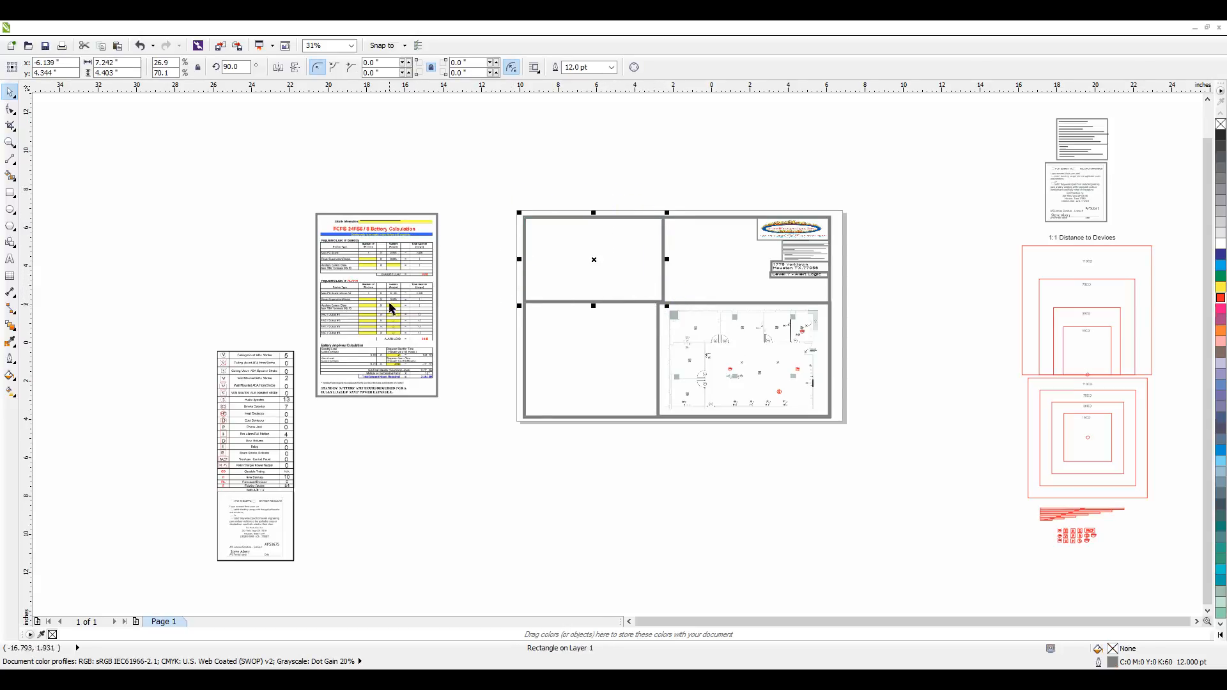
left_click_drag(275, 168, 301, 164)
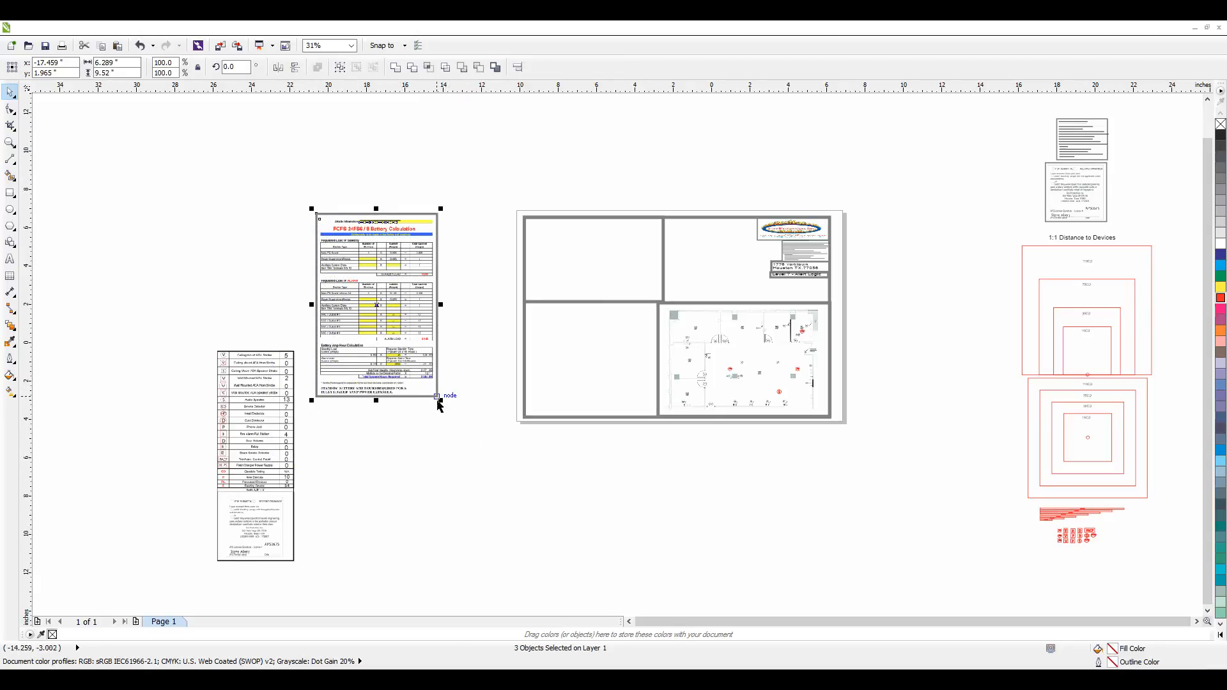
left_click_drag(440, 401, 577, 286)
scroll(548, 237, "up", 2)
scroll(555, 243, "up", 1)
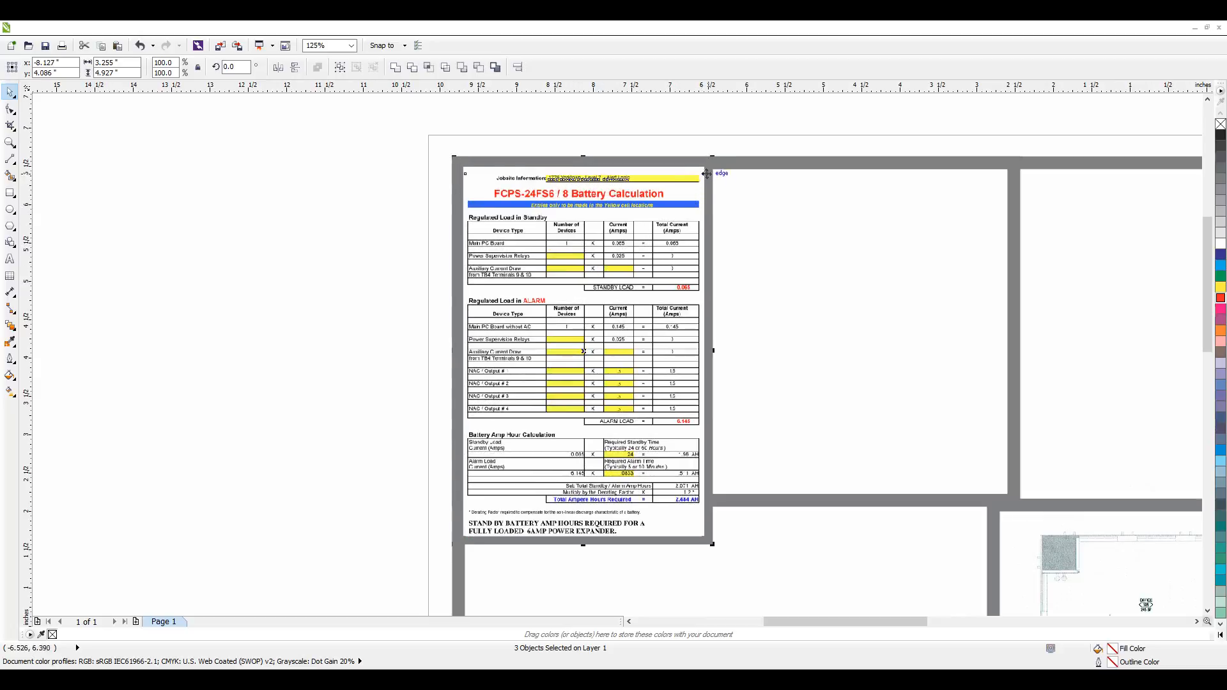
Shift the battery calculation slightly down and right so its border lines up with the sheet frame's upper-left corner
scroll(709, 169, "up", 3)
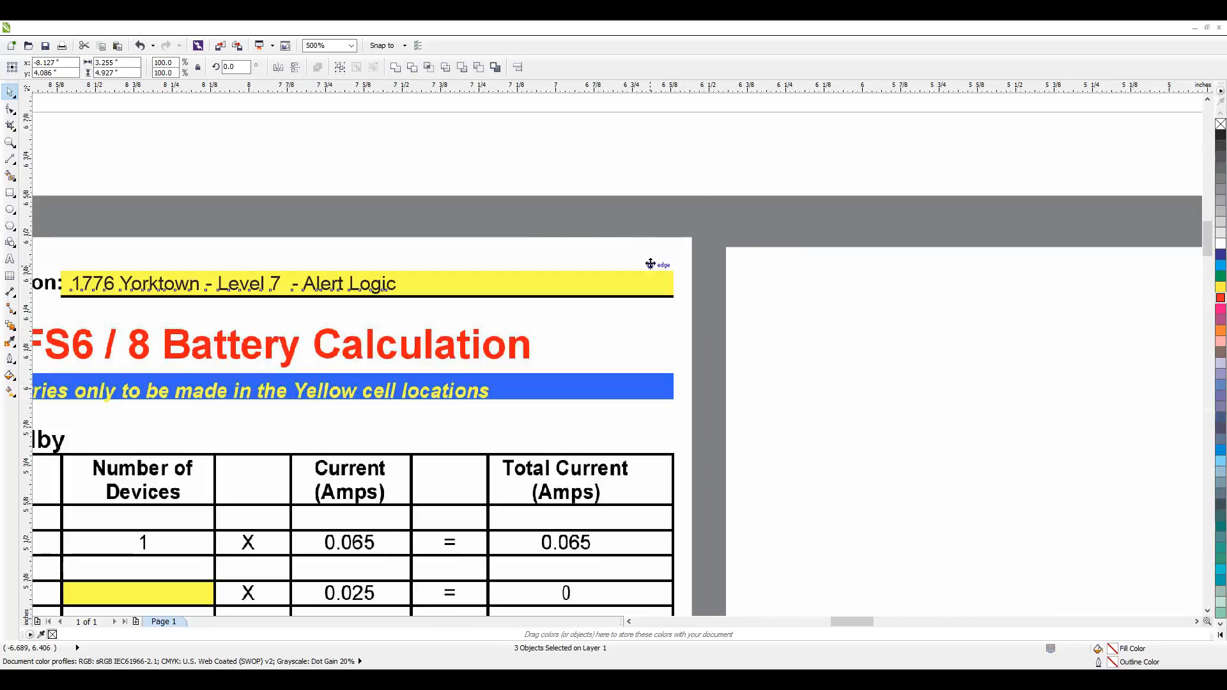
left_click_drag(633, 235, 634, 249)
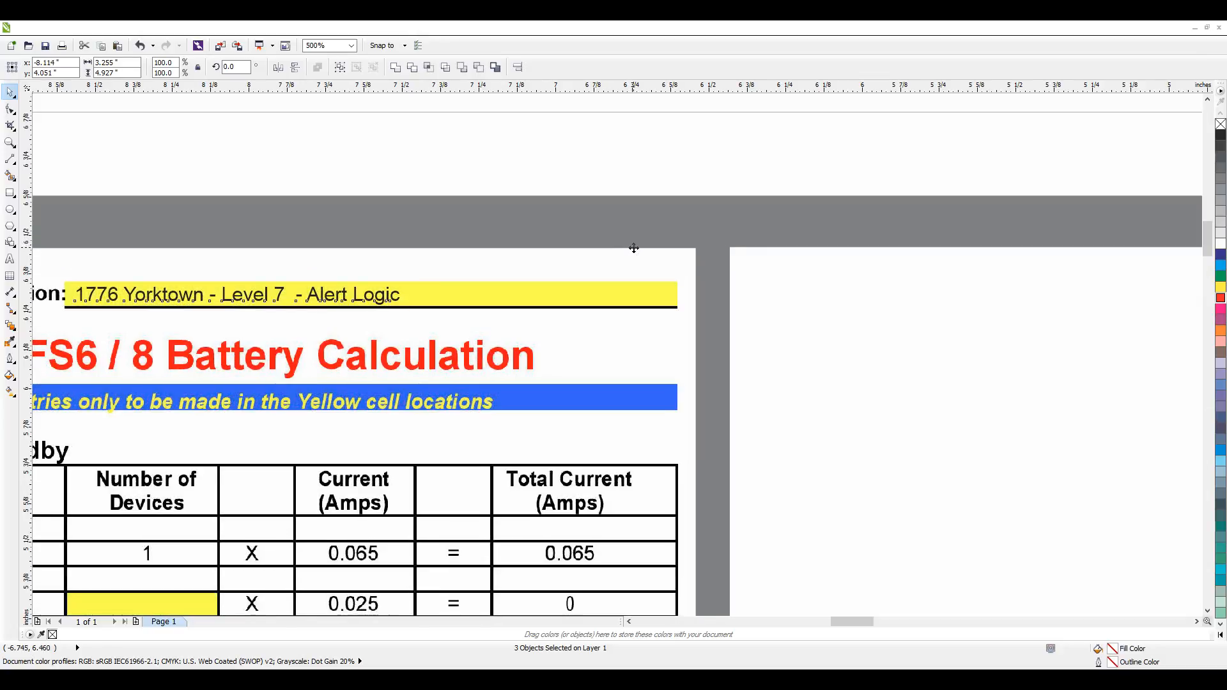
scroll(647, 241, "down", 2)
scroll(633, 249, "down", 2)
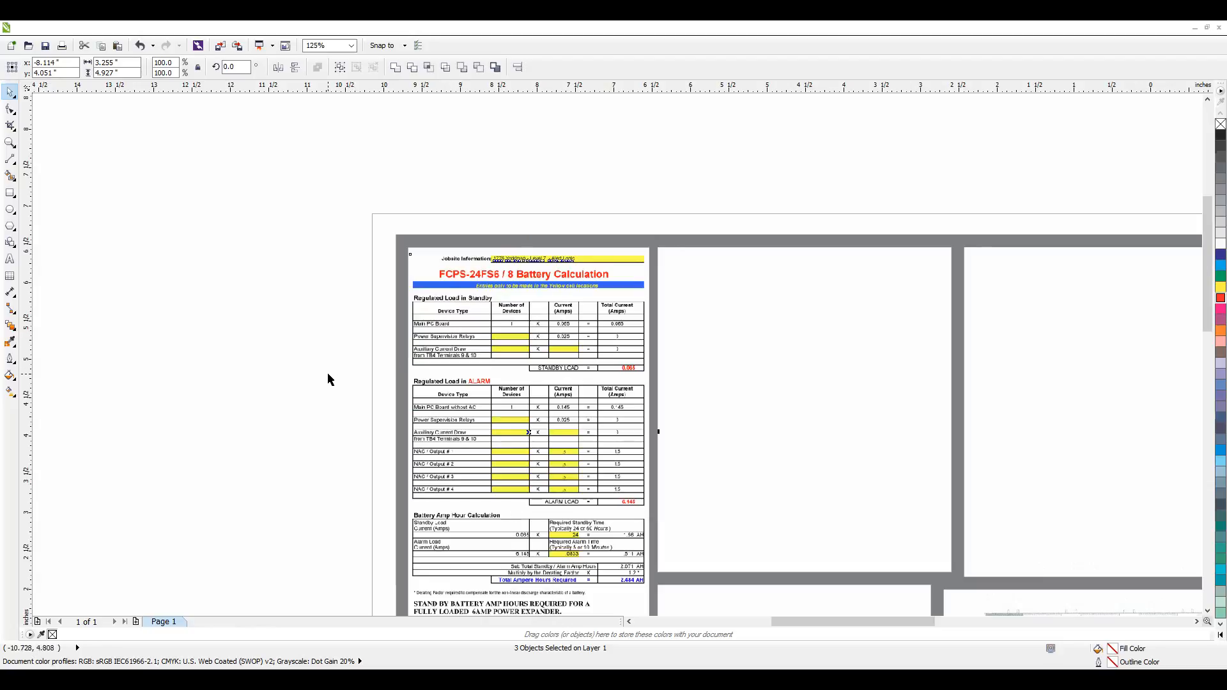
scroll(281, 415, "down", 2)
scroll(383, 432, "up", 4)
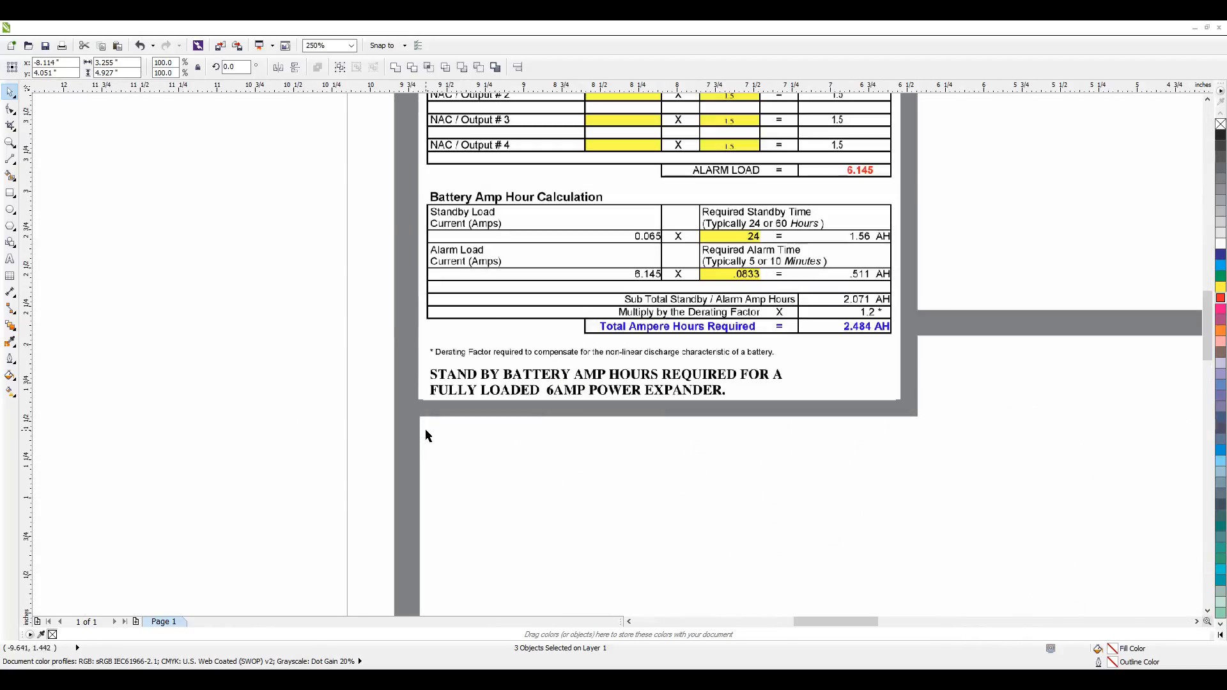
scroll(333, 419, "down", 2)
Select the jobsite information text in the battery calculation and nudge it slightly within its yellow field
left_click(656, 253)
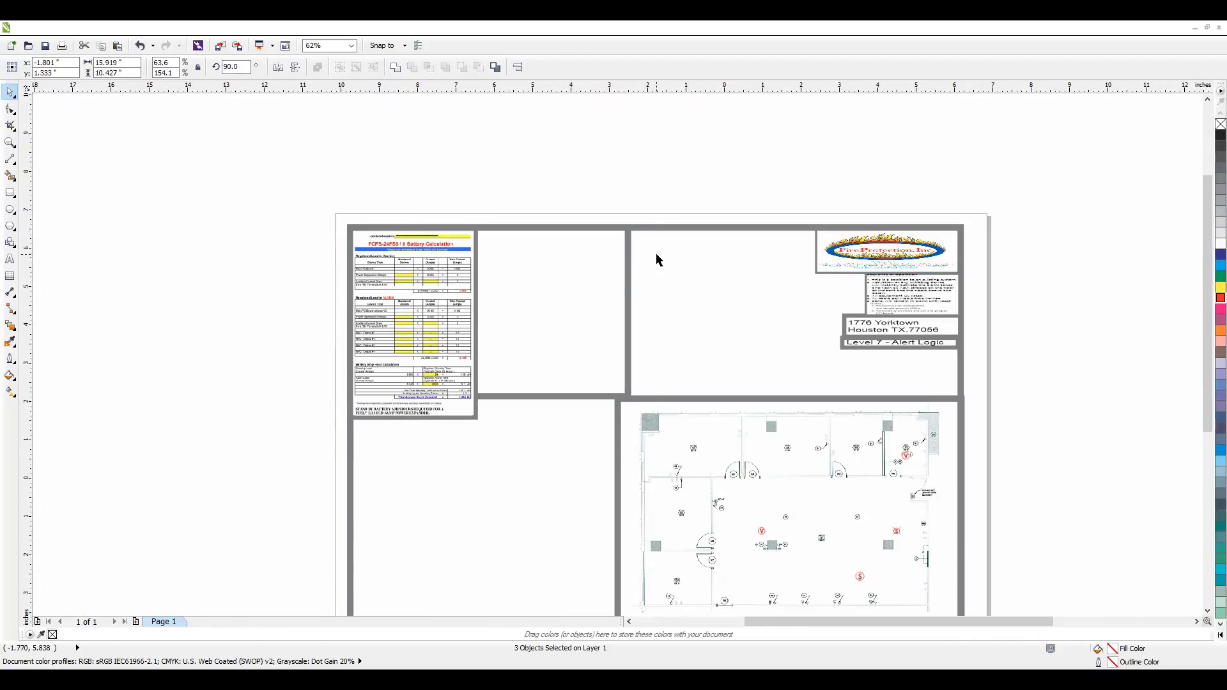
left_click(589, 306)
scroll(549, 176, "down", 2)
scroll(537, 217, "up", 4)
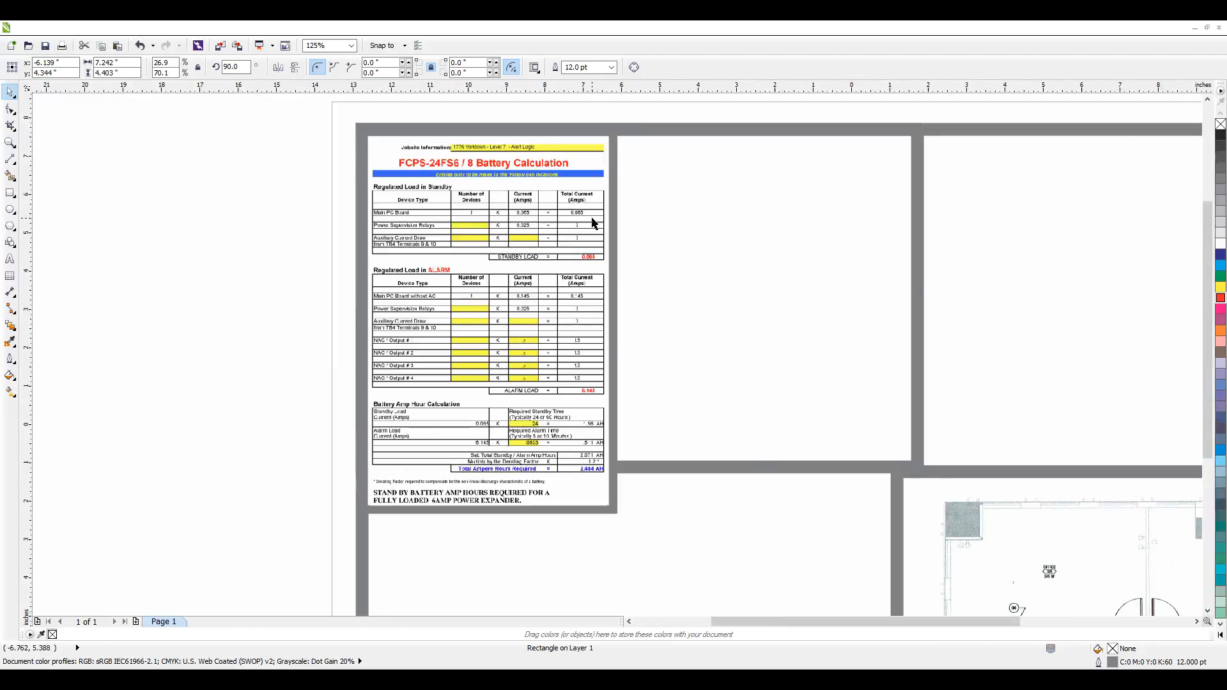
scroll(569, 223, "down", 2)
scroll(572, 227, "up", 4)
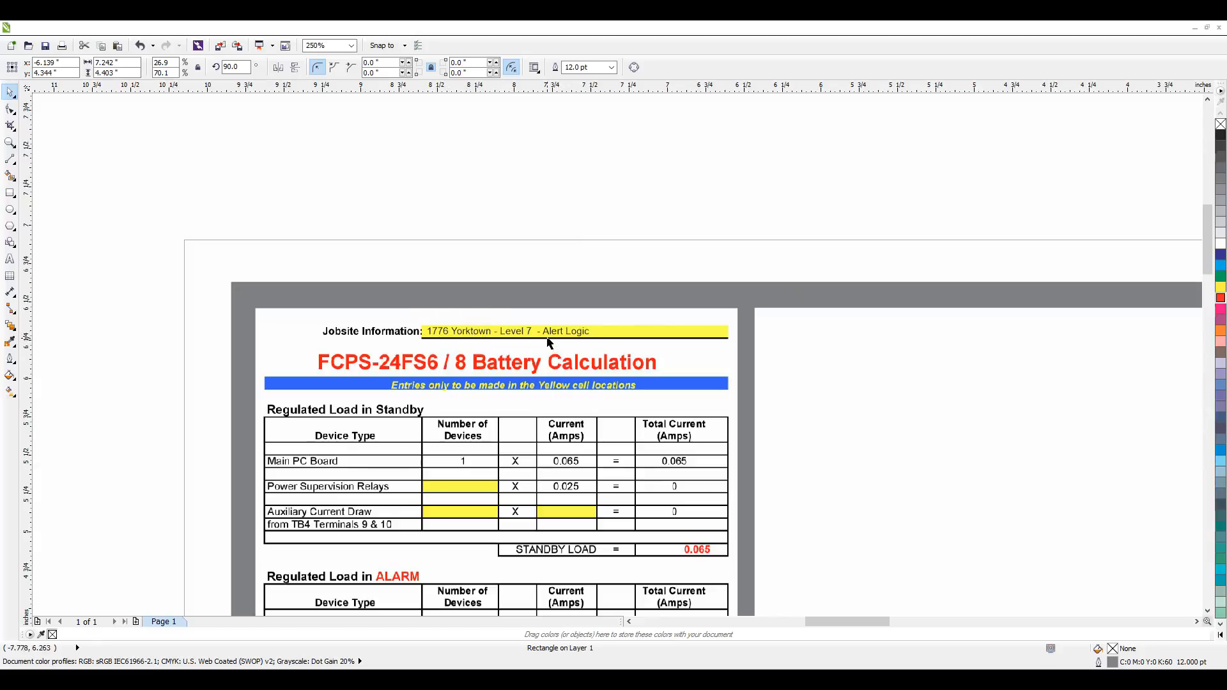
mouse_move(460, 334)
left_mouse_down()
mouse_move(489, 325)
mouse_move(462, 335)
left_mouse_up()
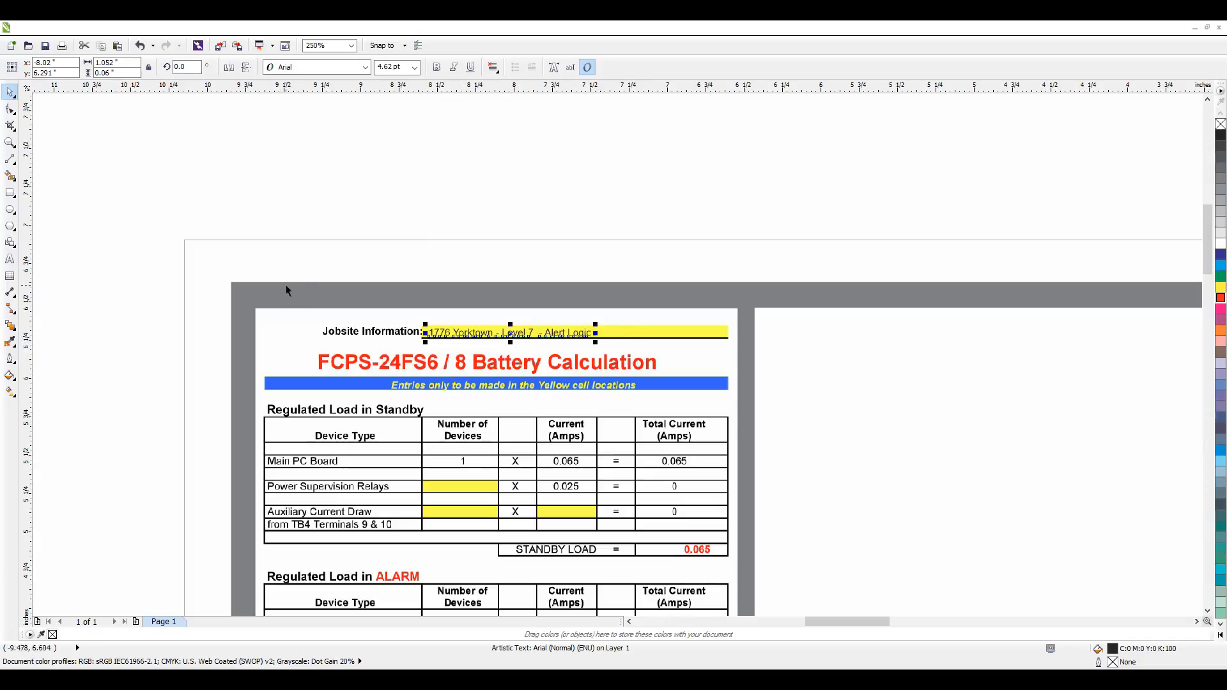
Add the artistic text "Hi typing" in 24 pt Arial above the sheet
left_click(9, 259)
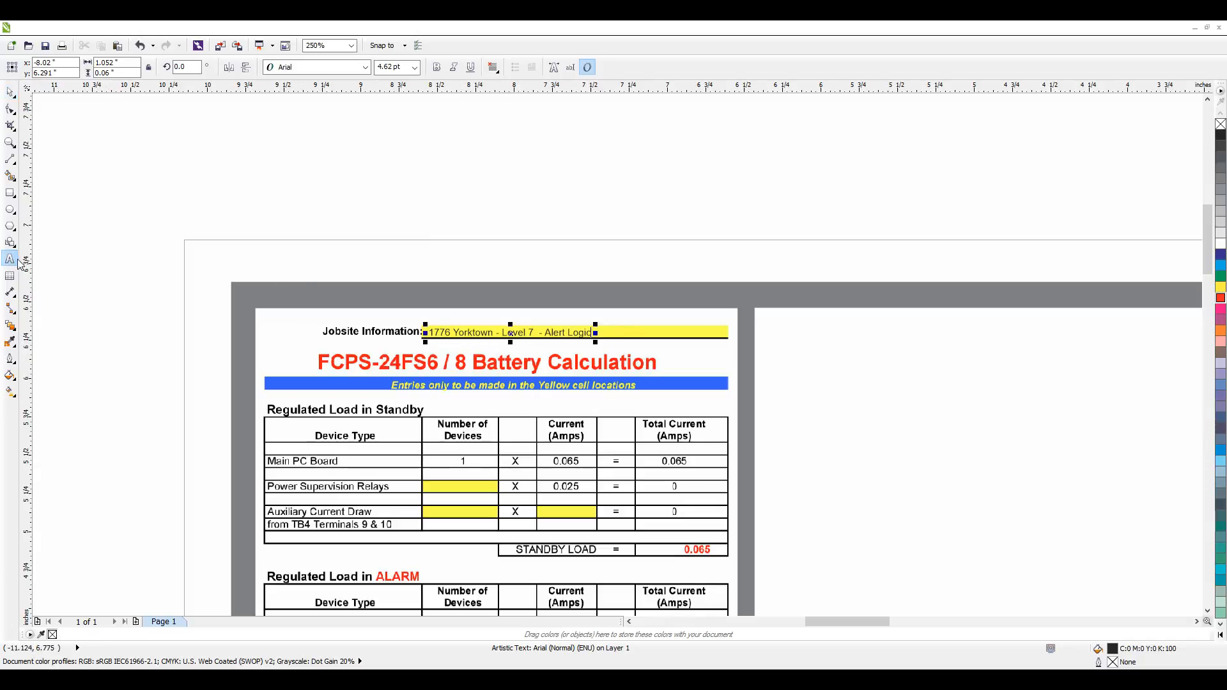
left_click(365, 190)
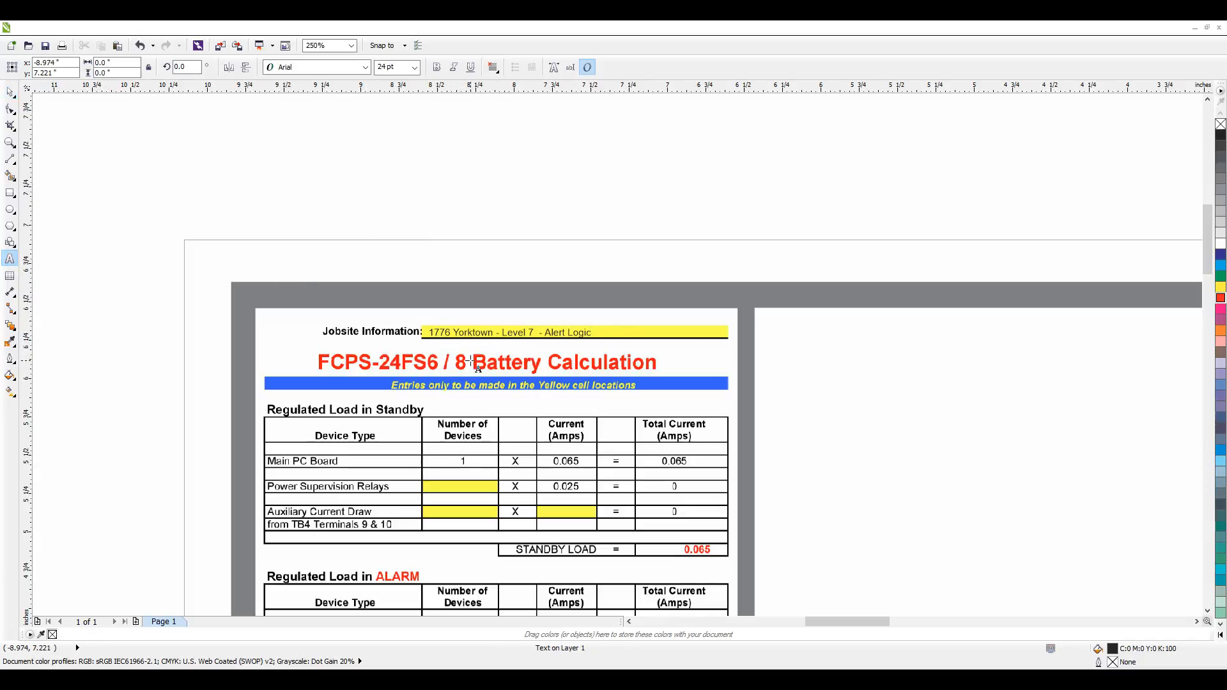
type("Hi tayp")
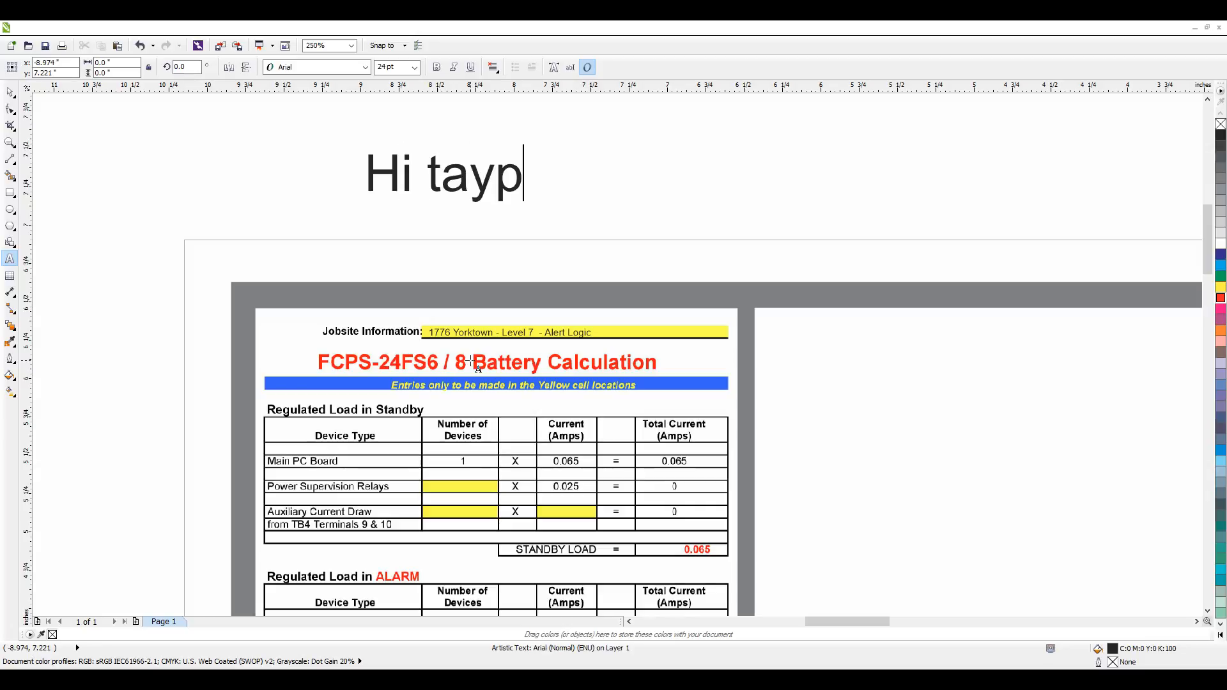
key("BackSpace")
key("BackSpace")
key("BackSpace")
type("ype")
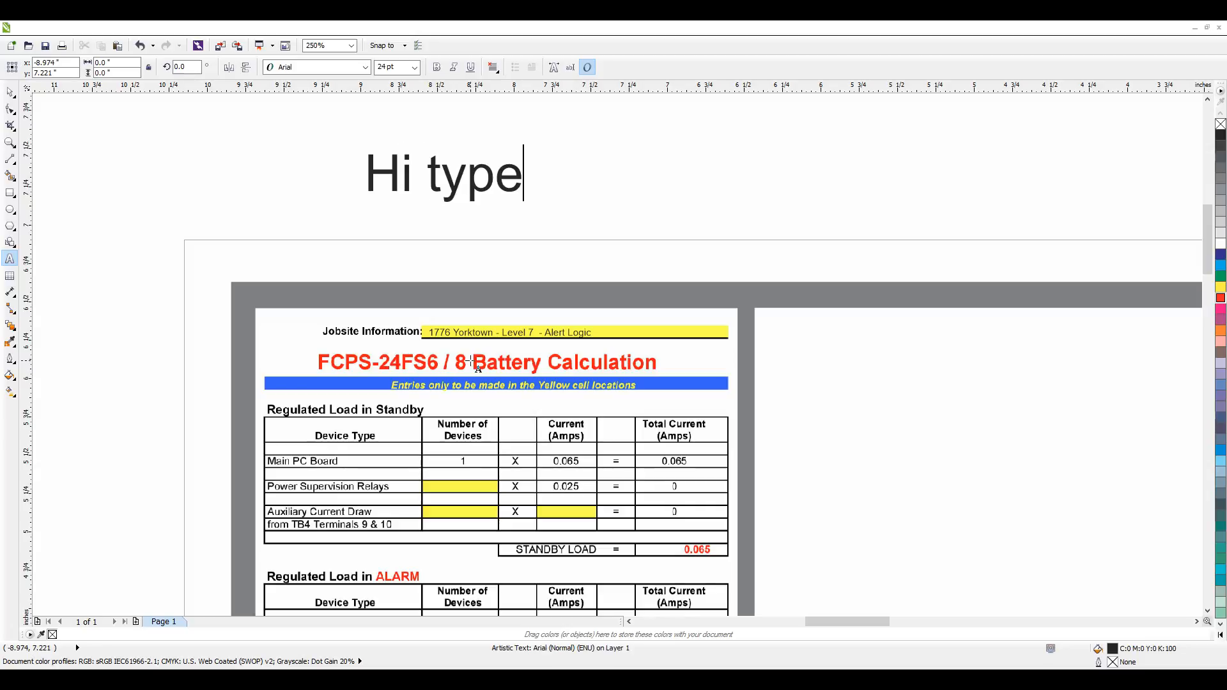
key("BackSpace")
type("ing")
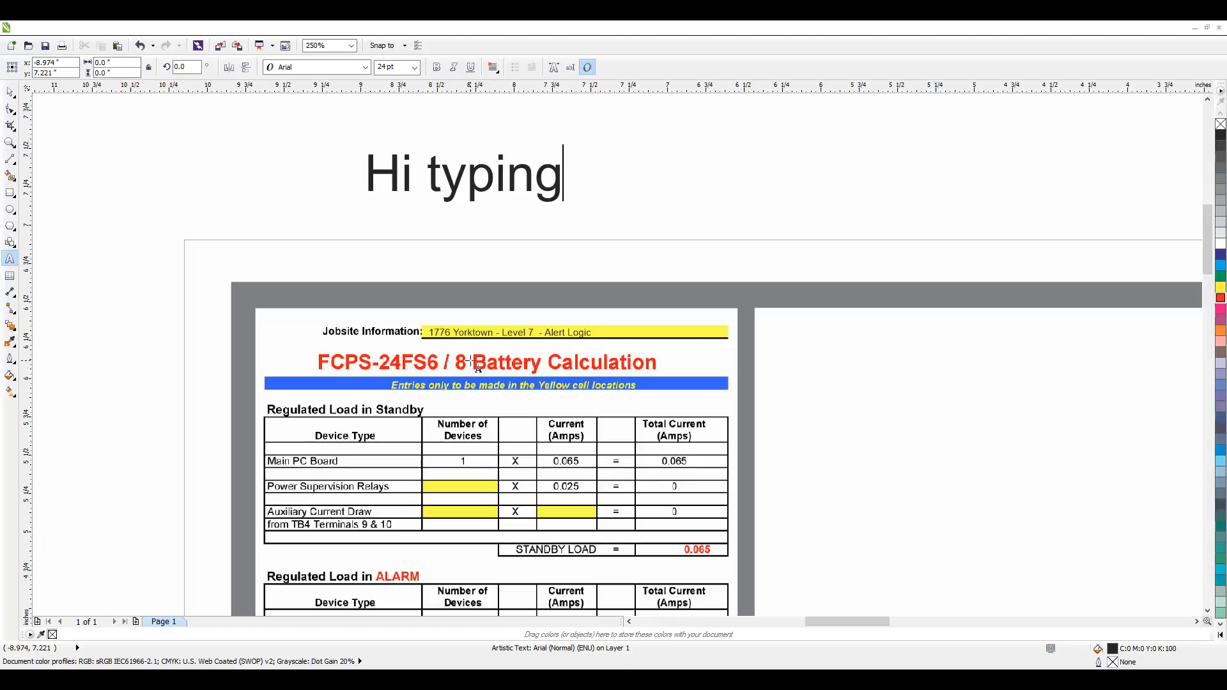
Replace the sample text with "the", try selecting it by letter and by word, and delete it
key("ctrl+a")
key("BackSpace")
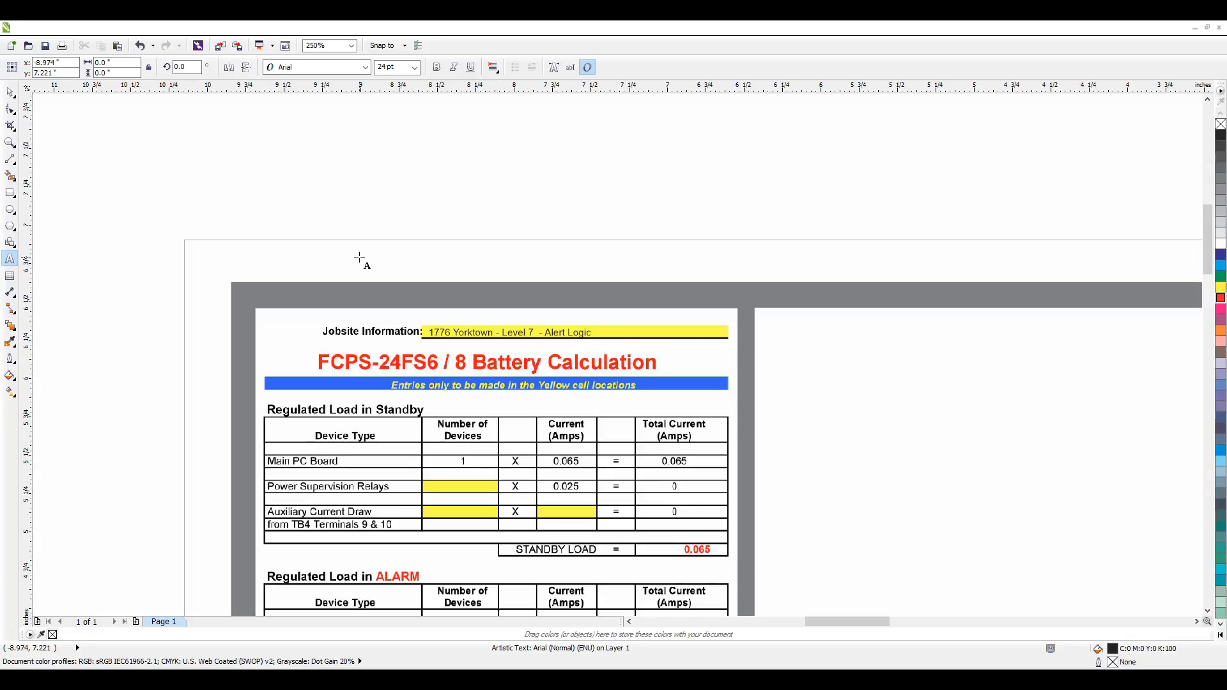
type("the")
key("shift+Left")
key("shift+Left")
key("shift+Left")
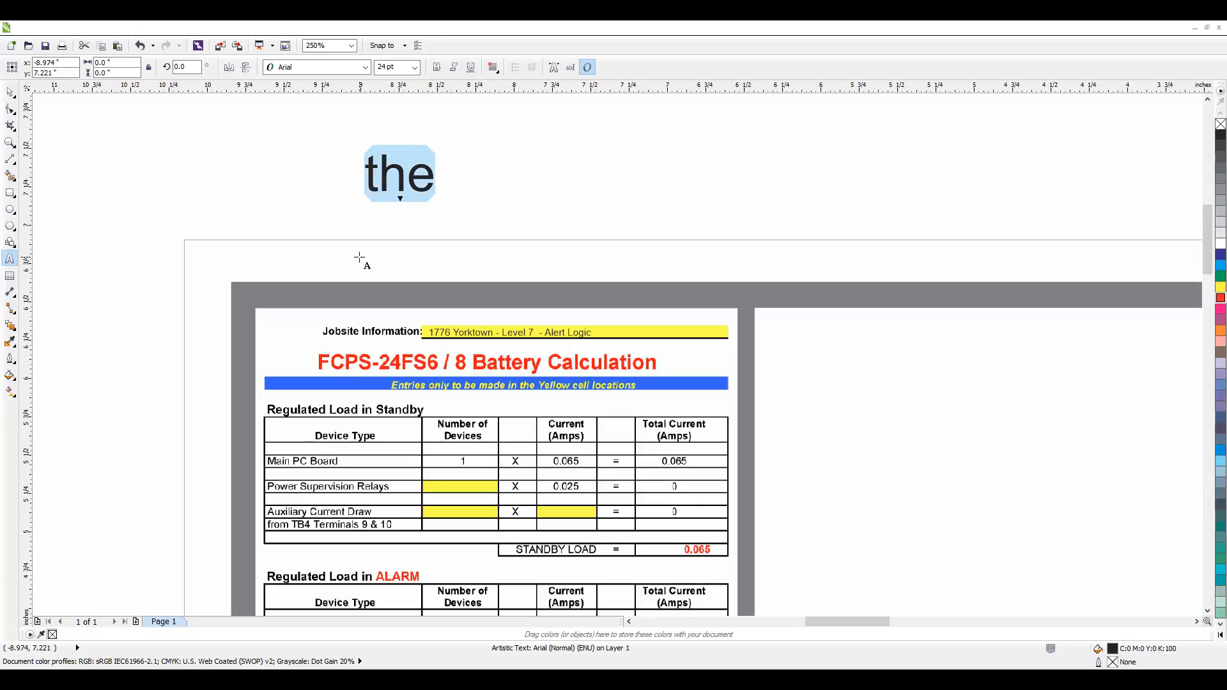
key("shift+Right")
key("shift+Right")
key("shift+Right")
key("ctrl+shift+Left")
key("Left")
key("ctrl+shift+Right")
key("Delete")
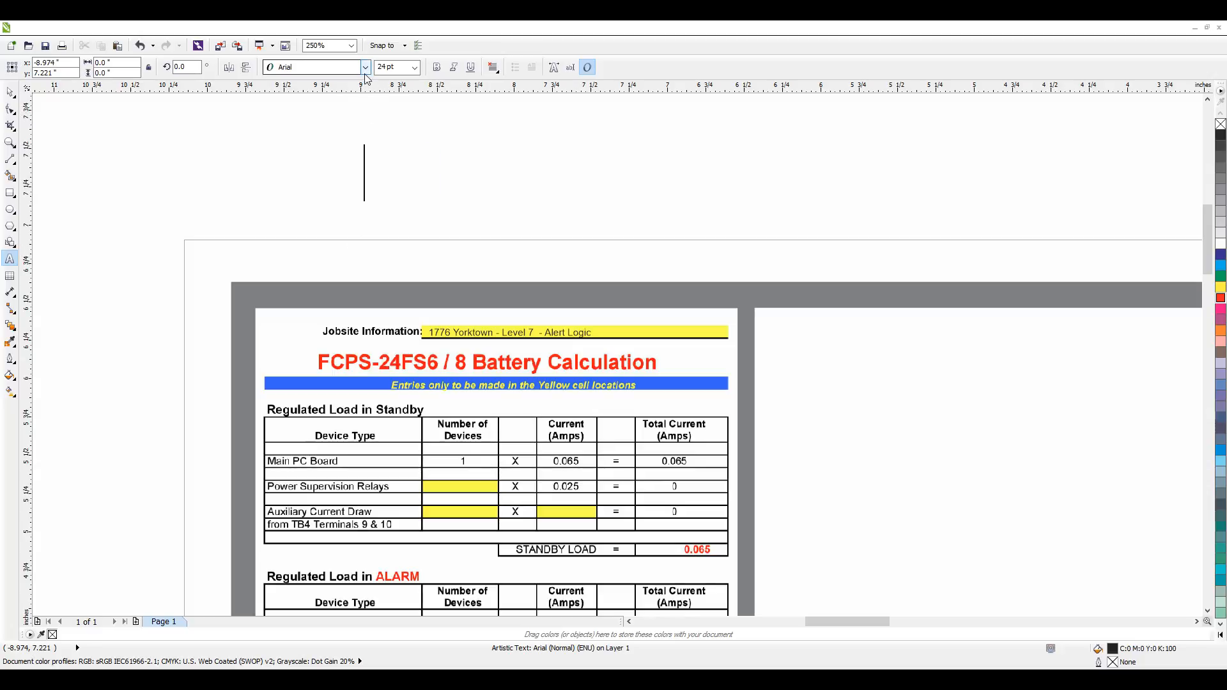
Enter the word "THE" in capitals in the emptied text above the sheet
type("THe")
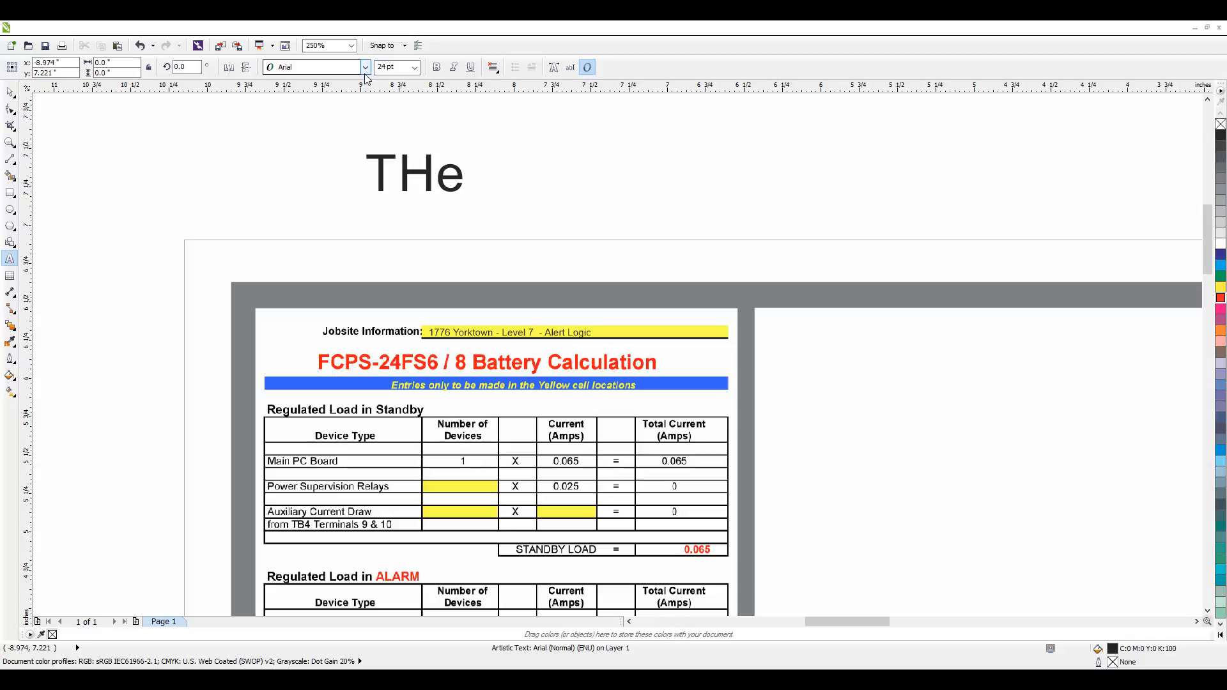
key("BackSpace")
type("E")
Preview other fonts on the whole word THE, including Arial Rounded MT Bold, without applying any
key("ctrl+a")
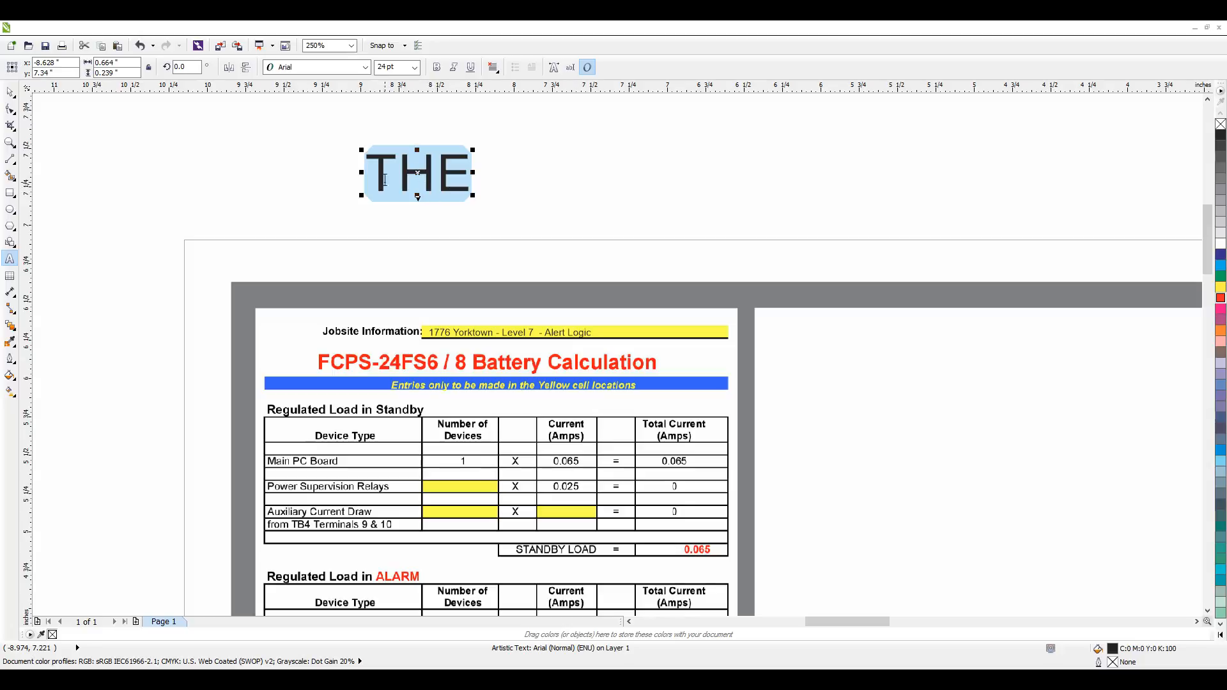
left_click(366, 67)
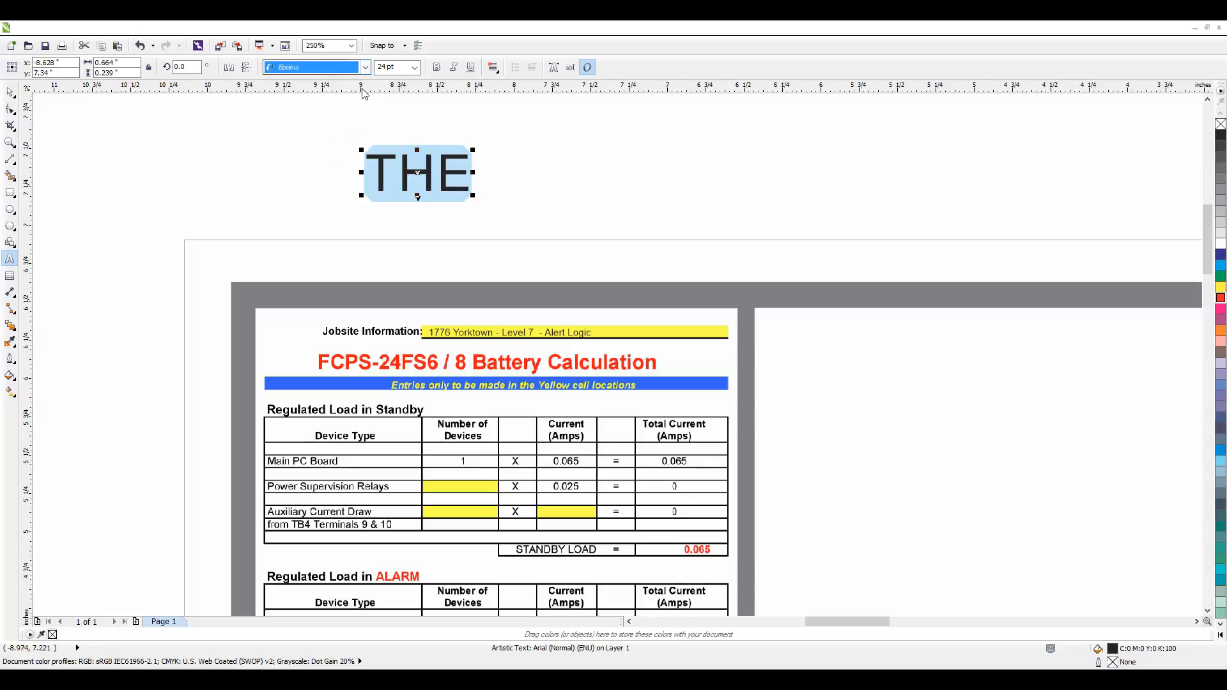
key("Down")
key("Down")
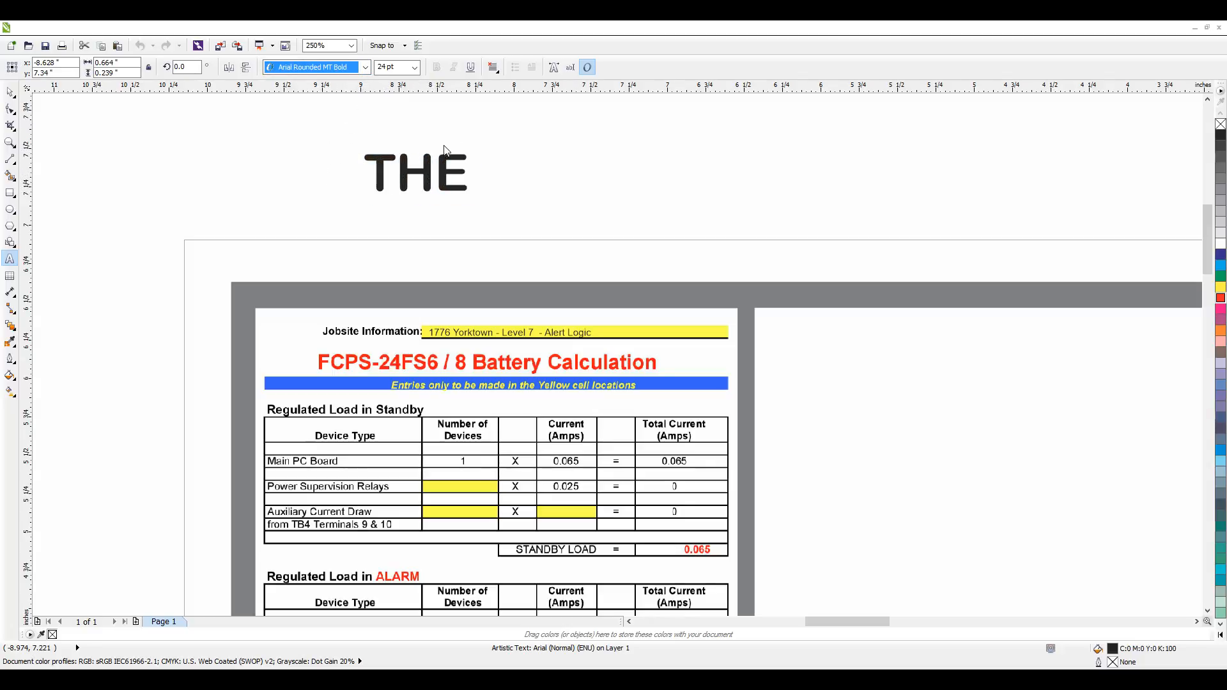
key("Down")
key("Down")
key("Down")
left_click(506, 126)
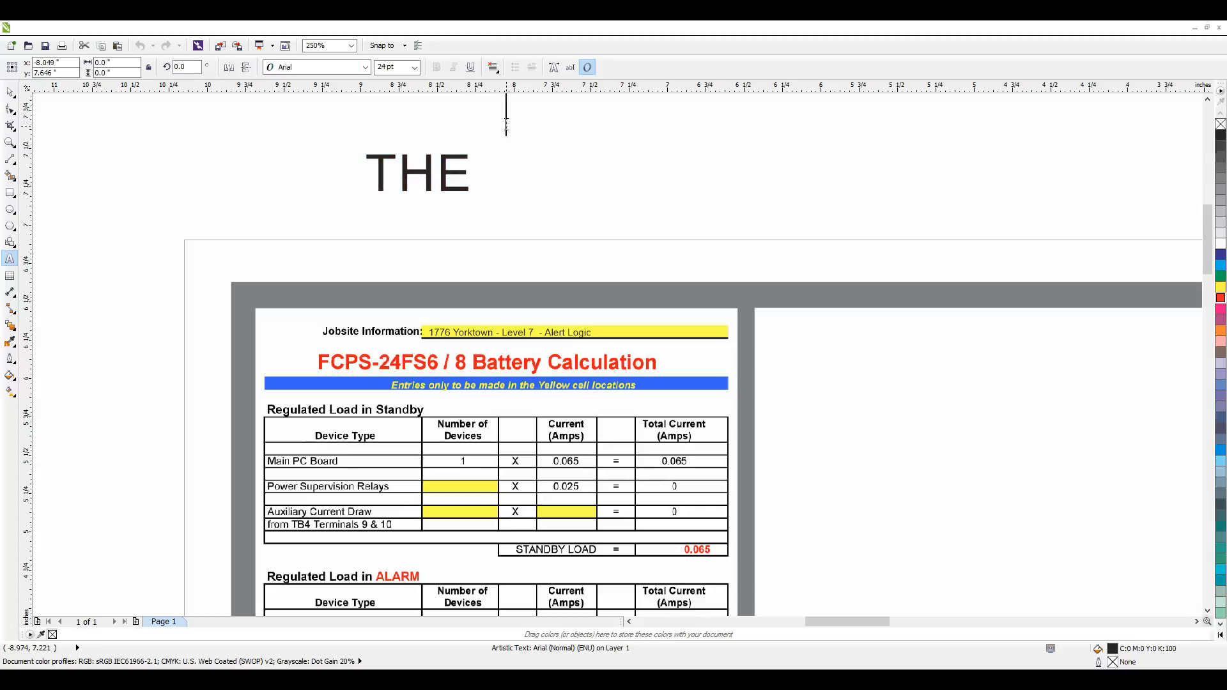
Move the word THE about 2 inches to the right and set its font to Bradley Hand ITC
left_click(10, 93)
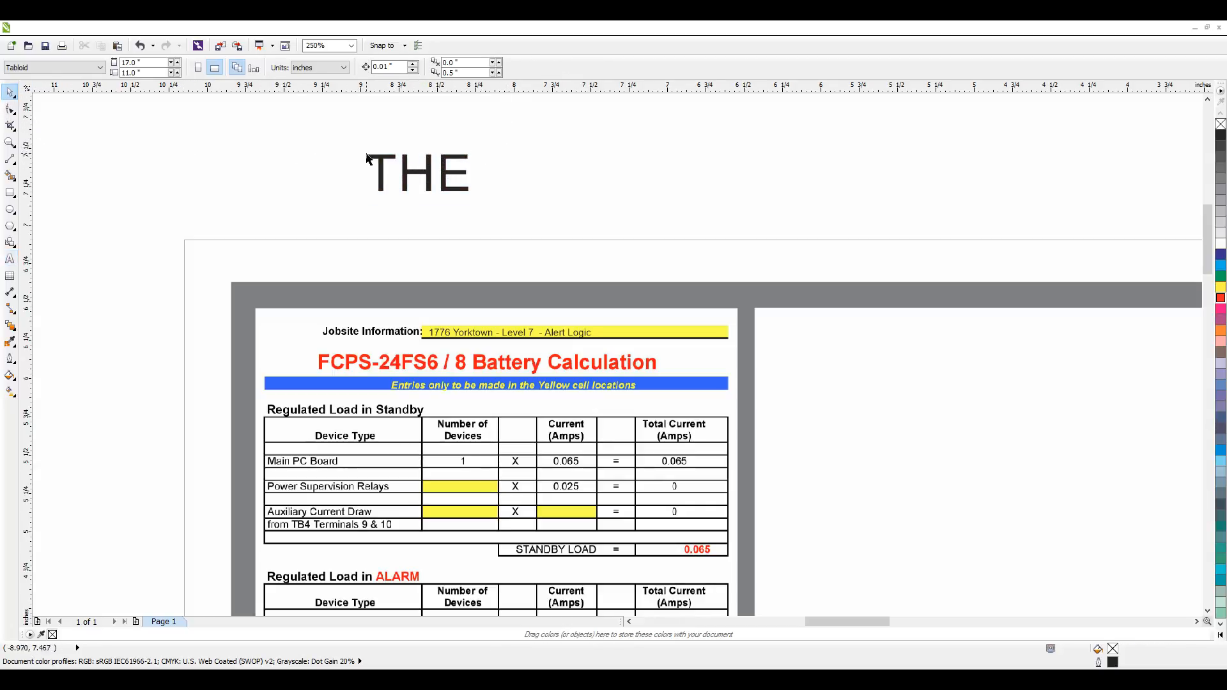
left_click_drag(416, 174, 670, 169)
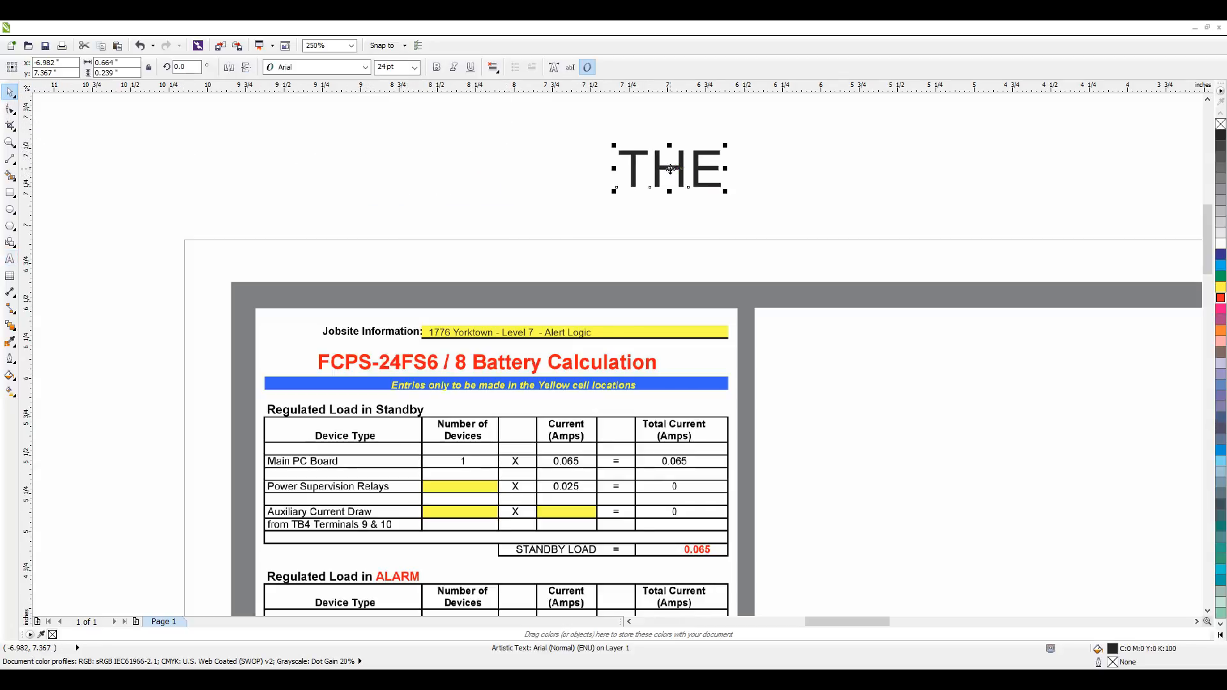
left_click(365, 68)
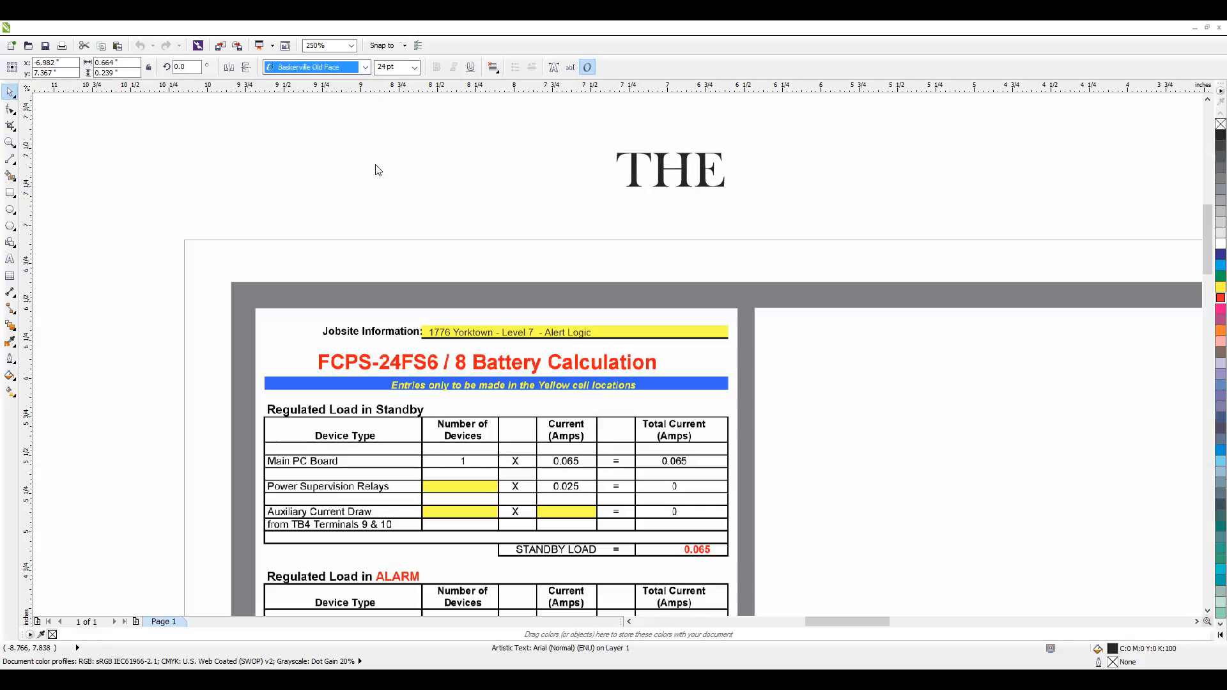
key("Down")
key("Down")
key("Down")
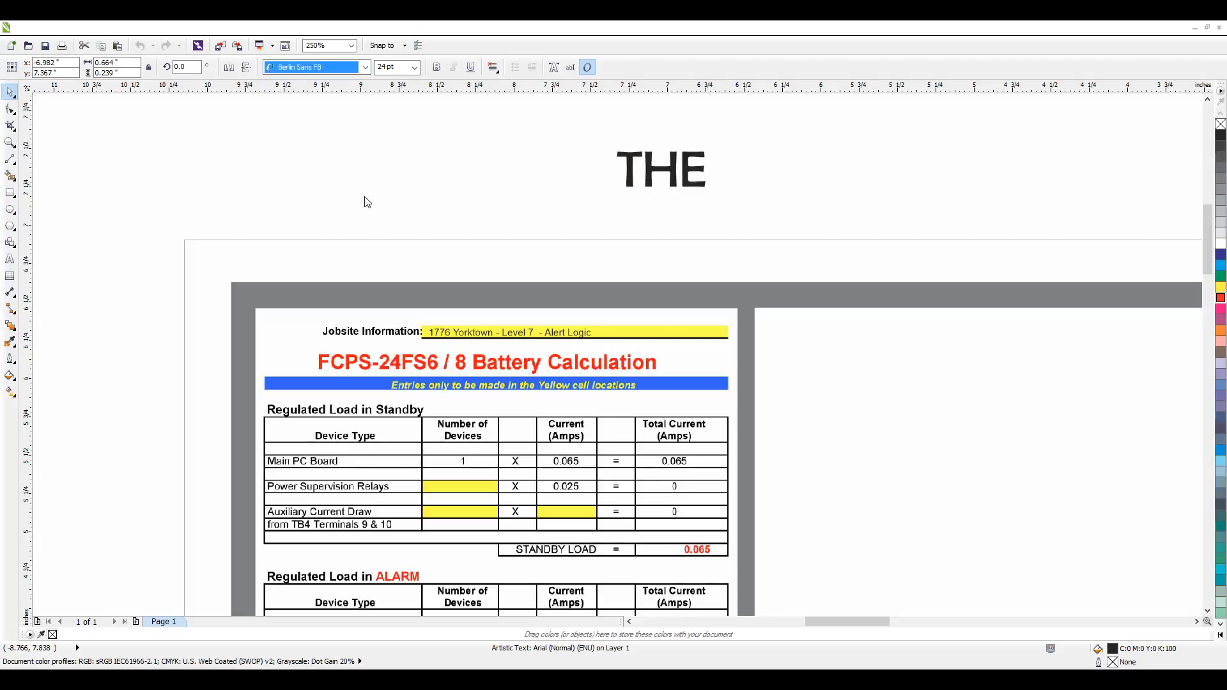
key("Down")
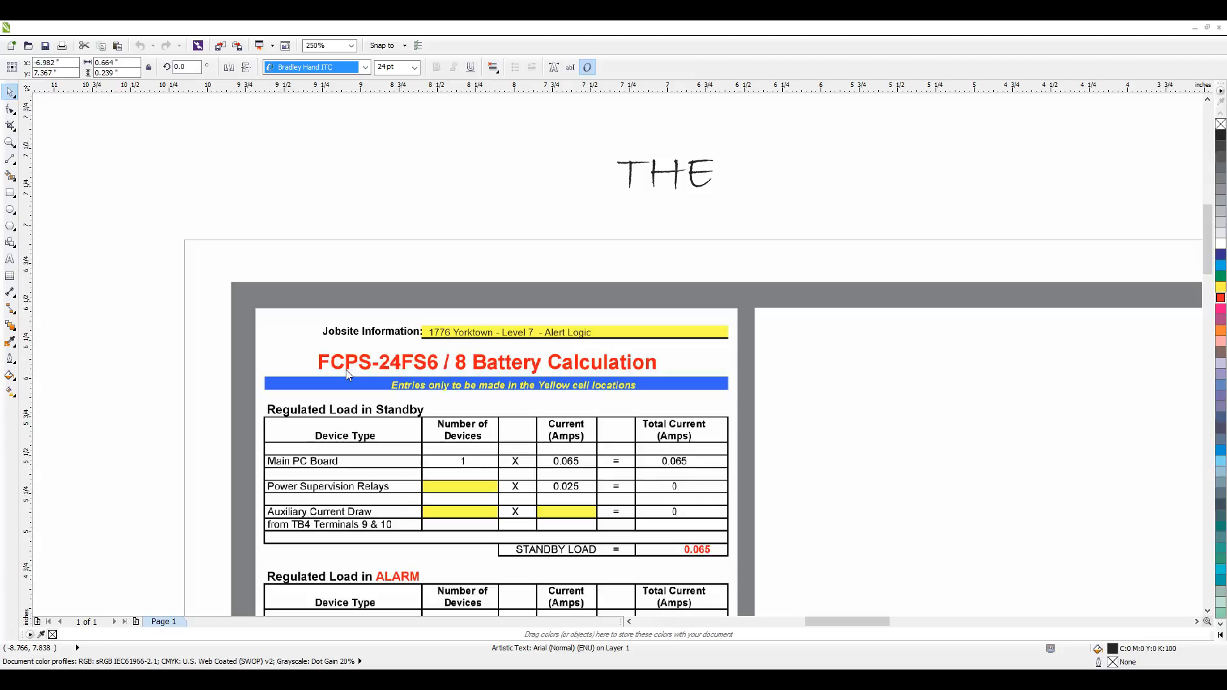
key("Return")
Set the font size of the word THE to 100 pt
left_click(412, 69)
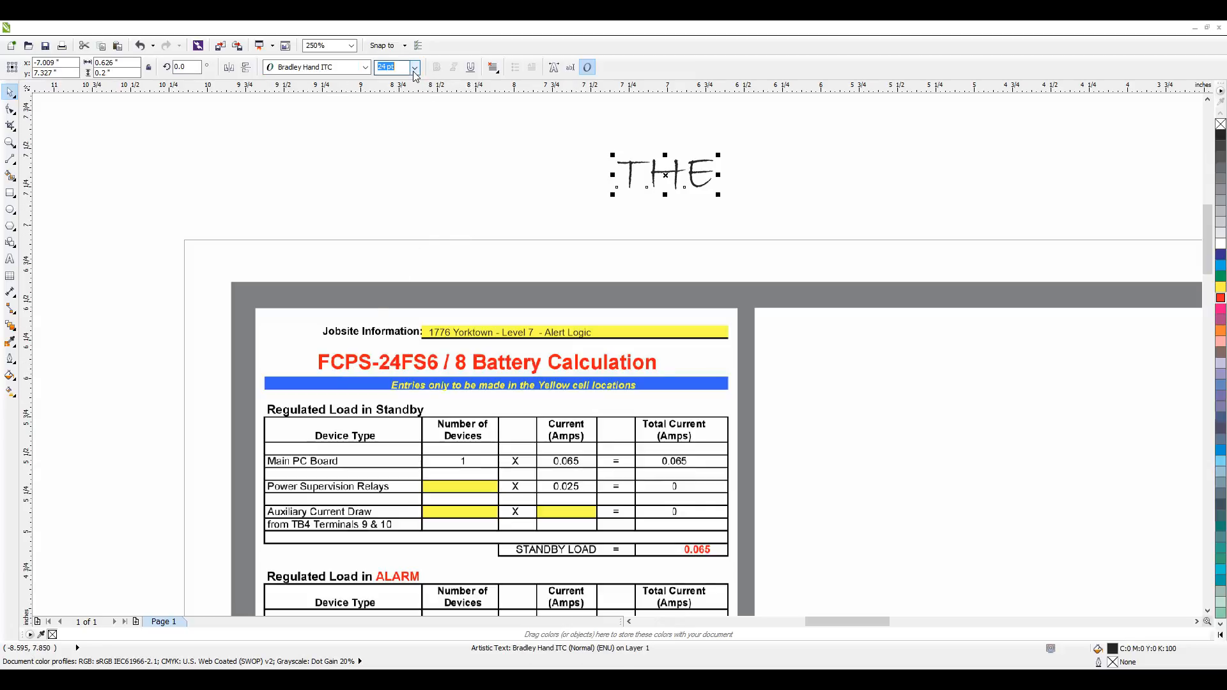
type("100")
key("Return")
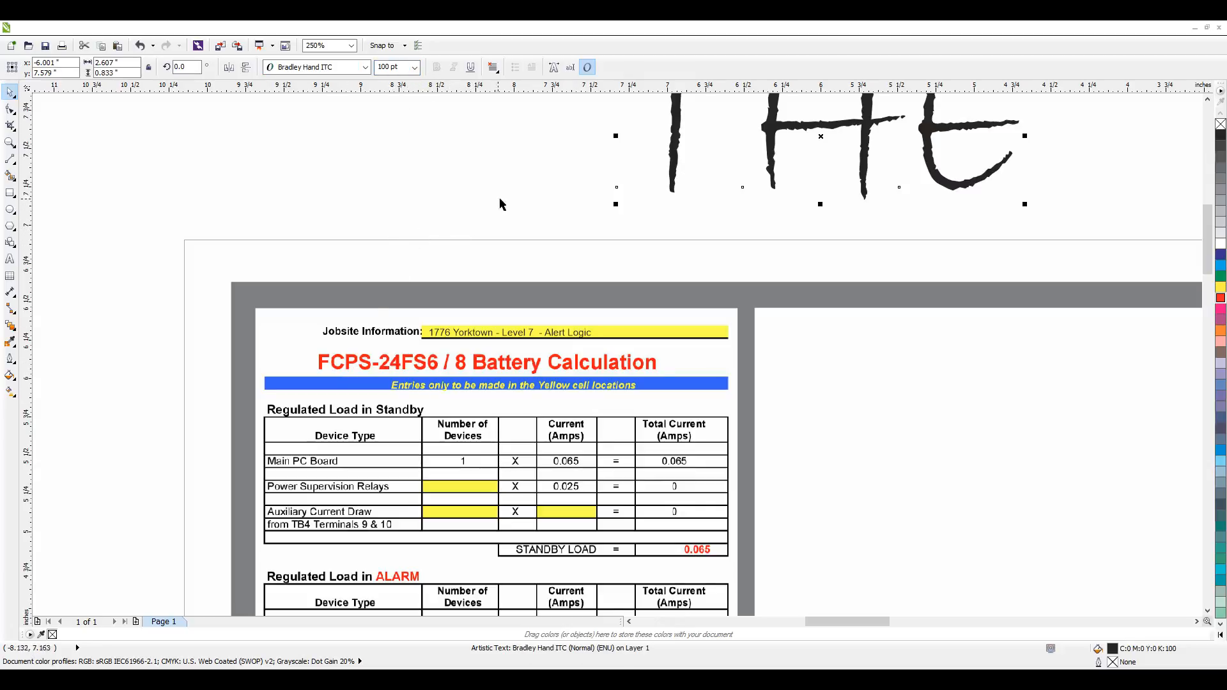
Shrink the word THE proportionally to about 1.08 inches wide and set its font size to 12 pt
scroll(639, 231, "down", 1)
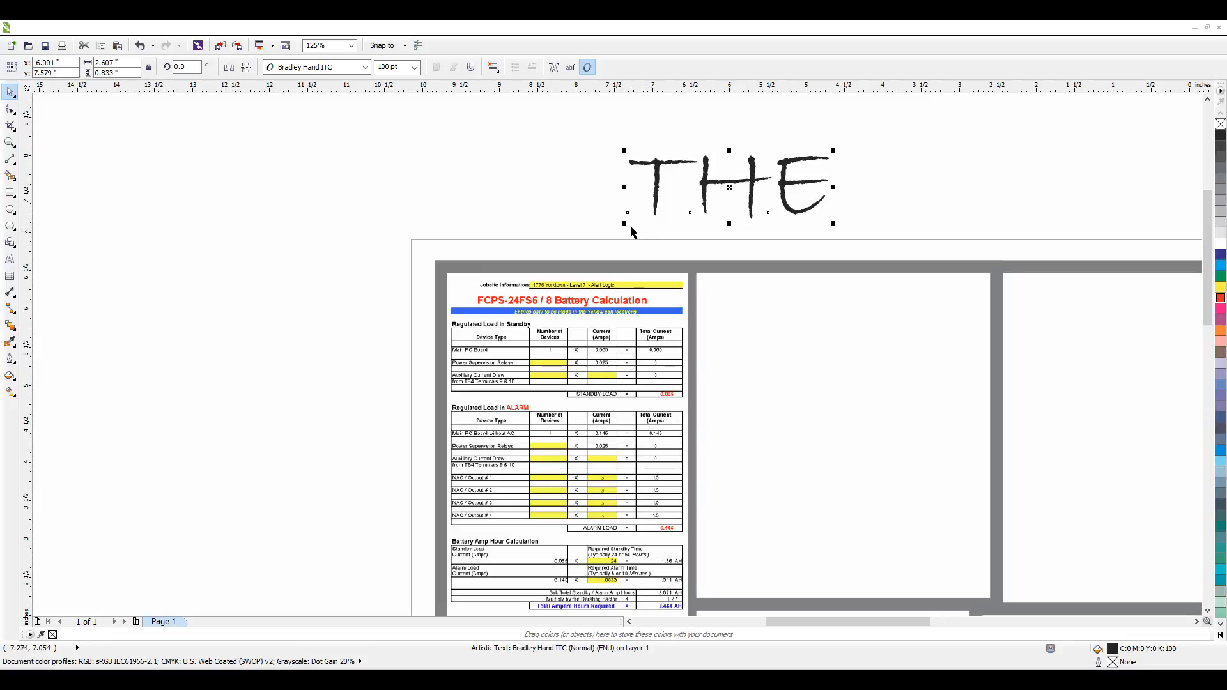
left_click_drag(630, 231, 744, 198)
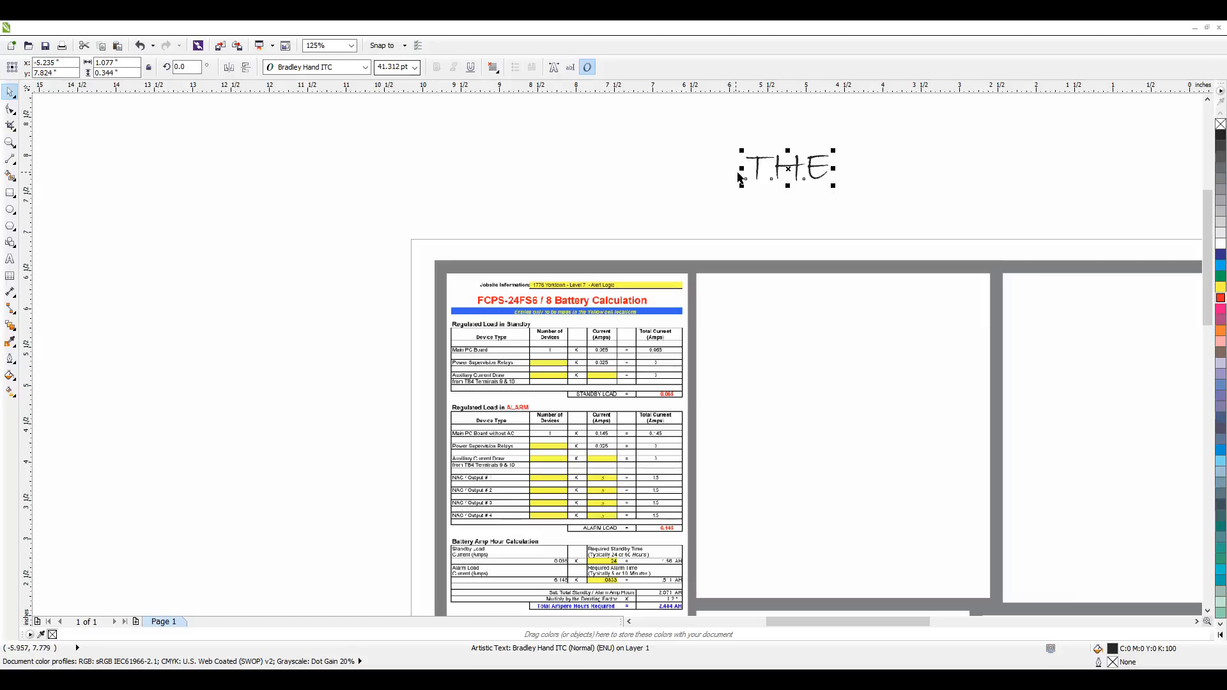
left_click(381, 69)
key("ctrl+a")
type("12")
key("Return")
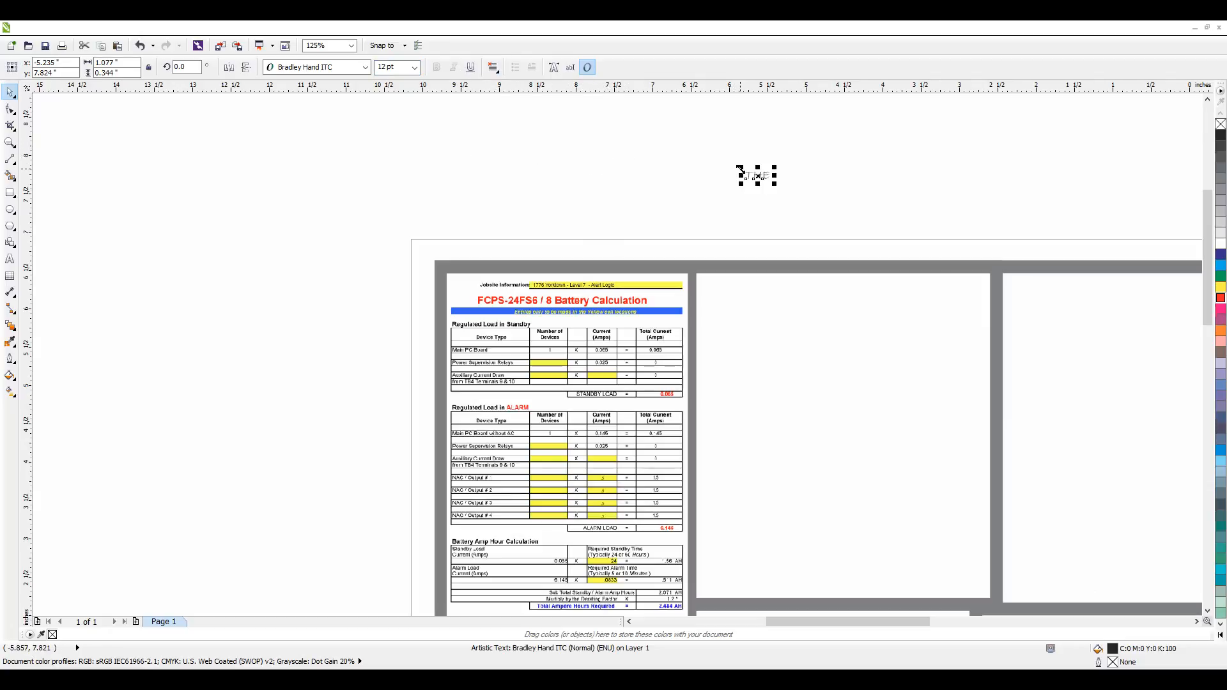
Delete the sample word THE above the sheet
left_click(323, 144)
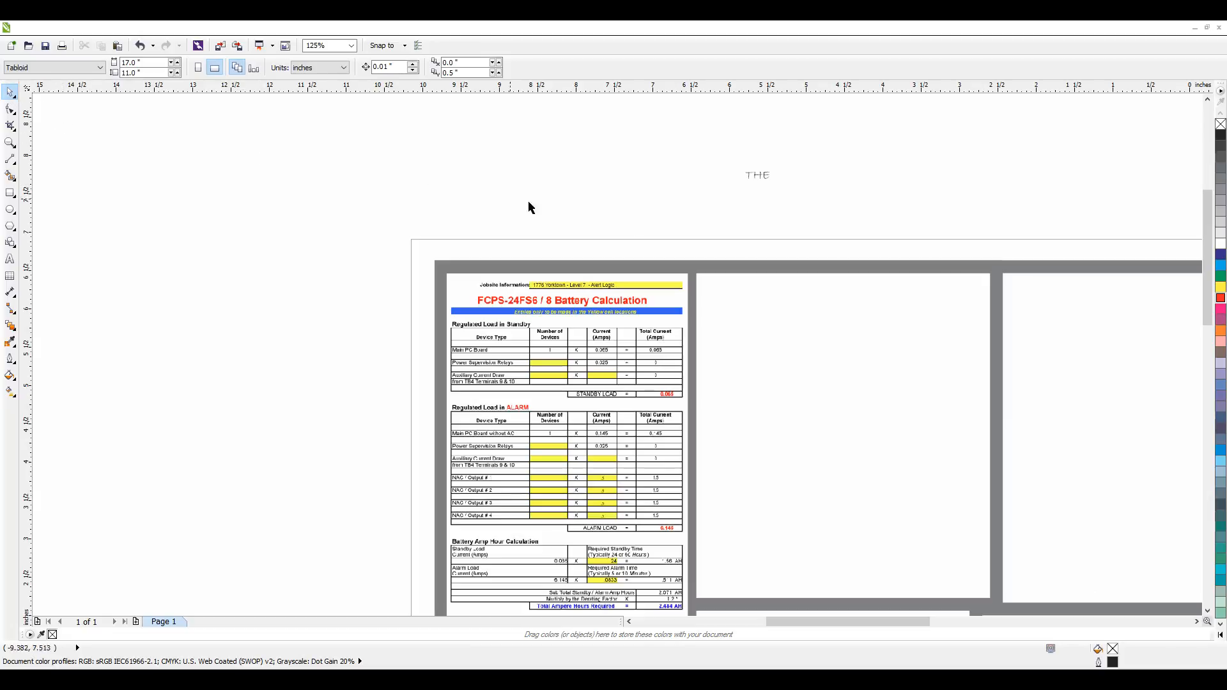
left_click(765, 175)
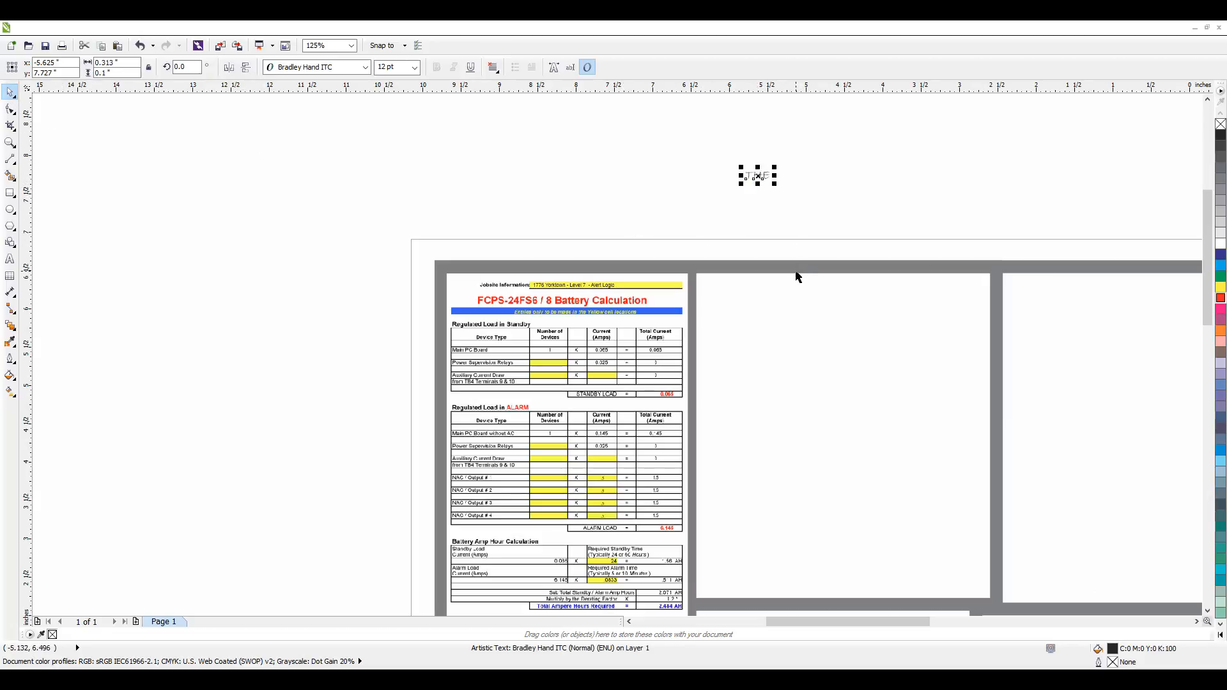
key("Delete")
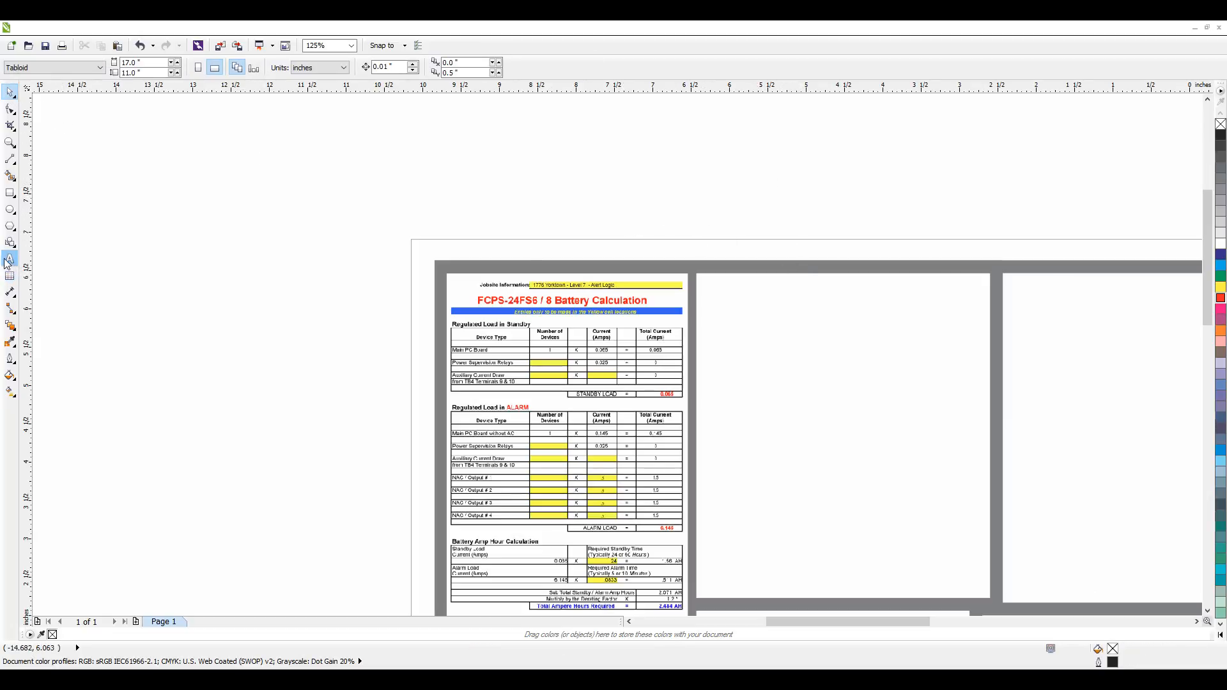
Replace the Jobsite Information entry on the battery calculation with the new street address, suite number and "Beginnings Class"
scroll(568, 244, "up", 2)
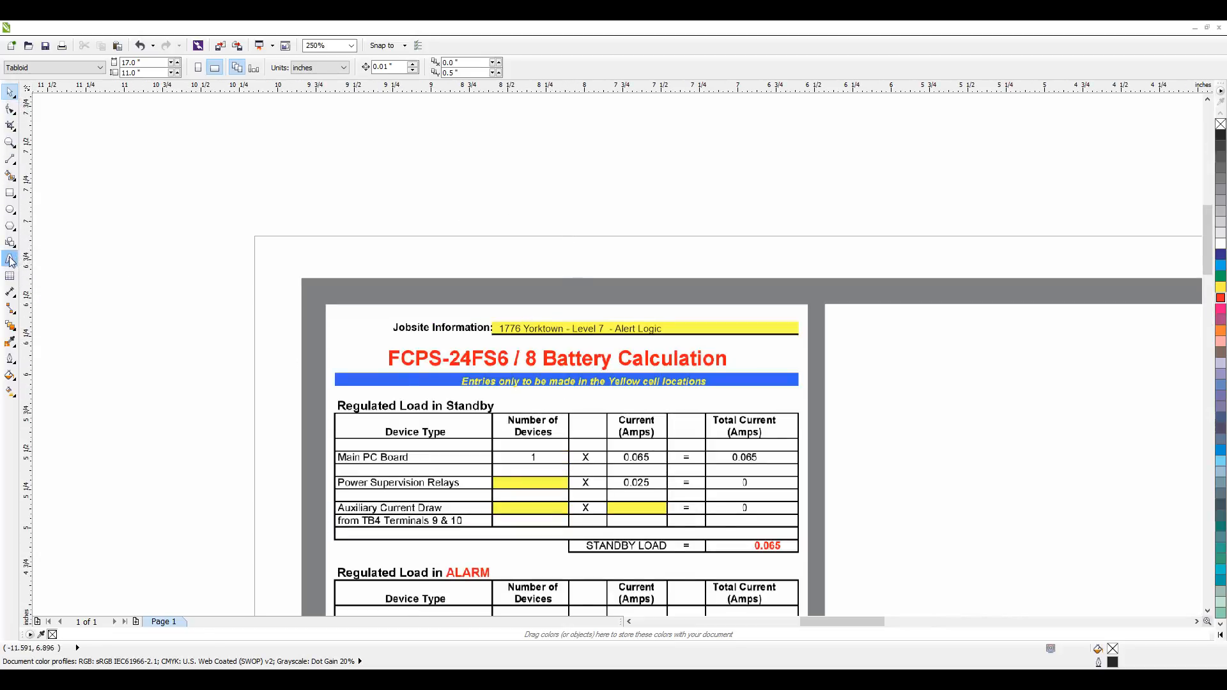
left_click(536, 333)
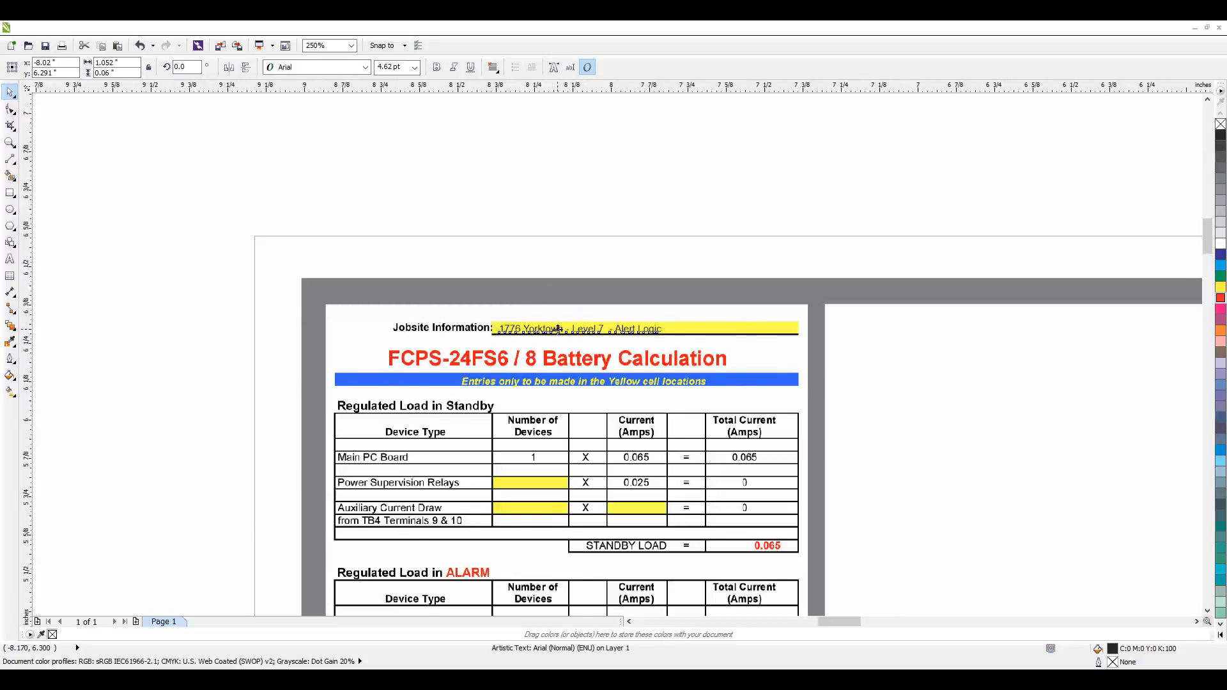
scroll(566, 328, "up", 1)
double_click(558, 330)
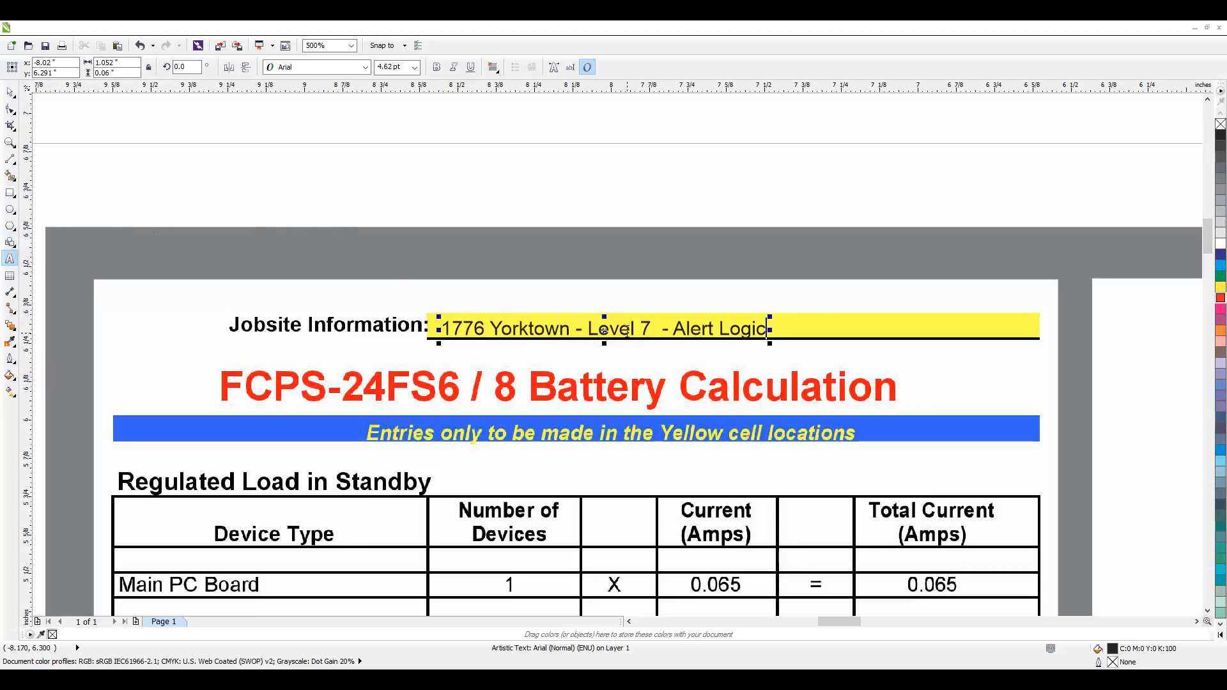
key("ctrl+a")
key("BackSpace")
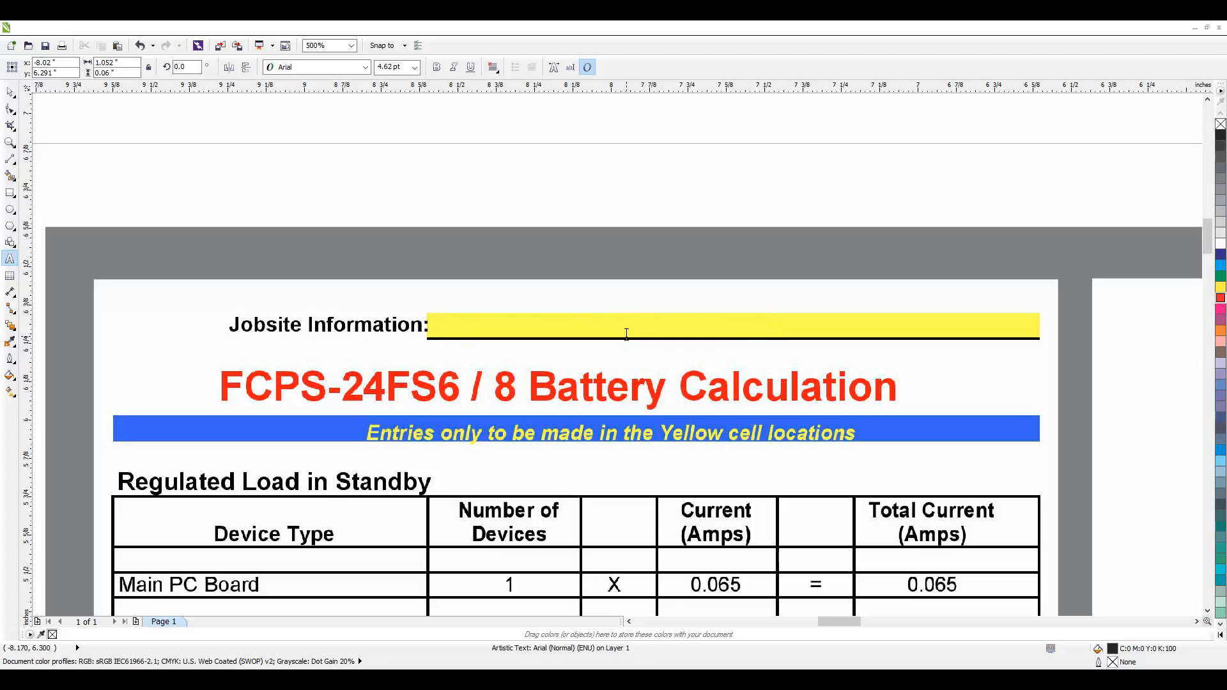
type("919 Milam")
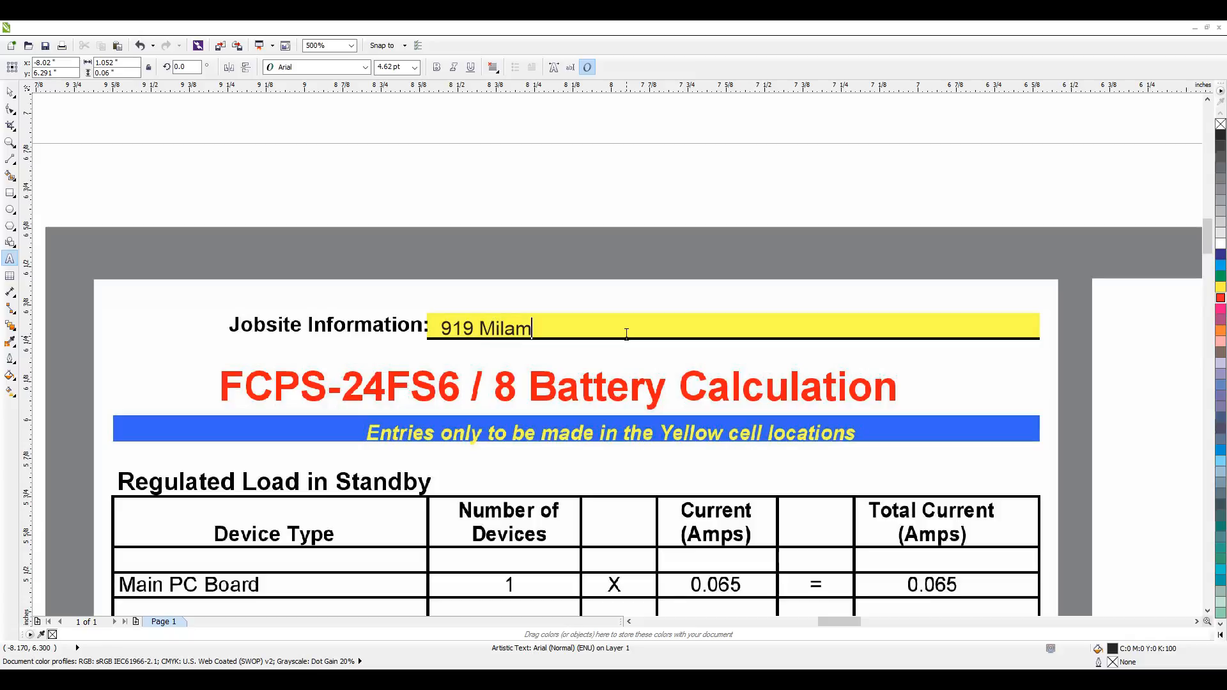
type(" St - Suite")
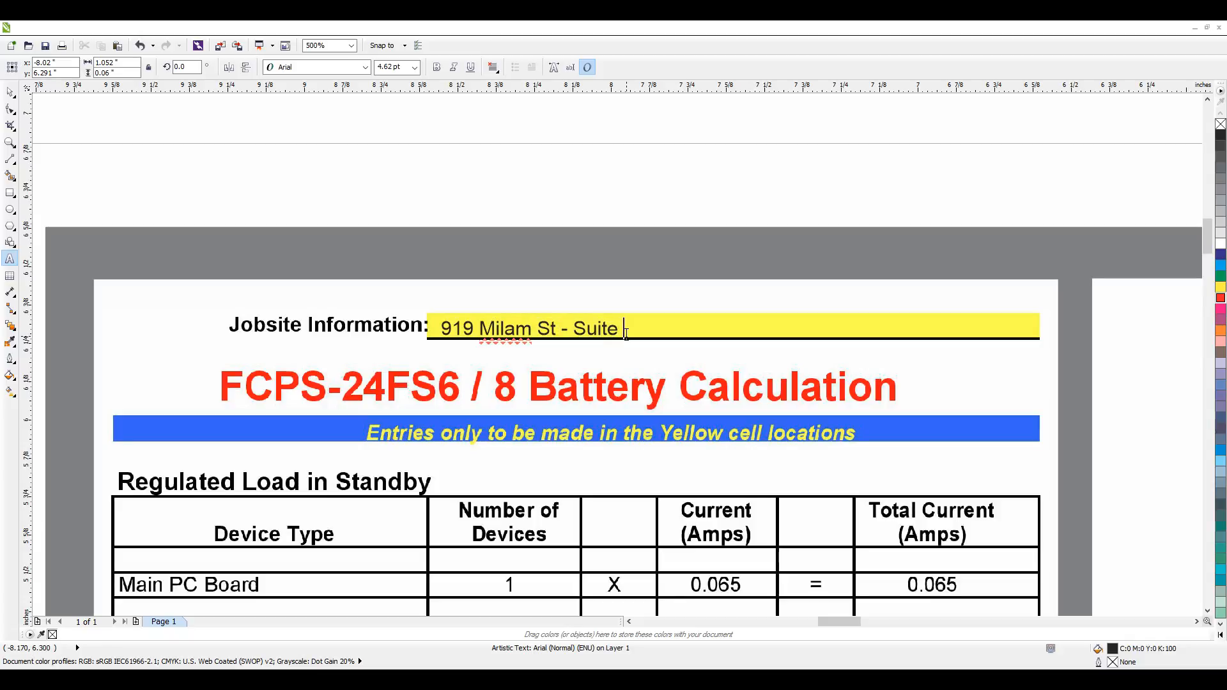
type("2000")
scroll(522, 253, "down", 1)
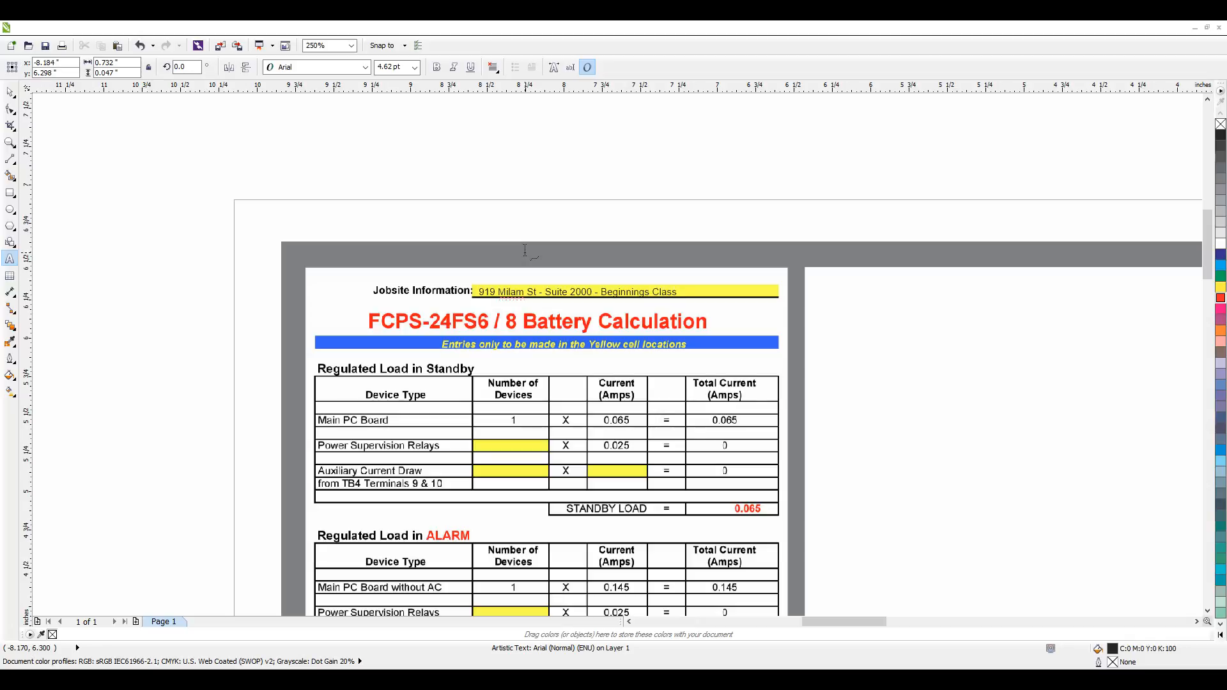
left_click(9, 92)
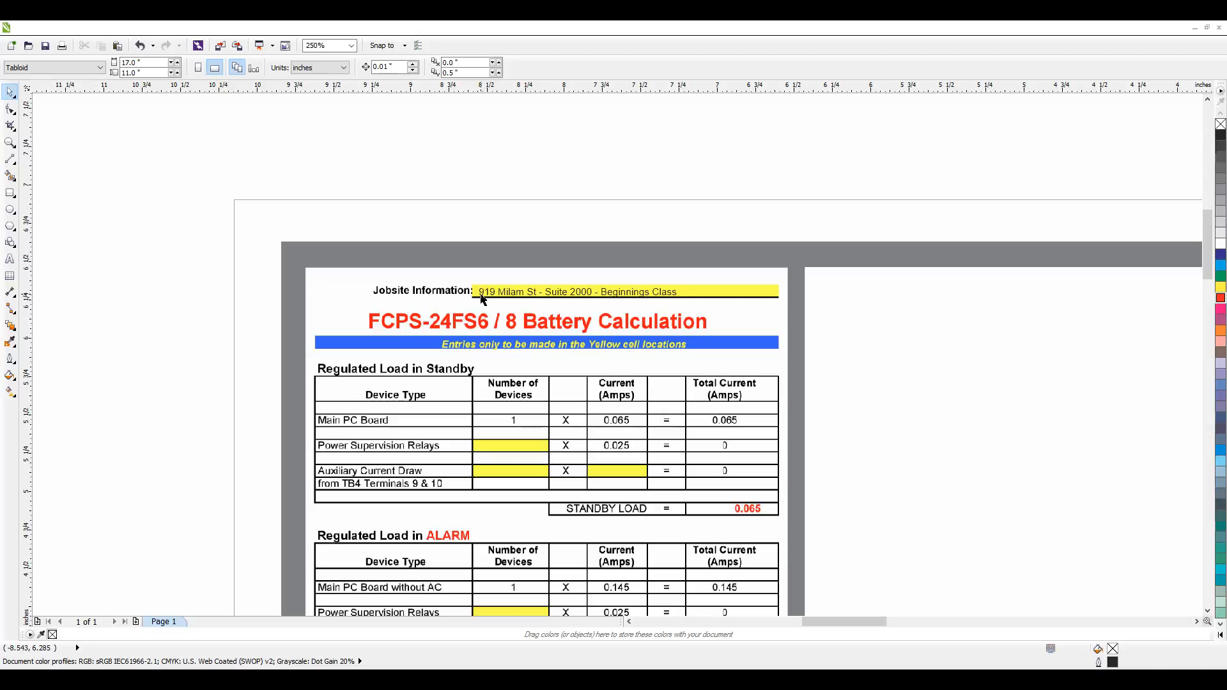
Replace the street line and the ZIP code's last two digits in the title block address with those of the new jobsite
scroll(283, 180, "down", 2)
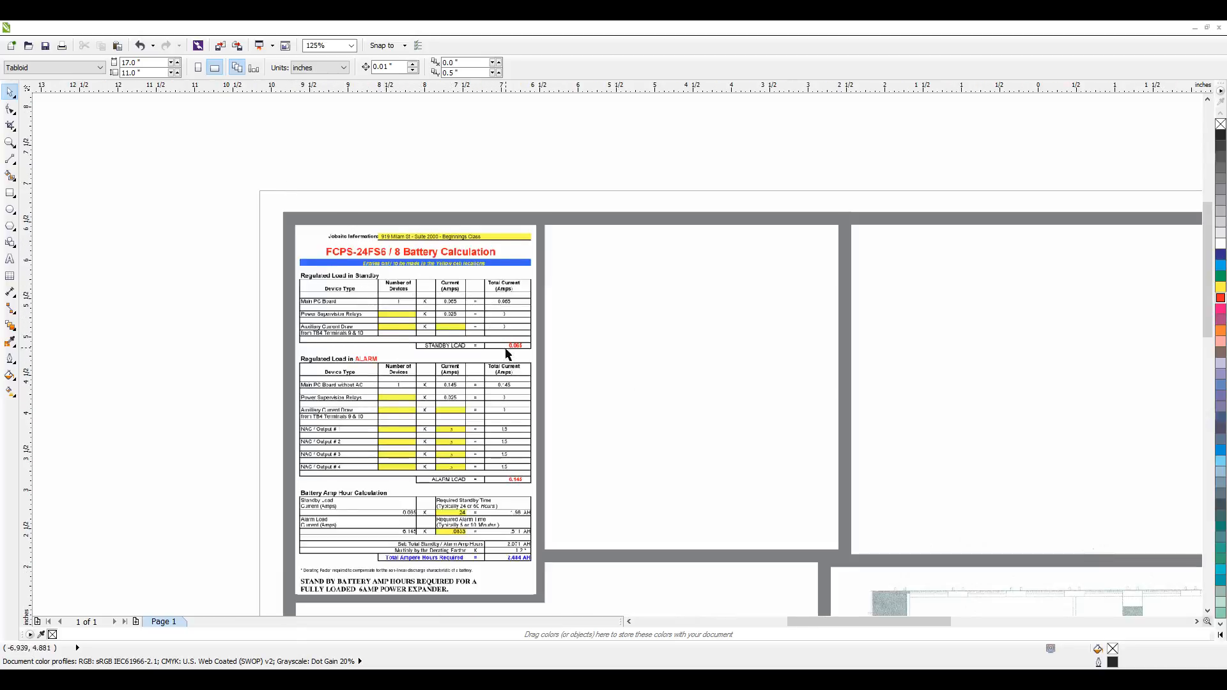
scroll(182, 270, "down", 1)
scroll(813, 241, "up", 3)
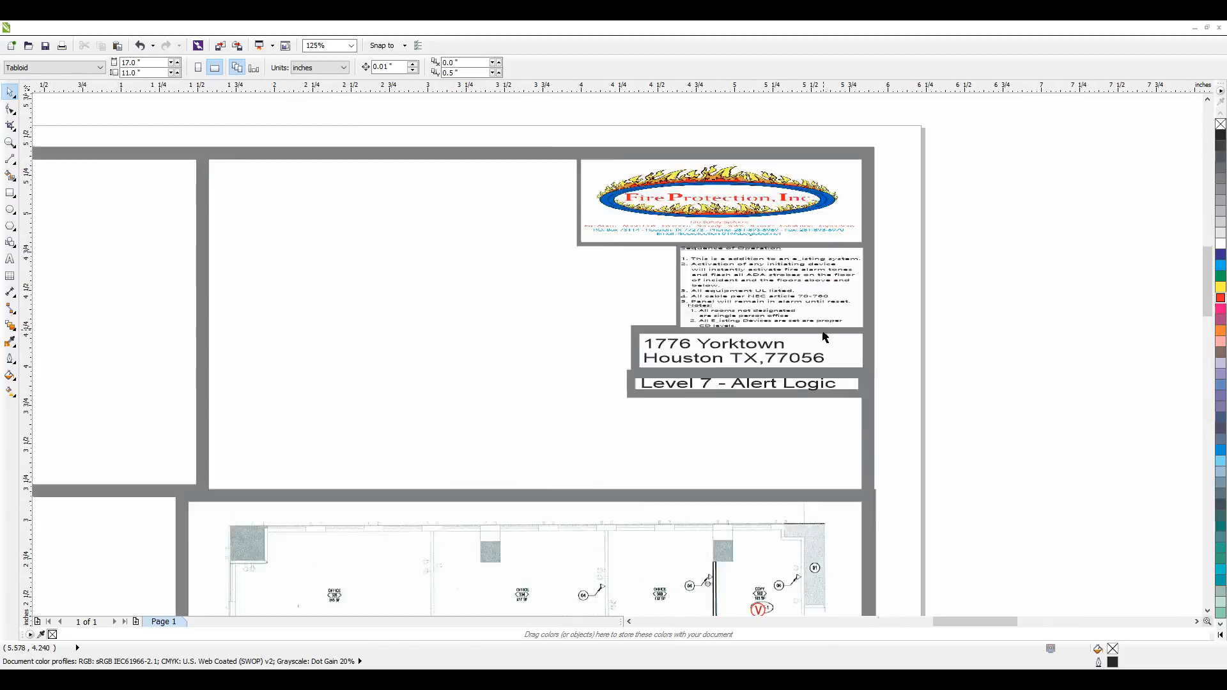
left_click(689, 359)
double_click(674, 359)
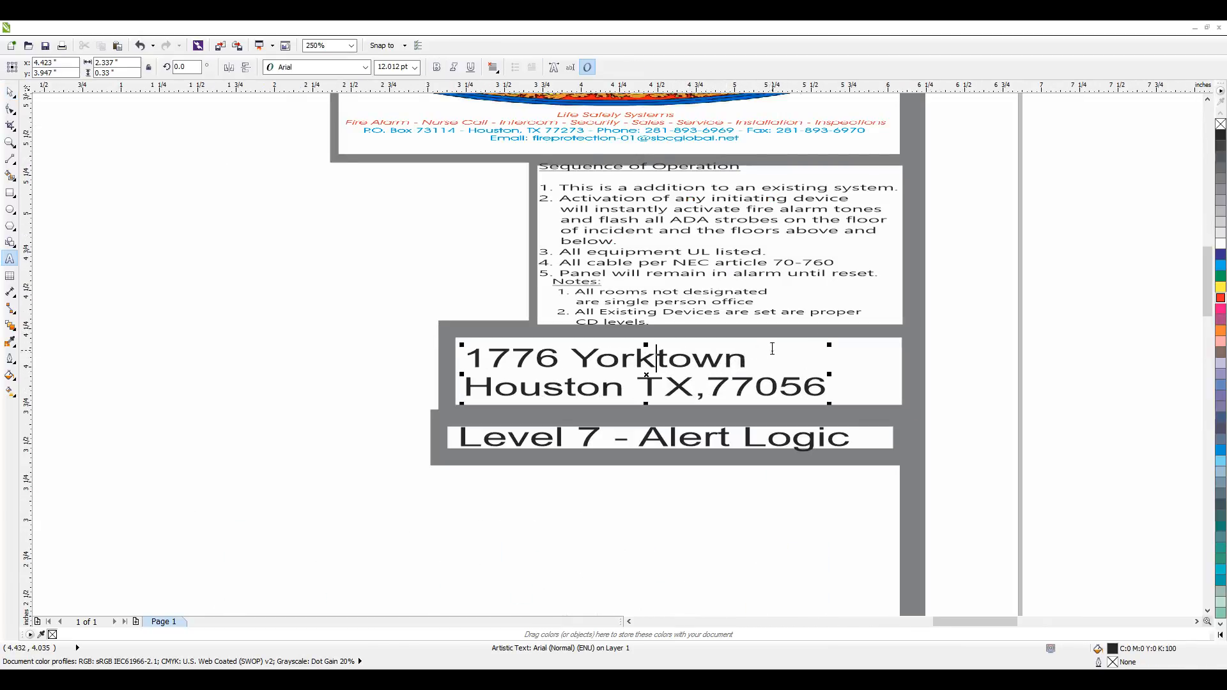
key("End")
key("shift+Home")
type("9")
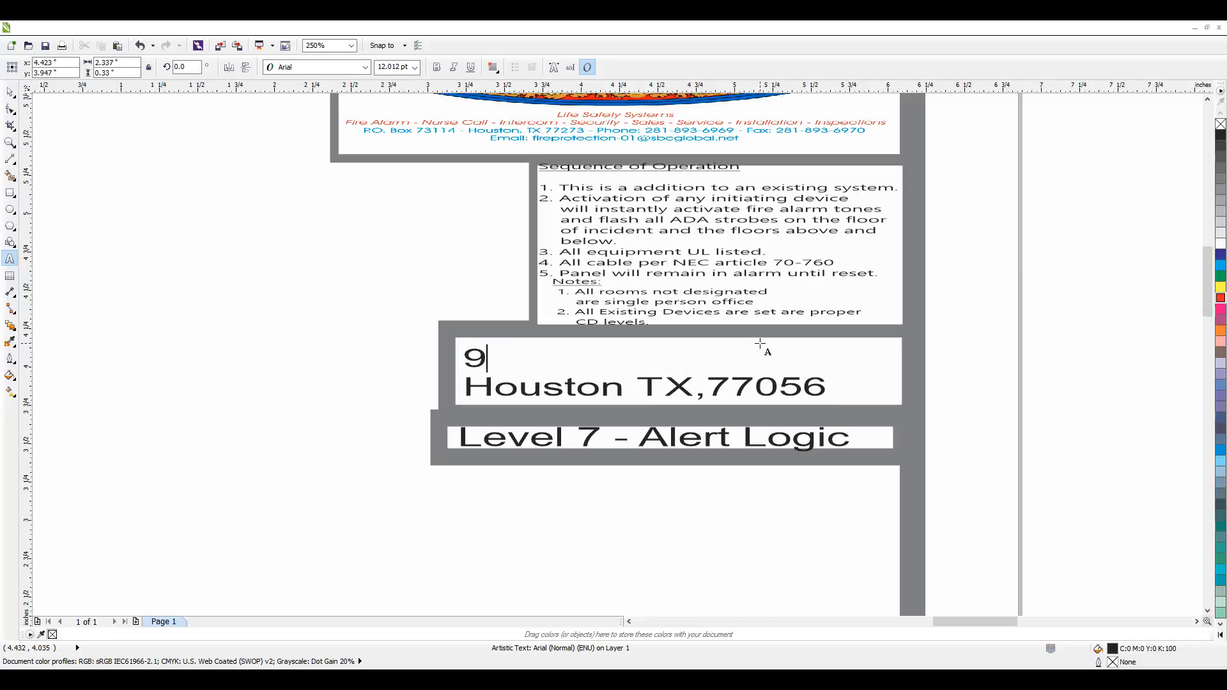
type("19 Milam")
key("Down")
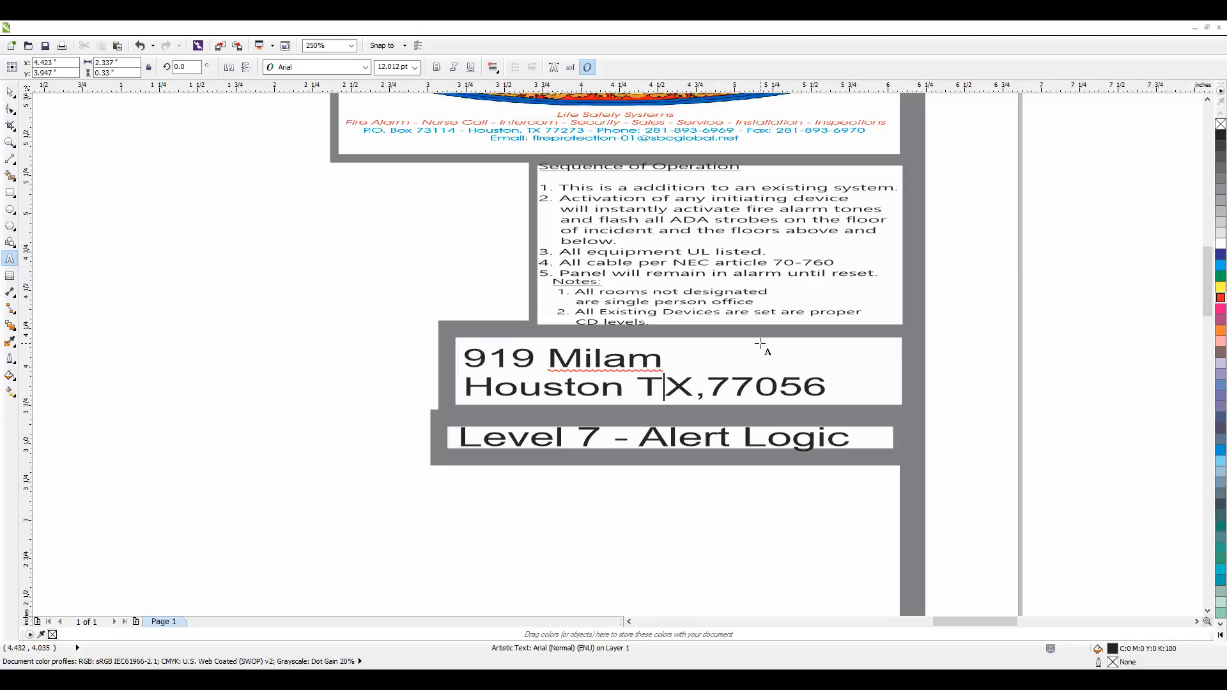
key("BackSpace")
key("BackSpace")
type("09")
Replace "Level 7" with the new suite number in the line below the title block address
left_click(586, 440)
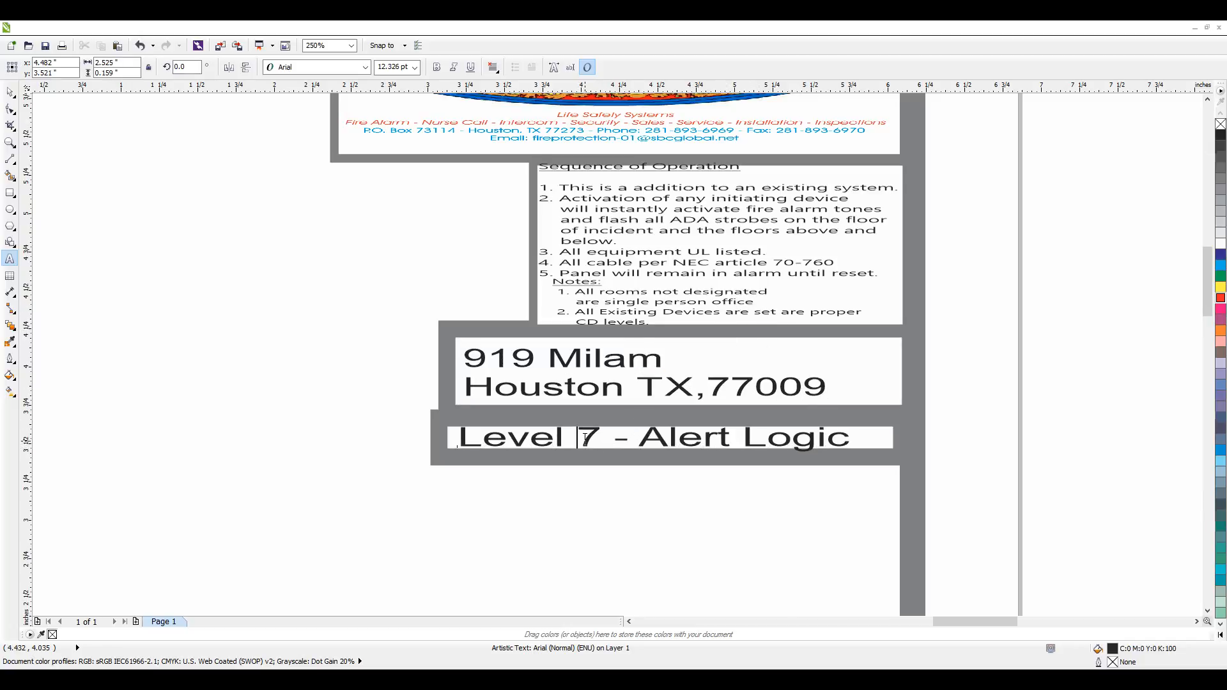
key("Delete")
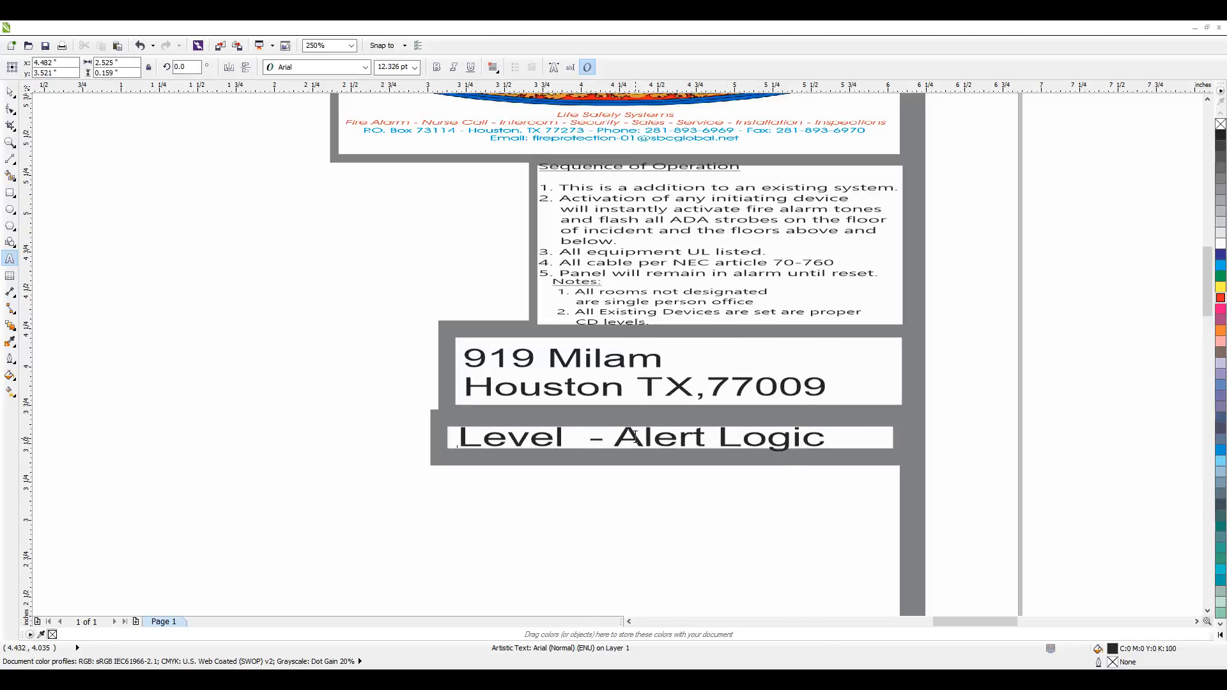
key("BackSpace")
key("BackSpace")
key("BackSpace")
key("BackSpace")
key("BackSpace")
key("BackSpace")
type("Suite ")
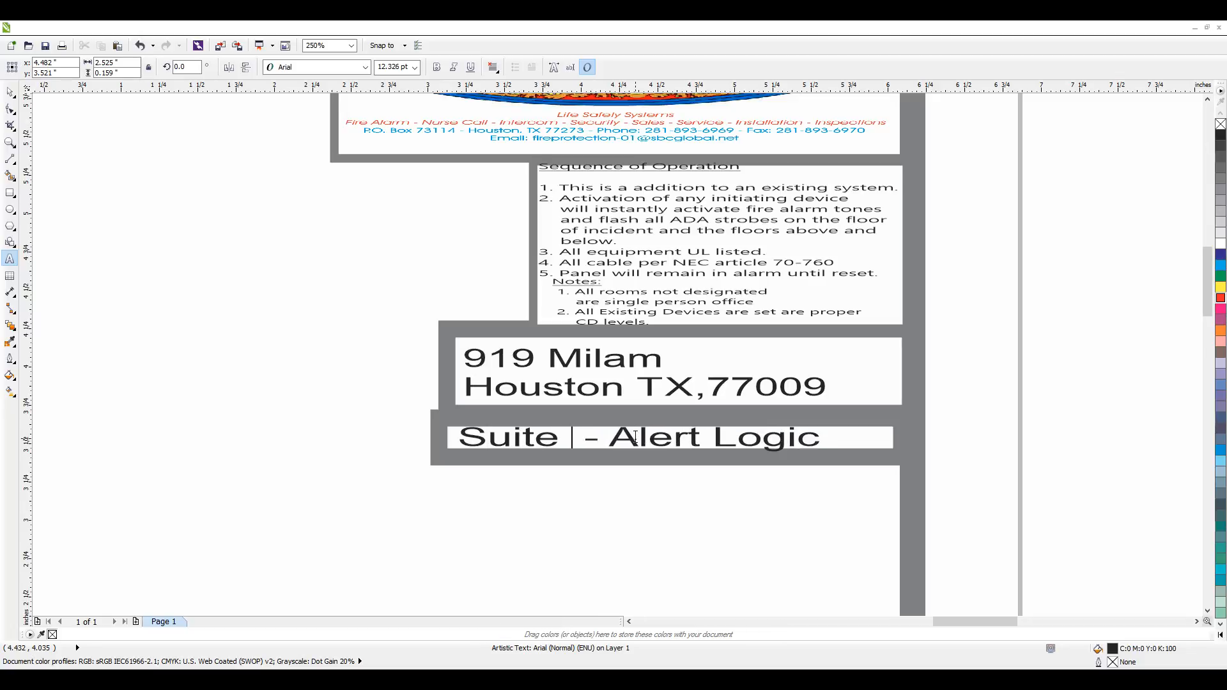
type("2000")
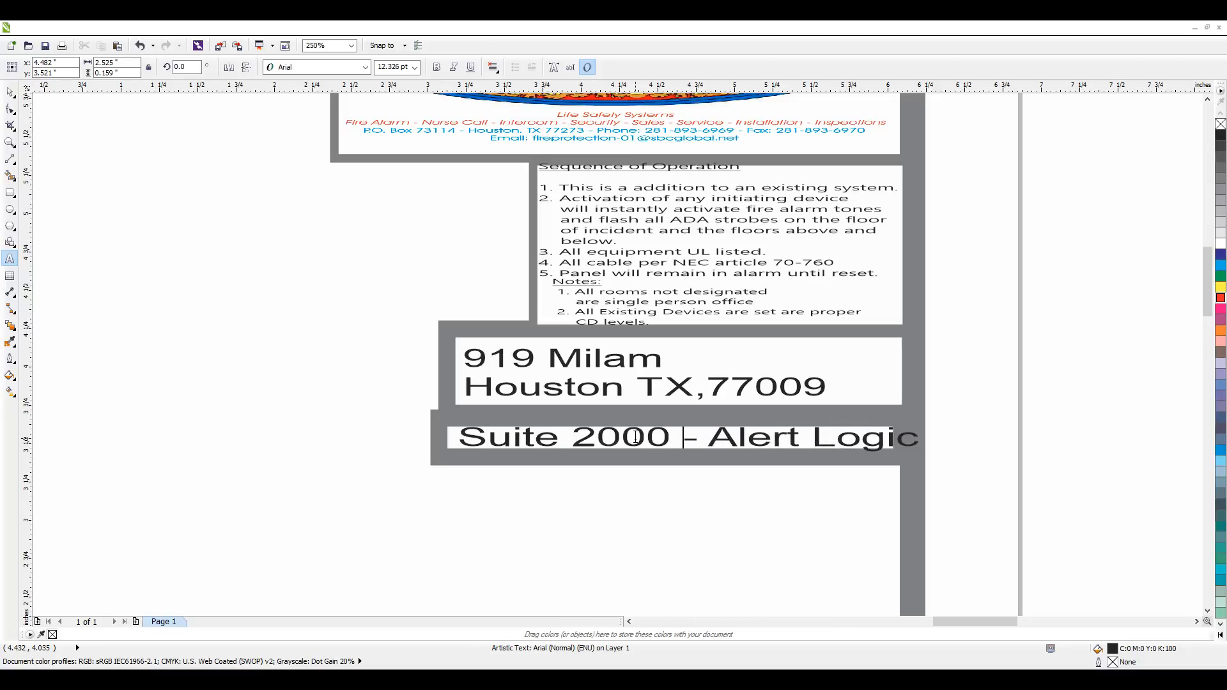
Replace "Alert Logic" with "Beginning Class" in the suite line of the title block
key("shift+End")
key("Delete")
type("Begg")
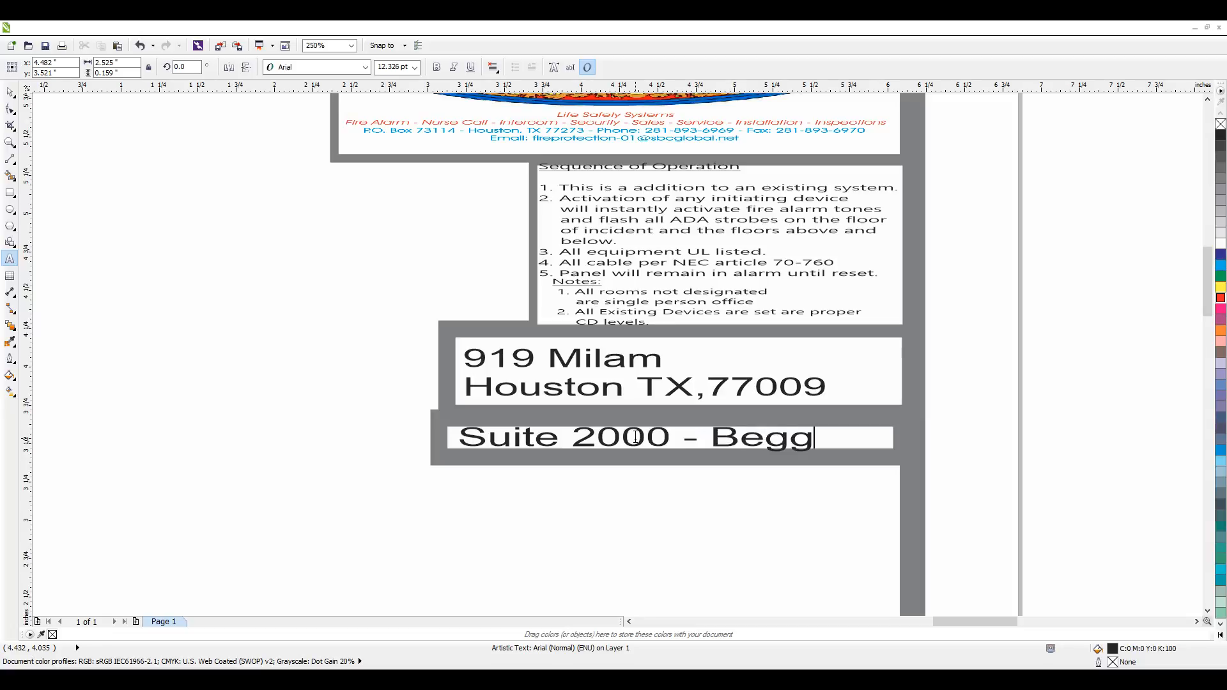
key("BackSpace")
type("inning")
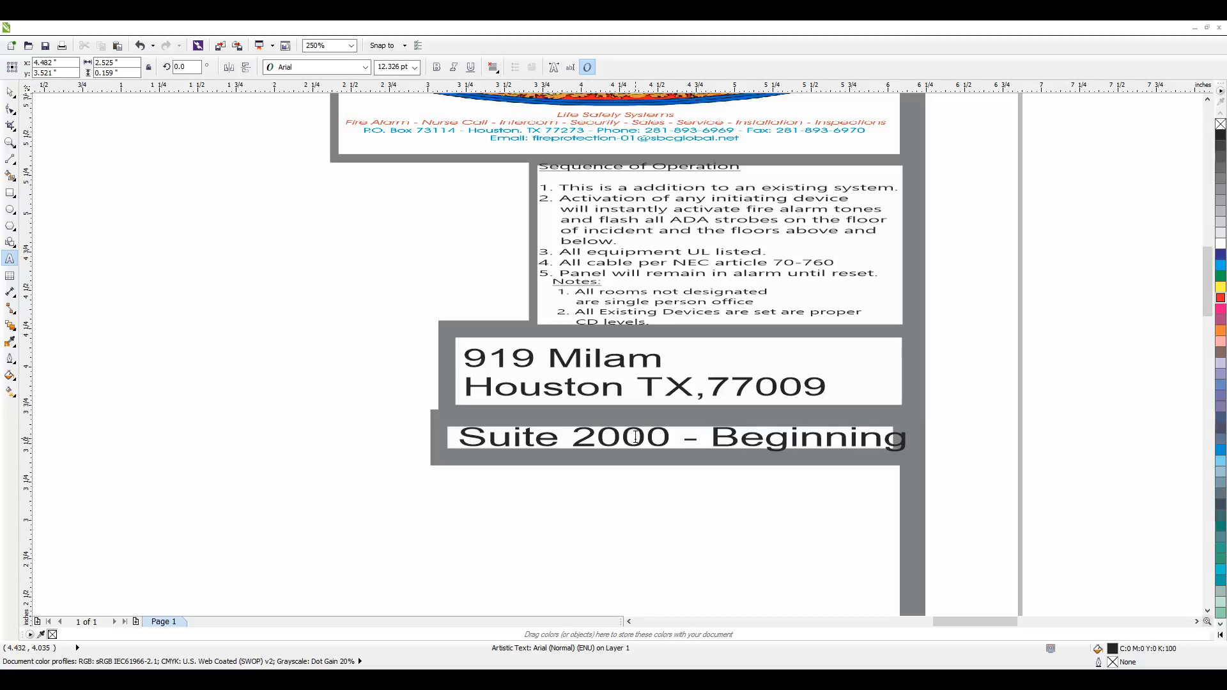
type(" Class")
Move the suite line about 0.91 inches to the left so its end fits inside the title block frame
scroll(675, 448, "down", 2)
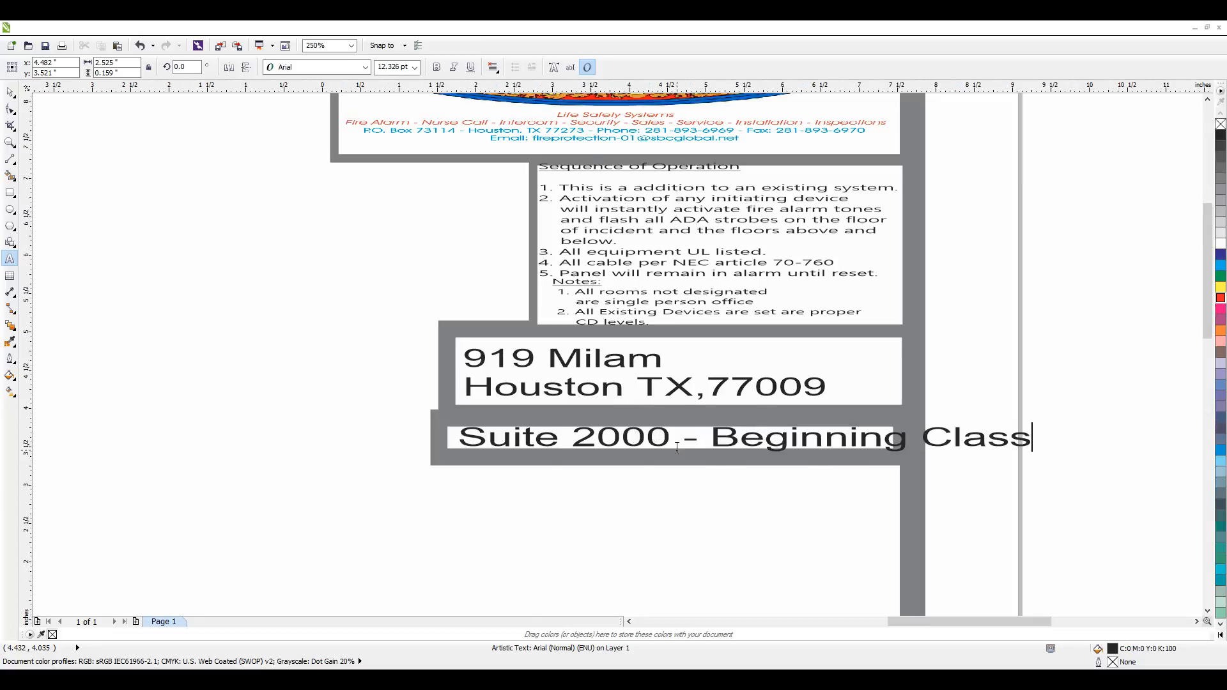
scroll(216, 364, "up", 3)
scroll(216, 366, "down", 3)
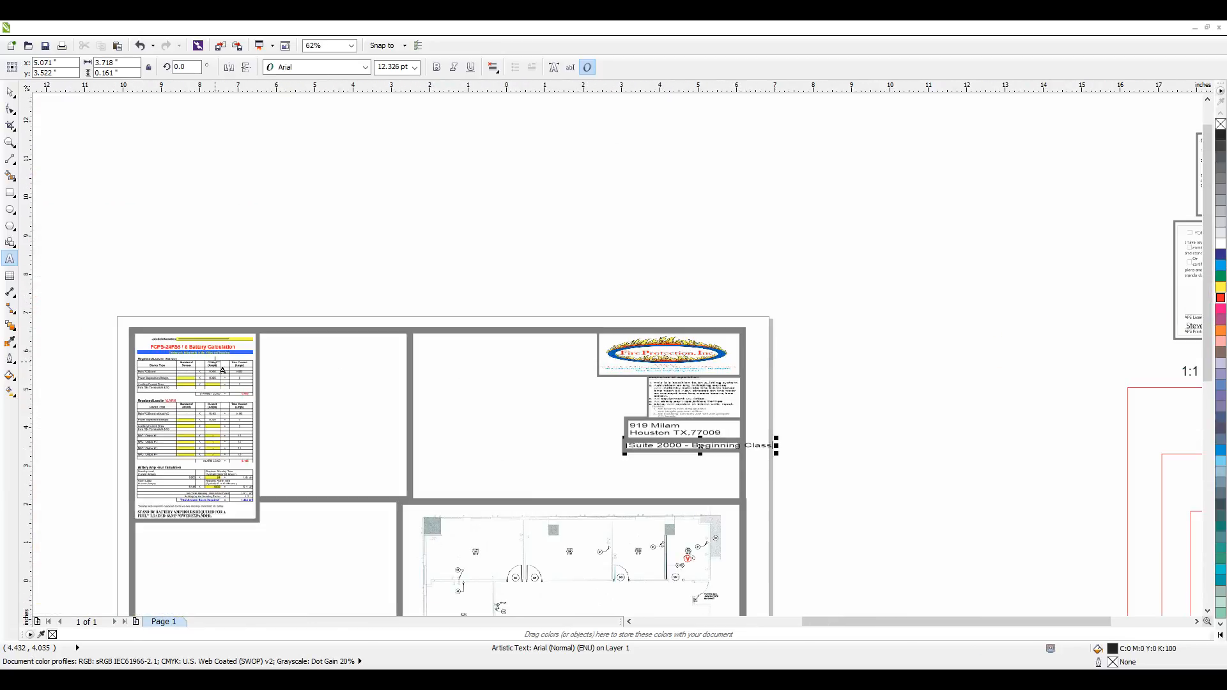
scroll(695, 488, "up", 2)
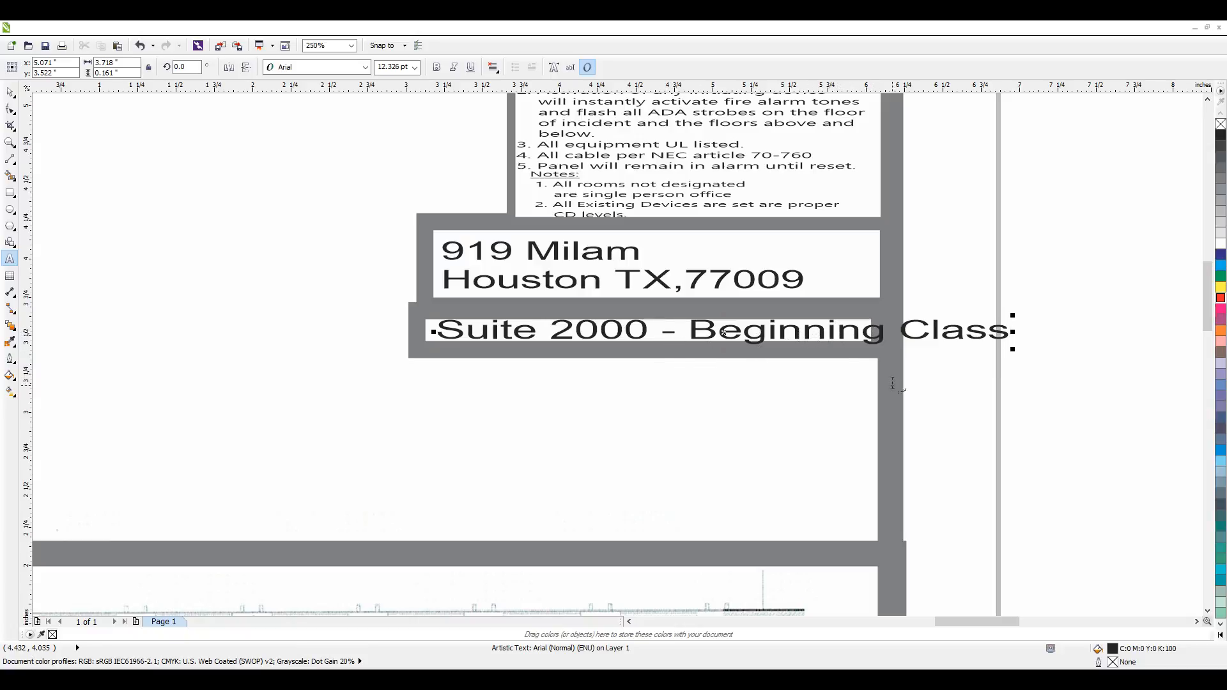
scroll(938, 409, "down", 1)
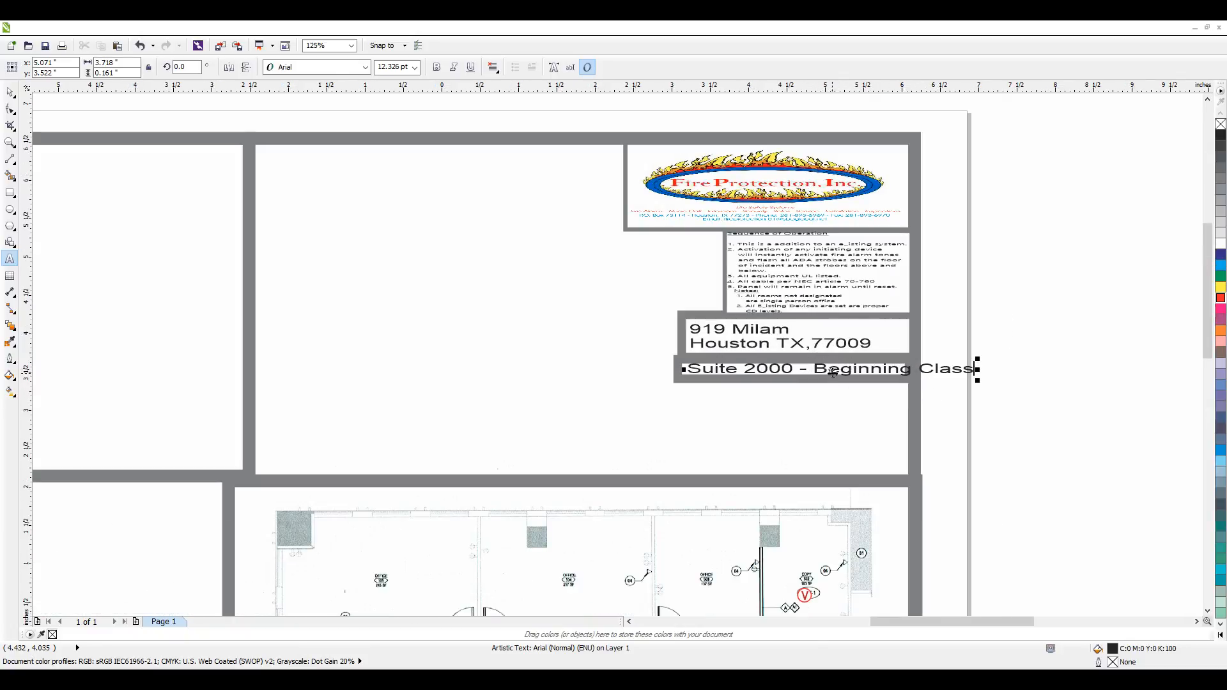
scroll(831, 370, "up", 1)
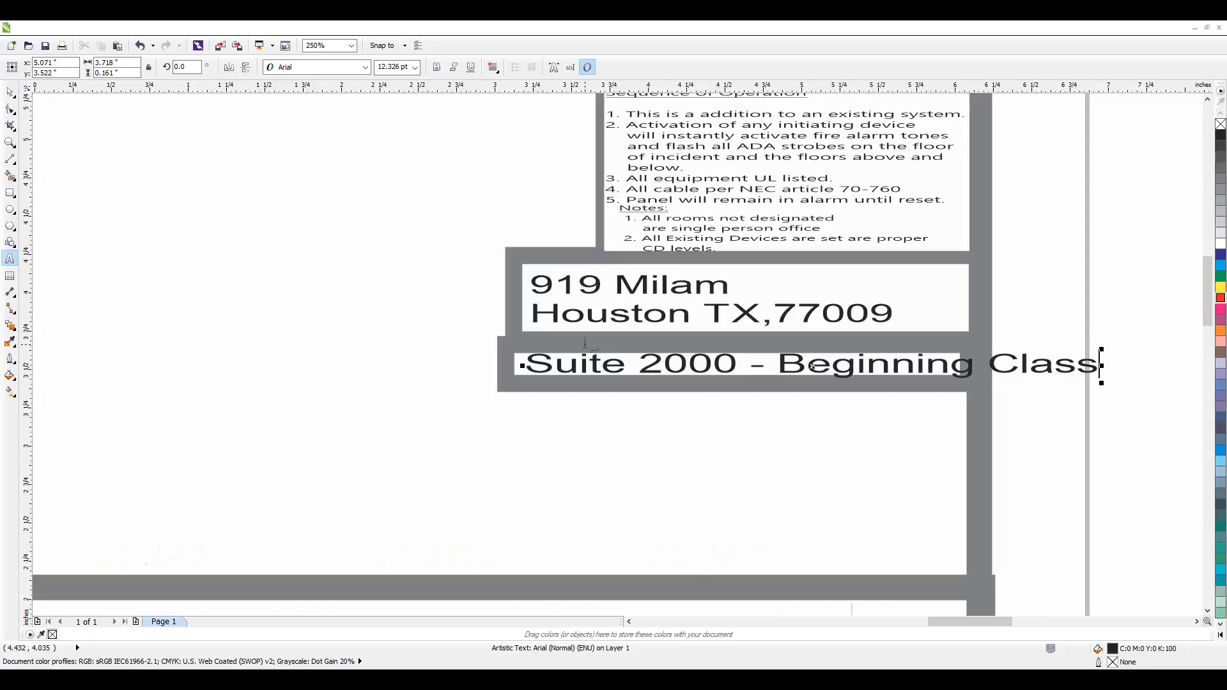
left_click(1005, 364)
left_click(1029, 365)
left_click(1055, 366)
scroll(808, 366, "up", 3)
scroll(790, 353, "up", 2)
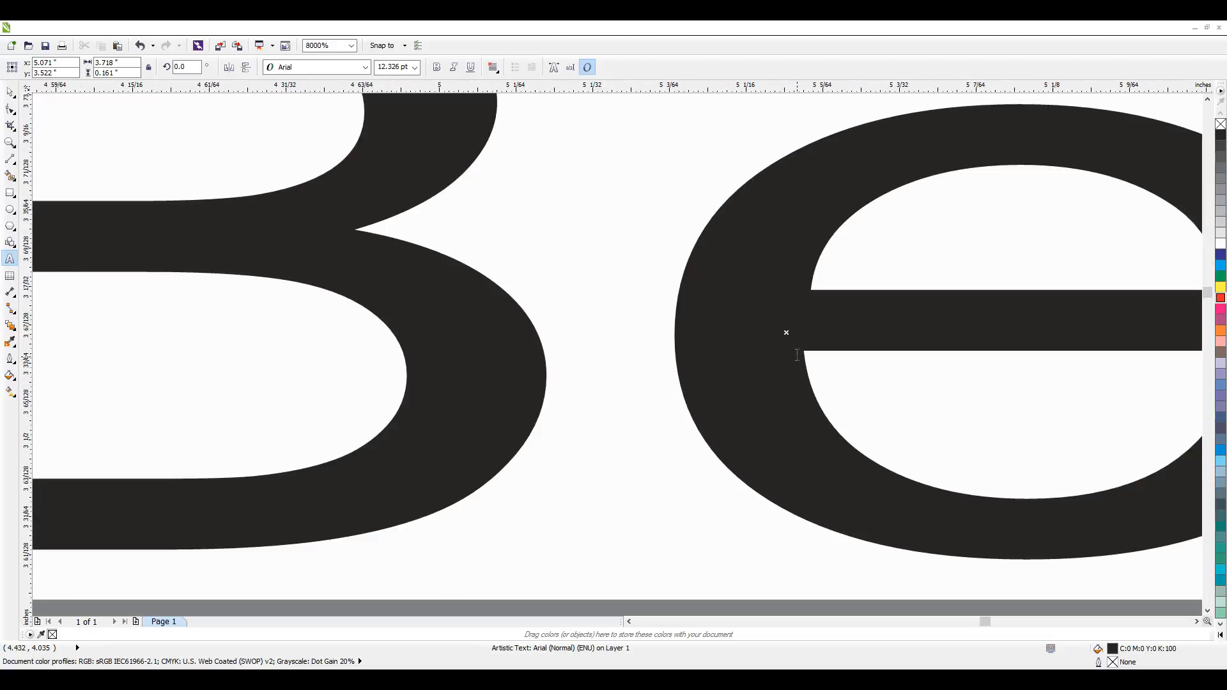
scroll(787, 334, "down", 2)
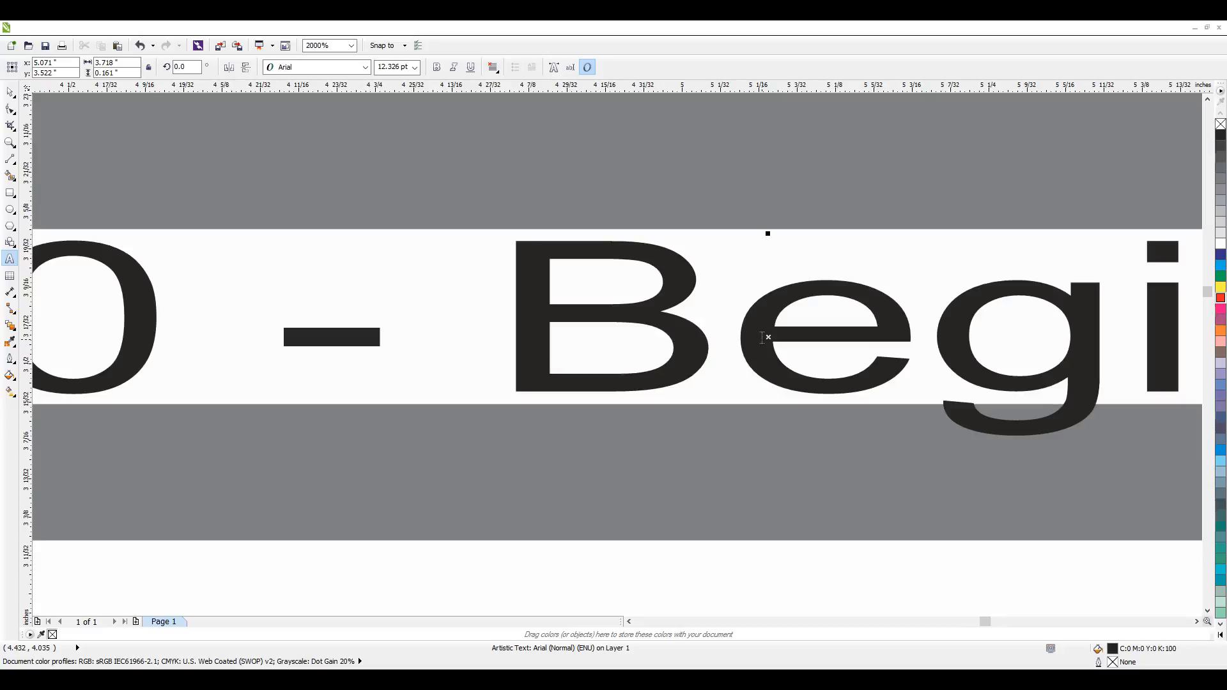
scroll(757, 337, "down", 3)
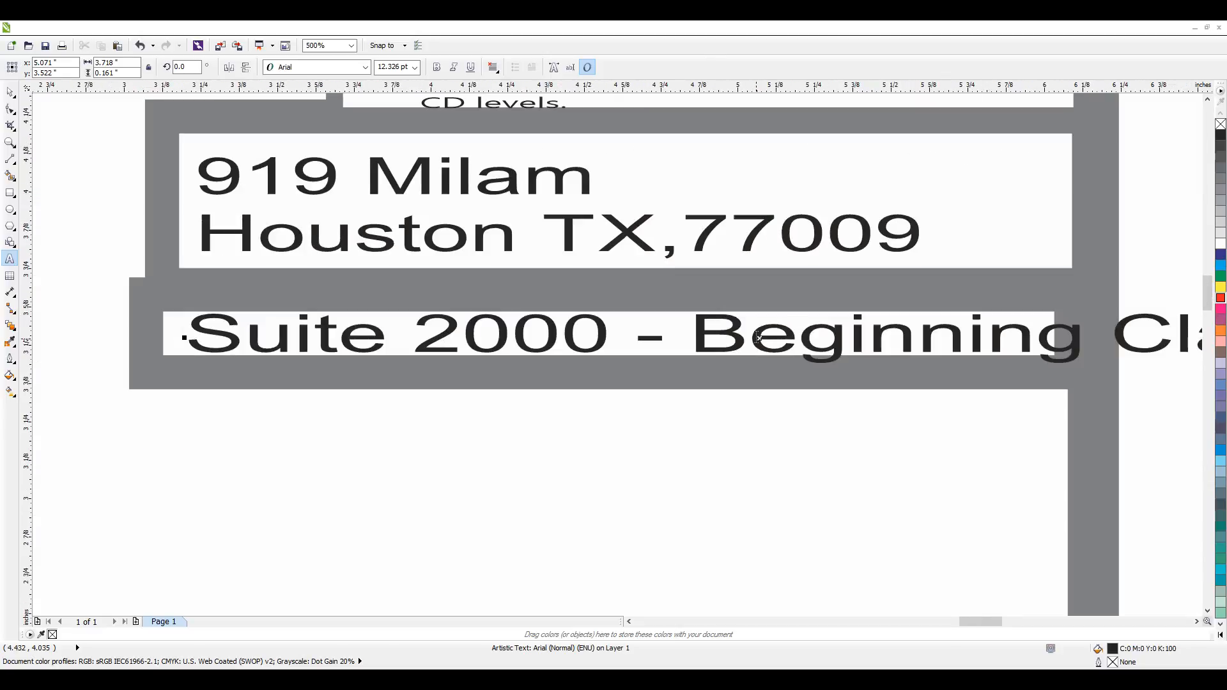
left_click_drag(758, 338, 614, 340)
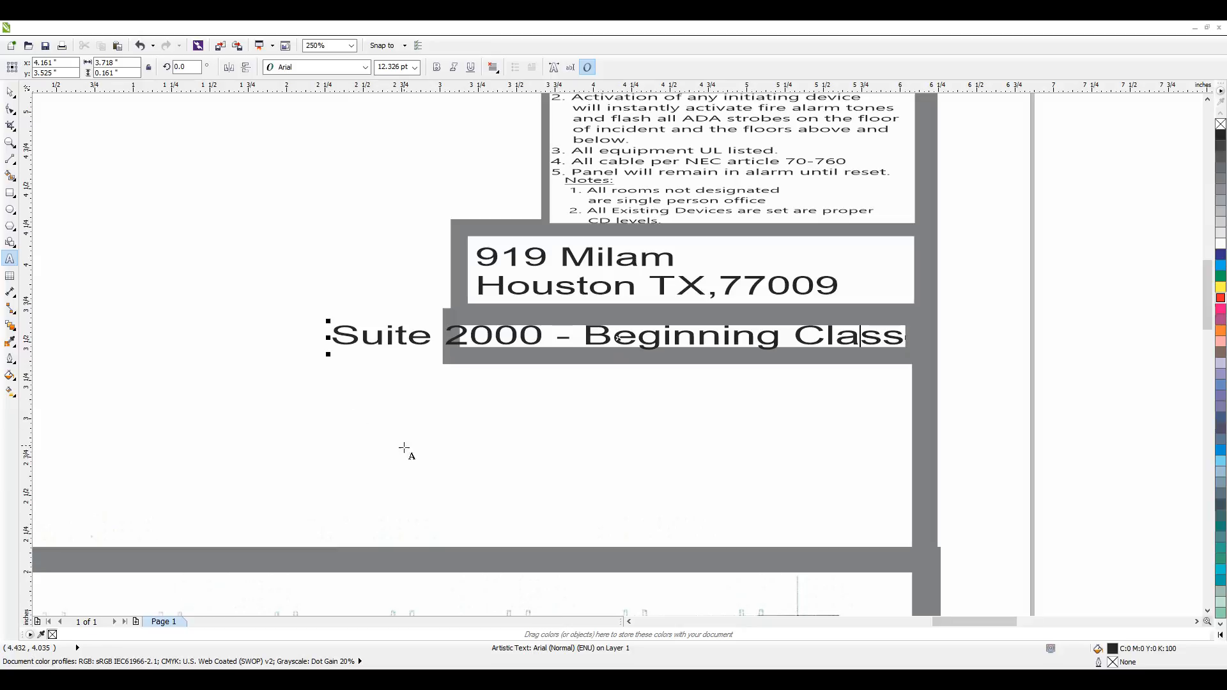
left_click(1028, 397)
left_click(1008, 453)
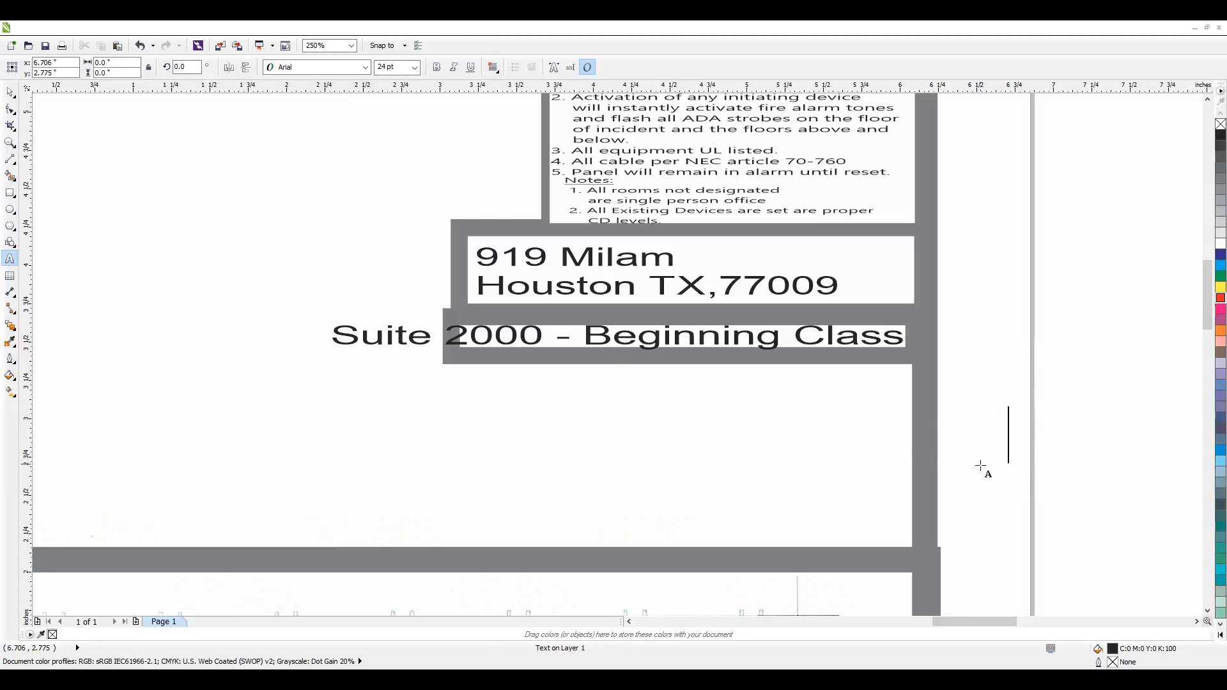
left_click(599, 441)
left_click(253, 262)
left_click(294, 174)
type("ads")
key("BackSpace")
key("BackSpace")
key("BackSpace")
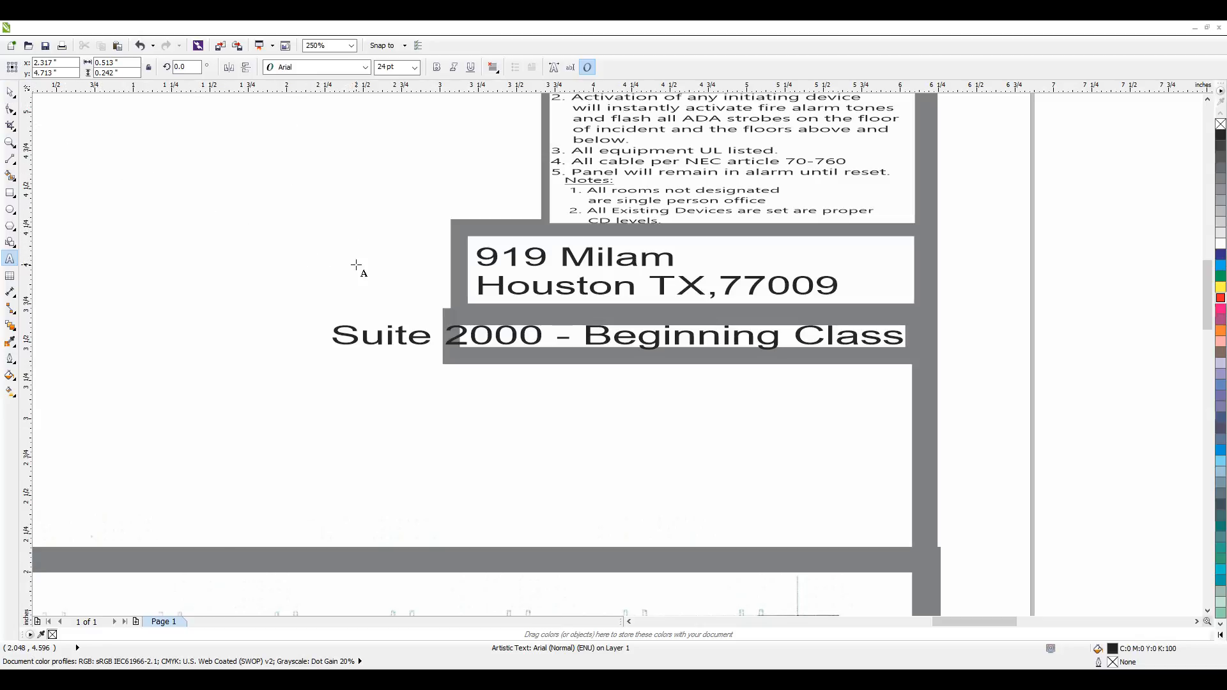
type("V")
key("BackSpace")
left_click(9, 91)
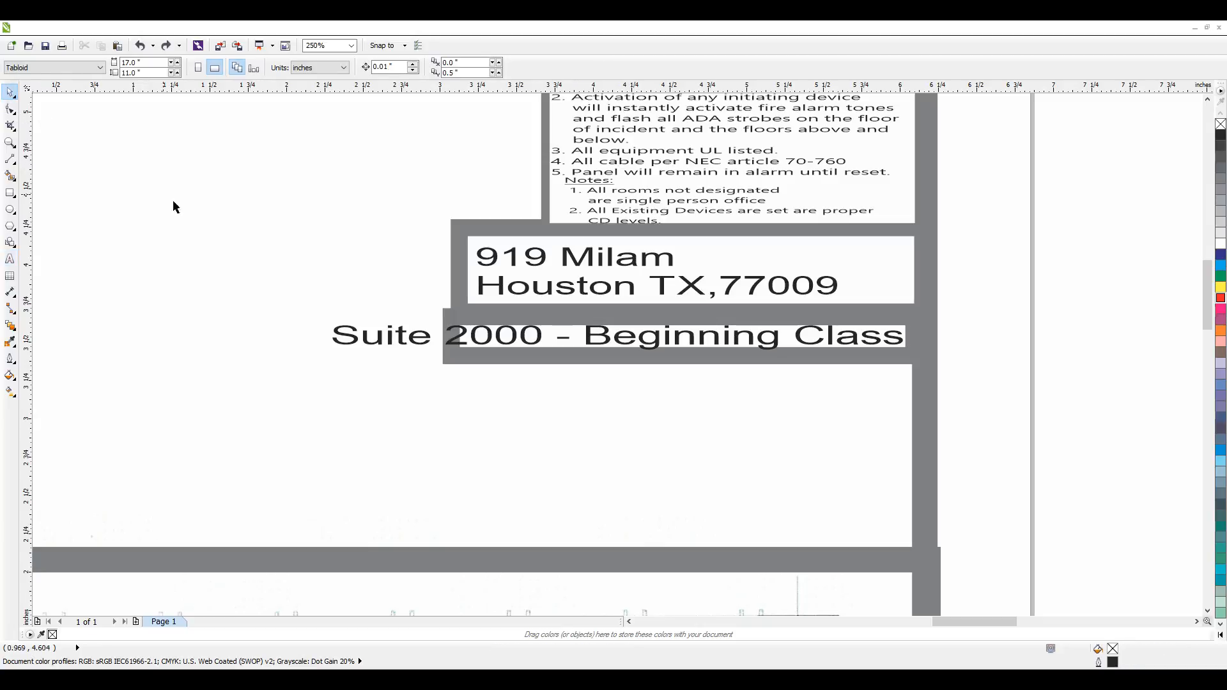
left_click(10, 192)
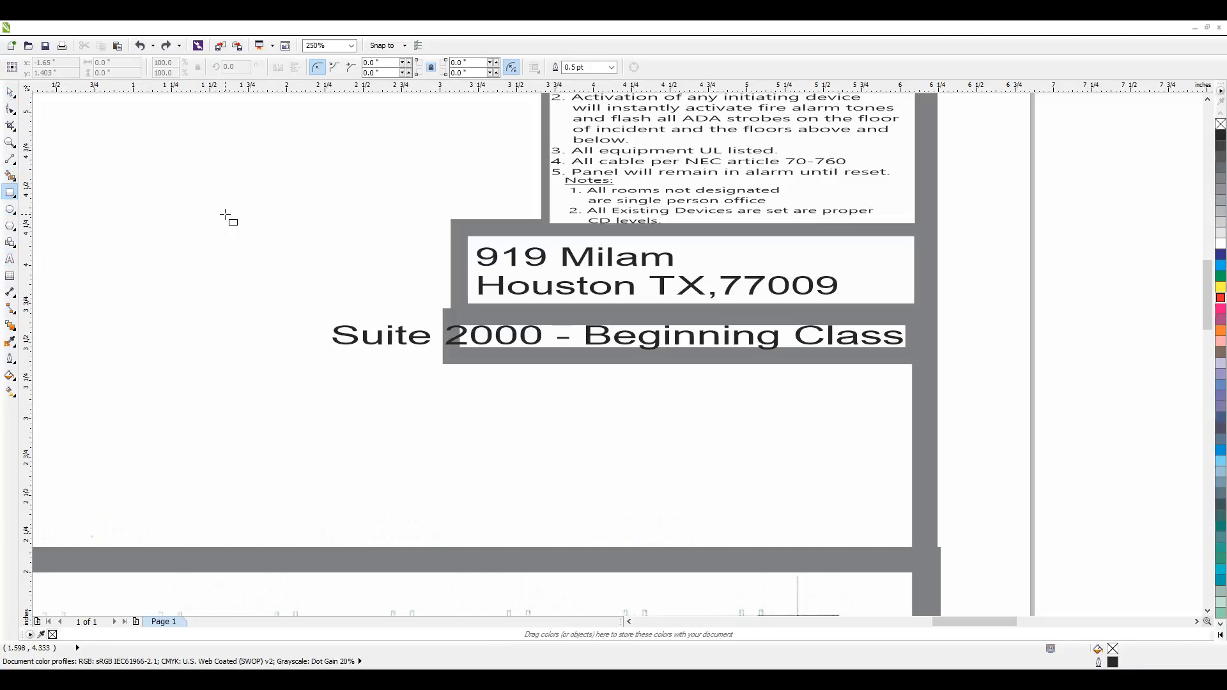
left_click(9, 94)
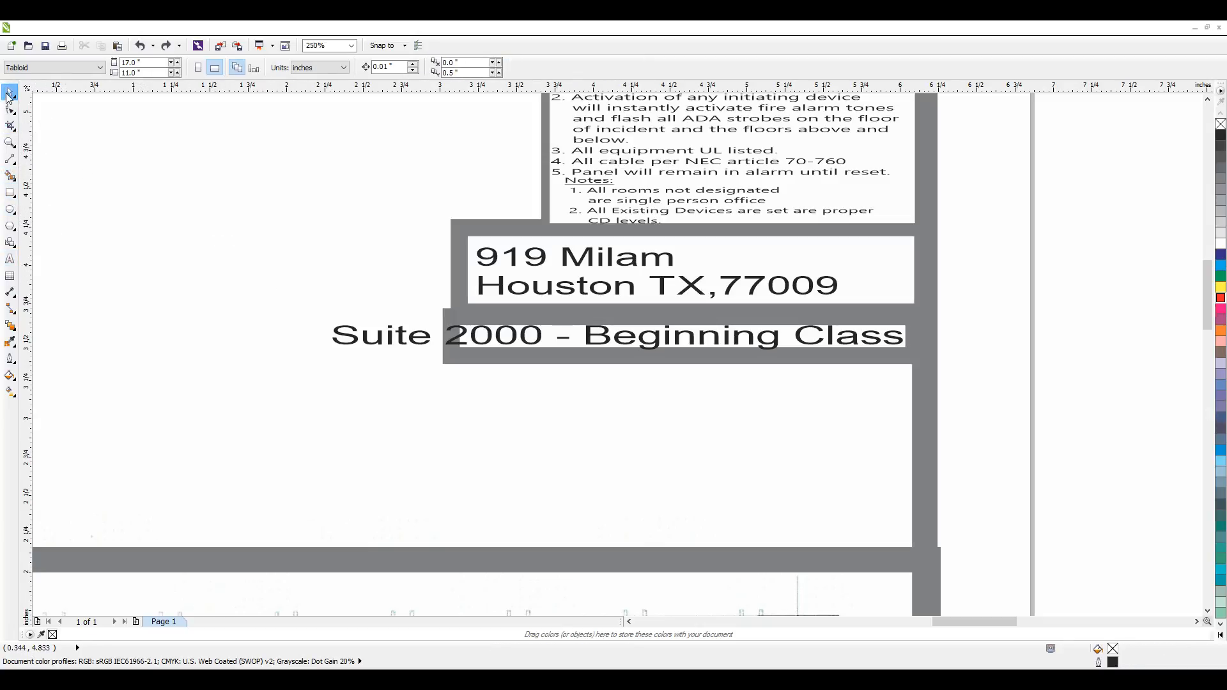
left_click(10, 109)
Widen the gray frame around the suite line to about 3.9 inches by extending its left side until it encloses the whole text
left_click(9, 93)
left_click(445, 363)
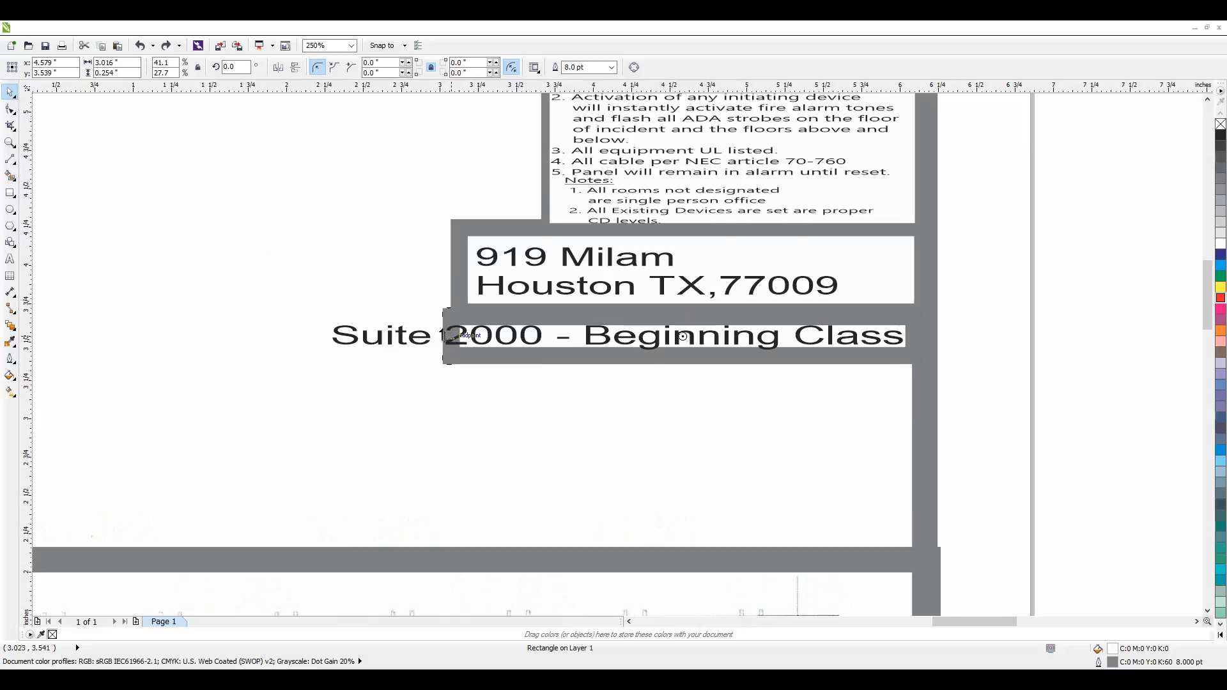
scroll(455, 337, "up", 3)
scroll(496, 336, "down", 3)
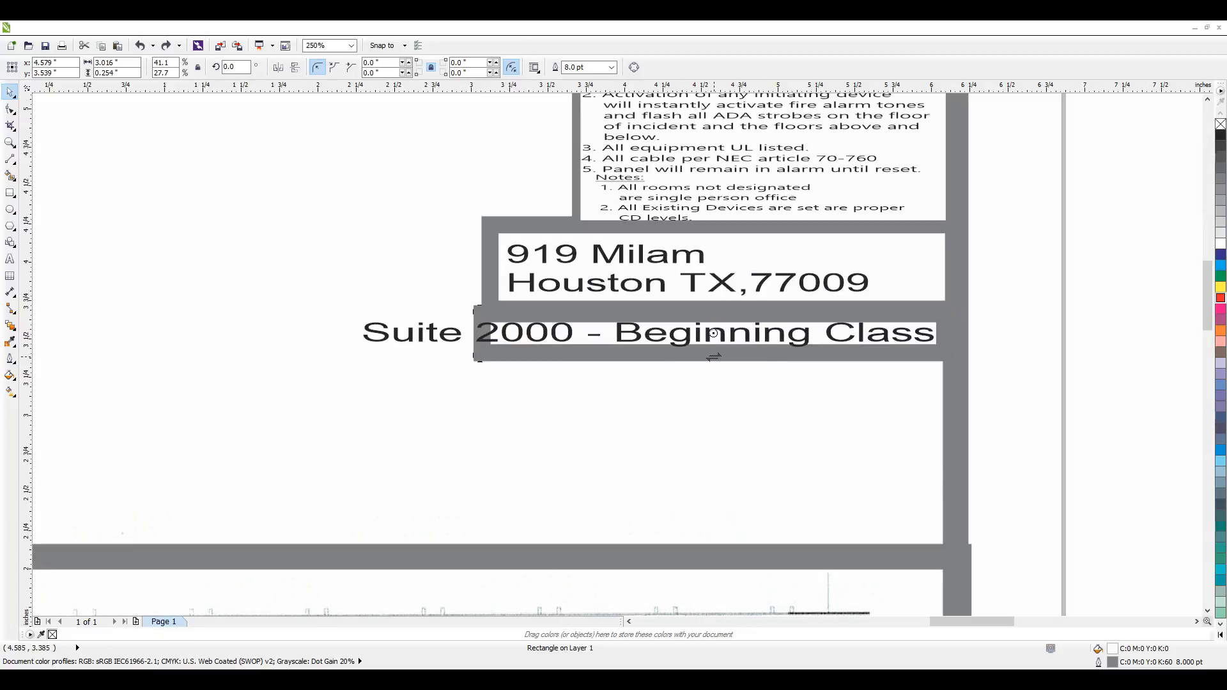
left_click(482, 359)
left_click_drag(480, 333, 351, 333)
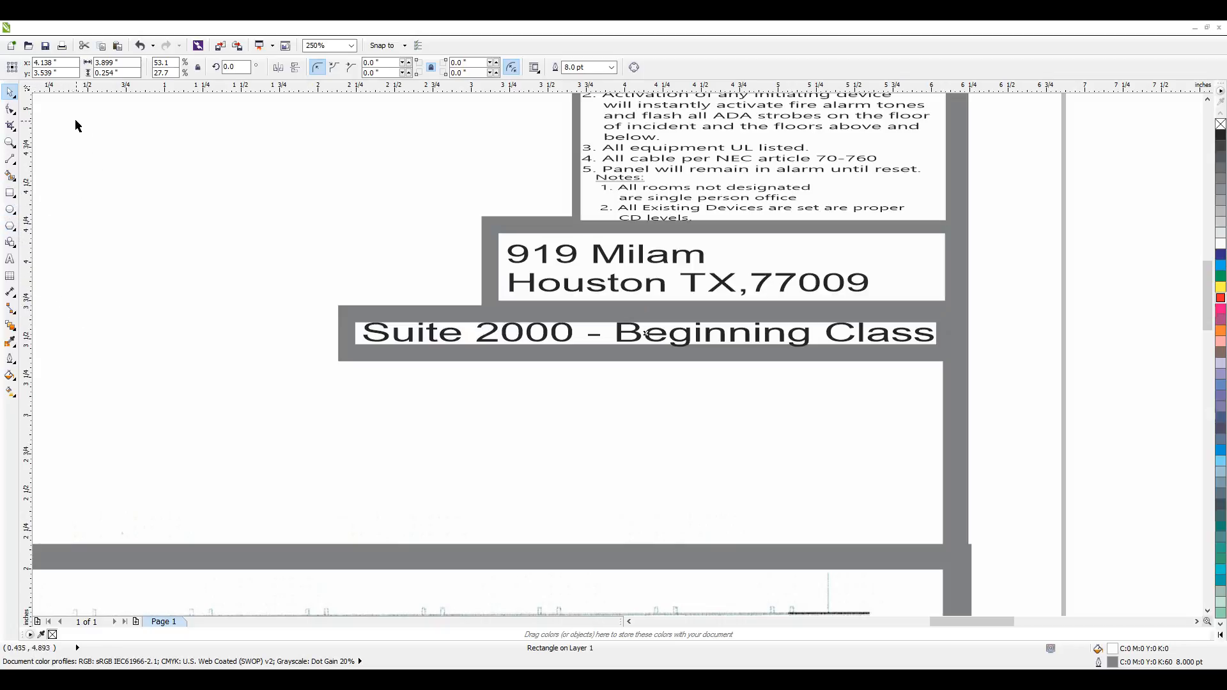
left_click(9, 194)
left_click_drag(324, 424, 486, 495)
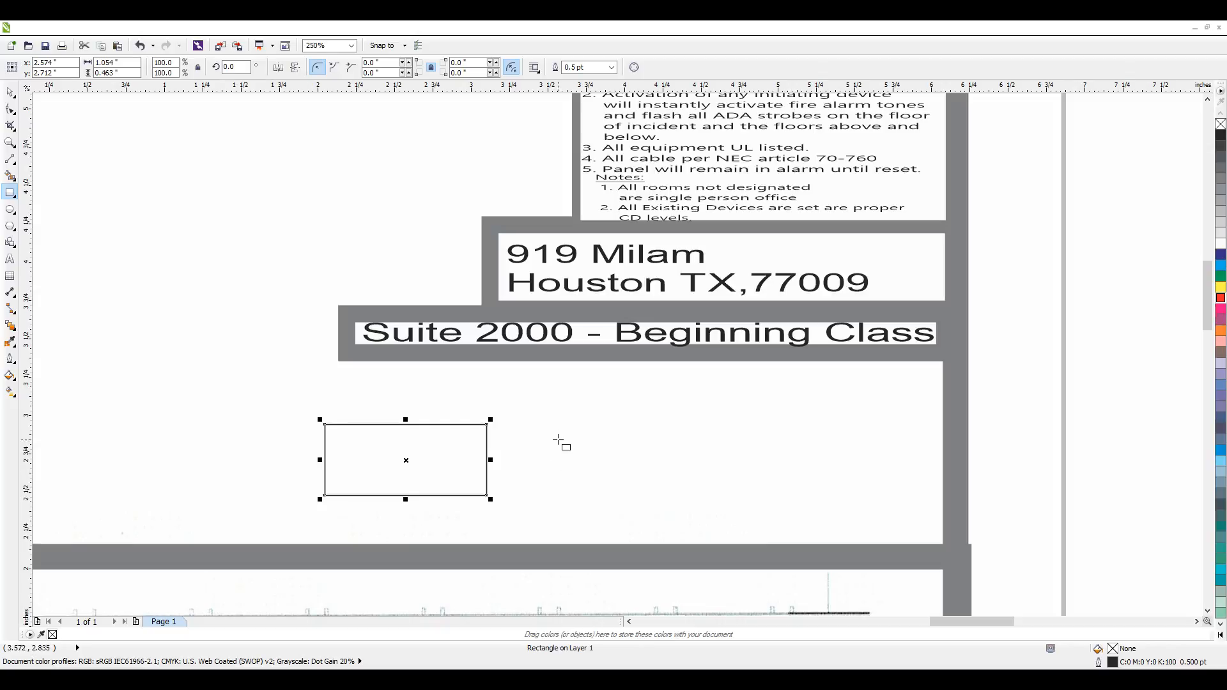
left_click_drag(556, 430, 625, 511)
left_click_drag(675, 426, 736, 520)
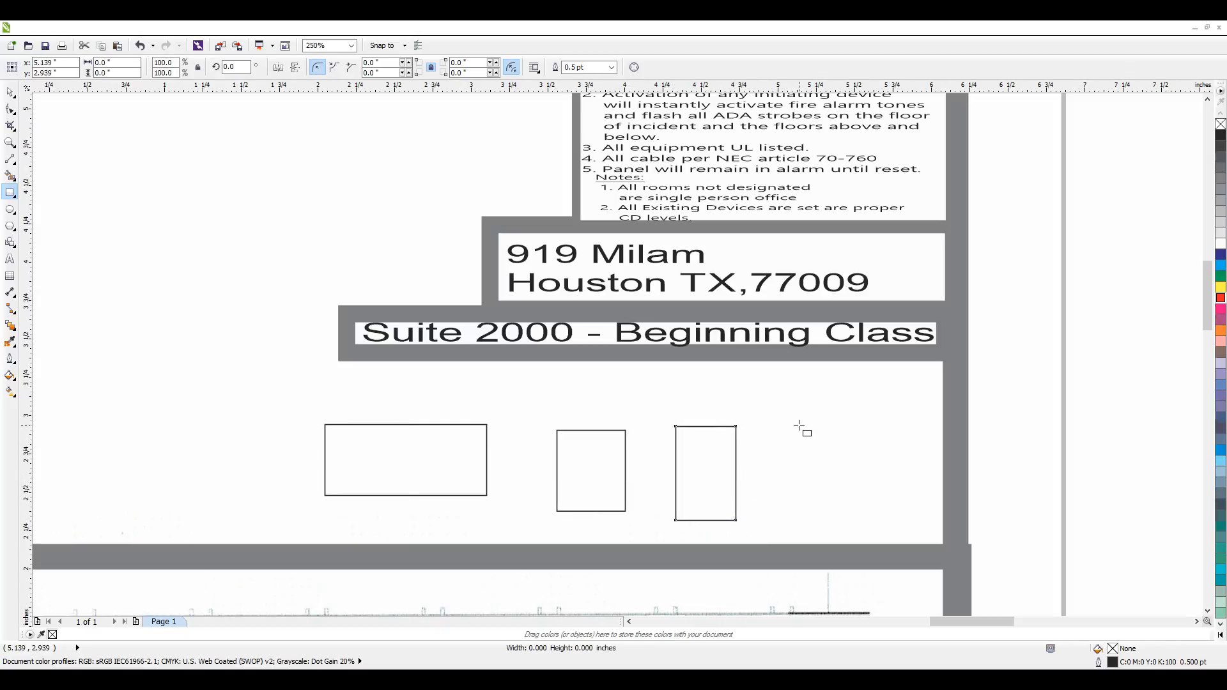
left_click_drag(799, 425, 861, 534)
left_click_drag(909, 407, 679, 481)
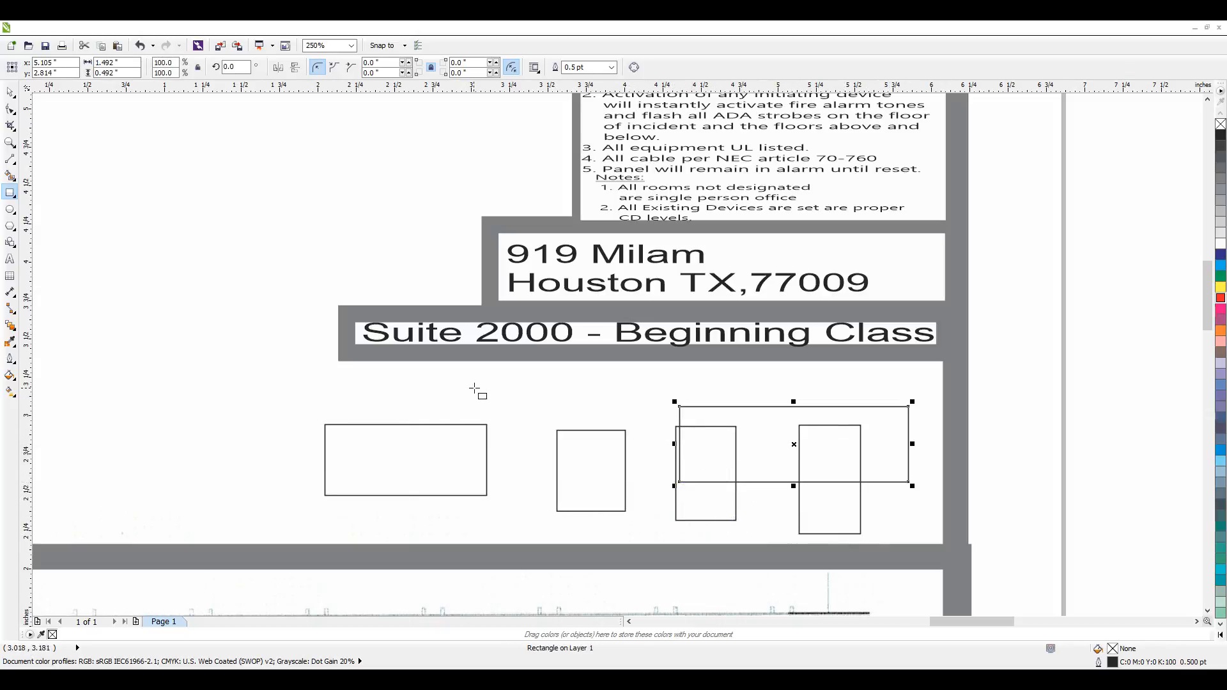
left_click_drag(480, 386, 770, 482)
key("ctrl+z")
key("ctrl+z")
key("ctrl+z")
key("ctrl+z")
key("ctrl+z")
key("ctrl+z")
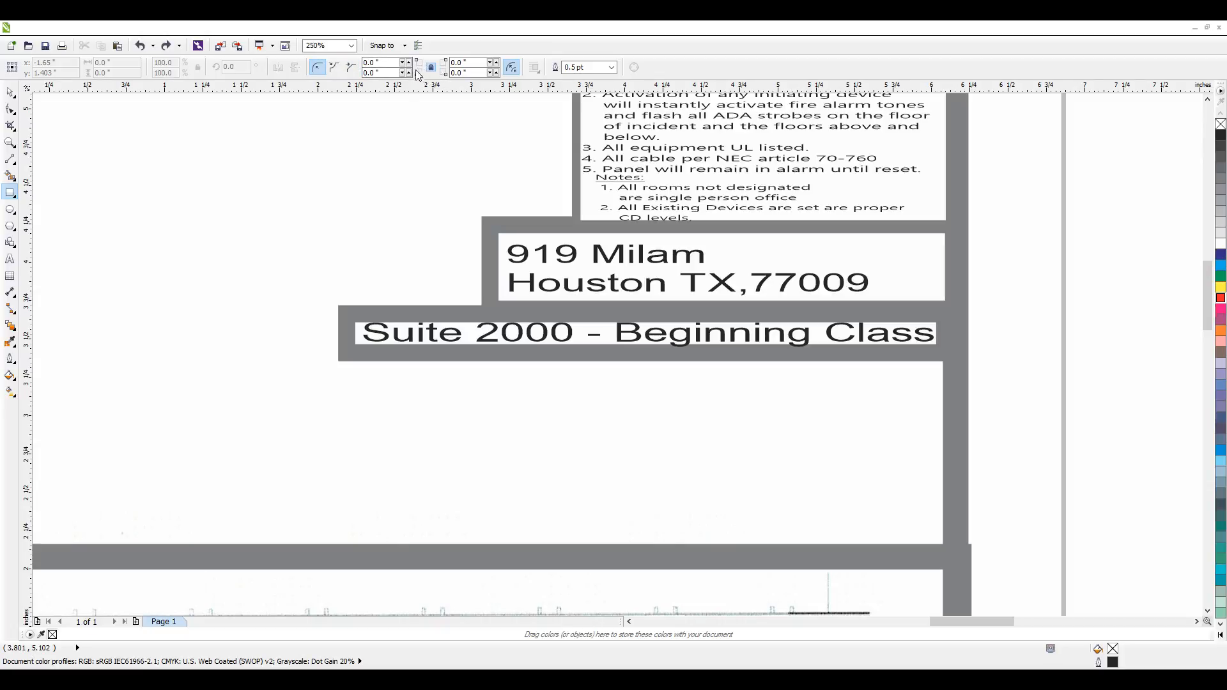
Draw a rectangle about 2.07 by 0.51 inches below the suite line with an 8 pt outline
left_click(613, 68)
left_click(588, 155)
mouse_move(291, 374)
left_mouse_down()
mouse_move(441, 442)
mouse_move(591, 484)
mouse_move(554, 439)
mouse_move(575, 442)
mouse_move(580, 462)
mouse_move(609, 453)
left_mouse_up()
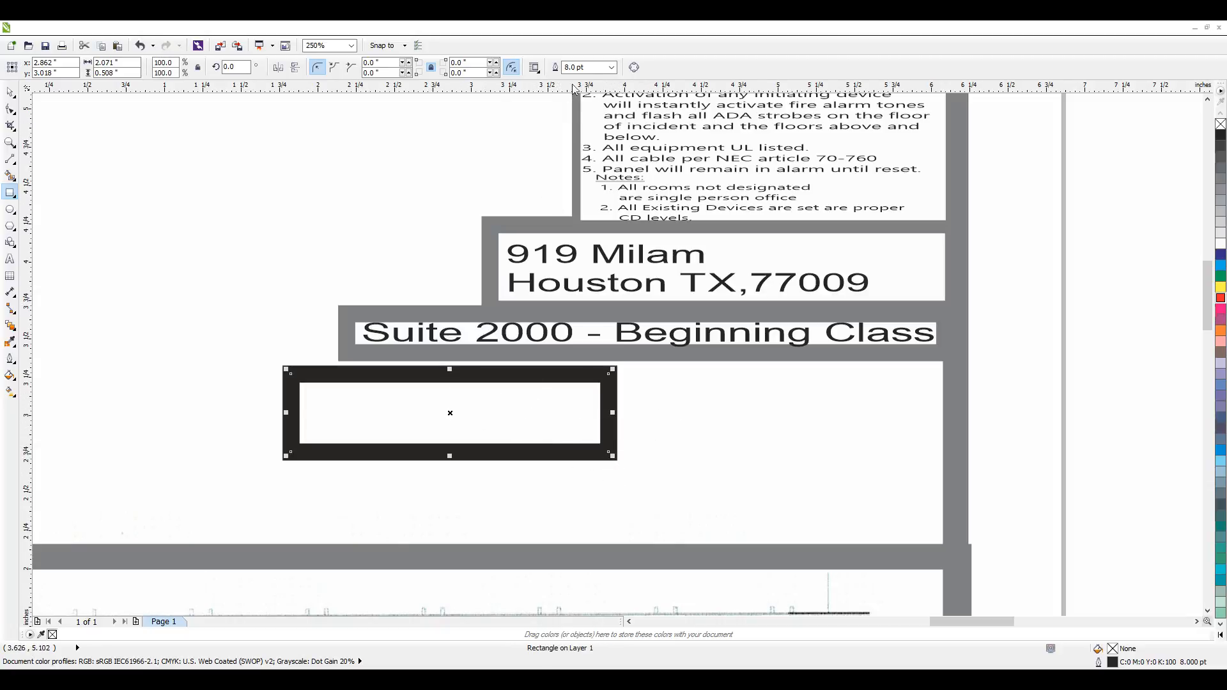
Try outline widths of 1 pt and 8 pt on the new rectangle below the suite line
left_click(598, 66)
type("1")
key("Return")
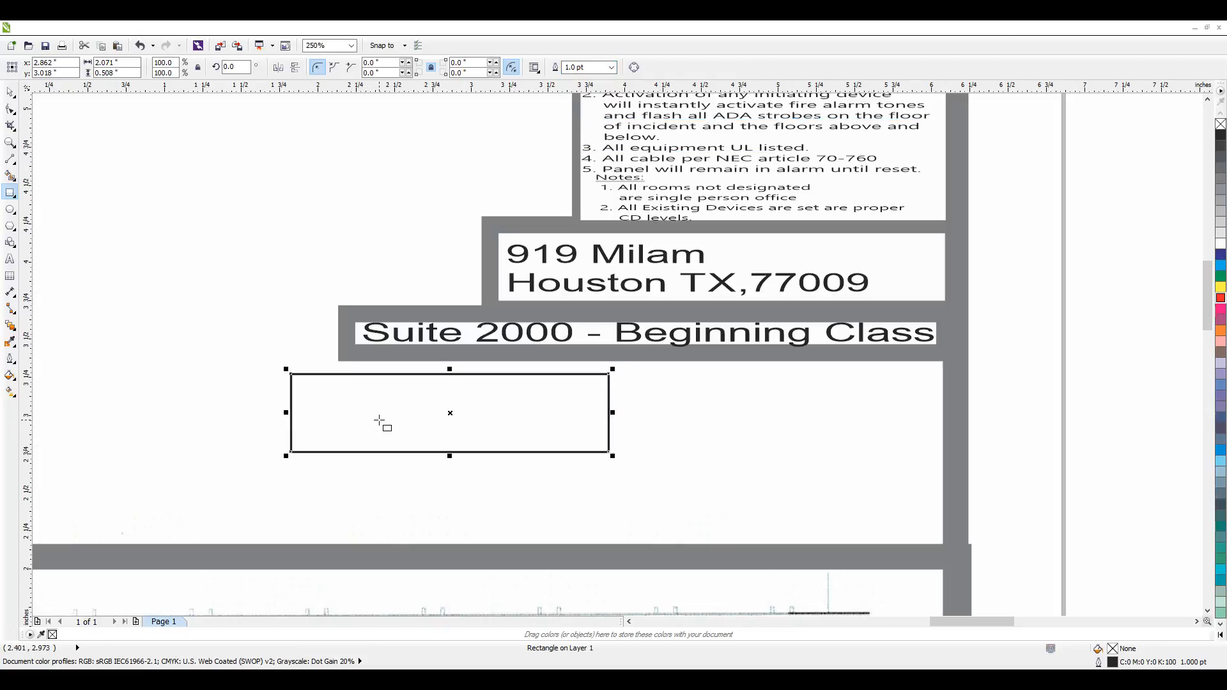
left_click(599, 67)
type("8")
key("Return")
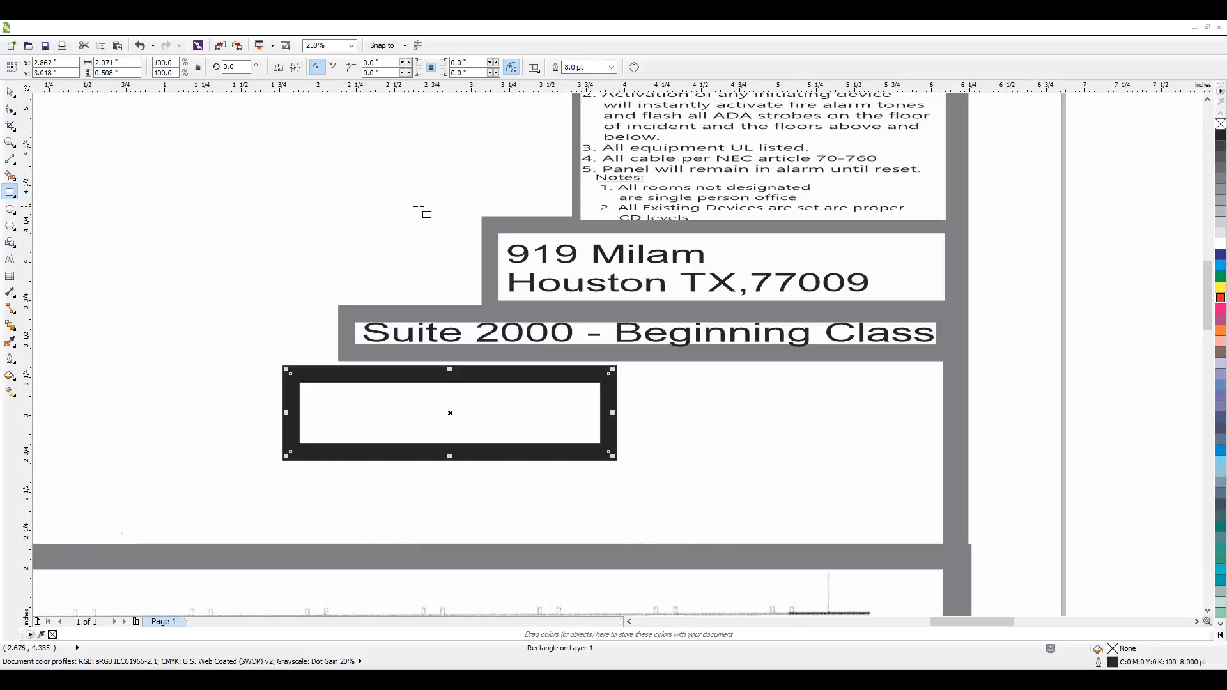
Set the outline width of the rectangle below the suite line to 1 pt
left_click(614, 69)
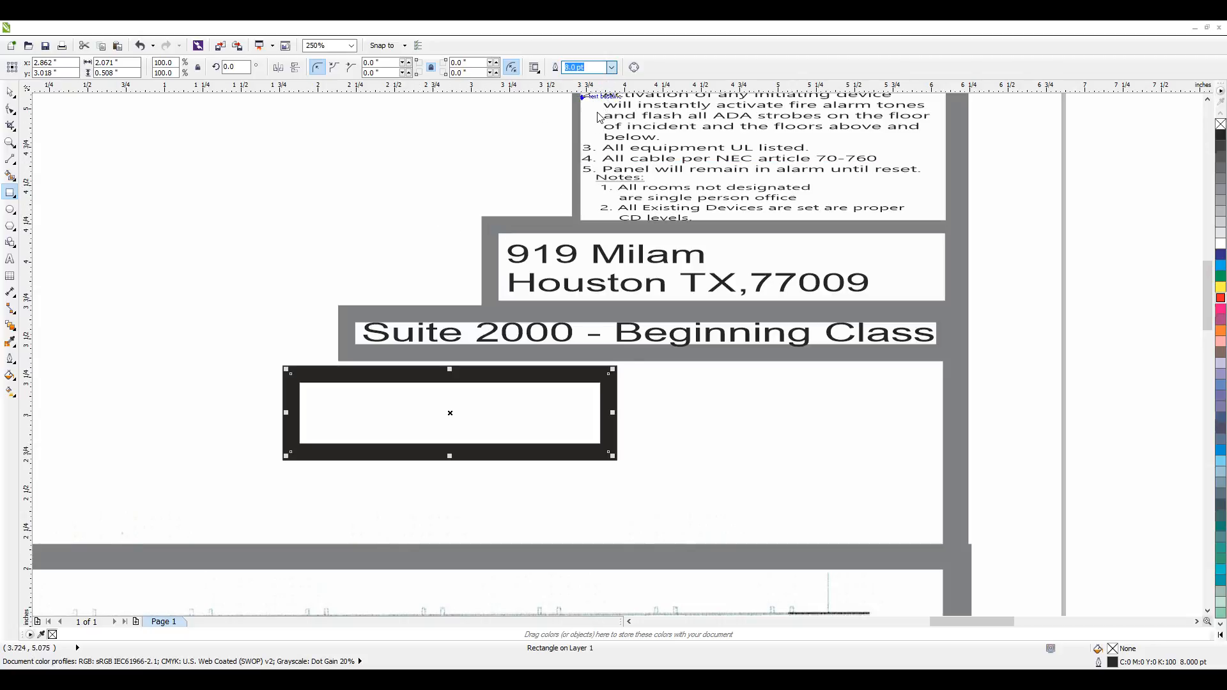
type("1")
key("Return")
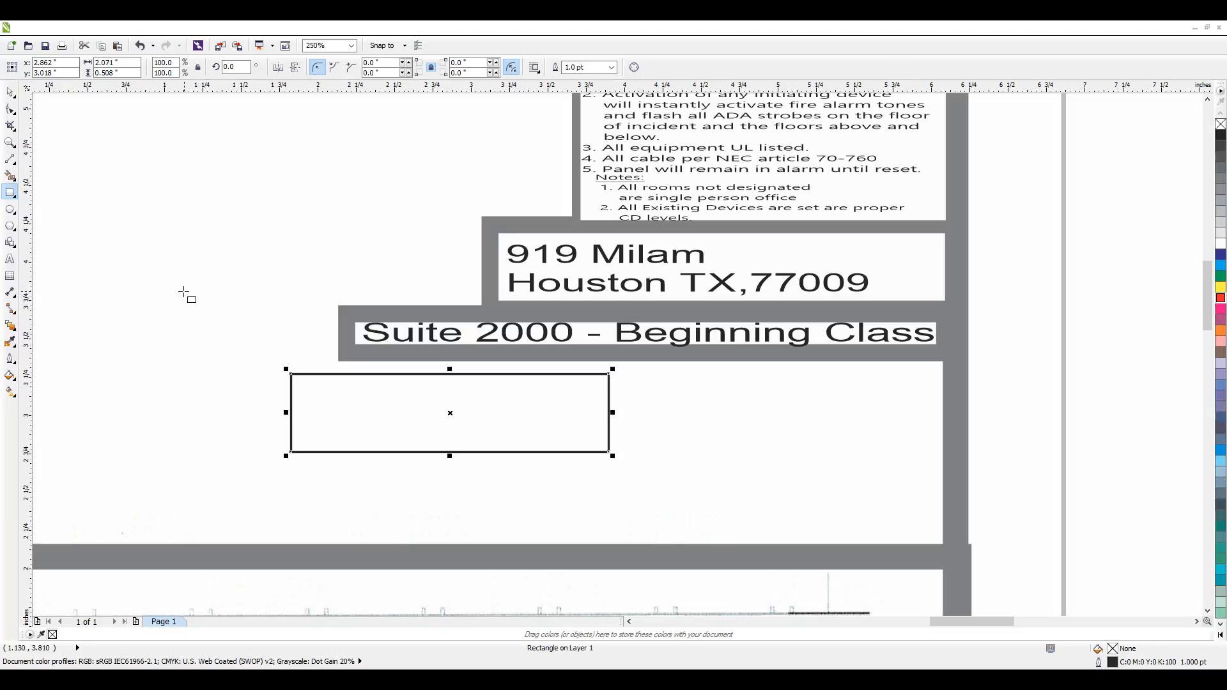
Set the outline width of the large gray border around the sheet to 8 pt
key("Escape")
left_click(611, 67)
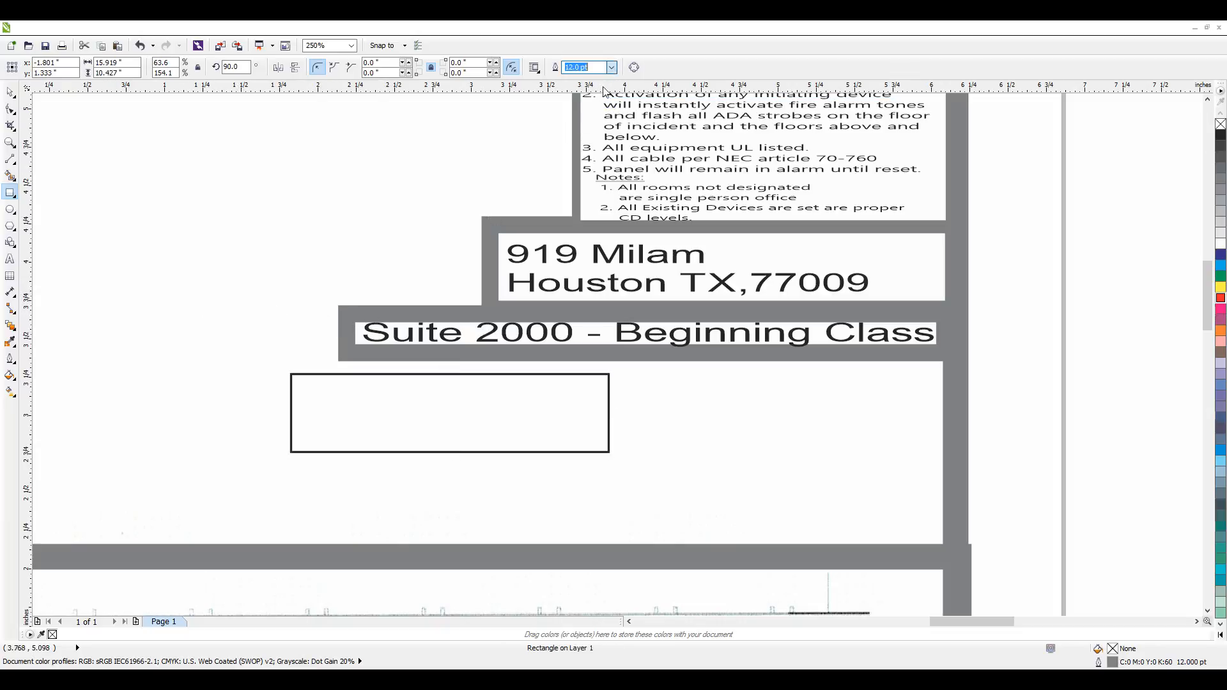
left_click(581, 154)
Try a 16 pt outline on the sheet's large gray border and undo it
left_click(612, 67)
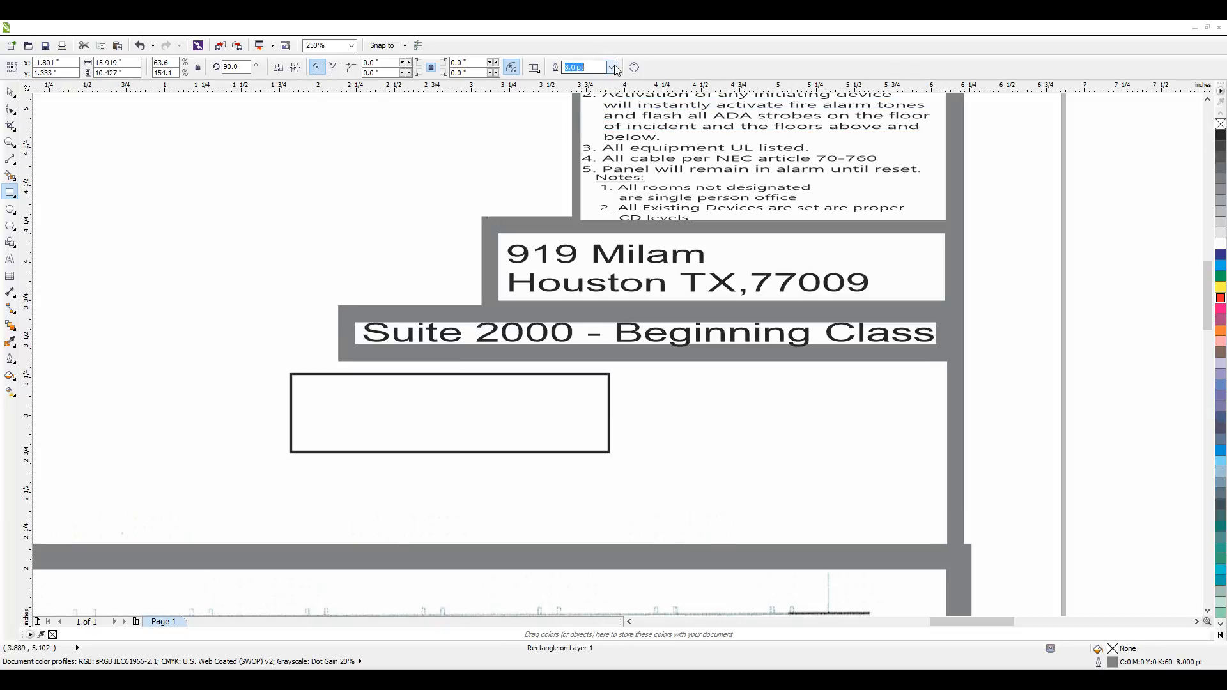
left_click(588, 185)
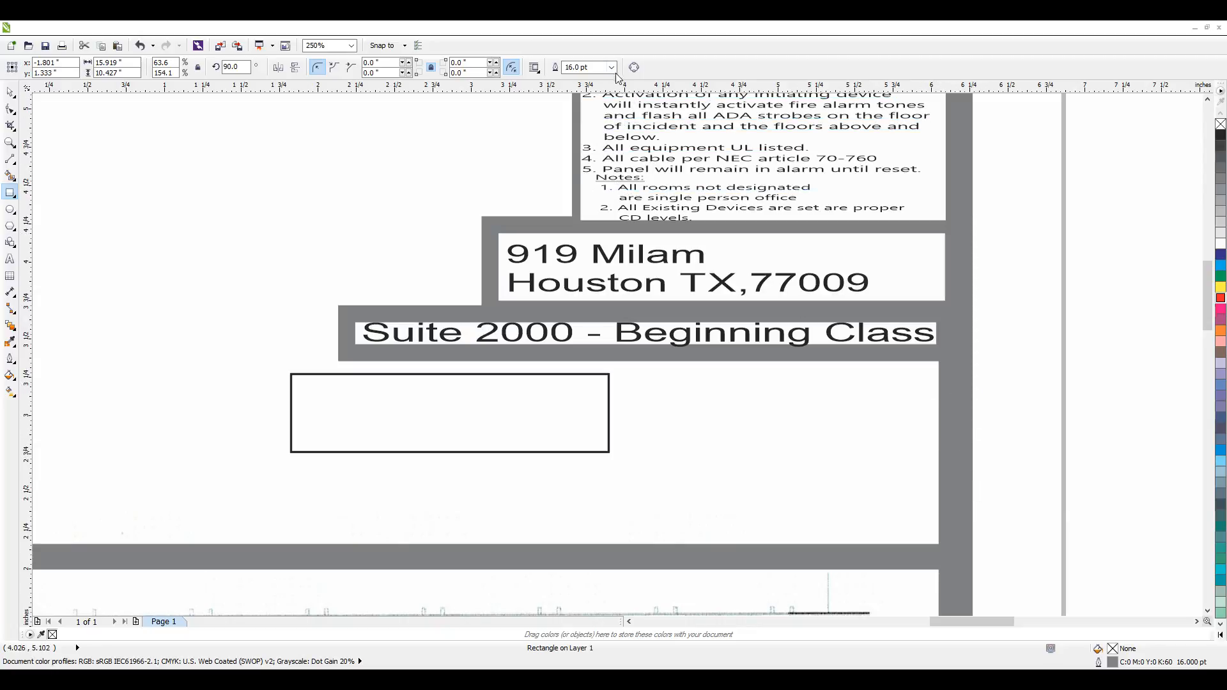
left_click(585, 67)
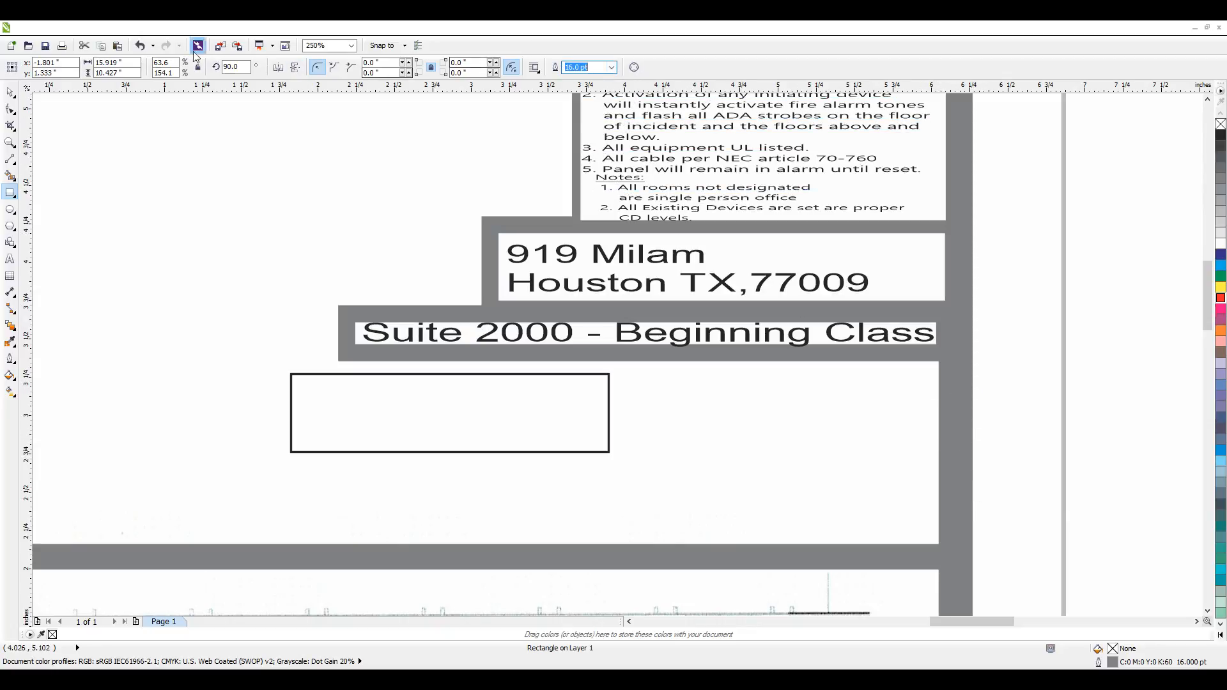
left_click(140, 45)
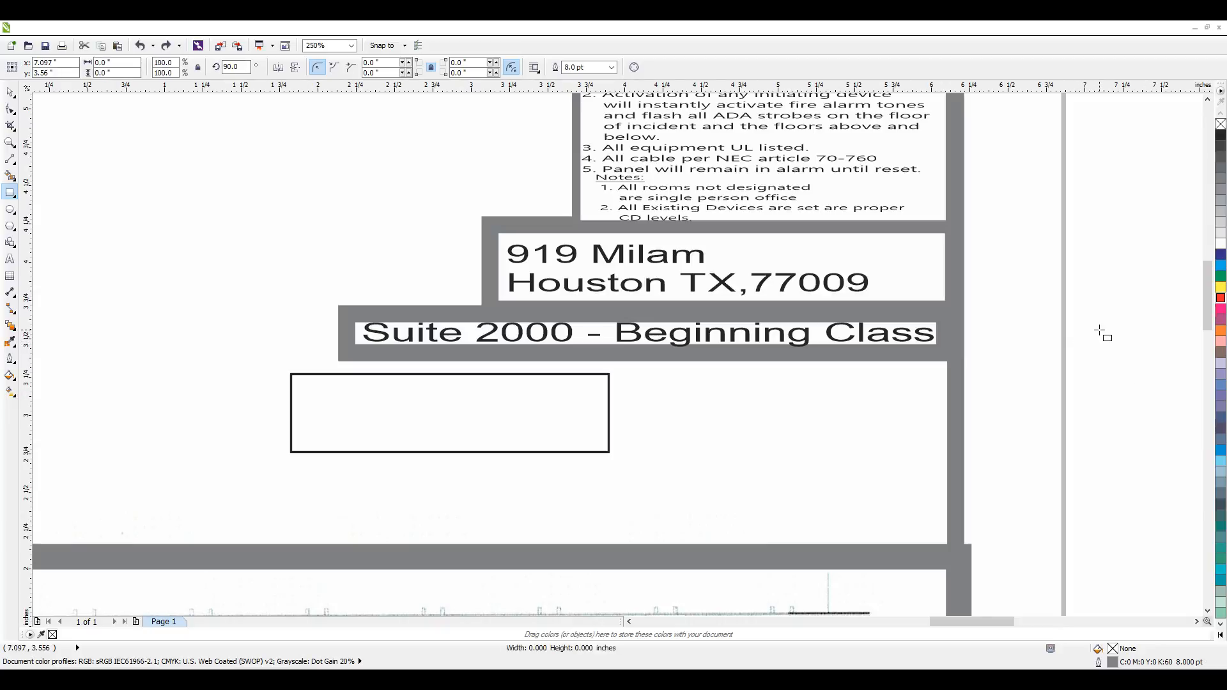
Draw and undo a small test rectangle beside the sheet, and set the default outline width to 16 pt
left_click_drag(1091, 256, 1112, 286)
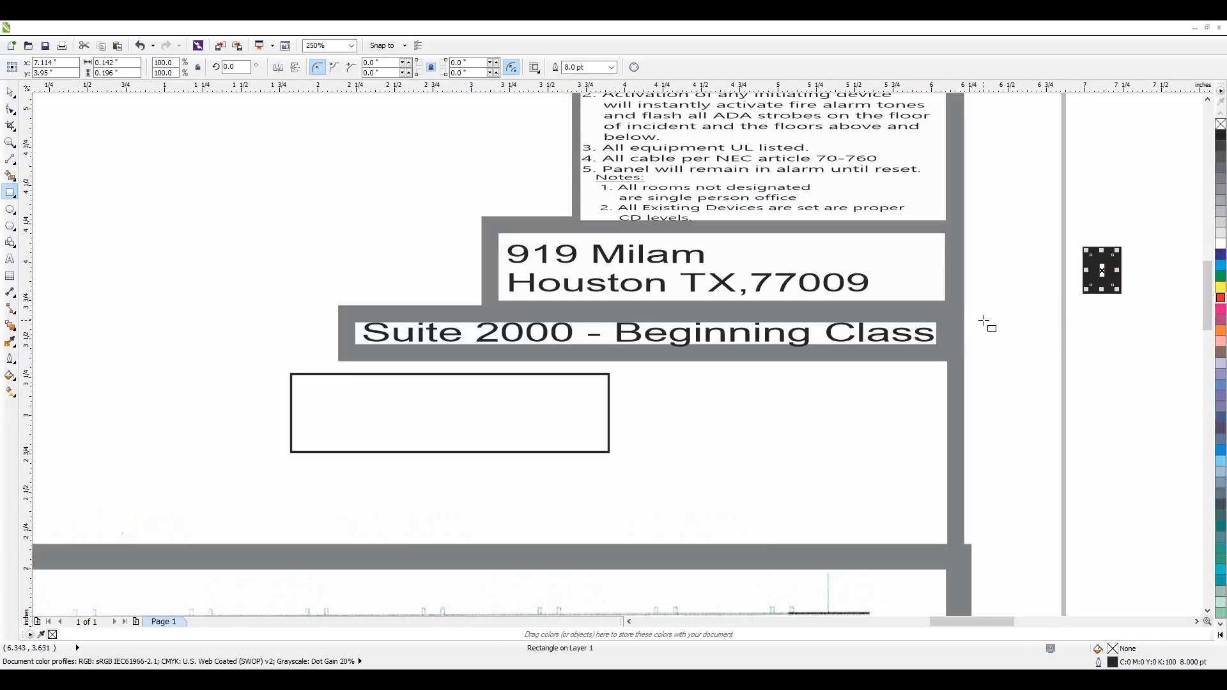
key("ctrl+z")
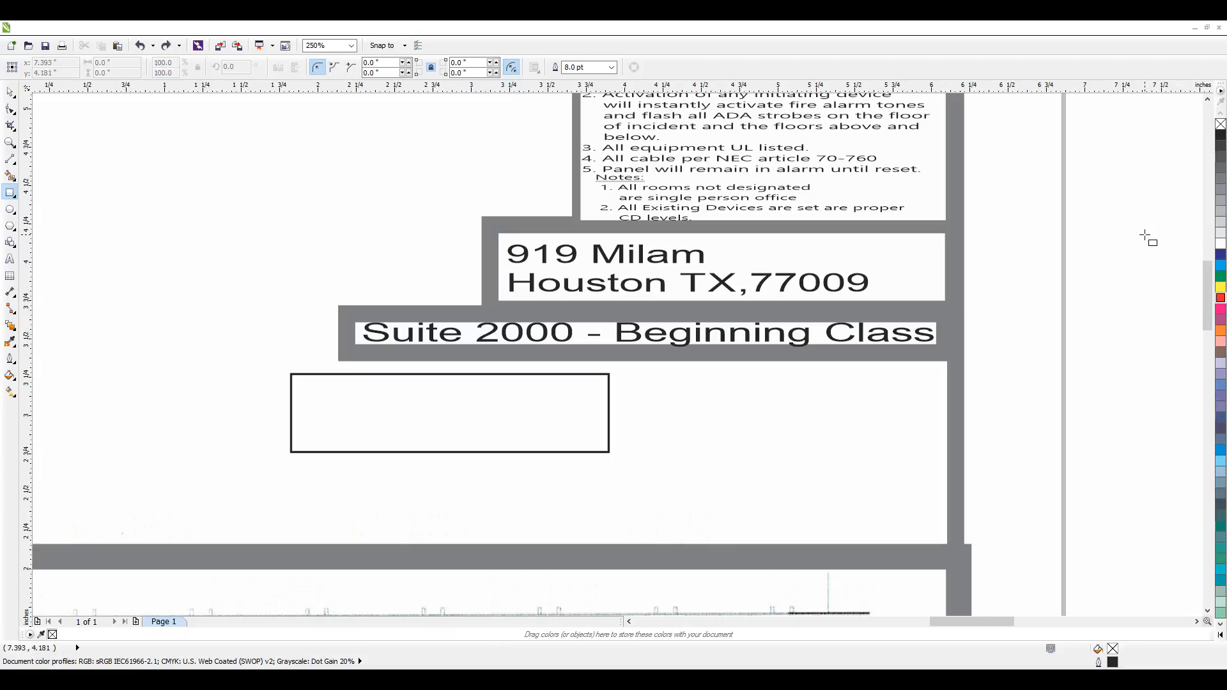
left_click(582, 67)
left_click(597, 182)
left_click(481, 459)
scroll(989, 299, "down", 4)
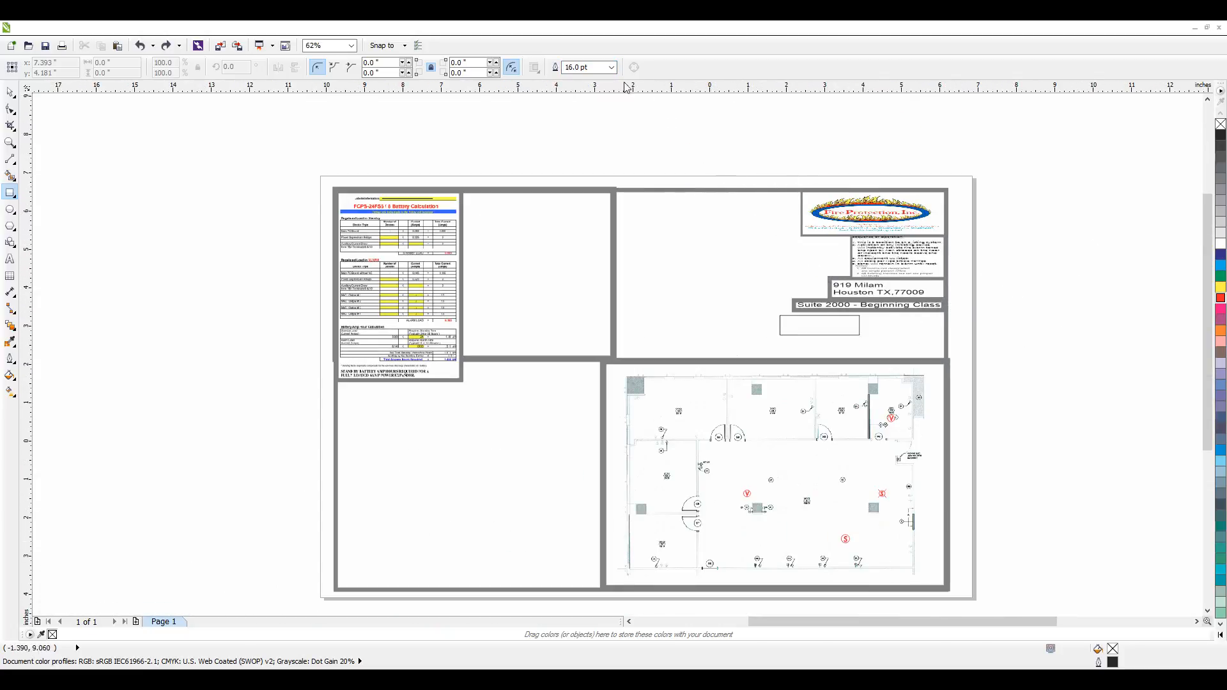
Try a different outline width on the rectangle below the suite line
left_click_drag(780, 326, 780, 325)
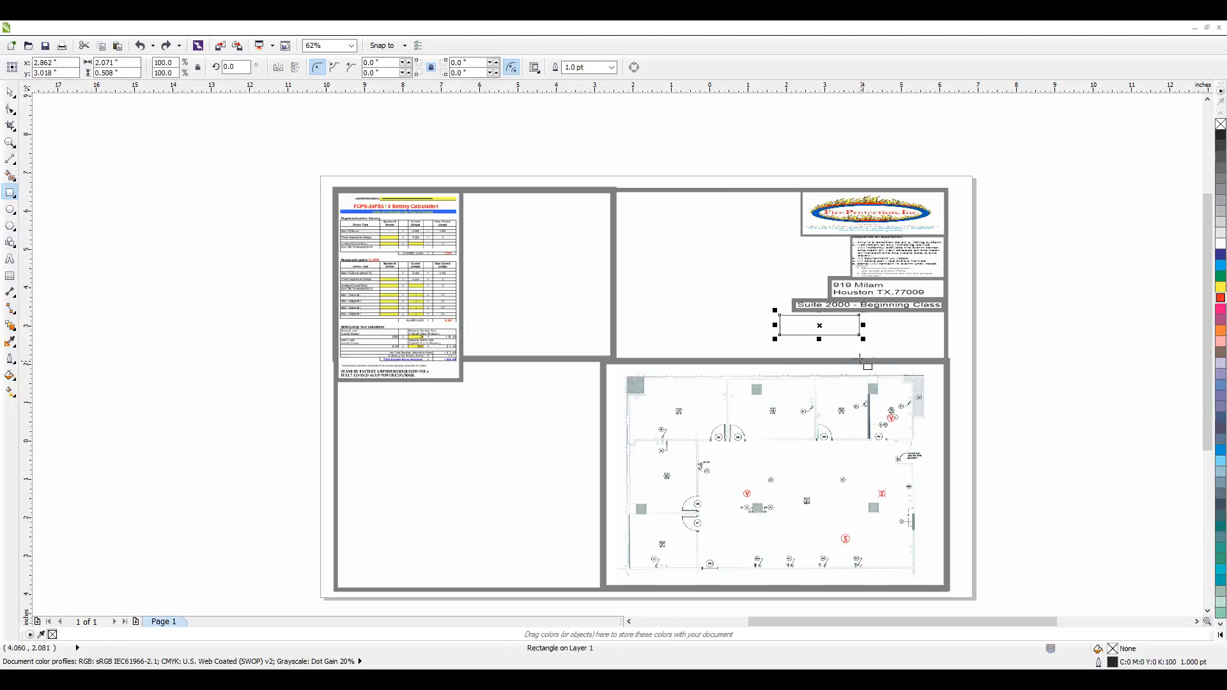
left_click(612, 67)
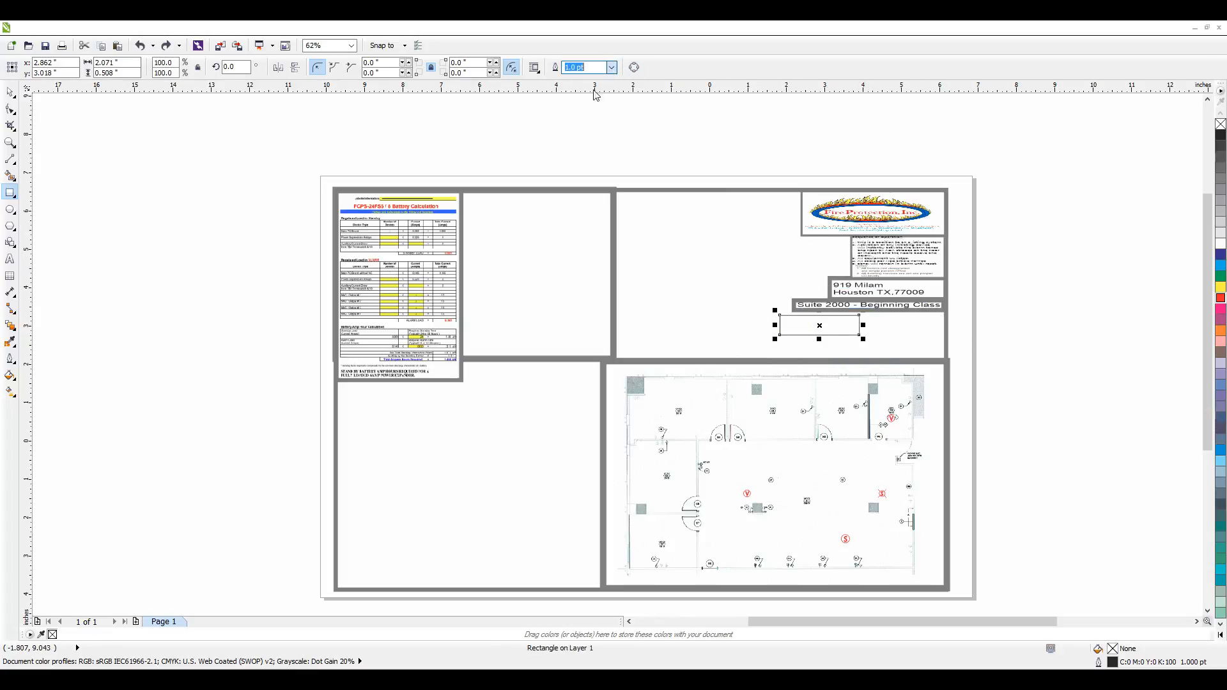
left_click(587, 134)
left_click(983, 318)
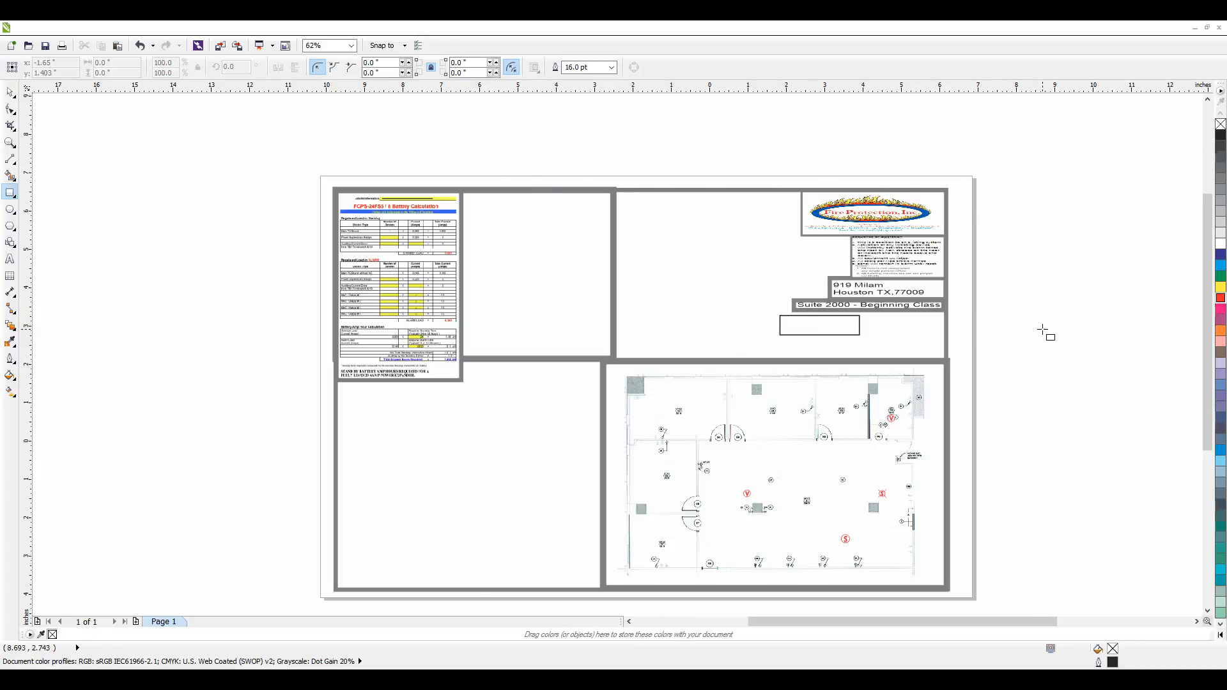
Set the default outline width for new objects to 8 pt
left_click(565, 67)
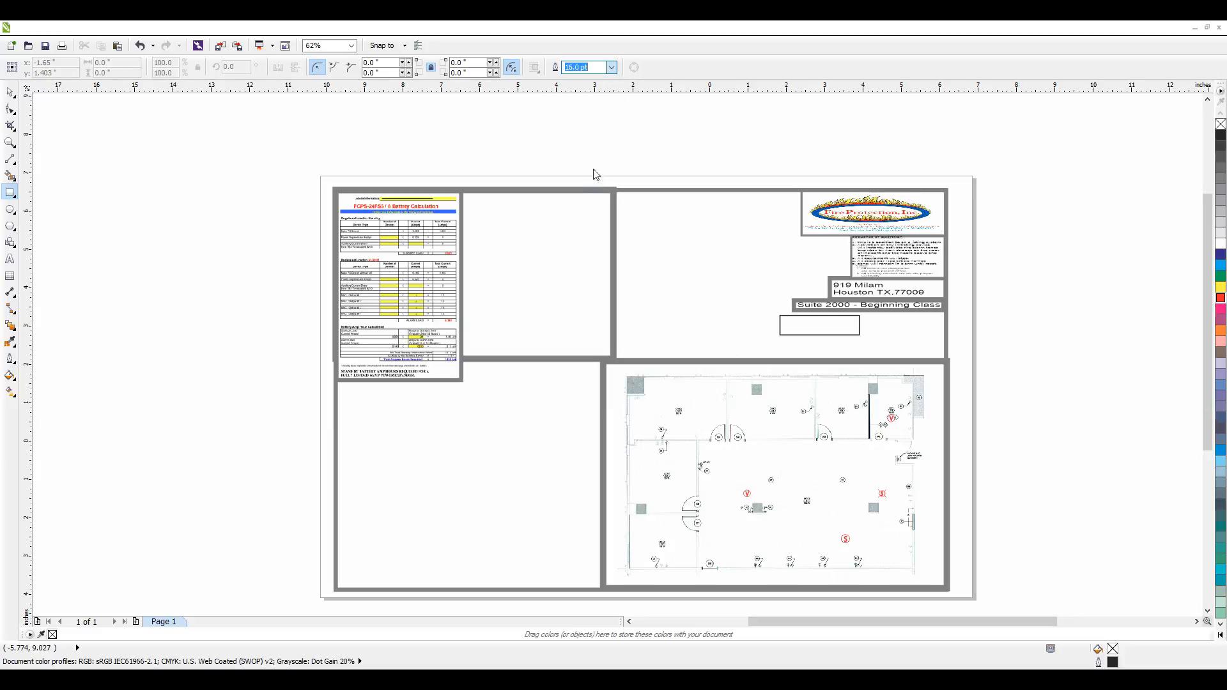
key("Return")
left_click(484, 453)
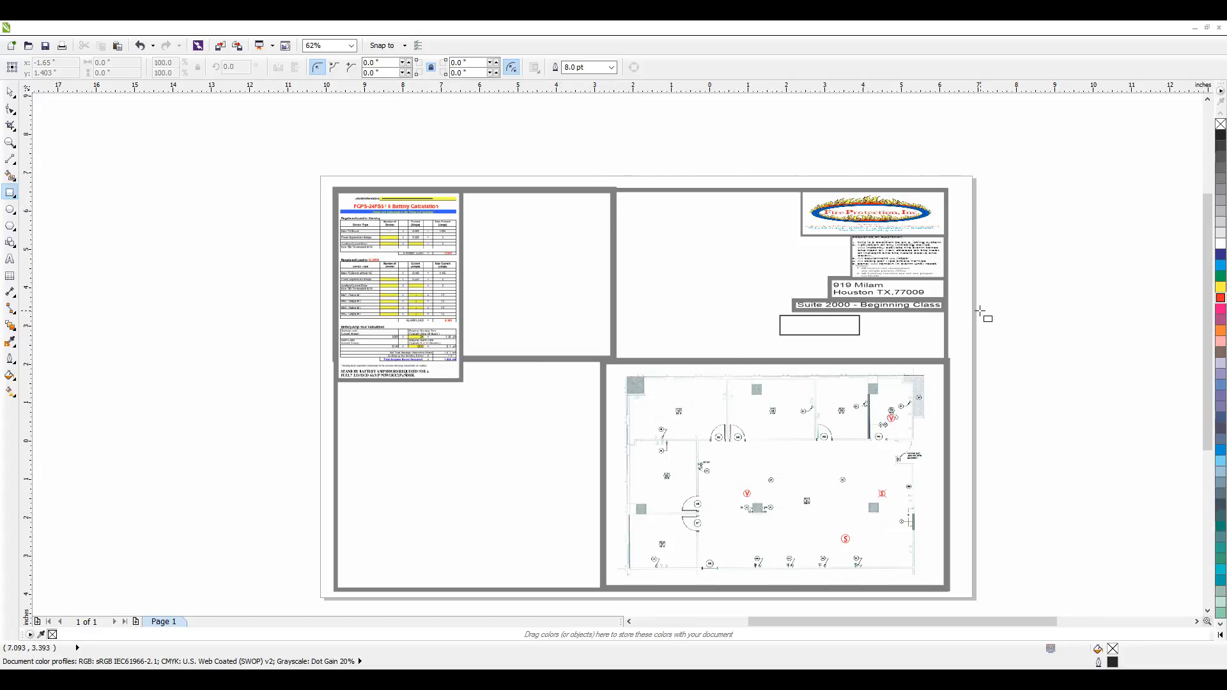
Set the default outline width to 0.5 pt and draw a rectangle about 1.12 by 2.28 inches beside the sheet
left_click(607, 69)
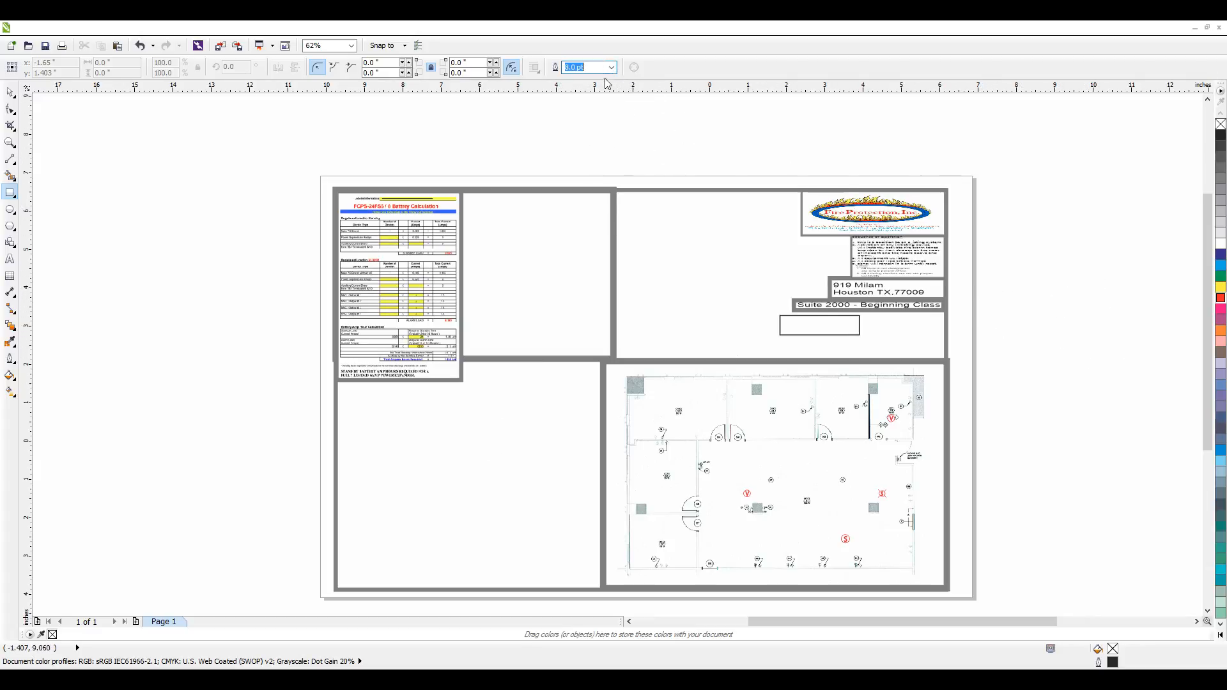
left_click(603, 97)
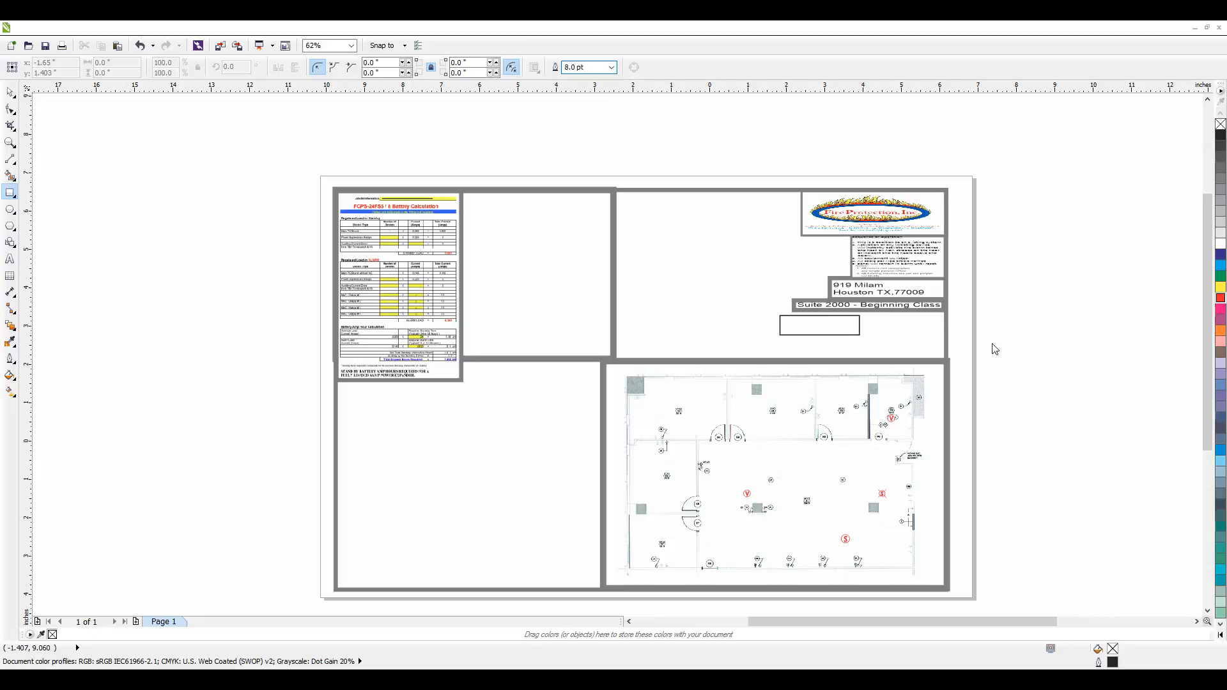
left_click(475, 460)
left_click_drag(1007, 267, 1052, 356)
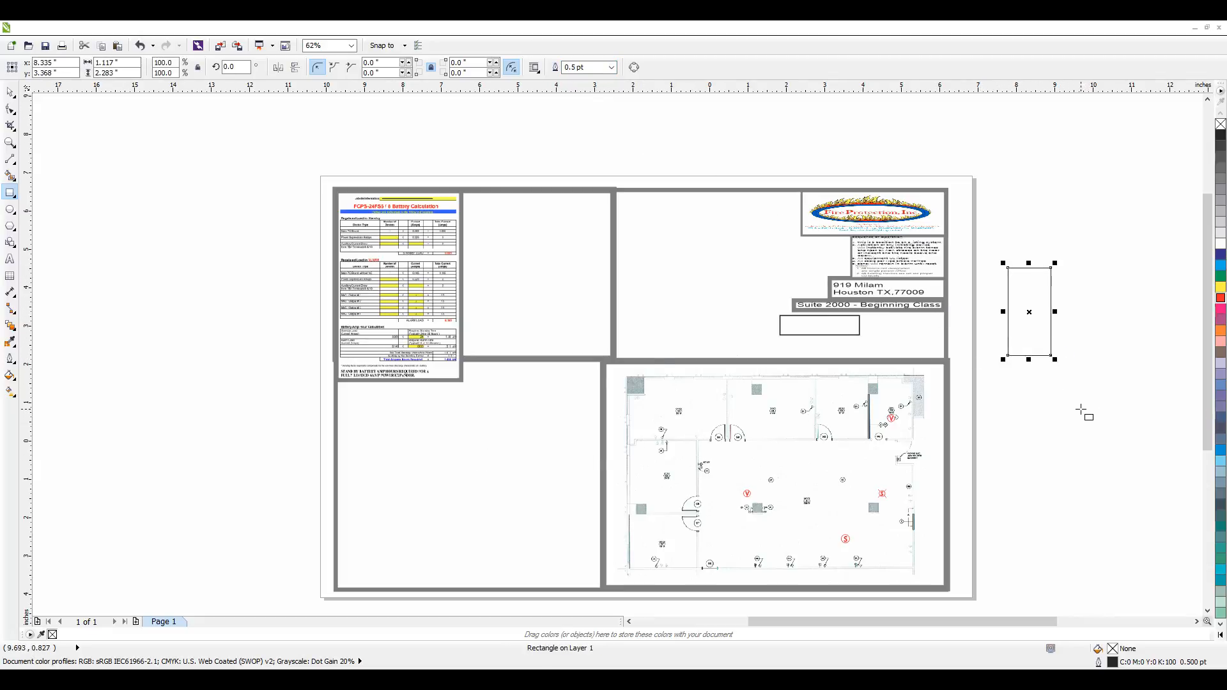
left_click(1074, 195)
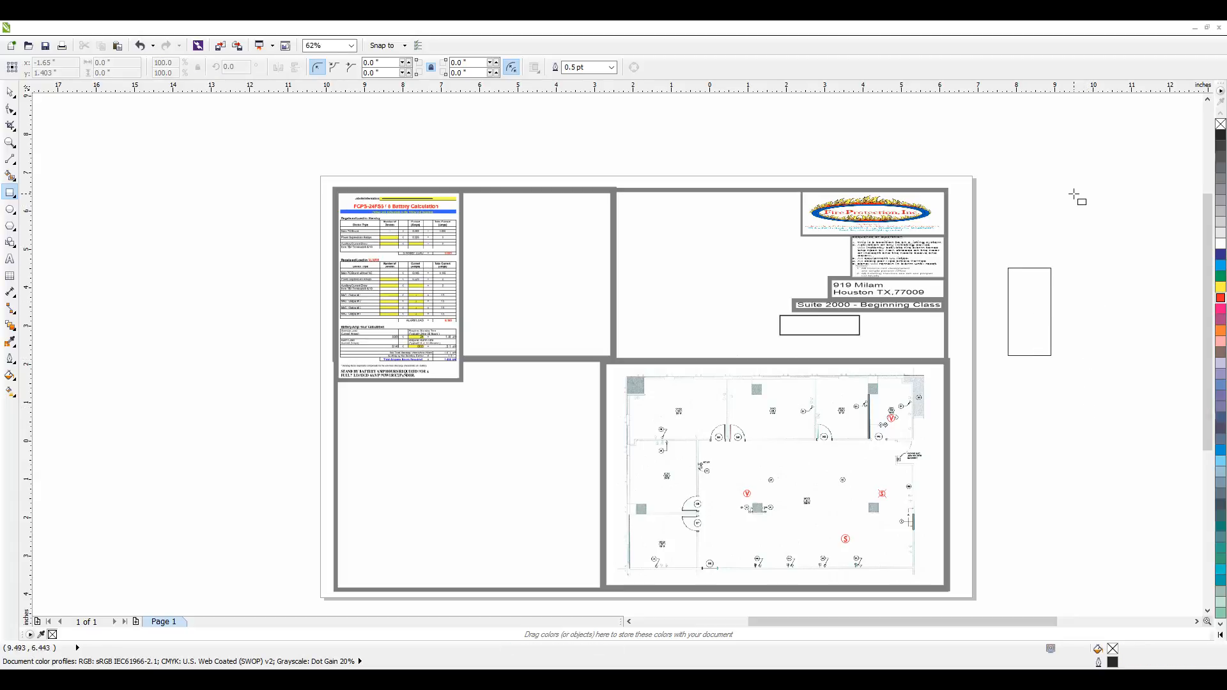
Change the default outline width, draw another test rectangle beside the sheet, and undo both test rectangles
left_click(611, 69)
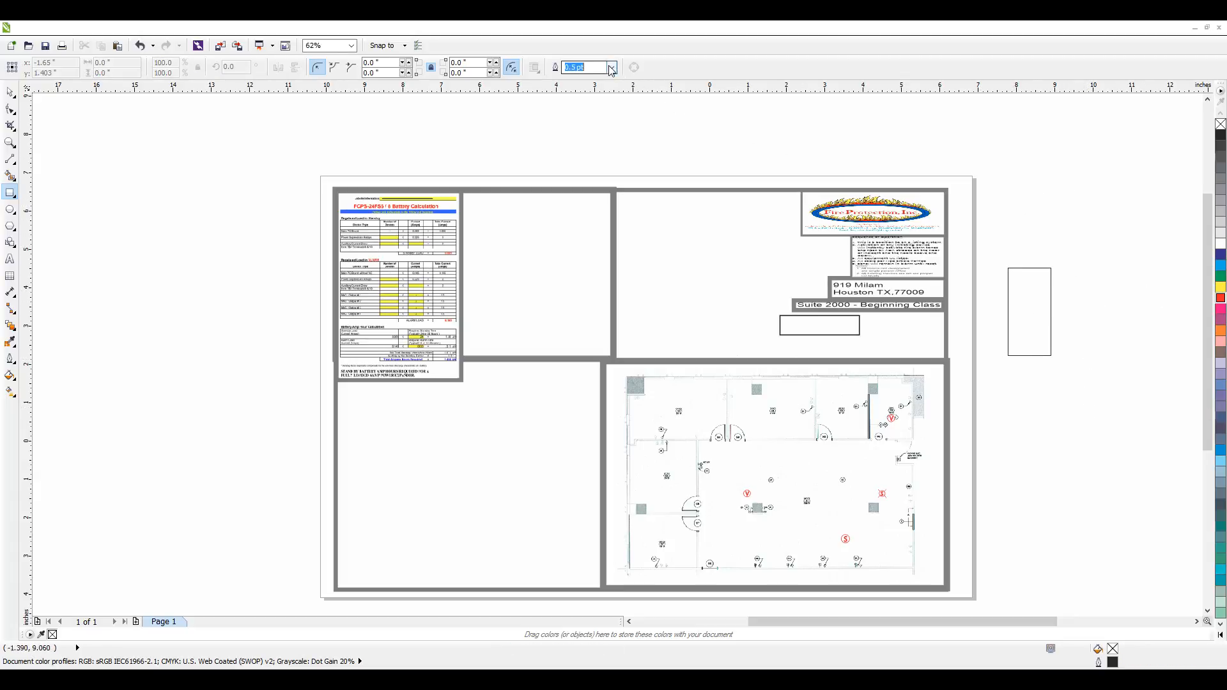
left_click(493, 450)
left_click_drag(1024, 179, 1084, 238)
key("ctrl+z")
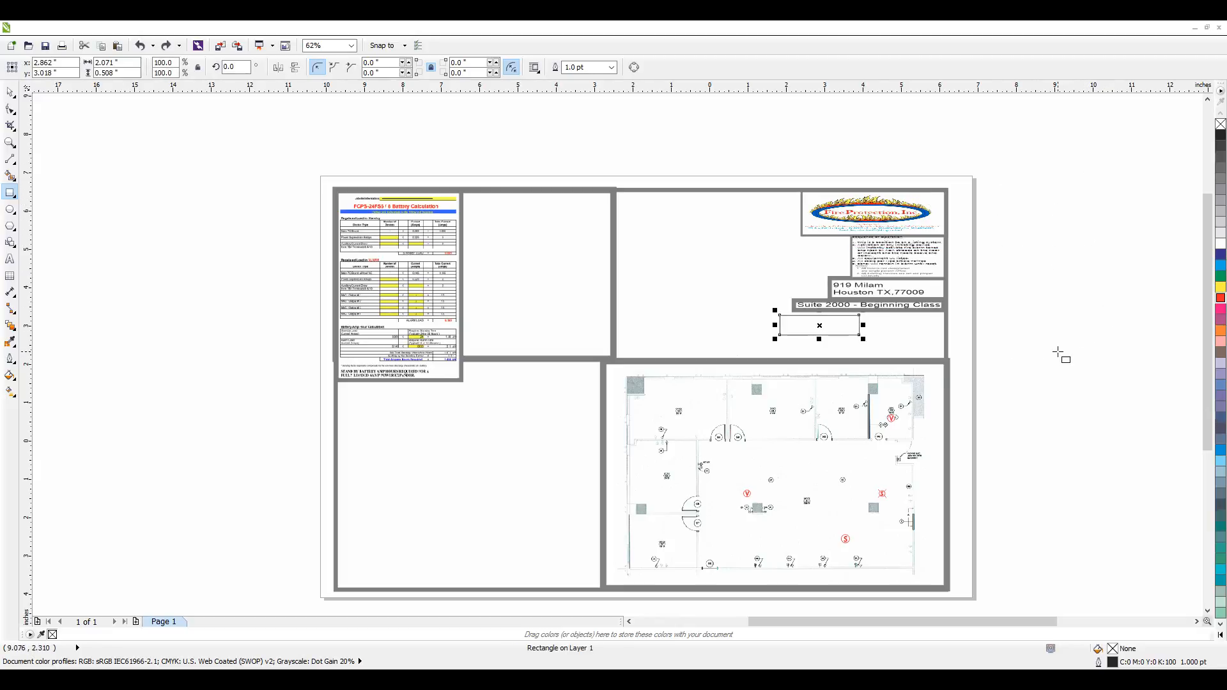
Undo the test rectangle below the suite line together with its outline changes
key("ctrl+z")
key("ctrl+z")
key("ctrl+z")
key("ctrl+z")
key("ctrl+z")
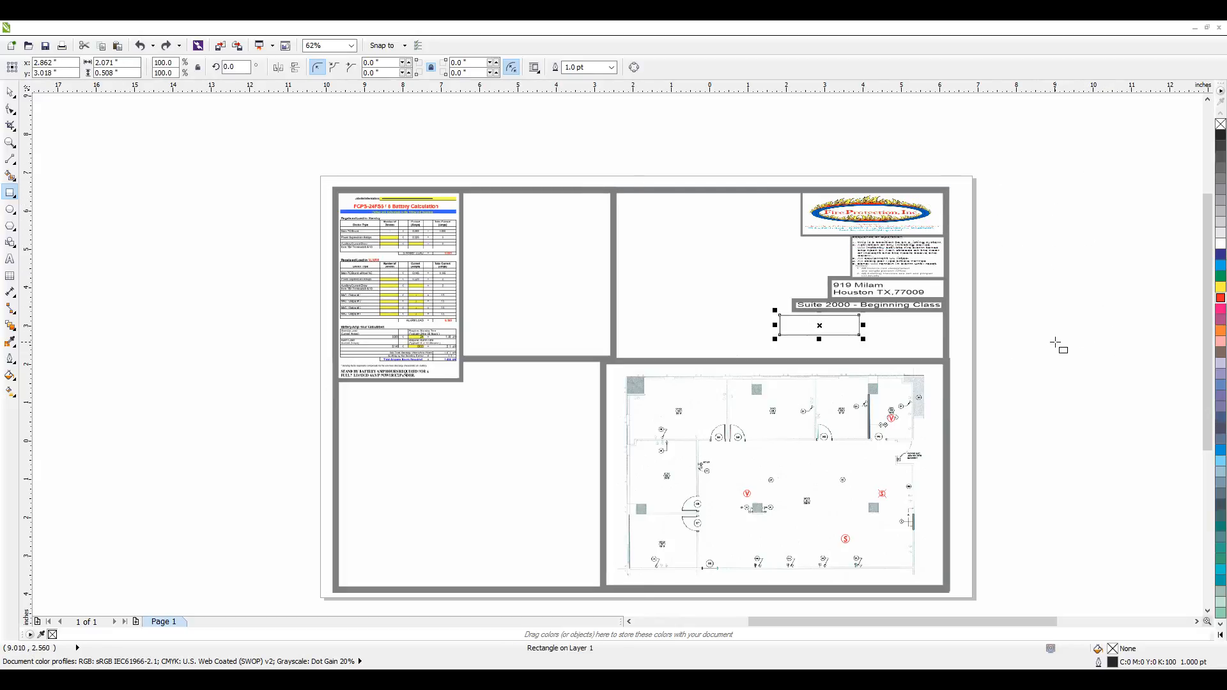
scroll(949, 326, "up", 5)
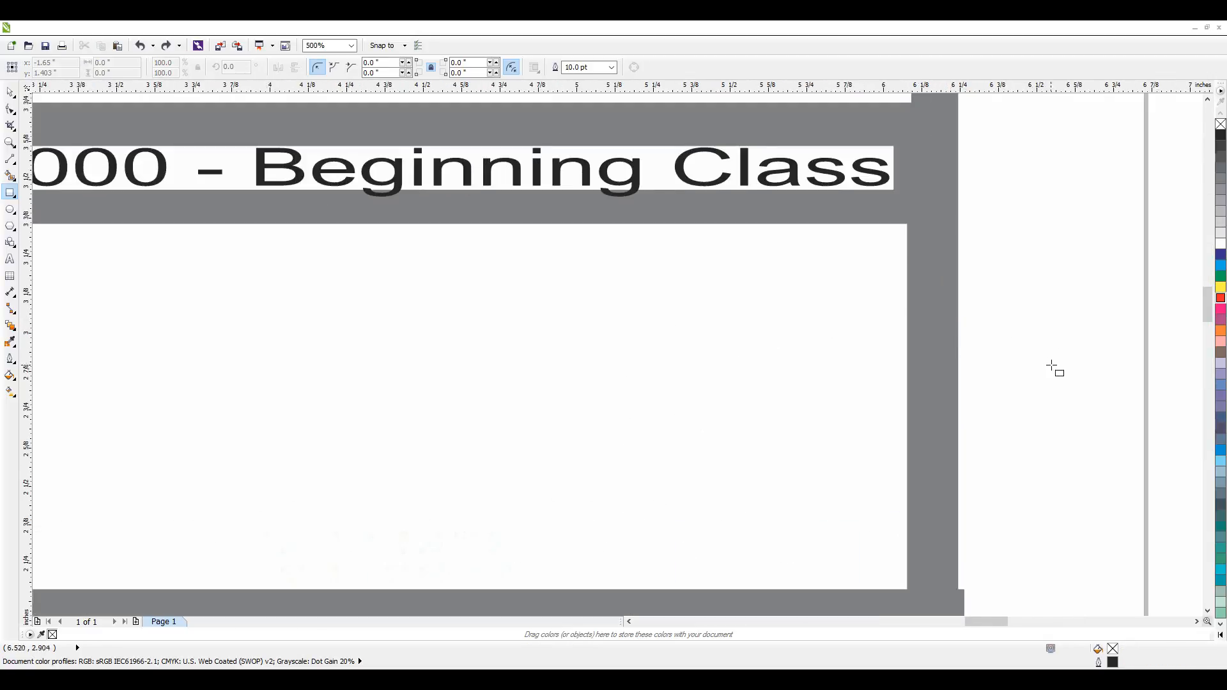
Set the outline width of the frame around the suite line to 4 pt
scroll(1054, 368, "down", 2)
left_click(382, 269)
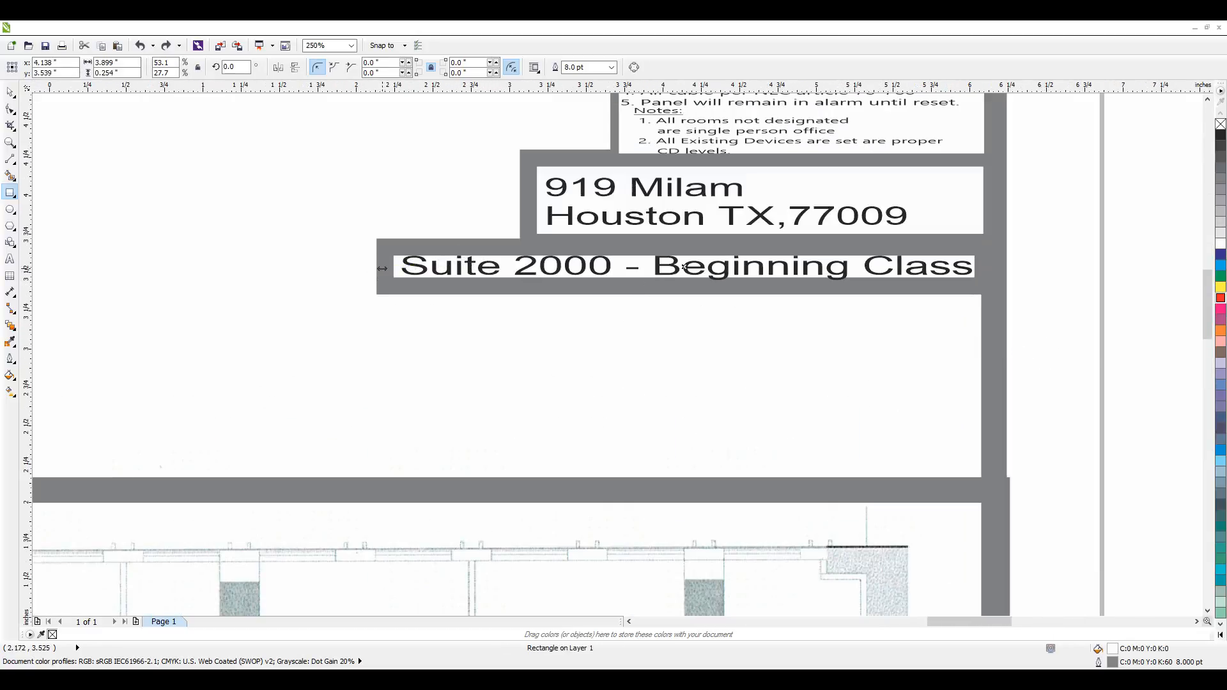
left_click(8, 94)
left_click(1139, 315)
left_click(387, 272)
left_click(588, 67)
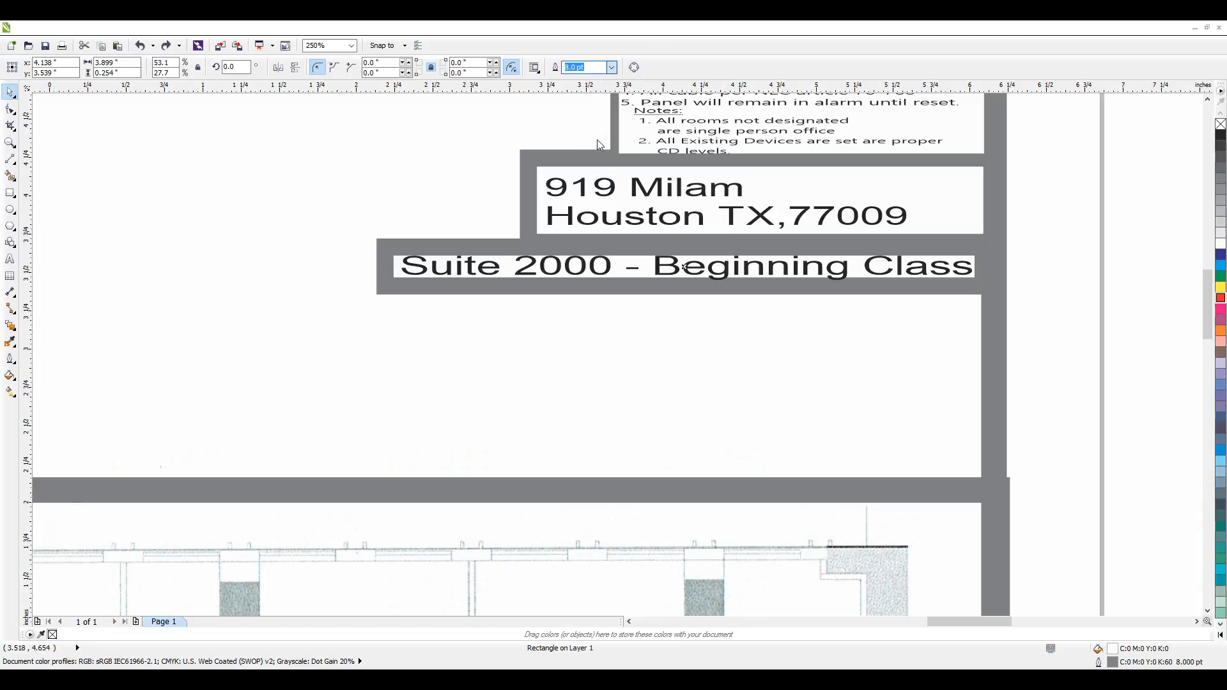
type("4")
key("Return")
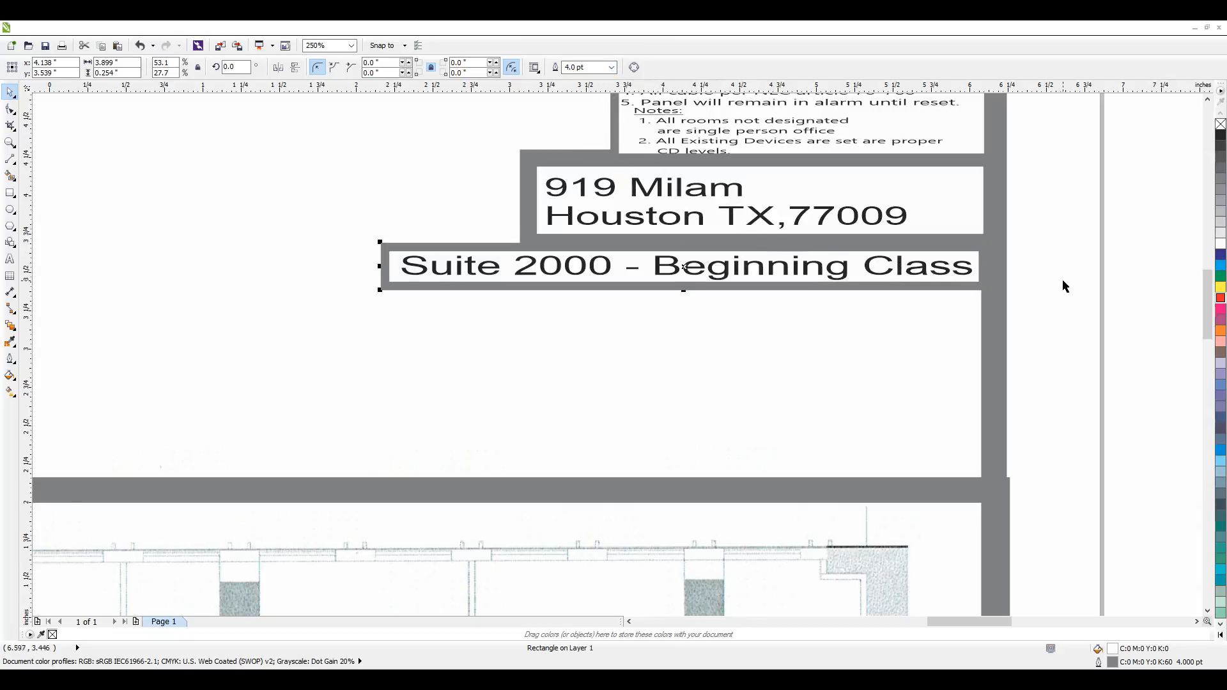
left_click(1082, 286)
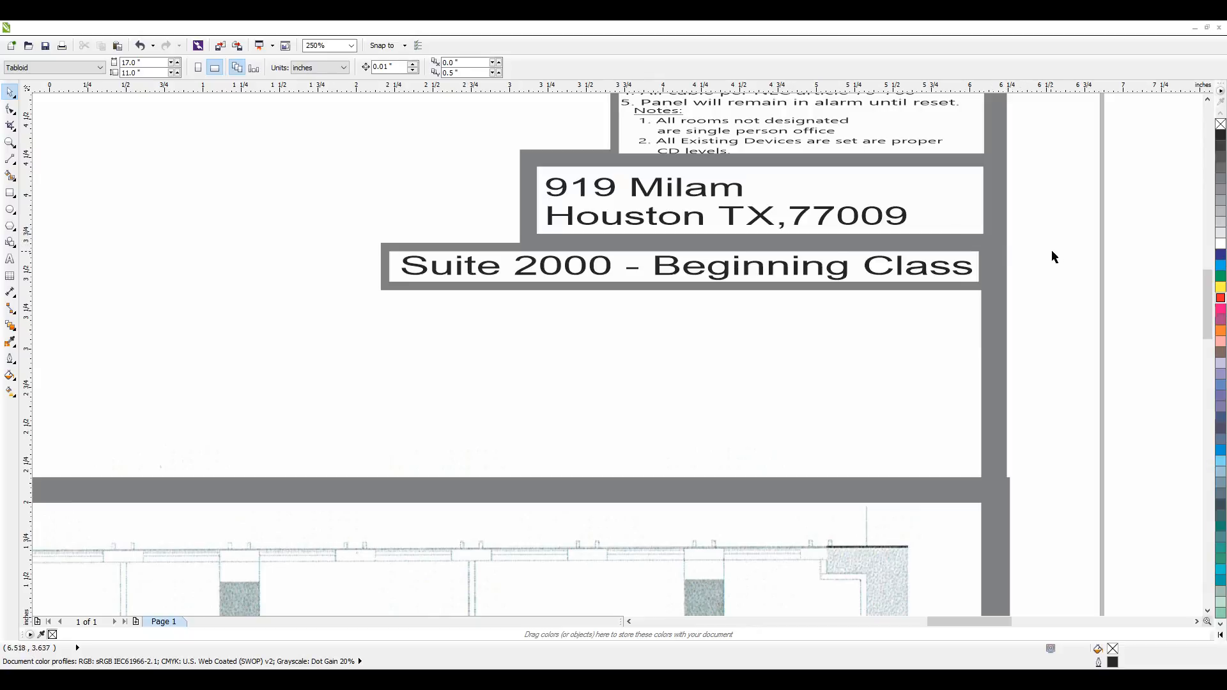
Set the outline width of the frame around the site address to 4 pt
left_click(530, 195)
left_click(583, 67)
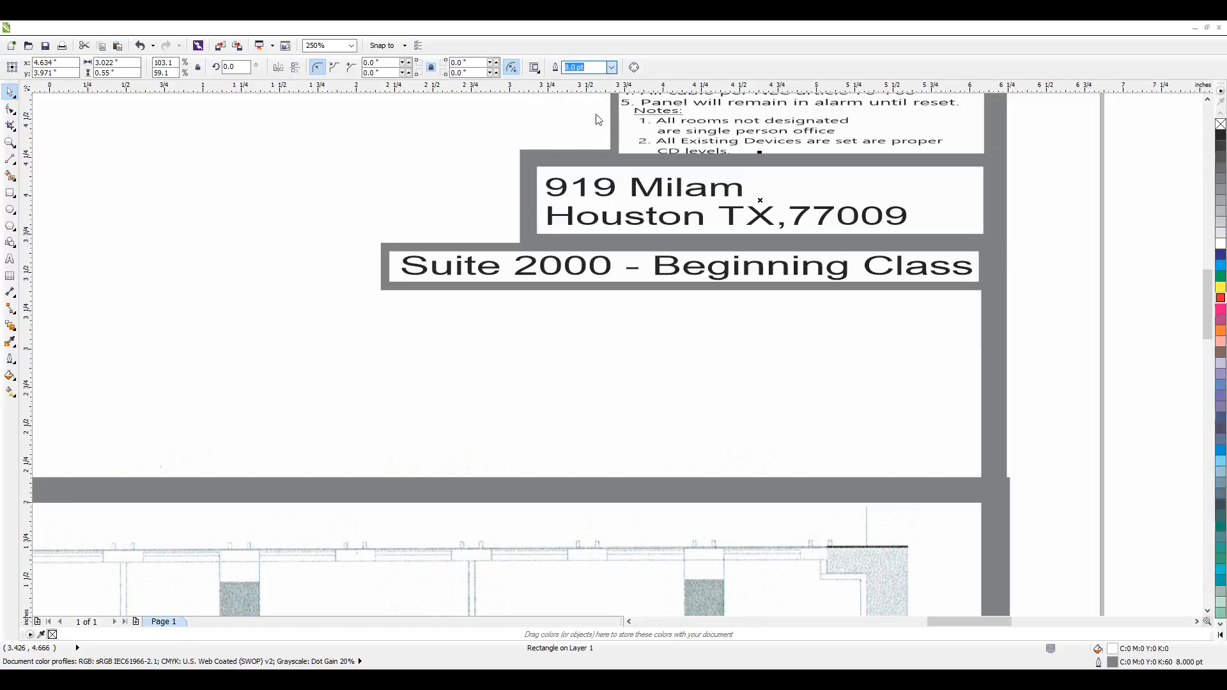
type("4")
key("Return")
scroll(895, 323, "down", 2)
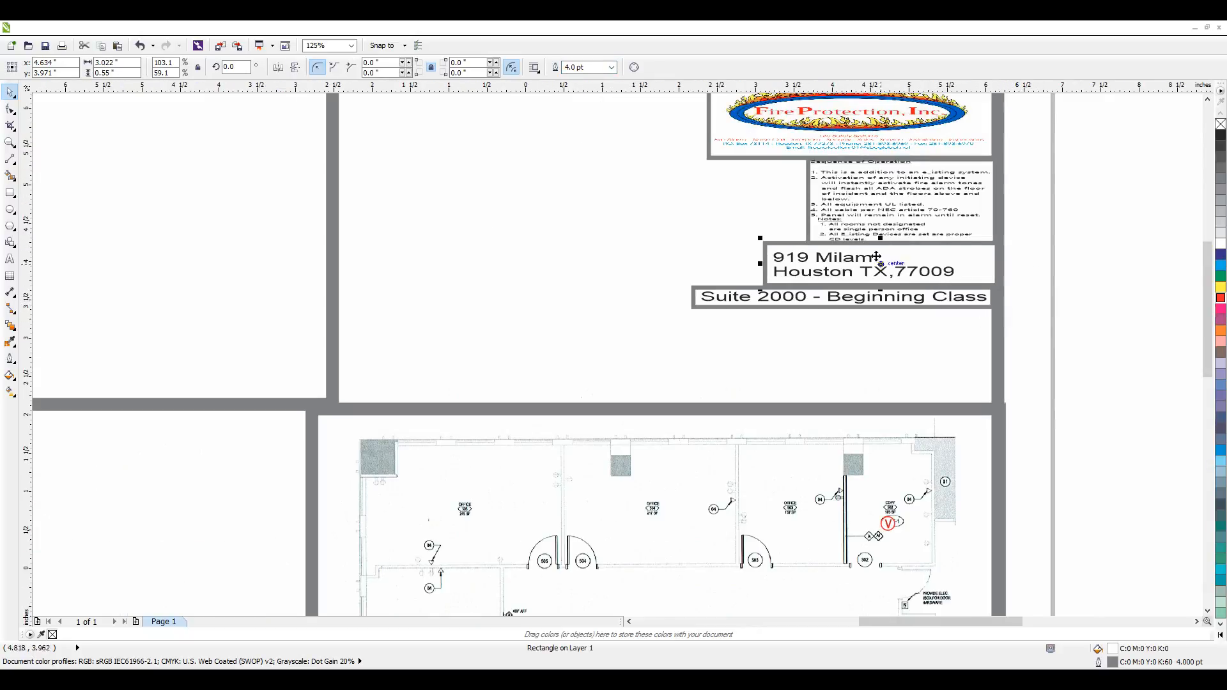
scroll(812, 206, "up", 4)
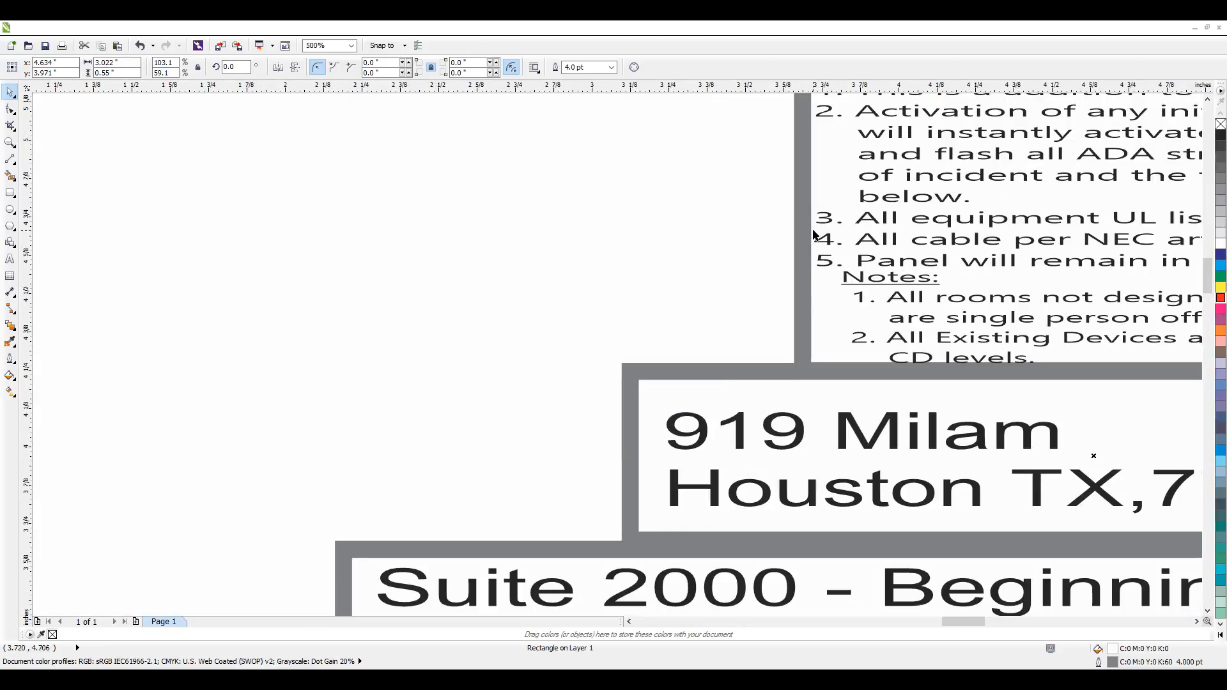
scroll(812, 235, "down", 6)
Set the outline width of both the sheet's upper-left frame and the floor plan frame to 4 pt
left_click(528, 285)
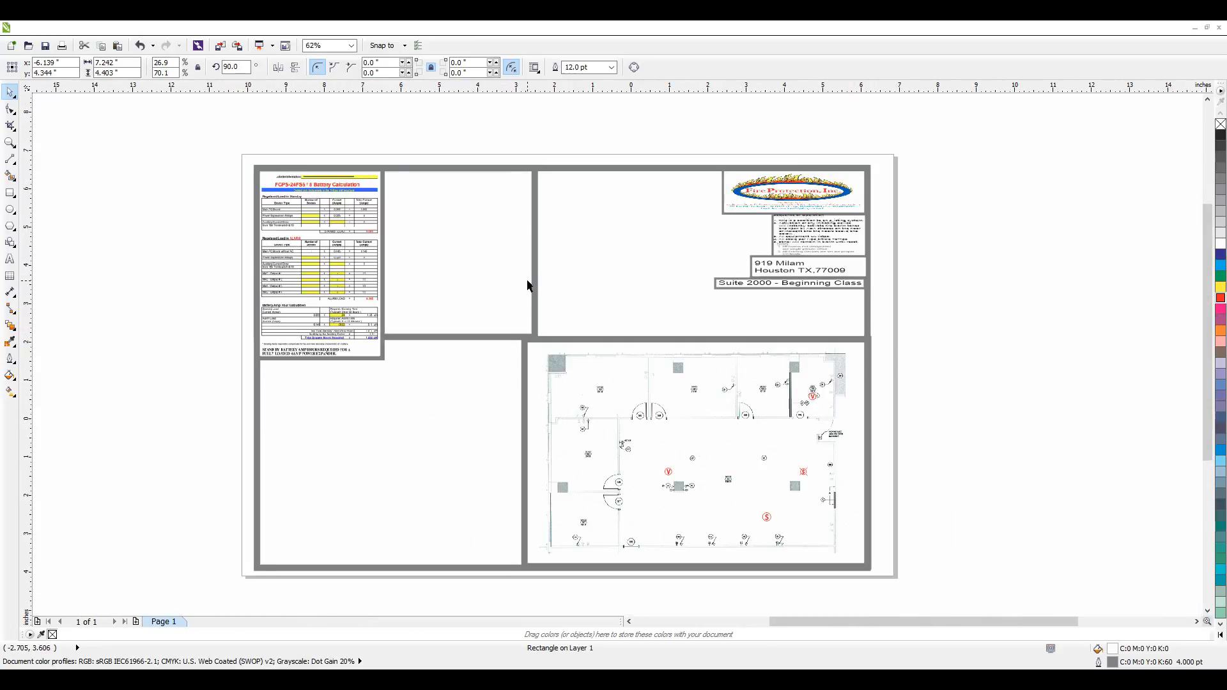
double_click(582, 67)
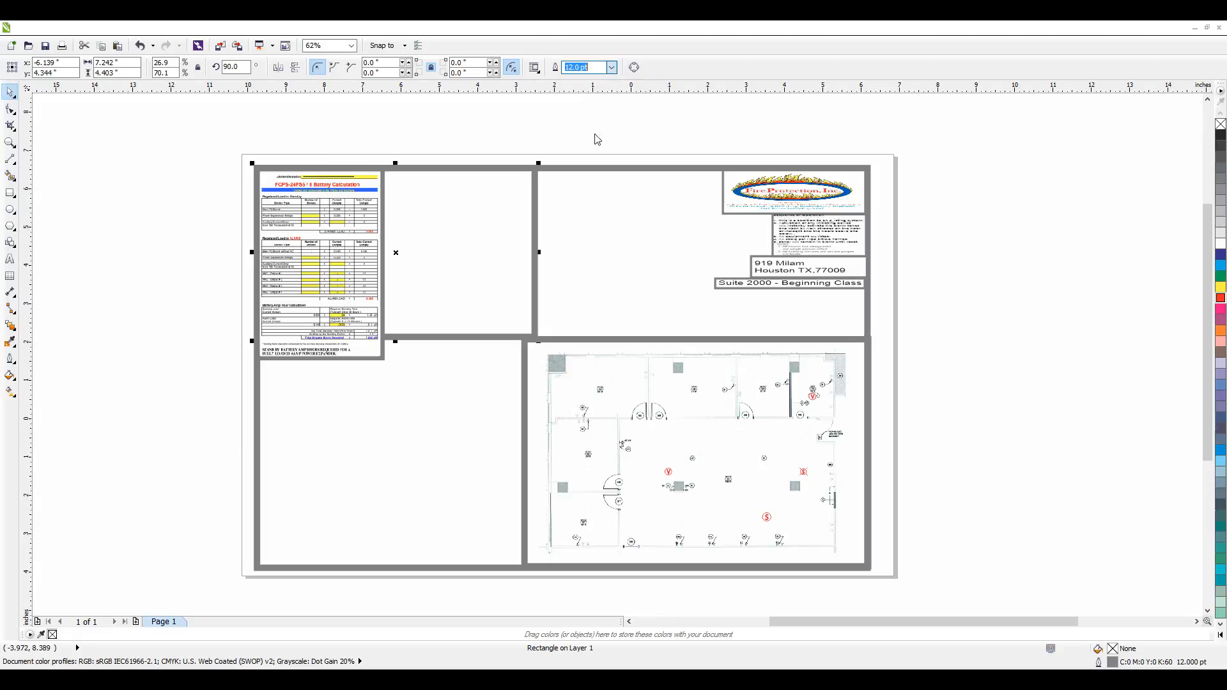
left_click(591, 149)
left_click(528, 394)
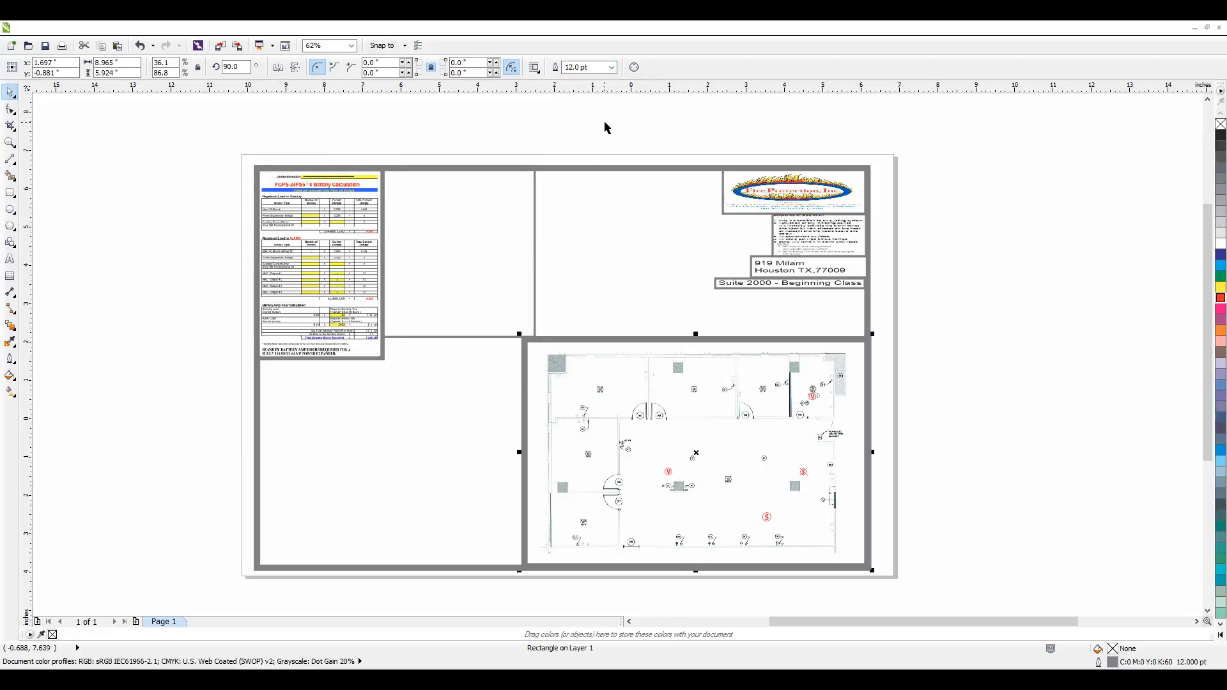
double_click(582, 67)
type("4")
key("Return")
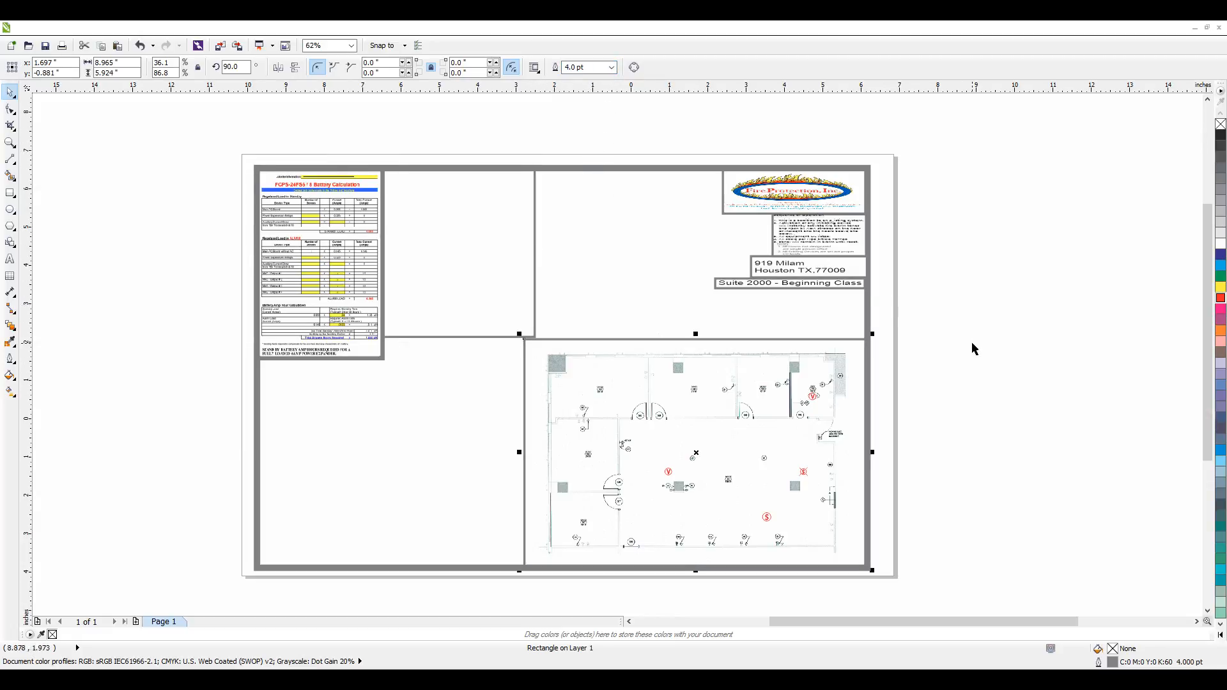
left_click(972, 345)
Try to align the floor plan frame's upper edge with the upper-left frame by stretching it to a height of 6.007 inches
scroll(530, 345, "up", 4)
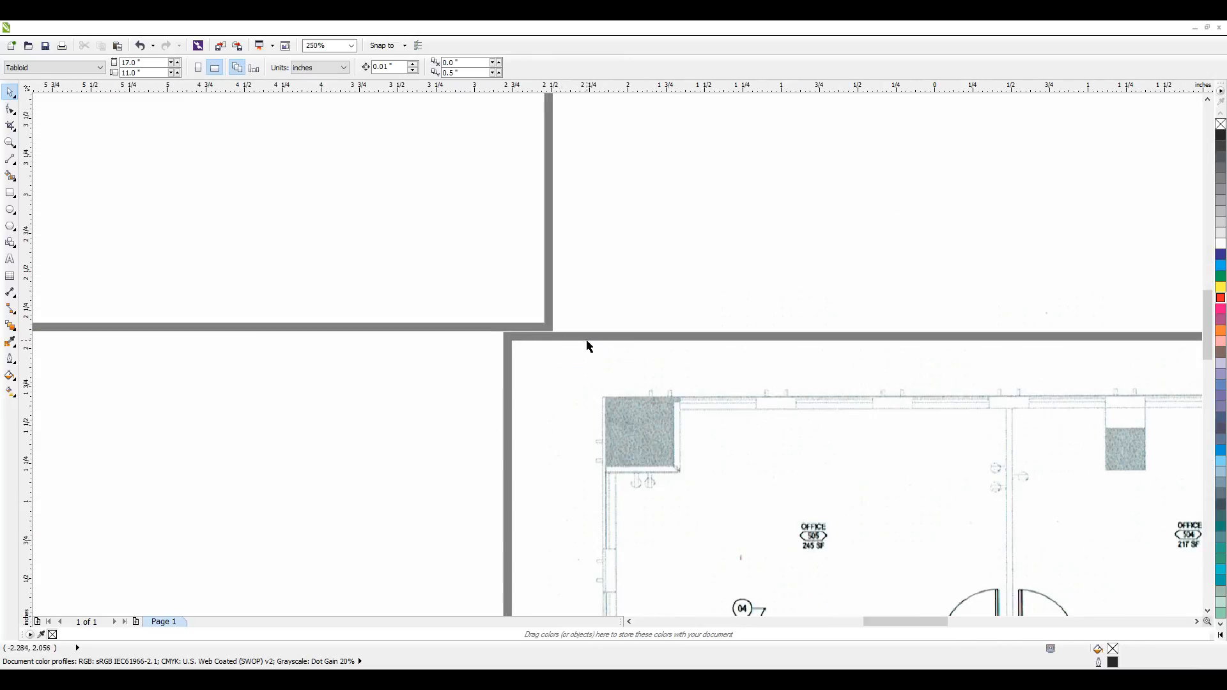
left_click(612, 343)
scroll(888, 340, "down", 2)
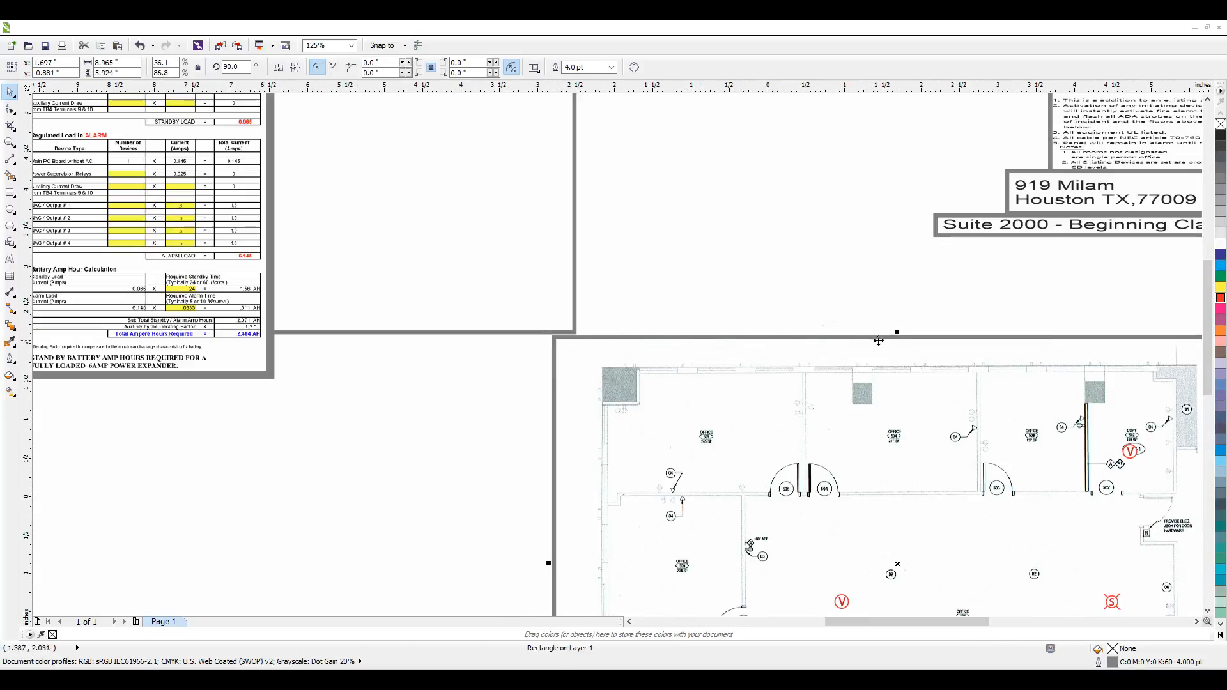
left_click_drag(898, 333, 896, 329)
scroll(517, 327, "up", 2)
scroll(537, 339, "down", 2)
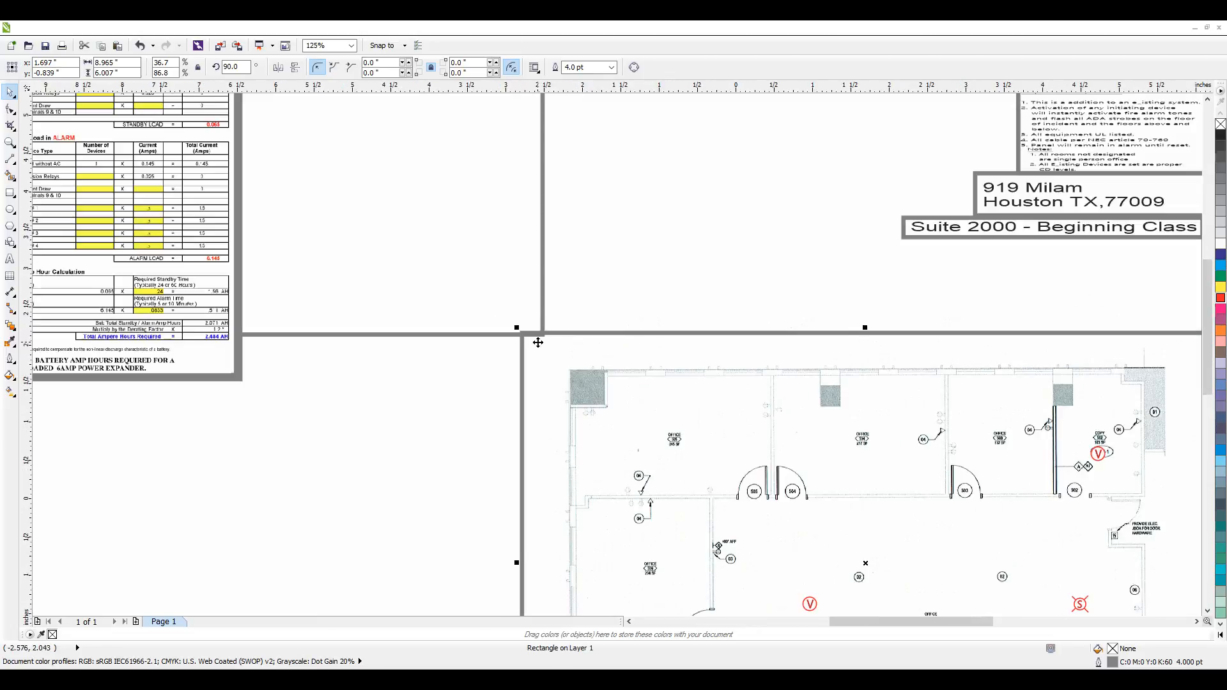
left_click_drag(865, 326, 866, 327)
Place a horizontal guideline at about 2.002 inches and lower the floor plan frame's upper edge onto it
left_click_drag(637, 90, 672, 345)
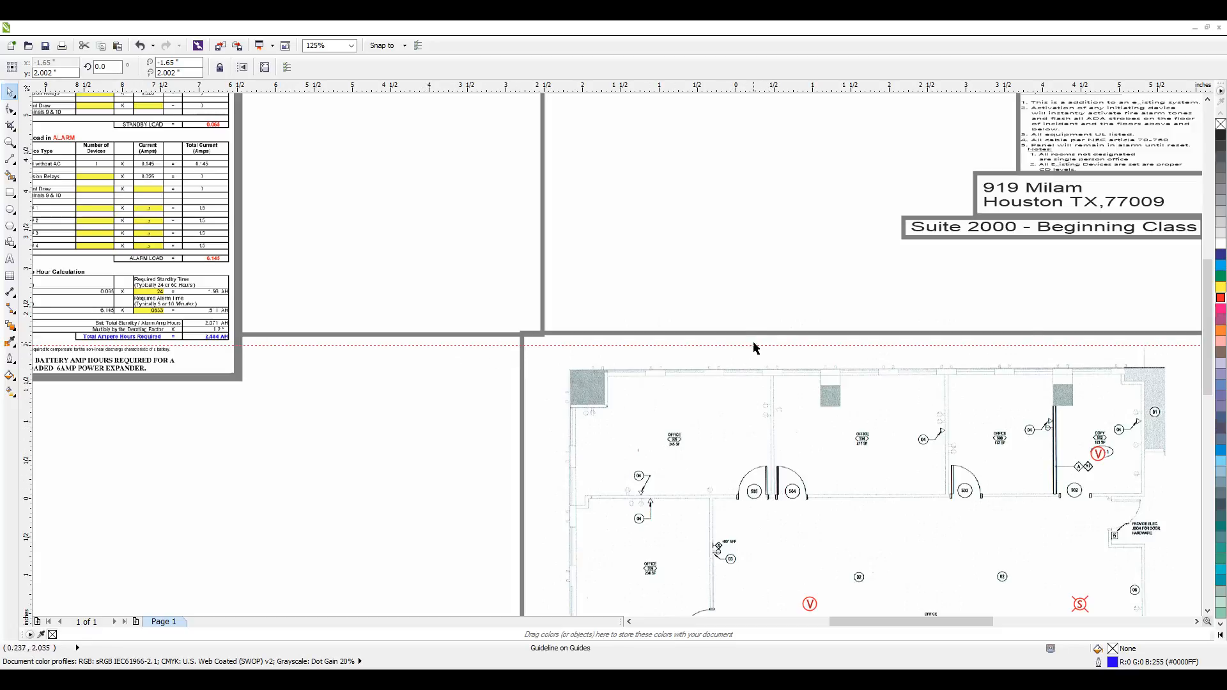
left_click(708, 333)
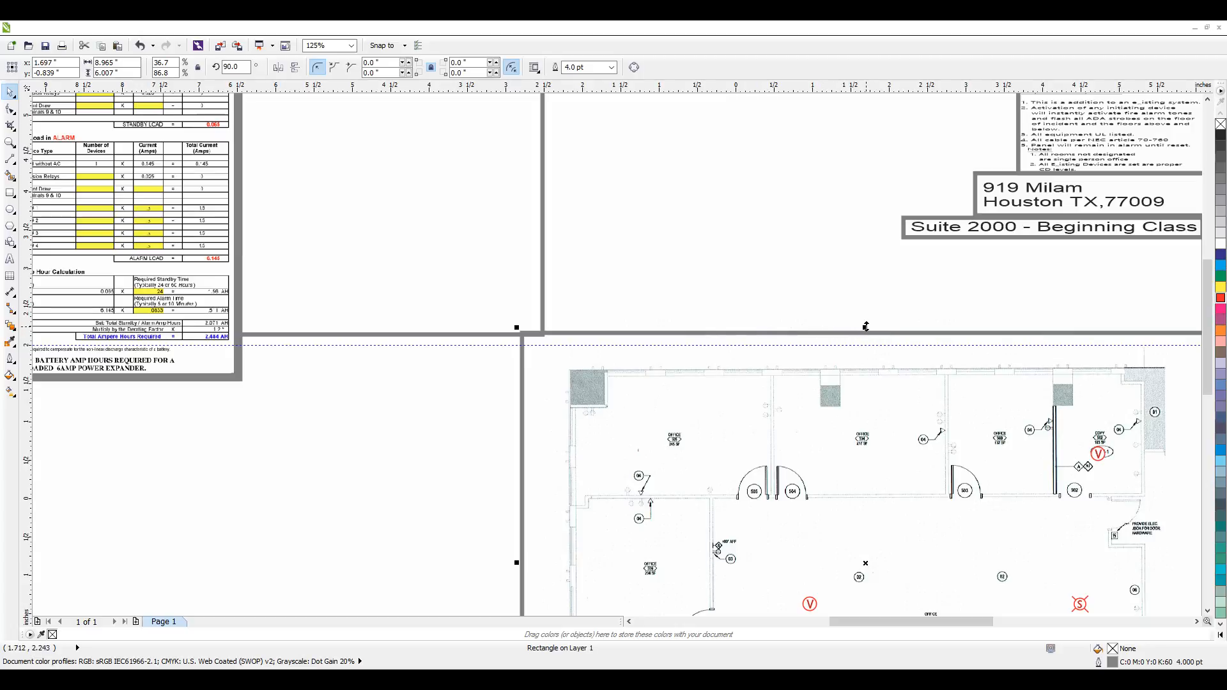
left_click_drag(866, 326, 846, 343)
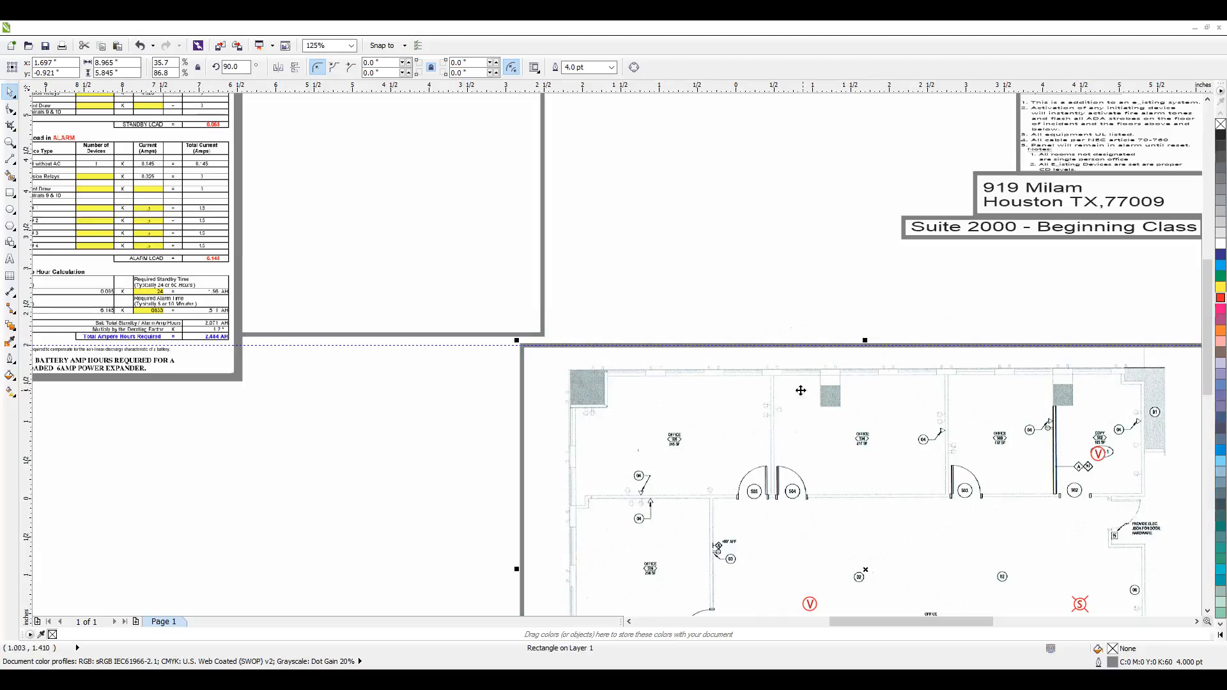
Stretch the upper-left frame's lower edge down to the horizontal guideline, making the frame about 4.544 inches high
scroll(585, 351, "up", 3)
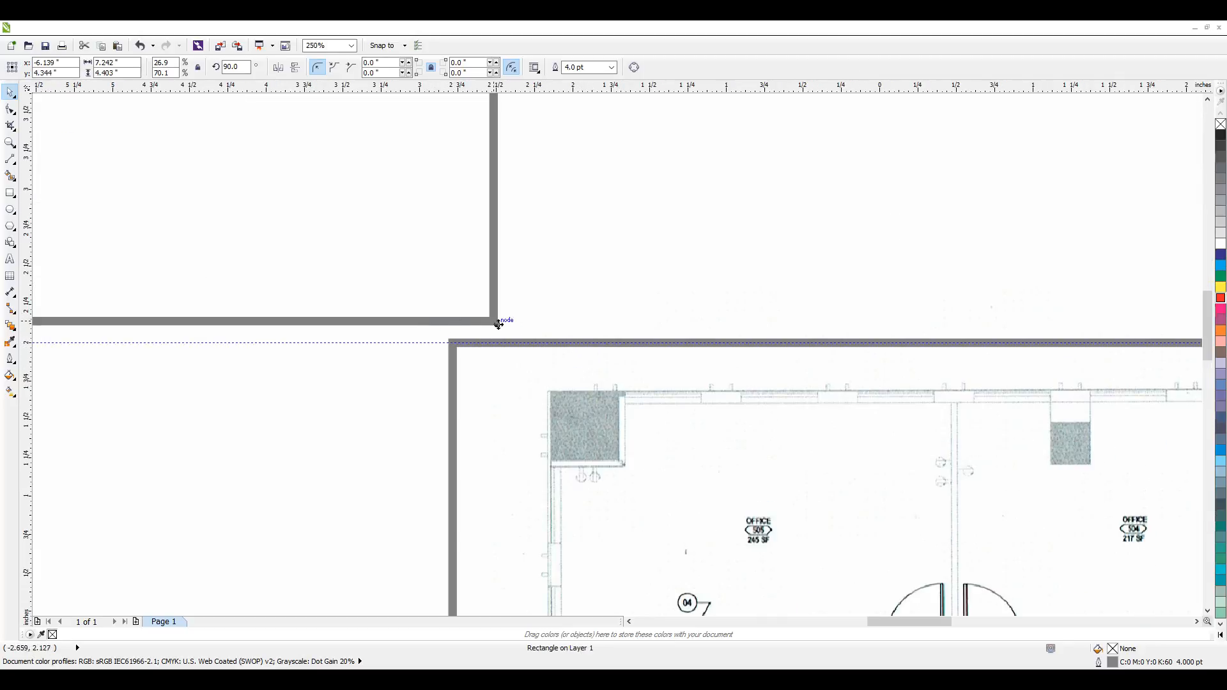
scroll(456, 349, "down", 3)
left_click_drag(285, 325, 286, 333)
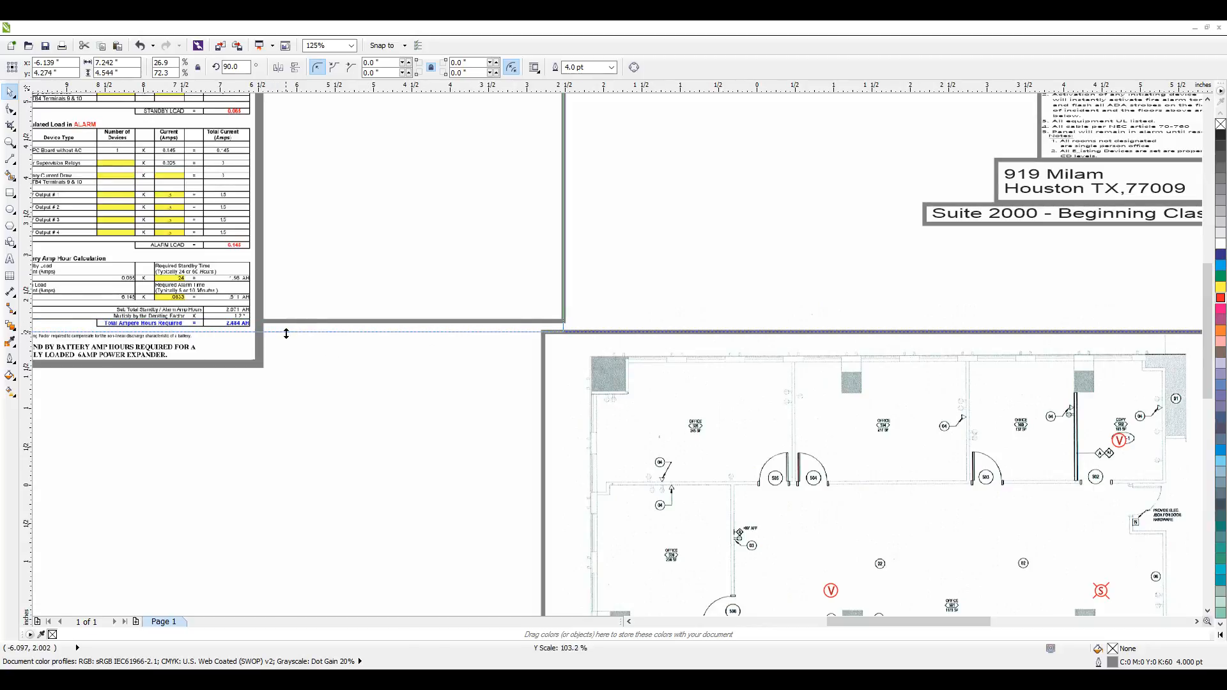
scroll(491, 333, "up", 6)
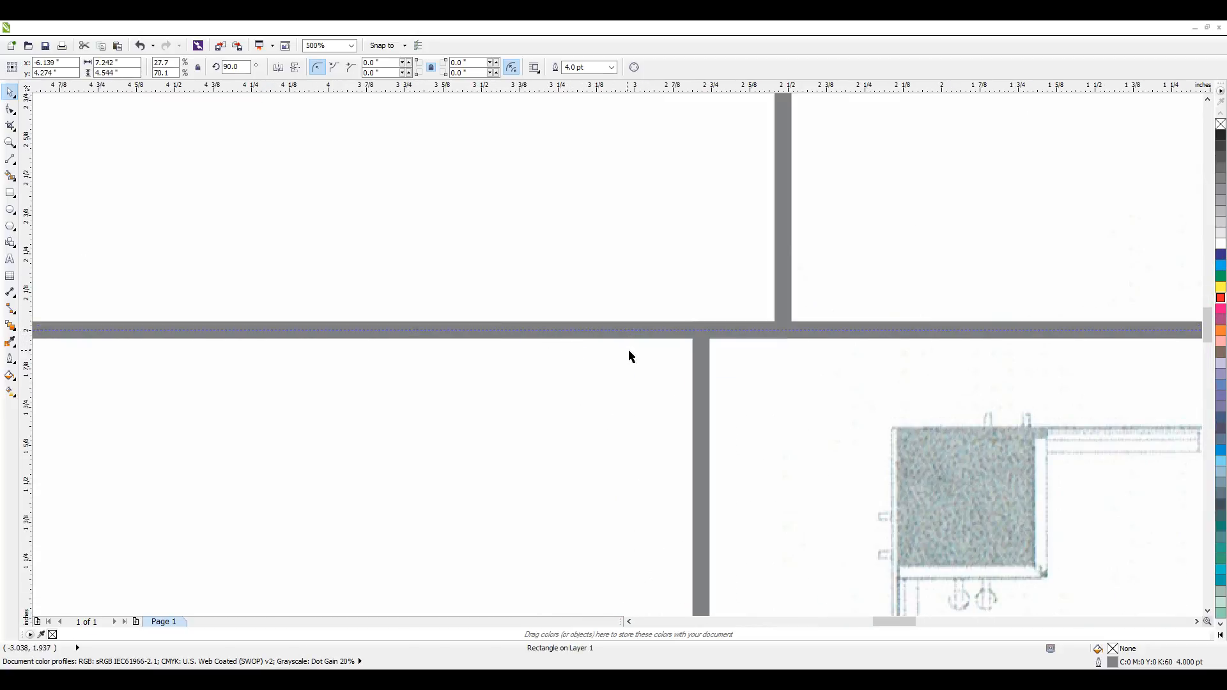
scroll(625, 362, "down", 6)
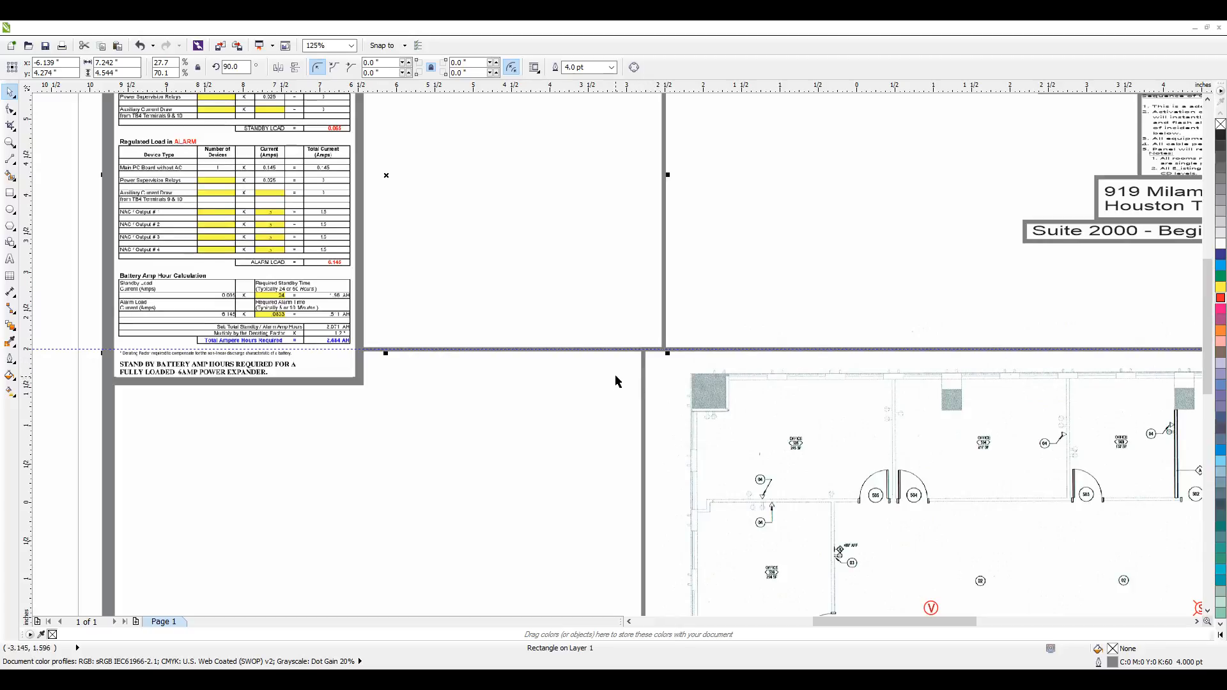
Place a vertical guideline along the upper-left frame's right edge at about -2.518 inches and bring the floor plan frame's left edge onto it
left_click_drag(28, 317, 662, 351)
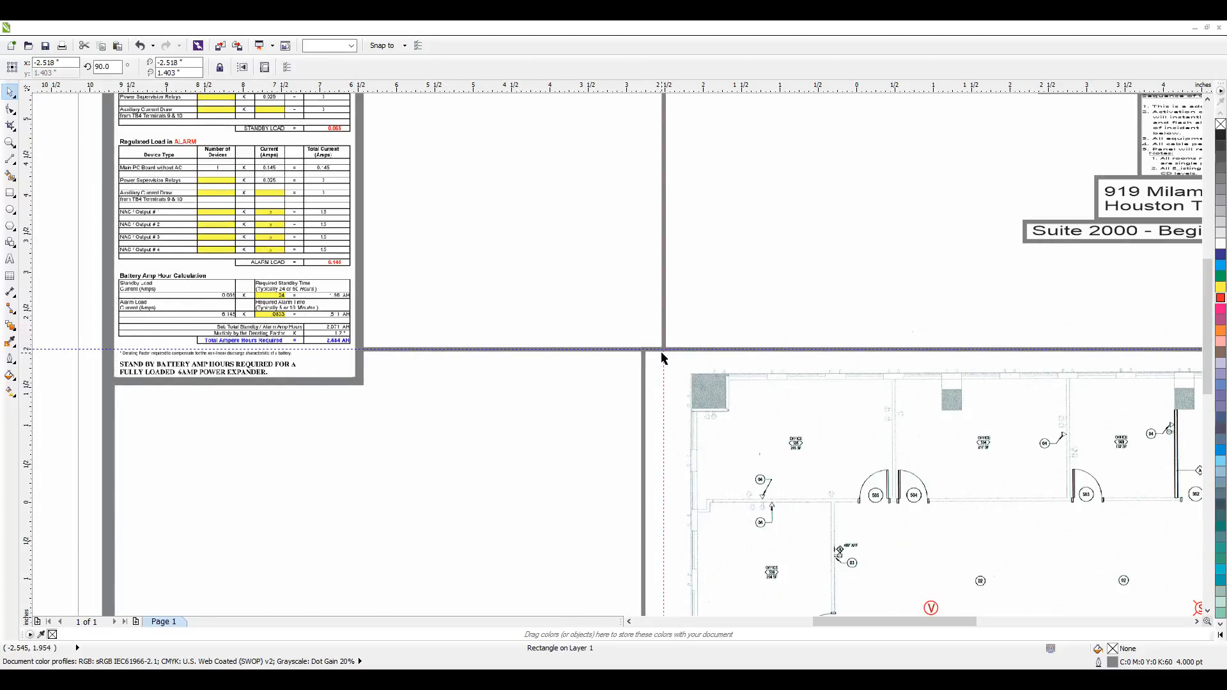
scroll(663, 415, "up", 3)
left_click(618, 382)
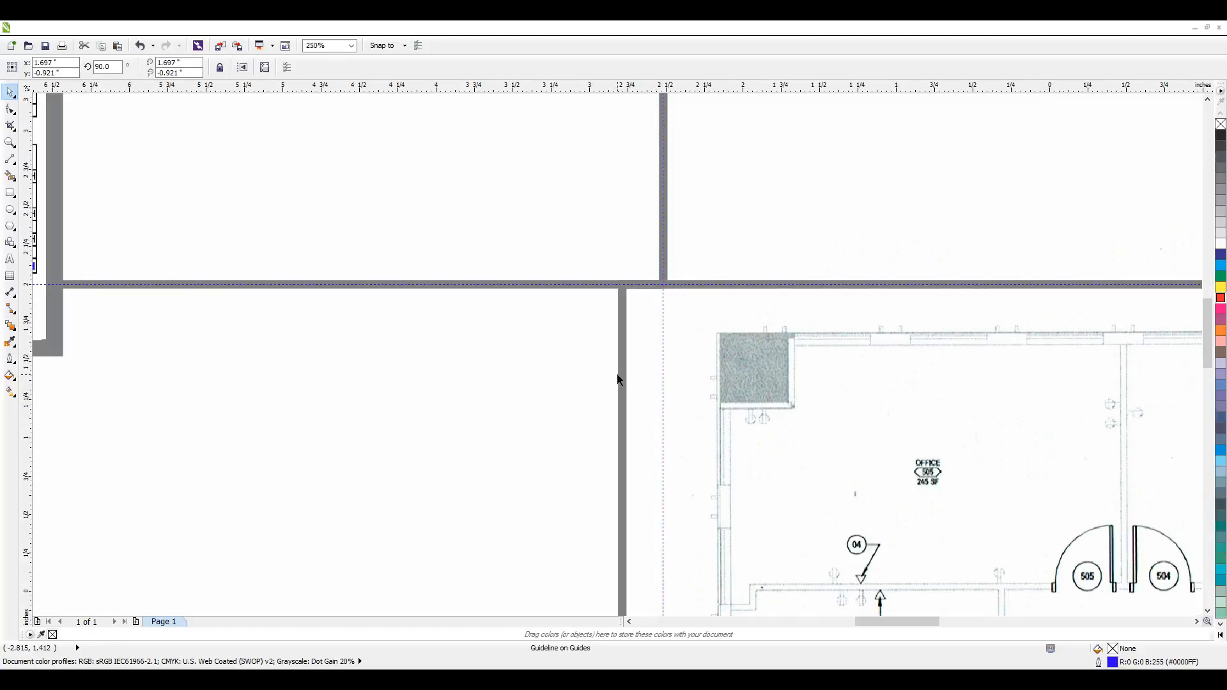
scroll(619, 384, "down", 3)
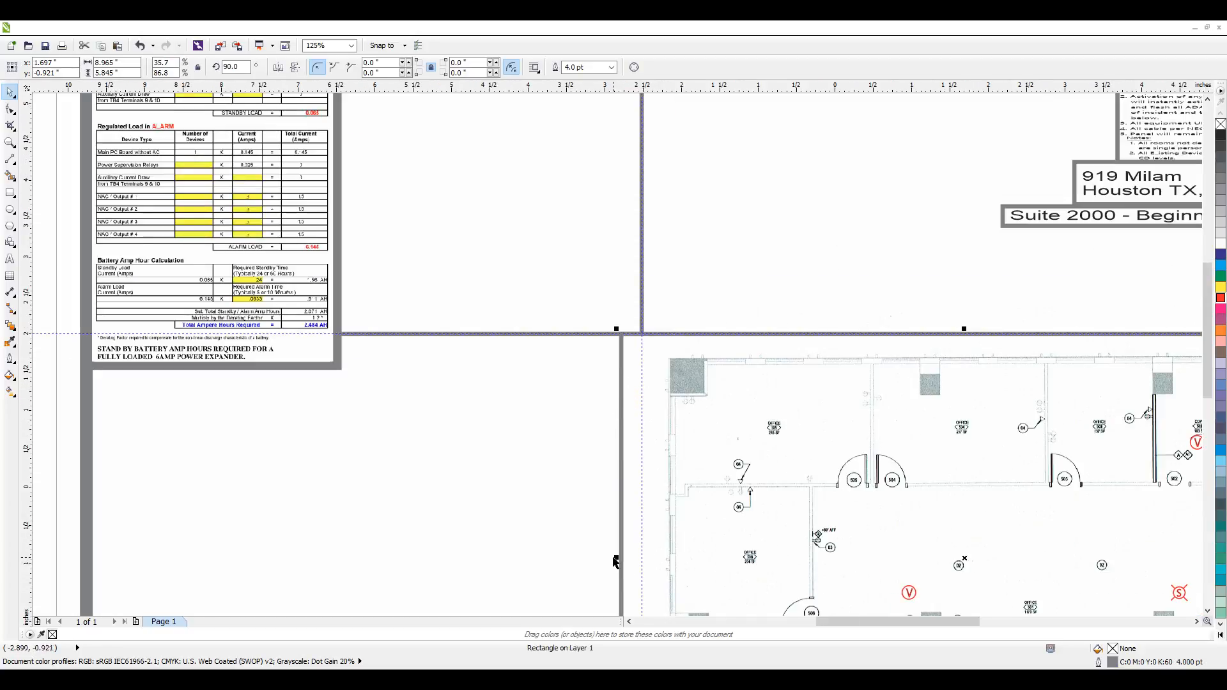
left_click_drag(616, 557, 637, 558)
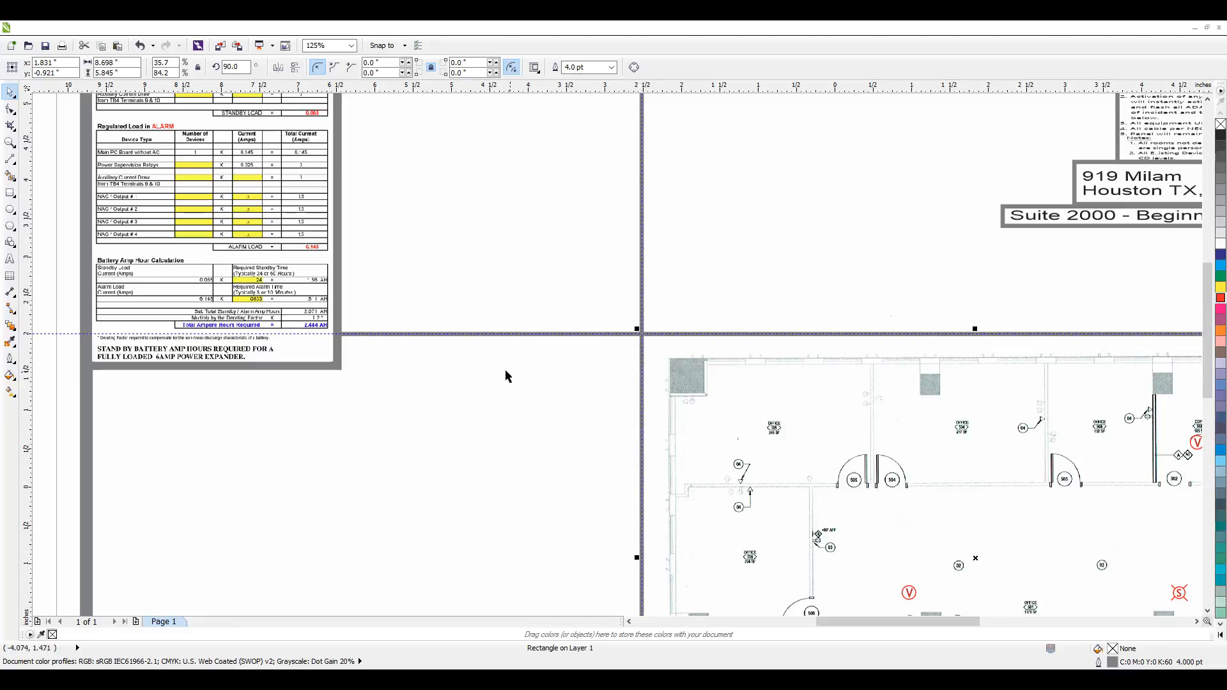
scroll(505, 369, "down", 3)
Delete the vertical and horizontal guidelines used to align the frames
left_click(556, 131)
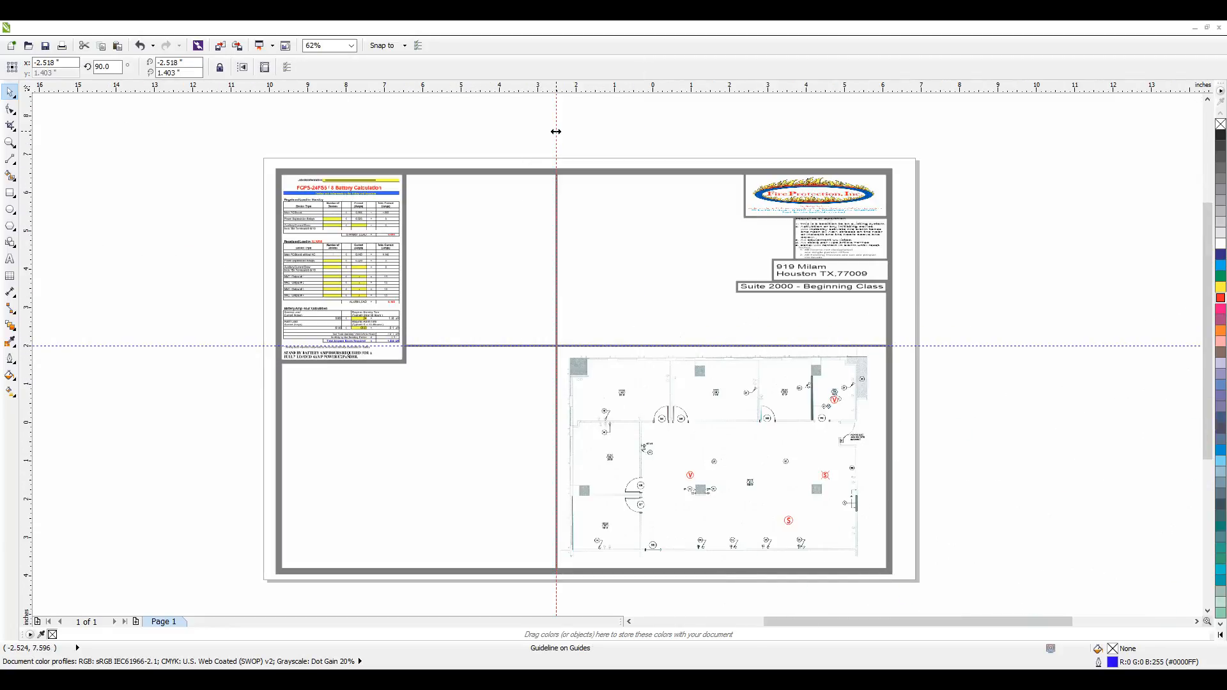
key("Delete")
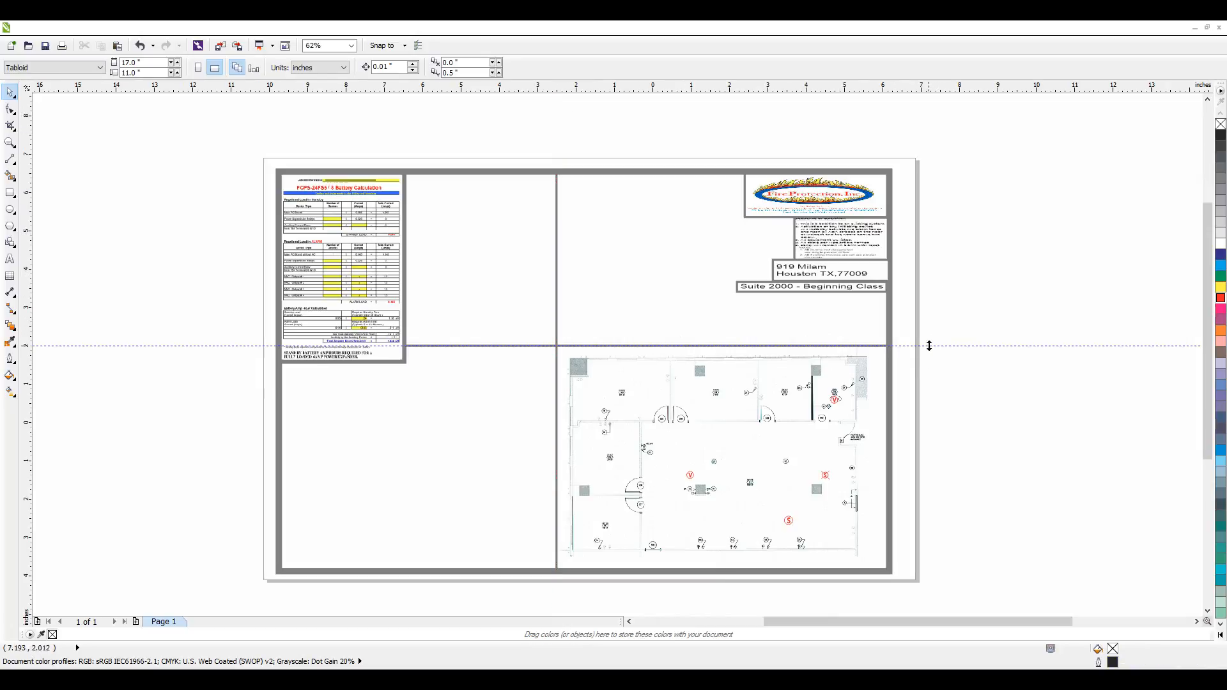
left_click(930, 346)
key("Delete")
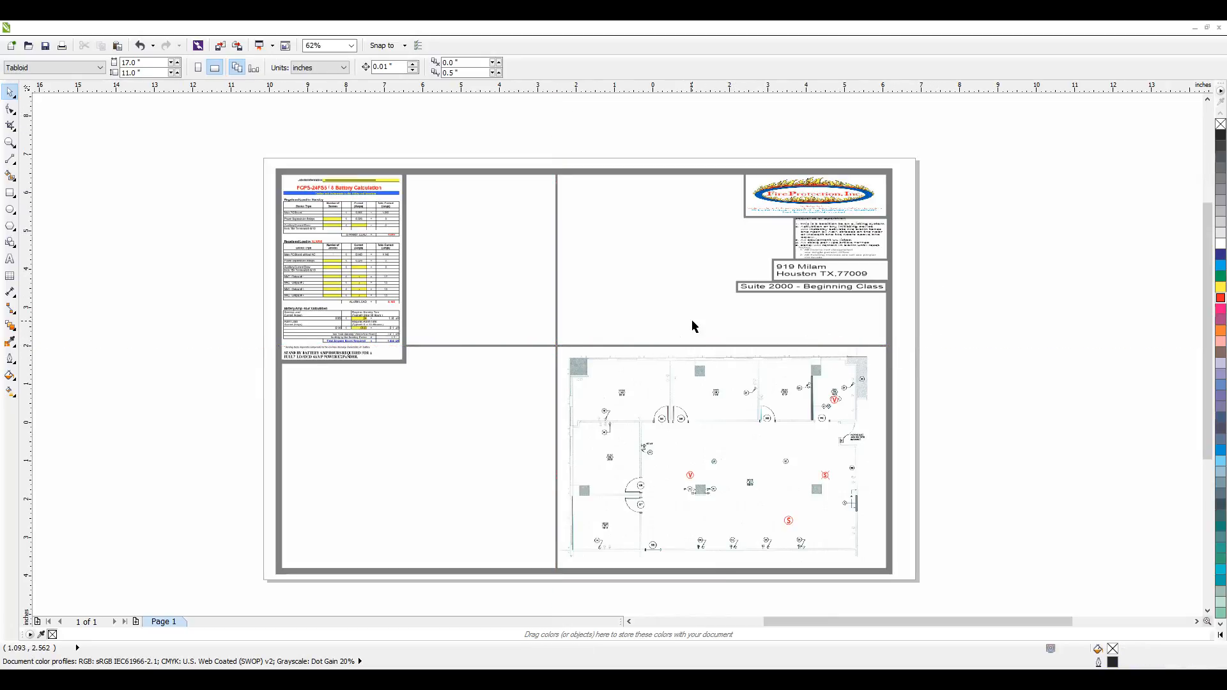
Reduce the outline width of the frame around the battery calculation
scroll(341, 341, "up", 3)
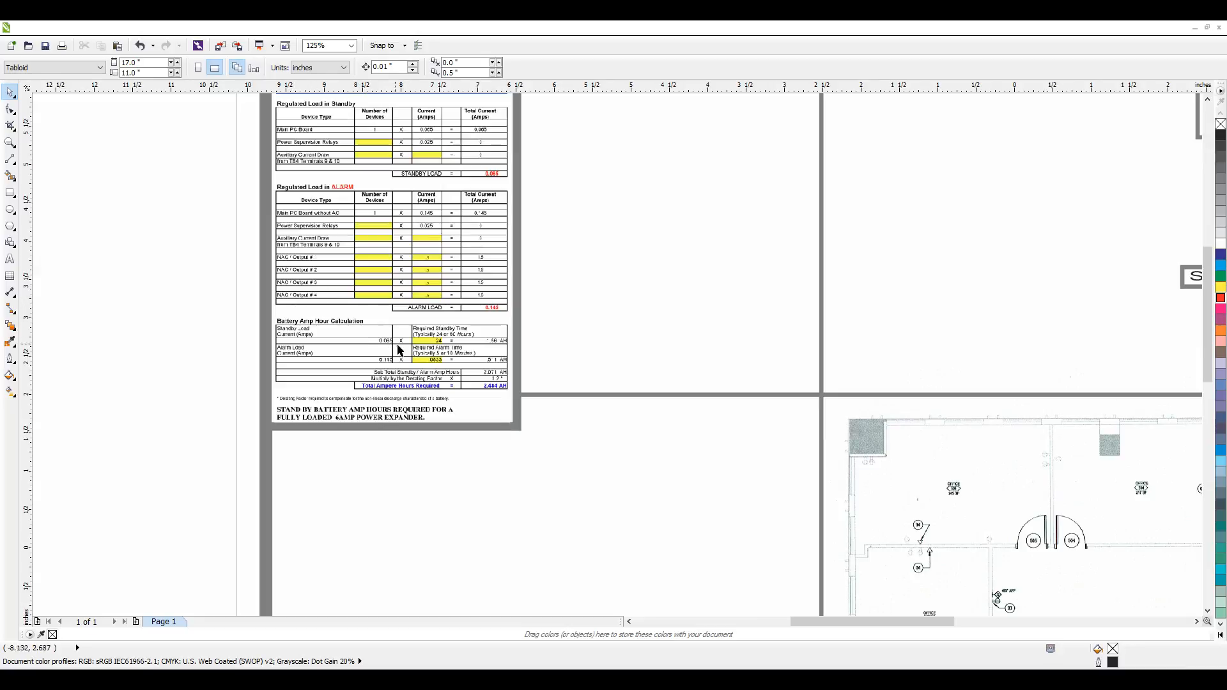
left_click(519, 428)
left_click(580, 68)
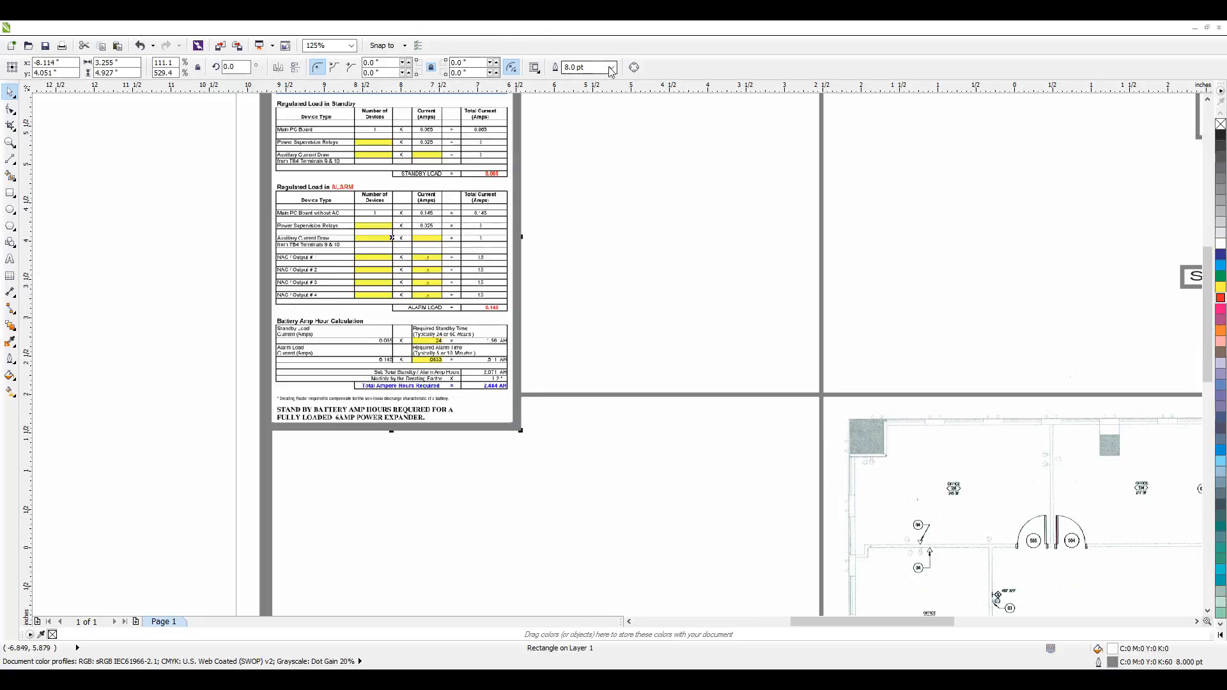
left_click(89, 279)
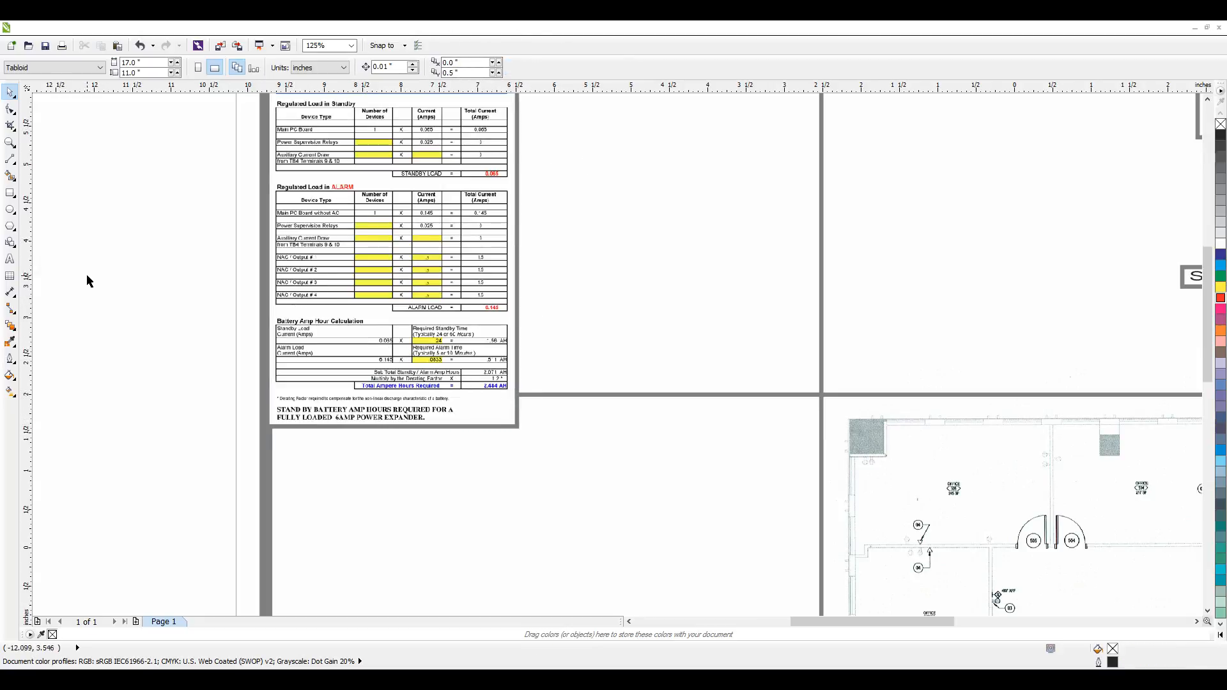
scroll(97, 275, "down", 2)
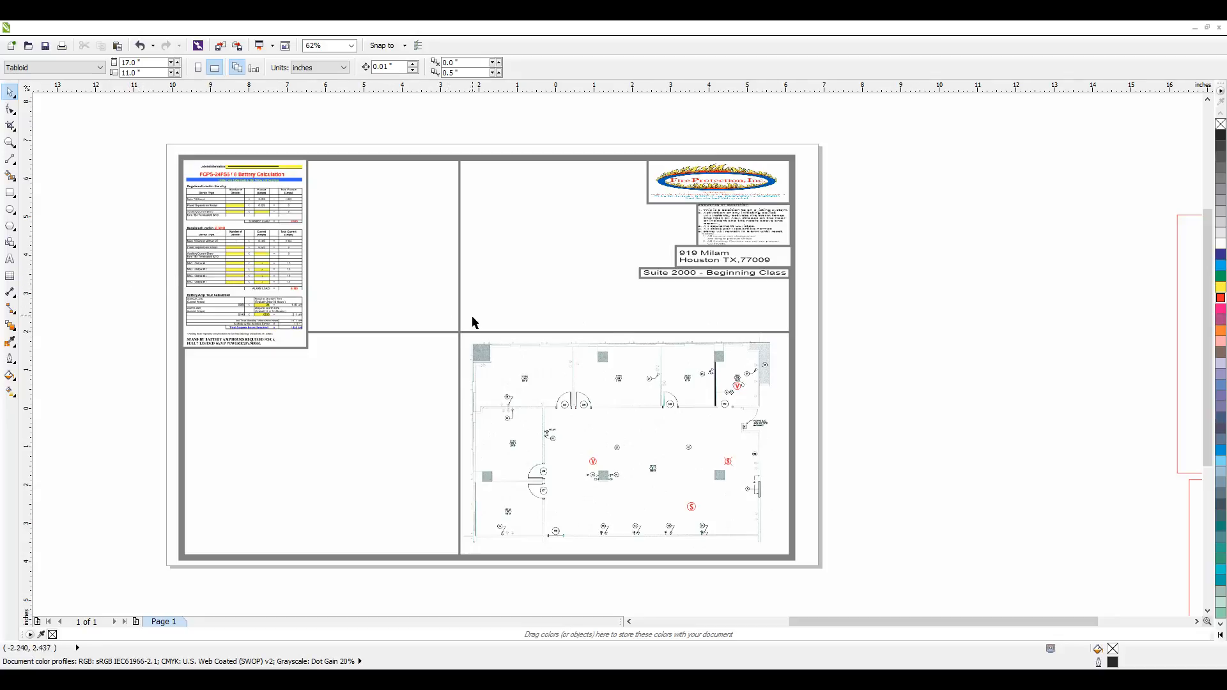
scroll(727, 270, "up", 2)
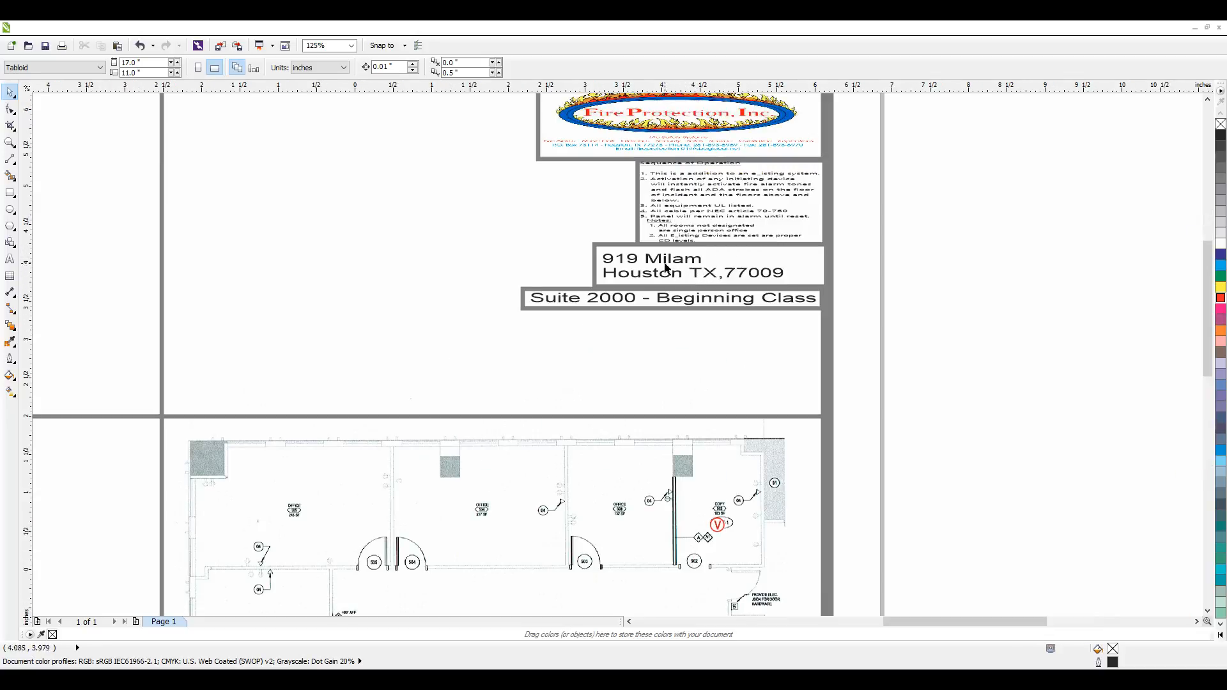
scroll(663, 254, "down", 2)
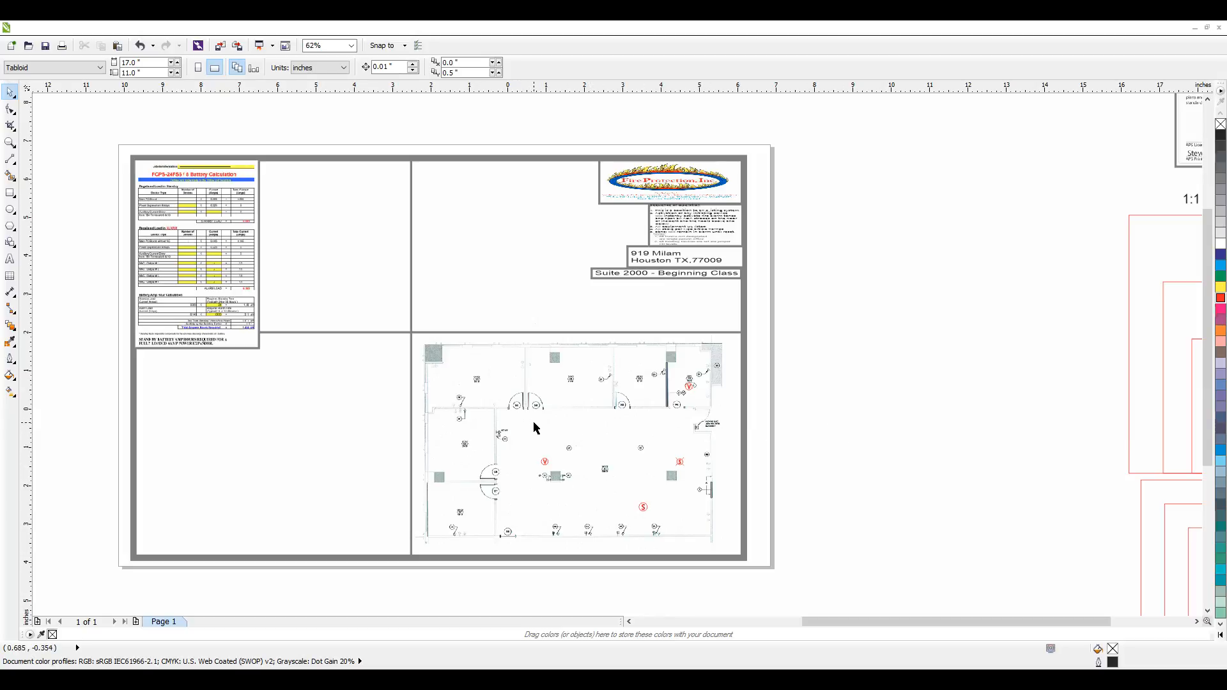
scroll(763, 387, "down", 1)
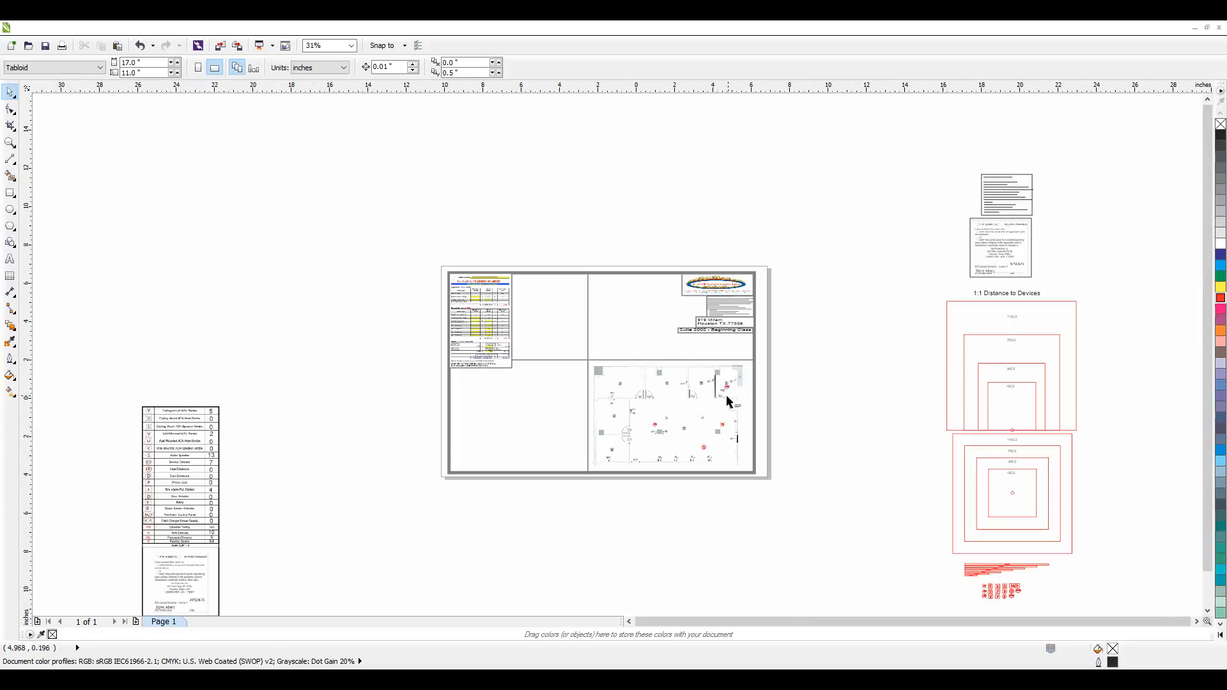